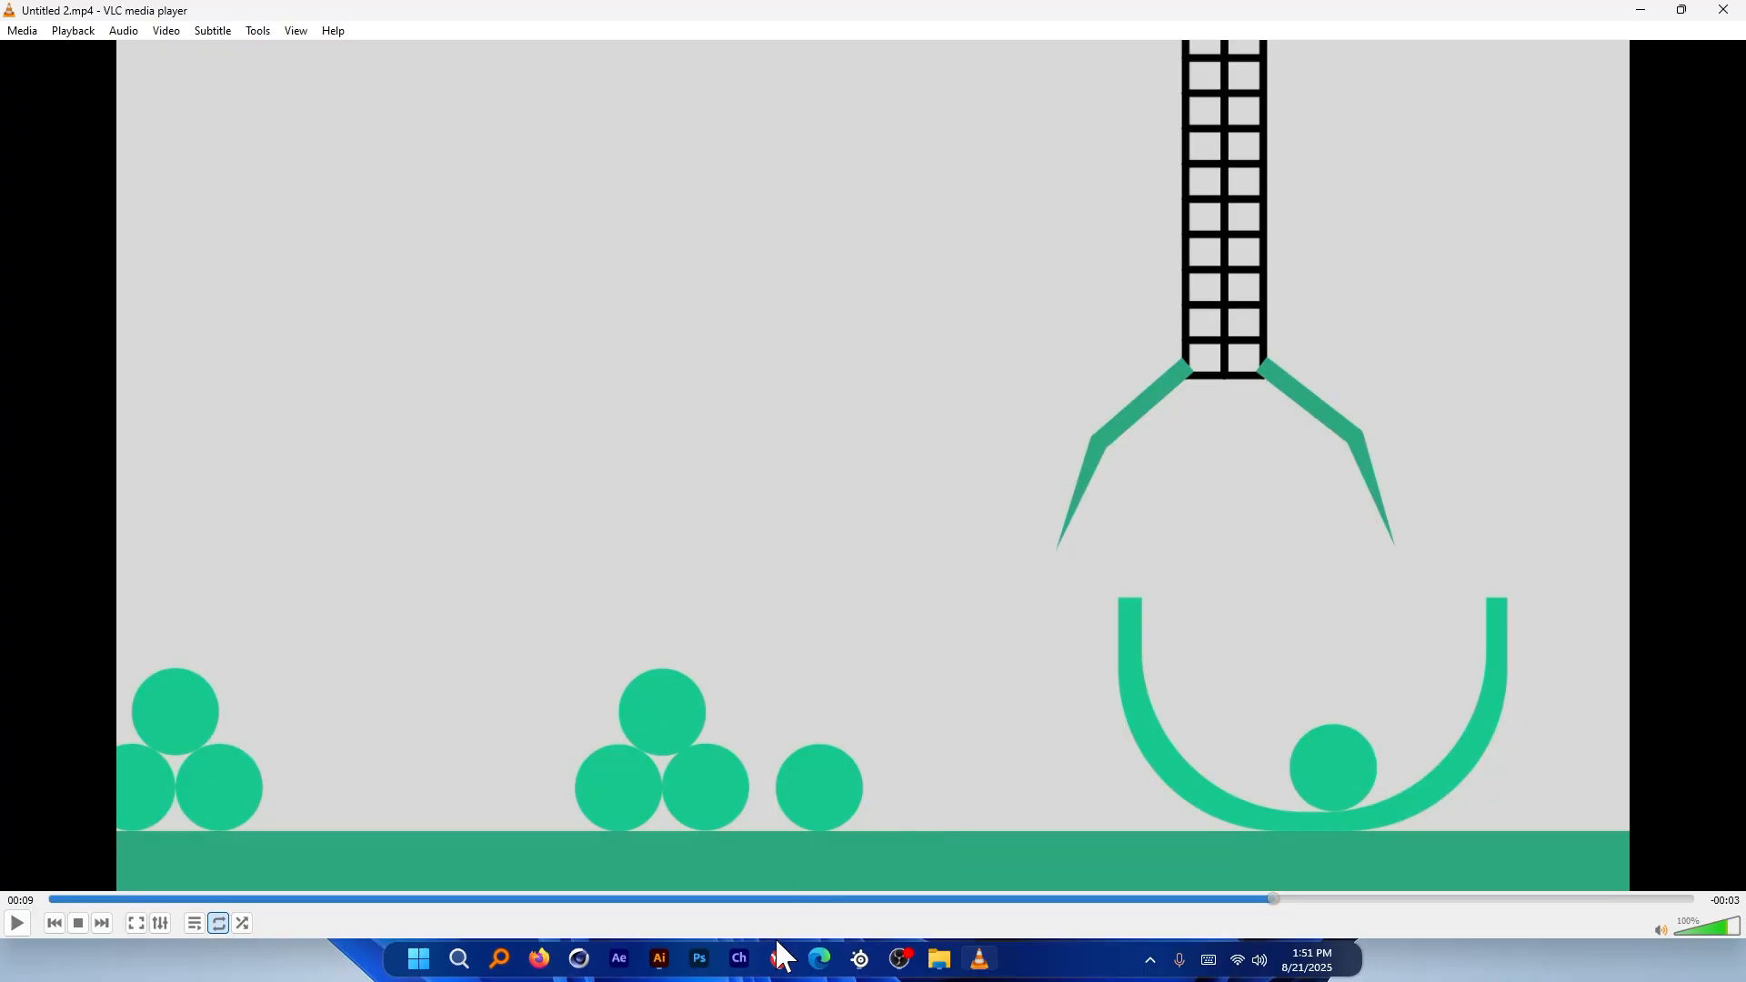
Preview the rotating ball animation, create a new Untitled 6 document, and return to the browser
{"action": "left_click", "coordinate": [779, 959]}
{"action": "key", "text": "space"}
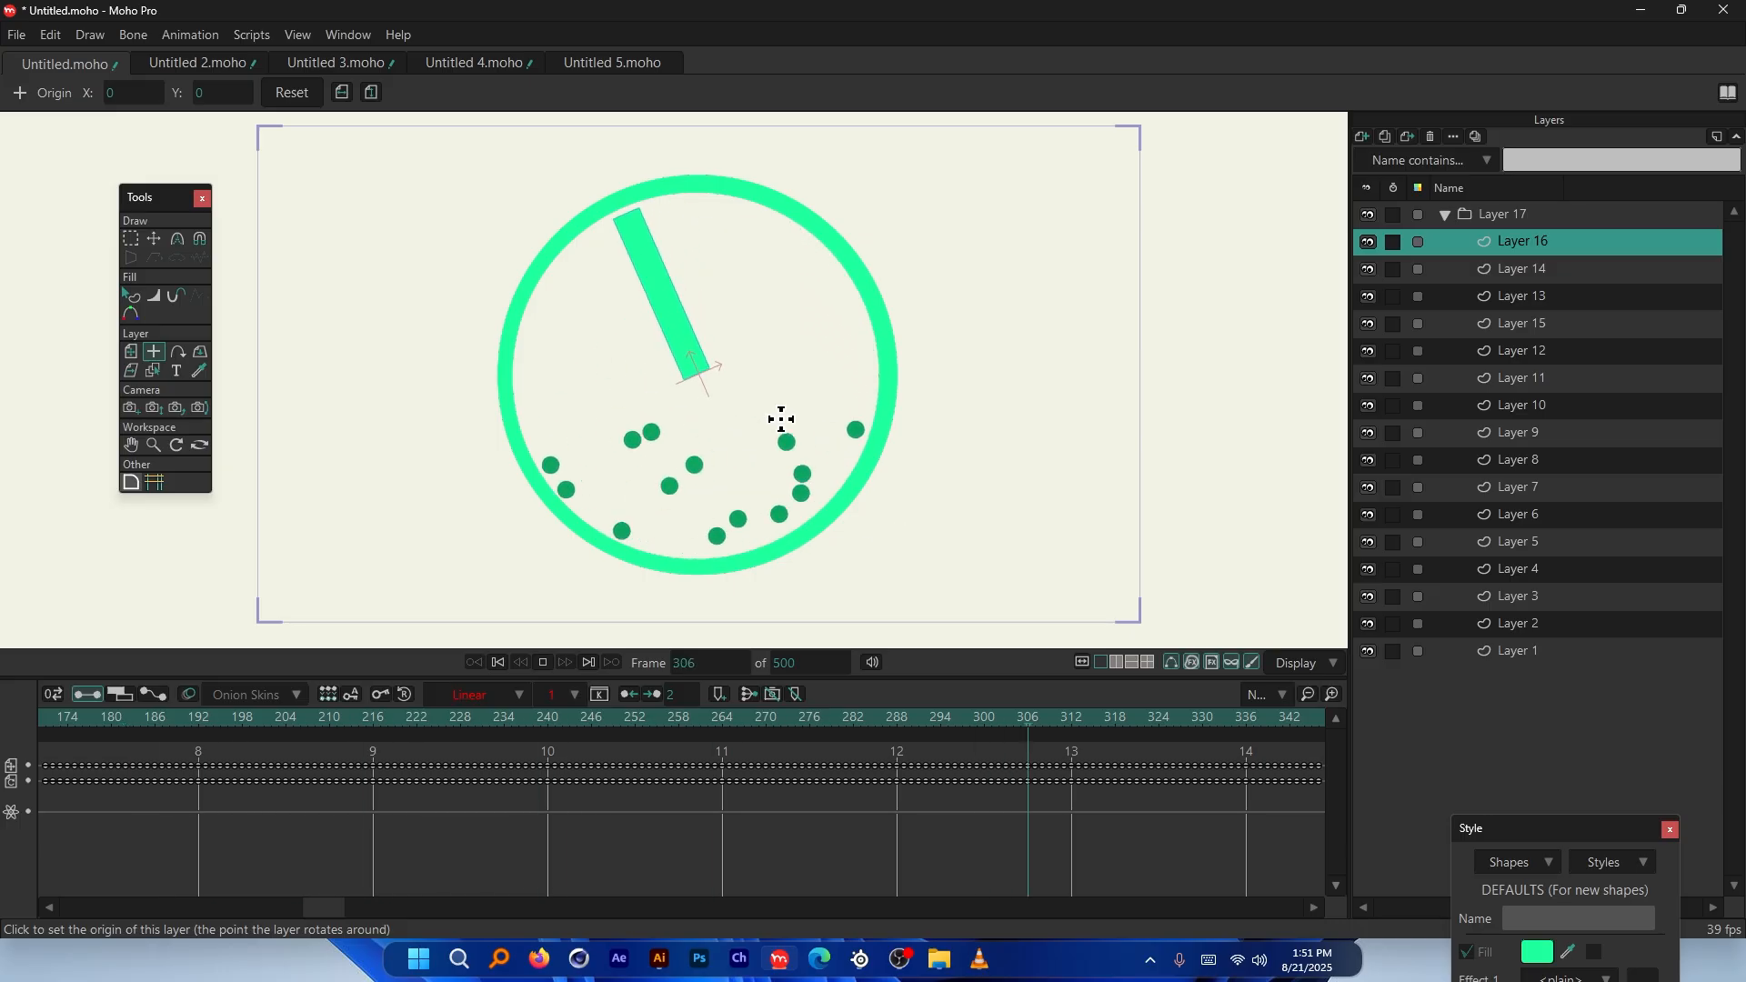
{"action": "key", "text": "space"}
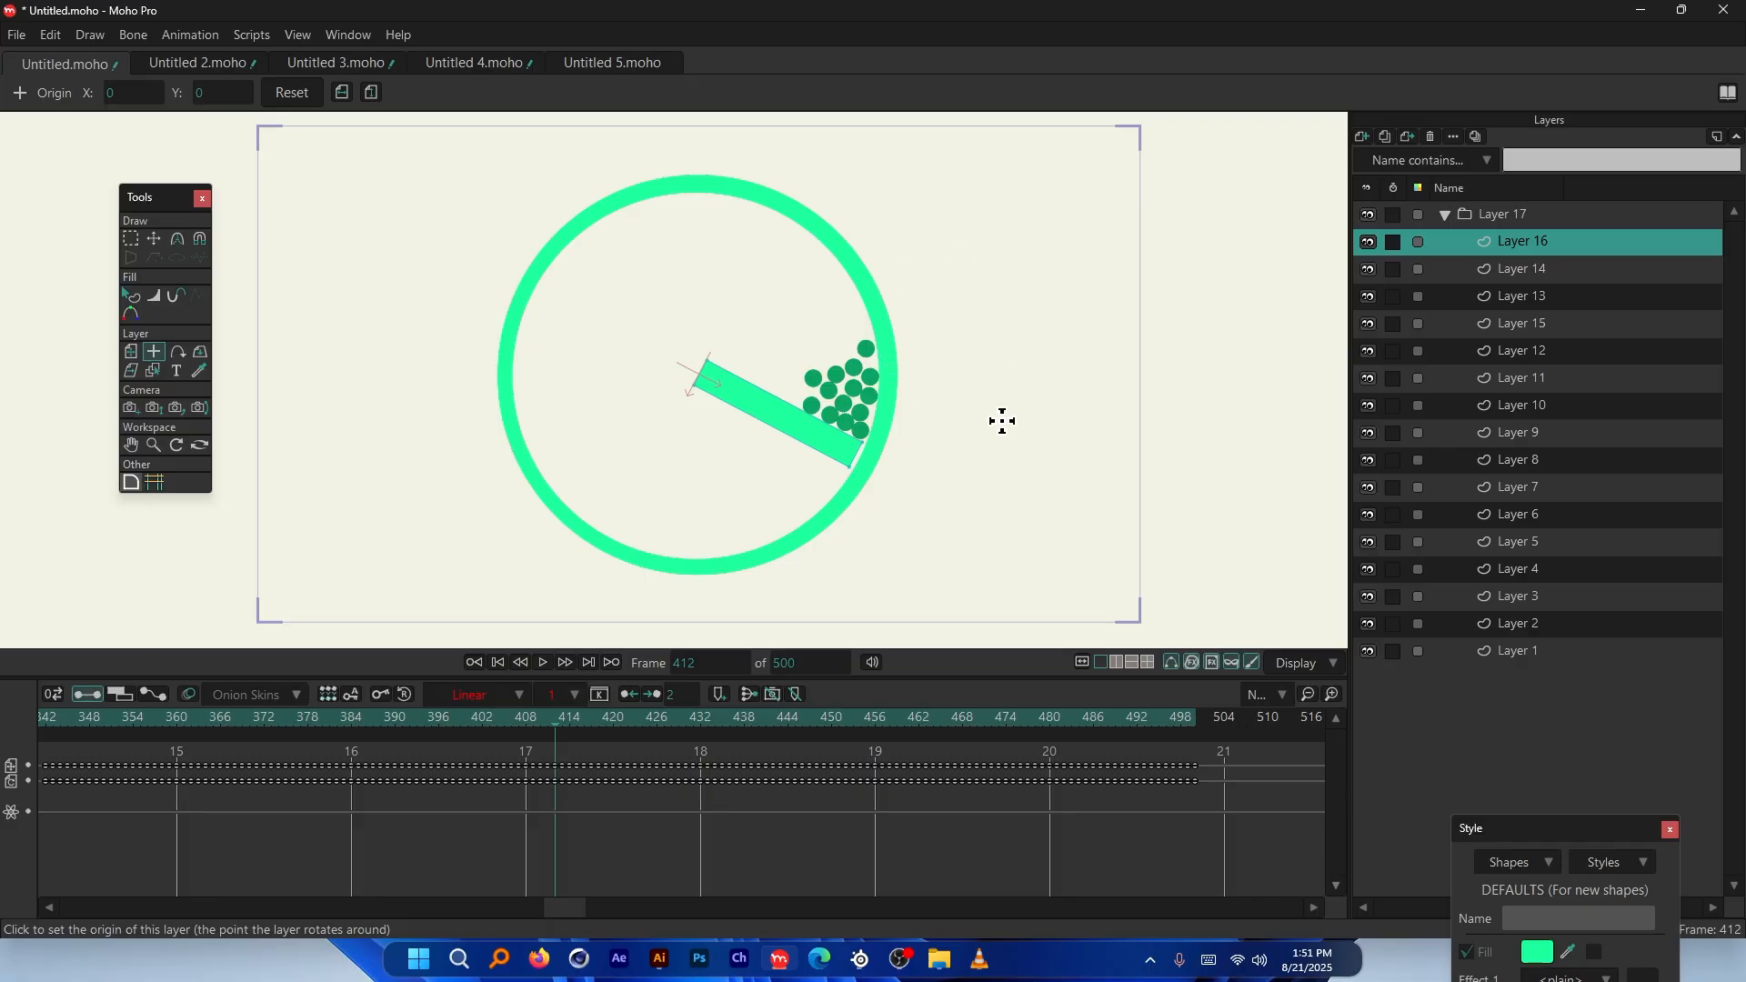
{"action": "key", "text": "ctrl+n"}
{"action": "key", "text": "alt+Tab"}
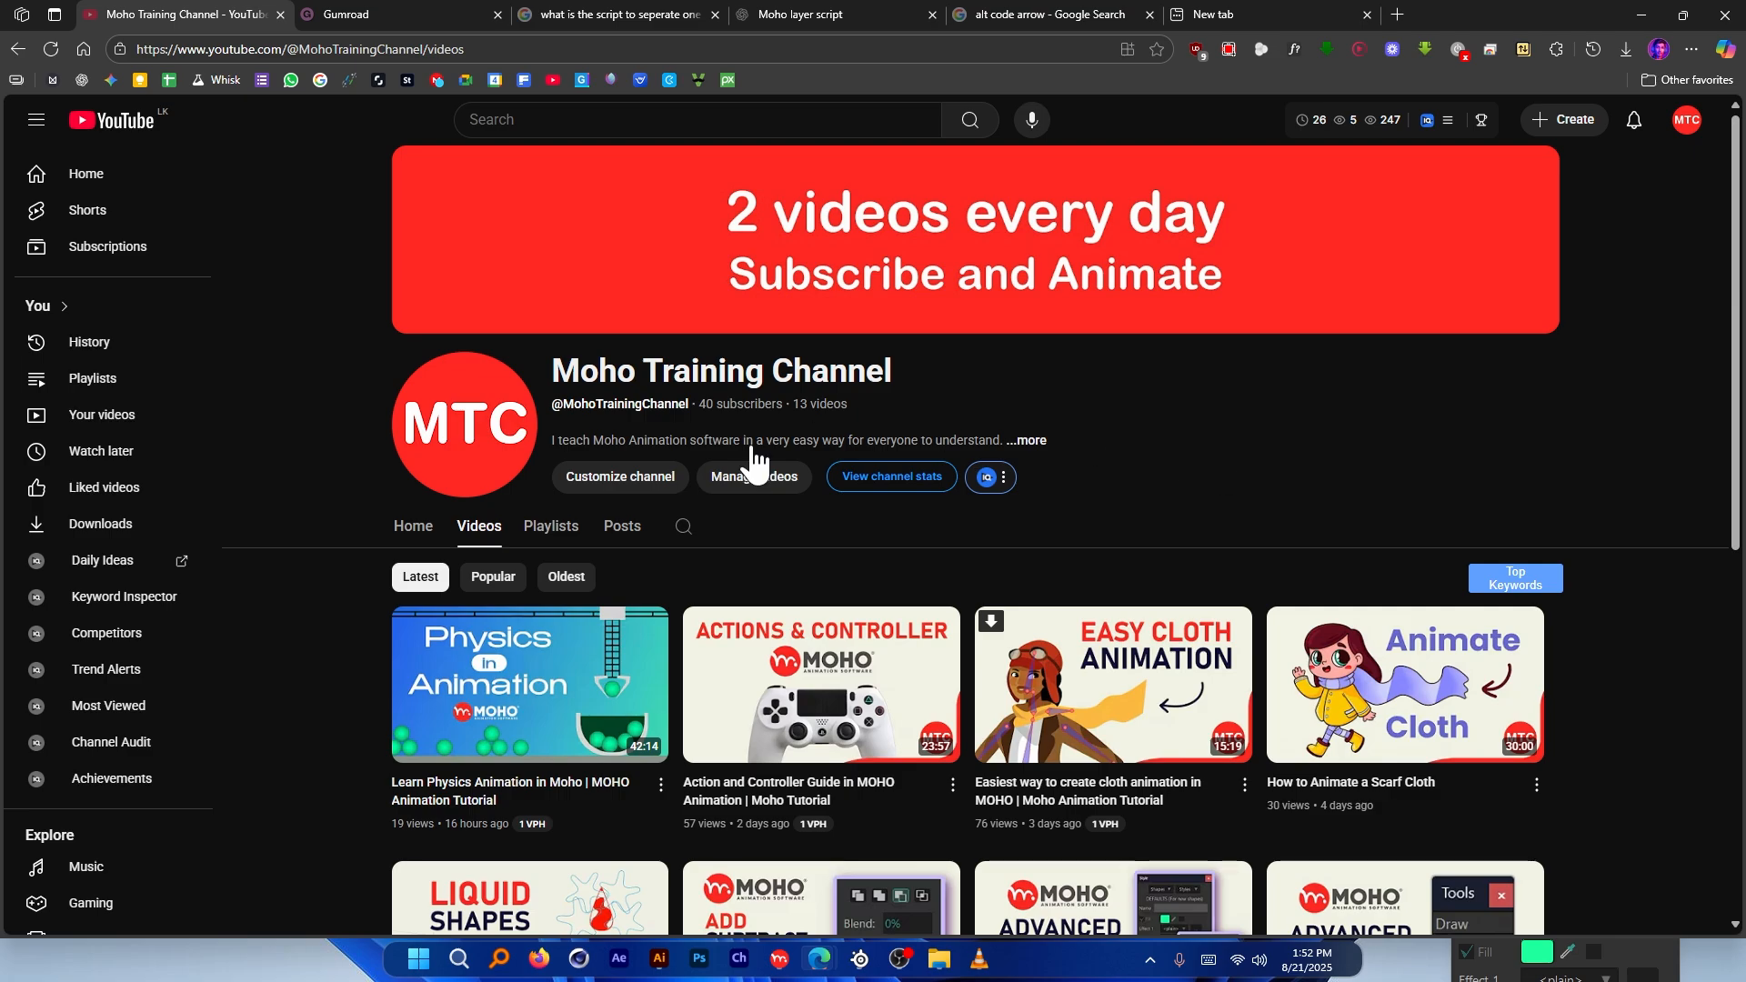
Browse the Moho Training Channel's video list, then return to the blank Untitled 6 document
{"action": "scroll", "coordinate": [1675, 465], "scroll_direction": "down", "scroll_amount": 1}
{"action": "scroll", "coordinate": [1680, 491], "scroll_direction": "down", "scroll_amount": 6}
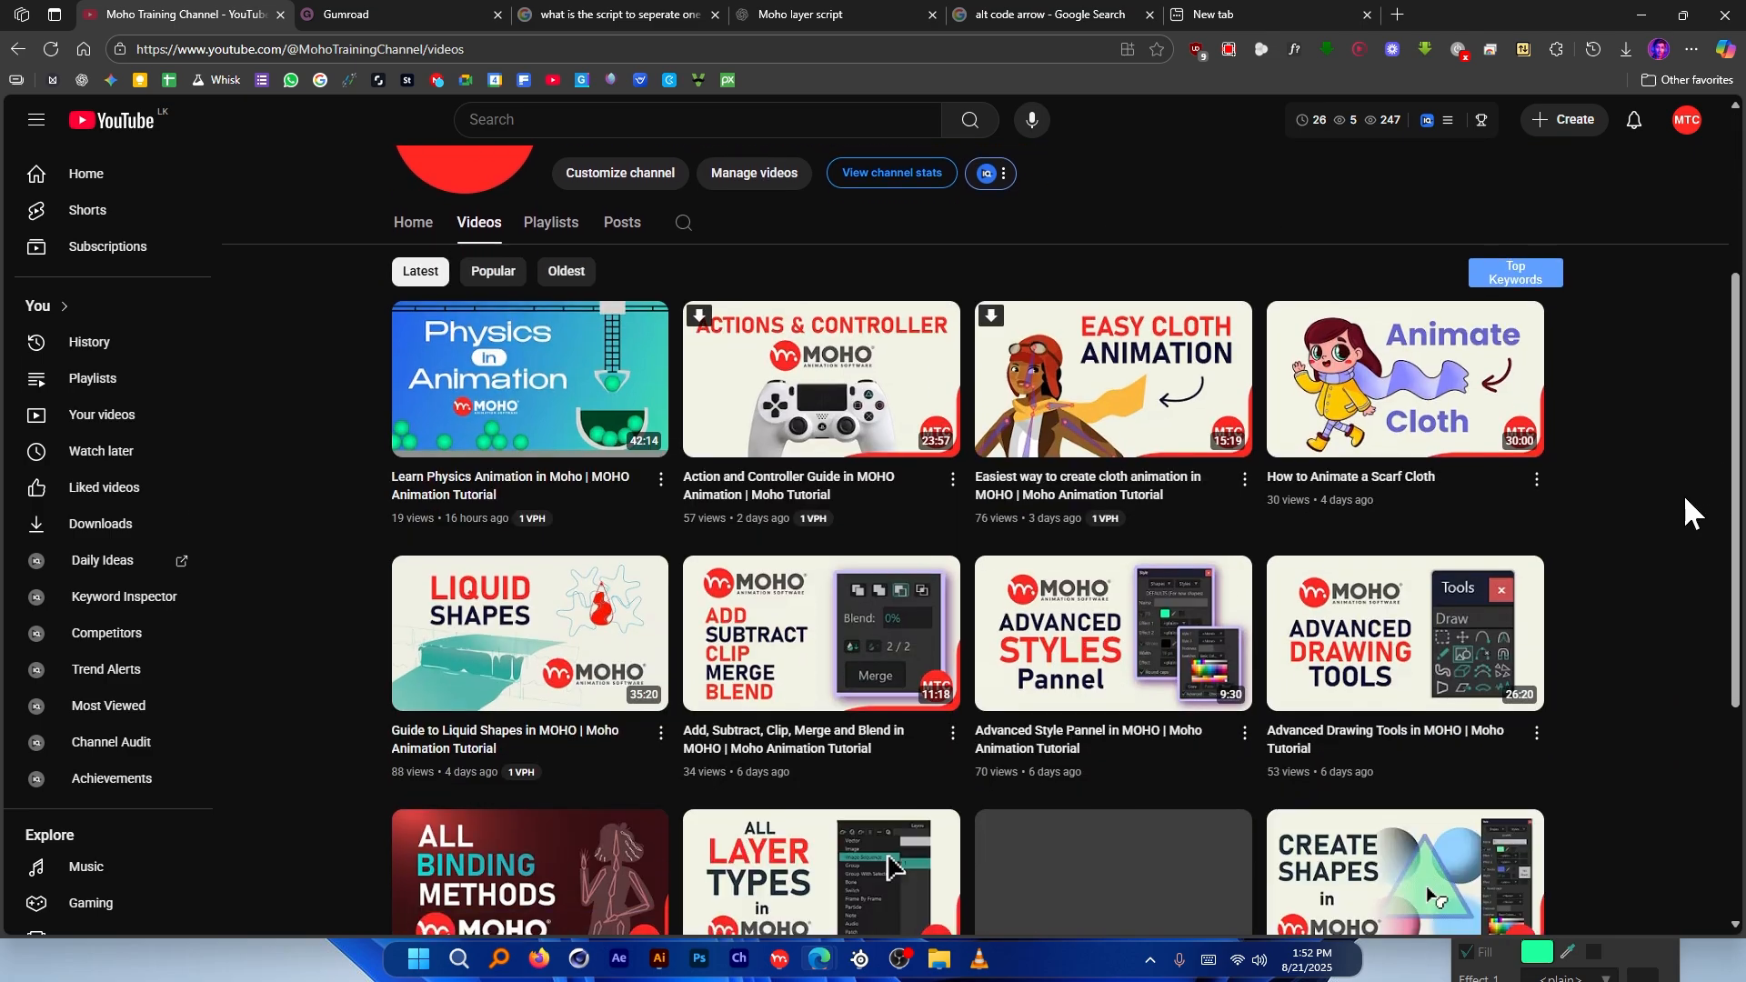
{"action": "scroll", "coordinate": [1030, 755], "scroll_direction": "up", "scroll_amount": 4}
{"action": "scroll", "coordinate": [1602, 495], "scroll_direction": "up", "scroll_amount": 3}
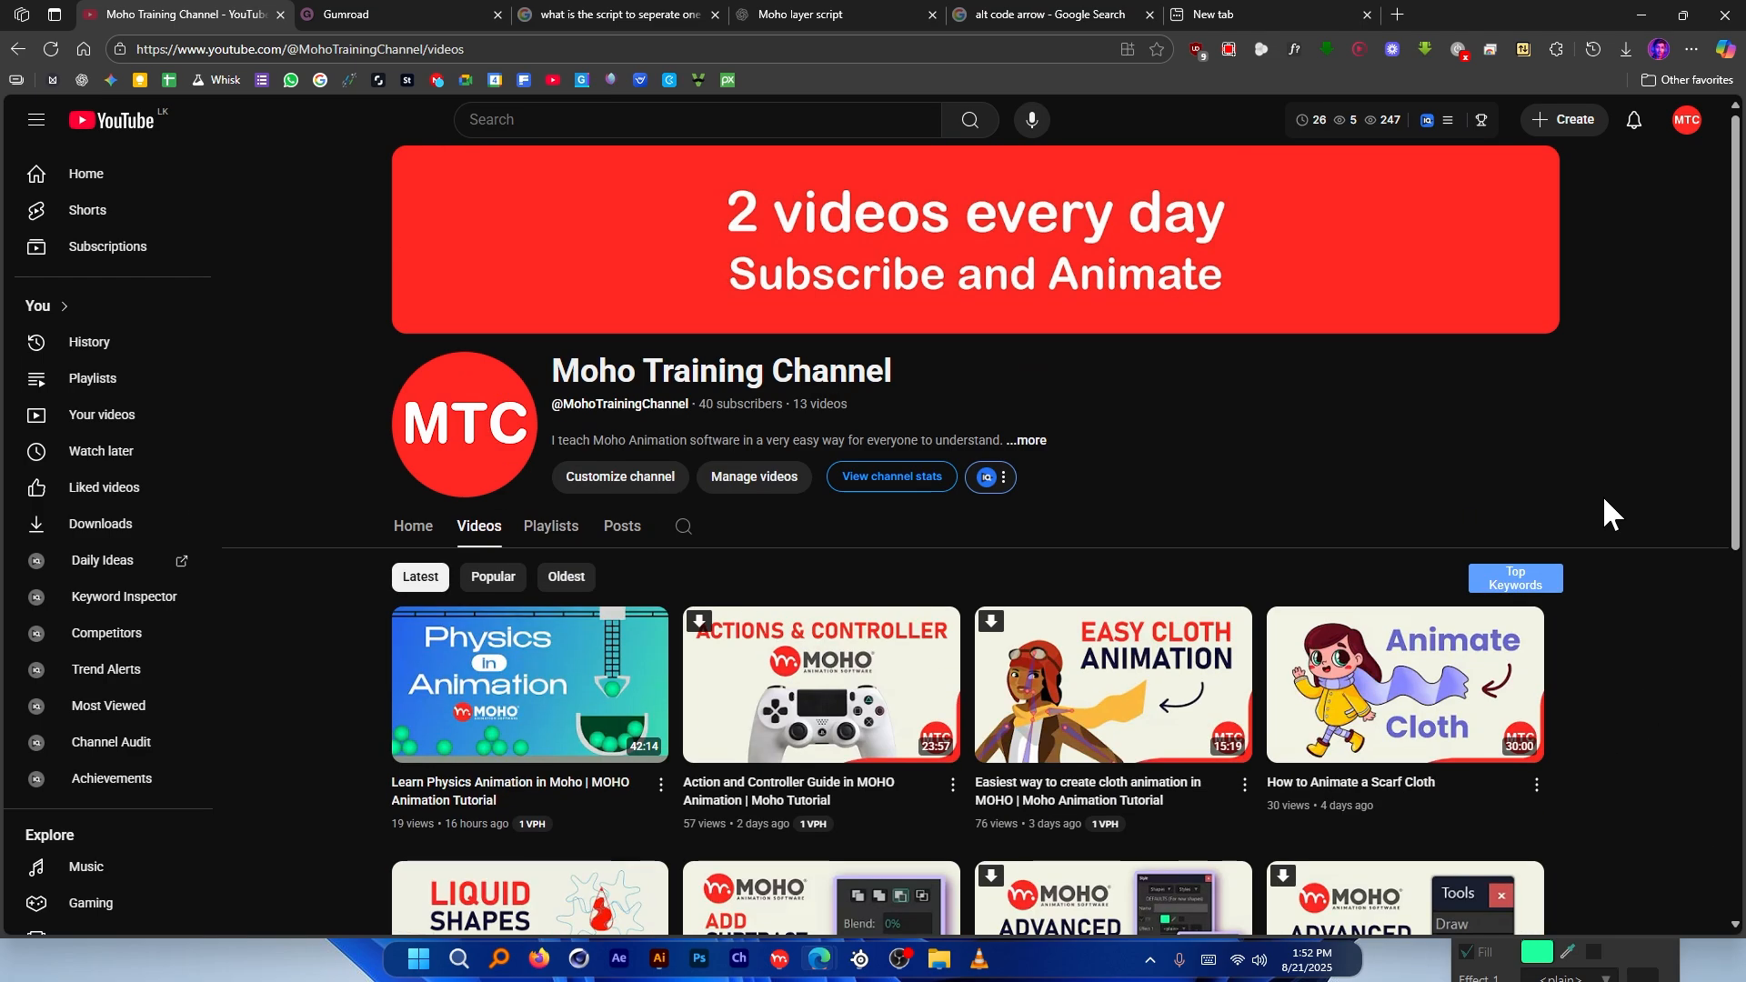
{"action": "scroll", "coordinate": [1083, 254], "scroll_direction": "down", "scroll_amount": 7}
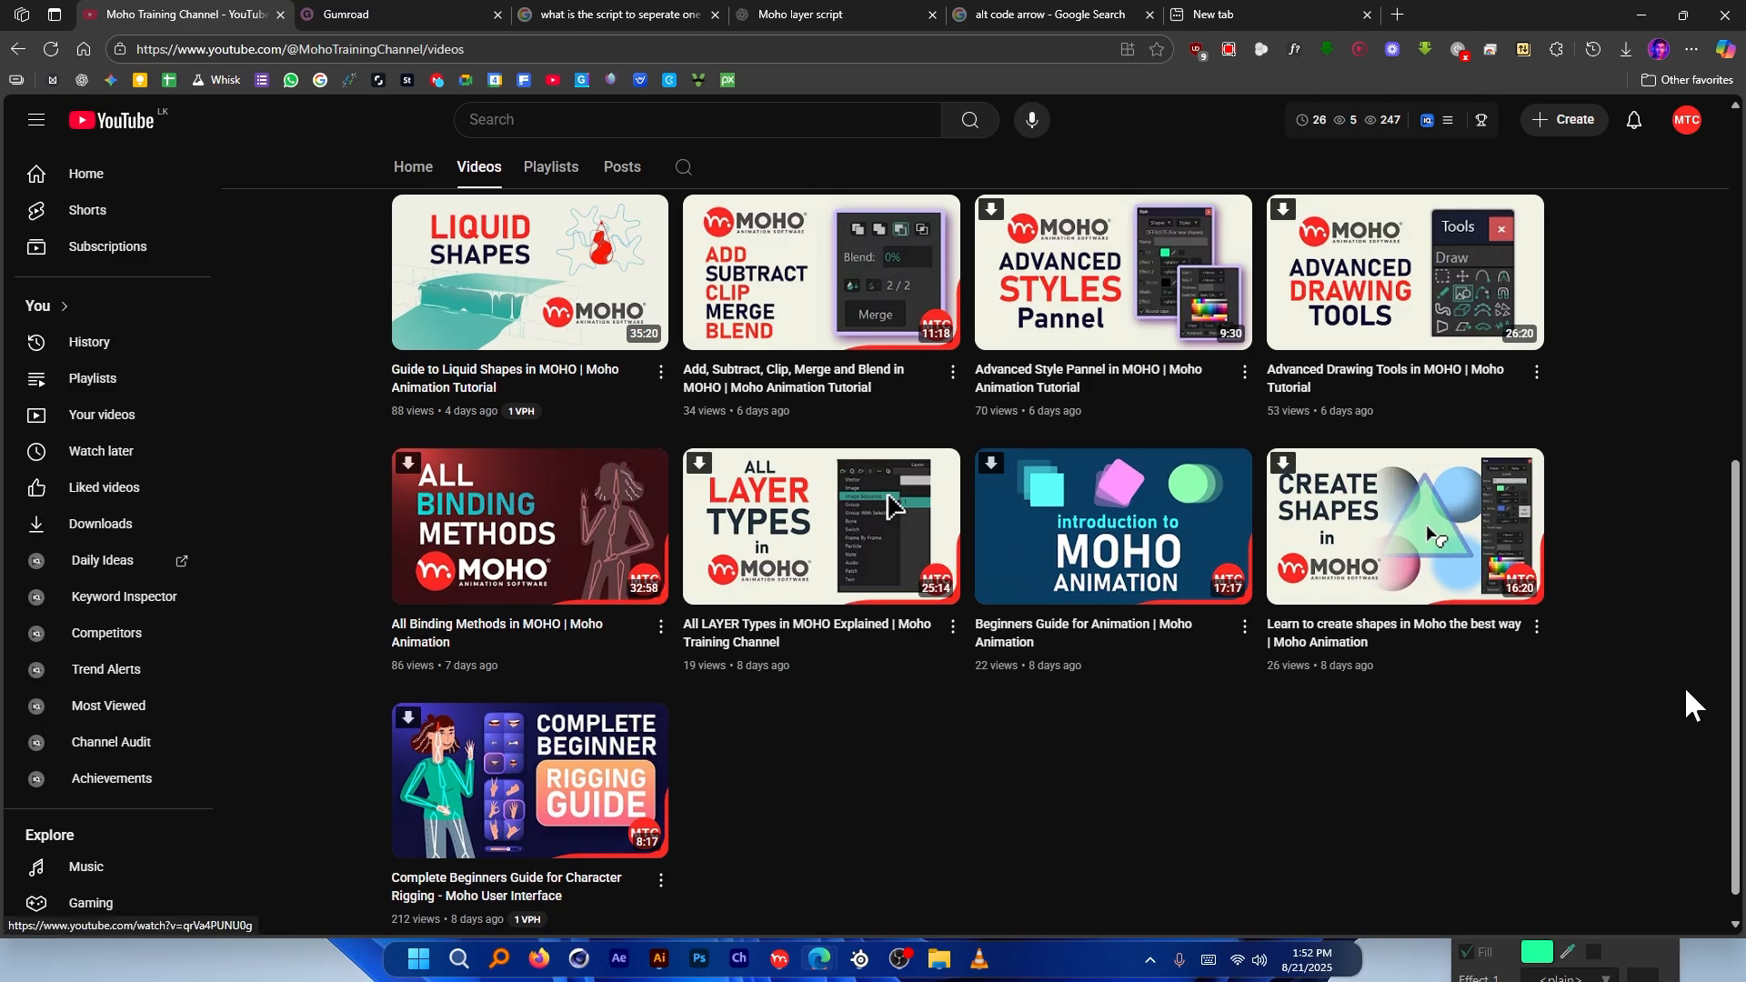
{"action": "scroll", "coordinate": [1684, 686], "scroll_direction": "up", "scroll_amount": 6}
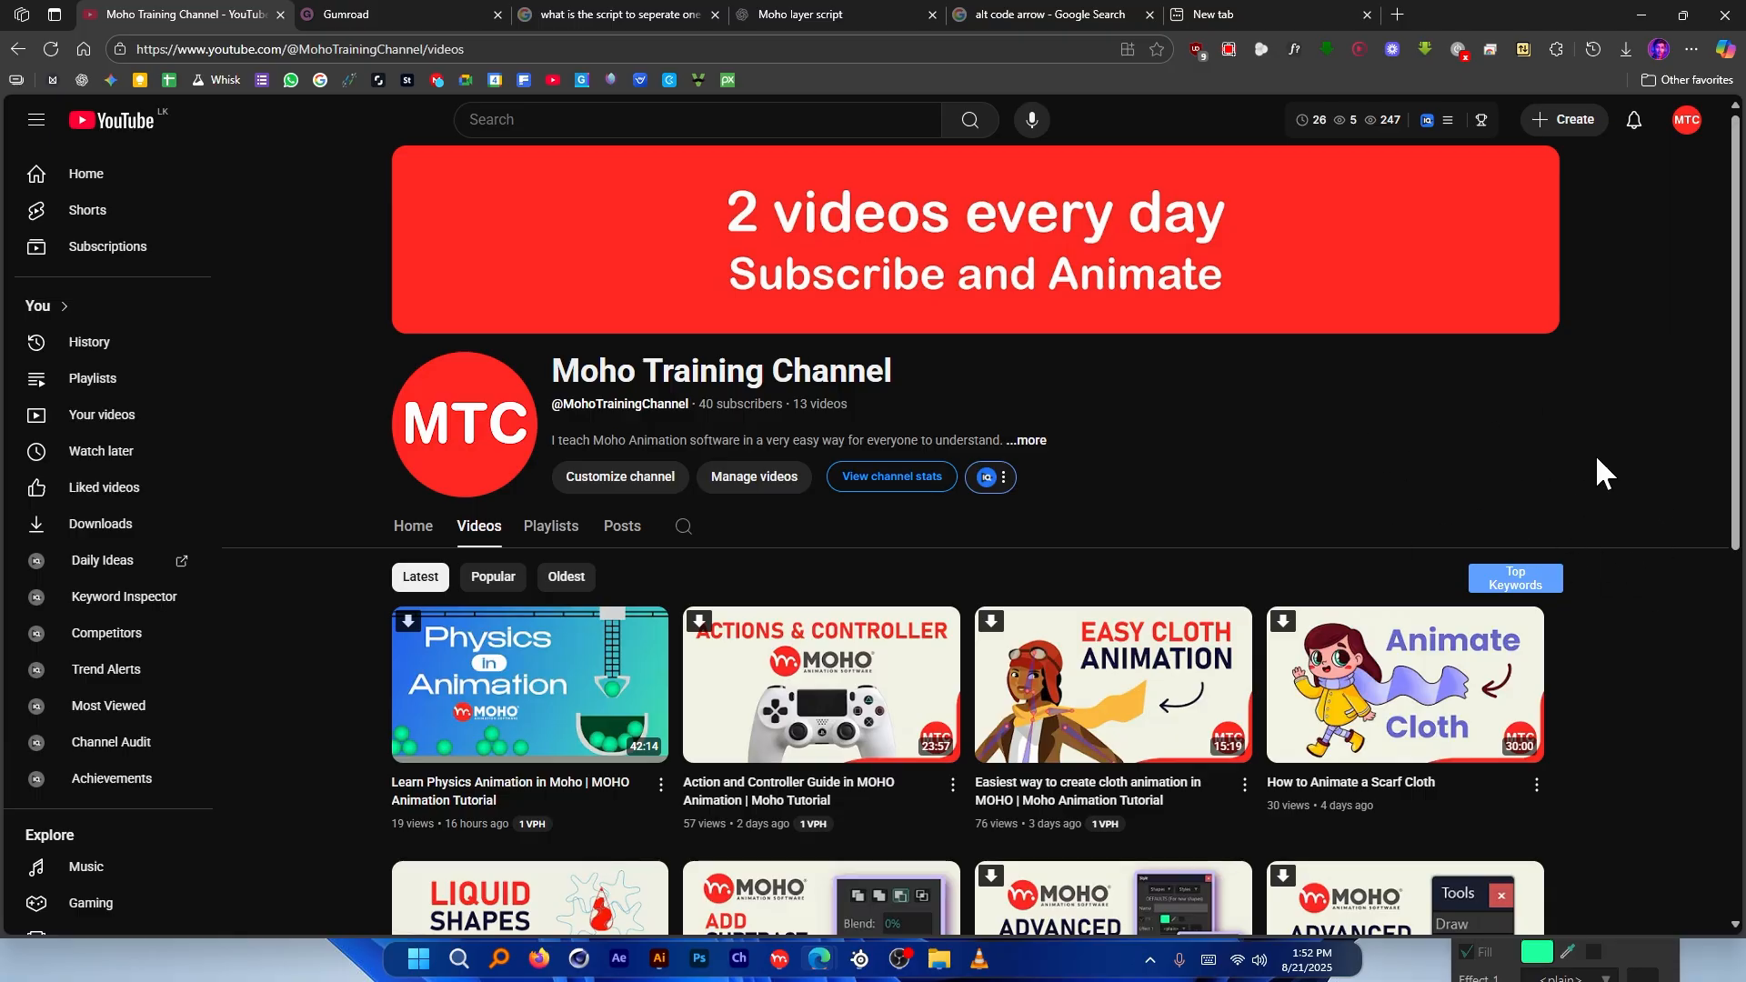
{"action": "key", "text": "alt+Tab"}
Draw two overlapping concentric circles at the canvas centre with the Ellipse tool
{"action": "left_click", "coordinate": [155, 257]}
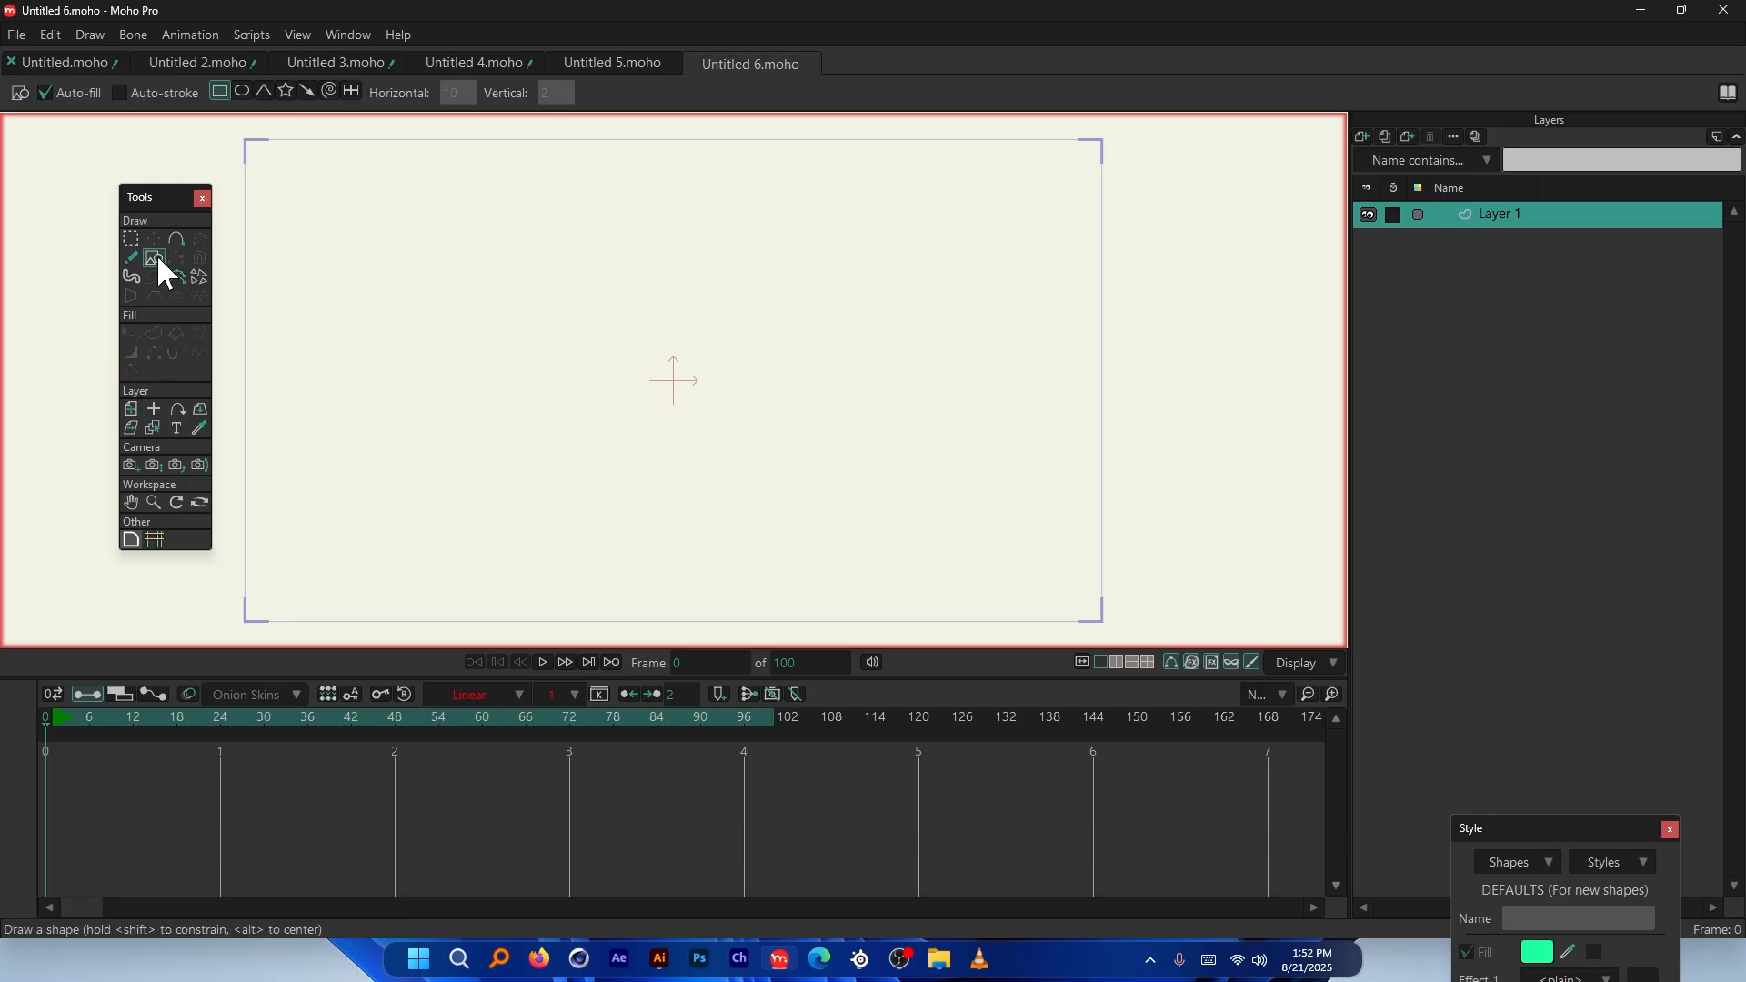
{"action": "left_click", "coordinate": [242, 91]}
{"action": "left_click_drag", "start_coordinate": [674, 380], "coordinate": [876, 510]}
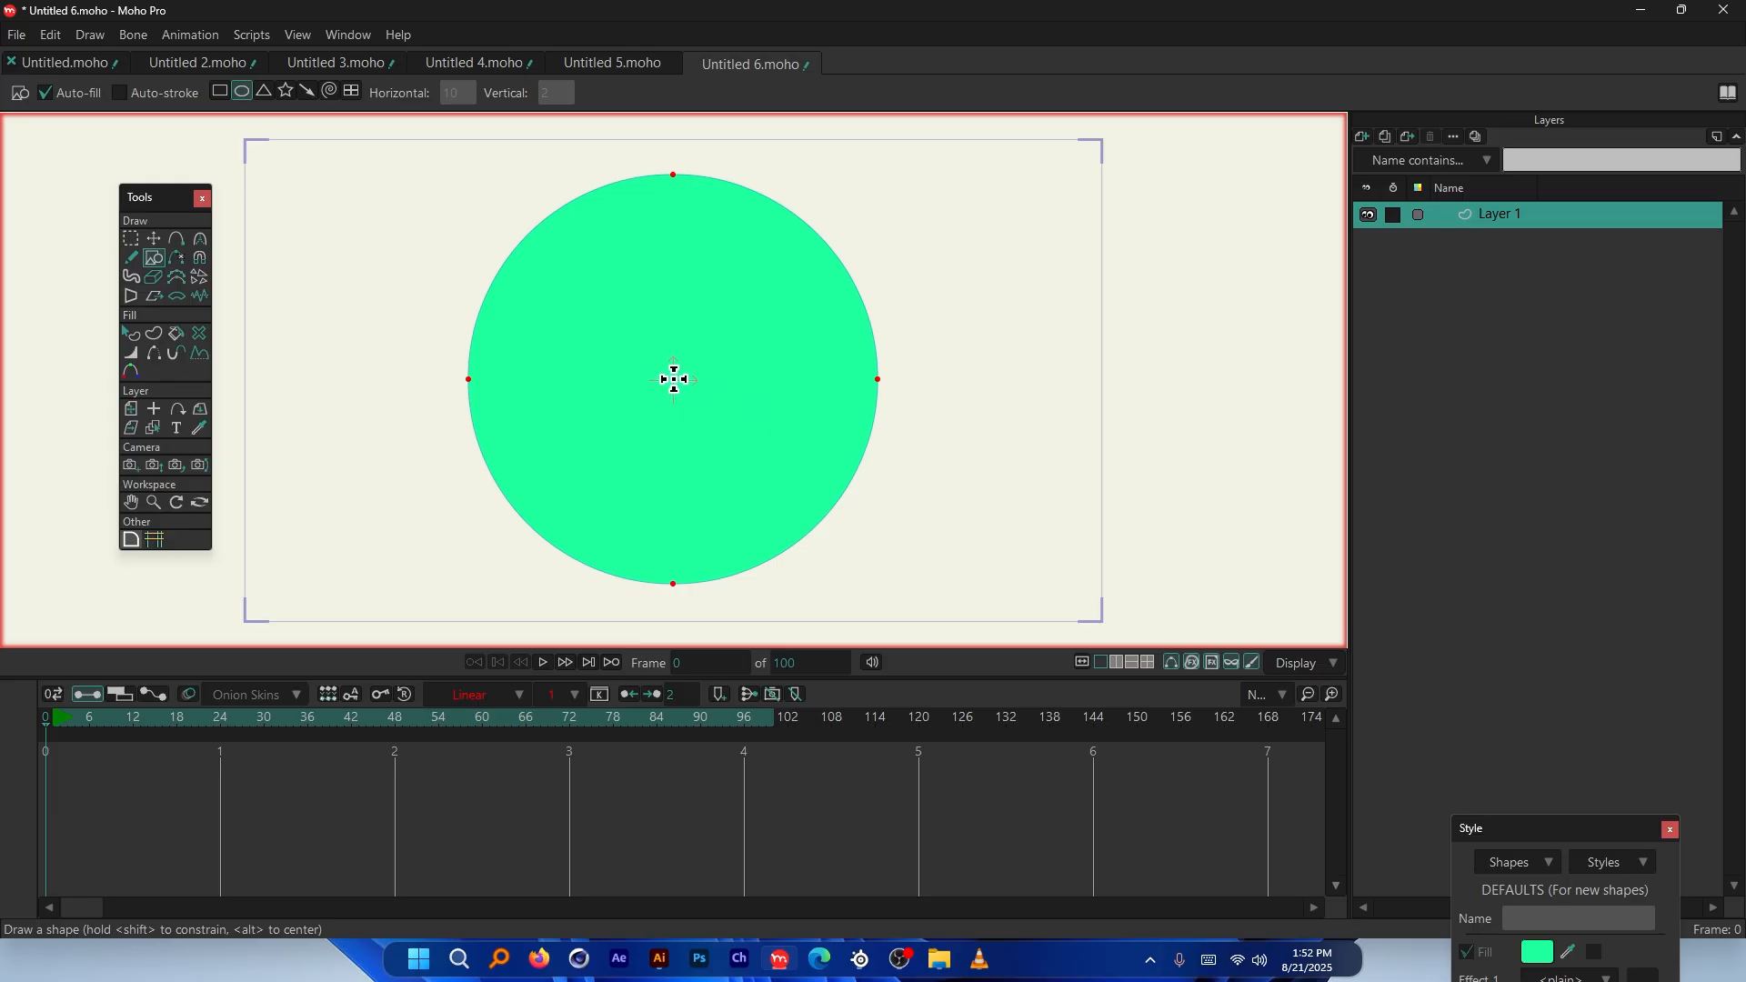
{"action": "left_click_drag", "start_coordinate": [674, 380], "coordinate": [872, 492]}
Set the inner circle to Subtract and merge both into a green ring
{"action": "left_click", "coordinate": [131, 334]}
{"action": "left_click", "coordinate": [616, 343]}
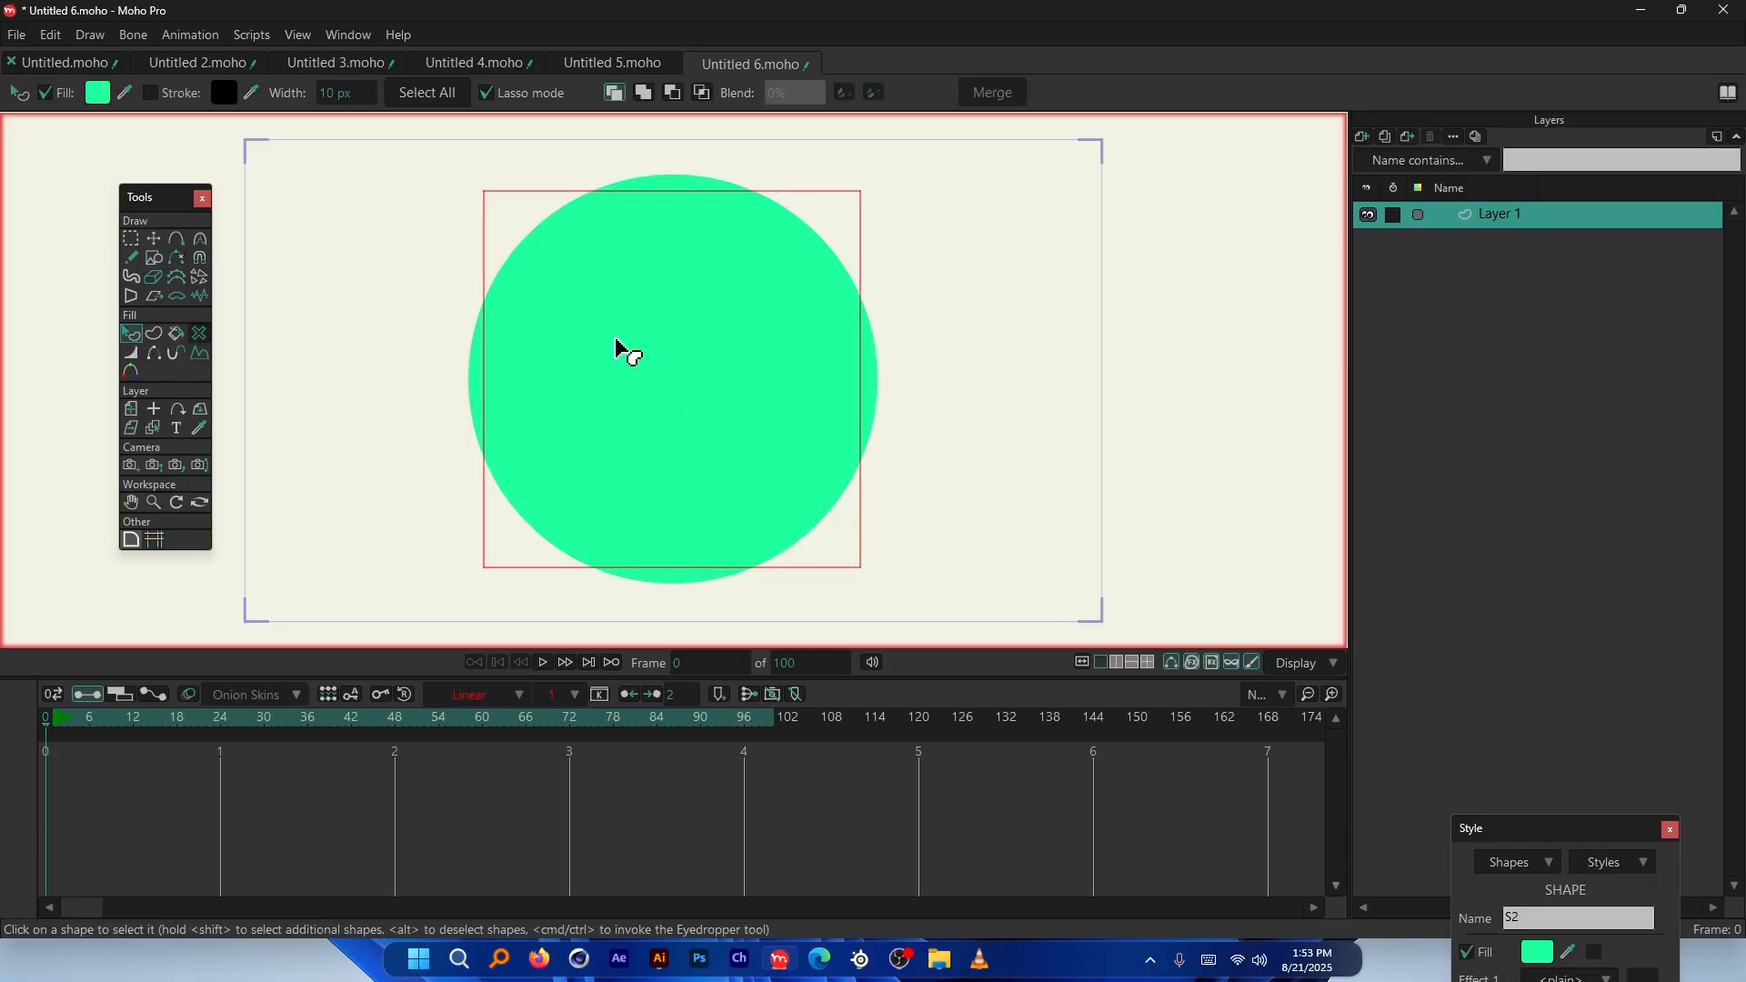
{"action": "left_click", "coordinate": [674, 94]}
{"action": "left_click", "coordinate": [991, 93]}
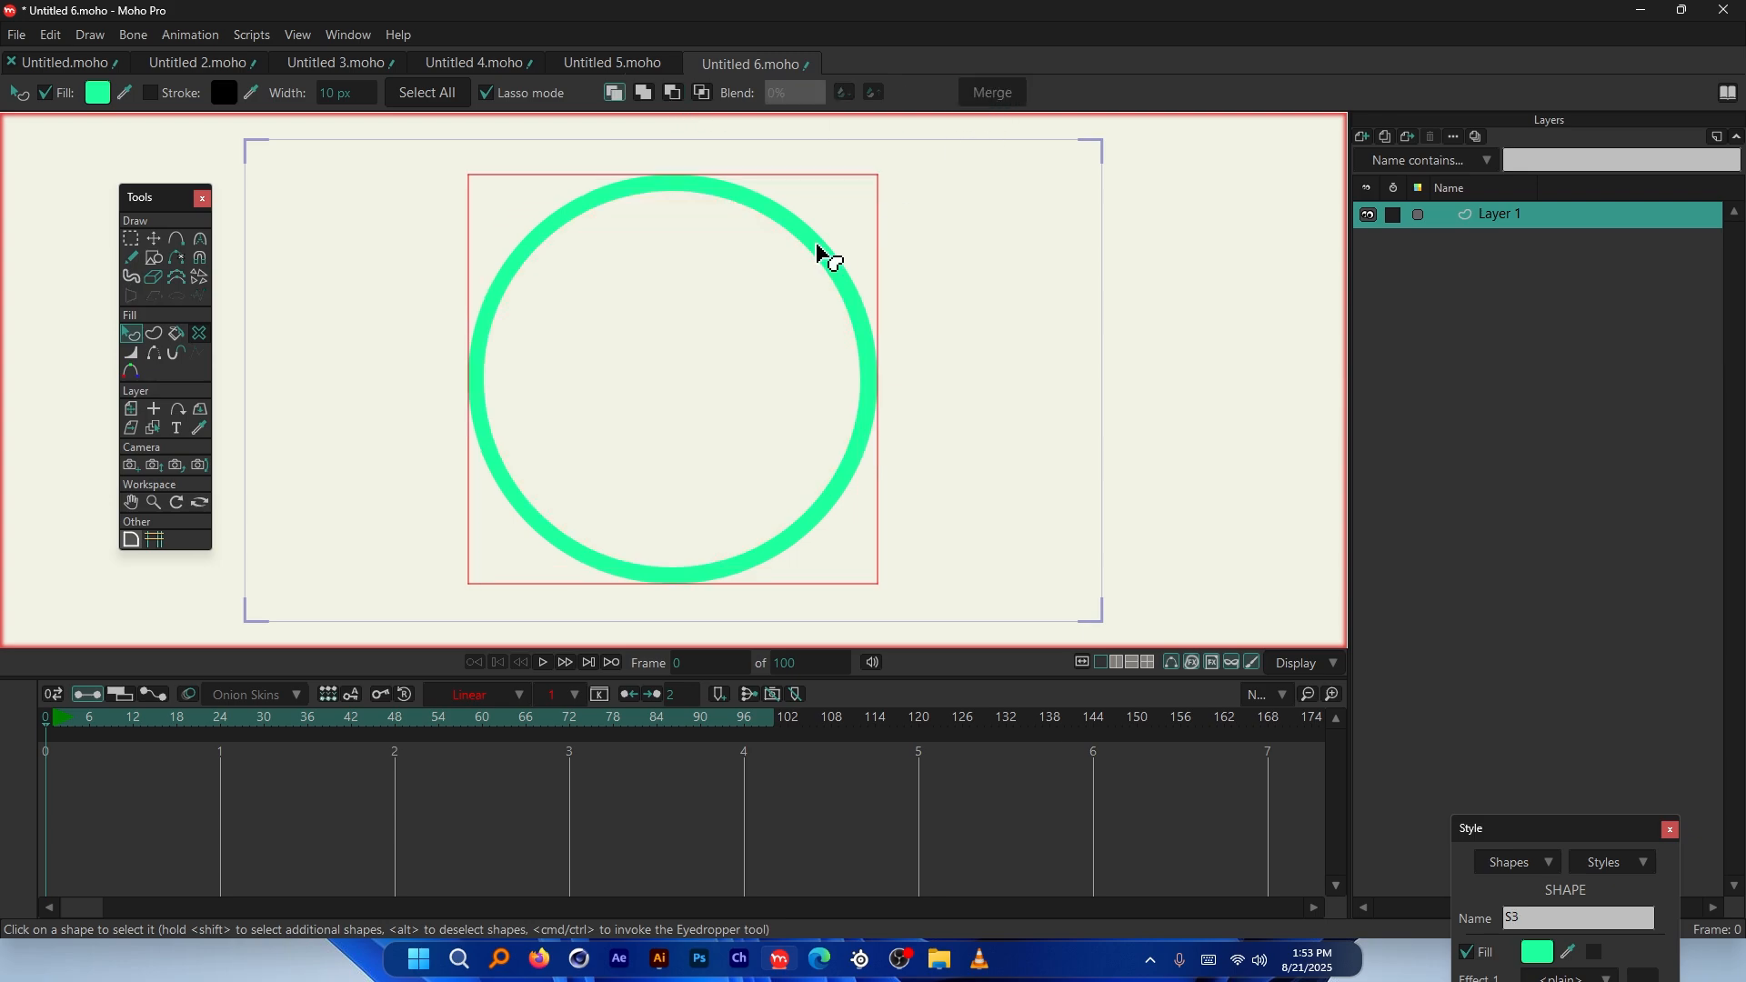
Try squeezing the ring's hole, undo it, and add a new vector Layer 2
{"action": "left_click", "coordinate": [152, 236]}
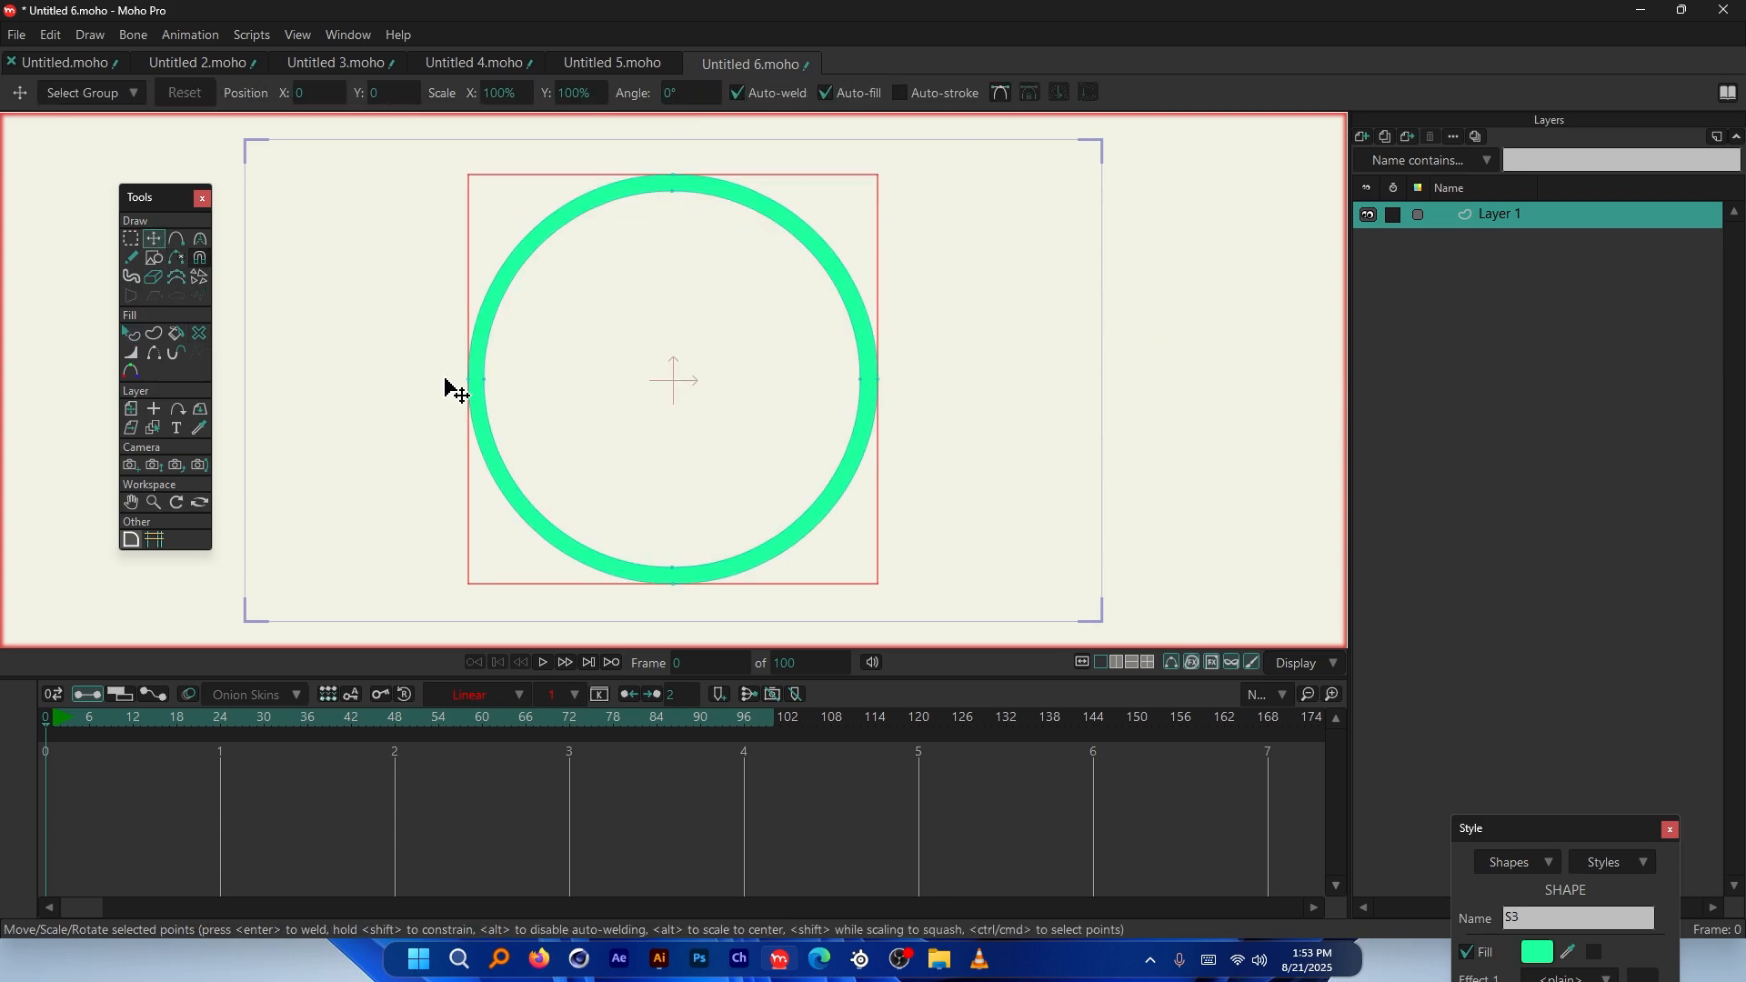
{"action": "double_click", "coordinate": [483, 386]}
{"action": "left_click_drag", "start_coordinate": [484, 385], "coordinate": [637, 393]}
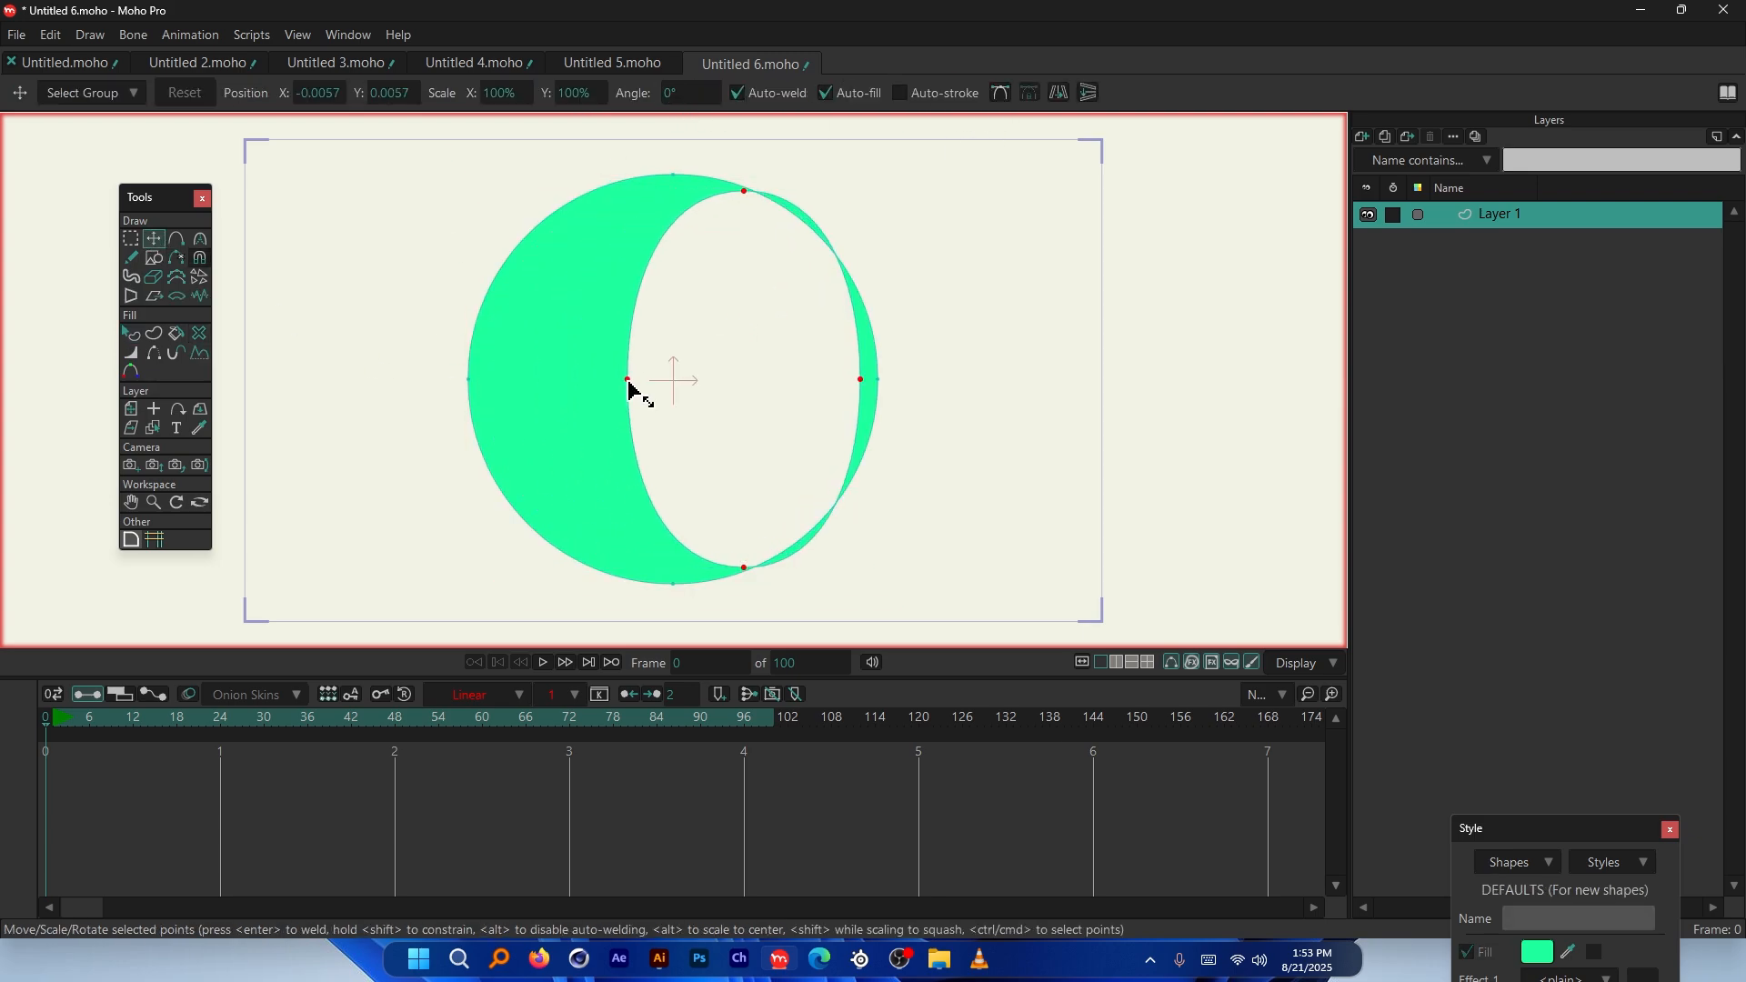
{"action": "key", "text": "ctrl+z"}
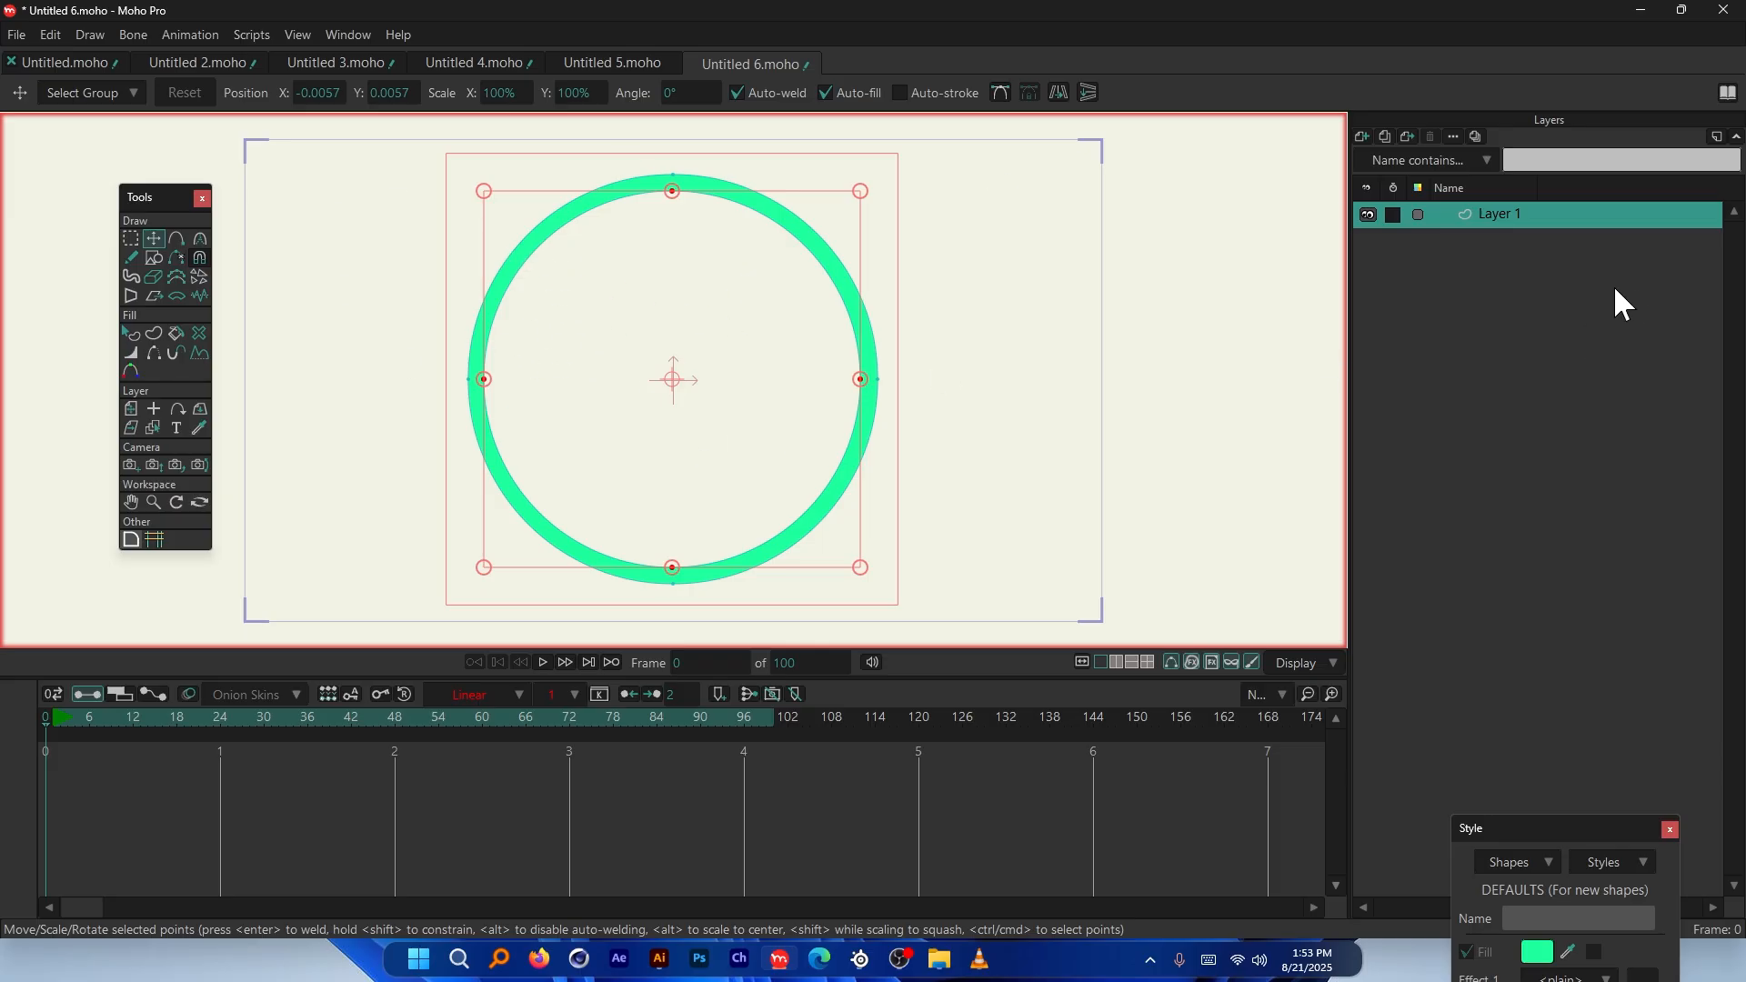
{"action": "left_click", "coordinate": [1362, 132]}
{"action": "left_click", "coordinate": [1382, 156]}
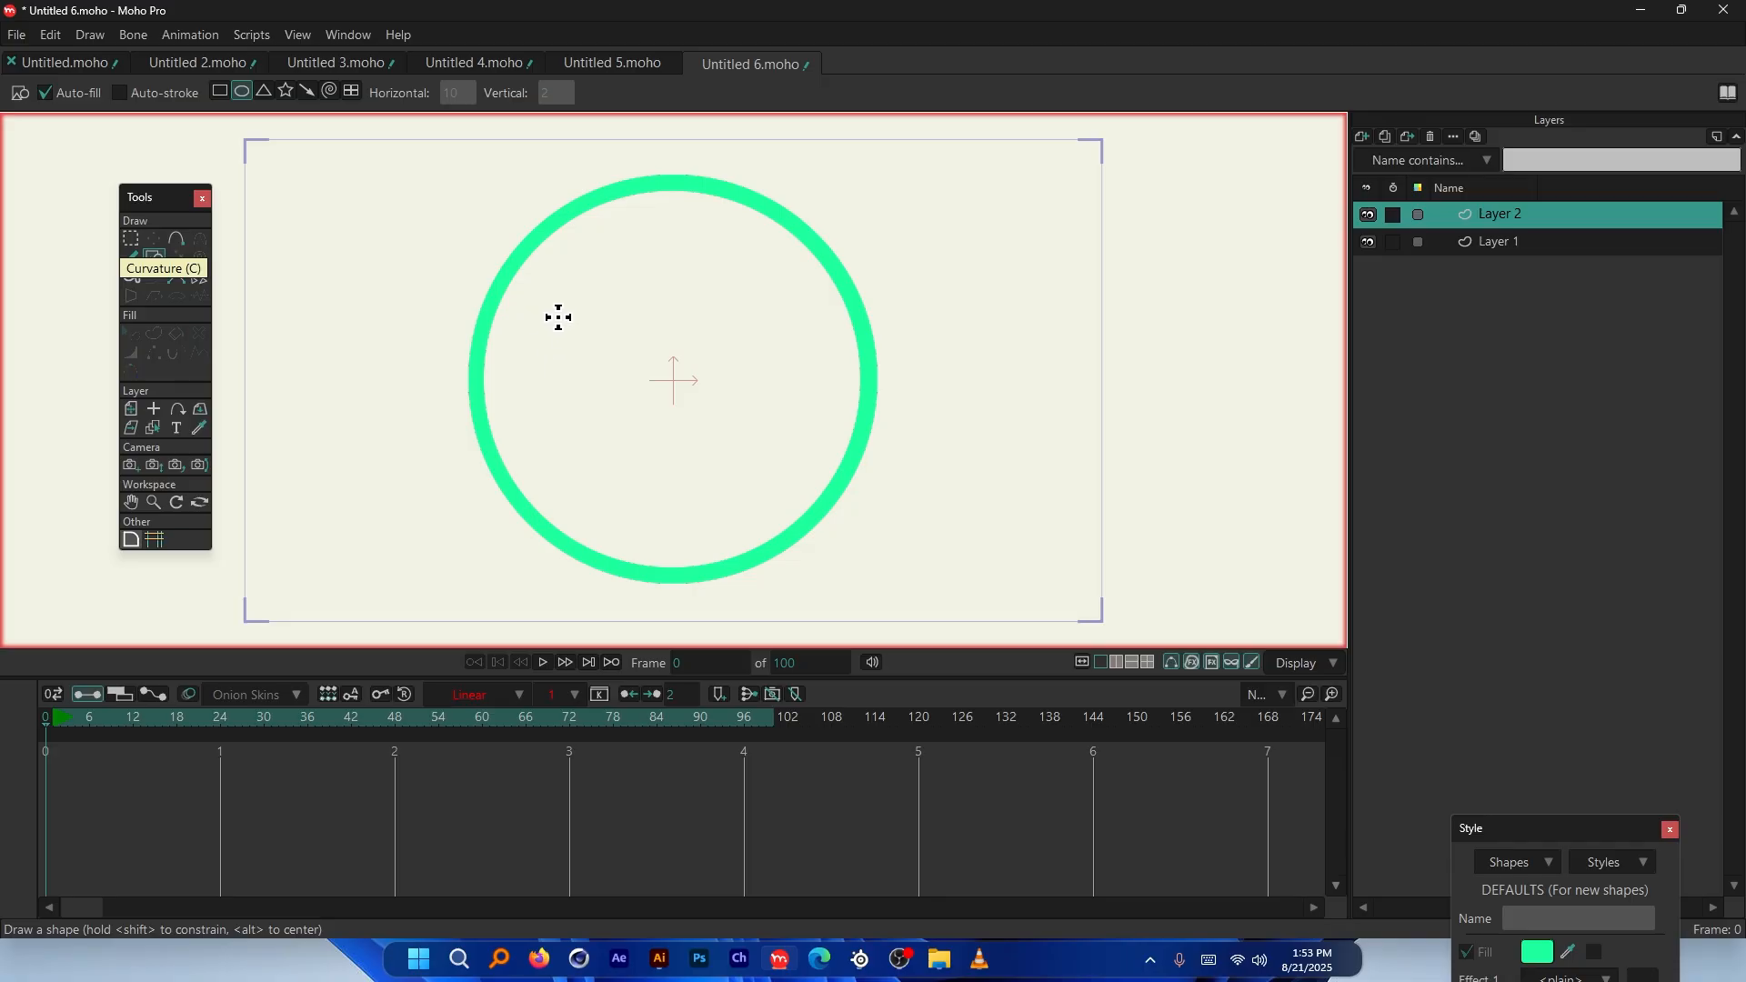
Draw a small ball in the ring's upper left and duplicate its layer up to Layer 19
{"action": "left_click_drag", "start_coordinate": [558, 318], "coordinate": [568, 326]}
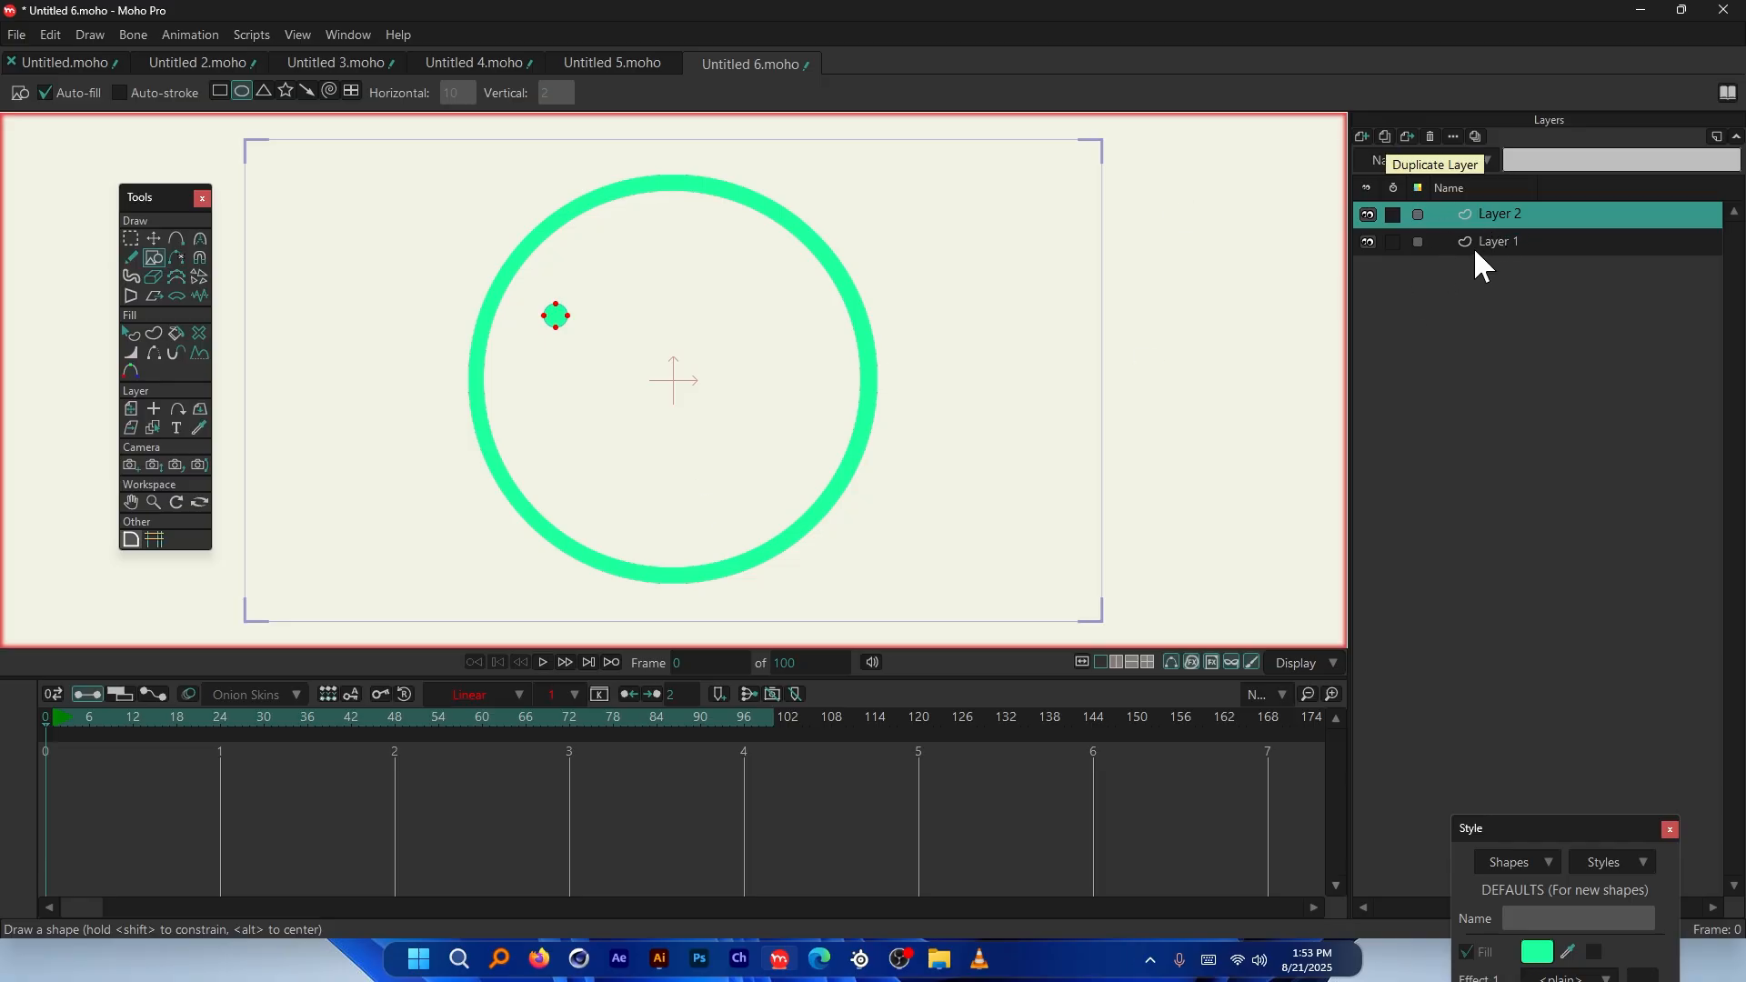
{"action": "left_click", "coordinate": [1384, 133]}
{"action": "left_click", "coordinate": [1384, 134]}
{"action": "left_click", "coordinate": [1384, 134]}
{"action": "left_click", "coordinate": [1384, 134]}
{"action": "left_click", "coordinate": [1384, 133]}
{"action": "left_click", "coordinate": [1384, 133]}
{"action": "triple_click", "coordinate": [1384, 136]}
{"action": "double_click", "coordinate": [1384, 136]}
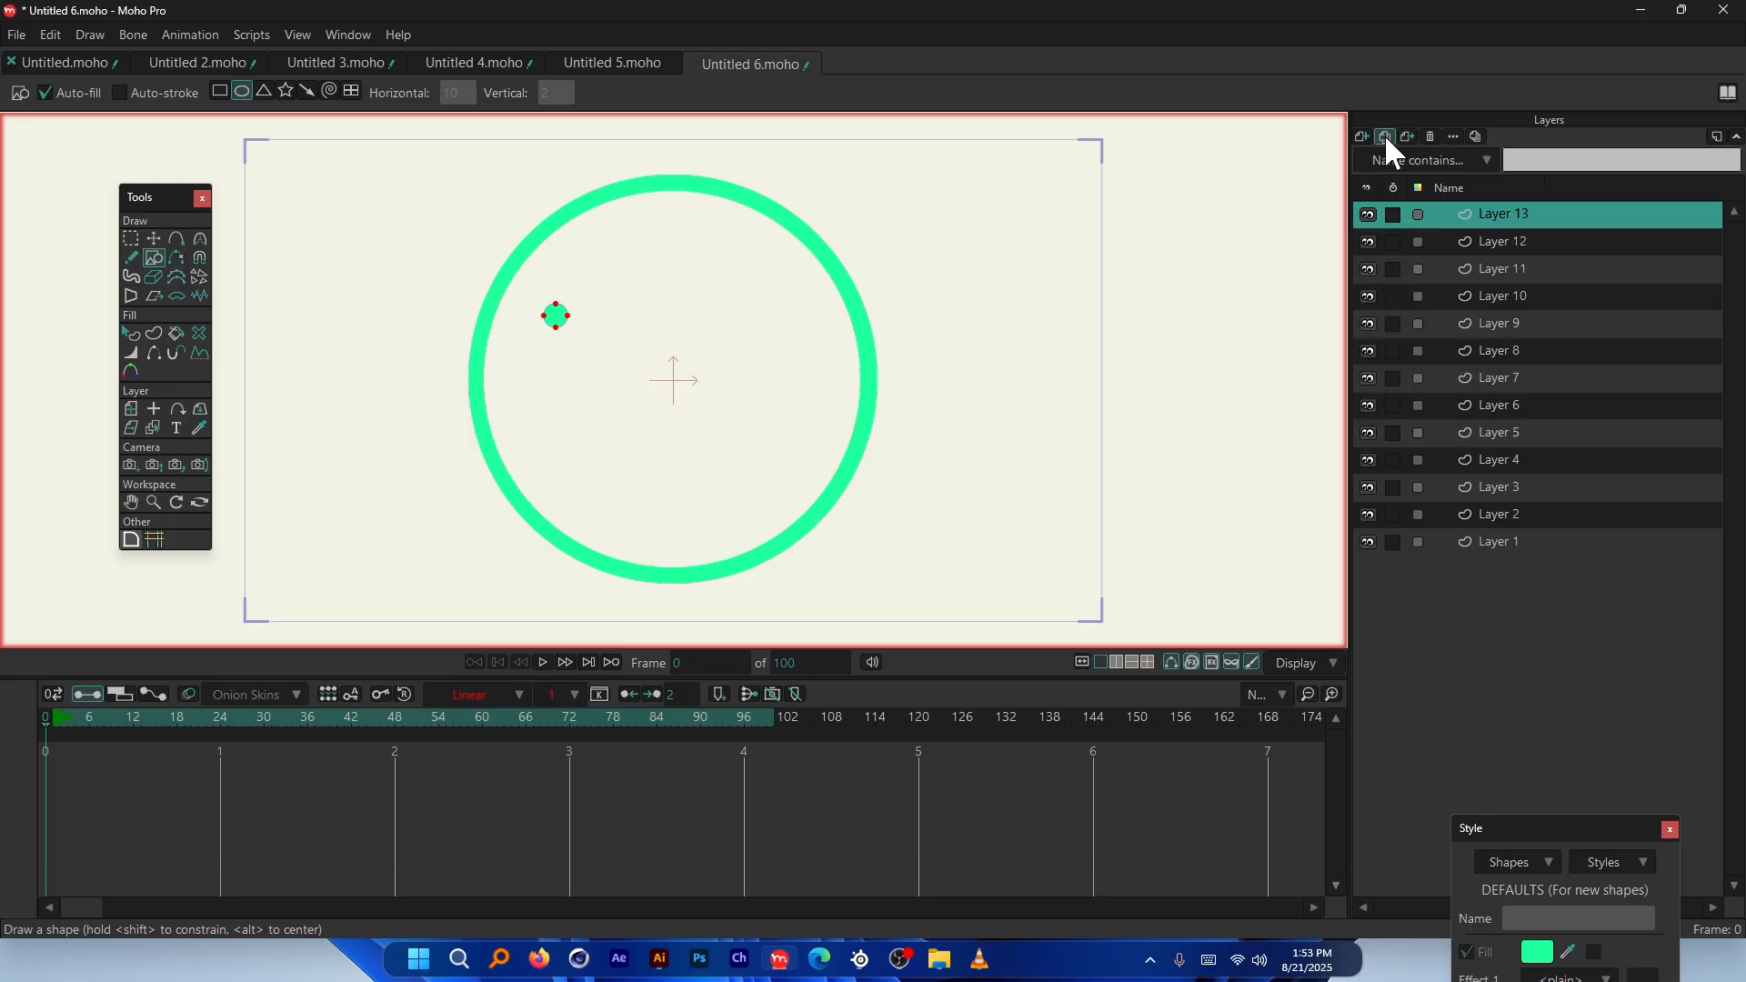
{"action": "double_click", "coordinate": [1384, 135]}
{"action": "double_click", "coordinate": [1384, 135]}
{"action": "double_click", "coordinate": [1384, 135]}
{"action": "double_click", "coordinate": [1507, 217]}
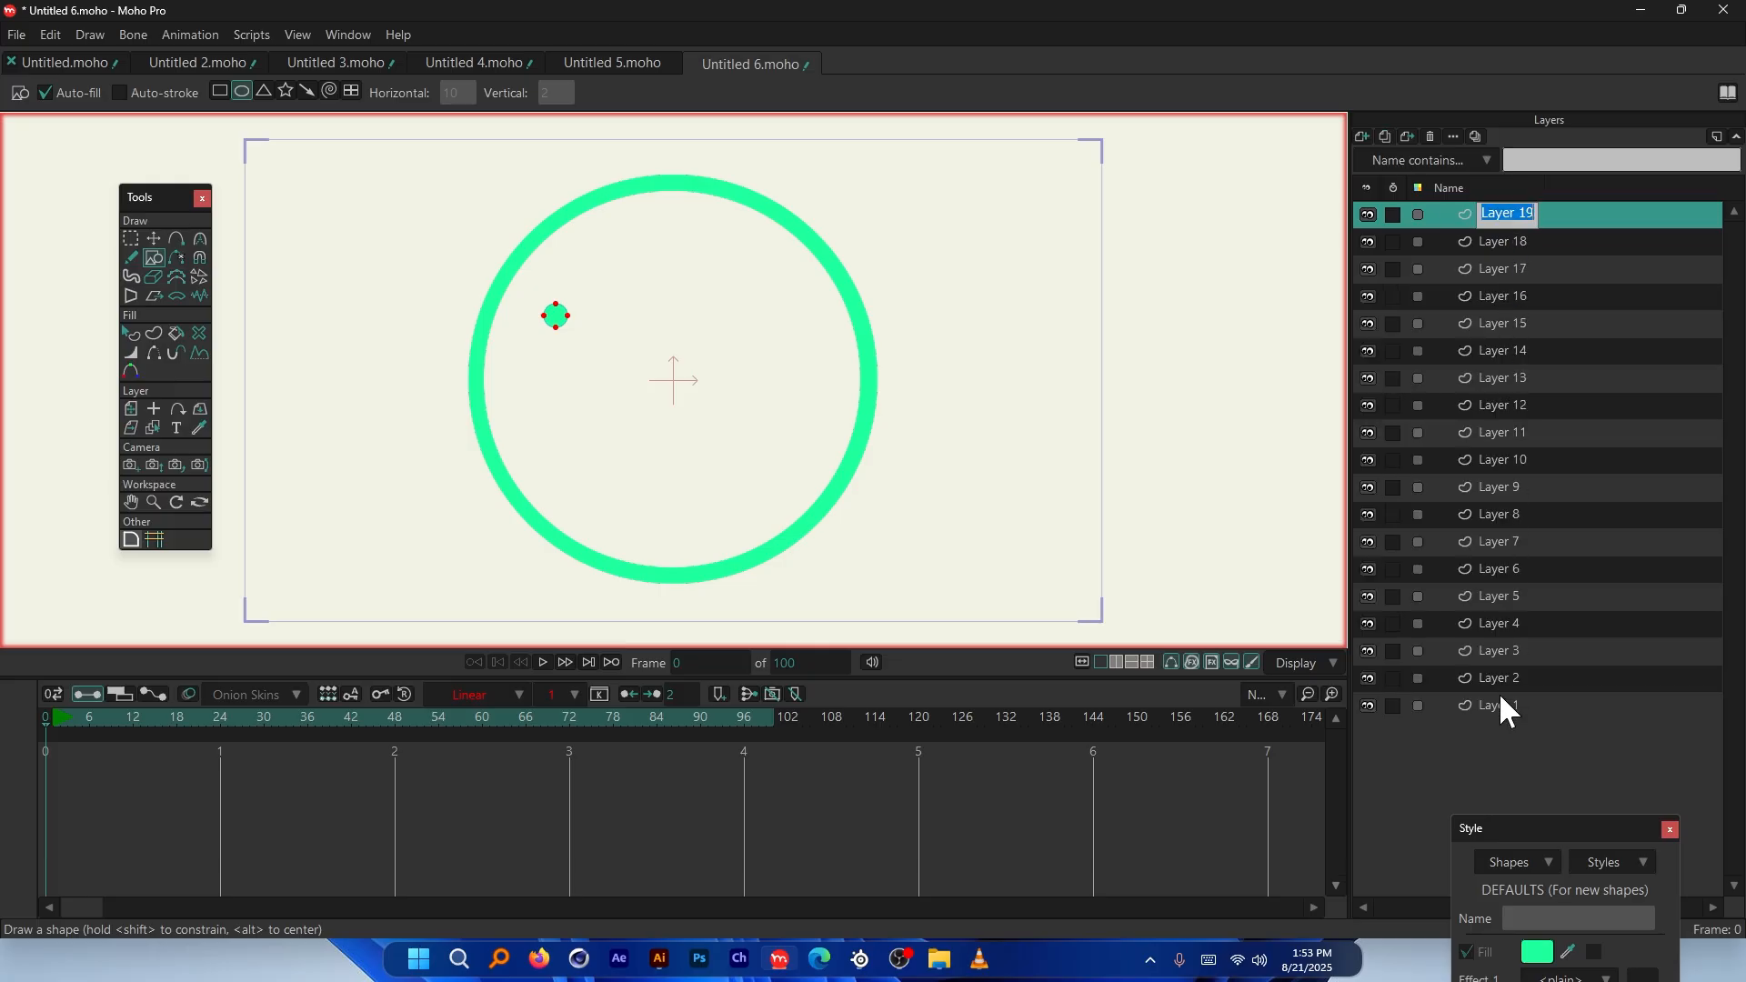
{"action": "left_click", "coordinate": [1519, 234]}
{"action": "left_click", "coordinate": [1542, 207]}
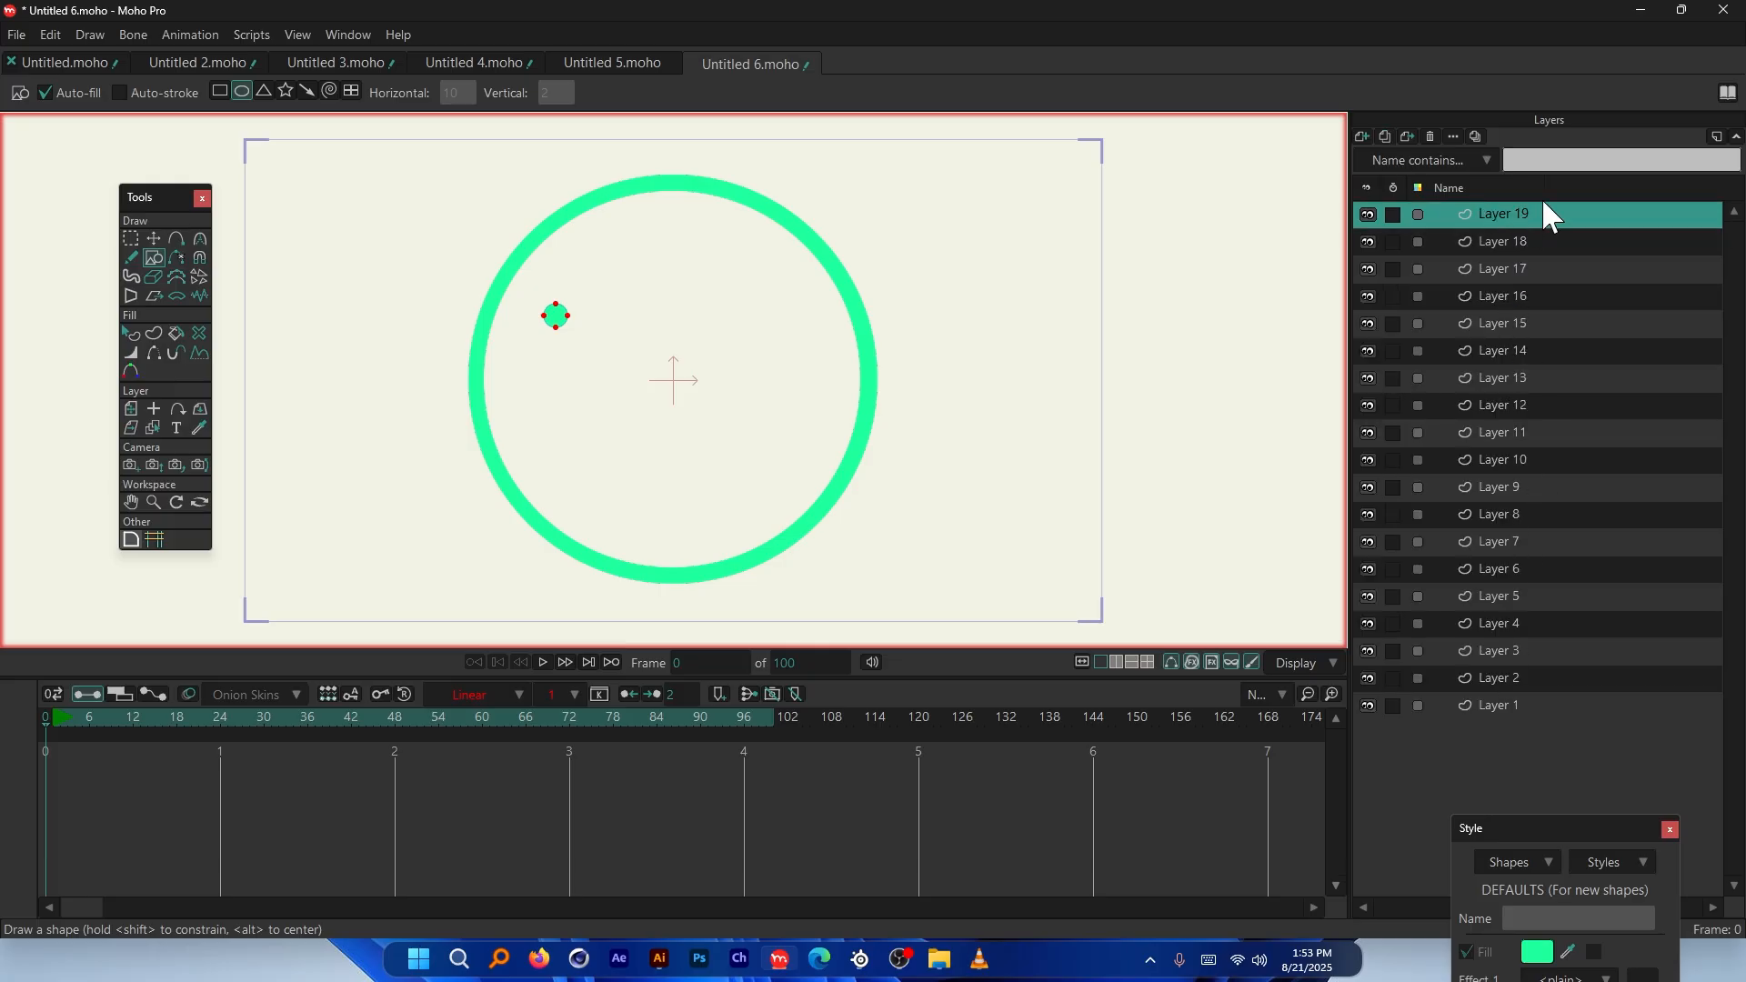
Spread apart the balls on Layers 19 down to 13 inside the ring
{"action": "left_click", "coordinate": [155, 240]}
{"action": "left_click_drag", "start_coordinate": [697, 263], "coordinate": [746, 415]}
{"action": "left_click", "coordinate": [1516, 239]}
{"action": "left_click", "coordinate": [1514, 269]}
{"action": "left_click_drag", "start_coordinate": [884, 287], "coordinate": [818, 405]}
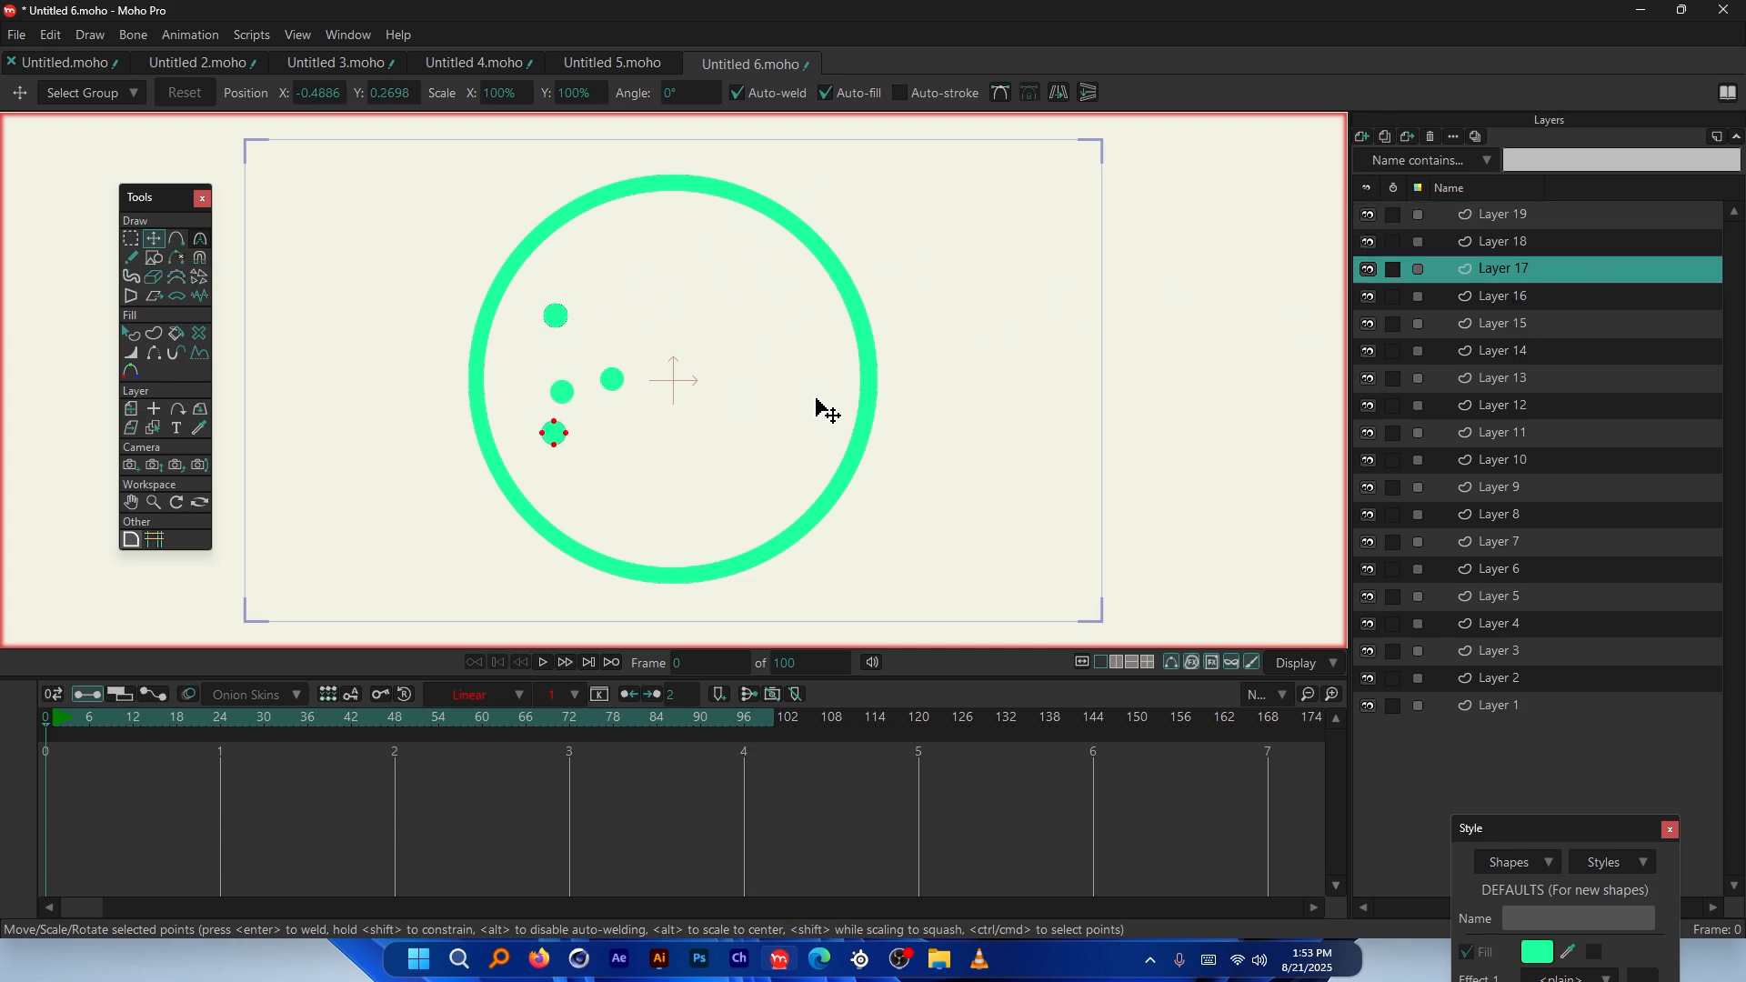
{"action": "left_click", "coordinate": [1504, 295]}
{"action": "left_click_drag", "start_coordinate": [706, 319], "coordinate": [766, 325]}
{"action": "left_click", "coordinate": [1496, 324]}
{"action": "left_click_drag", "start_coordinate": [886, 295], "coordinate": [860, 338]}
{"action": "left_click", "coordinate": [1478, 351]}
{"action": "left_click_drag", "start_coordinate": [663, 286], "coordinate": [713, 285]}
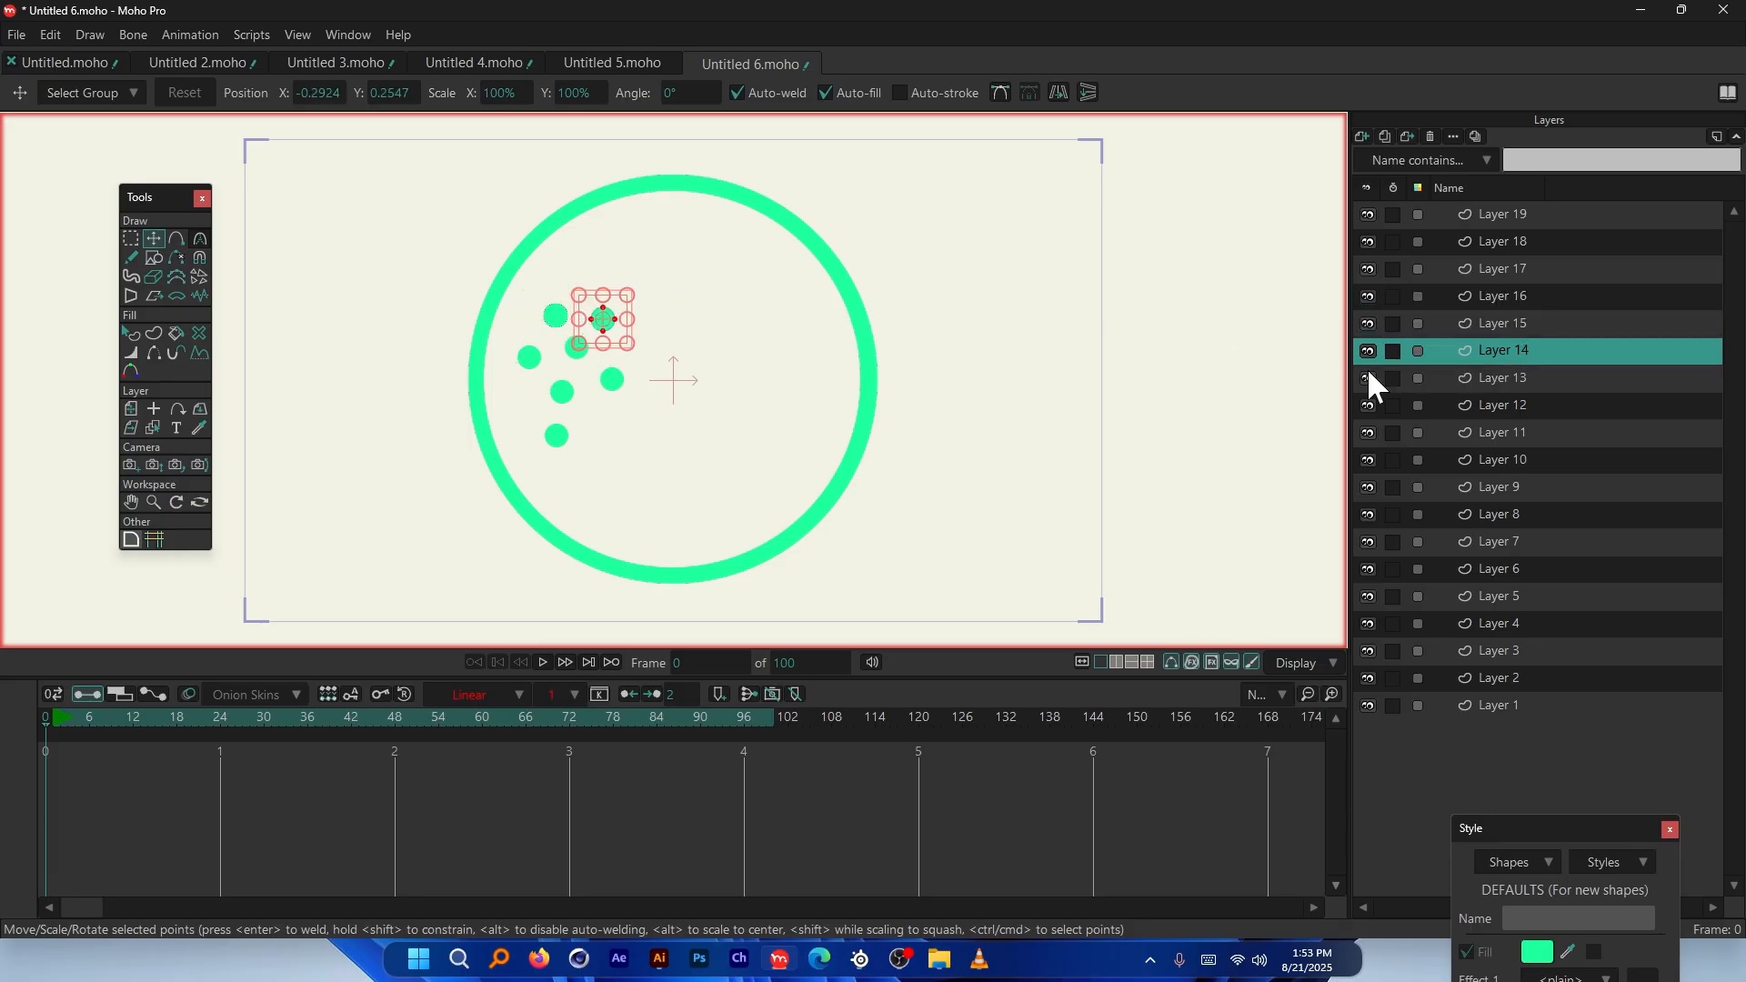
{"action": "left_click", "coordinate": [1496, 379]}
{"action": "left_click_drag", "start_coordinate": [886, 406], "coordinate": [901, 371]}
Reposition the balls on Layers 12 through 6 lower inside the ring
{"action": "left_click", "coordinate": [1397, 406]}
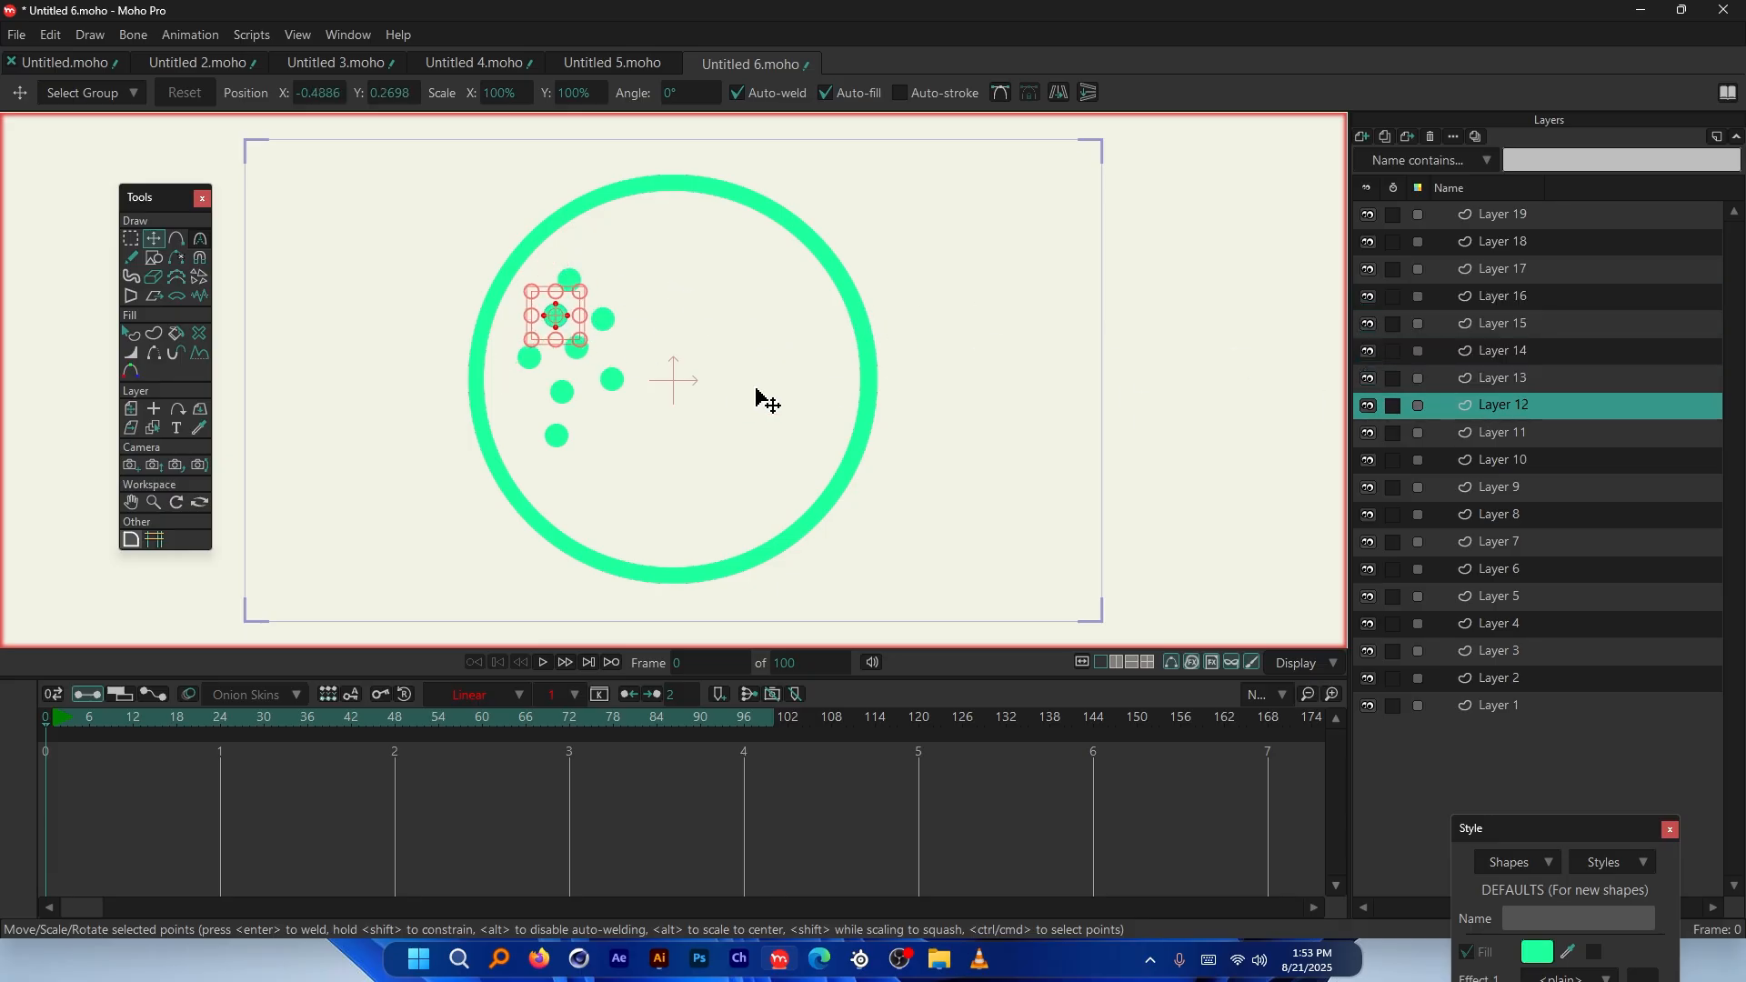
{"action": "left_click_drag", "start_coordinate": [699, 355], "coordinate": [672, 486]}
{"action": "left_click", "coordinate": [1481, 433]}
{"action": "left_click", "coordinate": [1486, 460]}
{"action": "left_click_drag", "start_coordinate": [640, 363], "coordinate": [713, 394]}
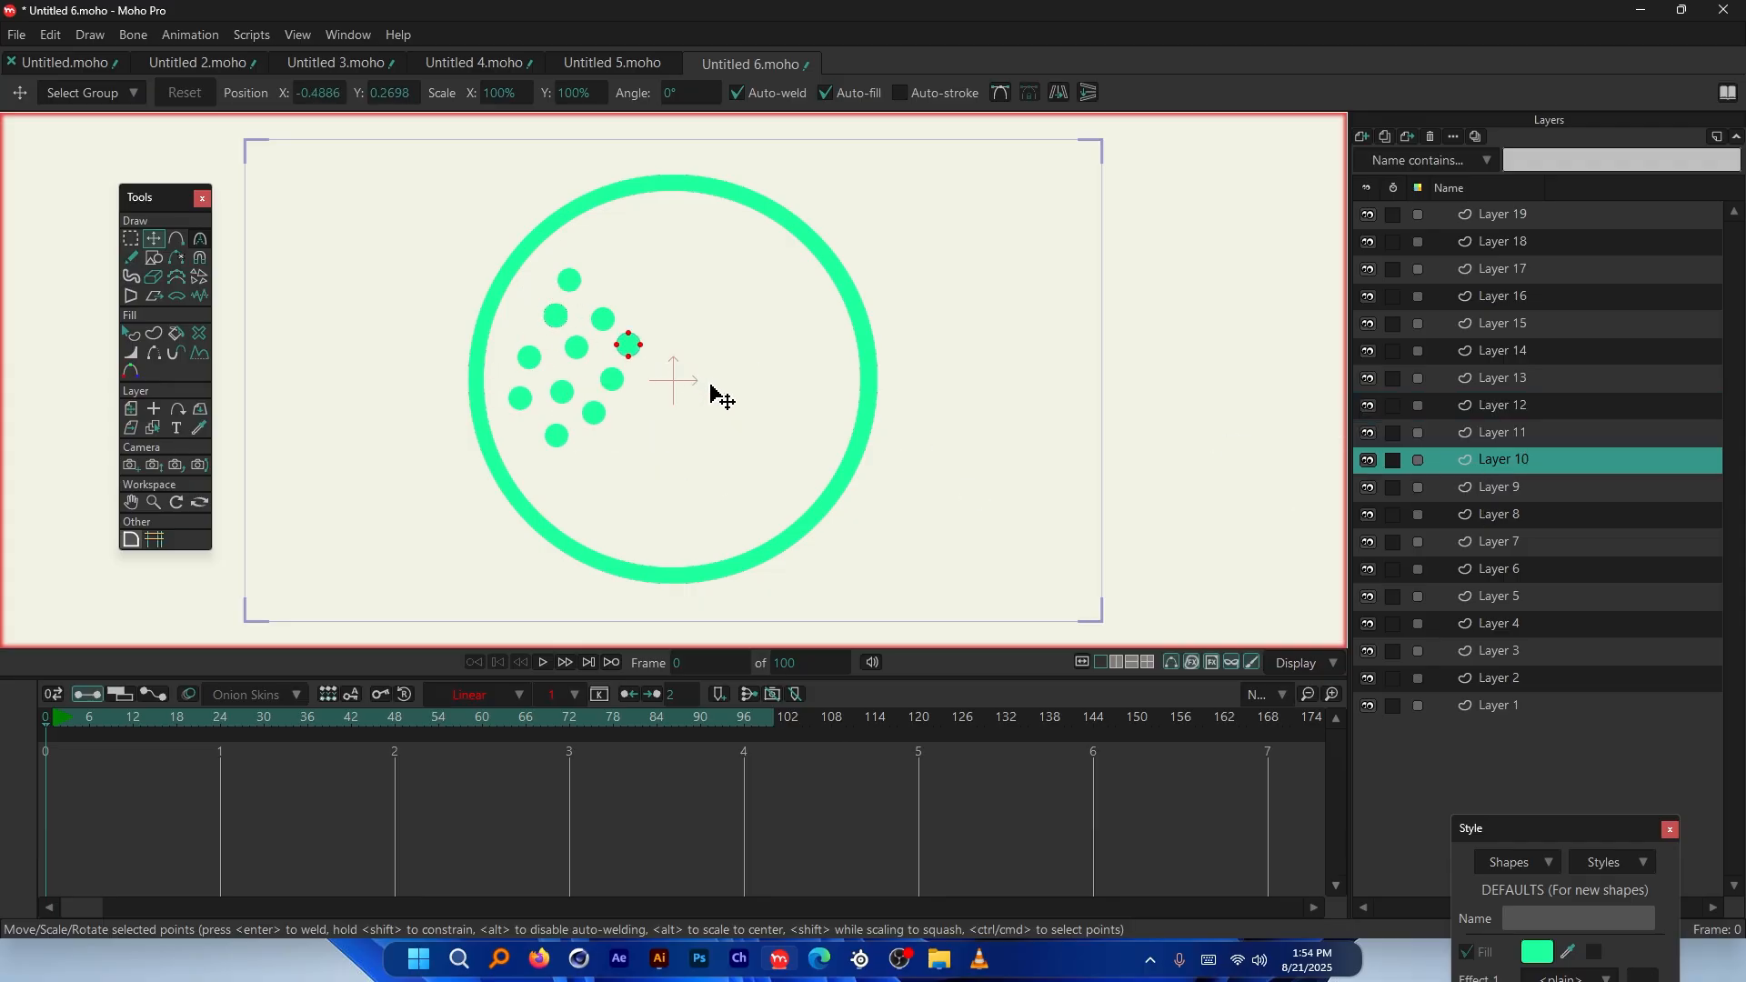
{"action": "left_click", "coordinate": [1451, 485]}
{"action": "left_click_drag", "start_coordinate": [563, 361], "coordinate": [631, 455]}
{"action": "left_click", "coordinate": [1491, 513]}
{"action": "left_click_drag", "start_coordinate": [683, 268], "coordinate": [721, 410]}
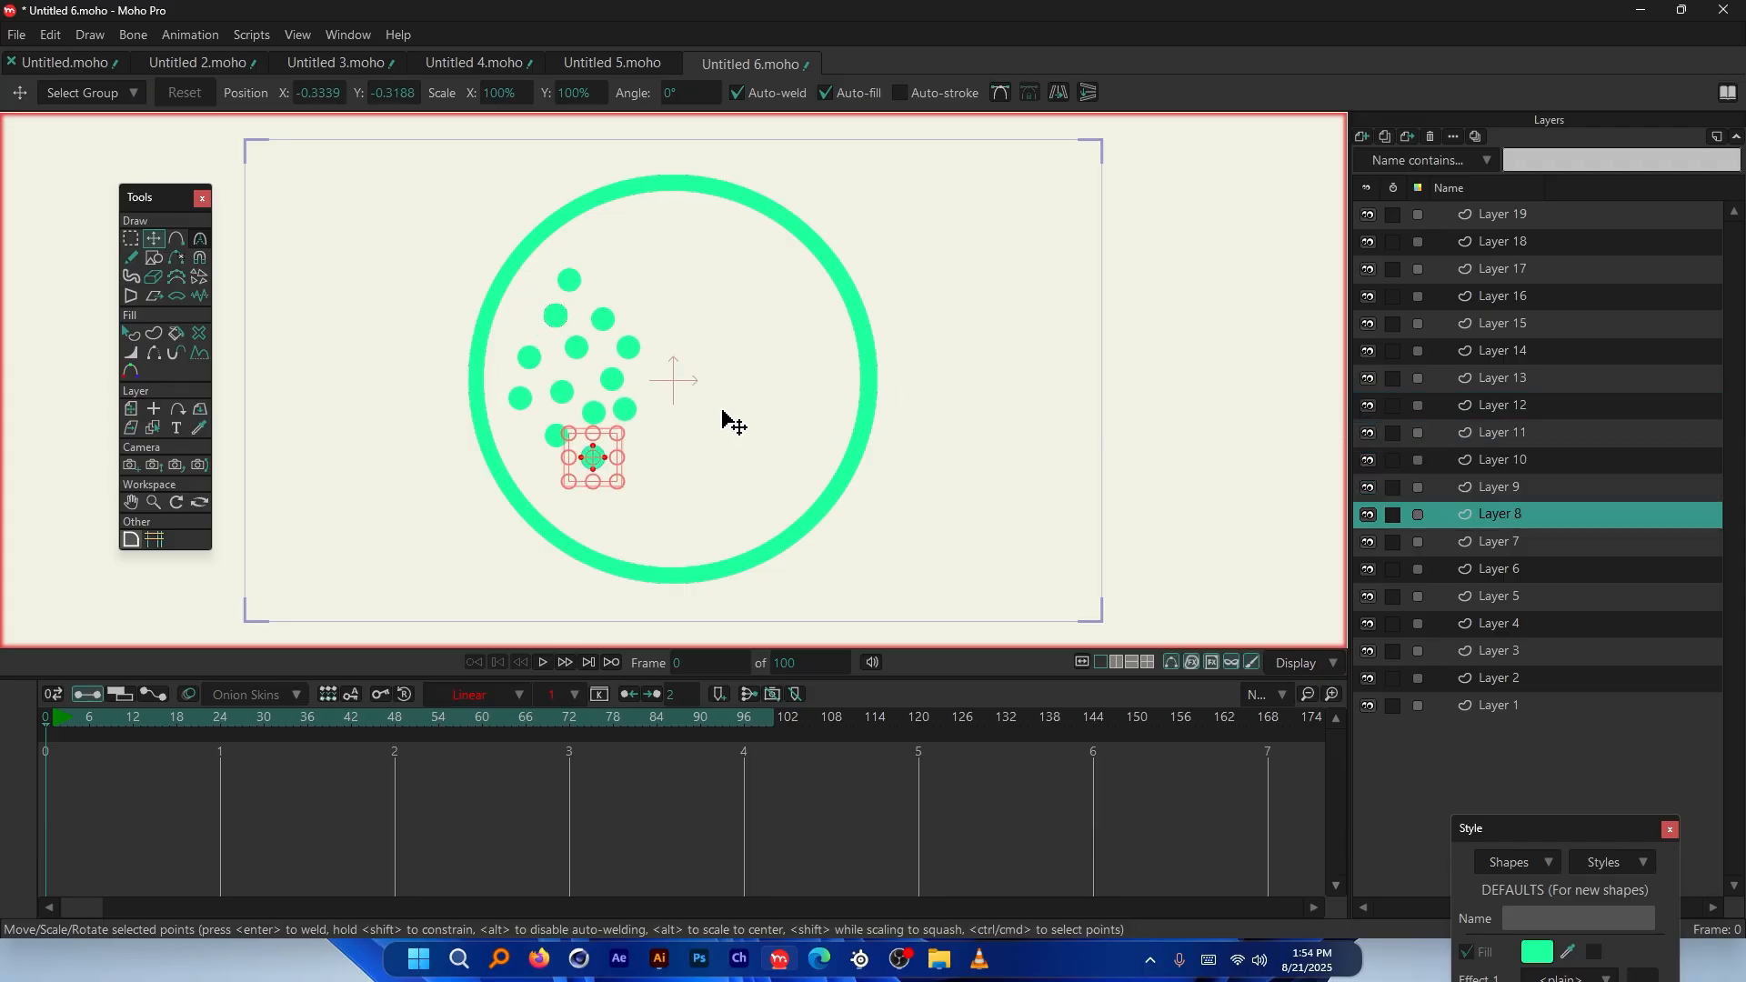
{"action": "left_click", "coordinate": [1482, 541]}
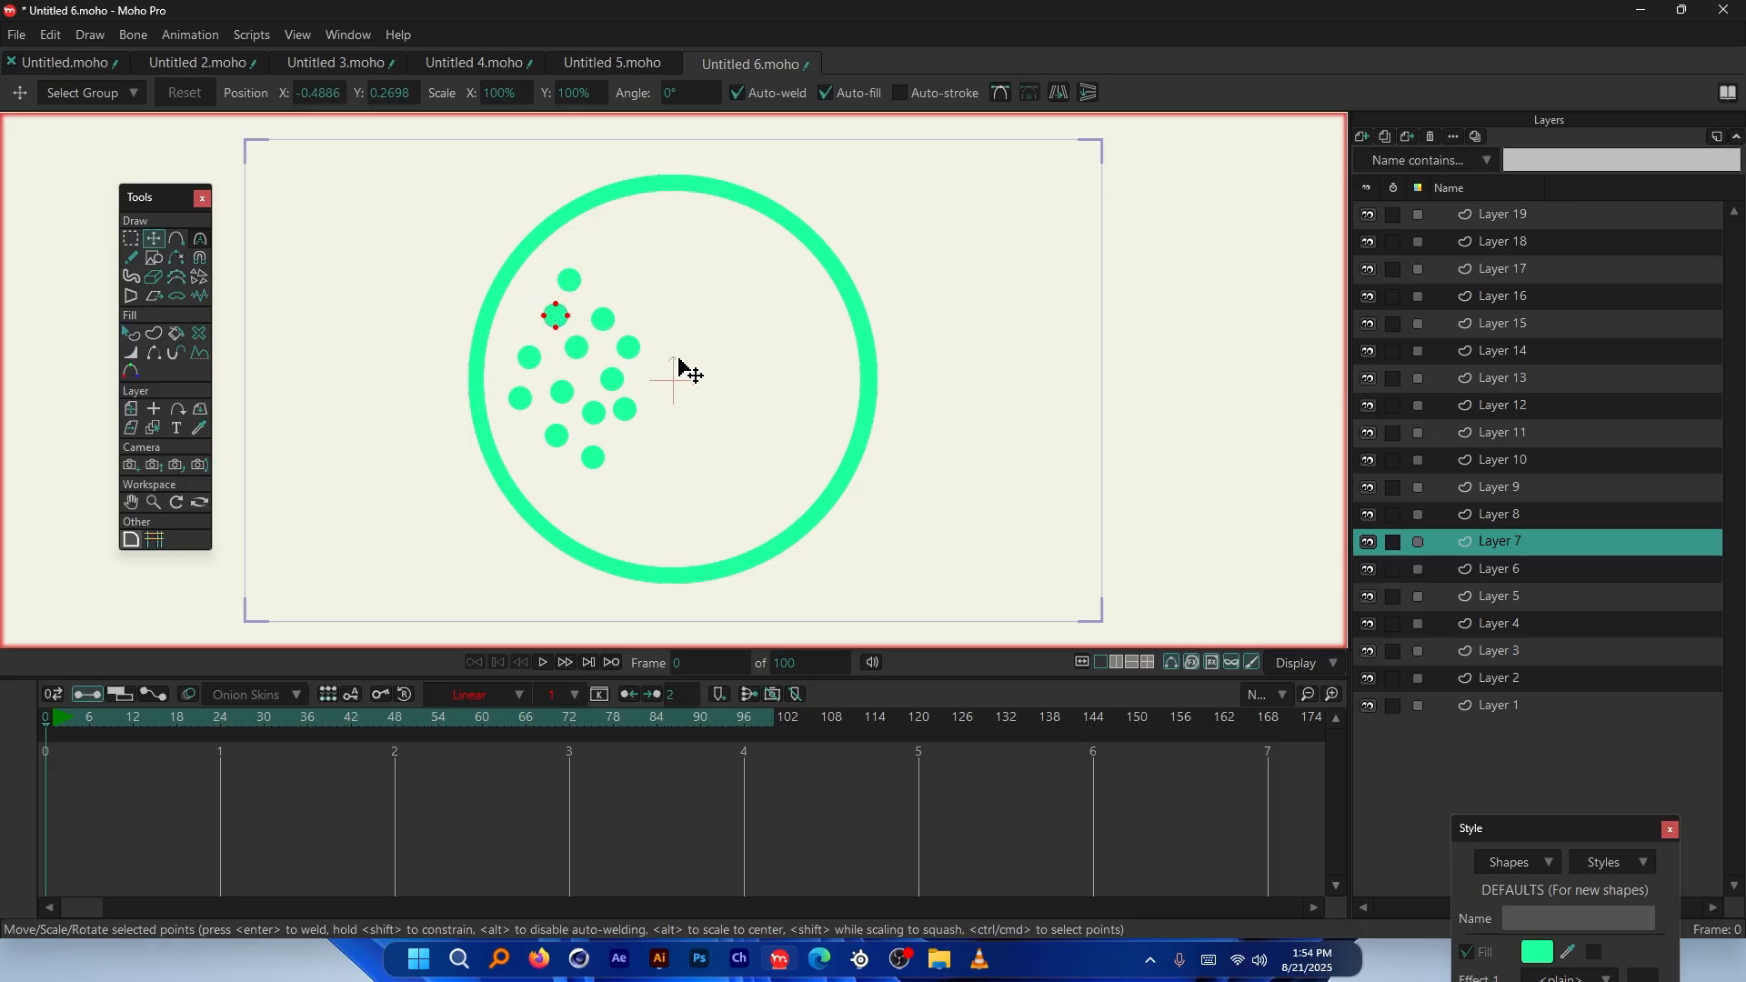
{"action": "left_click_drag", "start_coordinate": [680, 373], "coordinate": [659, 344]}
{"action": "left_click", "coordinate": [1486, 570]}
{"action": "left_click_drag", "start_coordinate": [772, 358], "coordinate": [843, 486]}
Move the balls on Layers 5 to 2 toward the ring's bottom, then select Layers 1–19
{"action": "left_click", "coordinate": [1496, 600]}
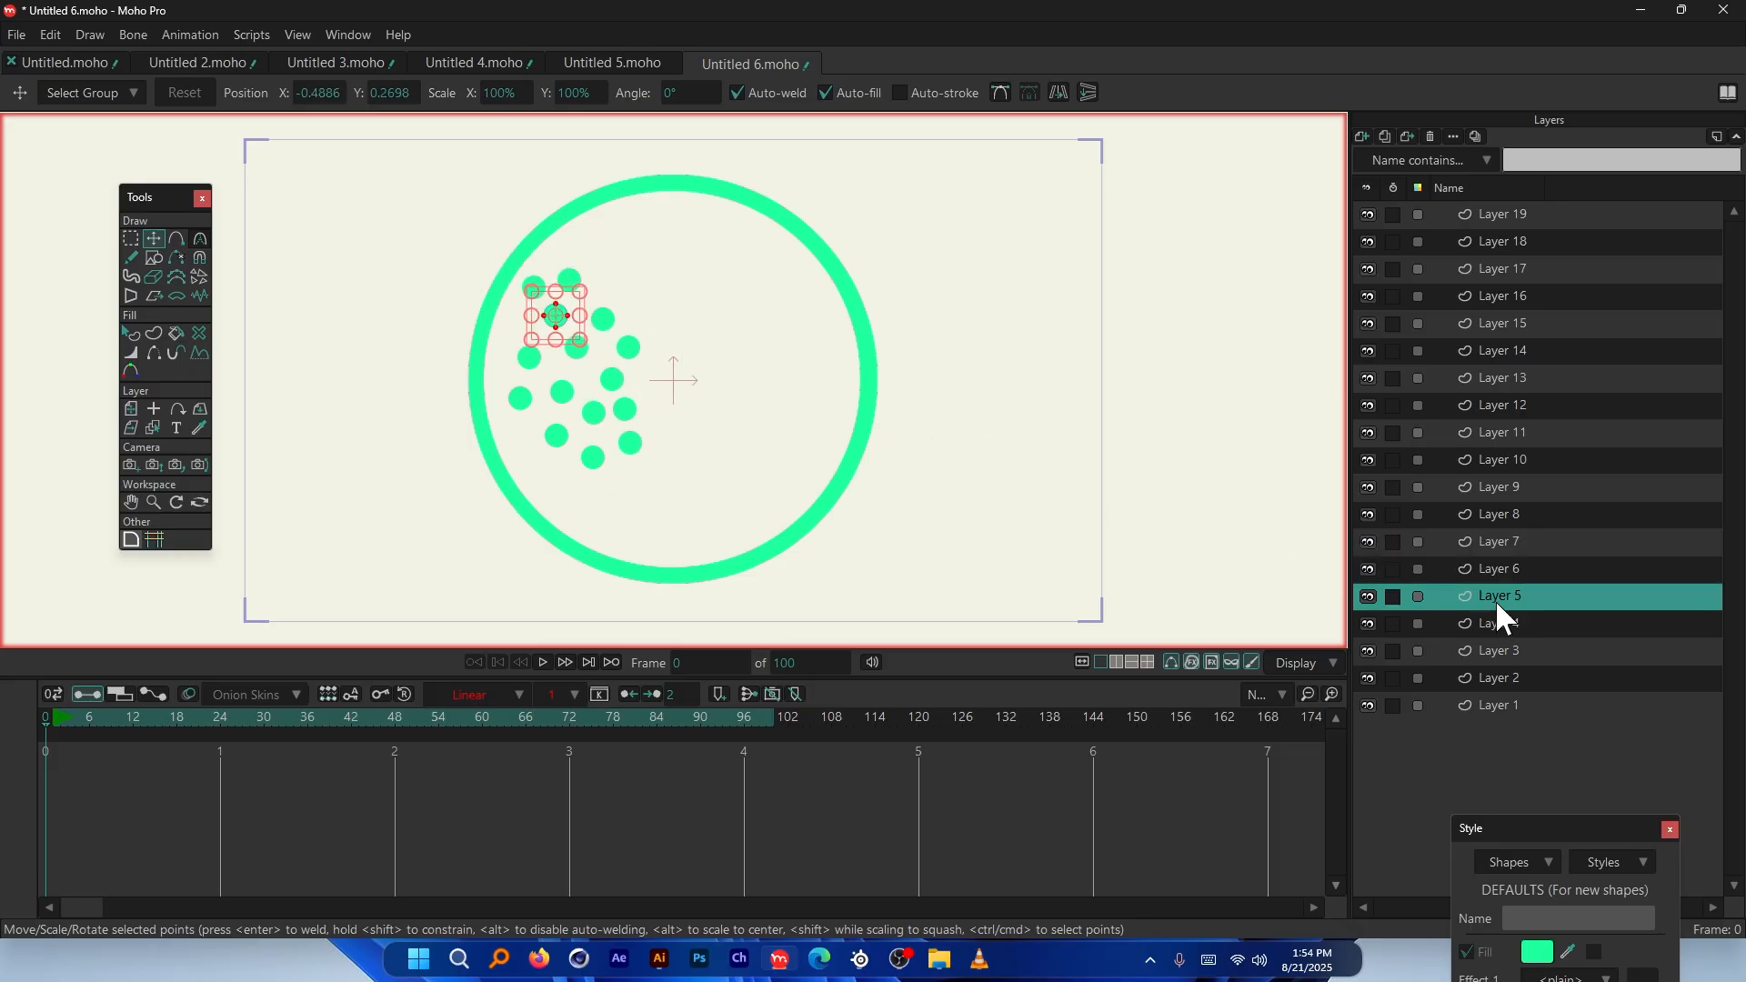
{"action": "left_click_drag", "start_coordinate": [650, 337], "coordinate": [651, 475]}
{"action": "left_click", "coordinate": [1486, 622]}
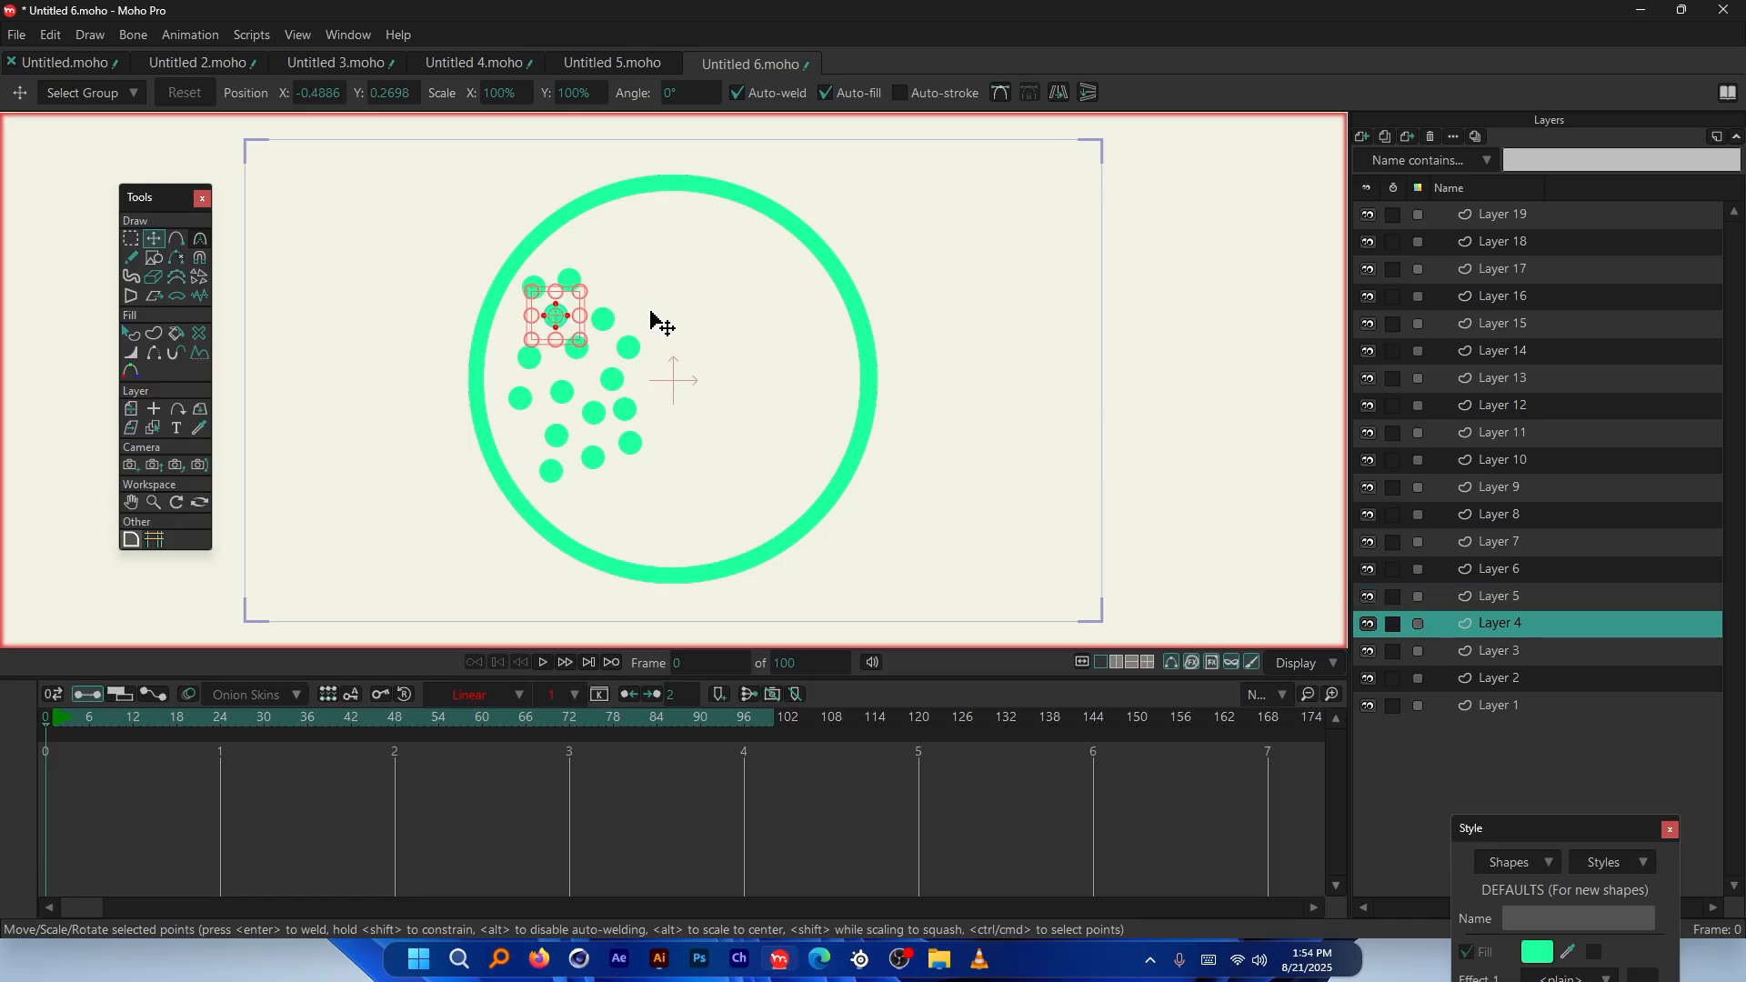
{"action": "left_click_drag", "start_coordinate": [651, 312], "coordinate": [715, 483]}
{"action": "left_click", "coordinate": [1491, 651]}
{"action": "left_click_drag", "start_coordinate": [744, 345], "coordinate": [778, 528]}
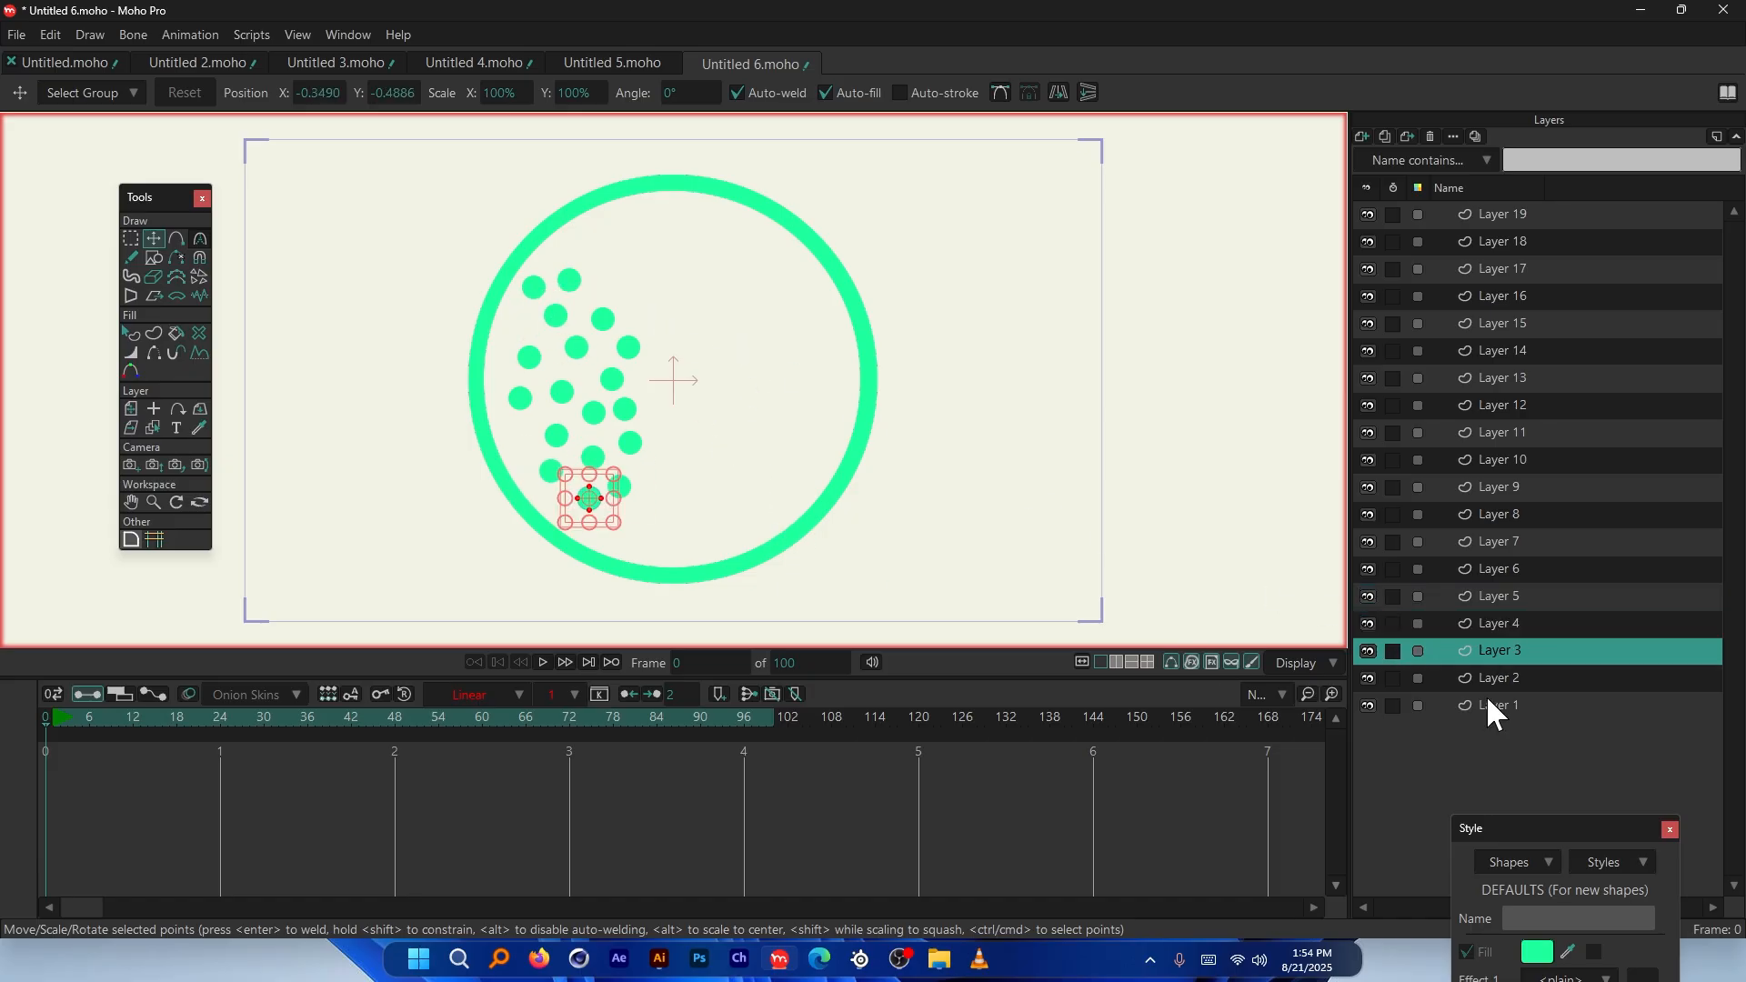
{"action": "left_click", "coordinate": [1499, 680]}
{"action": "left_click_drag", "start_coordinate": [752, 331], "coordinate": [740, 497]}
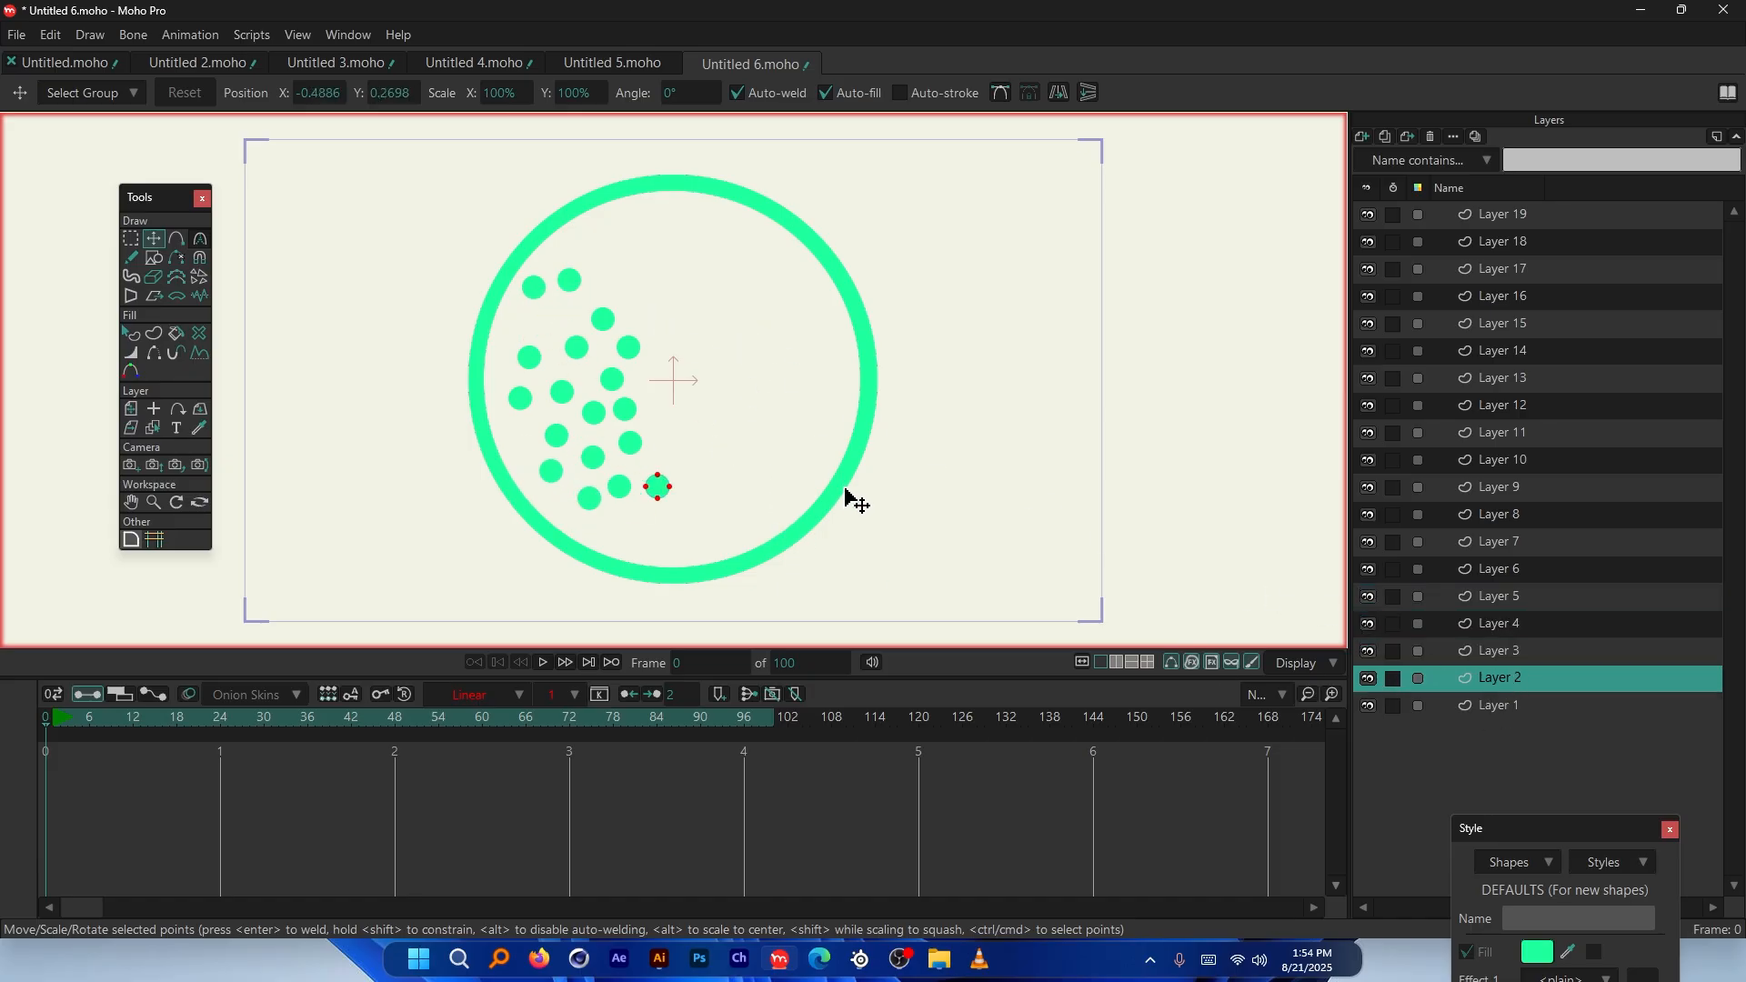
{"action": "left_click", "coordinate": [1490, 703]}
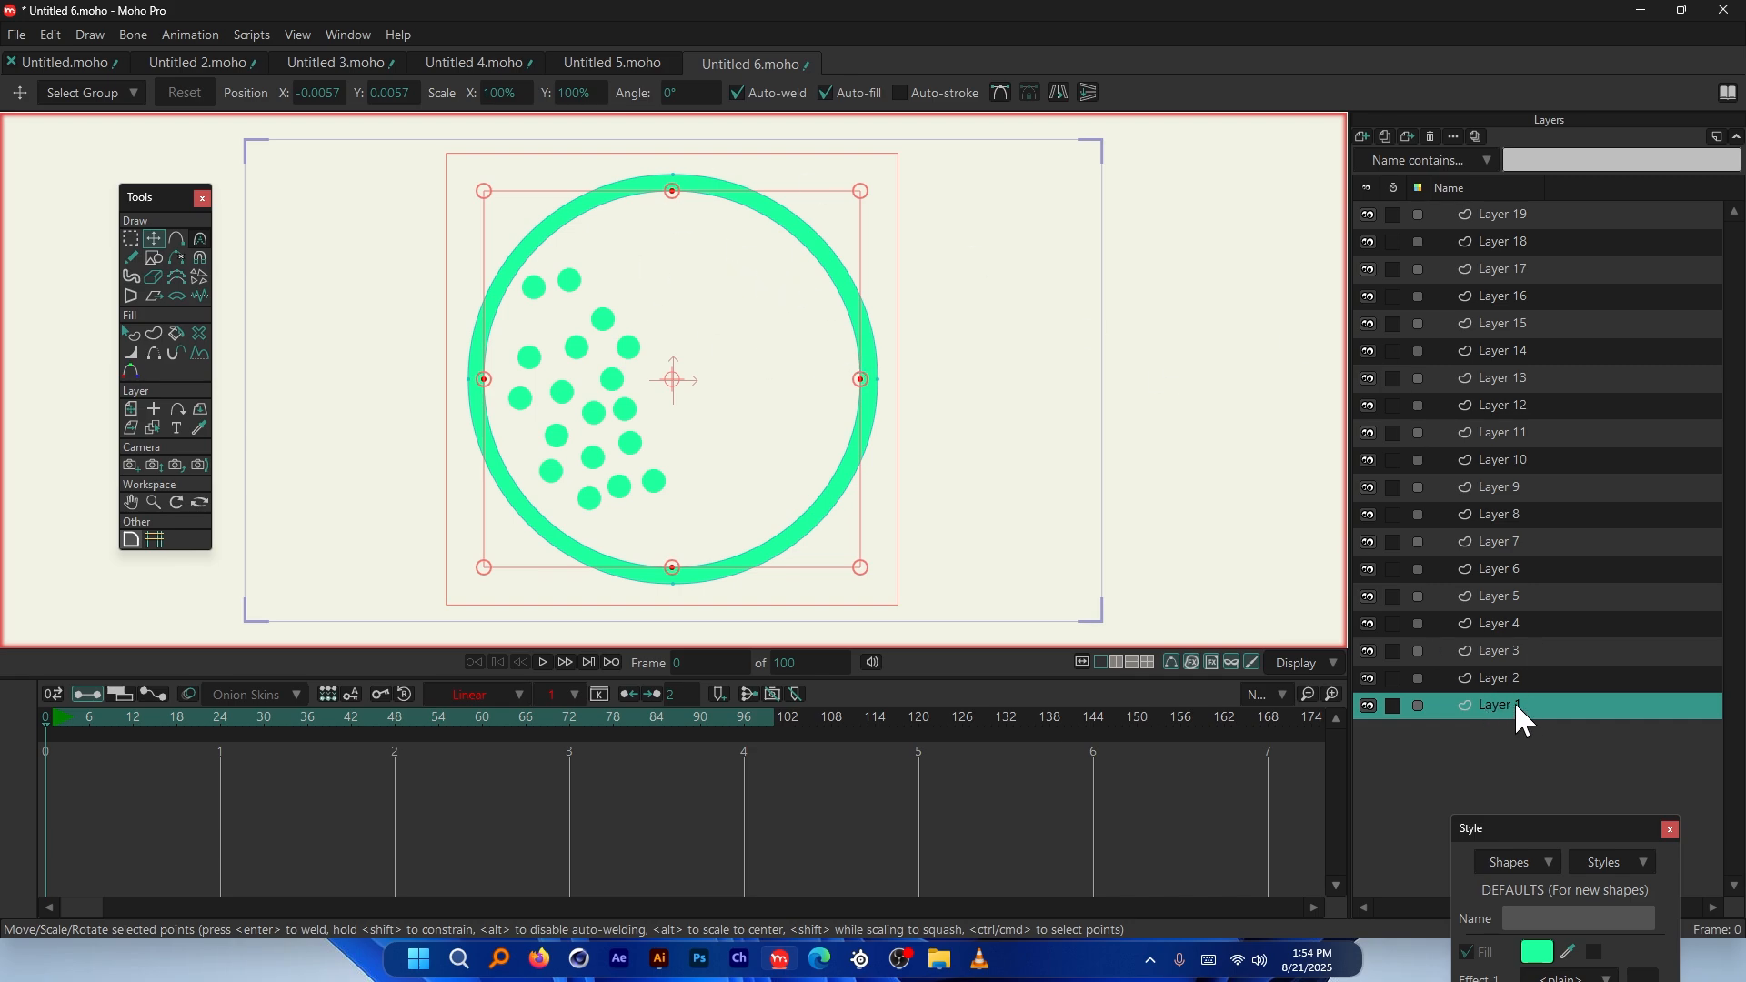
{"action": "left_click", "coordinate": [1498, 215], "text": "shift"}
Group Layers 1–19 into a new Layer 20 folder and enable physics on it
{"action": "right_click", "coordinate": [1537, 216]}
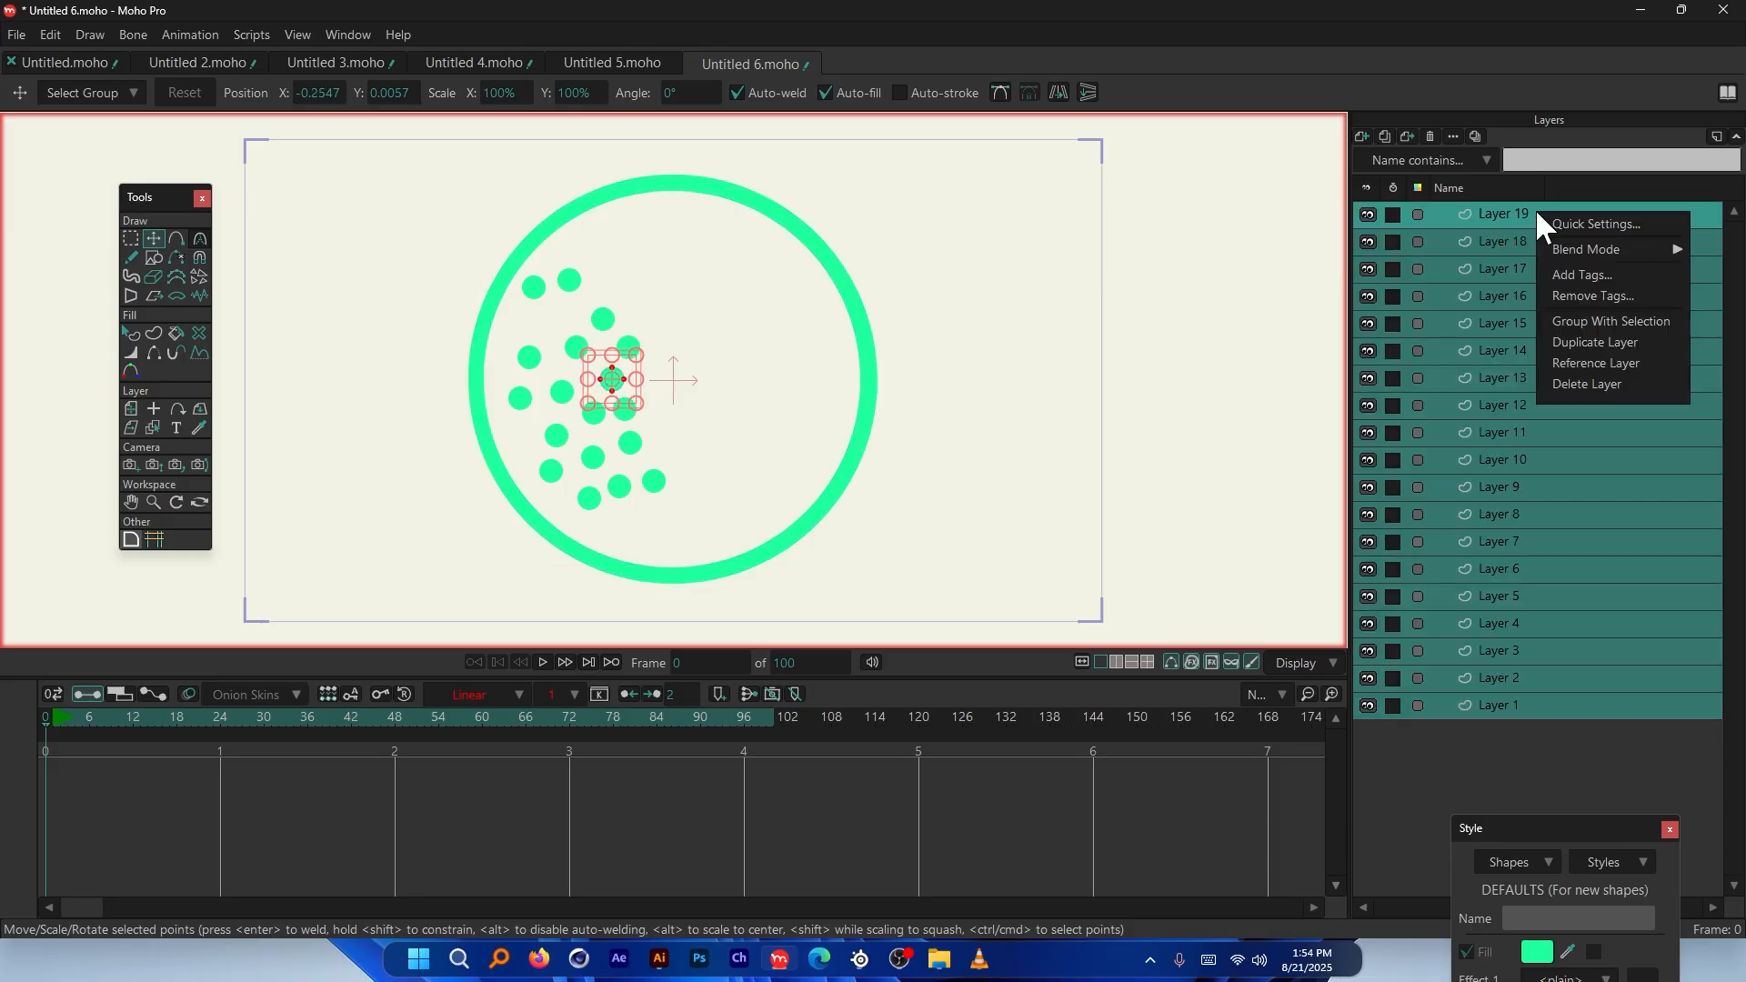
{"action": "left_click", "coordinate": [1602, 320]}
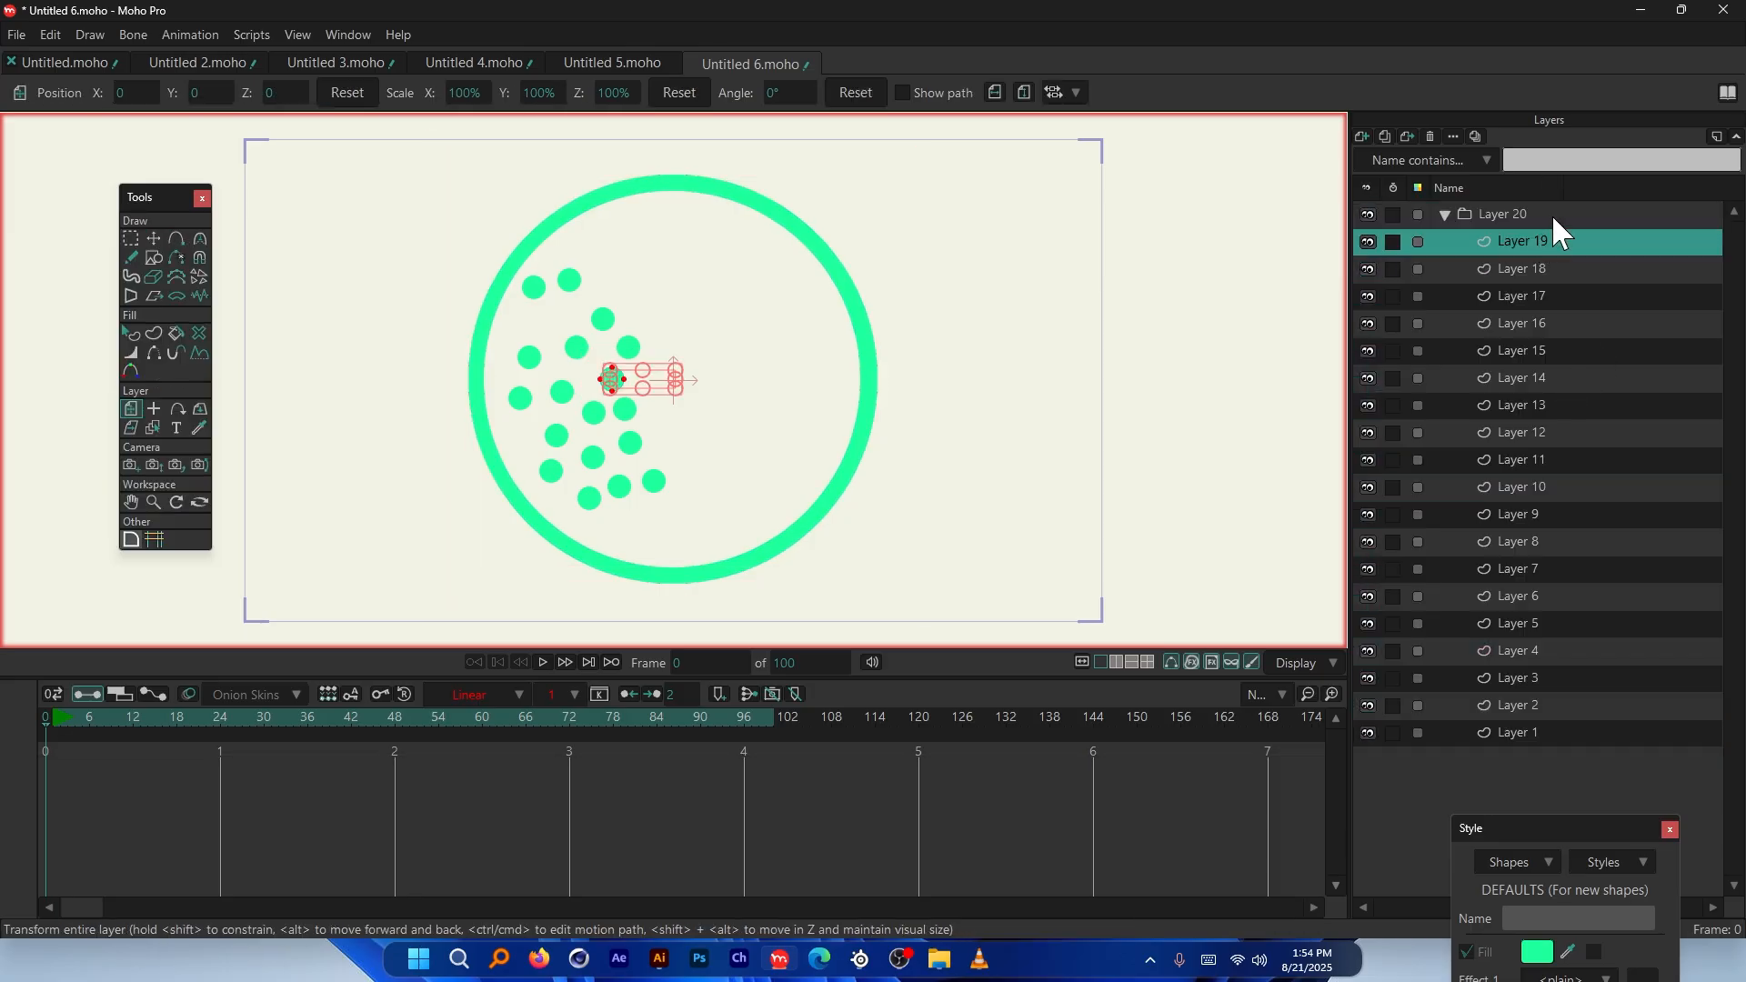
{"action": "double_click", "coordinate": [1552, 213]}
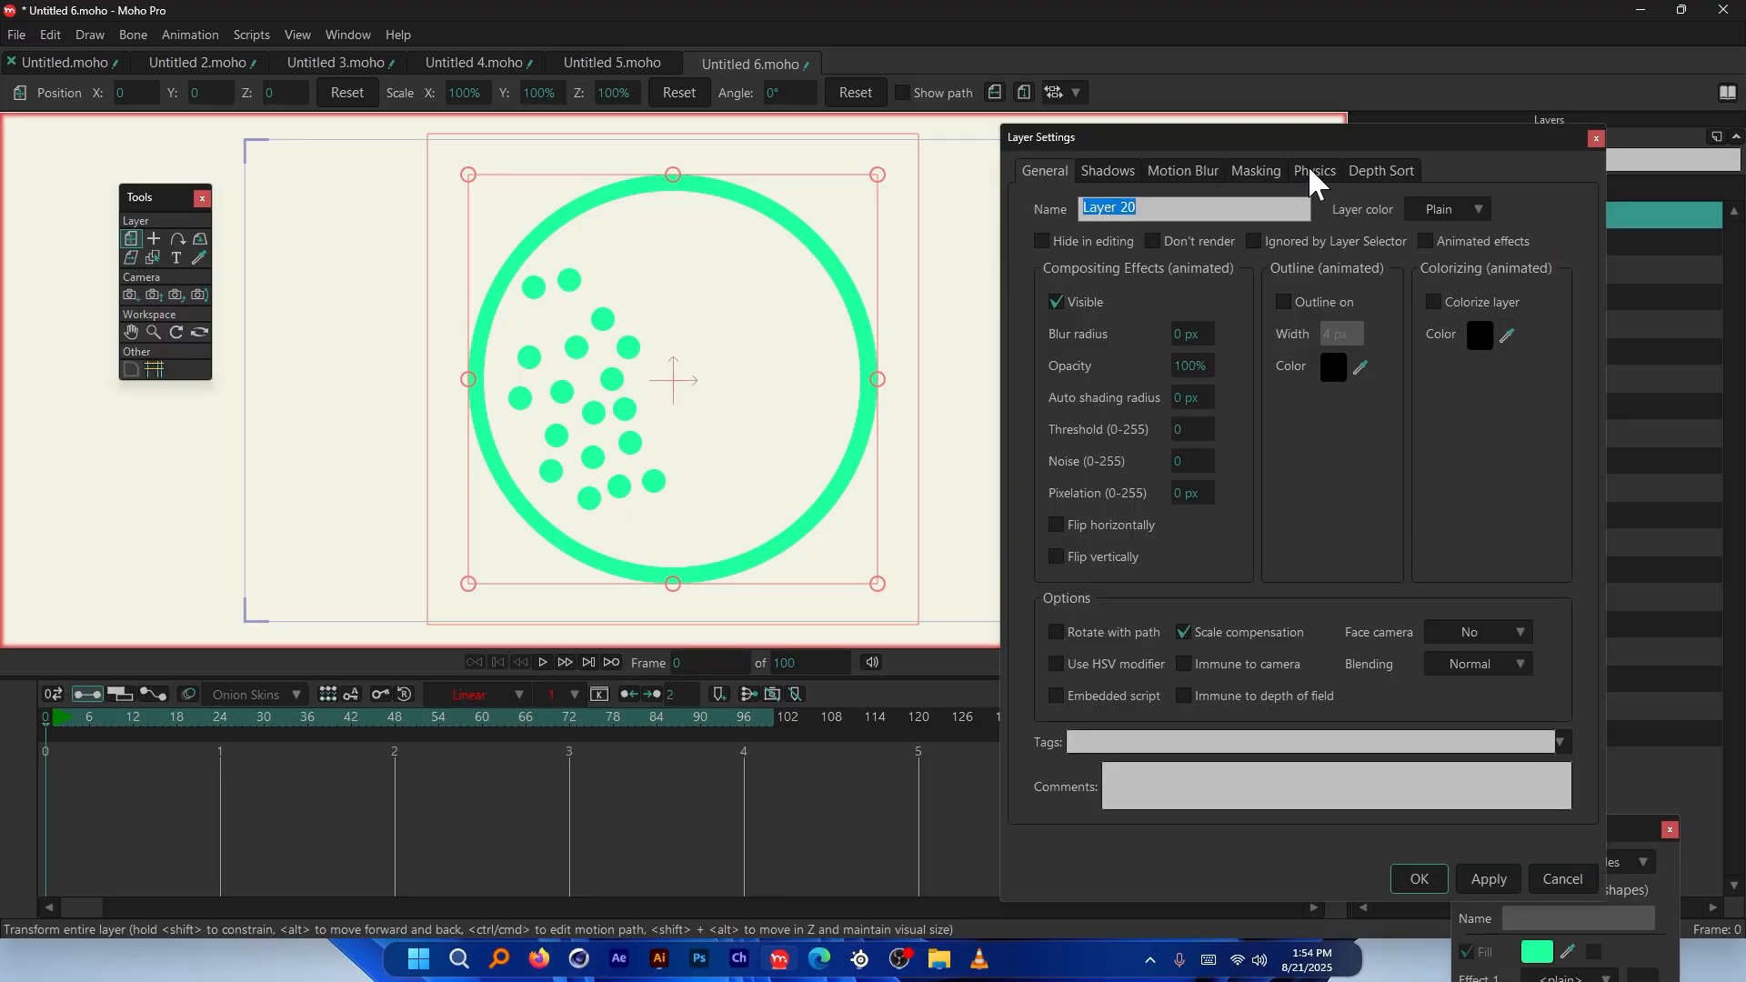
{"action": "left_click", "coordinate": [1311, 173]}
{"action": "left_click", "coordinate": [1252, 235]}
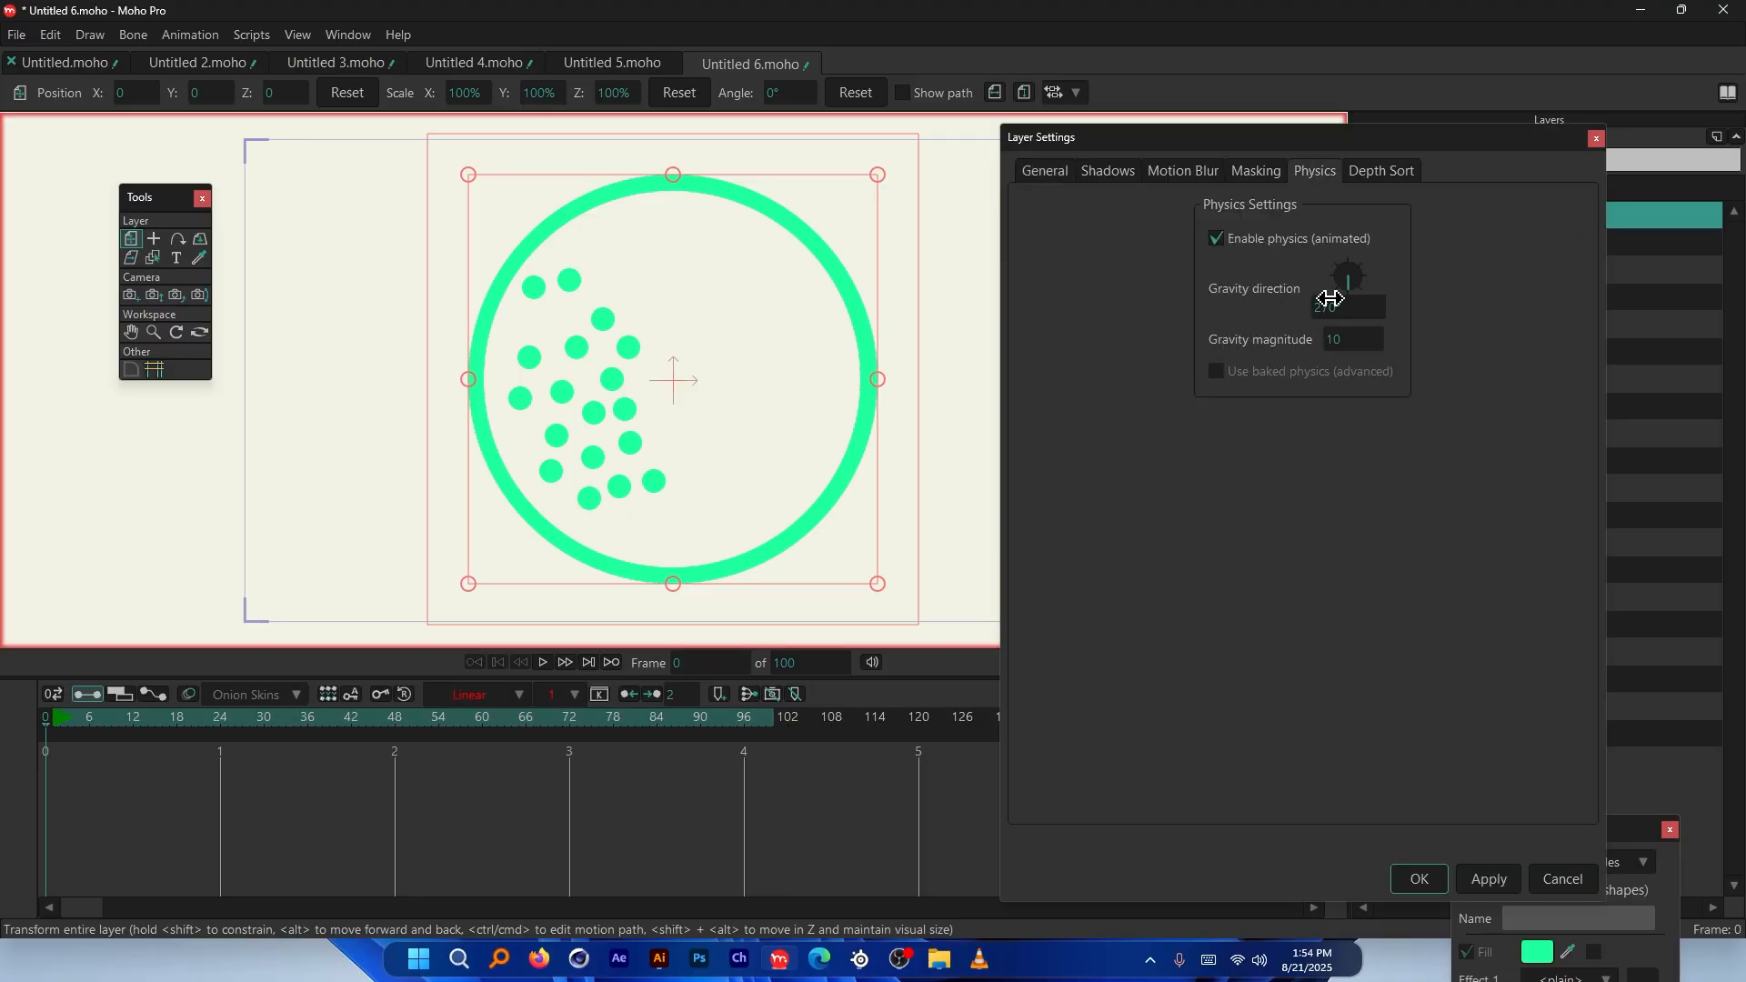
{"action": "left_click", "coordinate": [1433, 877]}
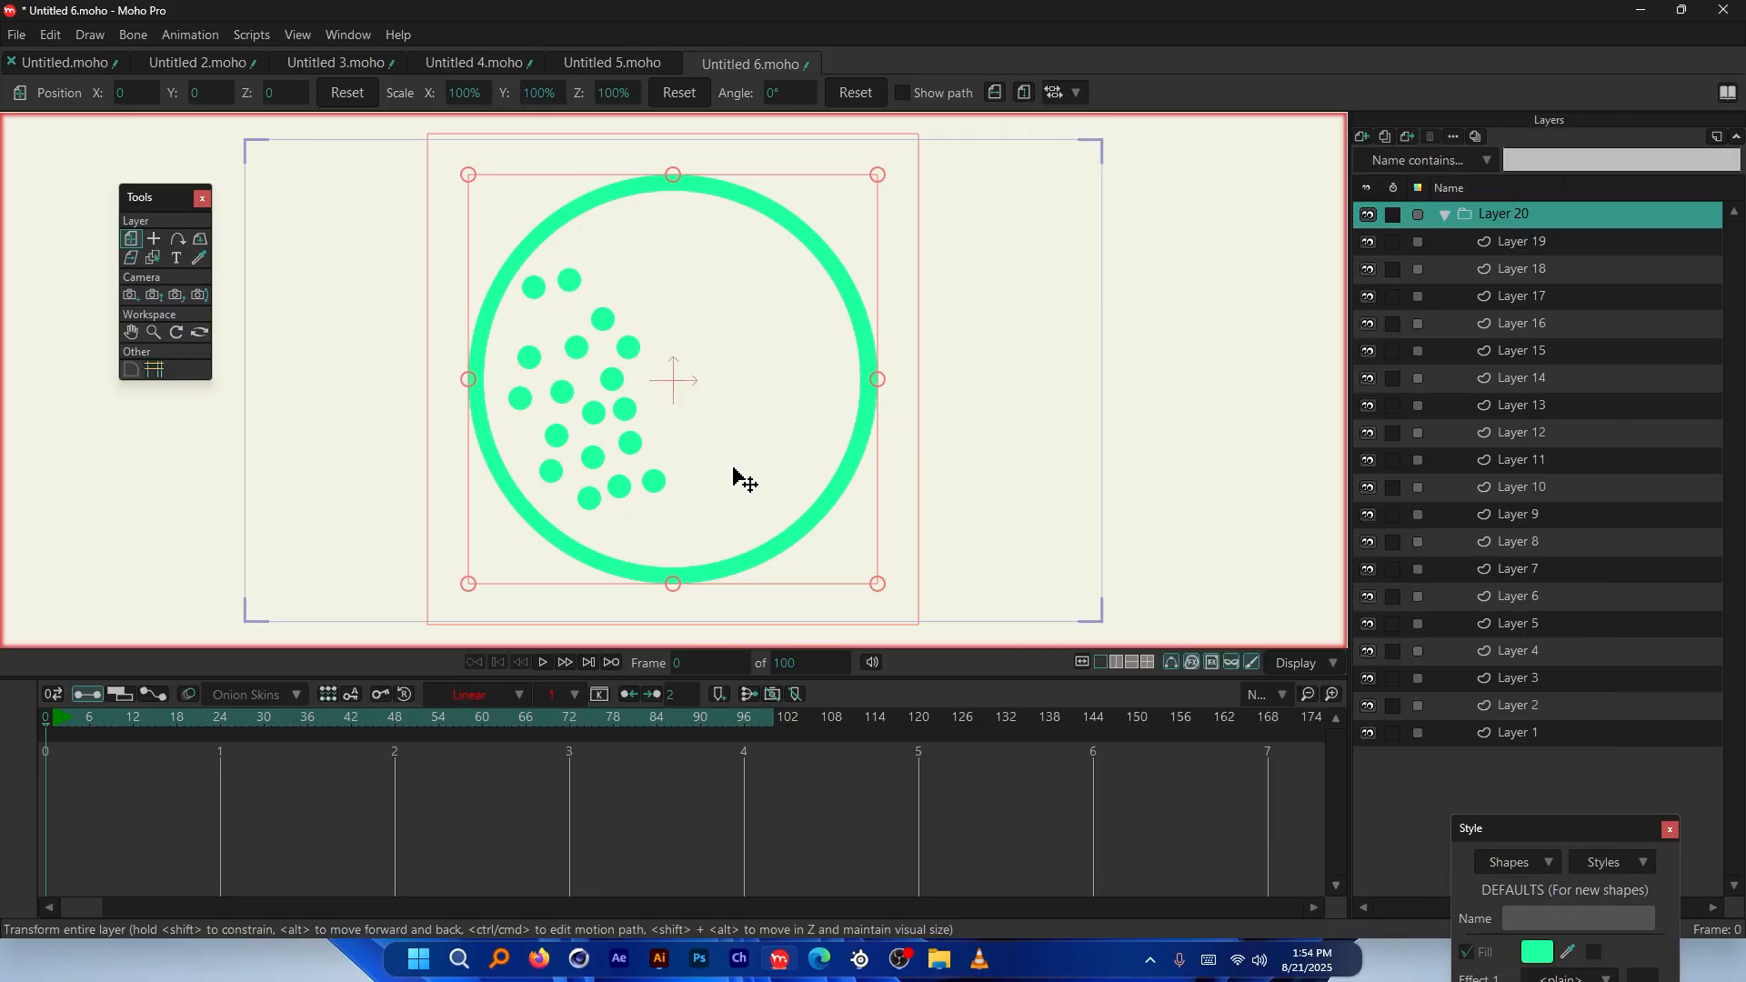
Test-play the physics simulation and rewind to the first frame
{"action": "key", "text": "space"}
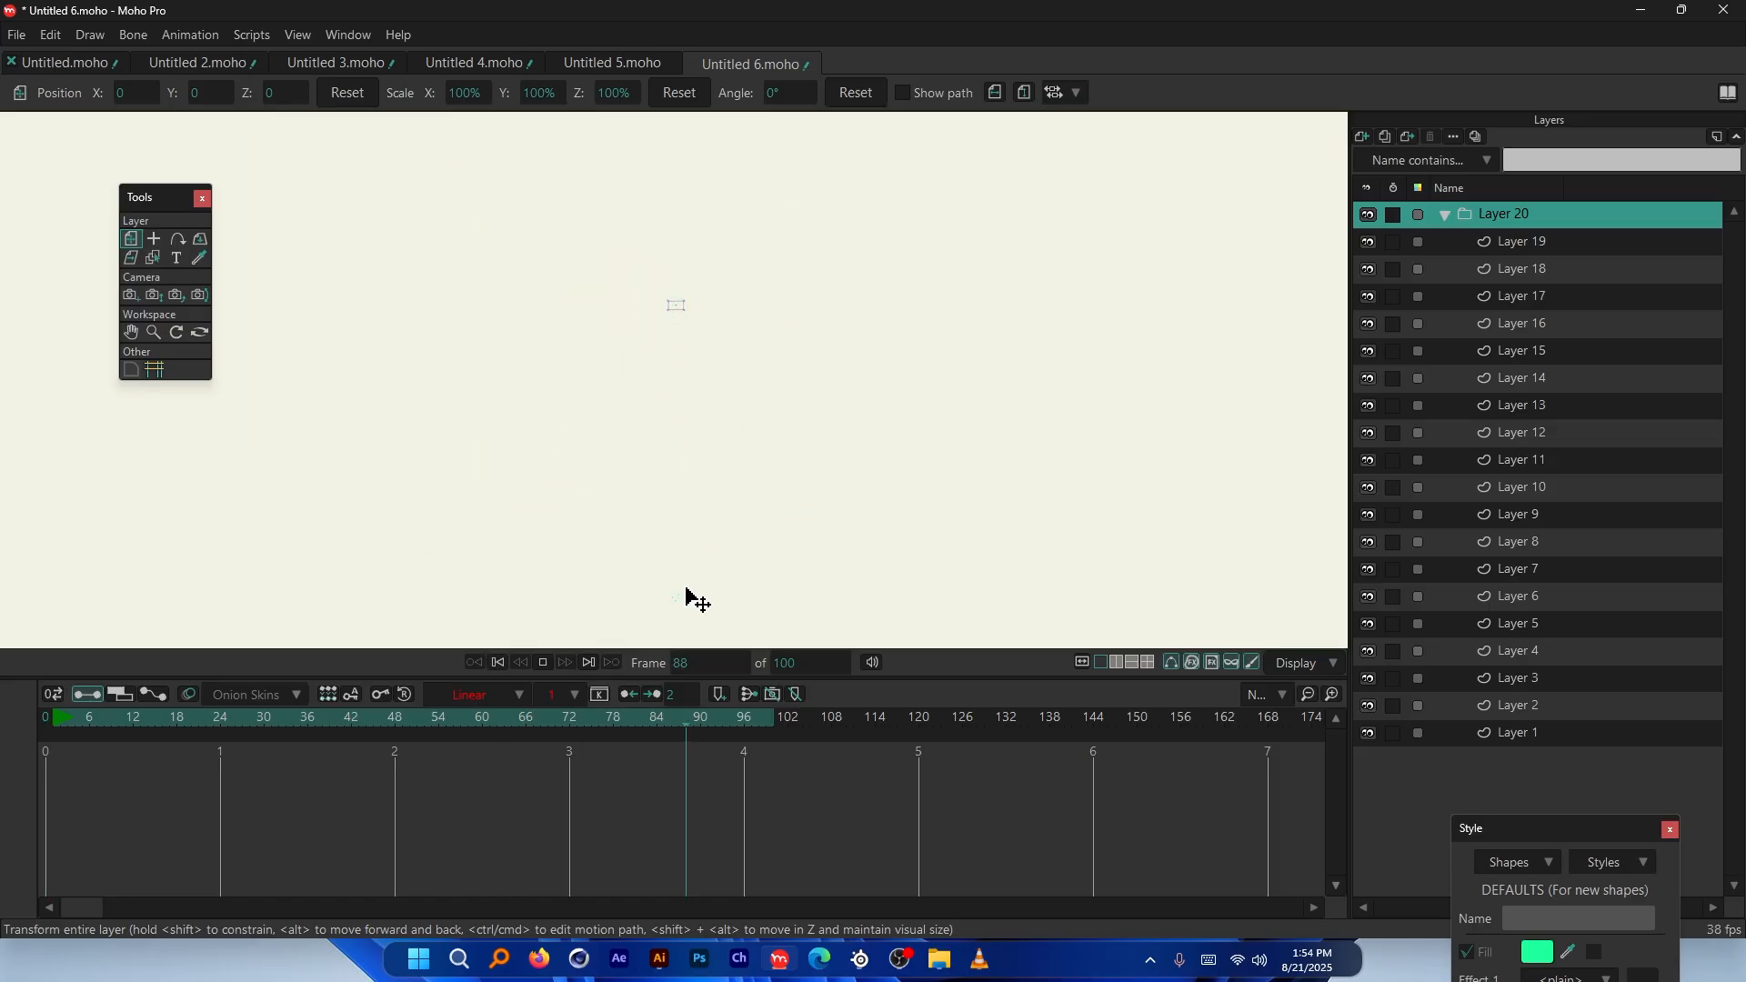
{"action": "key", "text": "space"}
{"action": "left_click", "coordinate": [42, 719]}
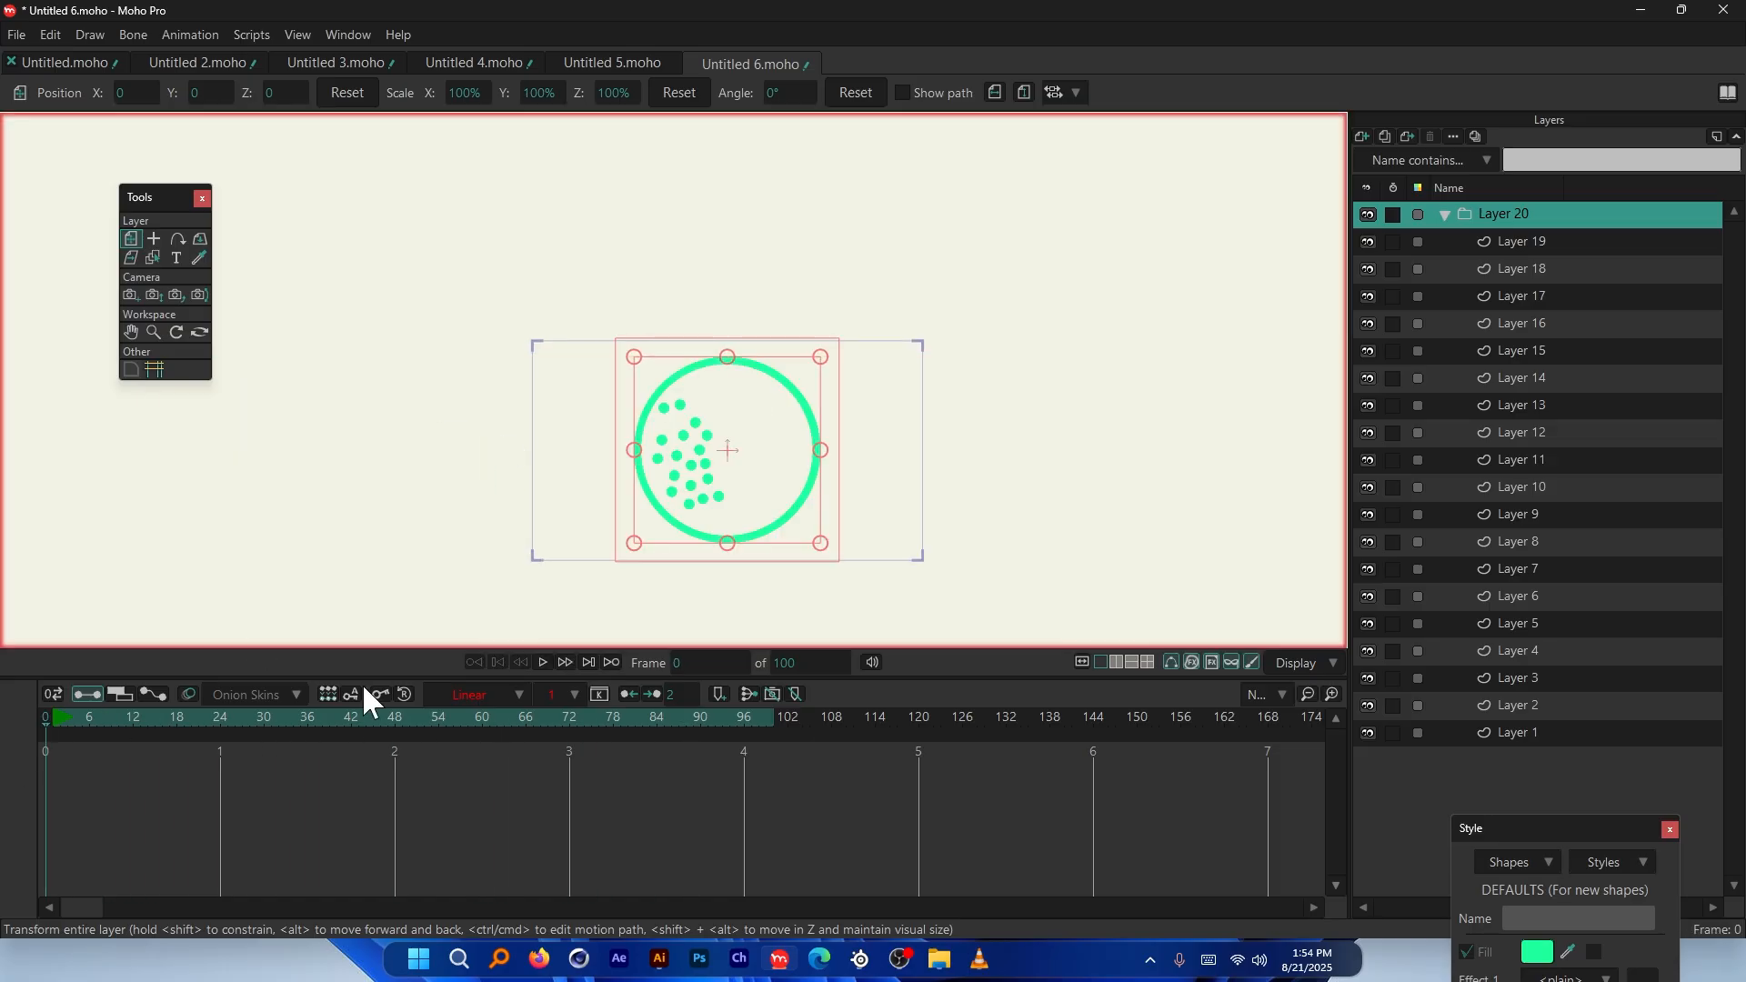
{"action": "scroll", "coordinate": [655, 429], "scroll_direction": "up", "scroll_amount": 3}
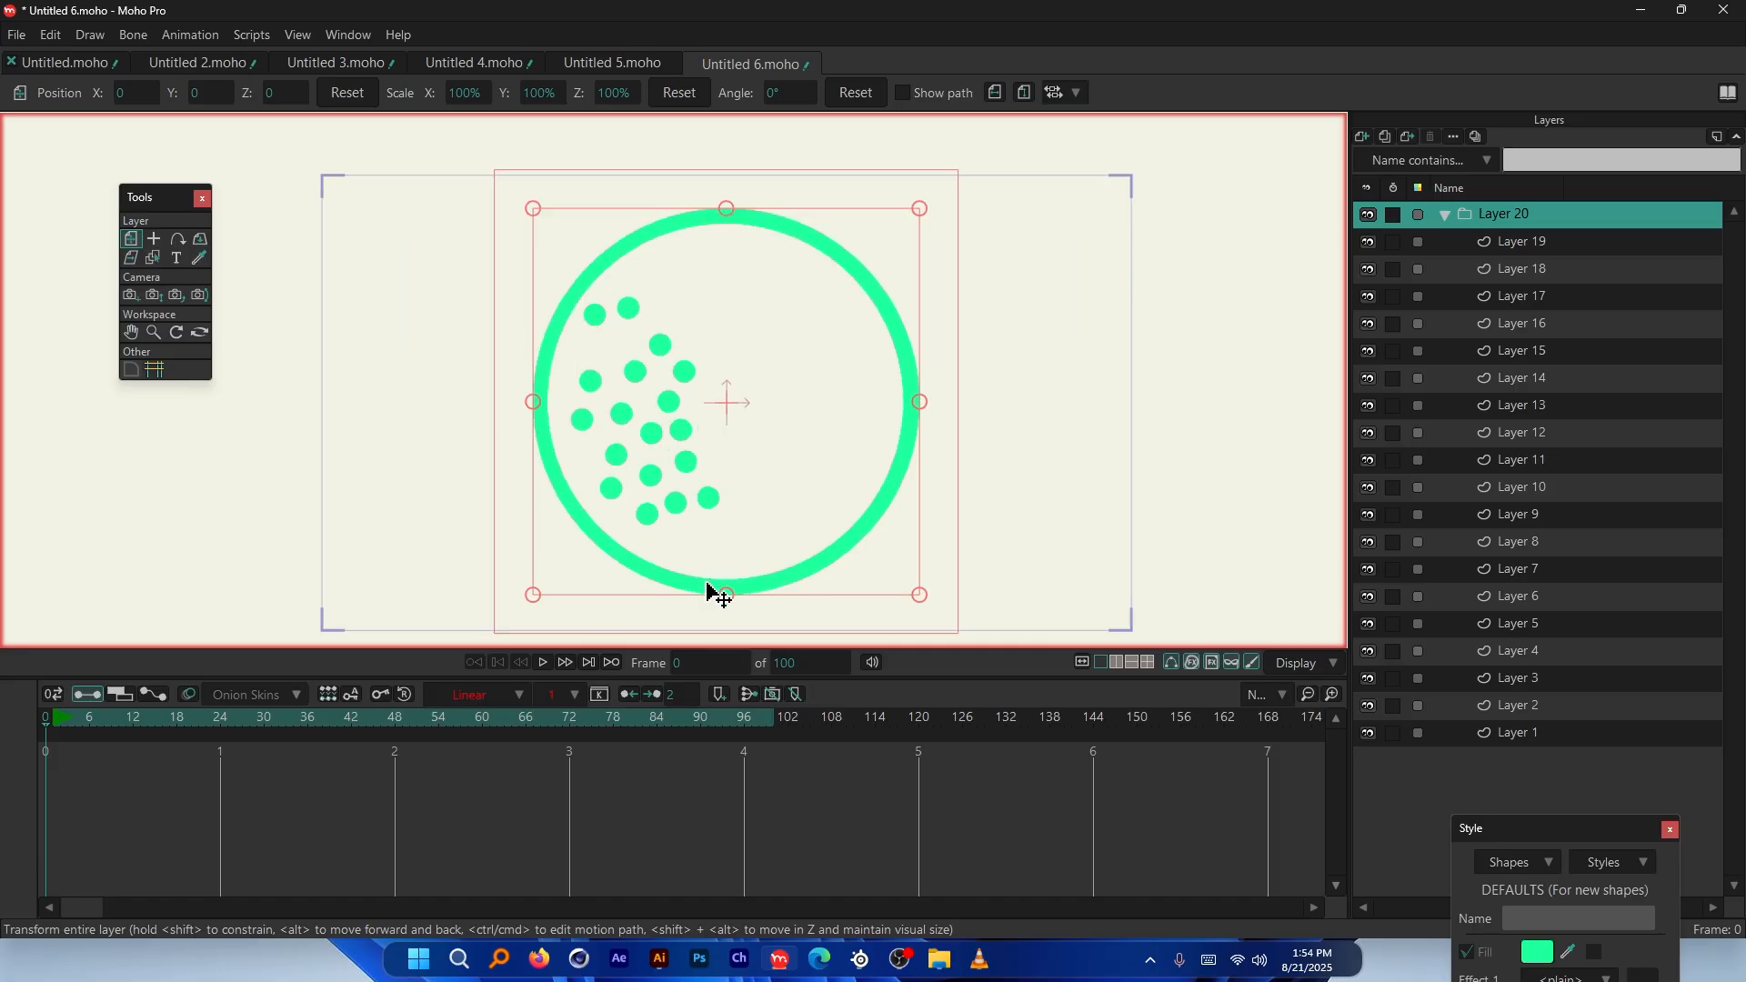
Make the ring on Layer 1 a non-moving physics object
{"action": "left_click", "coordinate": [1536, 734]}
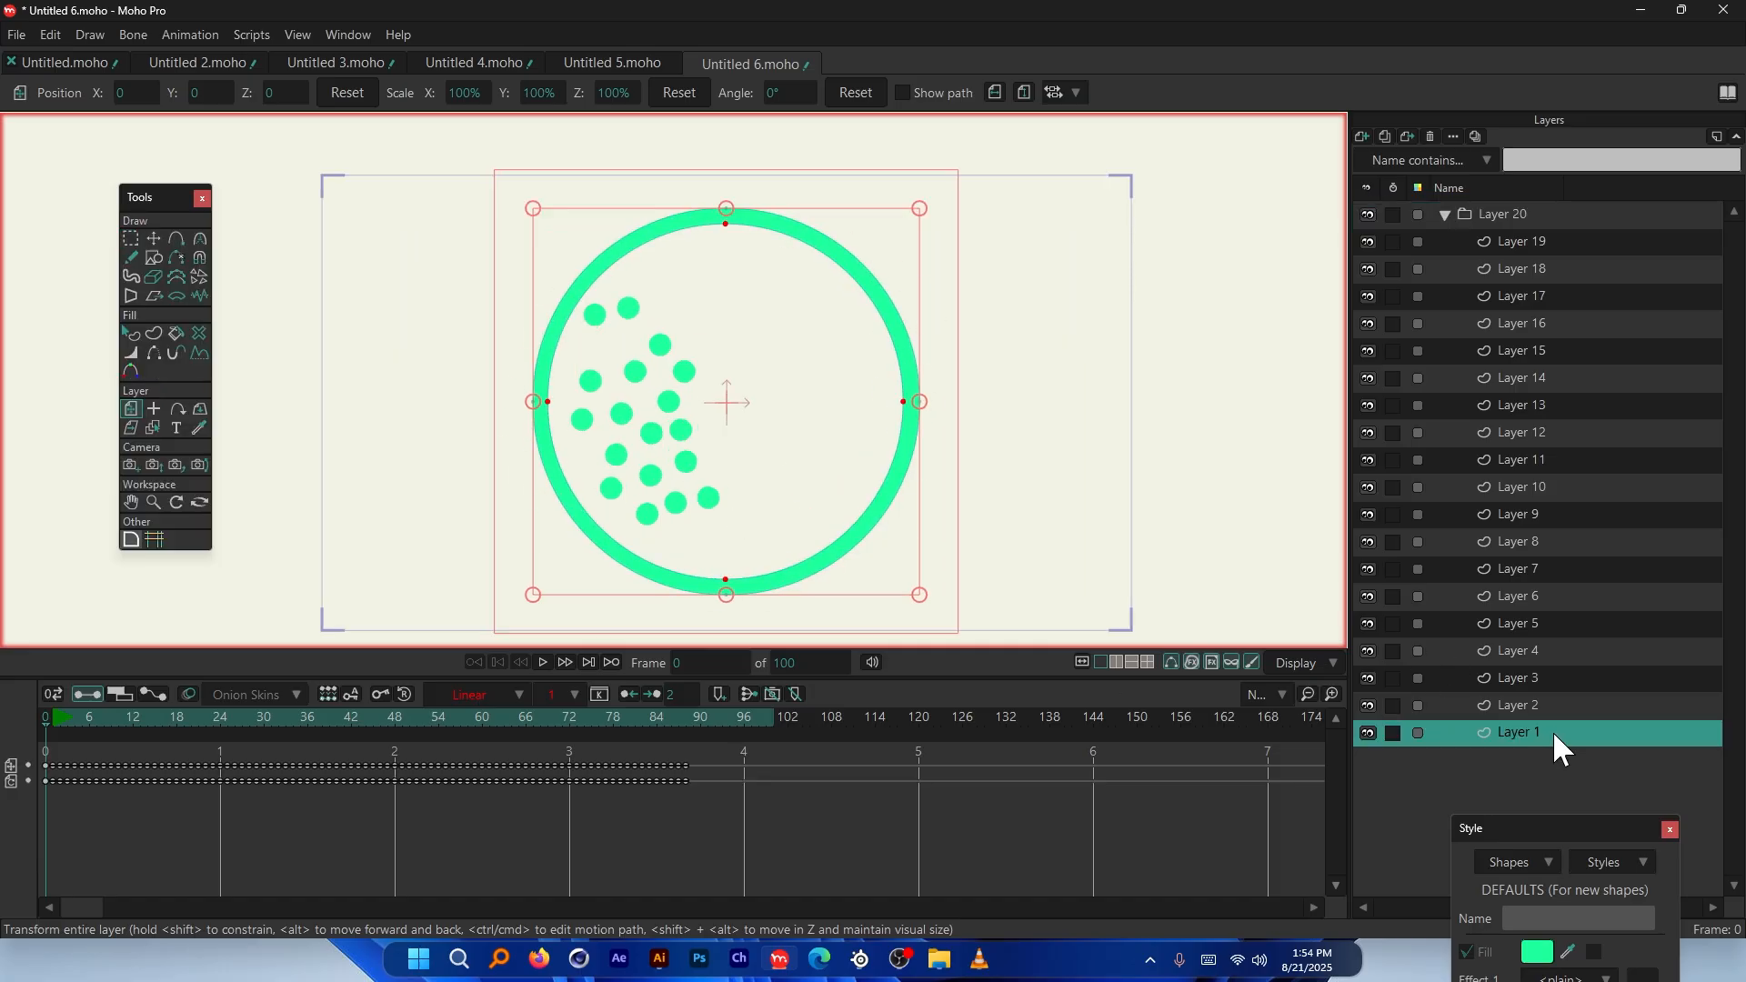
{"action": "double_click", "coordinate": [1551, 727]}
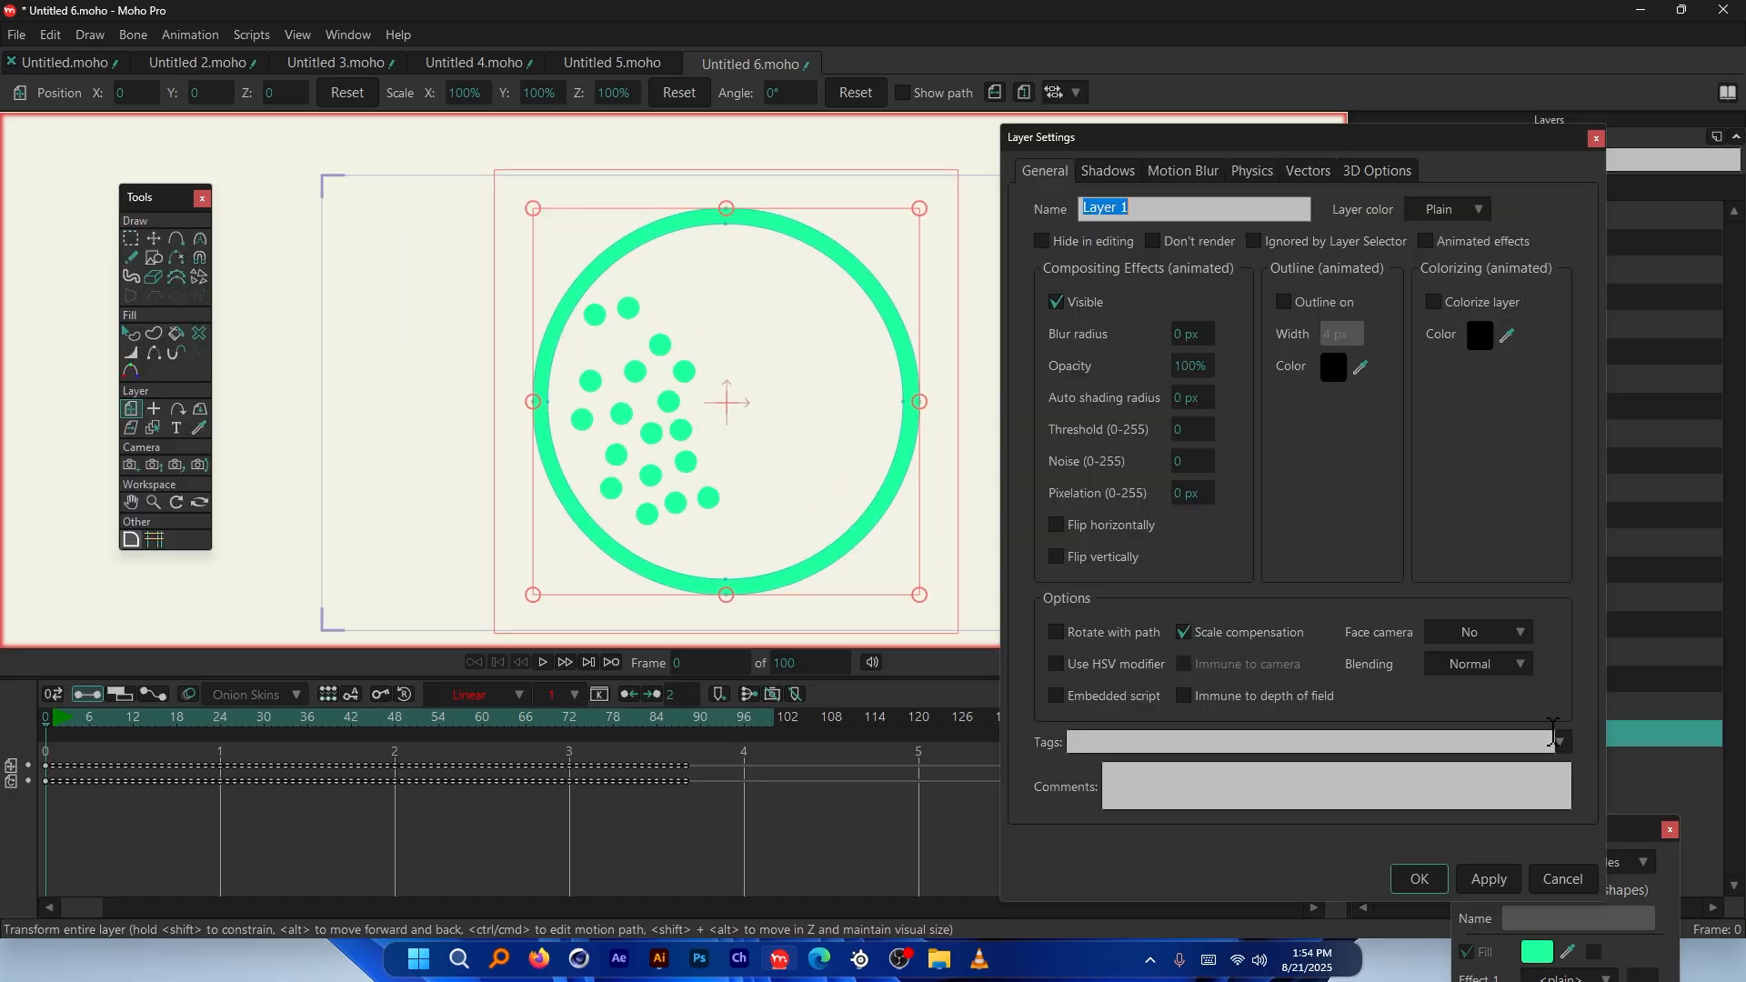
{"action": "left_click", "coordinate": [1258, 170]}
{"action": "left_click", "coordinate": [1153, 274]}
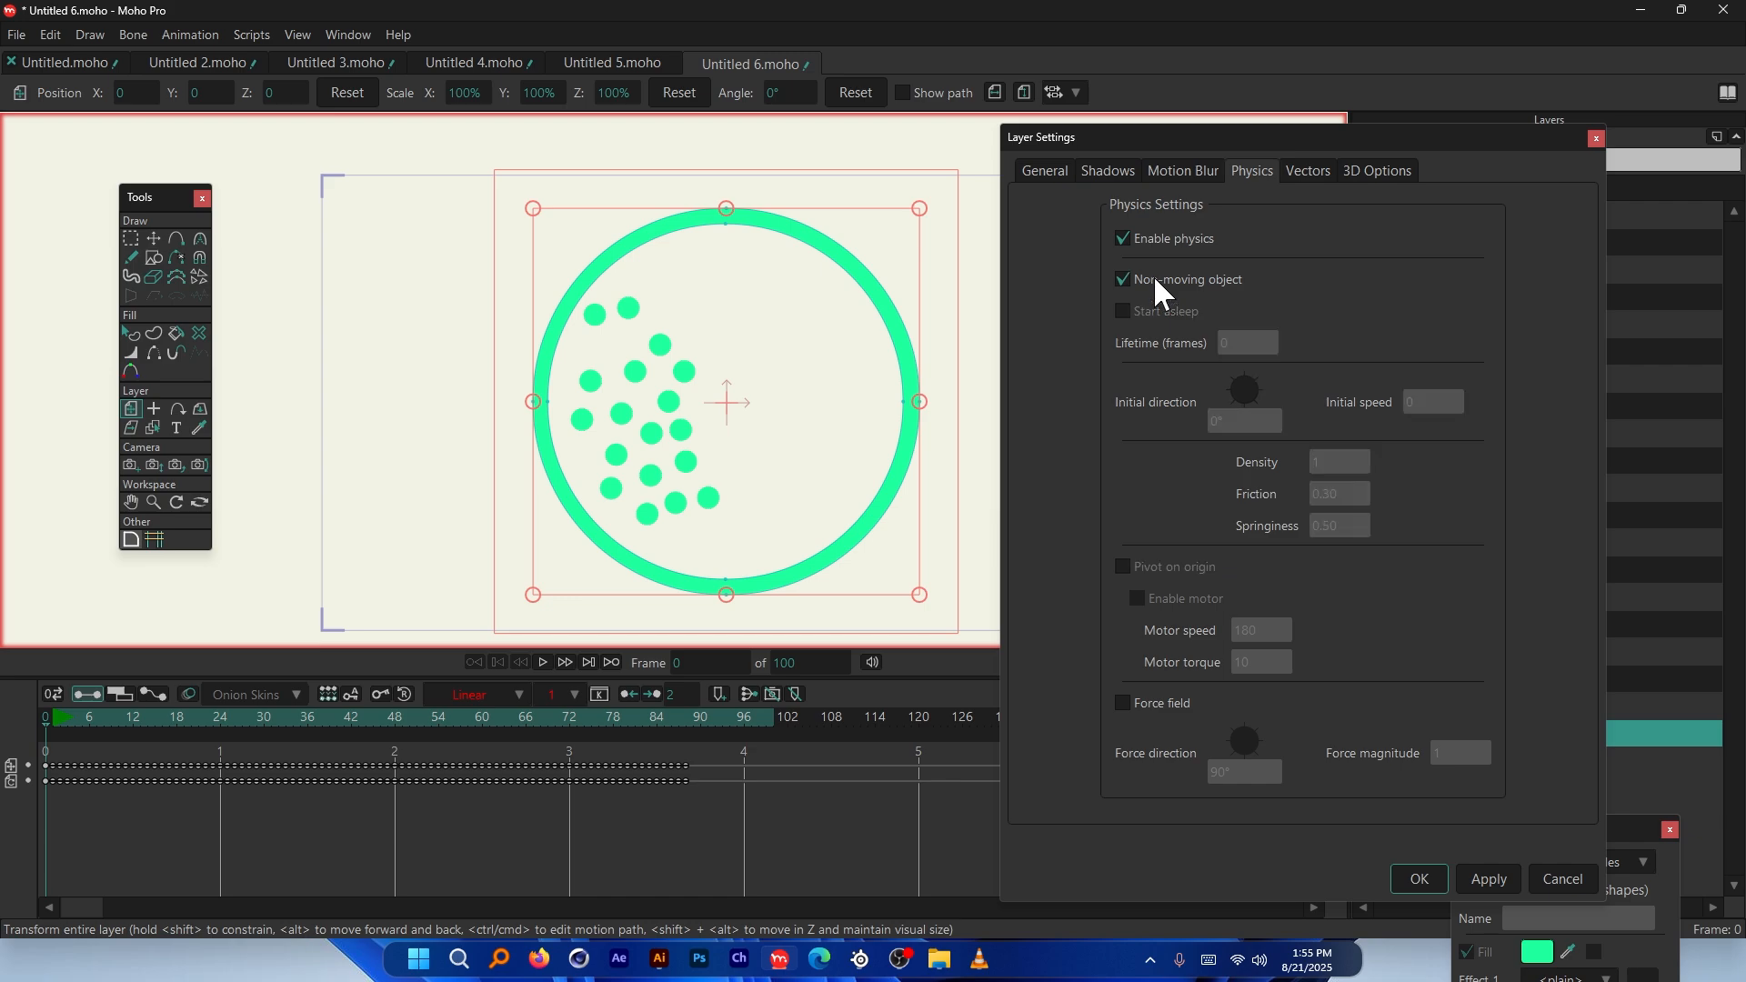
{"action": "left_click_drag", "start_coordinate": [1312, 136], "coordinate": [1277, 96]}
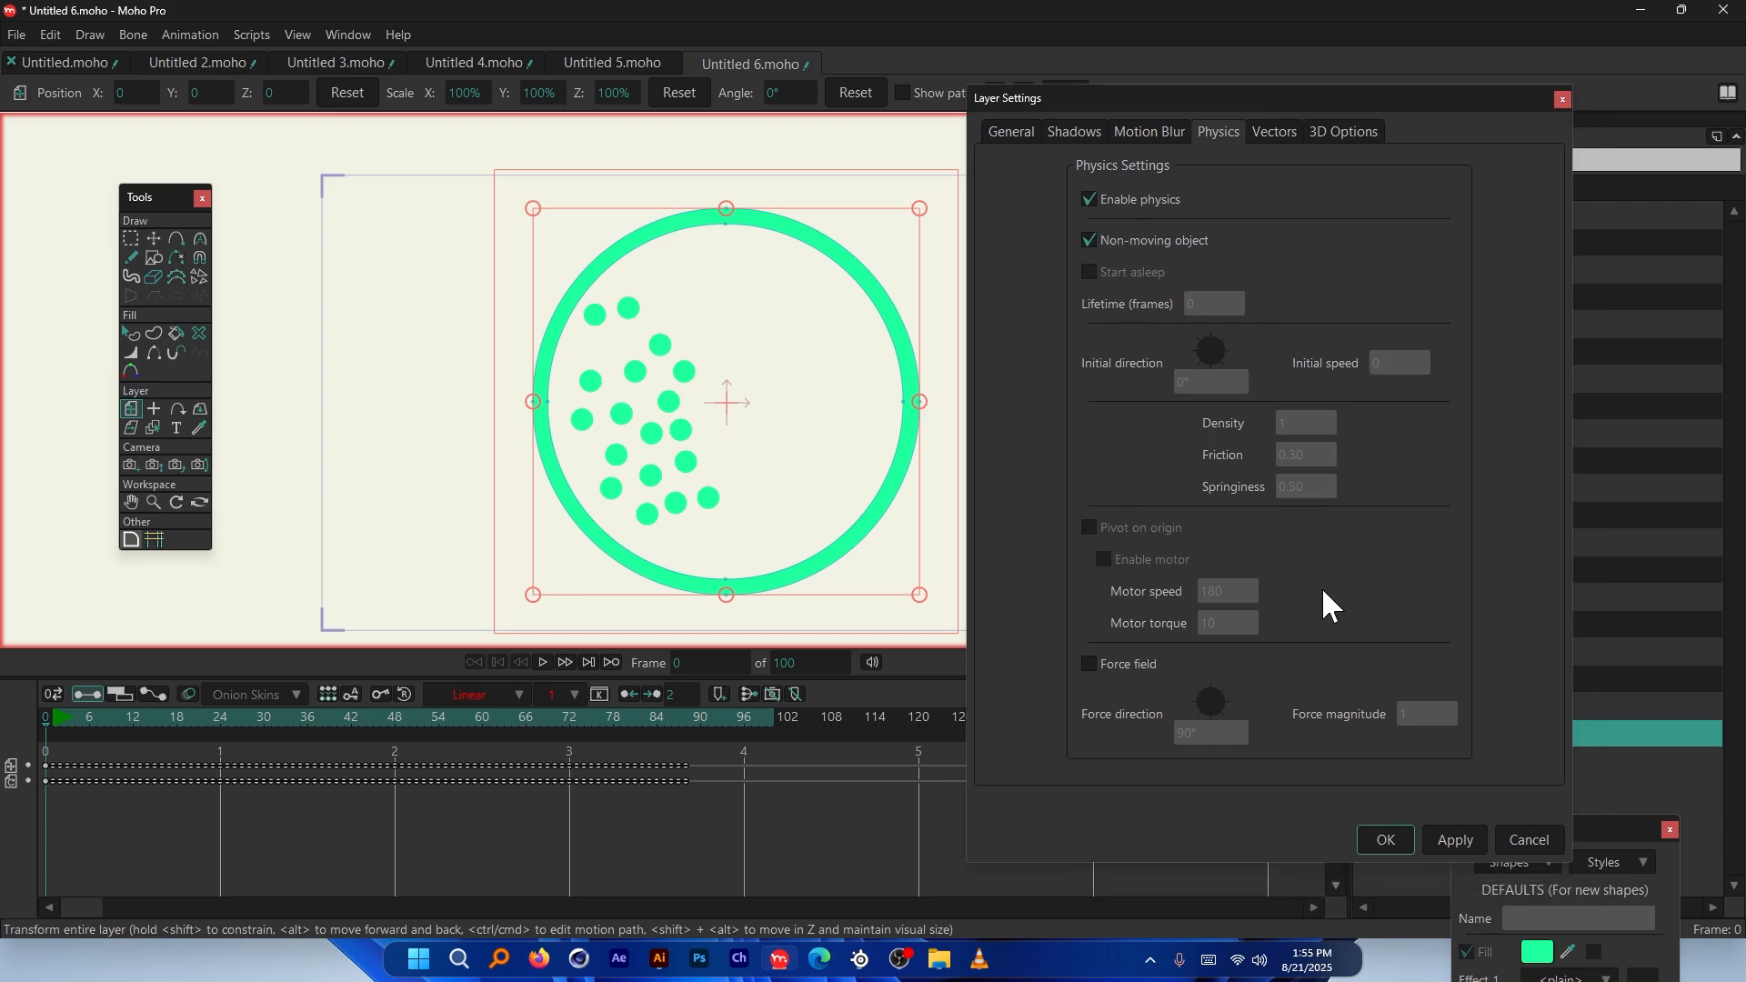
{"action": "left_click", "coordinate": [1394, 842]}
Replay the simulation several times to watch the balls pile up in the ring's bottom
{"action": "key", "text": "space"}
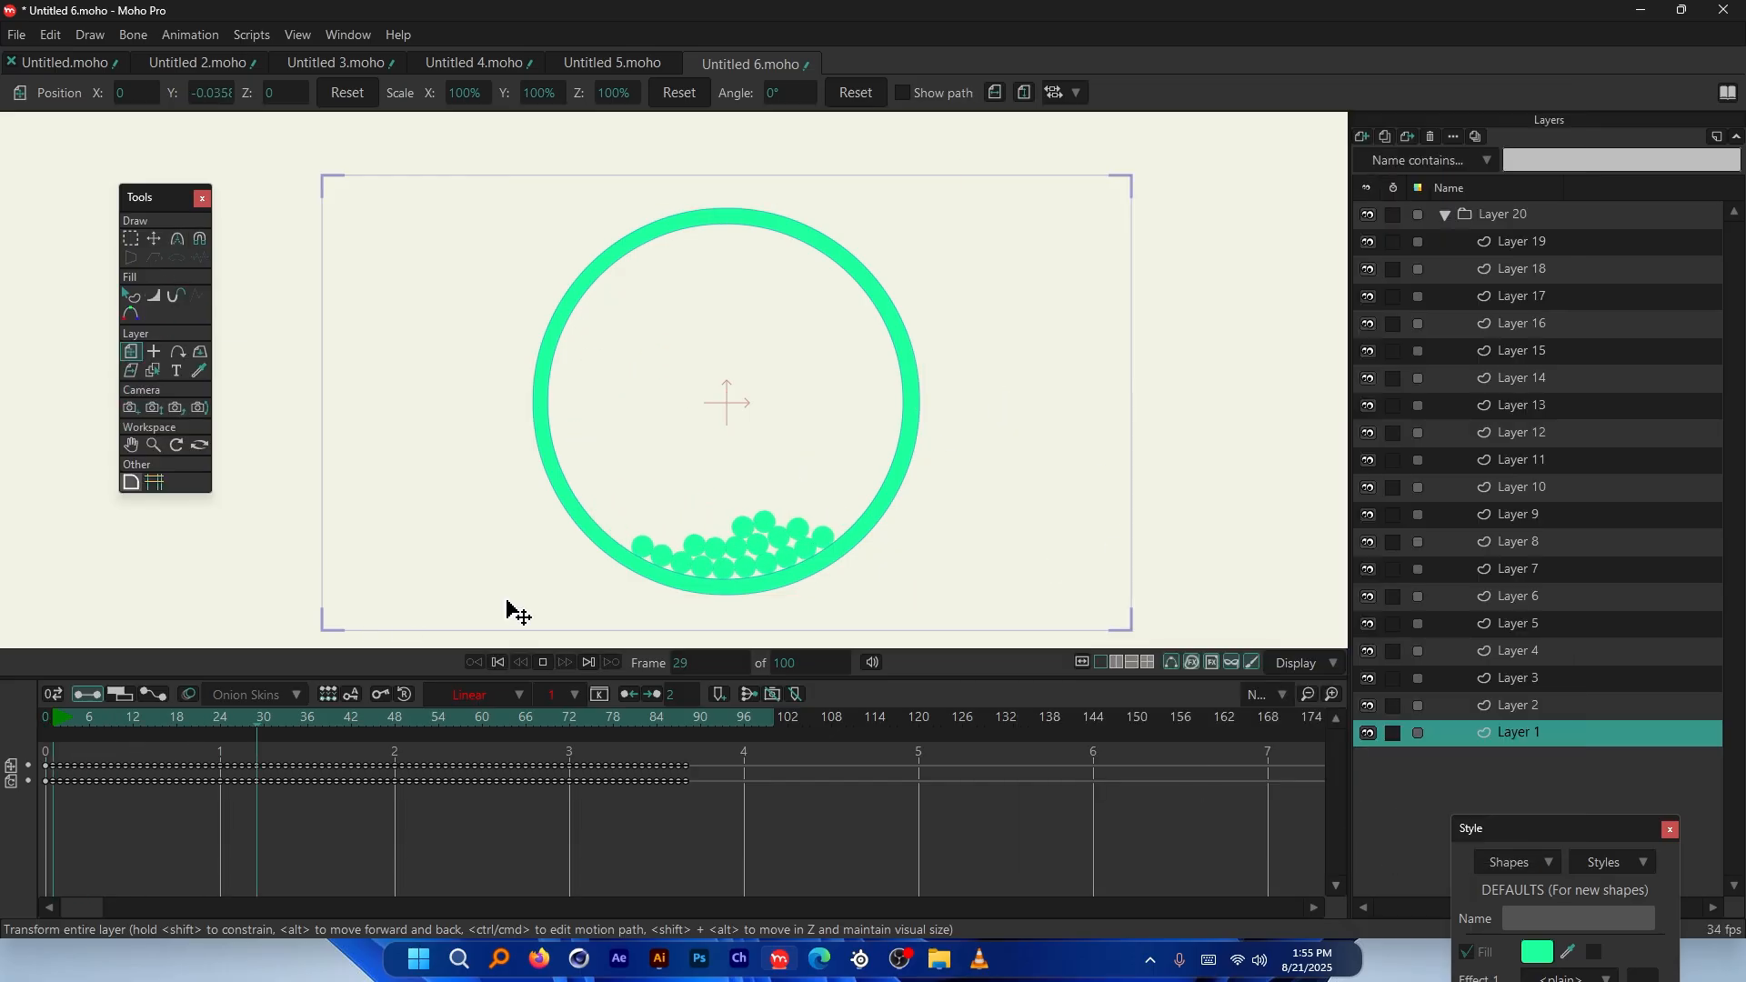
{"action": "key", "text": "space"}
{"action": "left_click", "coordinate": [45, 716]}
{"action": "key", "text": "space"}
{"action": "key", "text": "space"}
{"action": "left_click", "coordinate": [46, 717]}
{"action": "key", "text": "space"}
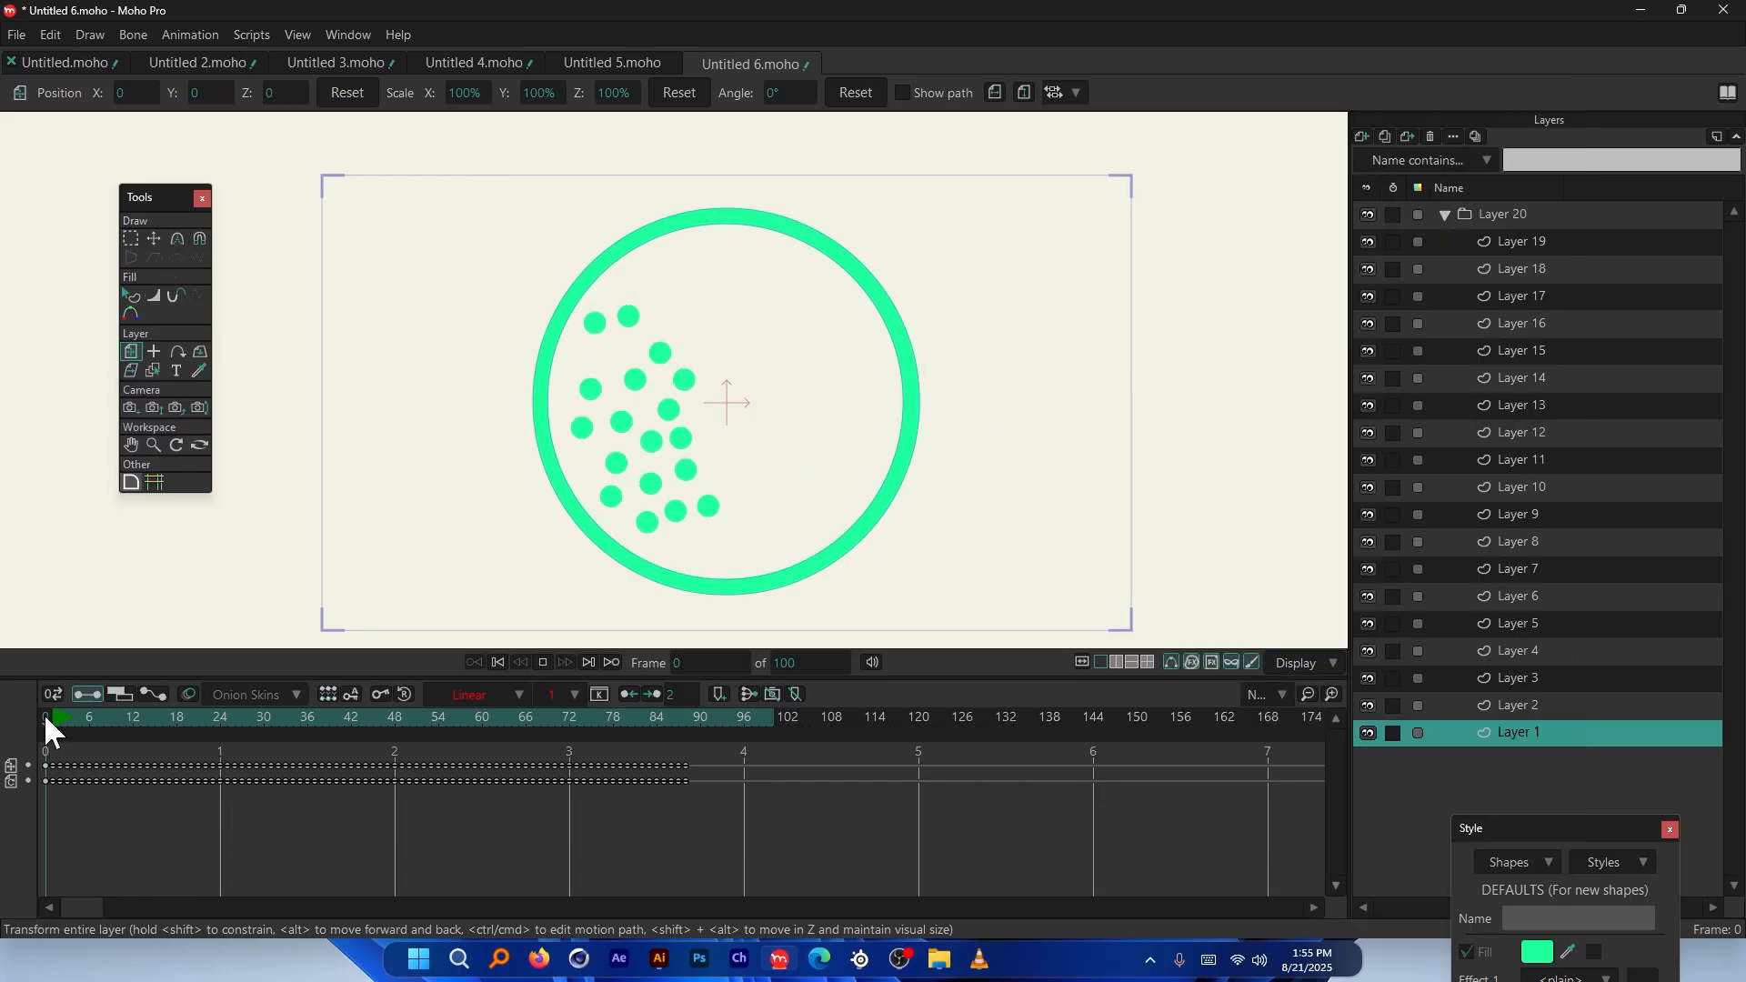
{"action": "key", "text": "space"}
{"action": "left_click", "coordinate": [58, 715]}
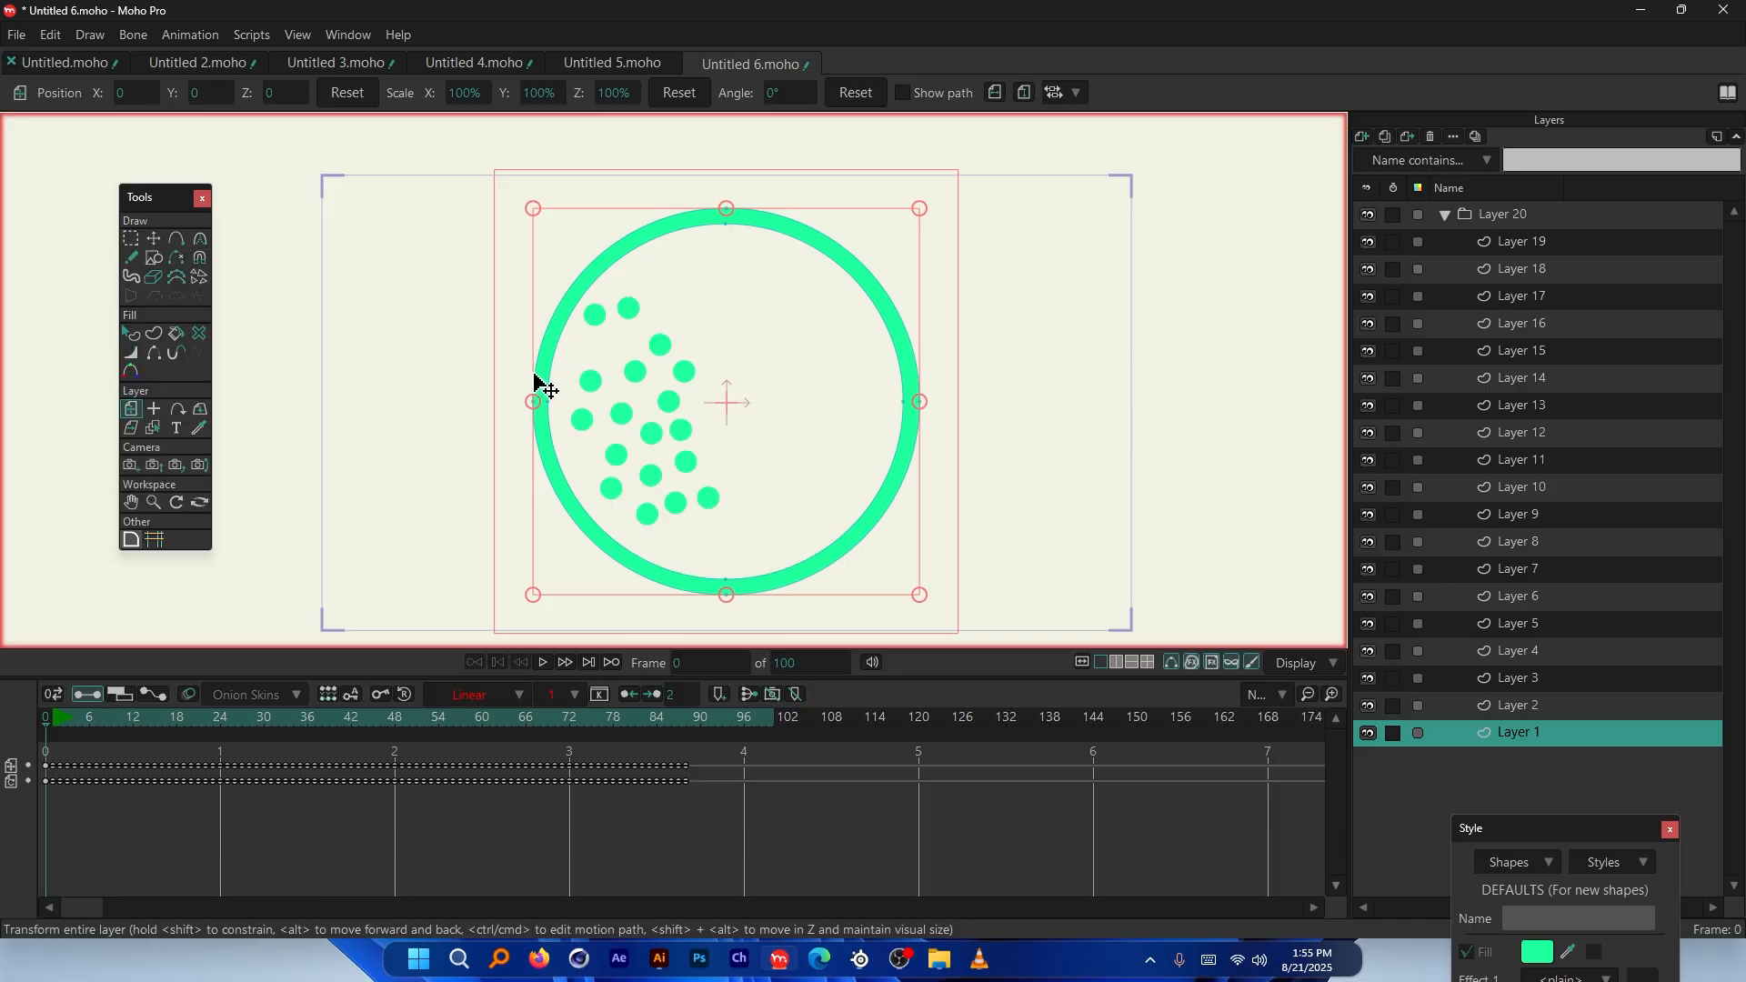
{"action": "key", "text": "space"}
{"action": "key", "text": "space"}
{"action": "left_click", "coordinate": [76, 714]}
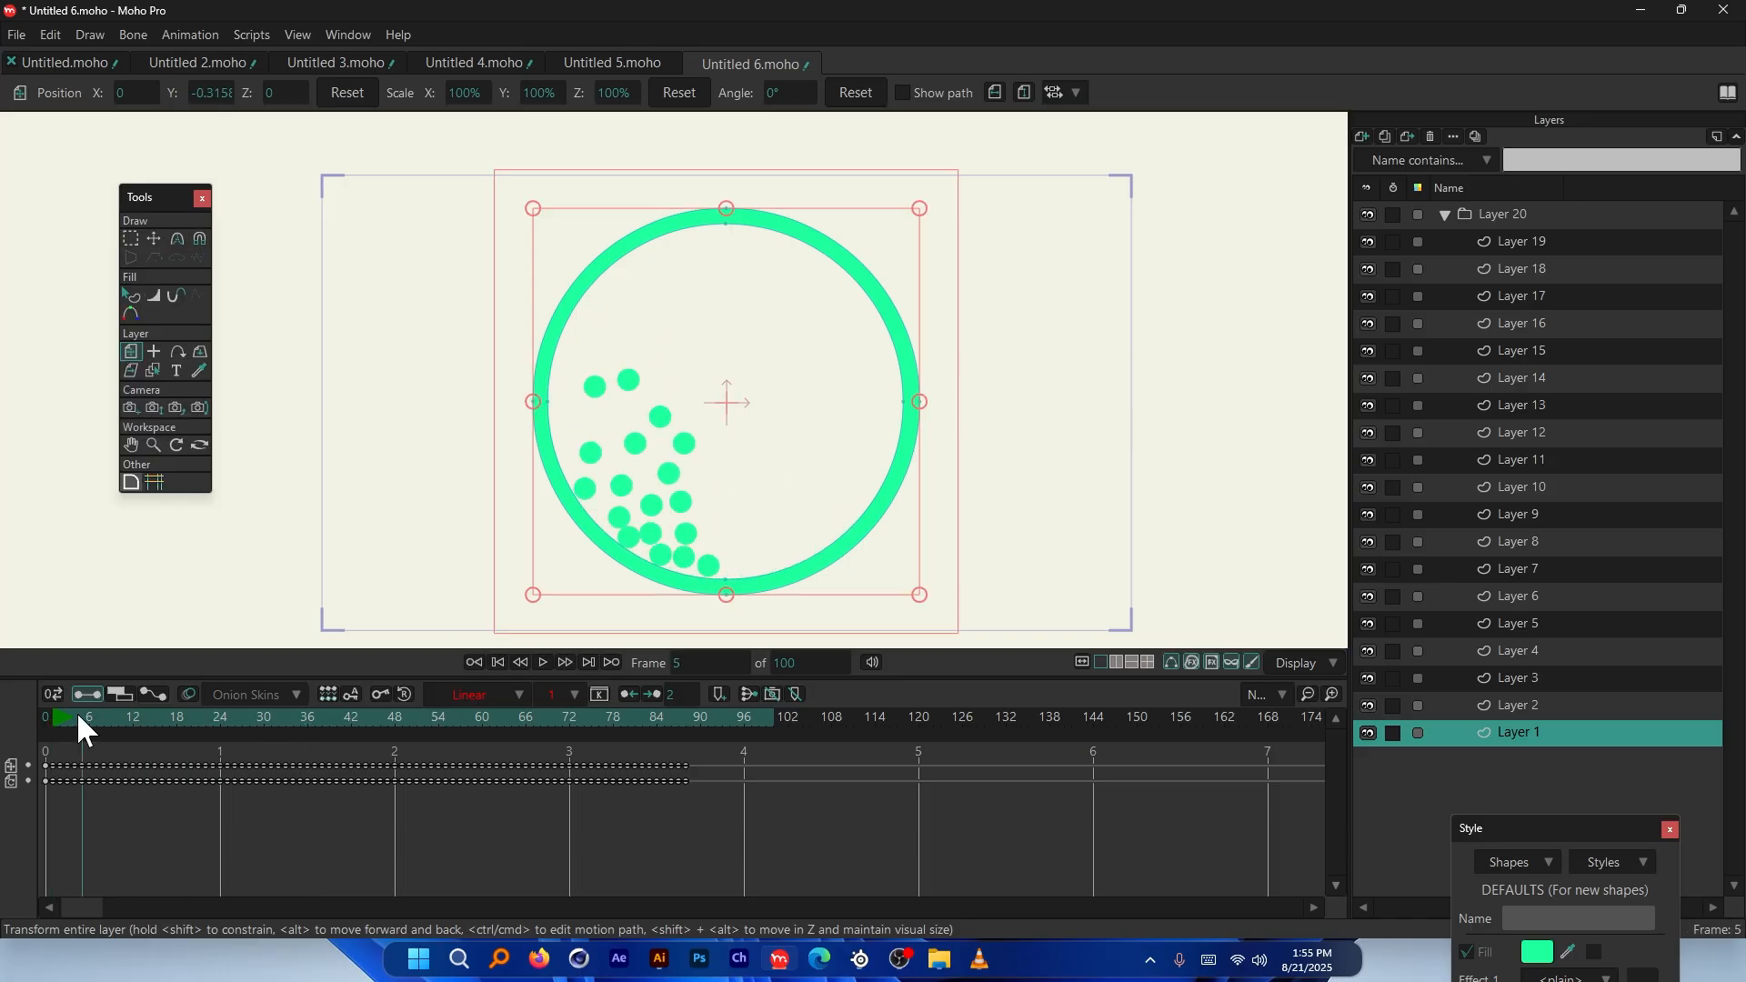
{"action": "key", "text": "space"}
{"action": "key", "text": "space"}
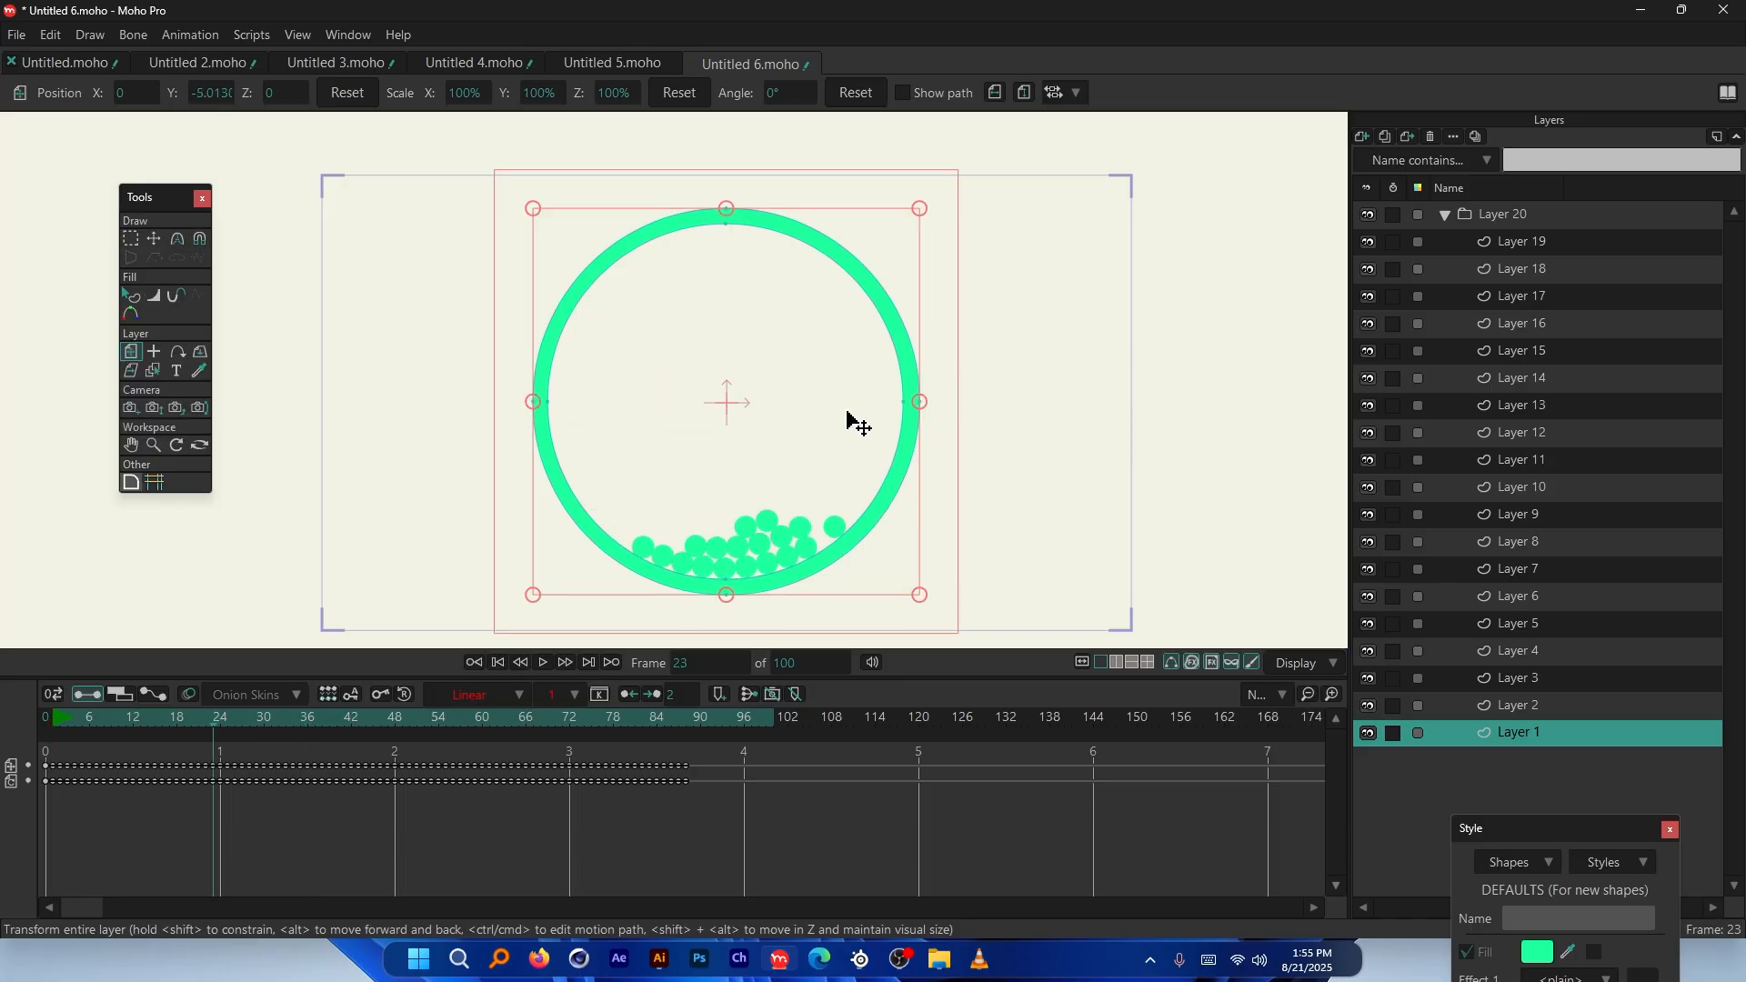
{"action": "scroll", "coordinate": [667, 312], "scroll_direction": "down", "scroll_amount": 4}
{"action": "scroll", "coordinate": [722, 406], "scroll_direction": "up", "scroll_amount": 5}
{"action": "scroll", "coordinate": [699, 287], "scroll_direction": "up", "scroll_amount": 1}
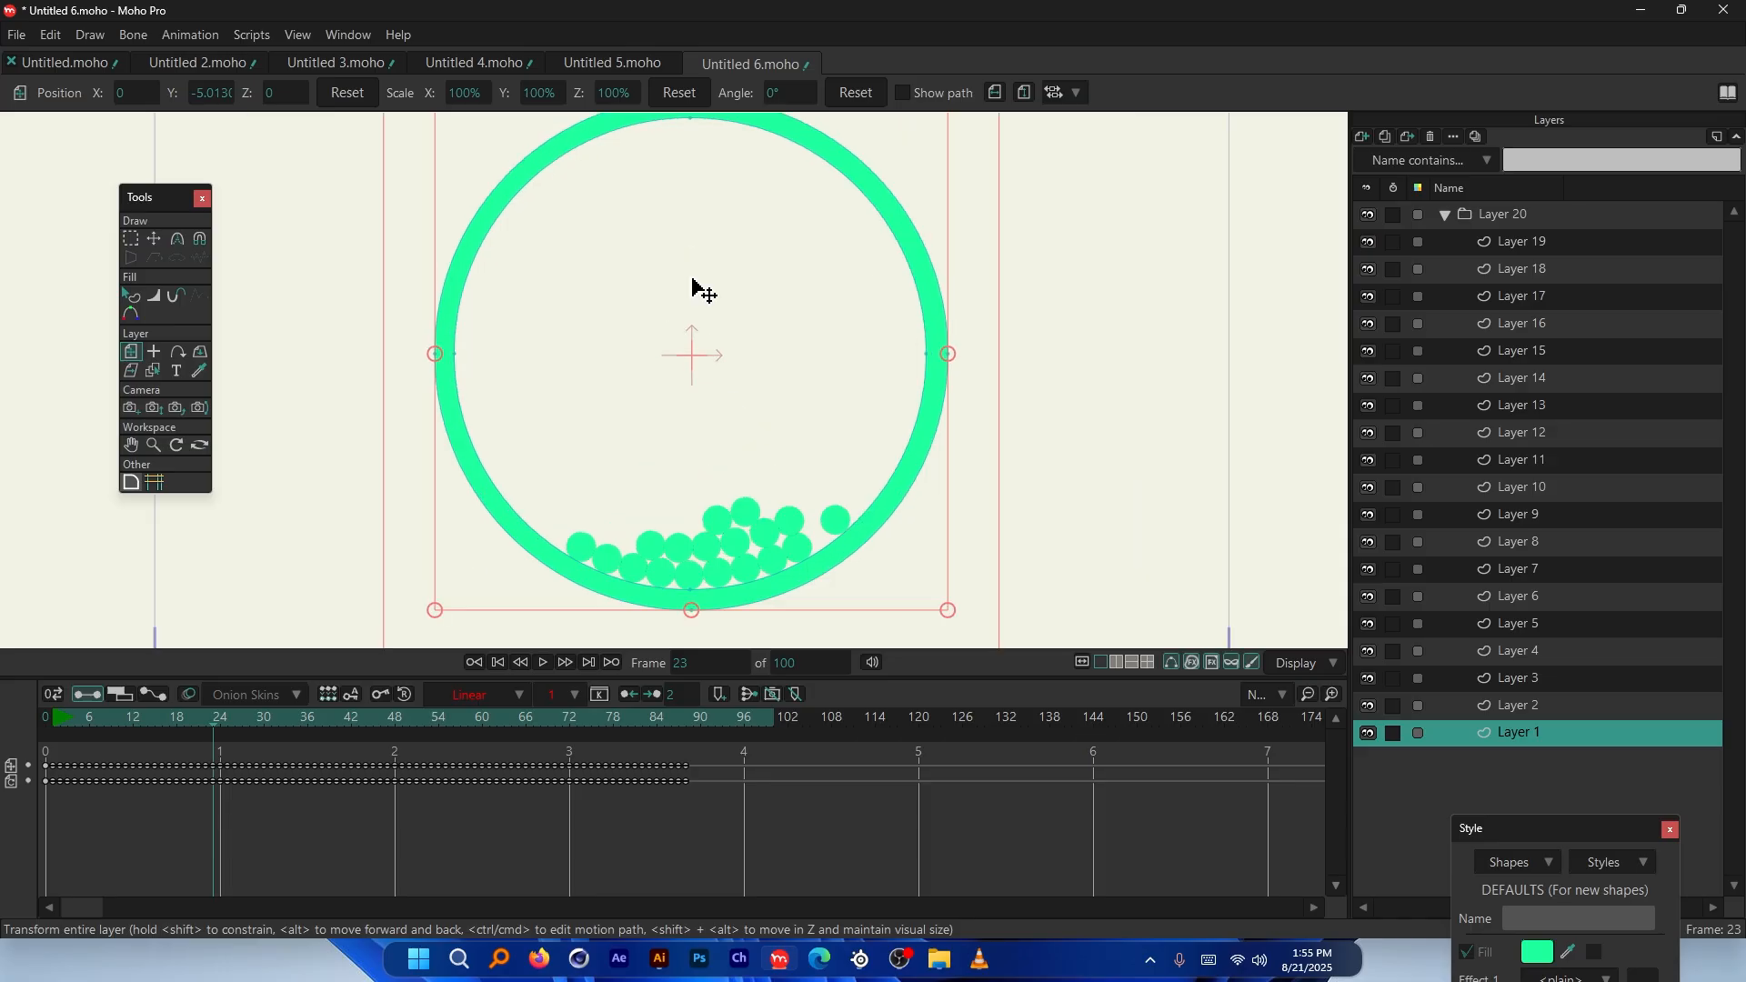
{"action": "scroll", "coordinate": [695, 382], "scroll_direction": "down", "scroll_amount": 1}
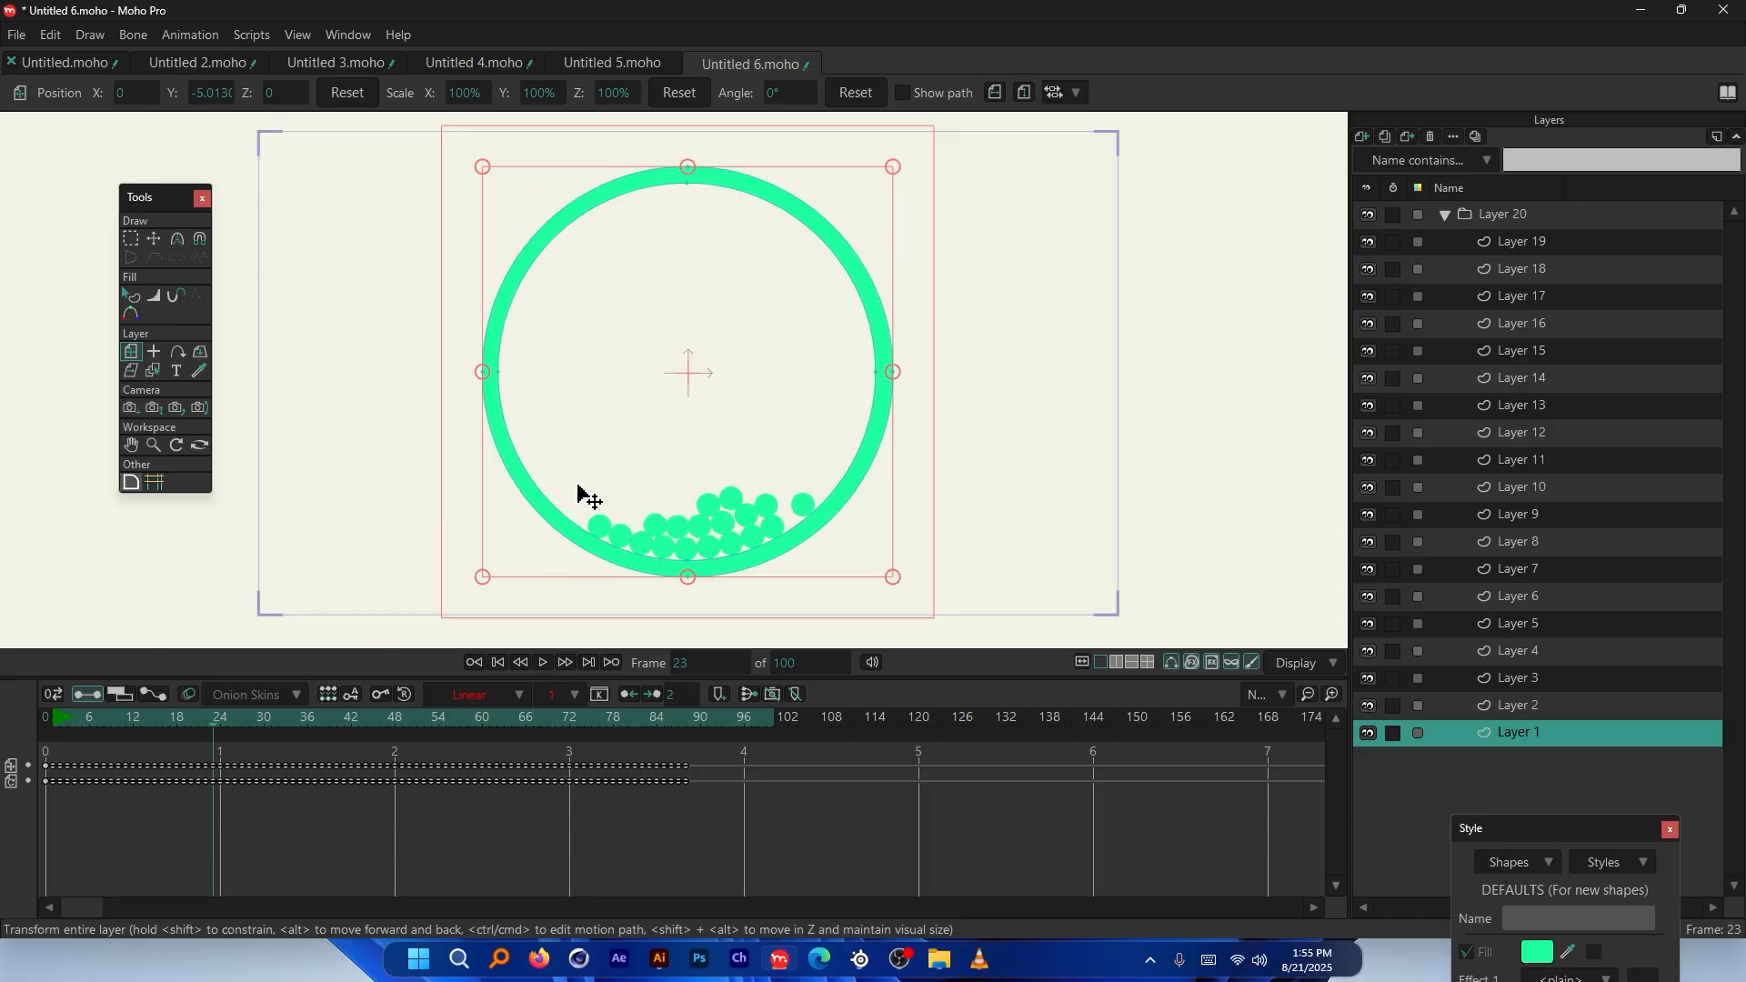
{"action": "left_click", "coordinate": [60, 718]}
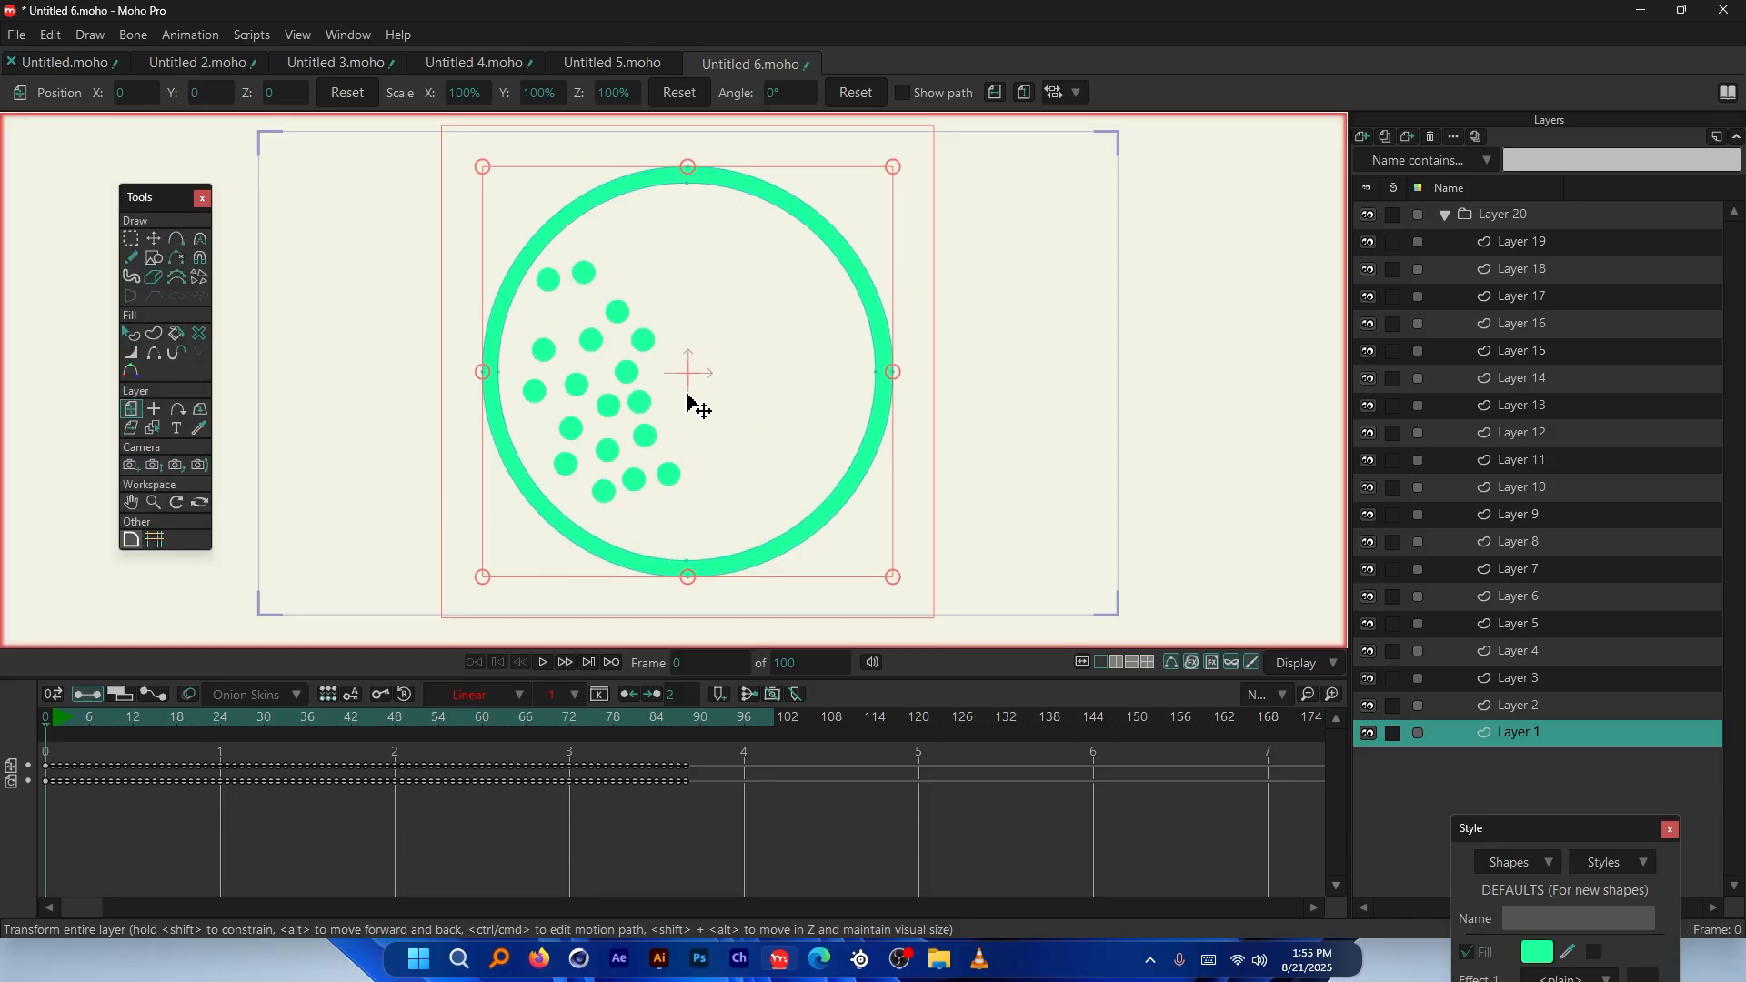
{"action": "key", "text": "space"}
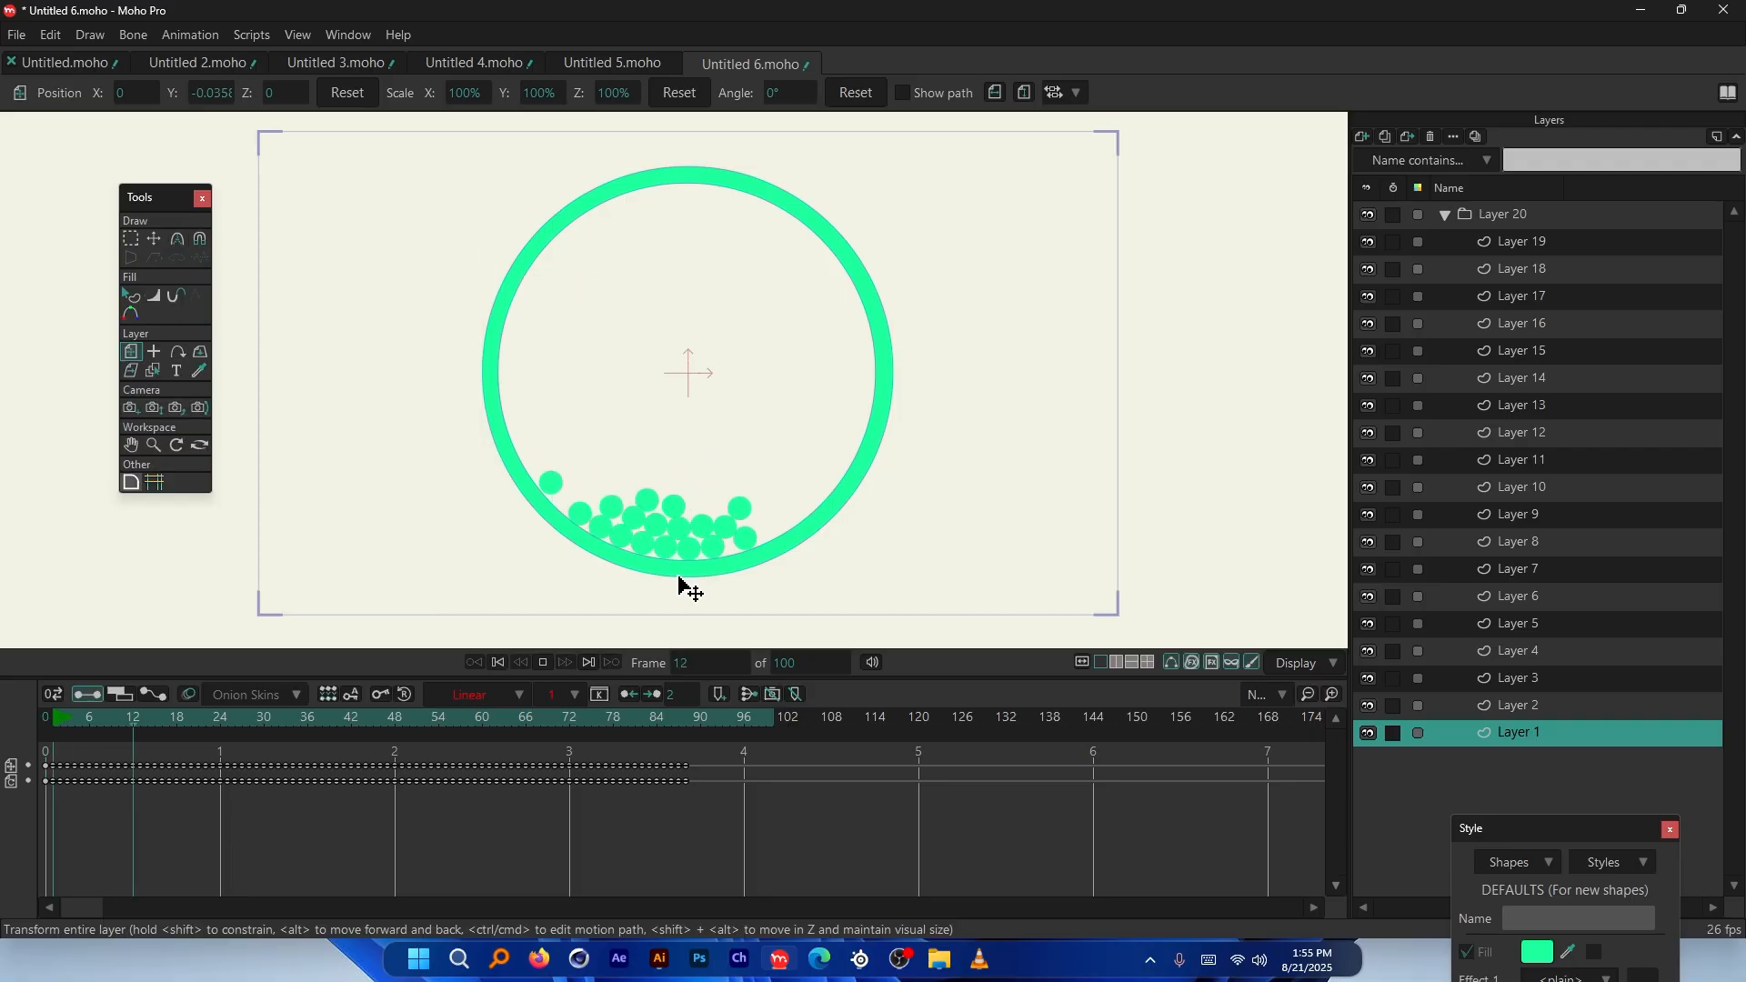
{"action": "left_click_drag", "start_coordinate": [142, 717], "coordinate": [42, 716]}
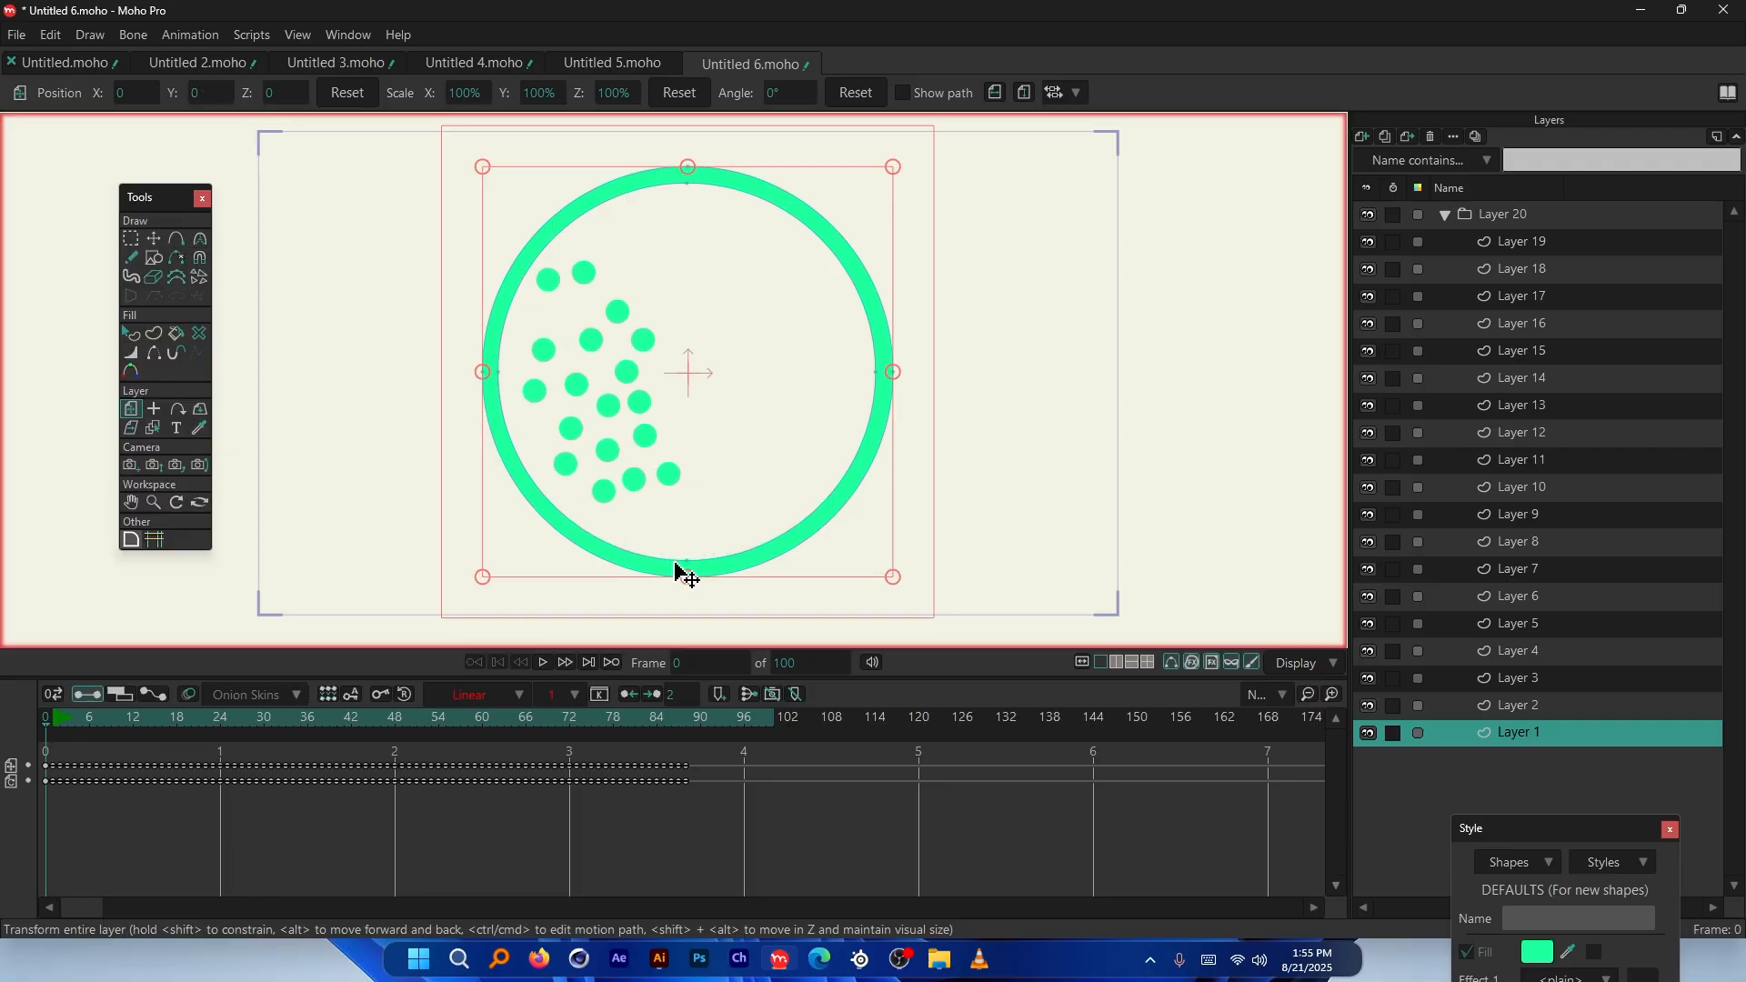
{"action": "left_click", "coordinate": [1518, 215]}
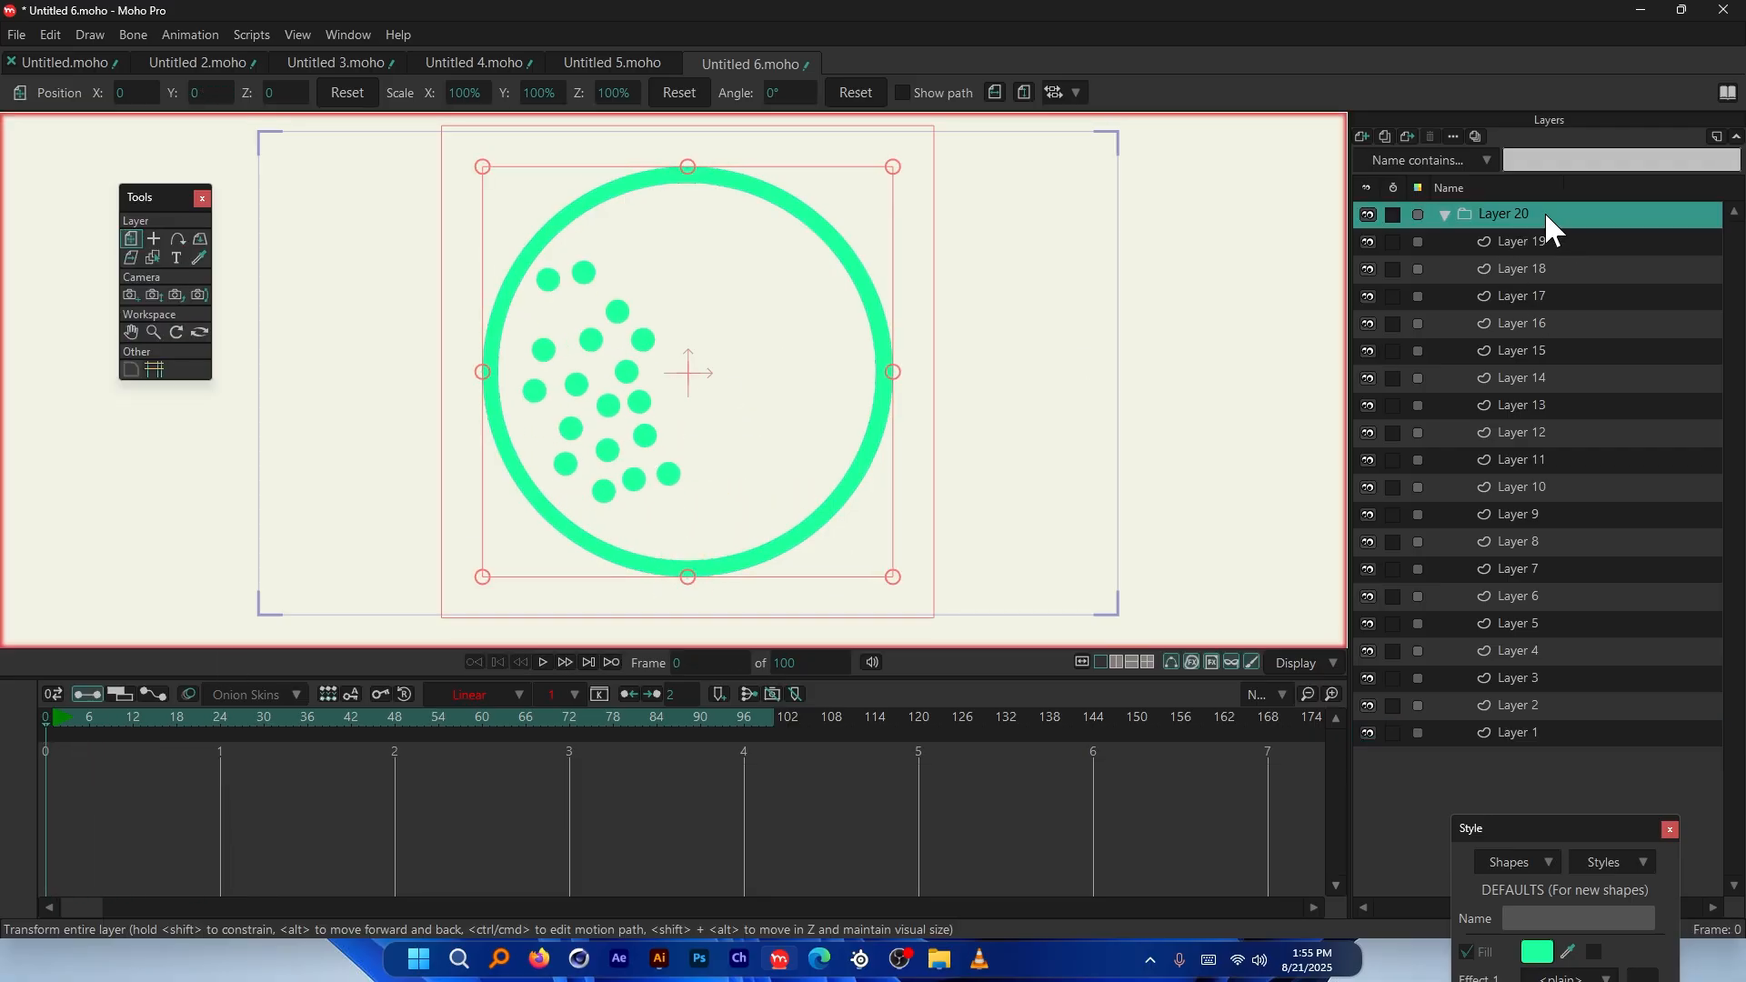
Point the Layer 20 group's gravity to 180° and test the sideways fall
{"action": "double_click", "coordinate": [1546, 214]}
{"action": "left_click", "coordinate": [1277, 133]}
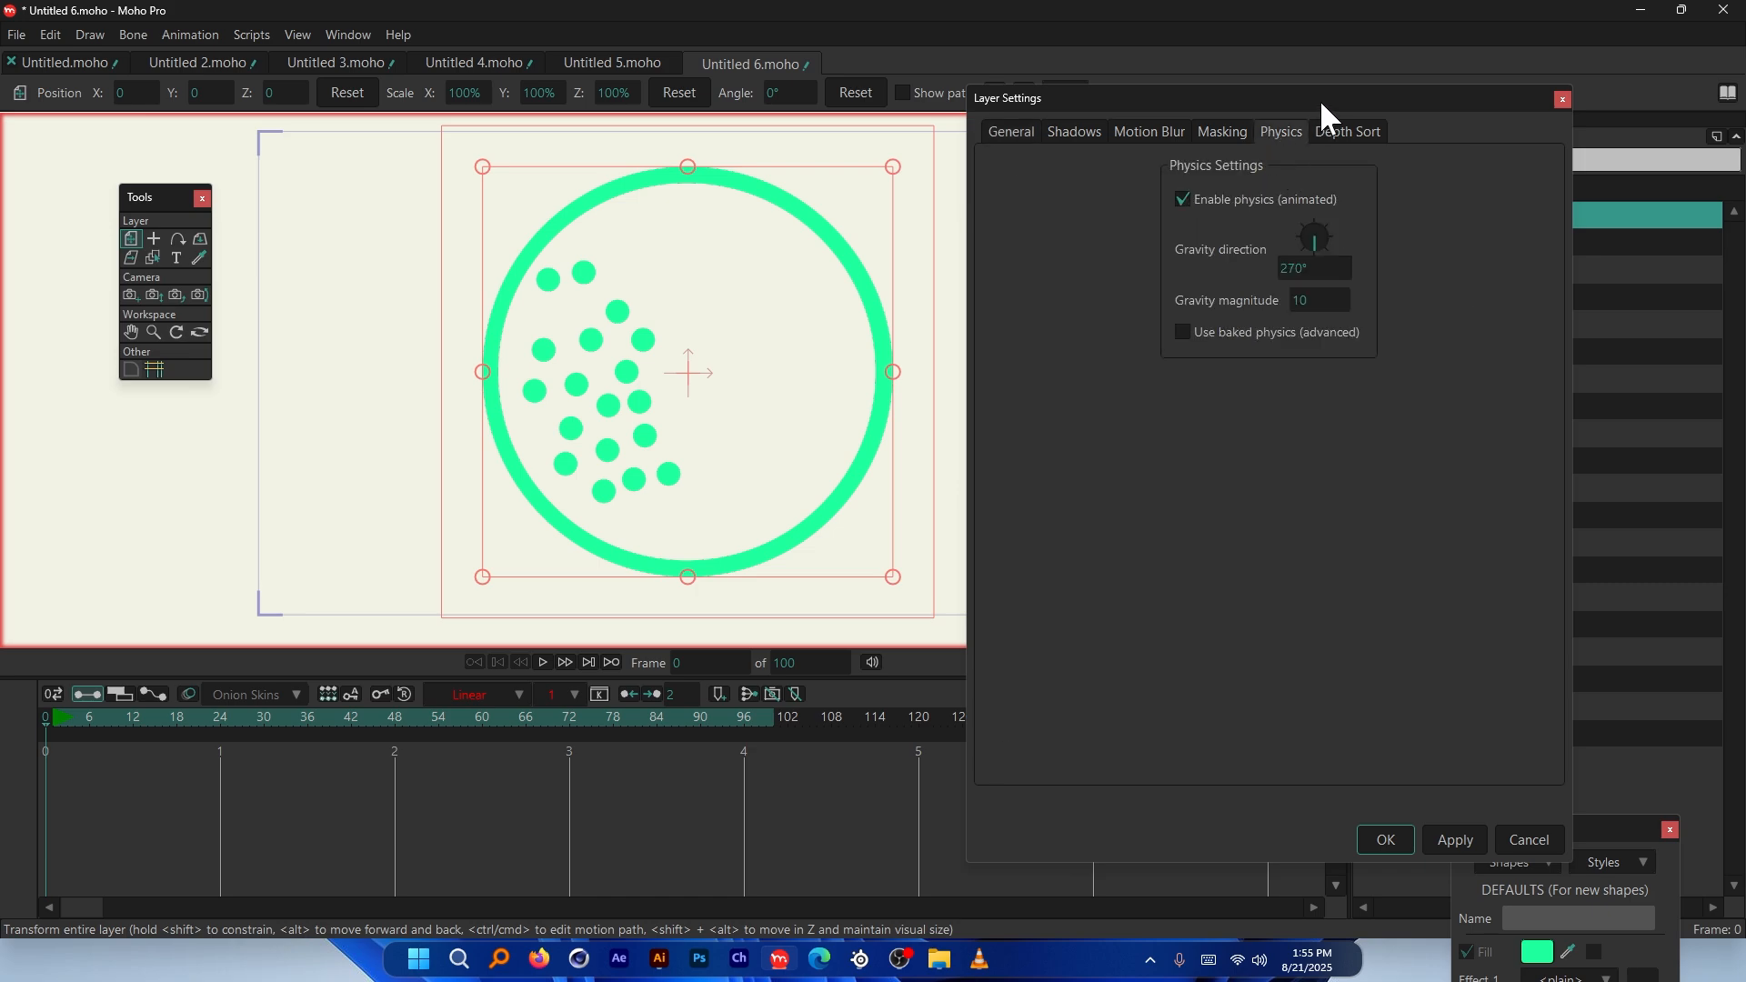
{"action": "left_click_drag", "start_coordinate": [1321, 103], "coordinate": [1367, 189]}
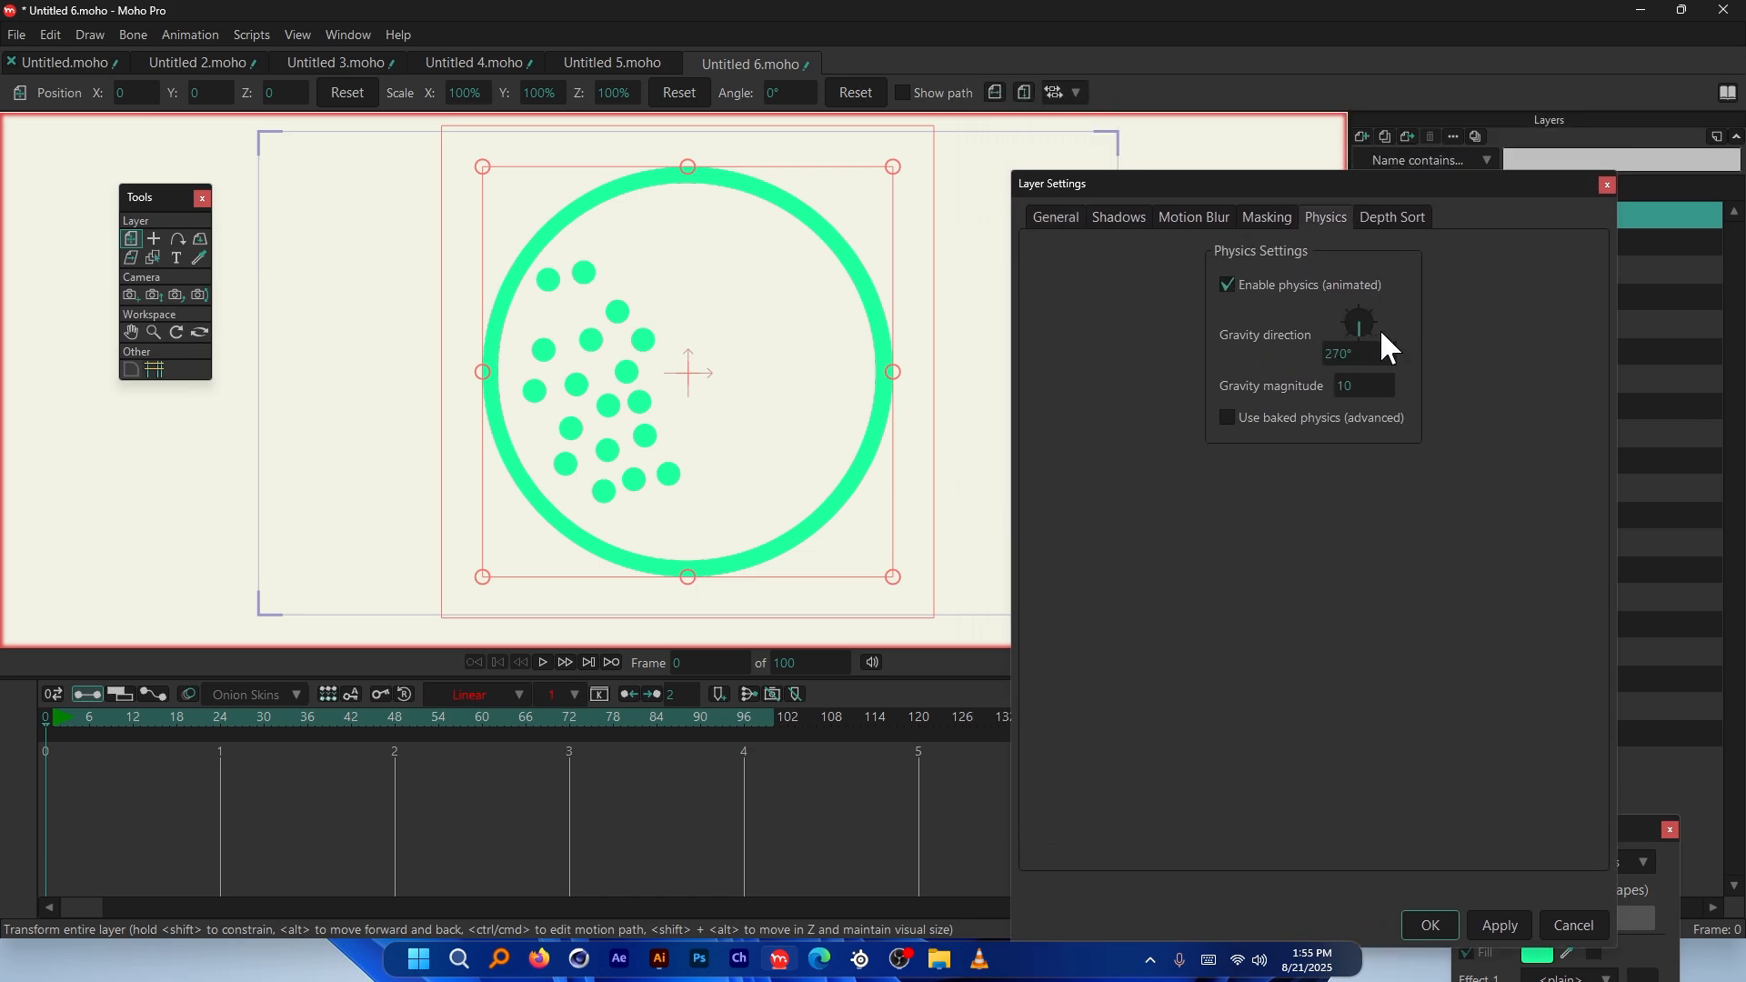
{"action": "left_click_drag", "start_coordinate": [1349, 335], "coordinate": [1346, 323]}
{"action": "left_click_drag", "start_coordinate": [1351, 183], "coordinate": [1311, 156]}
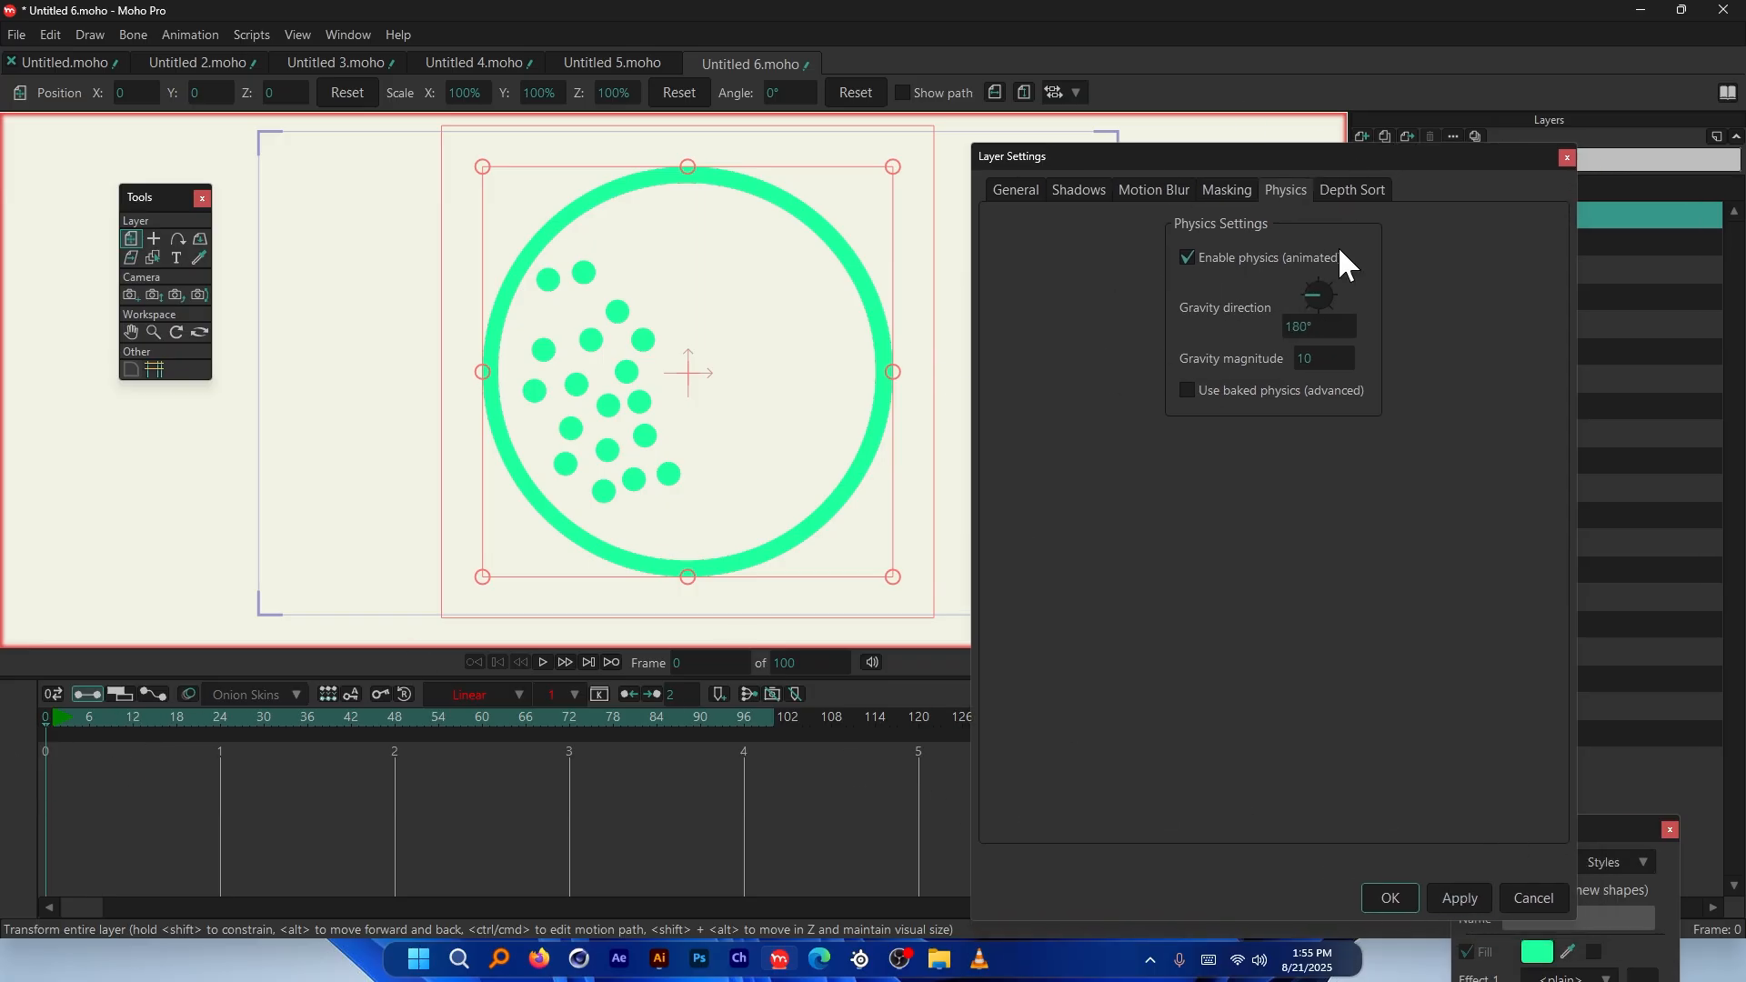
{"action": "key", "text": "space"}
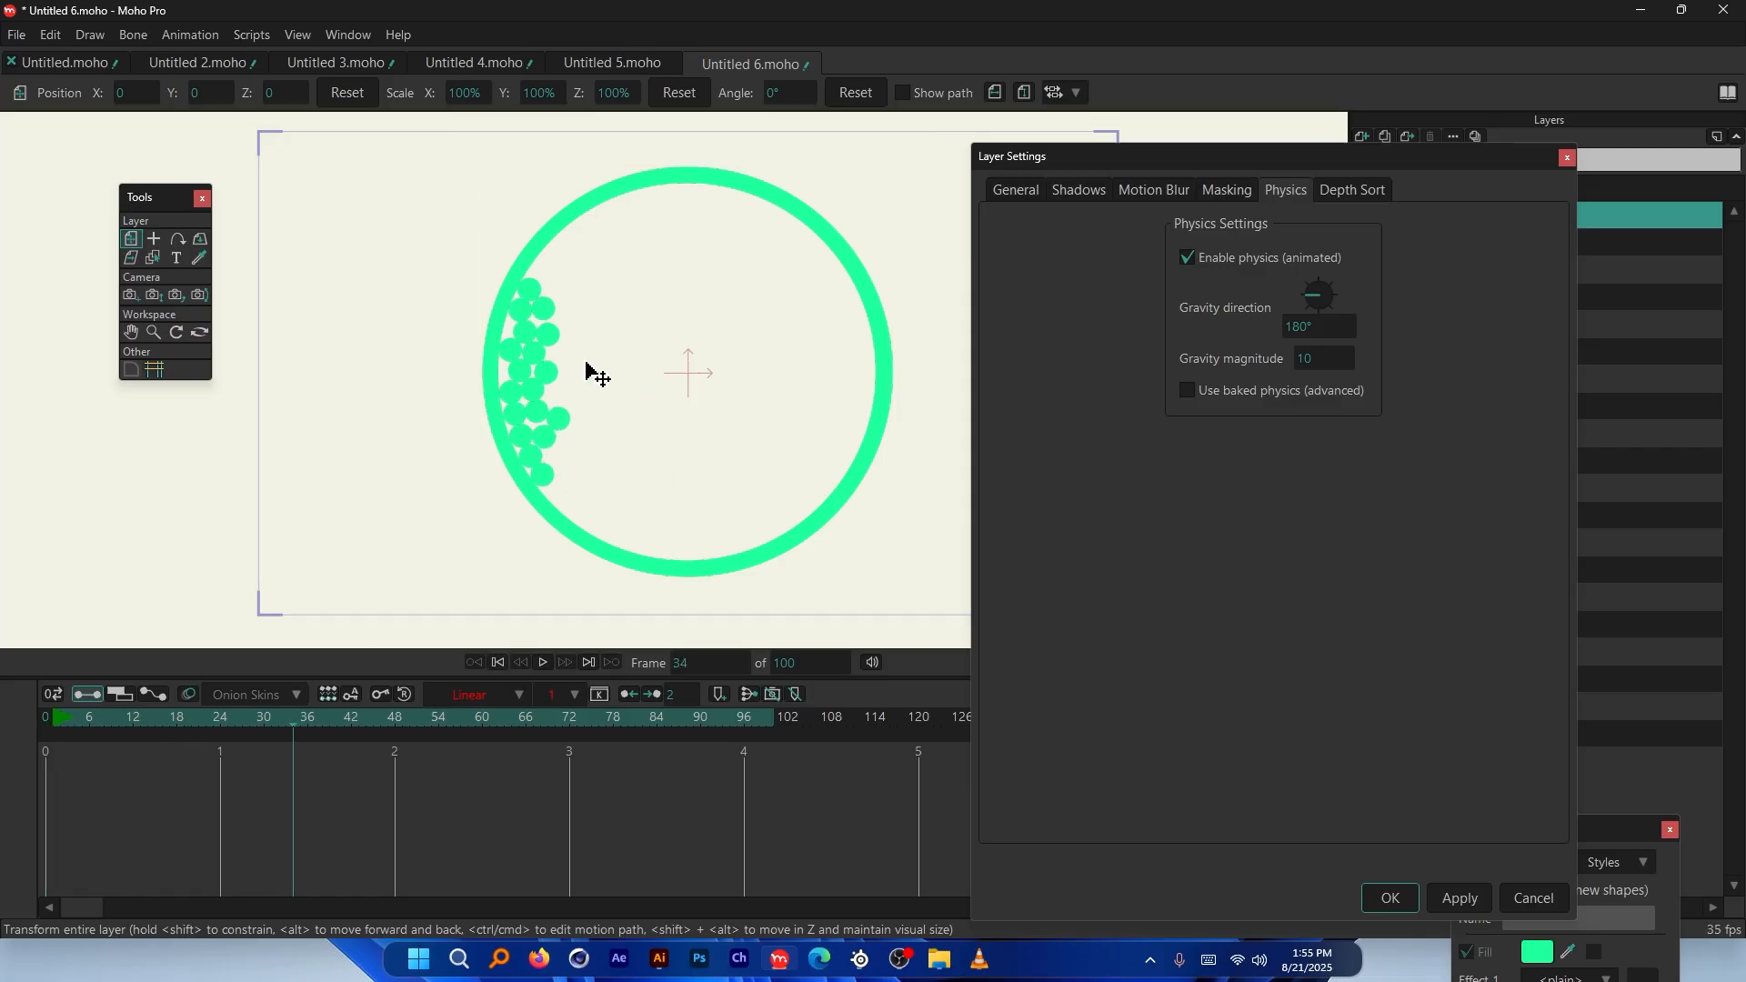
{"action": "key", "text": "space"}
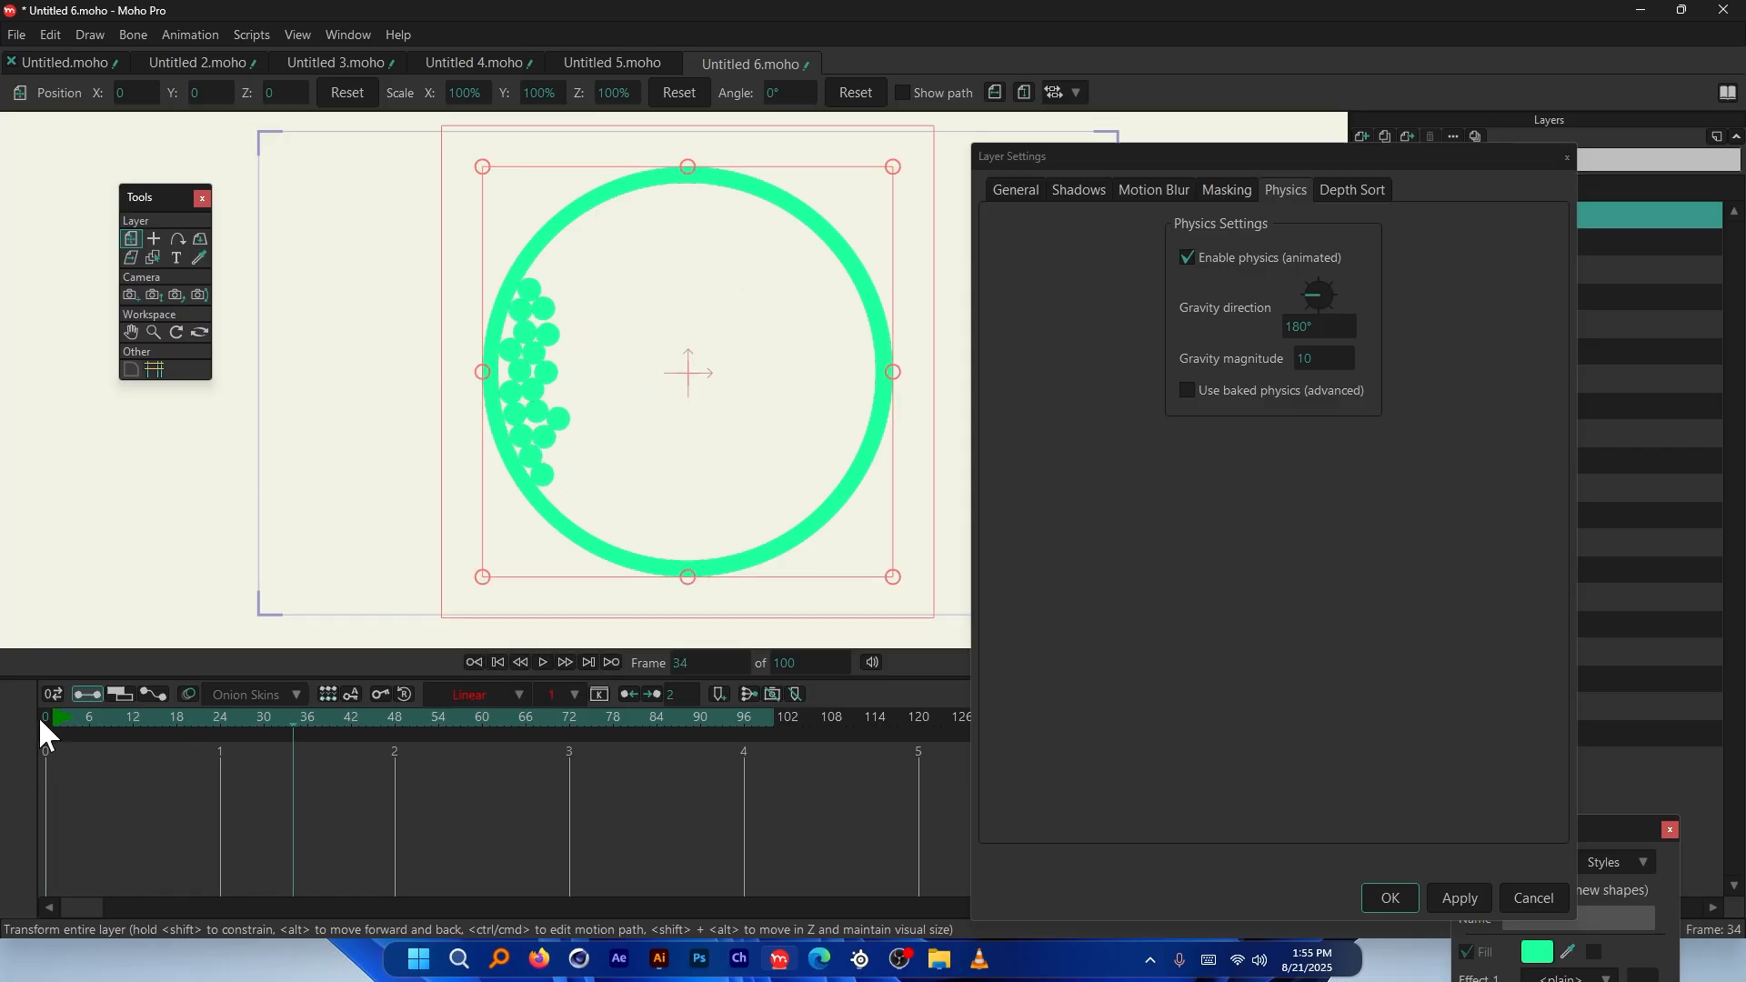
{"action": "left_click", "coordinate": [41, 717]}
Set the gravity direction to exactly 270° so balls fall straight down
{"action": "left_click", "coordinate": [1319, 302]}
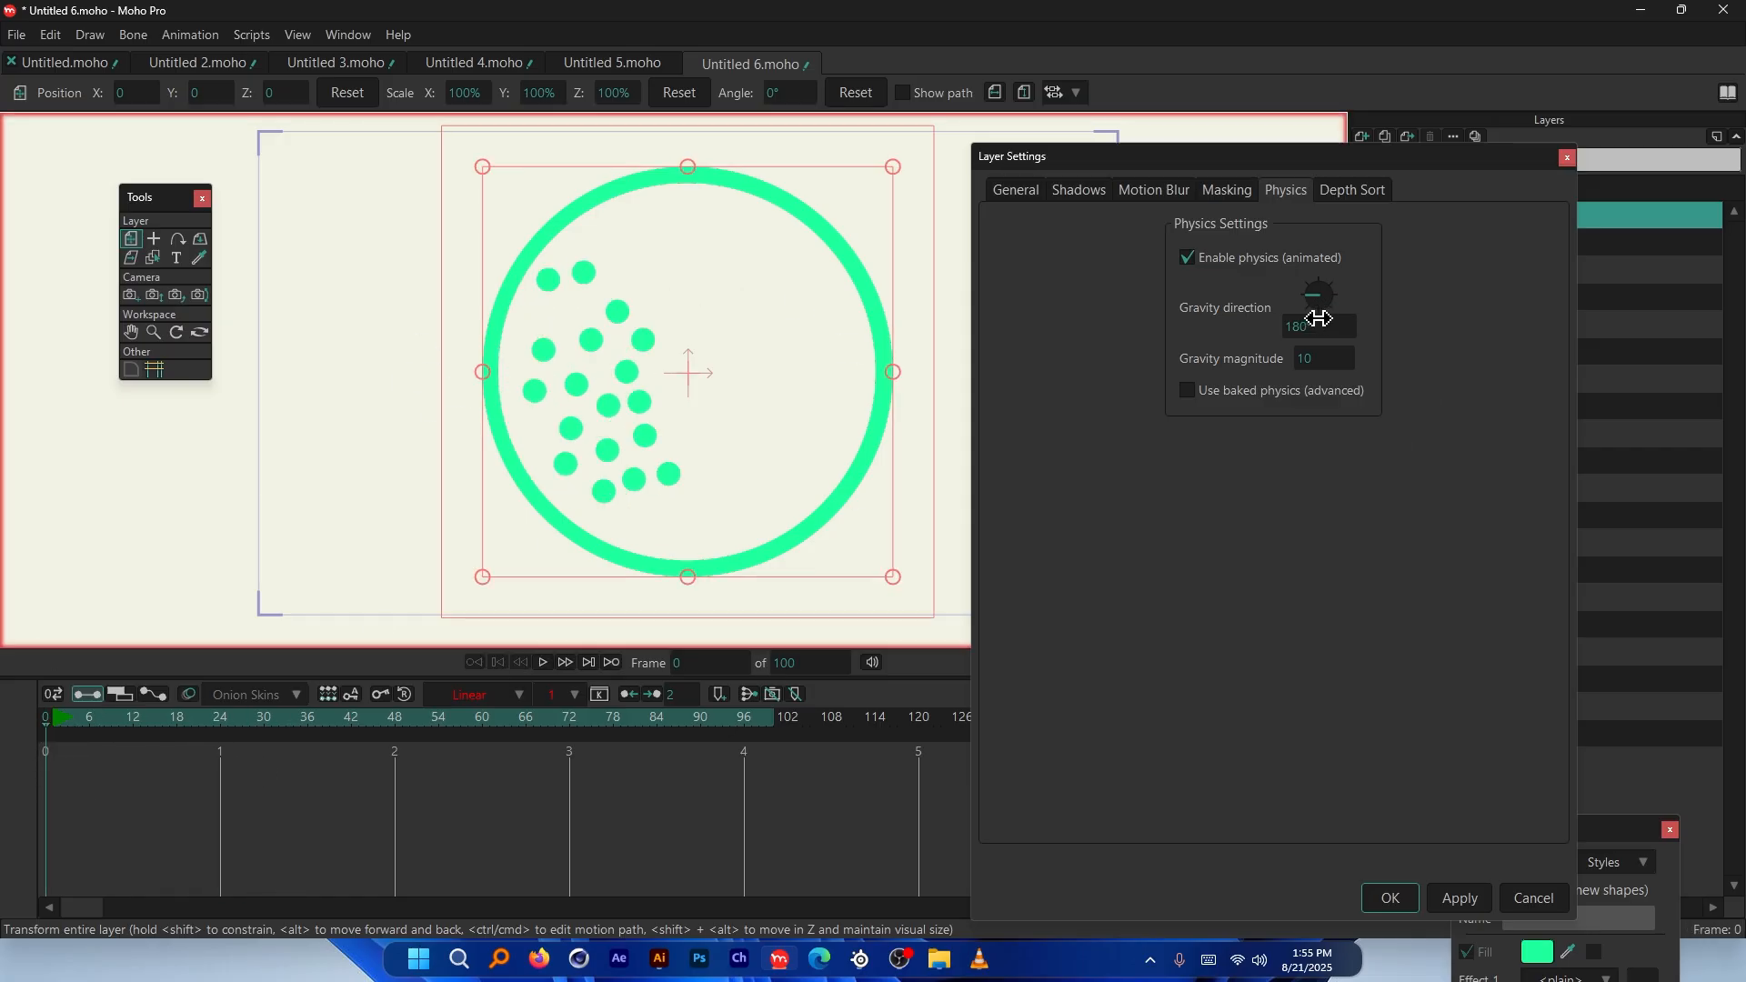
{"action": "left_click", "coordinate": [1315, 327]}
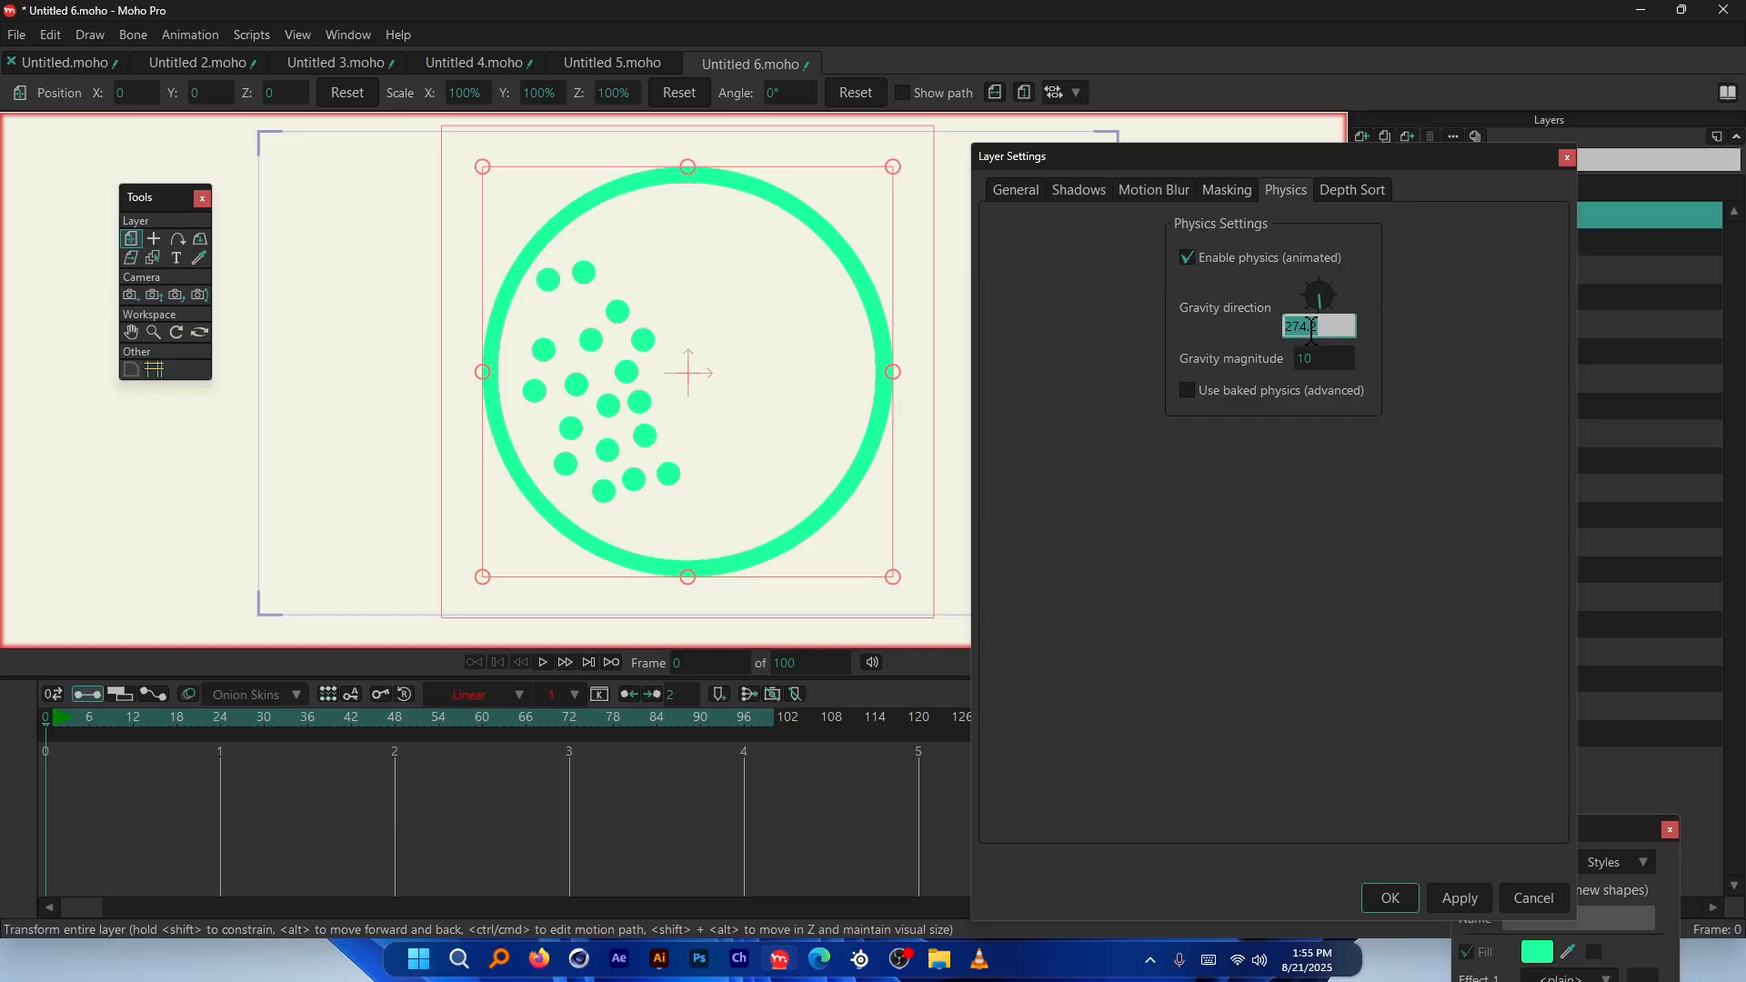
{"action": "type", "text": "270"}
{"action": "key", "text": "Return"}
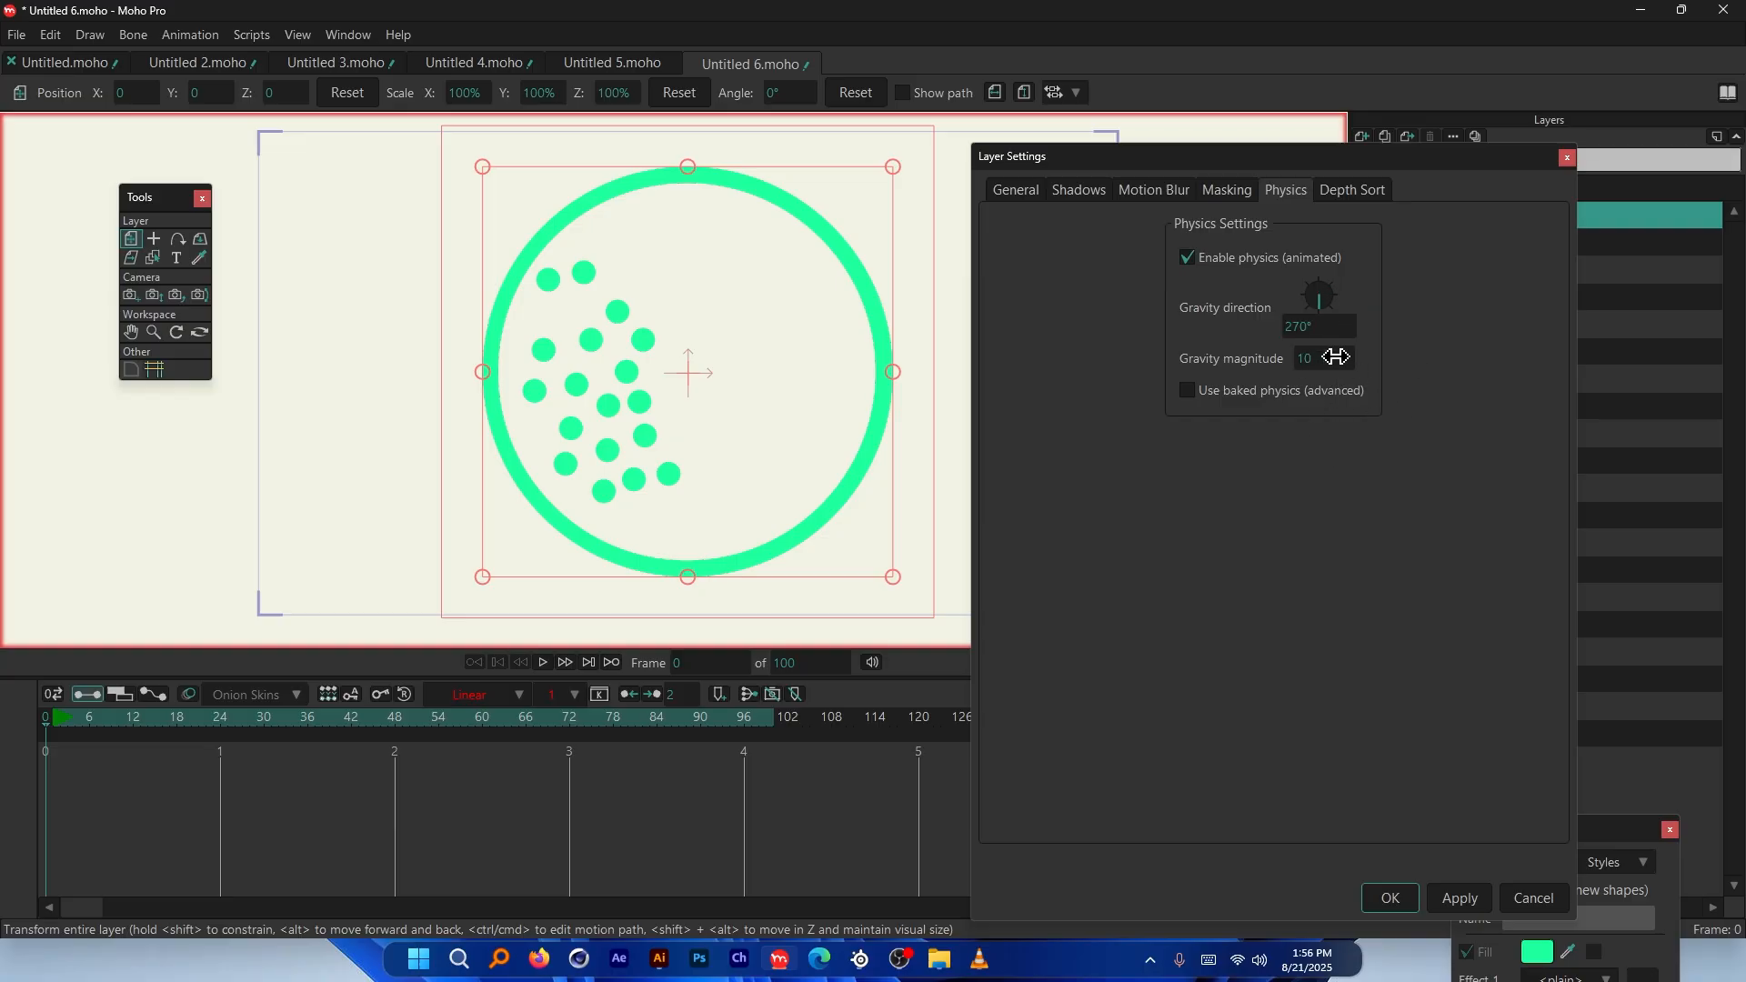
Set gravity magnitude to 1 and play the simulation to watch the balls fall
{"action": "left_click_drag", "start_coordinate": [1323, 359], "coordinate": [1240, 356]}
{"action": "type", "text": "1"}
{"action": "key", "text": "Return"}
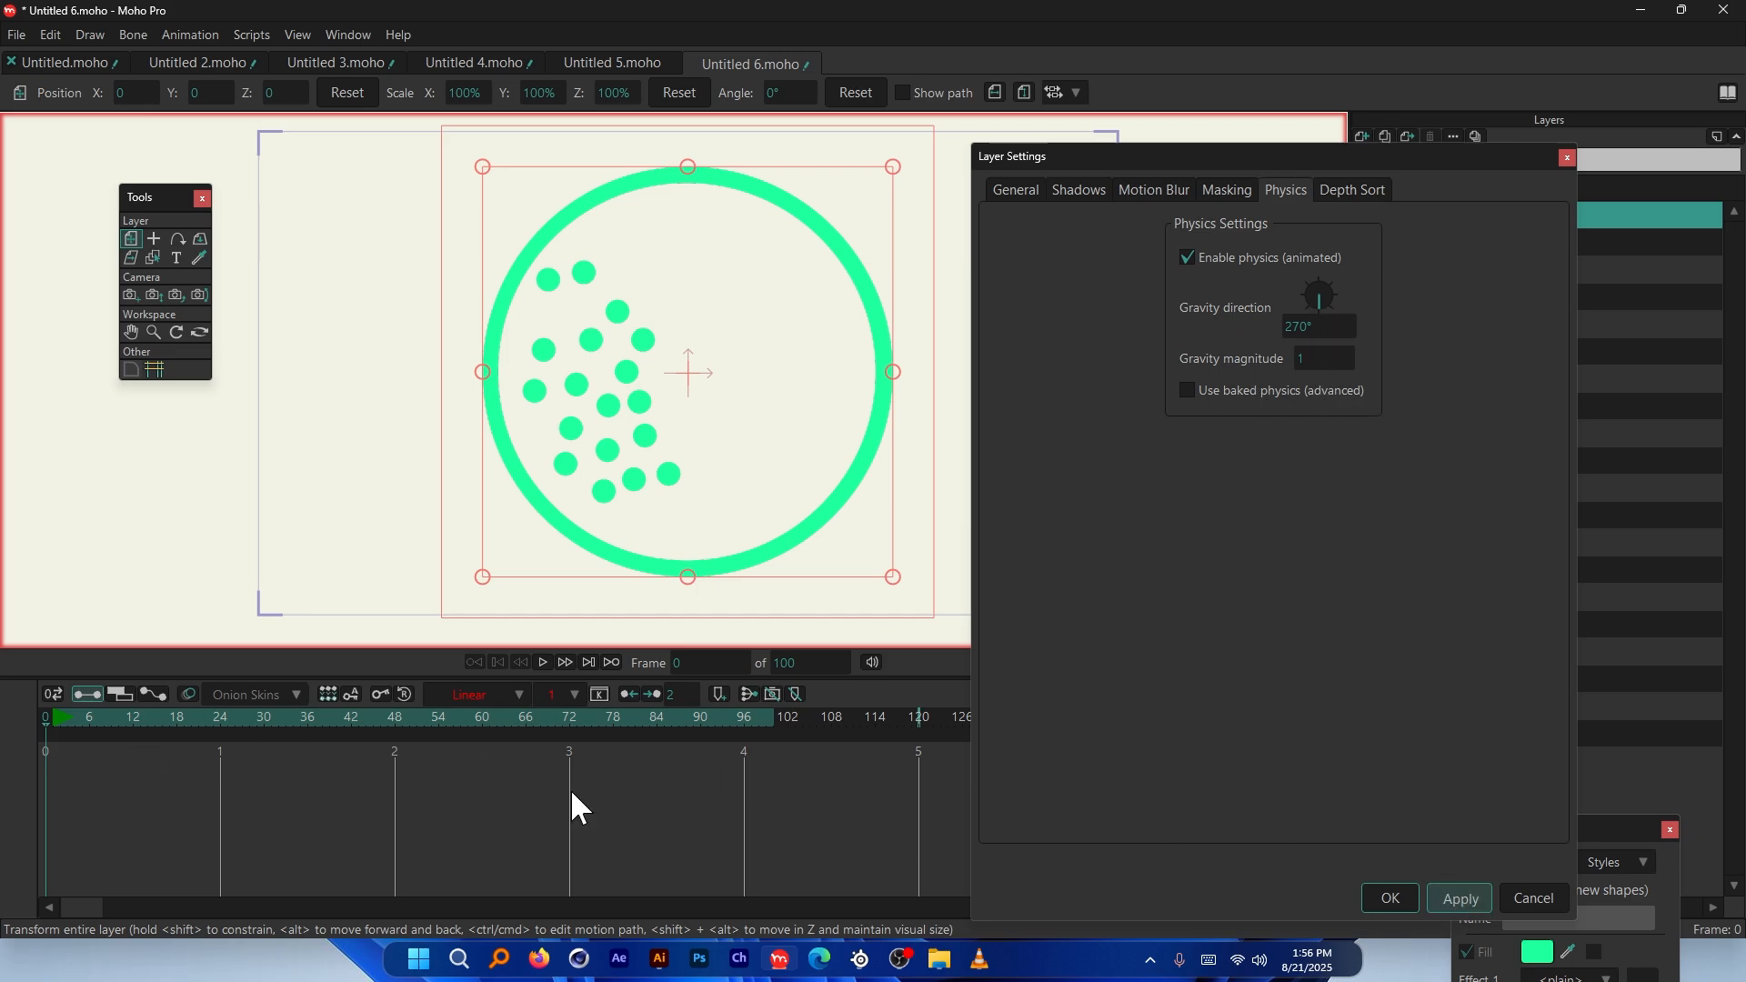
{"action": "key", "text": "space"}
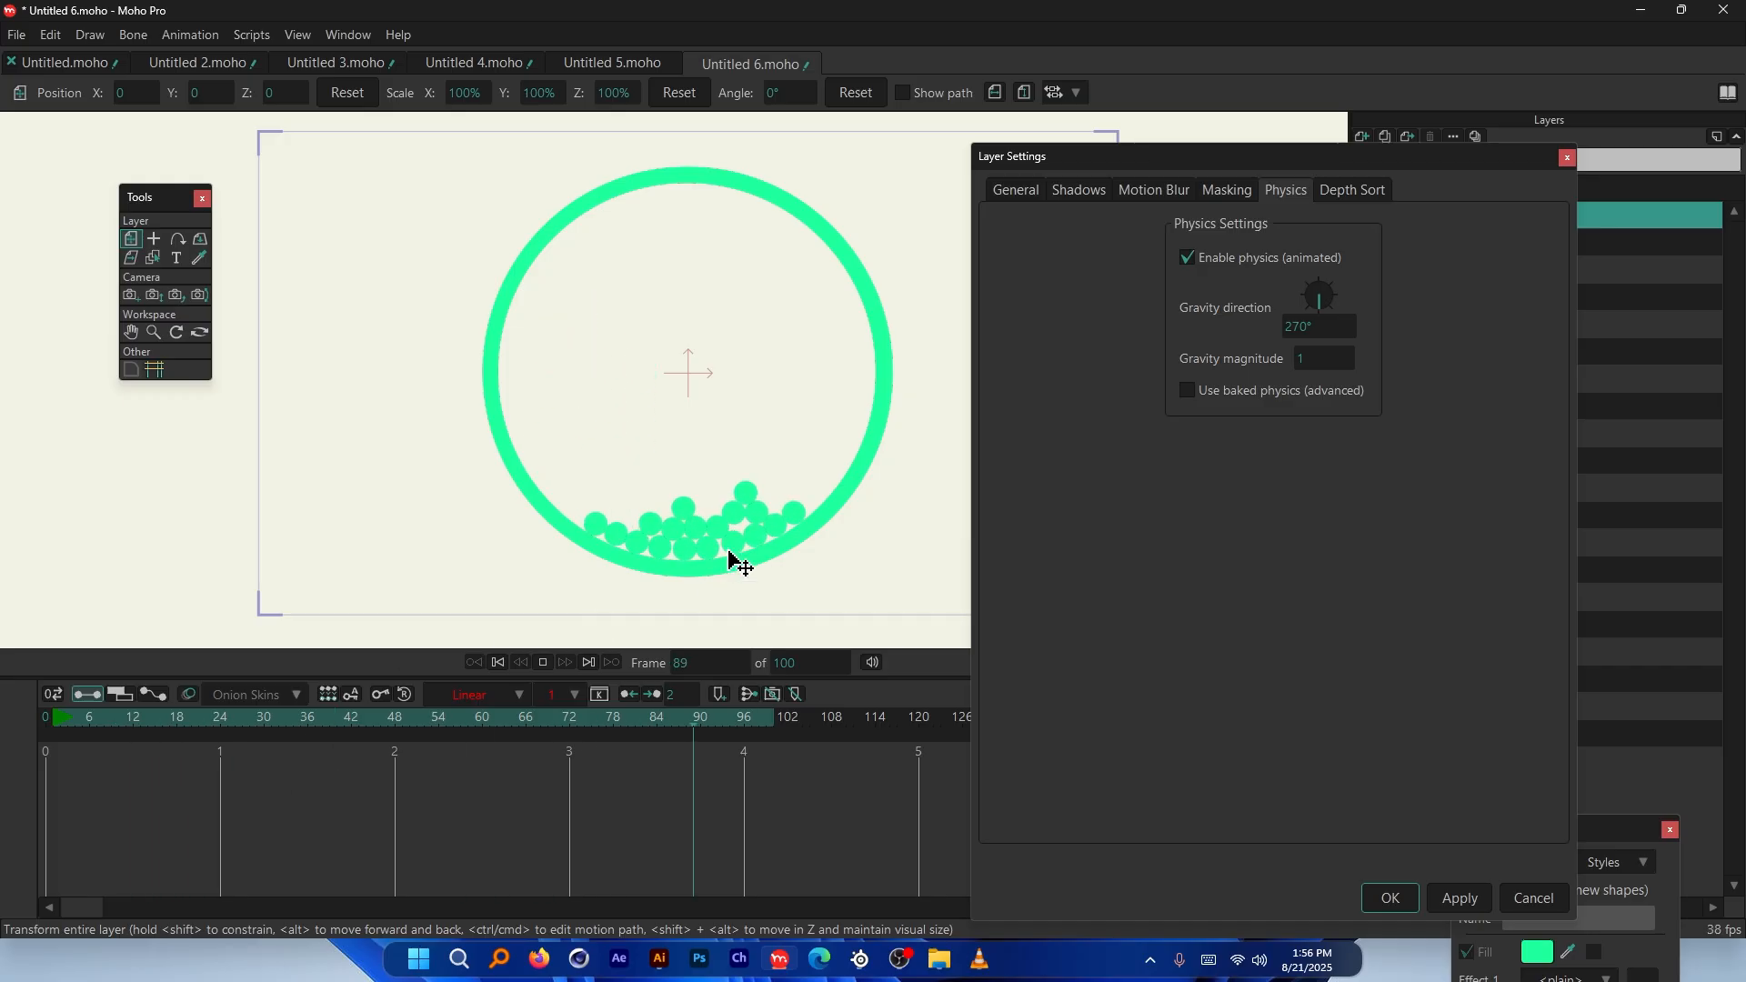
{"action": "left_click", "coordinate": [64, 717]}
{"action": "key", "text": "space"}
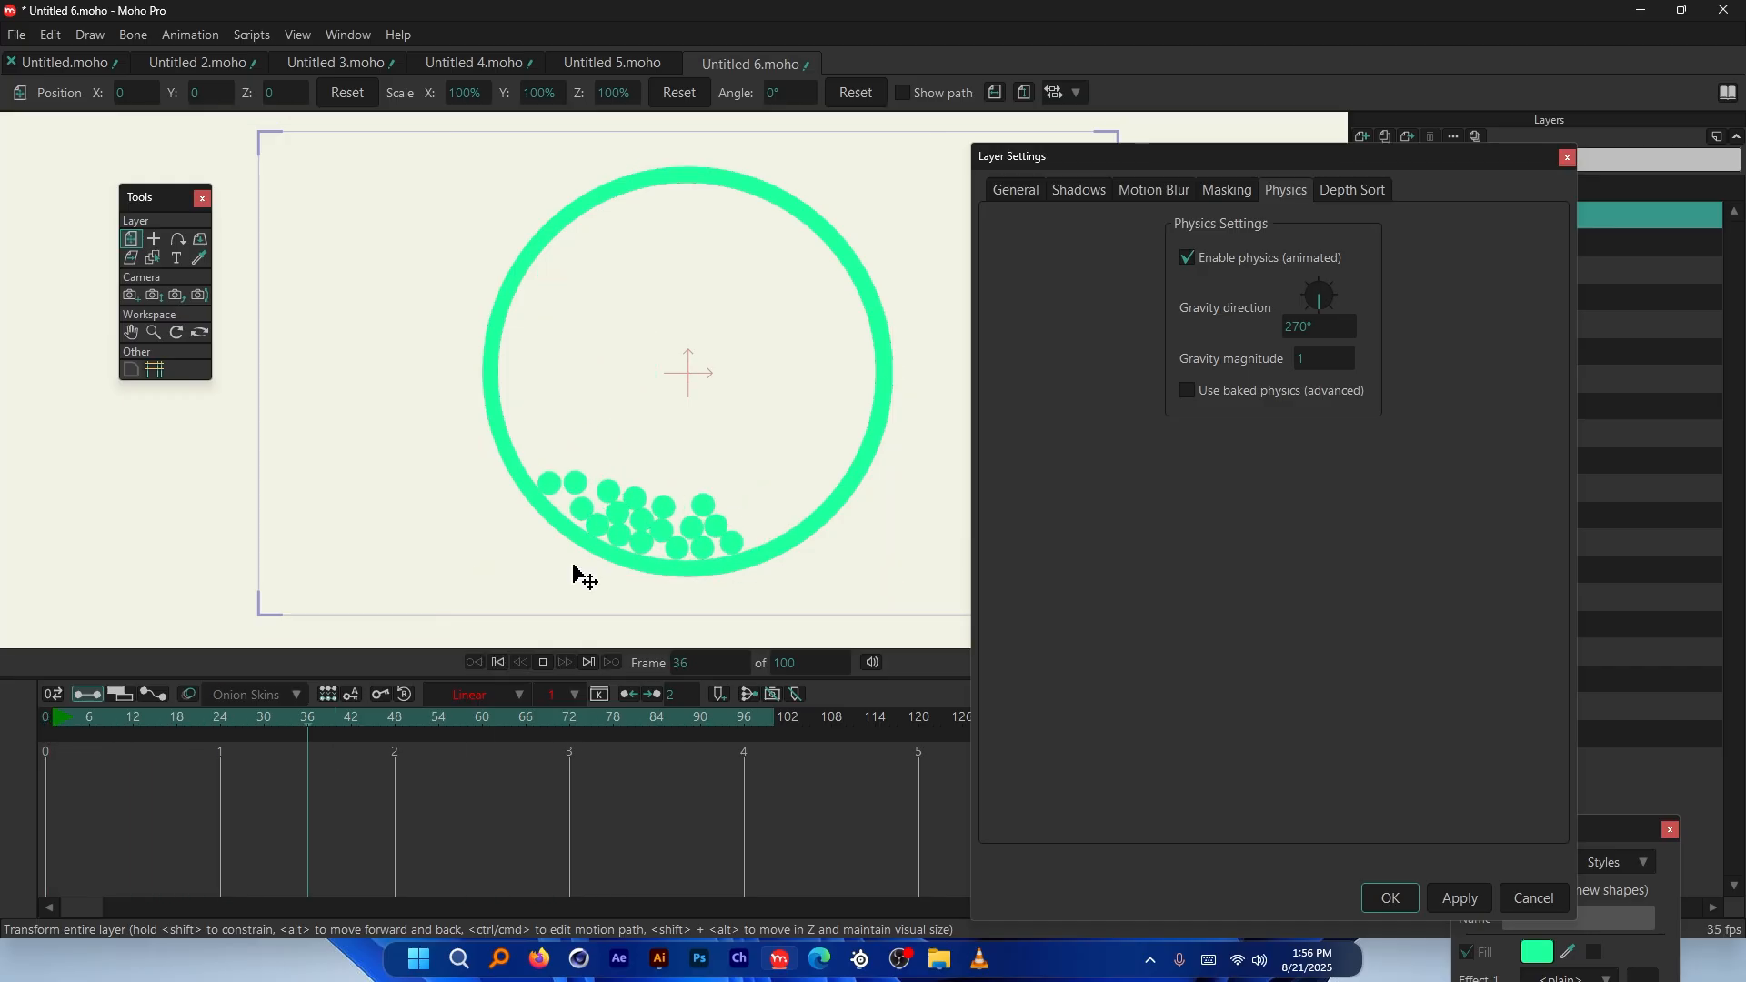
{"action": "key", "text": "space"}
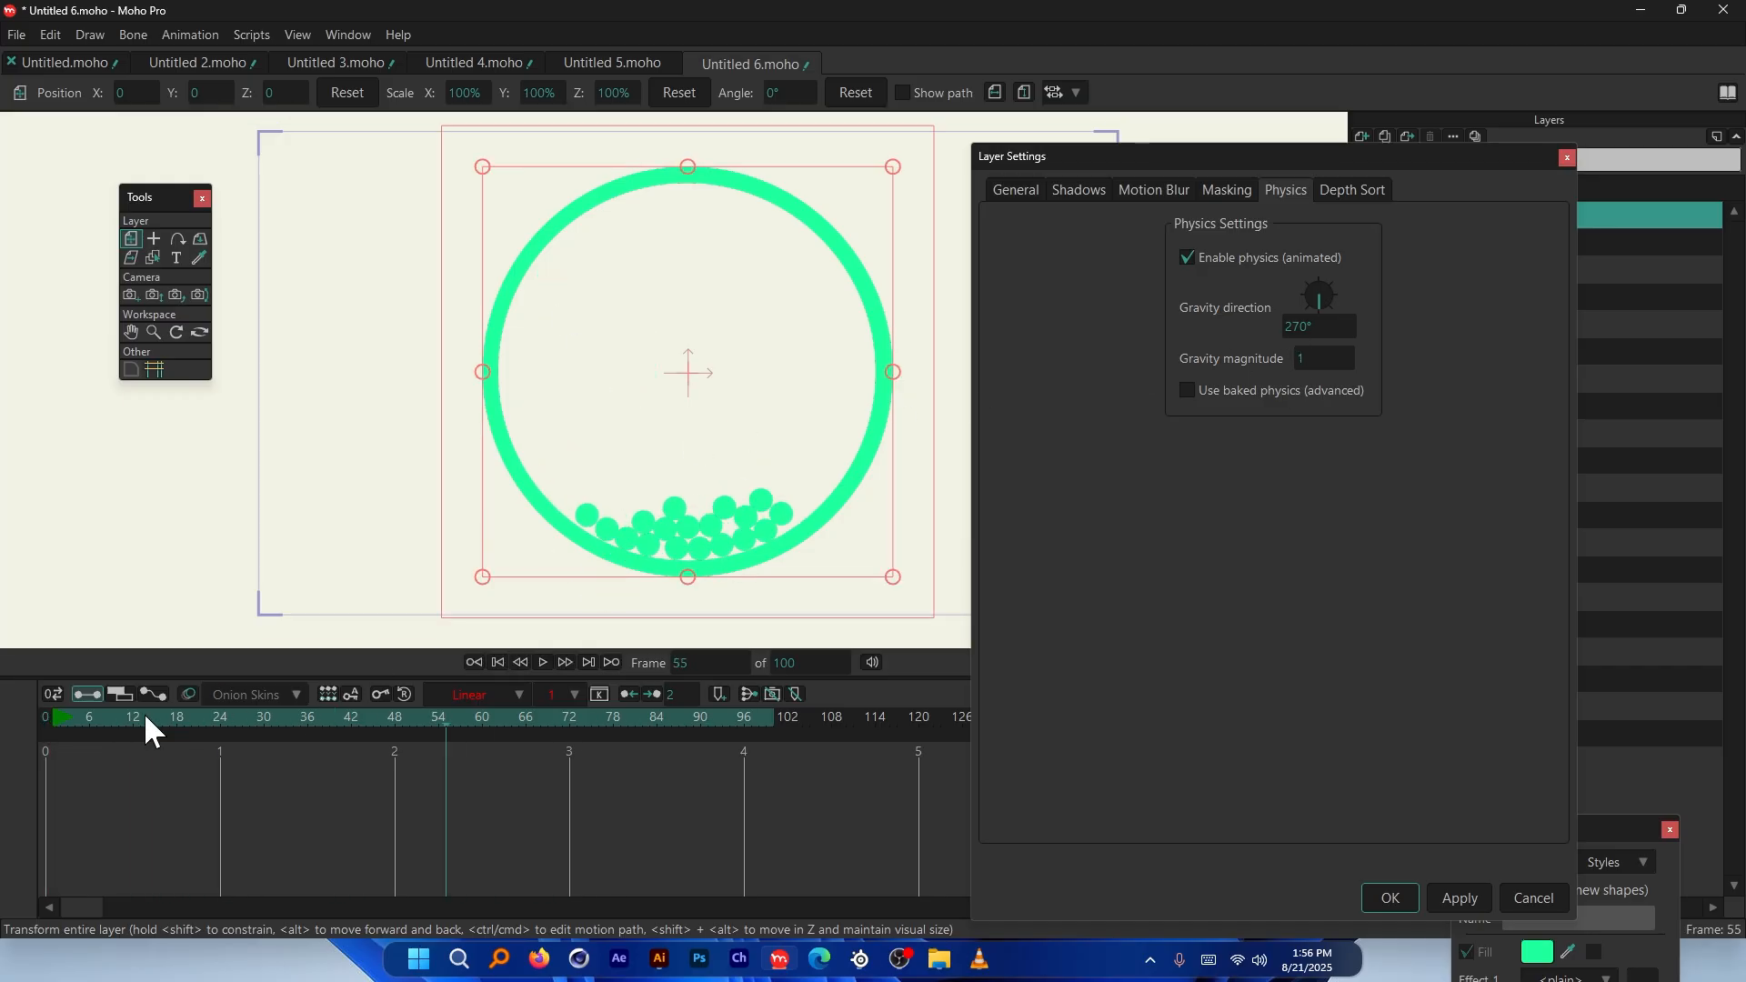
Apply a gravity magnitude of 5 and replay from the start
{"action": "left_click", "coordinate": [1323, 359]}
{"action": "type", "text": "5"}
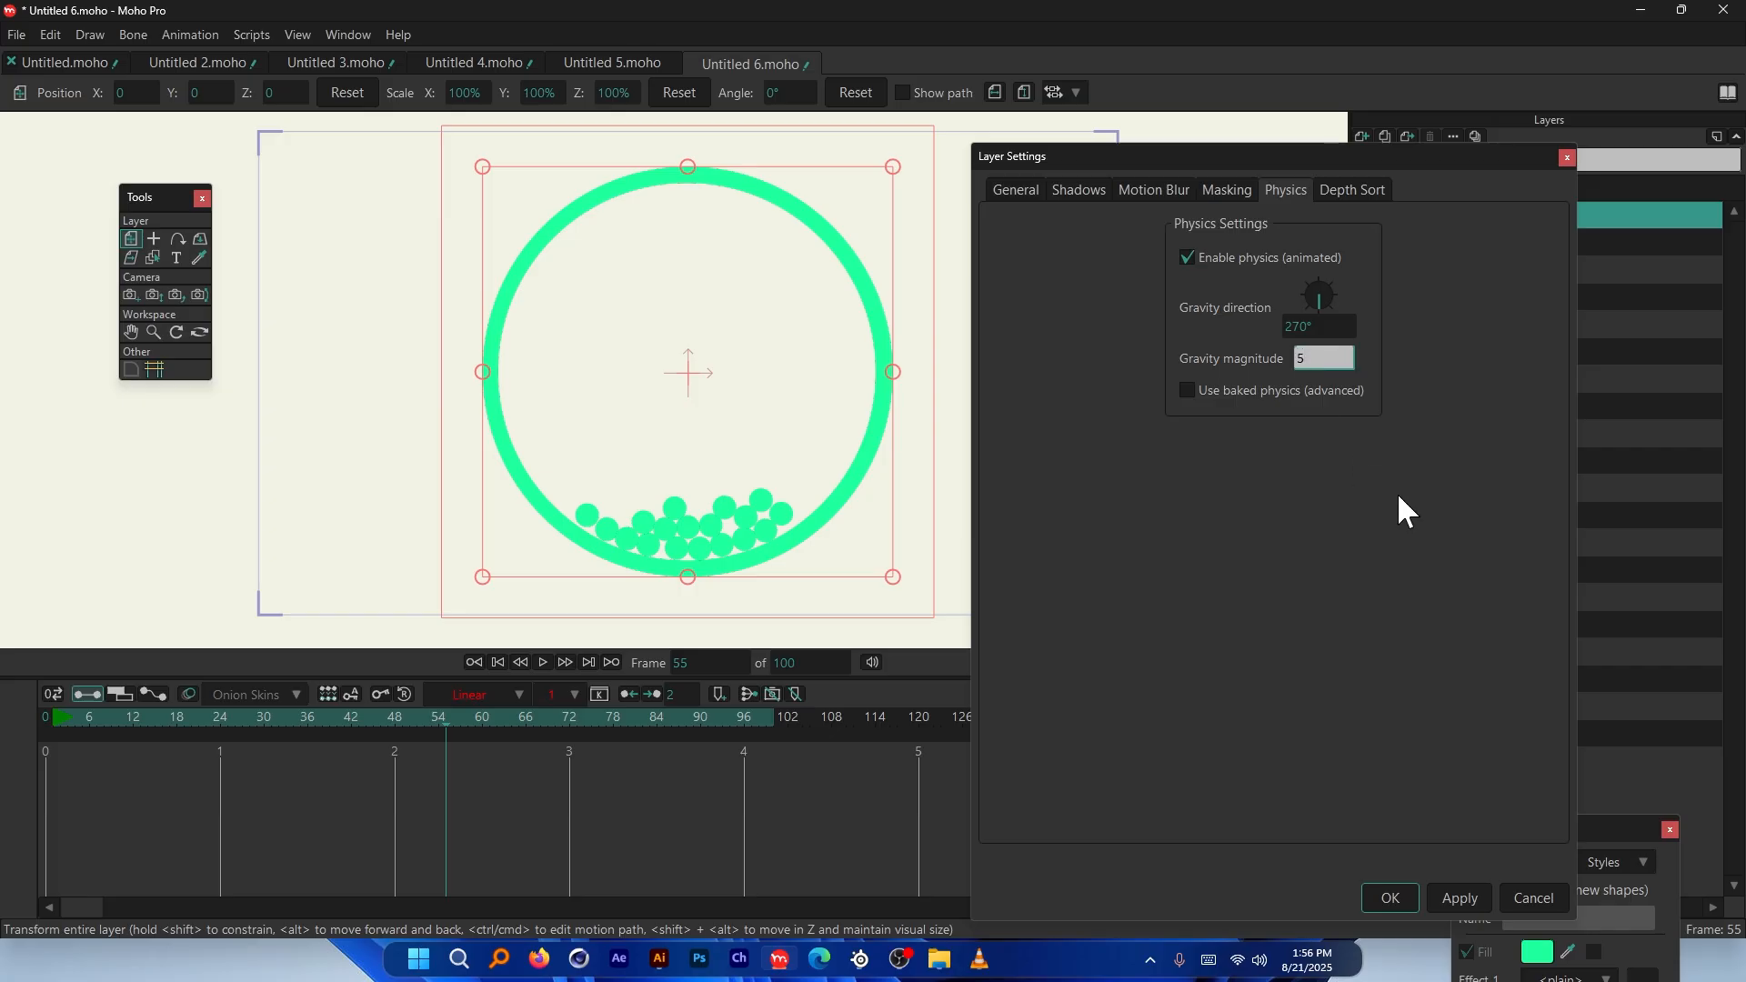
{"action": "left_click", "coordinate": [1458, 897]}
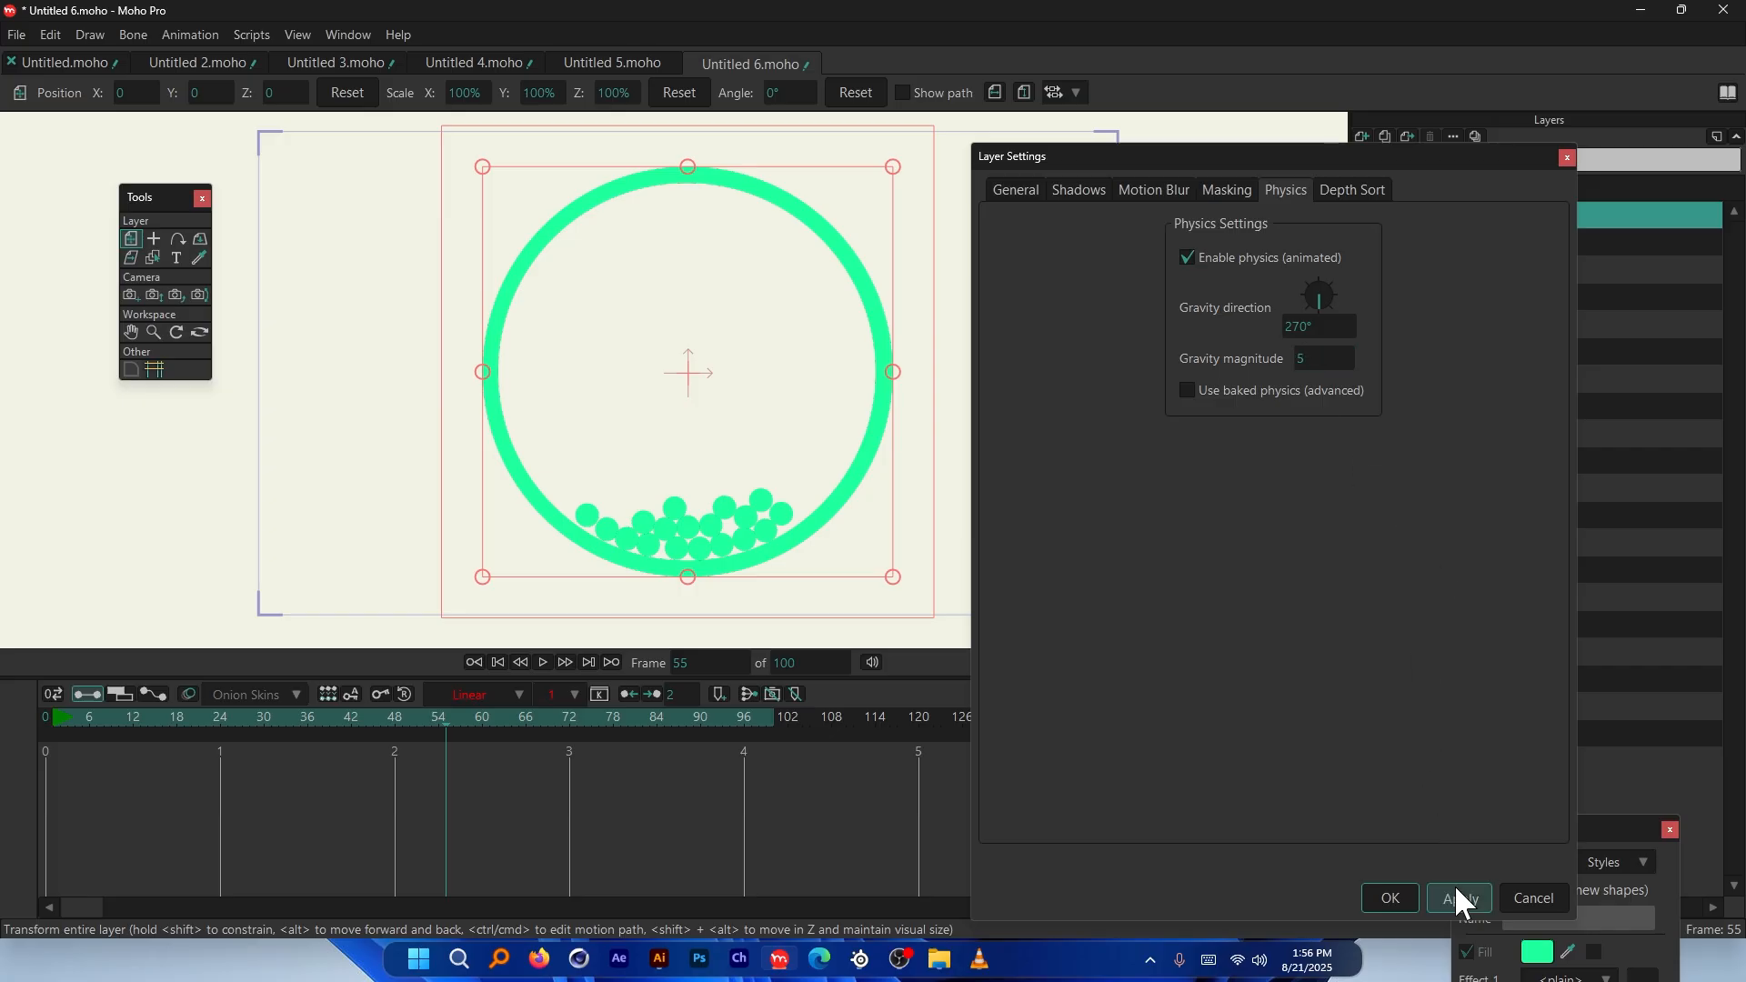
{"action": "left_click", "coordinate": [45, 716]}
{"action": "key", "text": "space"}
{"action": "key", "text": "space"}
Apply gravity magnitude 3, replay until the balls settle, and close Layer Settings
{"action": "left_click", "coordinate": [1314, 358]}
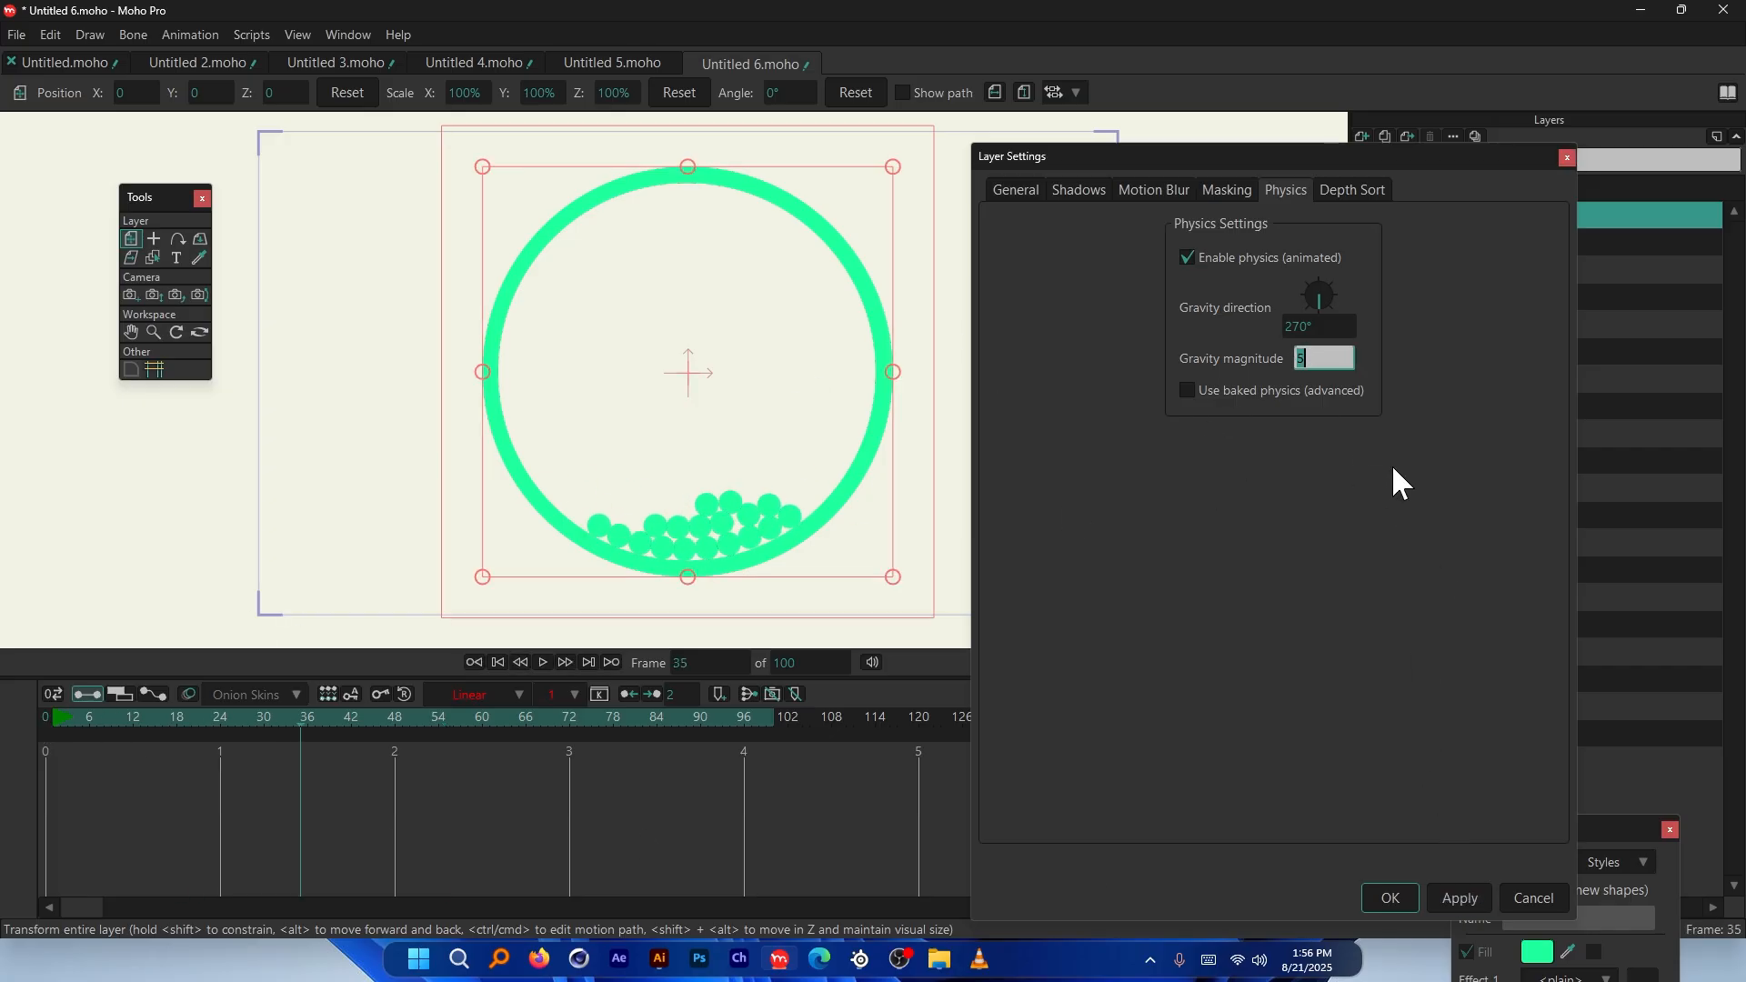
{"action": "type", "text": "3"}
{"action": "left_click", "coordinate": [1458, 897]}
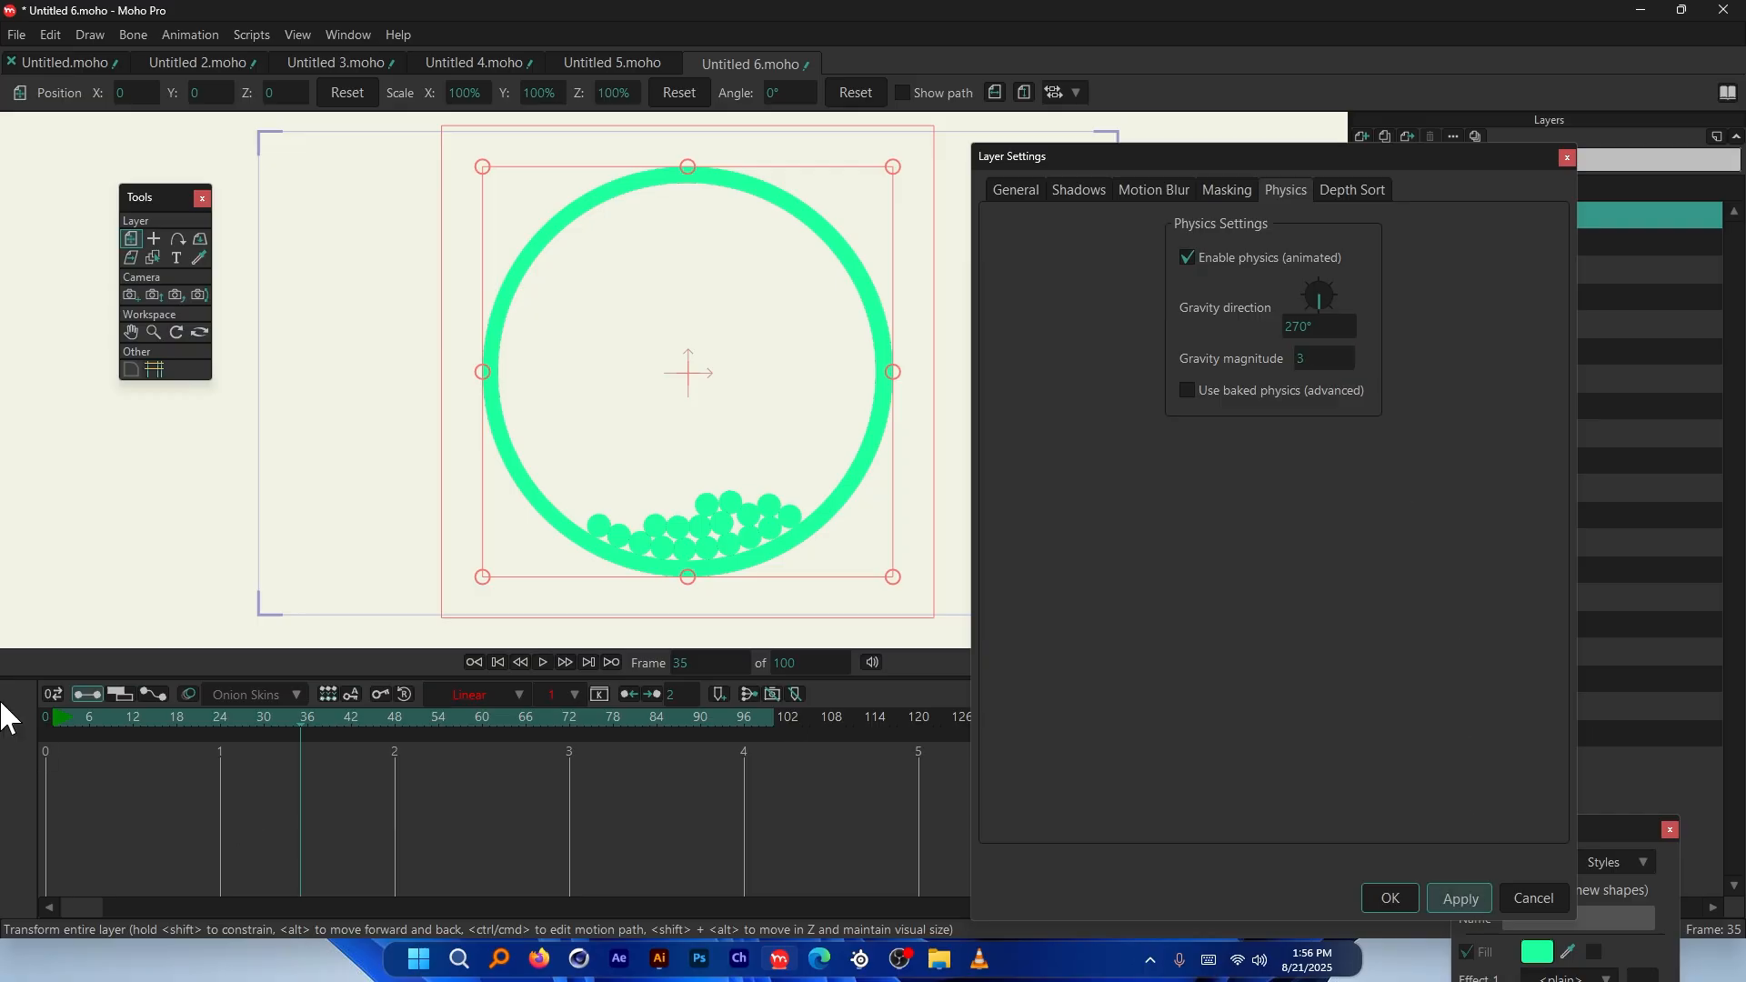
{"action": "left_click", "coordinate": [46, 718]}
{"action": "key", "text": "space"}
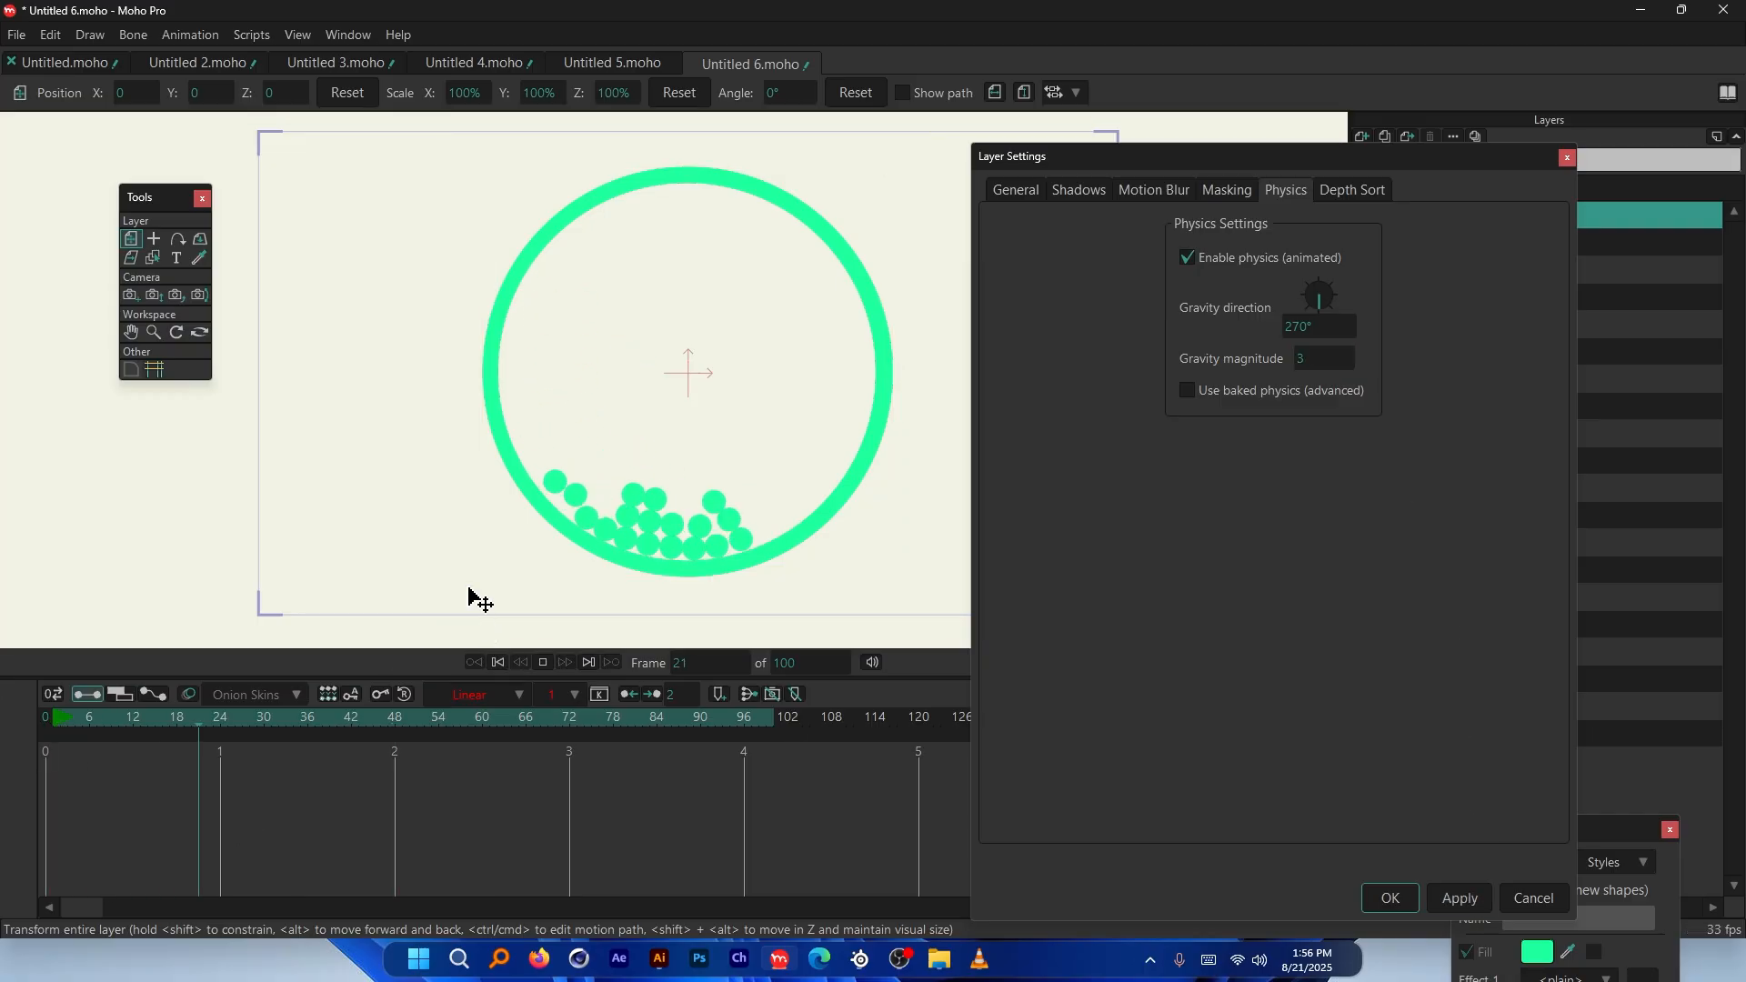
{"action": "key", "text": "space"}
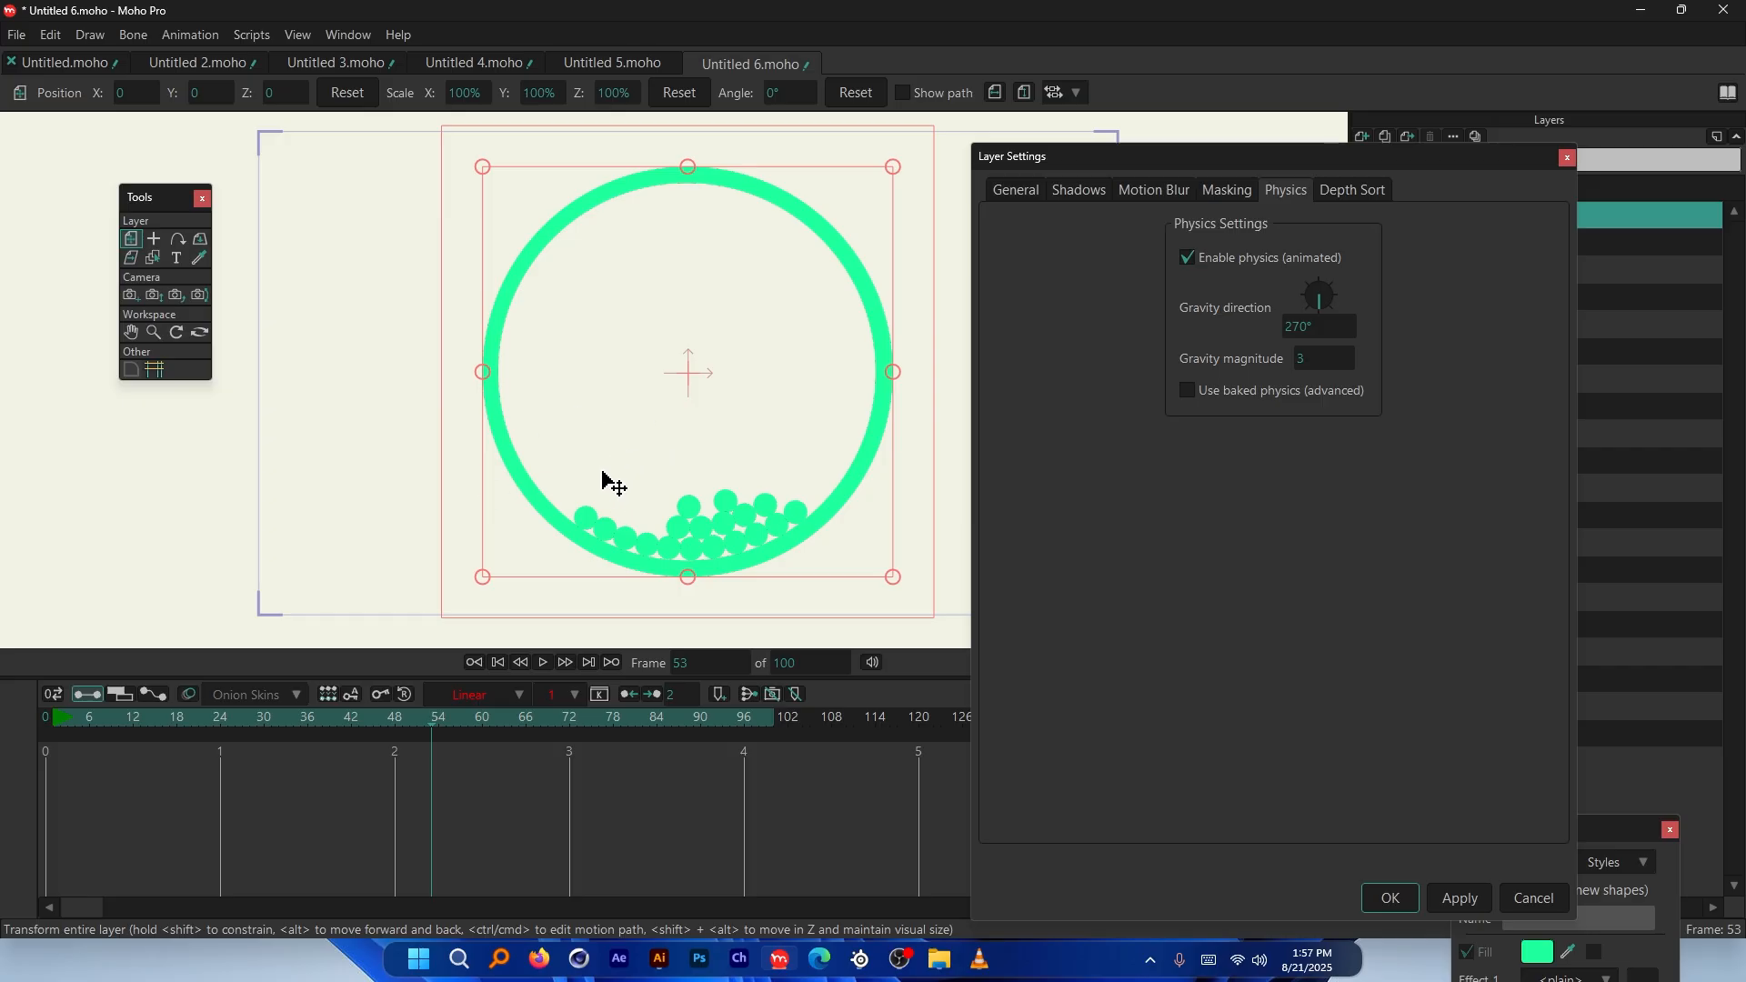
{"action": "key", "text": "Return"}
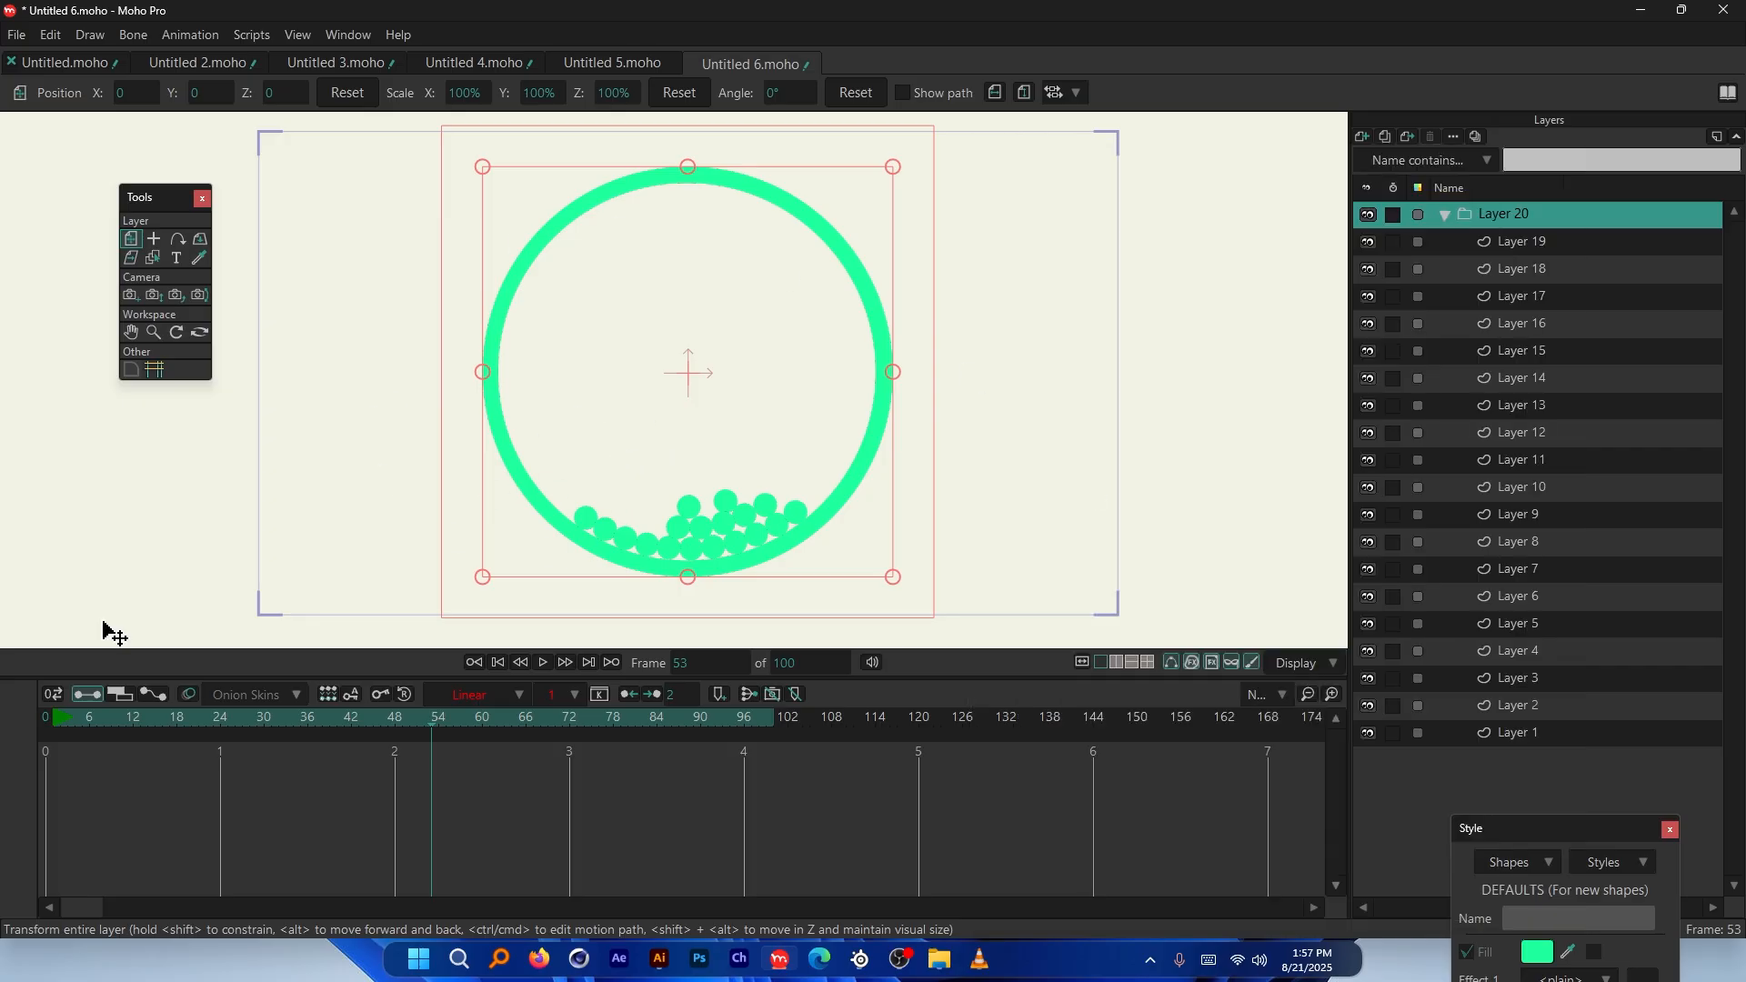
In Layer 1's physics settings, turn off Non-moving object so the ring pivots on its origin
{"action": "left_click", "coordinate": [1543, 741]}
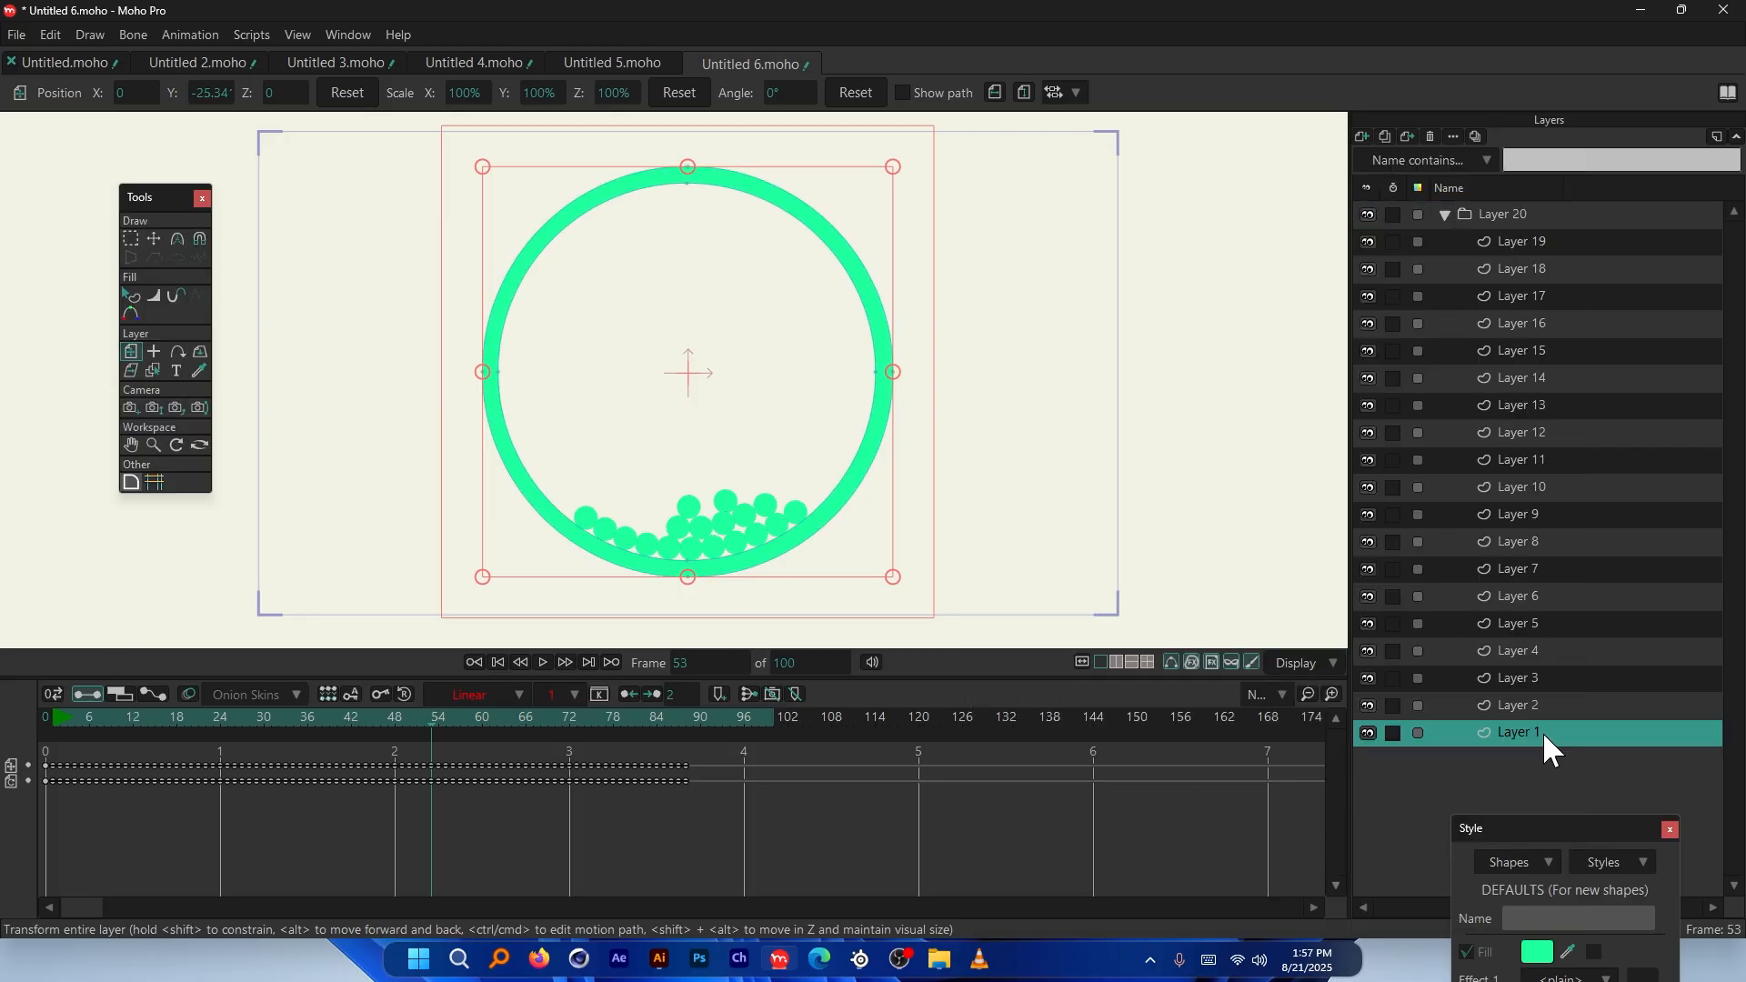
{"action": "double_click", "coordinate": [1548, 739]}
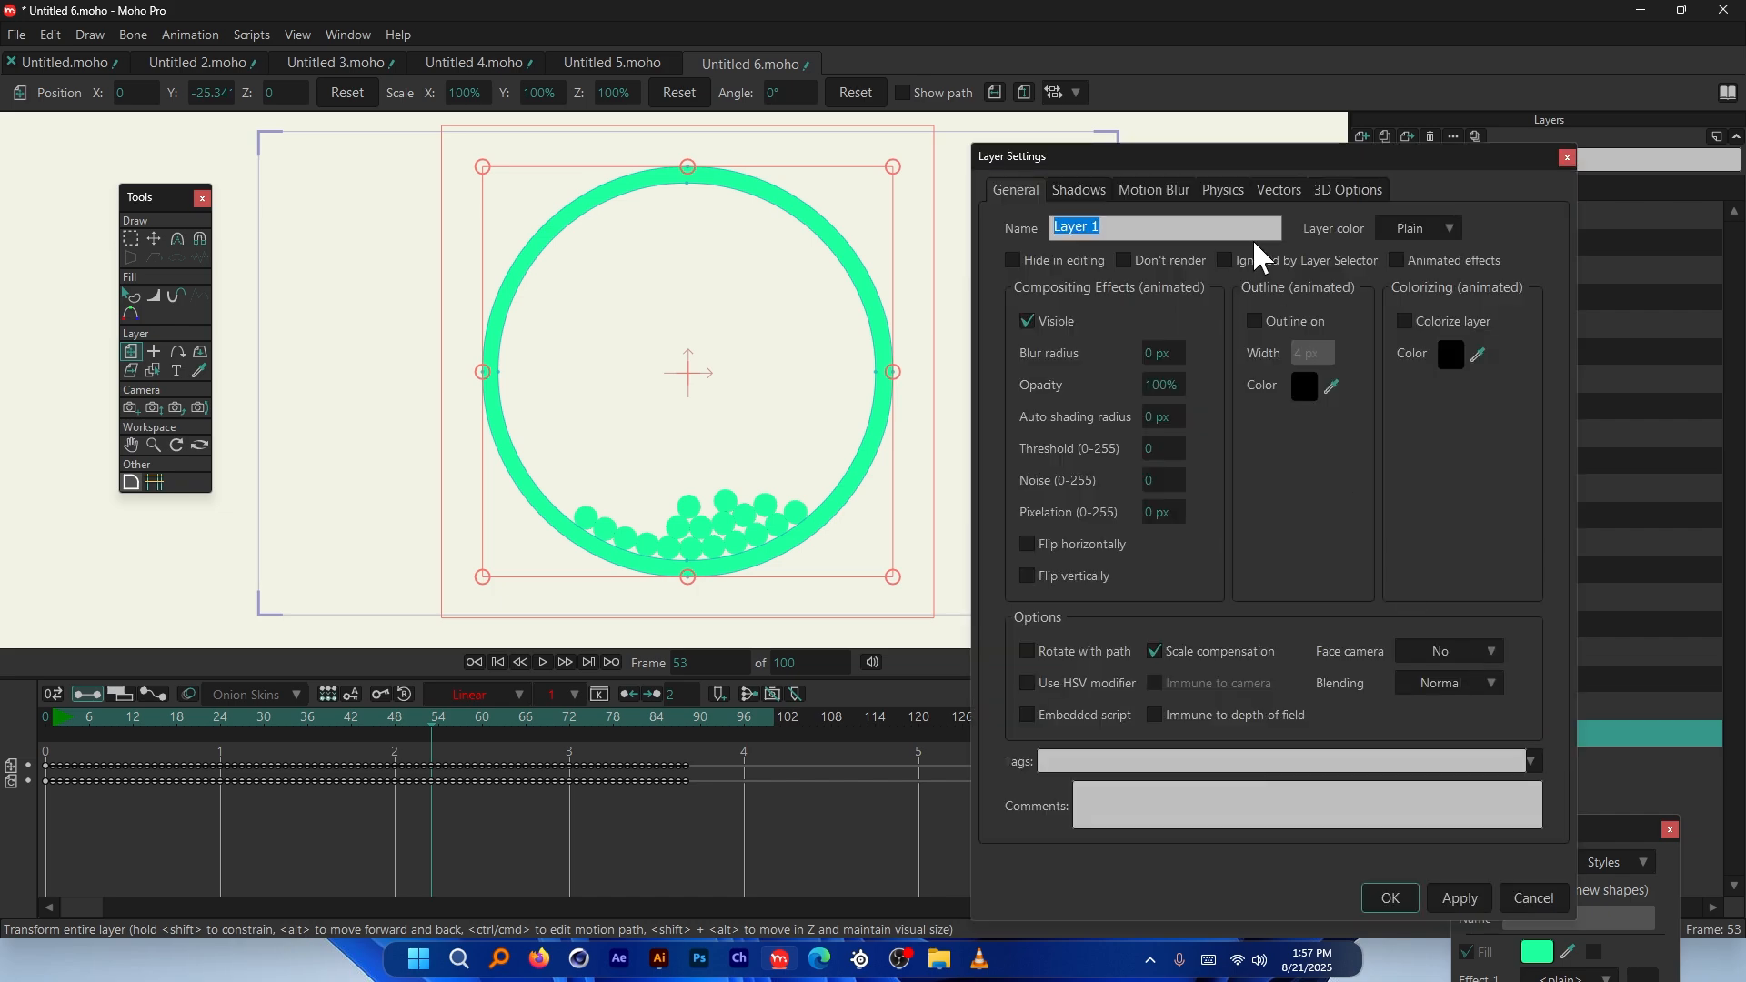
{"action": "left_click", "coordinate": [1233, 180]}
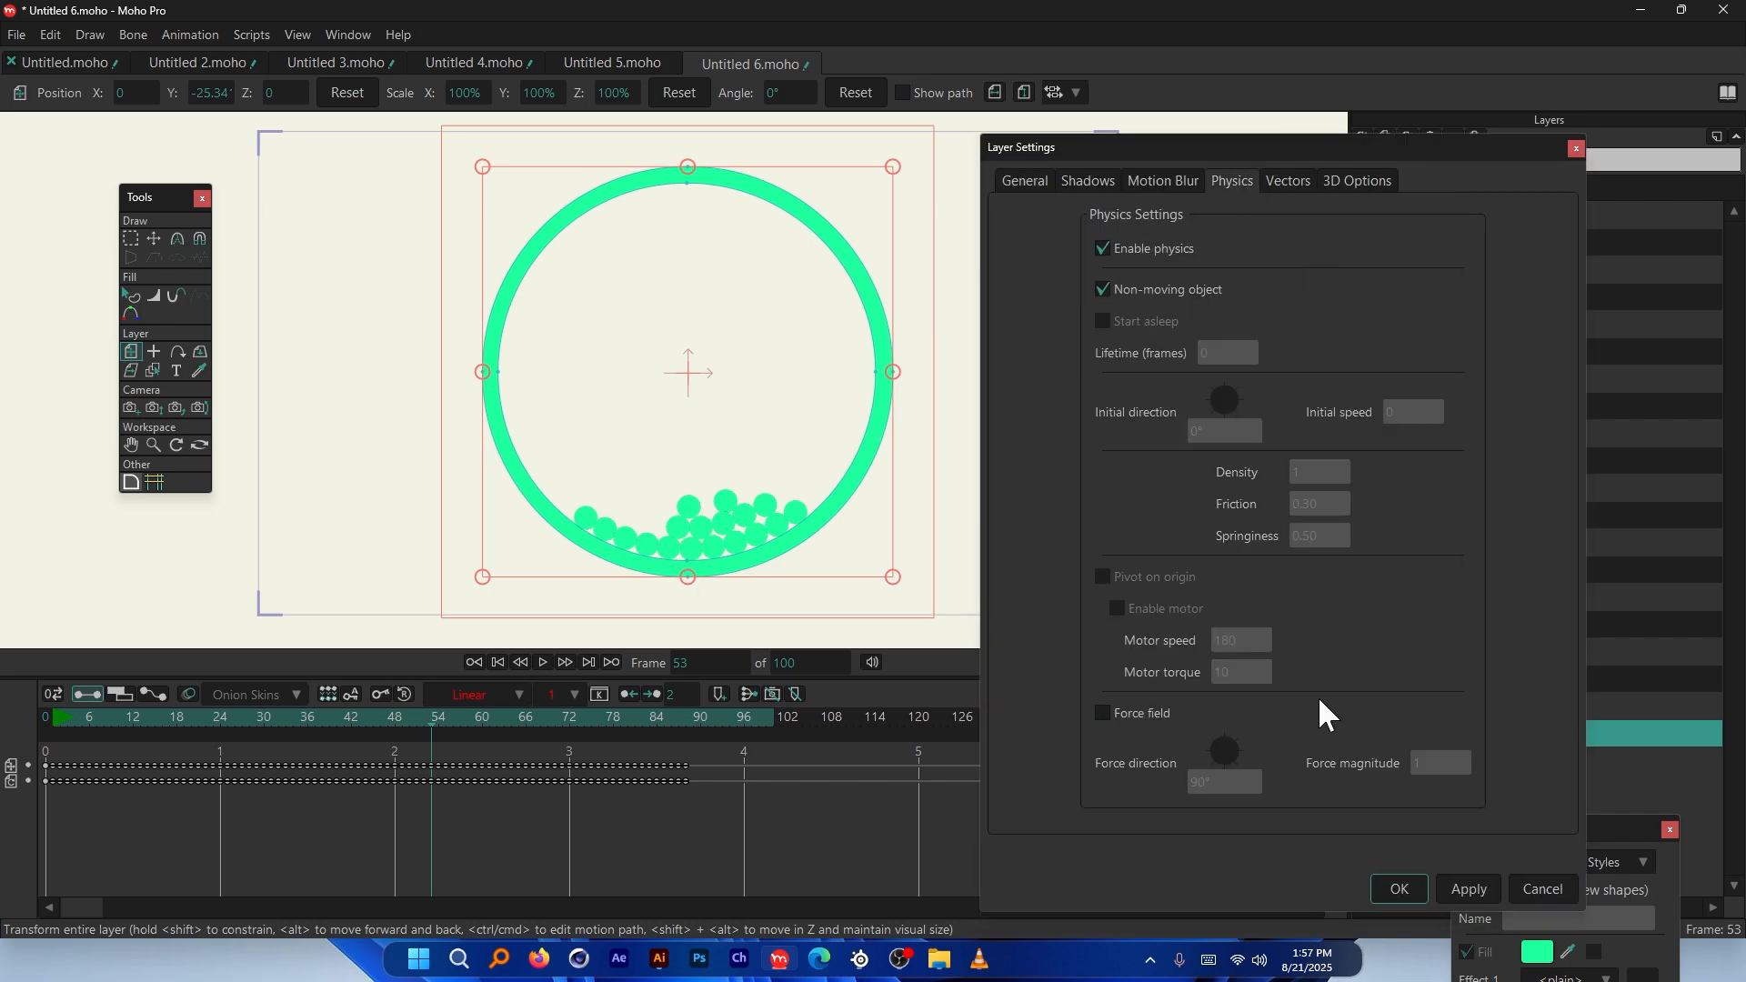
{"action": "left_click", "coordinate": [1104, 289]}
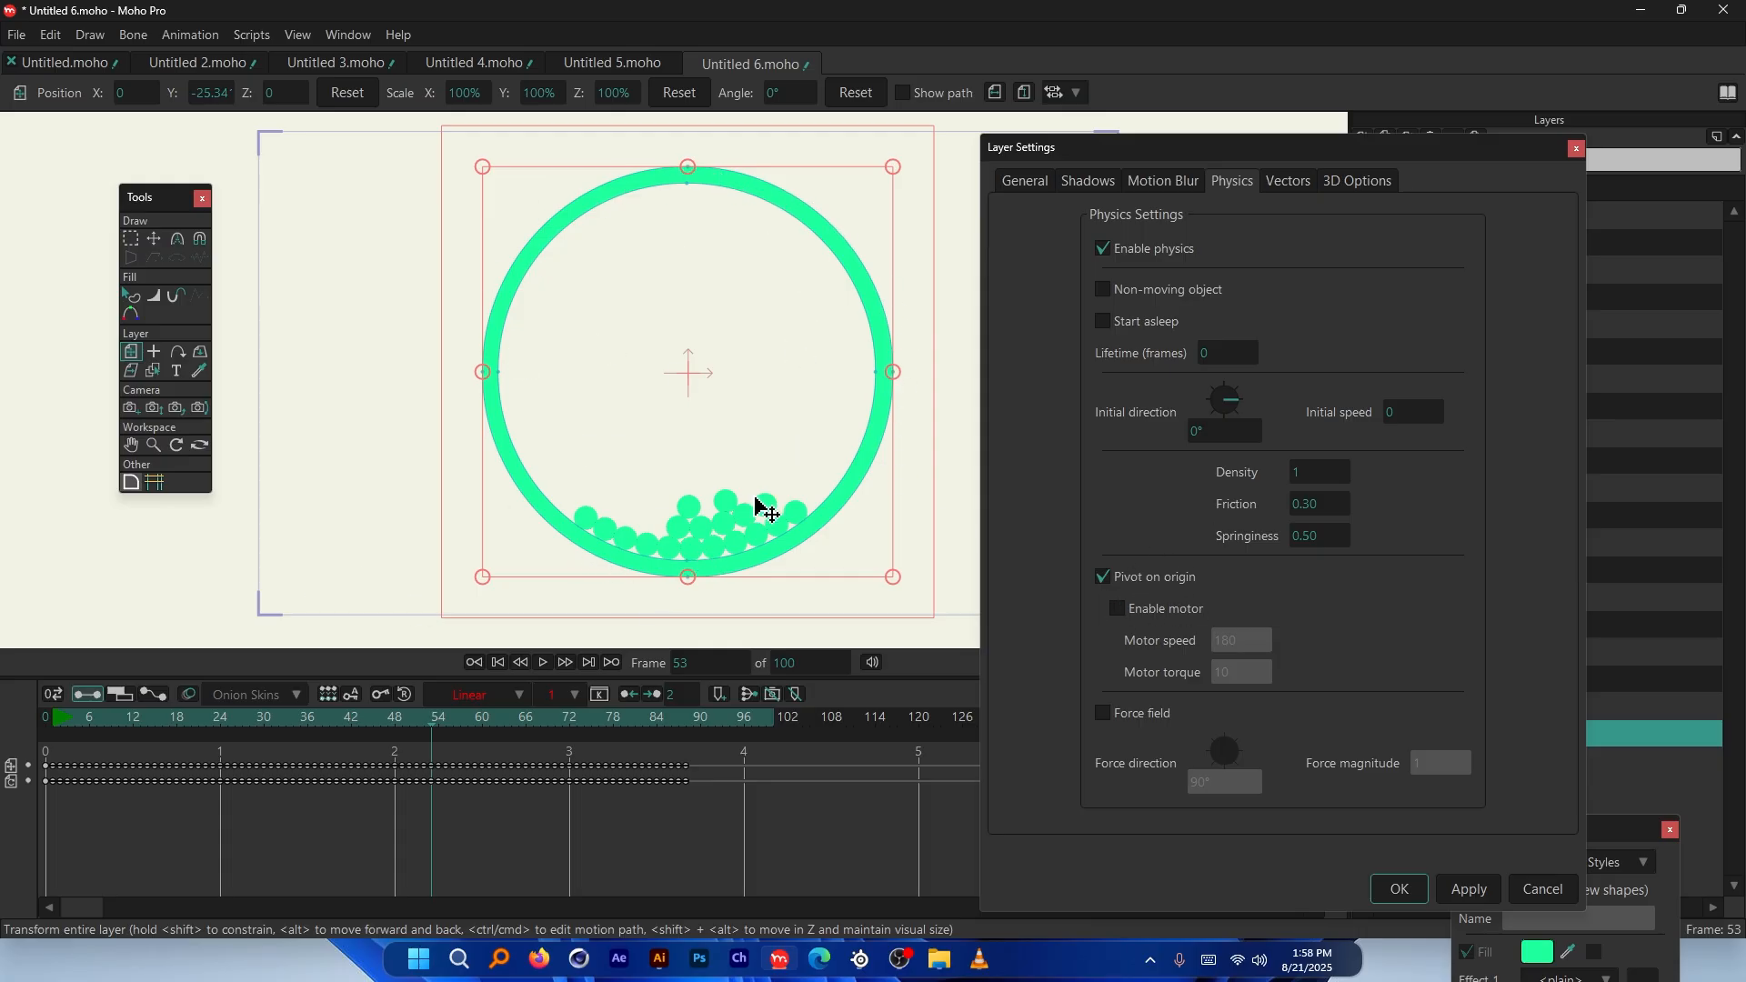
{"action": "left_click", "coordinate": [1399, 889]}
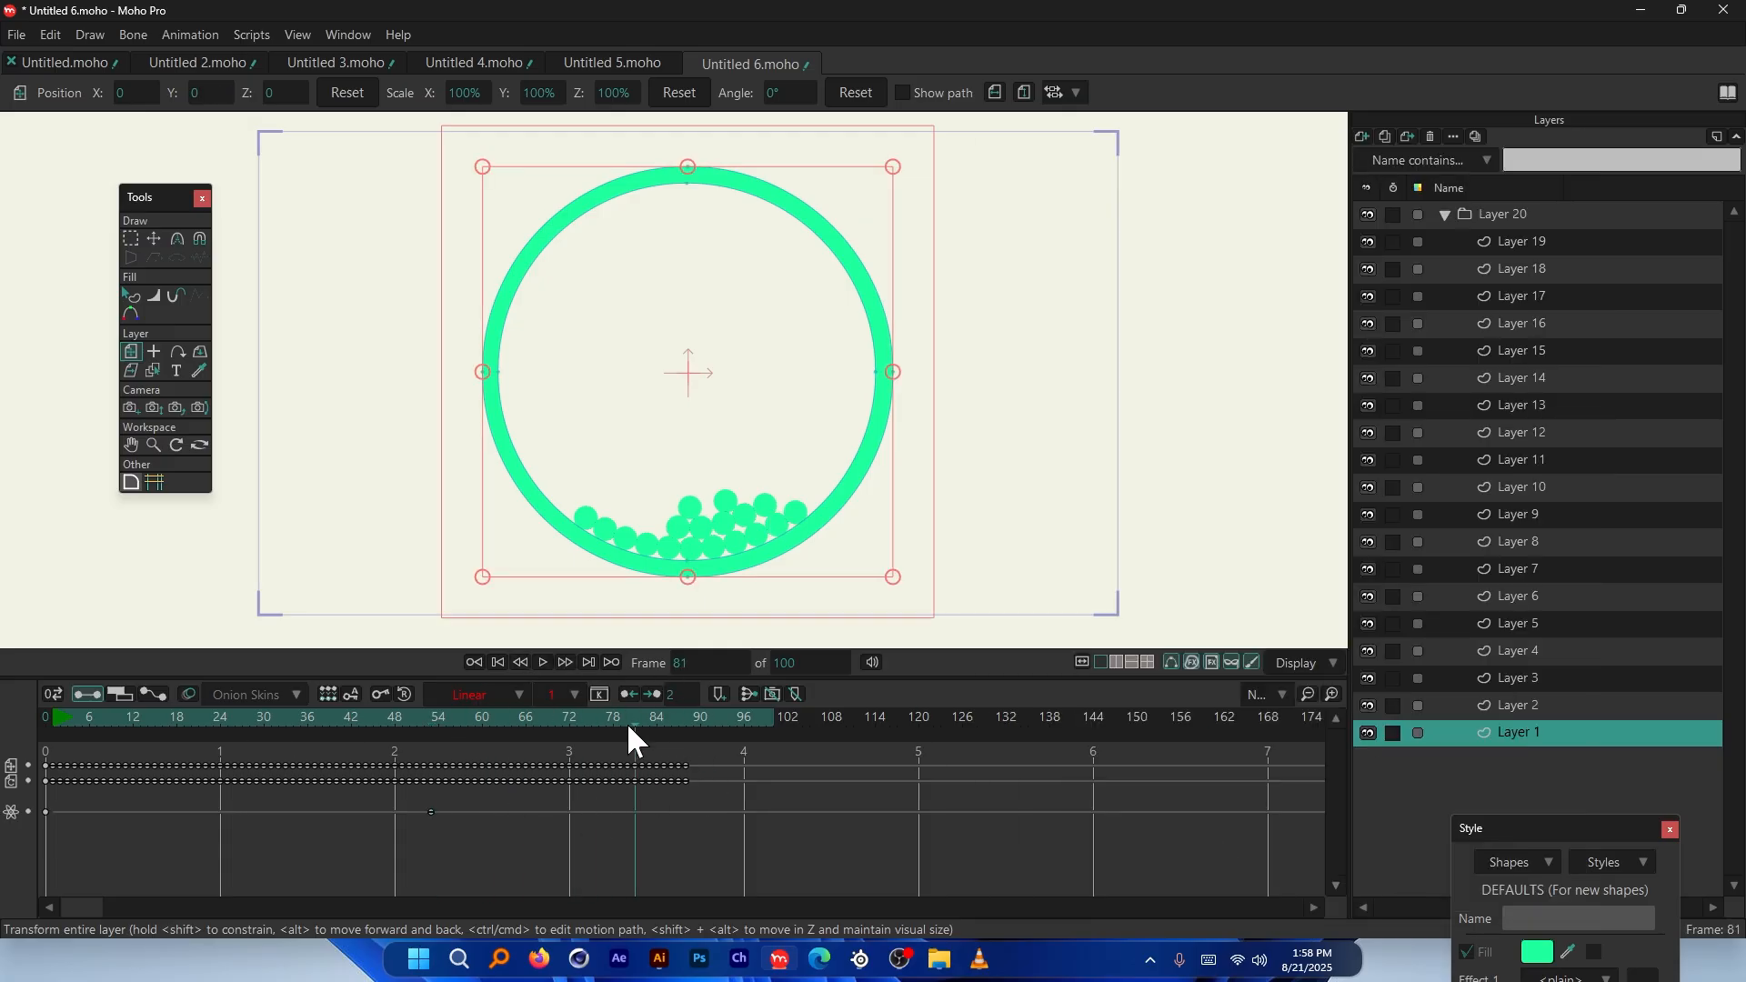
Delete the ring's 19.8° rotation keyframe at frame 53
{"action": "left_click", "coordinate": [42, 717]}
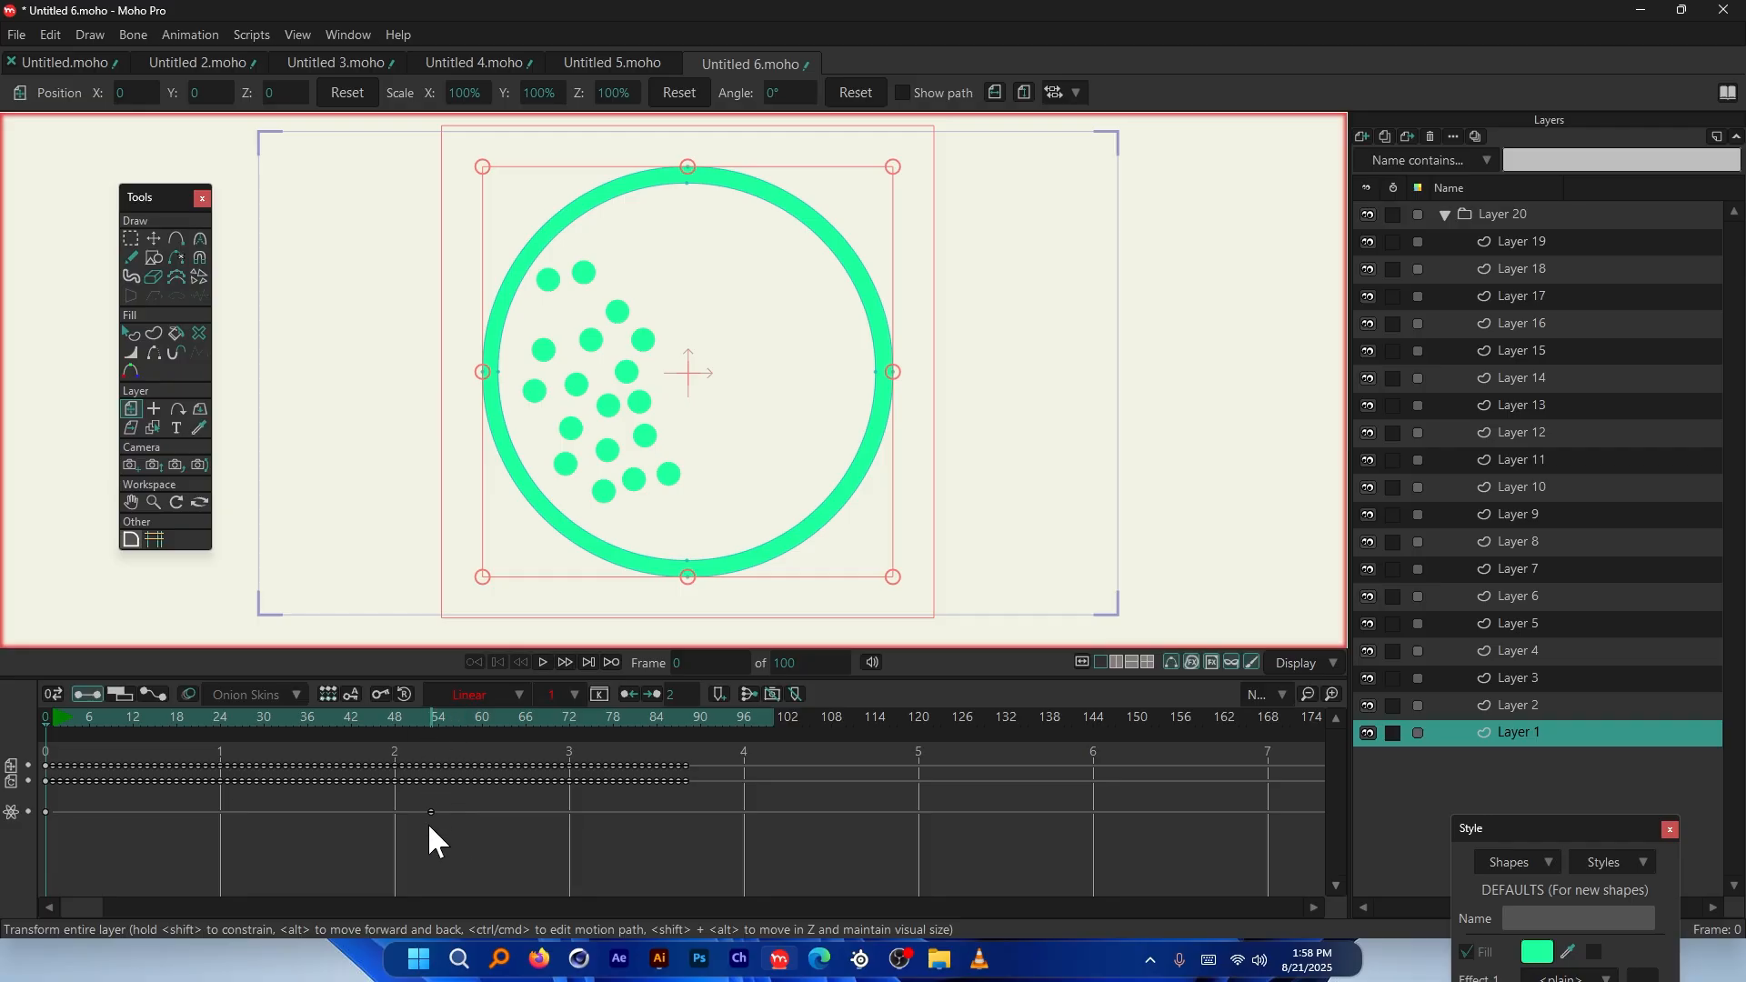
{"action": "left_click", "coordinate": [432, 717]}
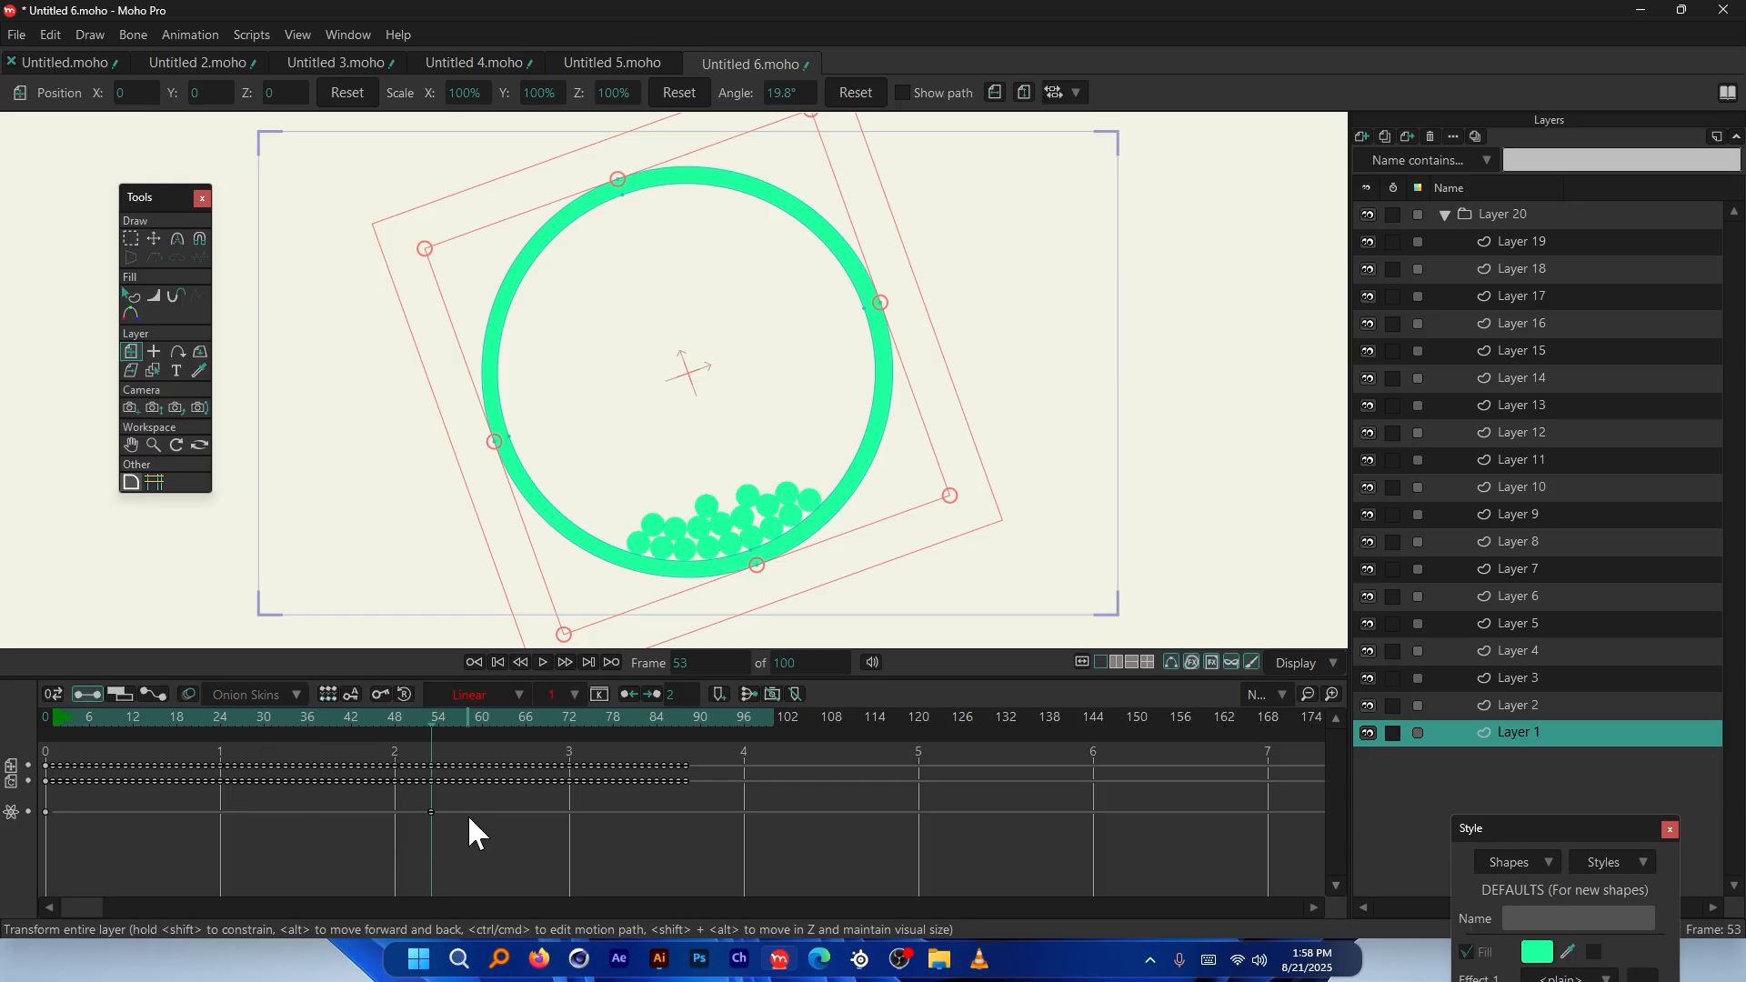
{"action": "left_click_drag", "start_coordinate": [82, 806], "coordinate": [72, 809]}
{"action": "left_click_drag", "start_coordinate": [486, 805], "coordinate": [88, 848]}
{"action": "key", "text": "Delete"}
At frame 0, reopen Layer 1's physics settings and confirm them with OK
{"action": "left_click", "coordinate": [45, 718]}
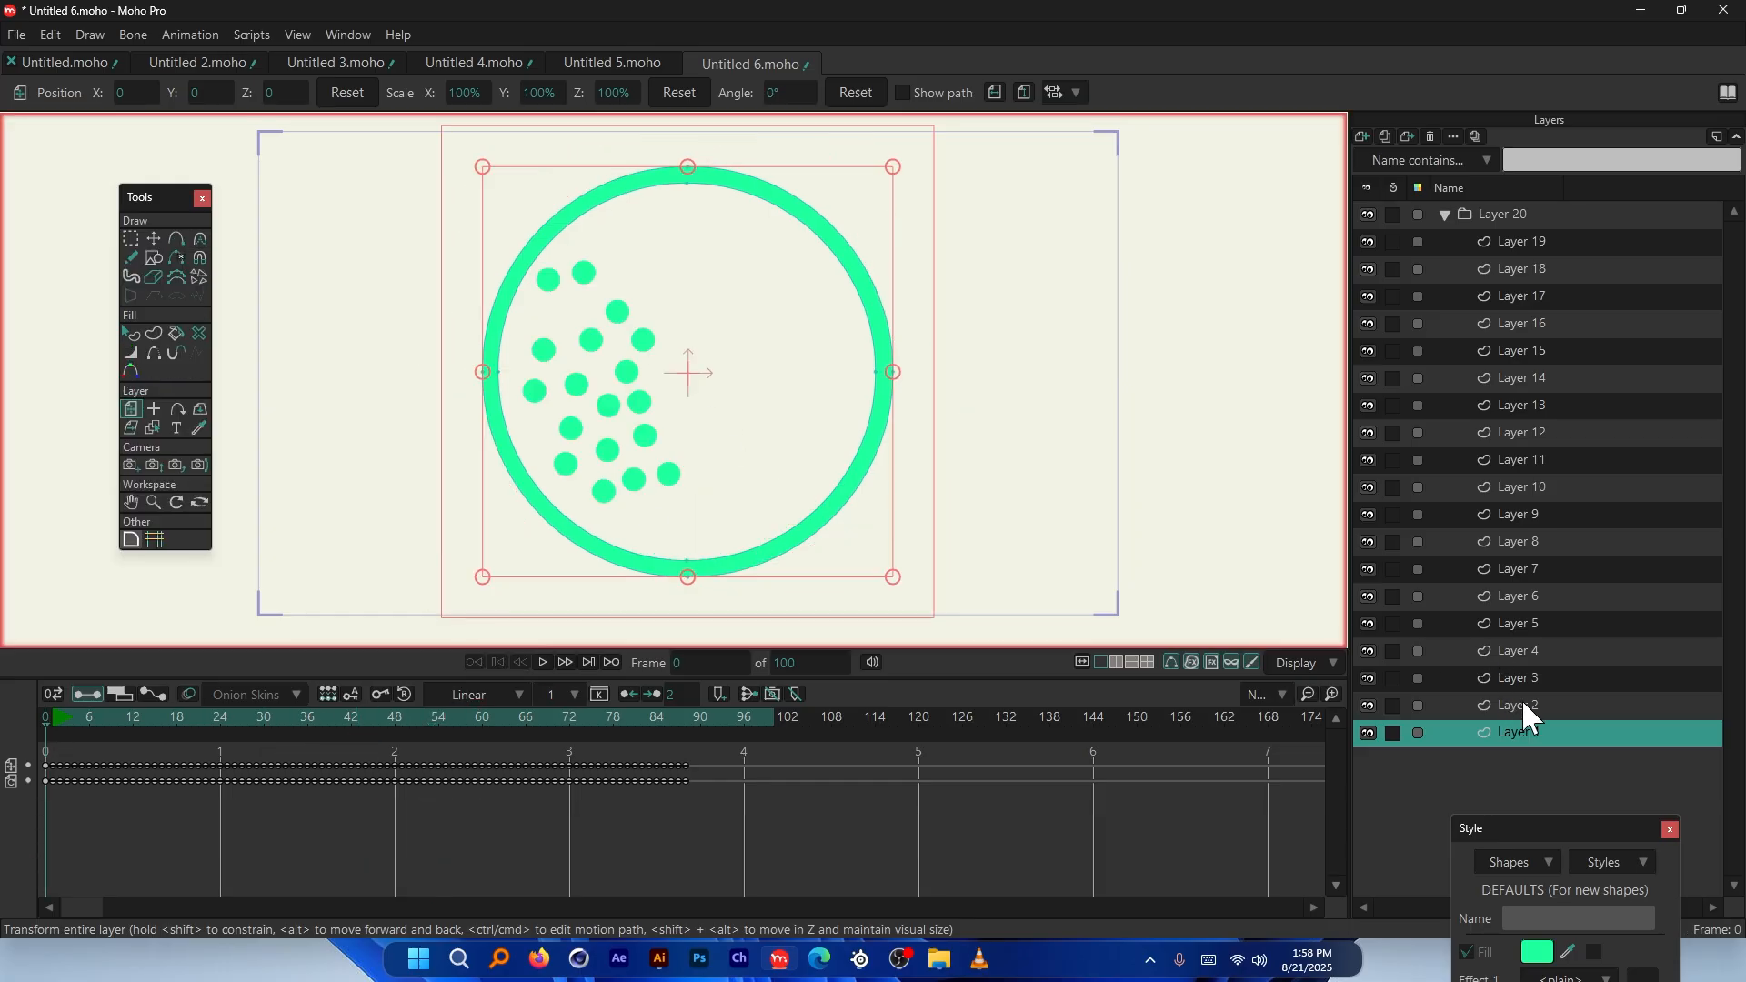
{"action": "double_click", "coordinate": [1531, 733]}
{"action": "left_click", "coordinate": [1232, 180]}
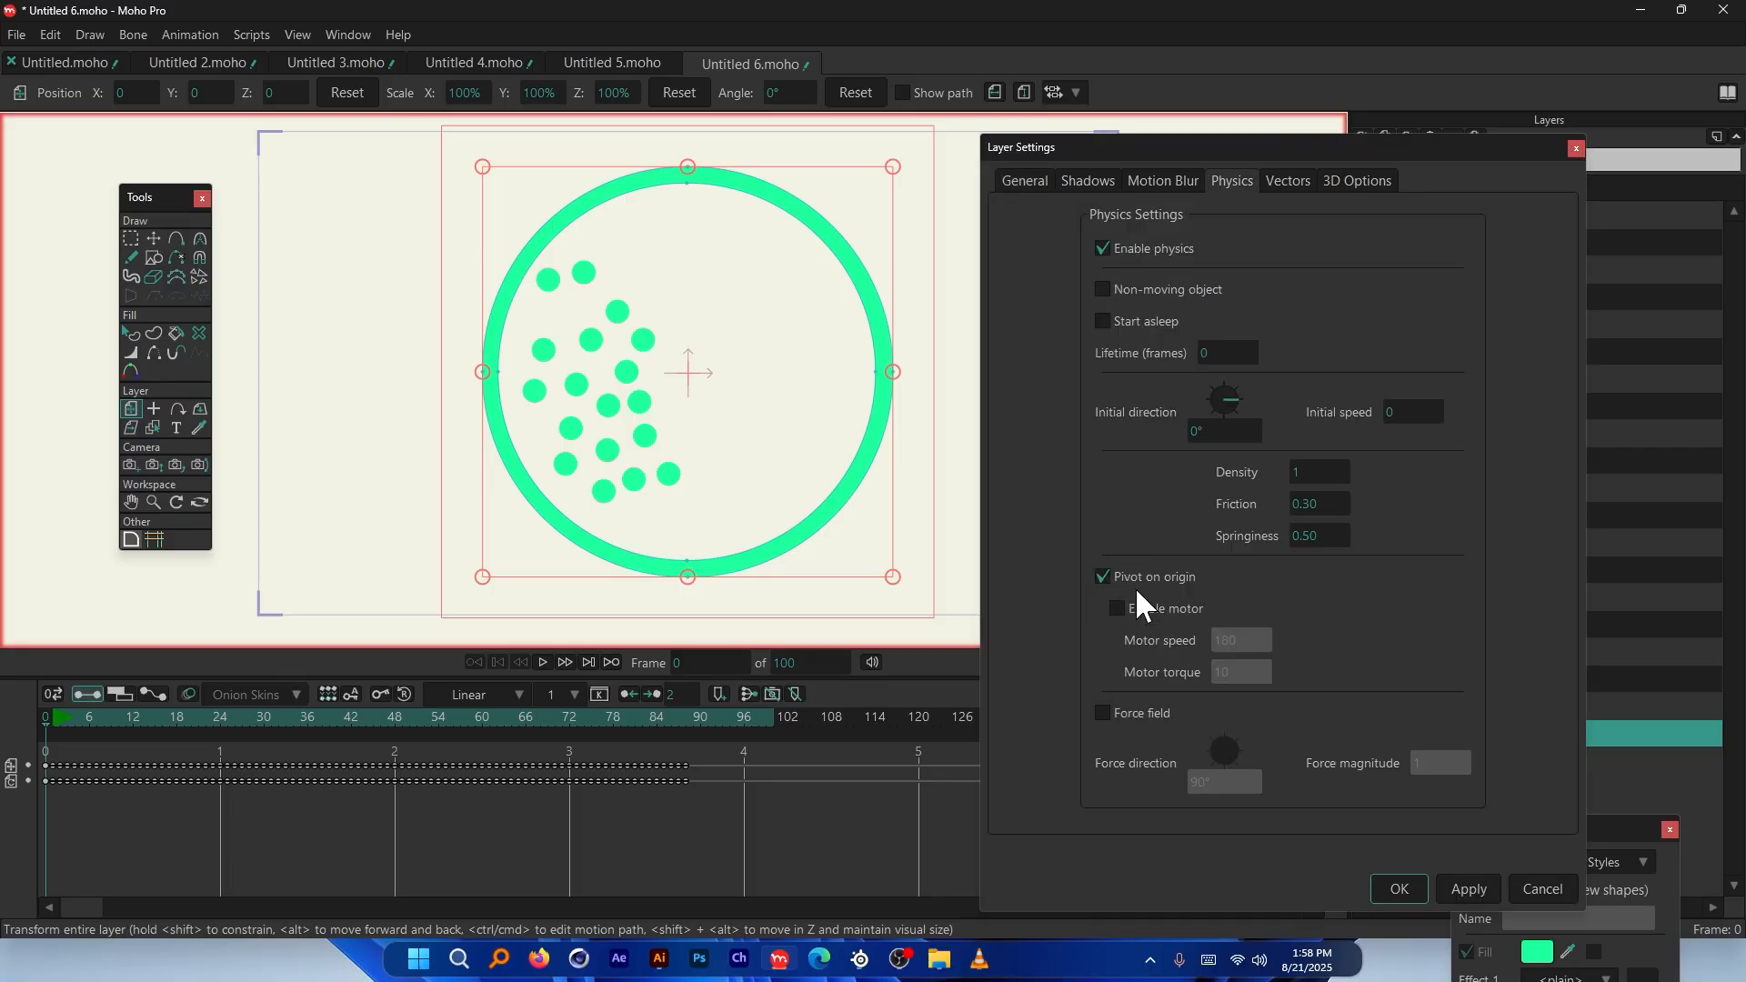
{"action": "left_click", "coordinate": [1398, 888]}
Preview the ring tipping about 18.7°, rewind to frame 0, and select the ring shape
{"action": "key", "text": "space"}
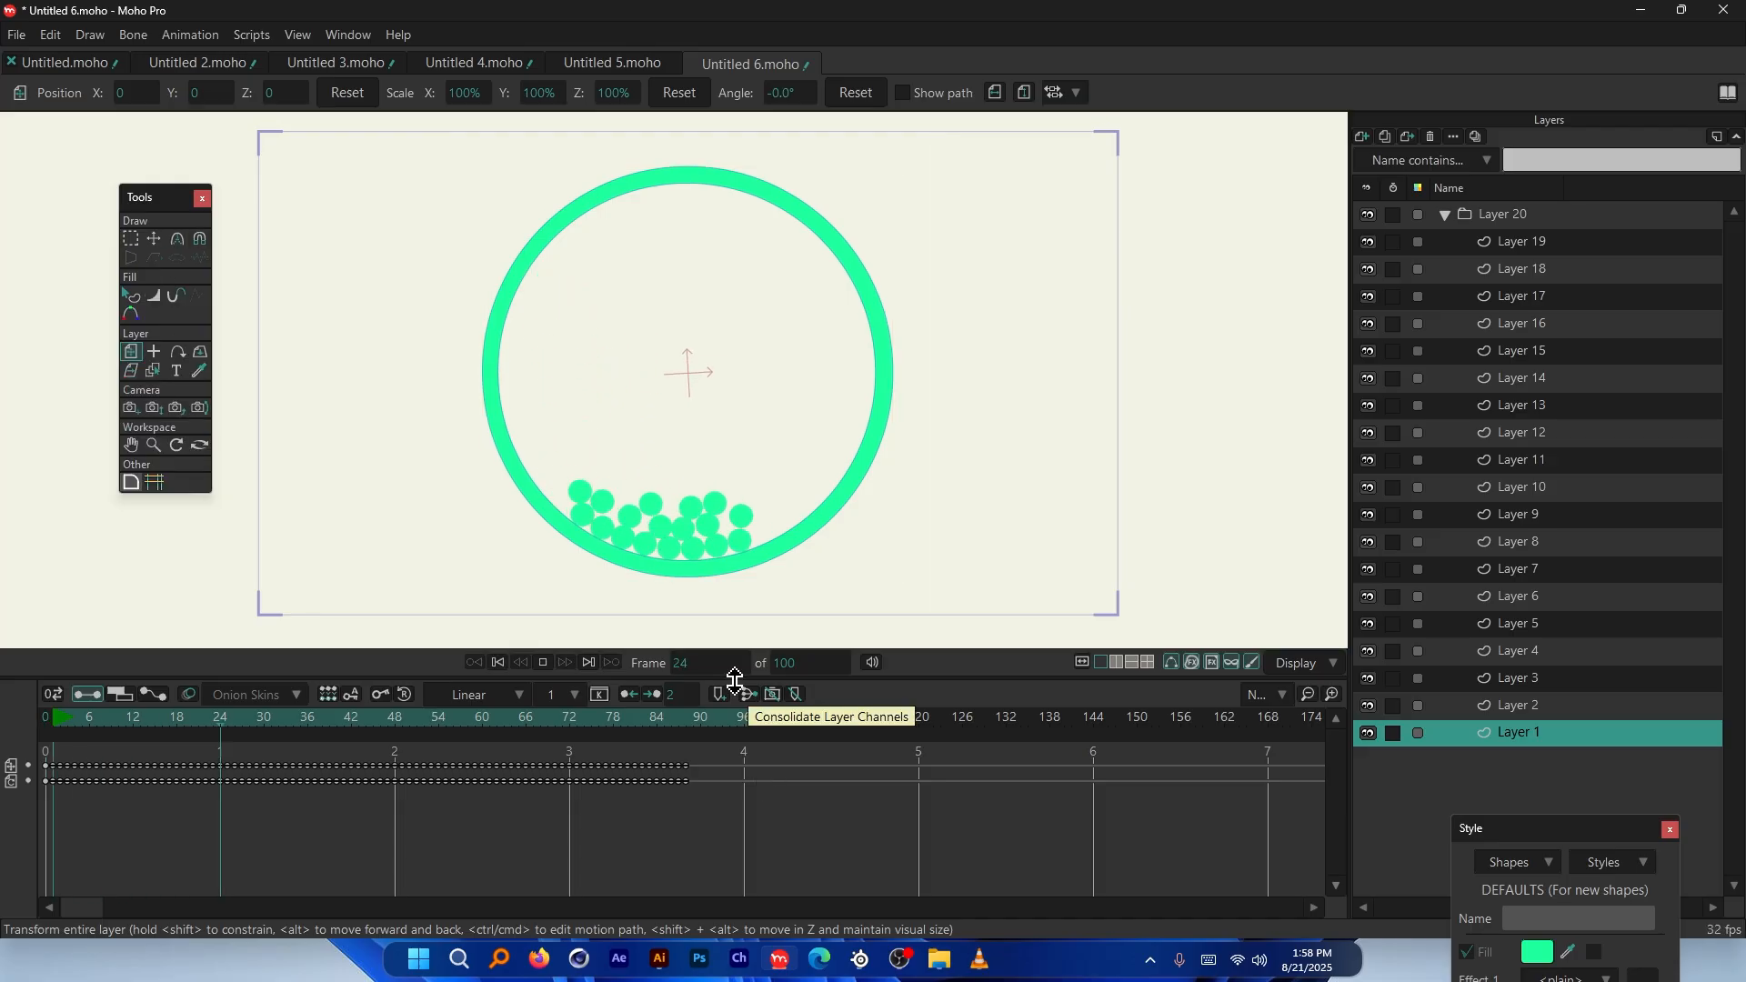
{"action": "key", "text": "space"}
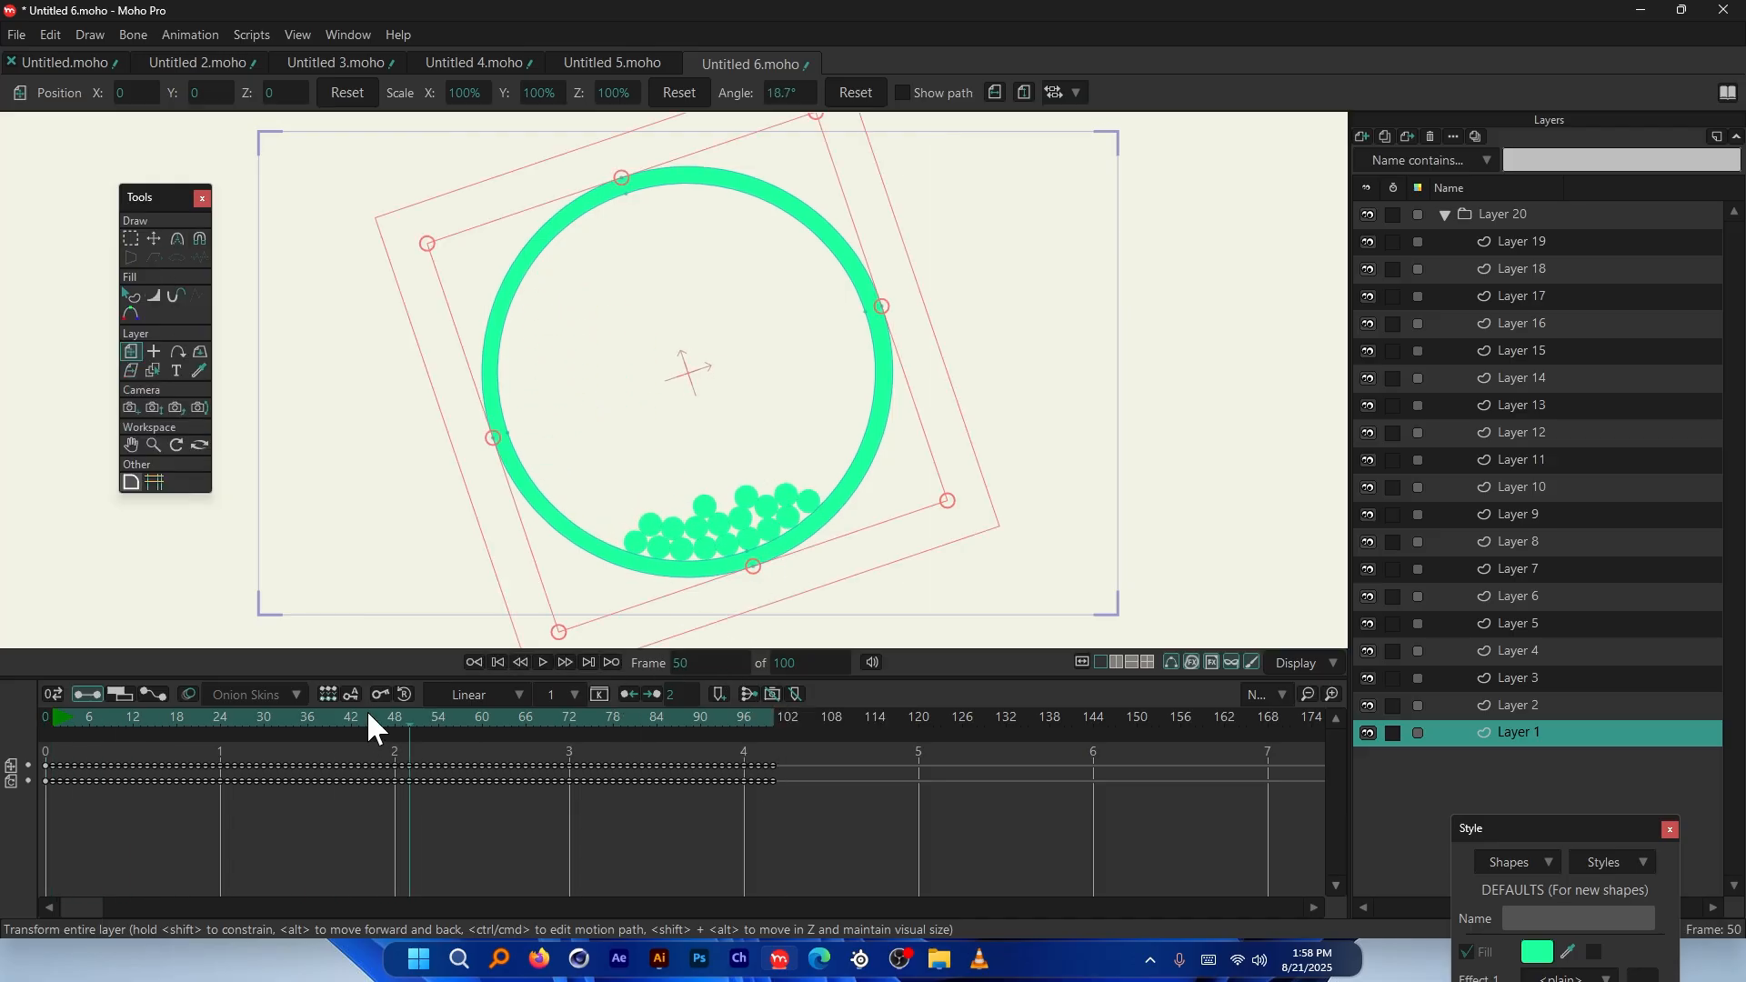
{"action": "left_click_drag", "start_coordinate": [111, 721], "coordinate": [44, 716]}
{"action": "key", "text": "space"}
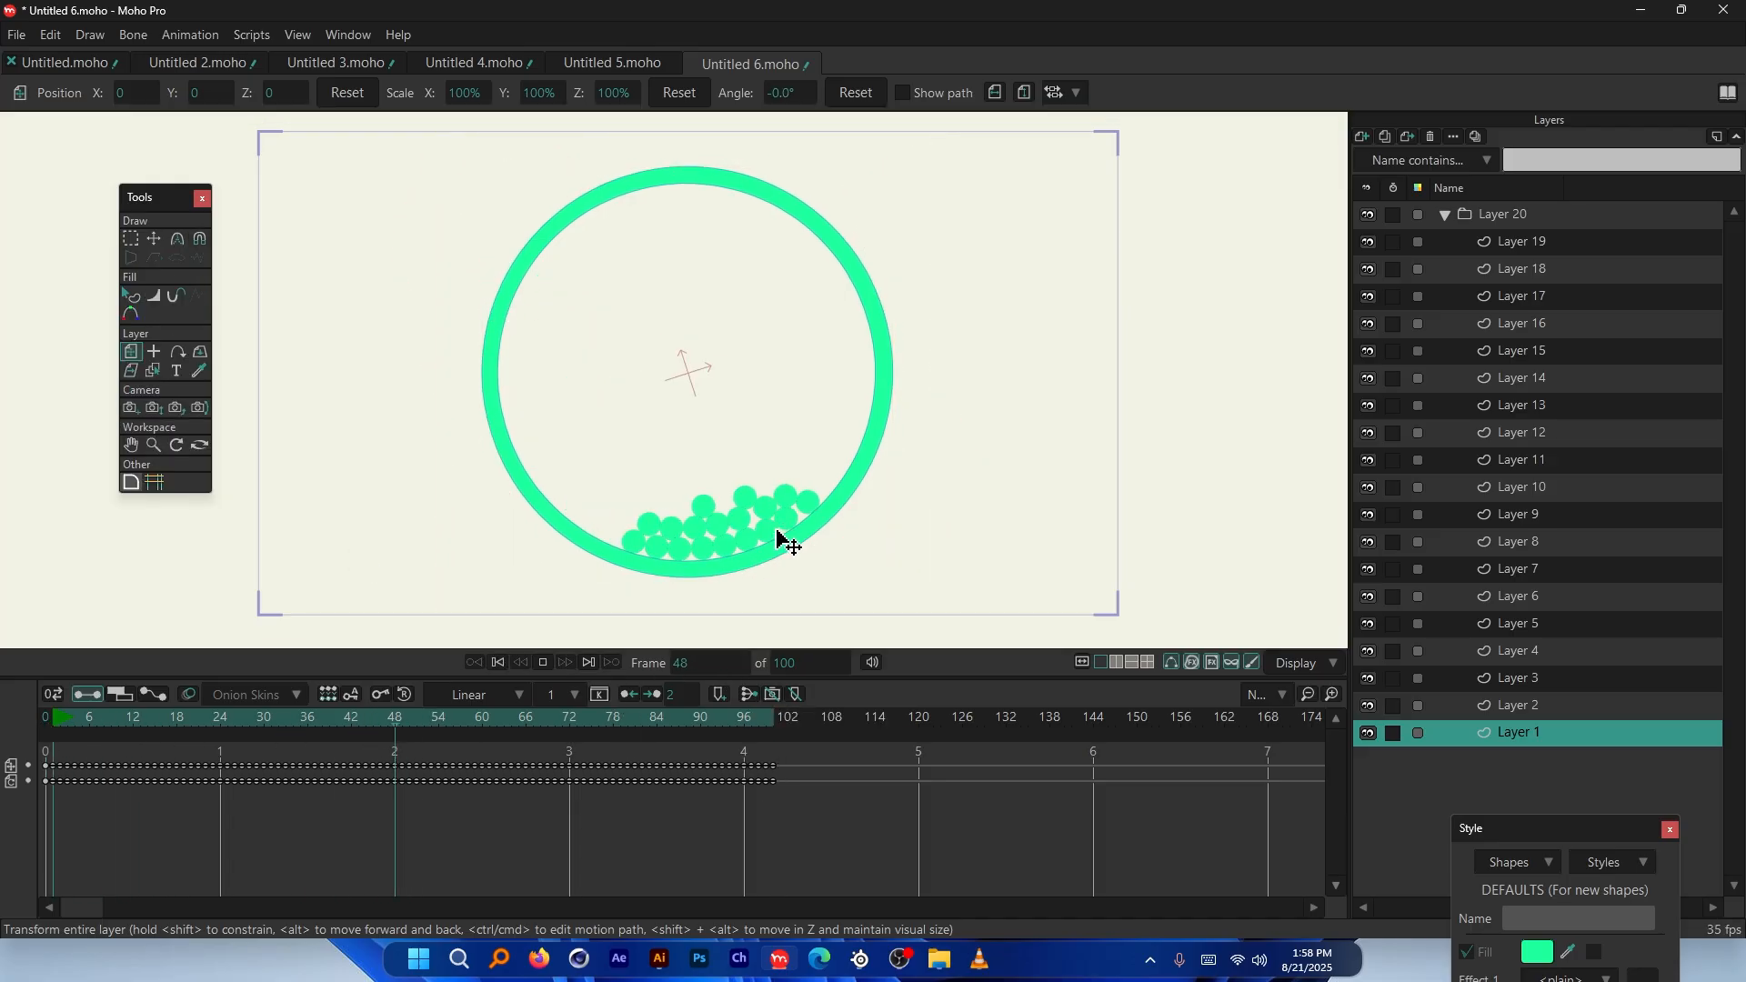
{"action": "left_click_drag", "start_coordinate": [586, 717], "coordinate": [45, 732]}
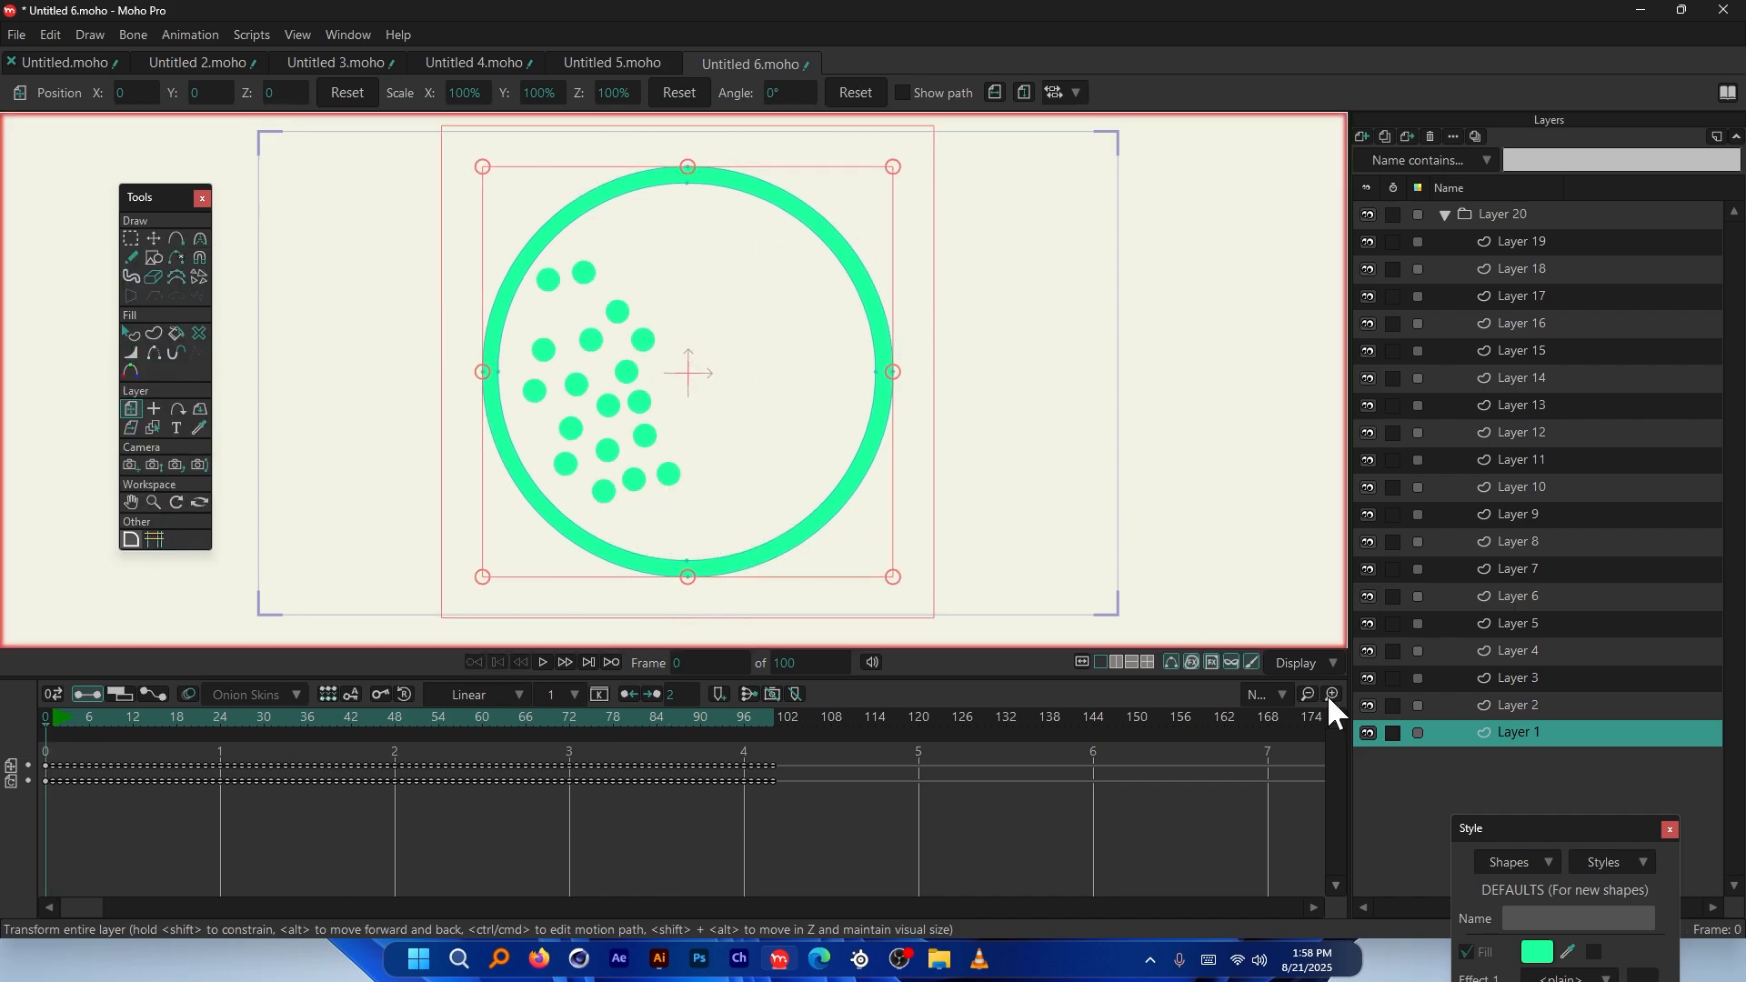
{"action": "left_click", "coordinate": [130, 333]}
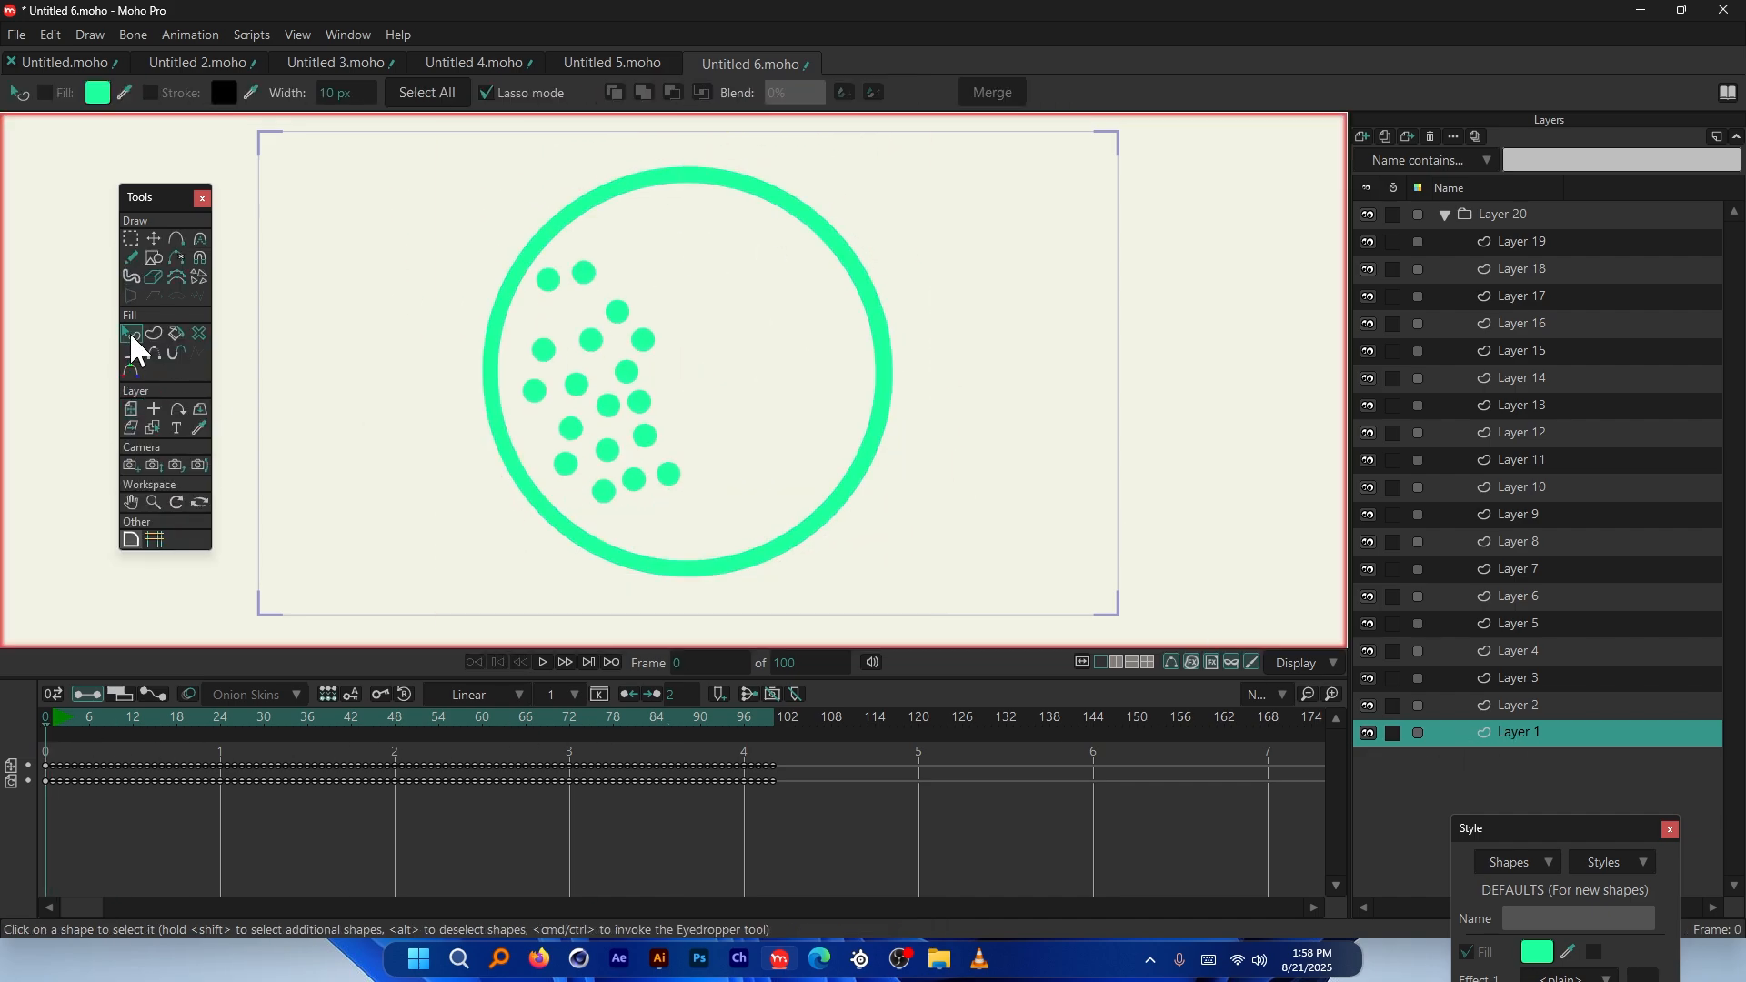
{"action": "left_click", "coordinate": [549, 236]}
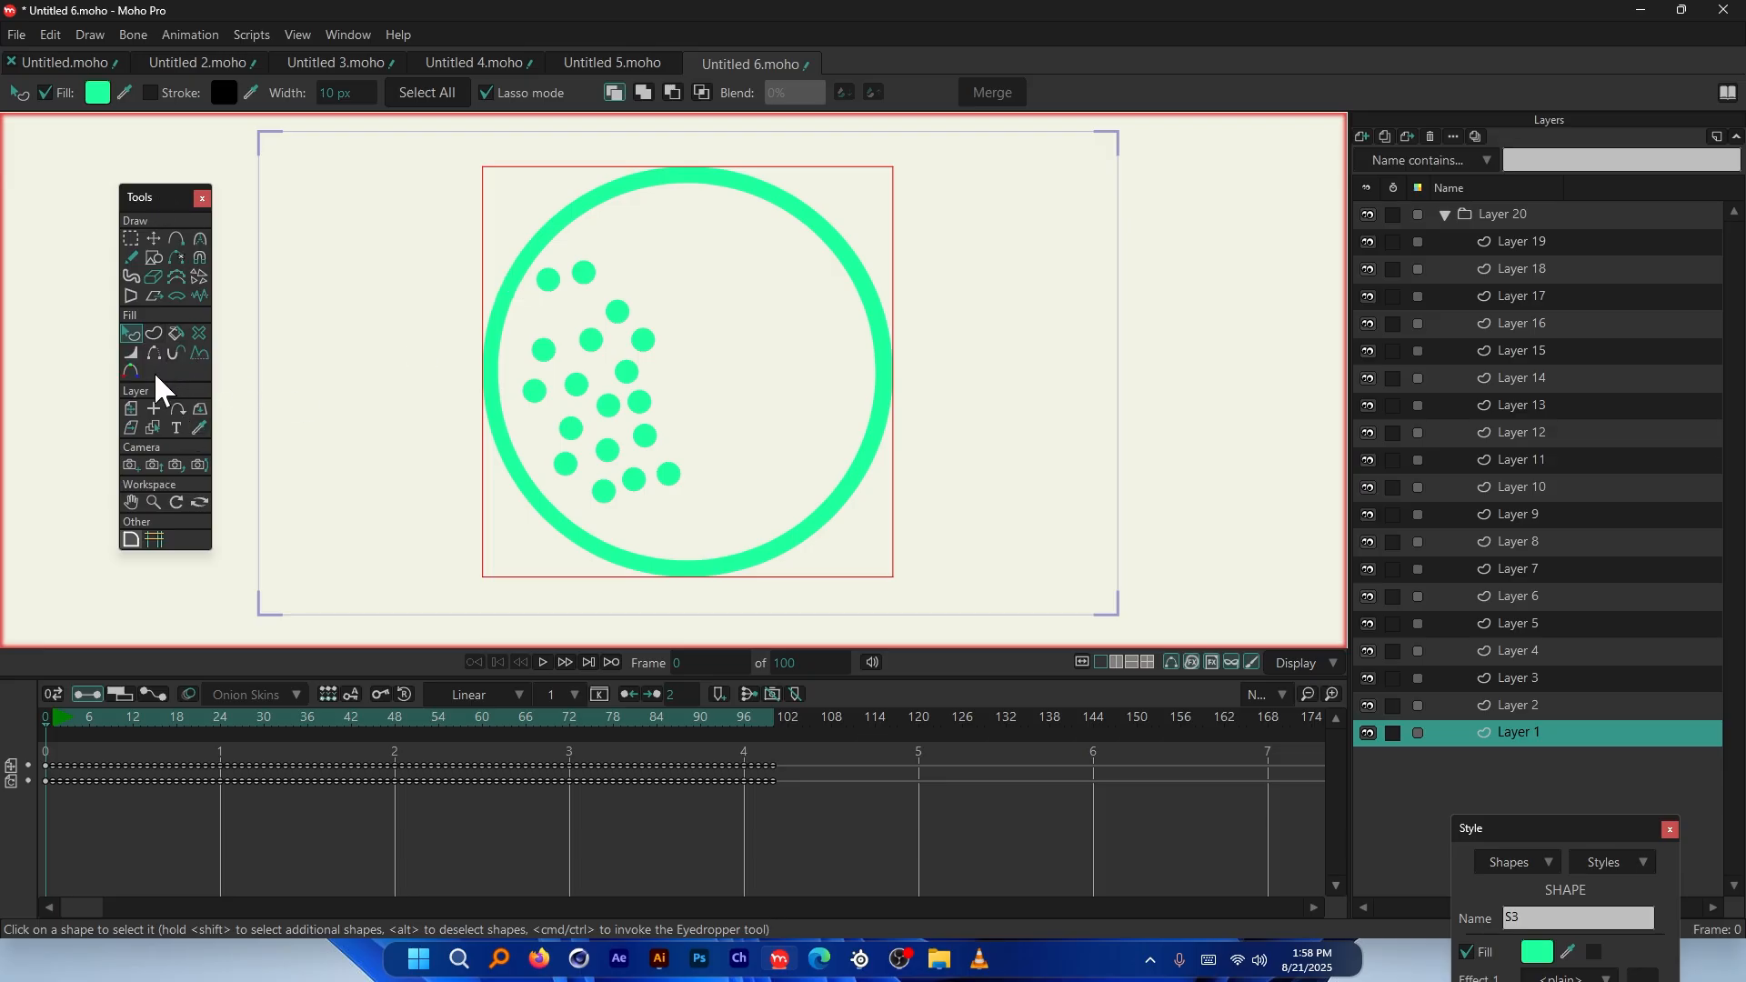
Give the selected ring points a new colour tint and preview it in playback
{"action": "left_click", "coordinate": [129, 371]}
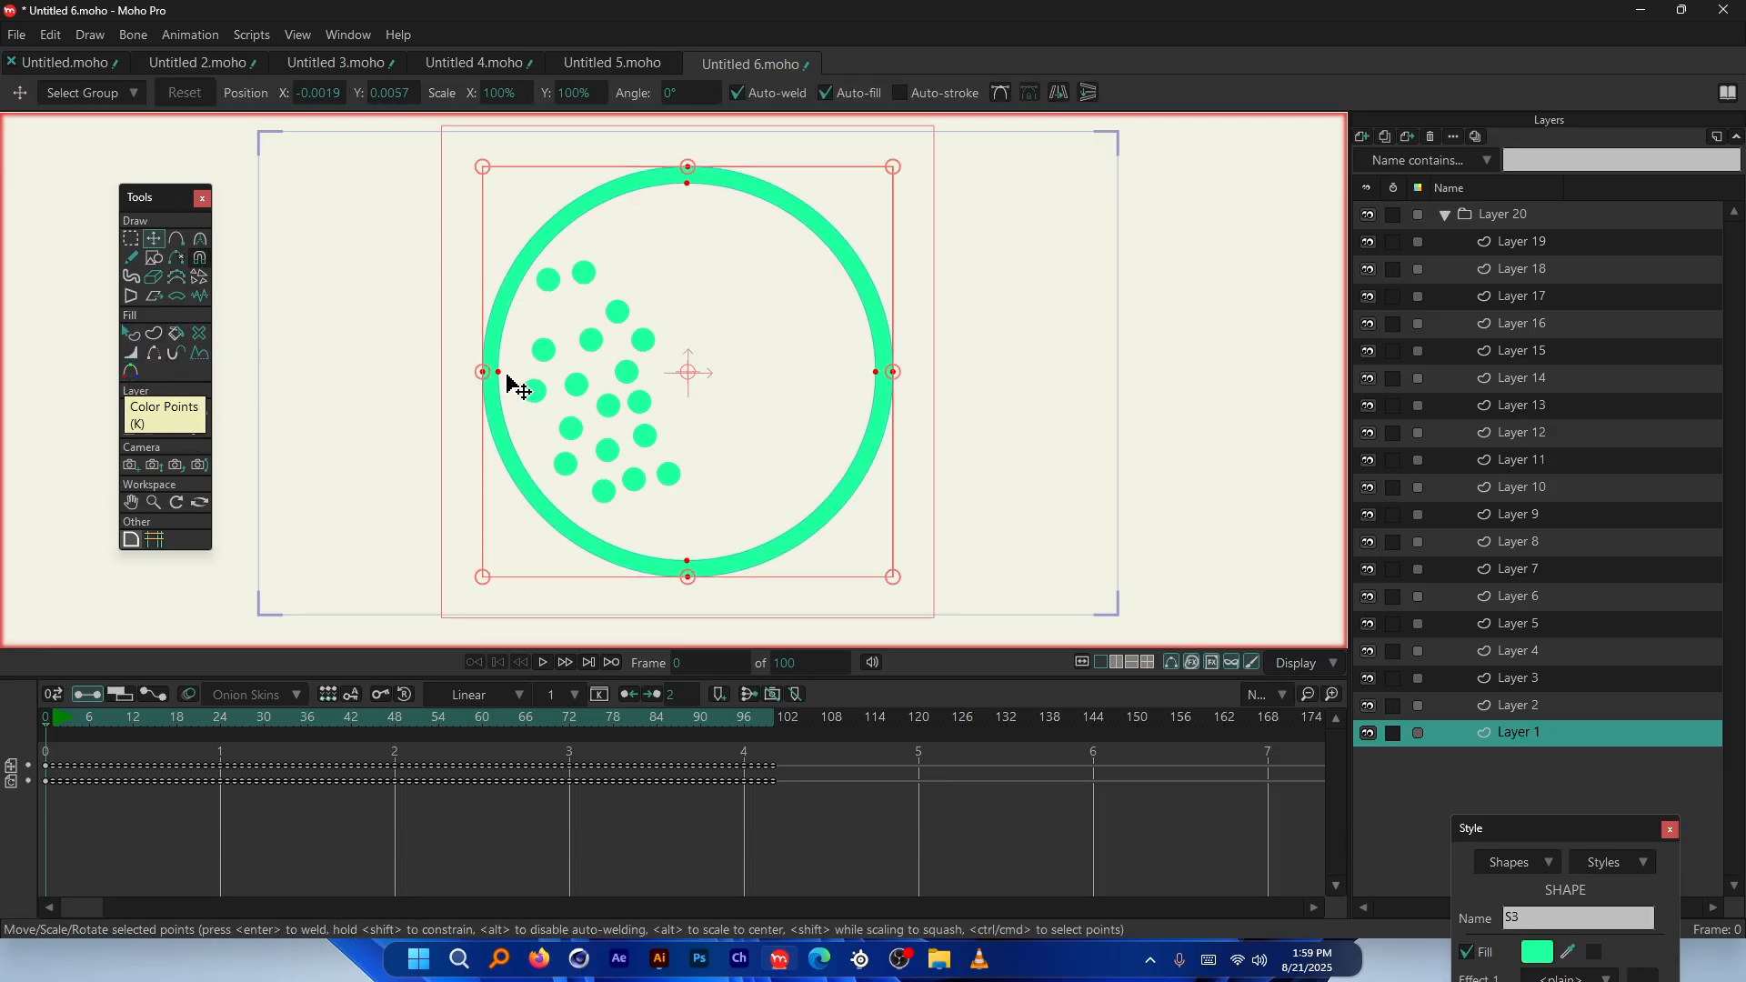
{"action": "key", "text": "t"}
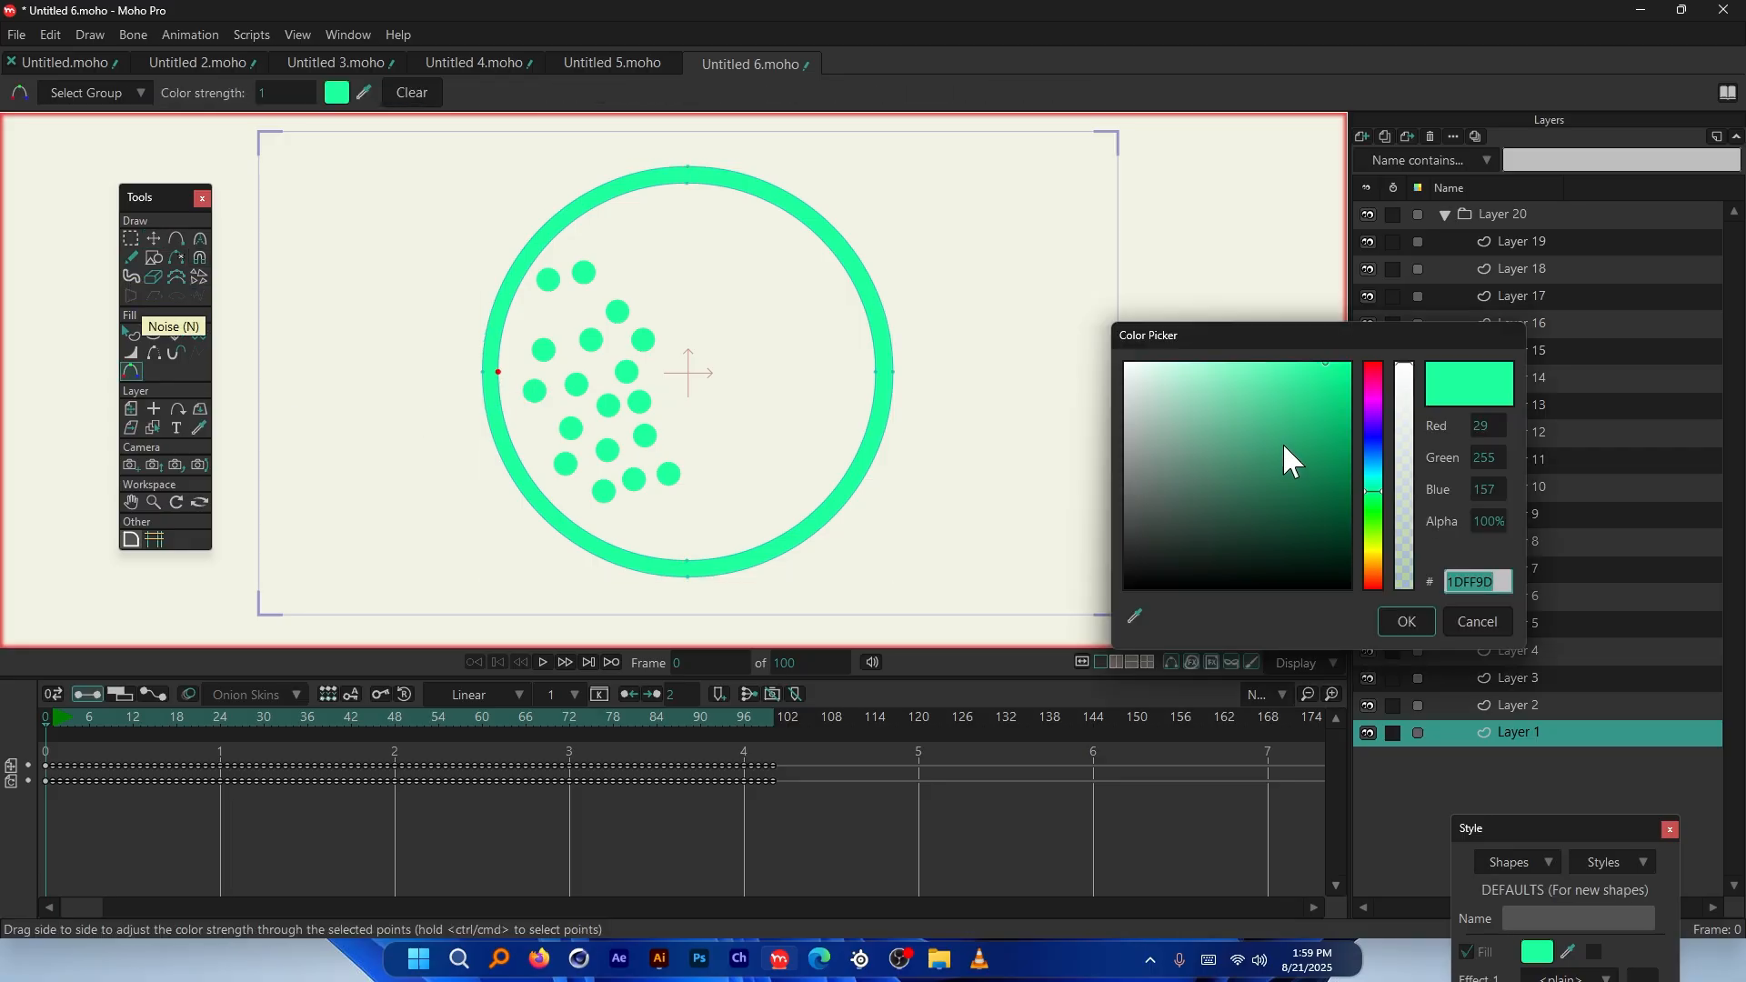
{"action": "left_click", "coordinate": [1370, 411]}
{"action": "left_click_drag", "start_coordinate": [1328, 382], "coordinate": [1344, 335]}
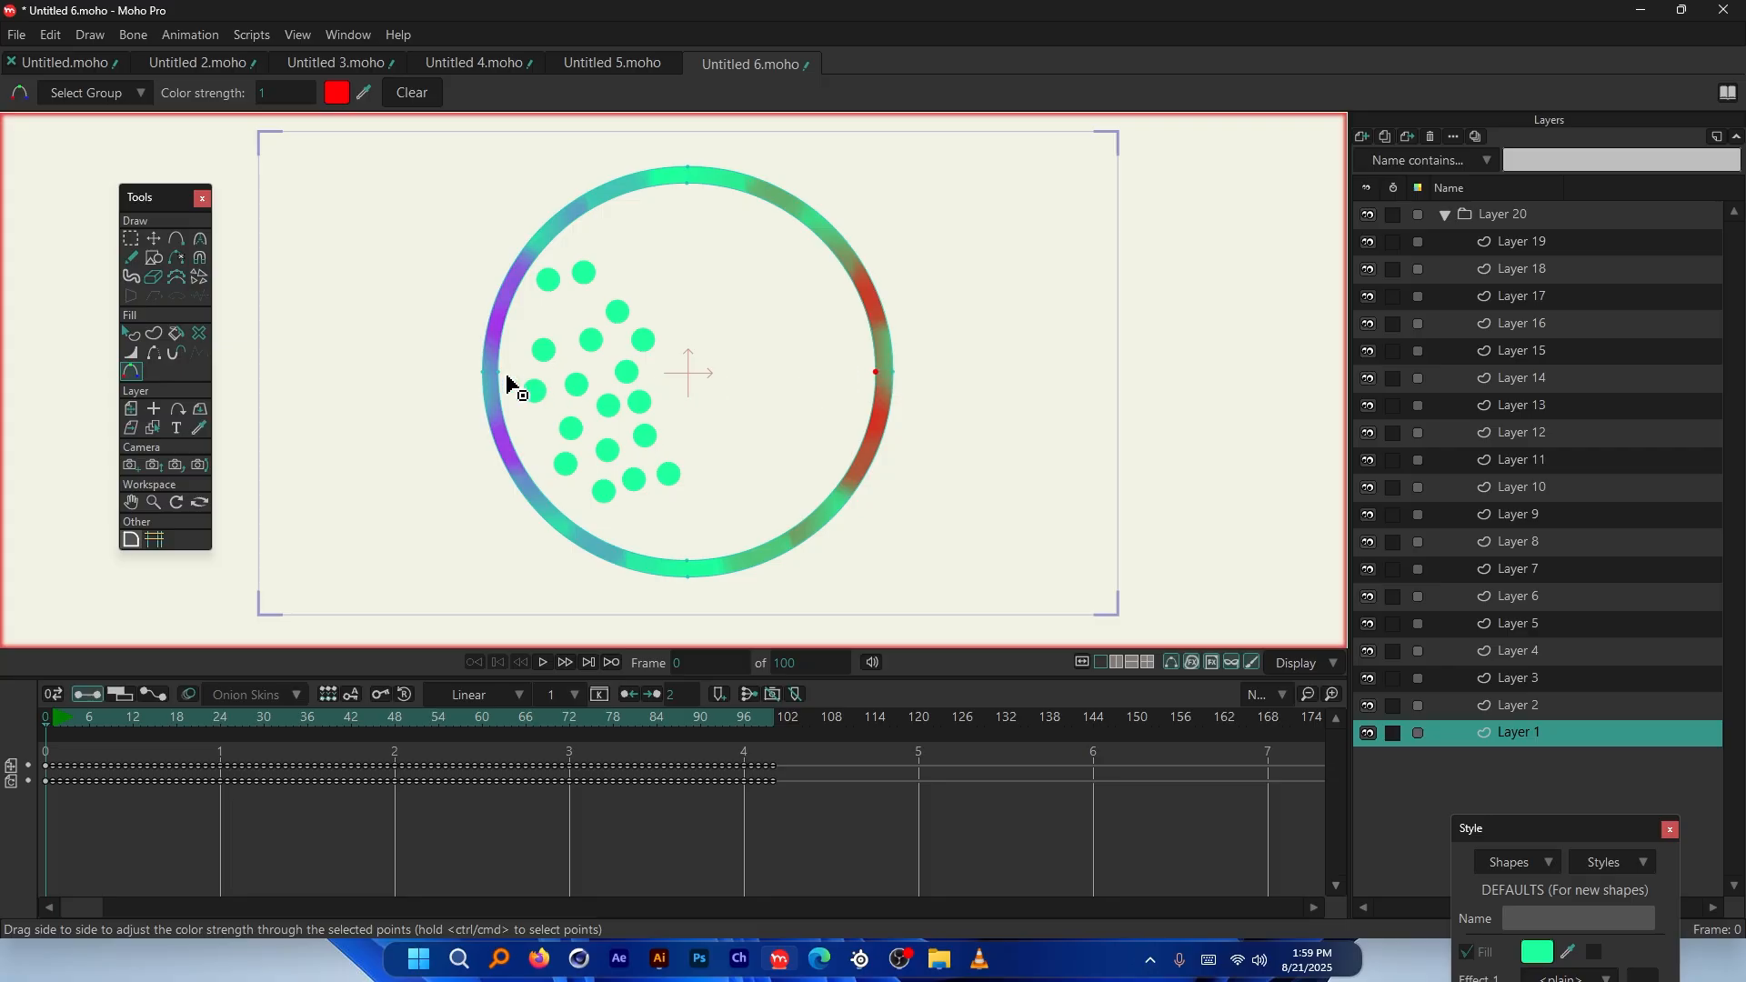
{"action": "key", "text": "space"}
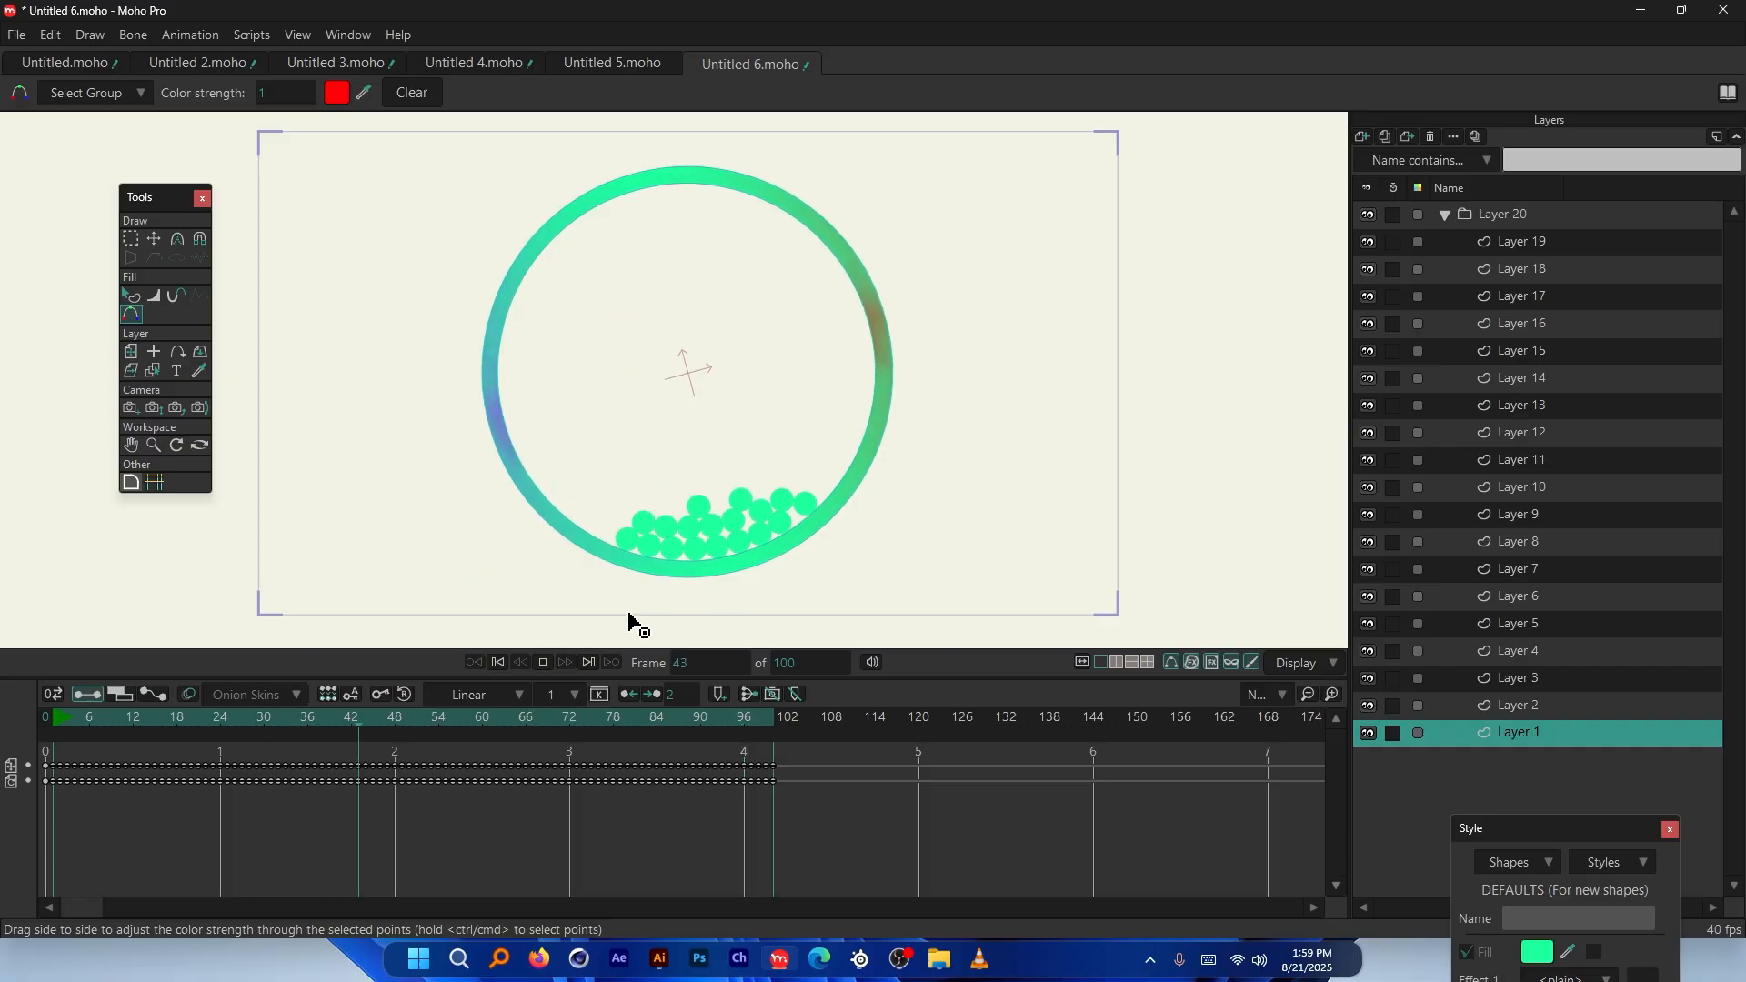
{"action": "key", "text": "space"}
{"action": "left_click_drag", "start_coordinate": [190, 722], "coordinate": [20, 724]}
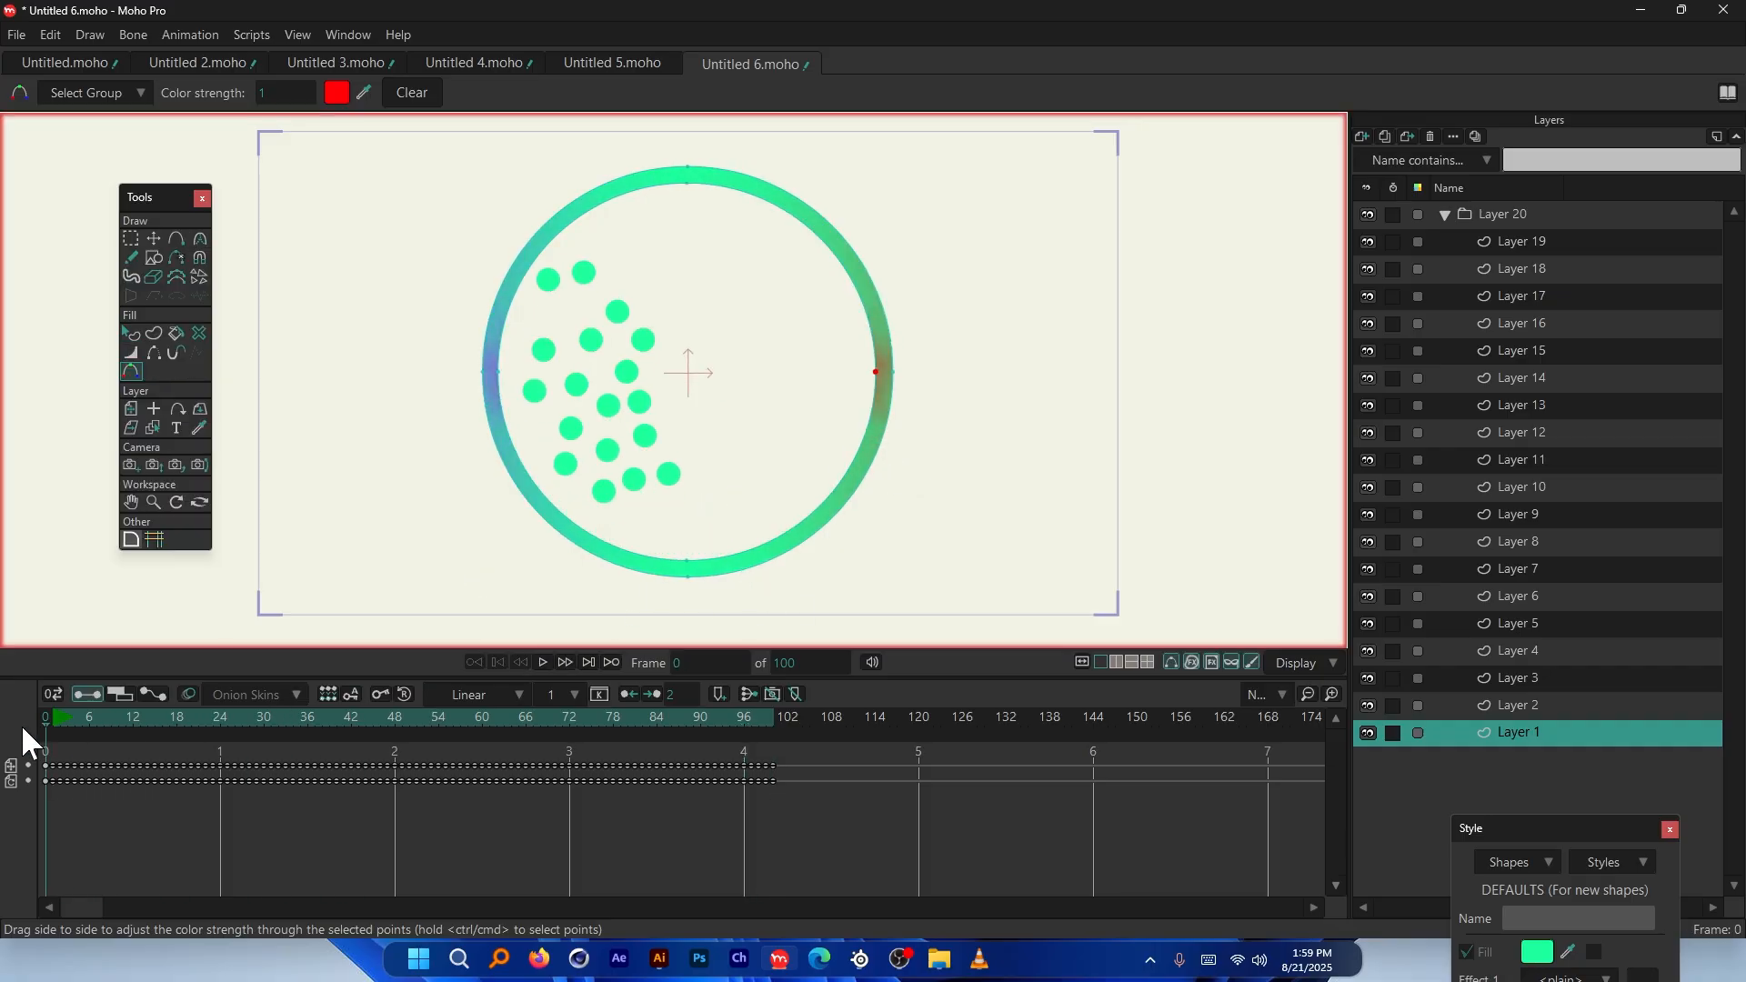
Colour the ring's bottom point orange and its outer bottom point red, then check frame 62
{"action": "left_click", "coordinate": [686, 562]}
{"action": "left_click", "coordinate": [337, 92]}
{"action": "left_click_drag", "start_coordinate": [1373, 455], "coordinate": [1373, 371]}
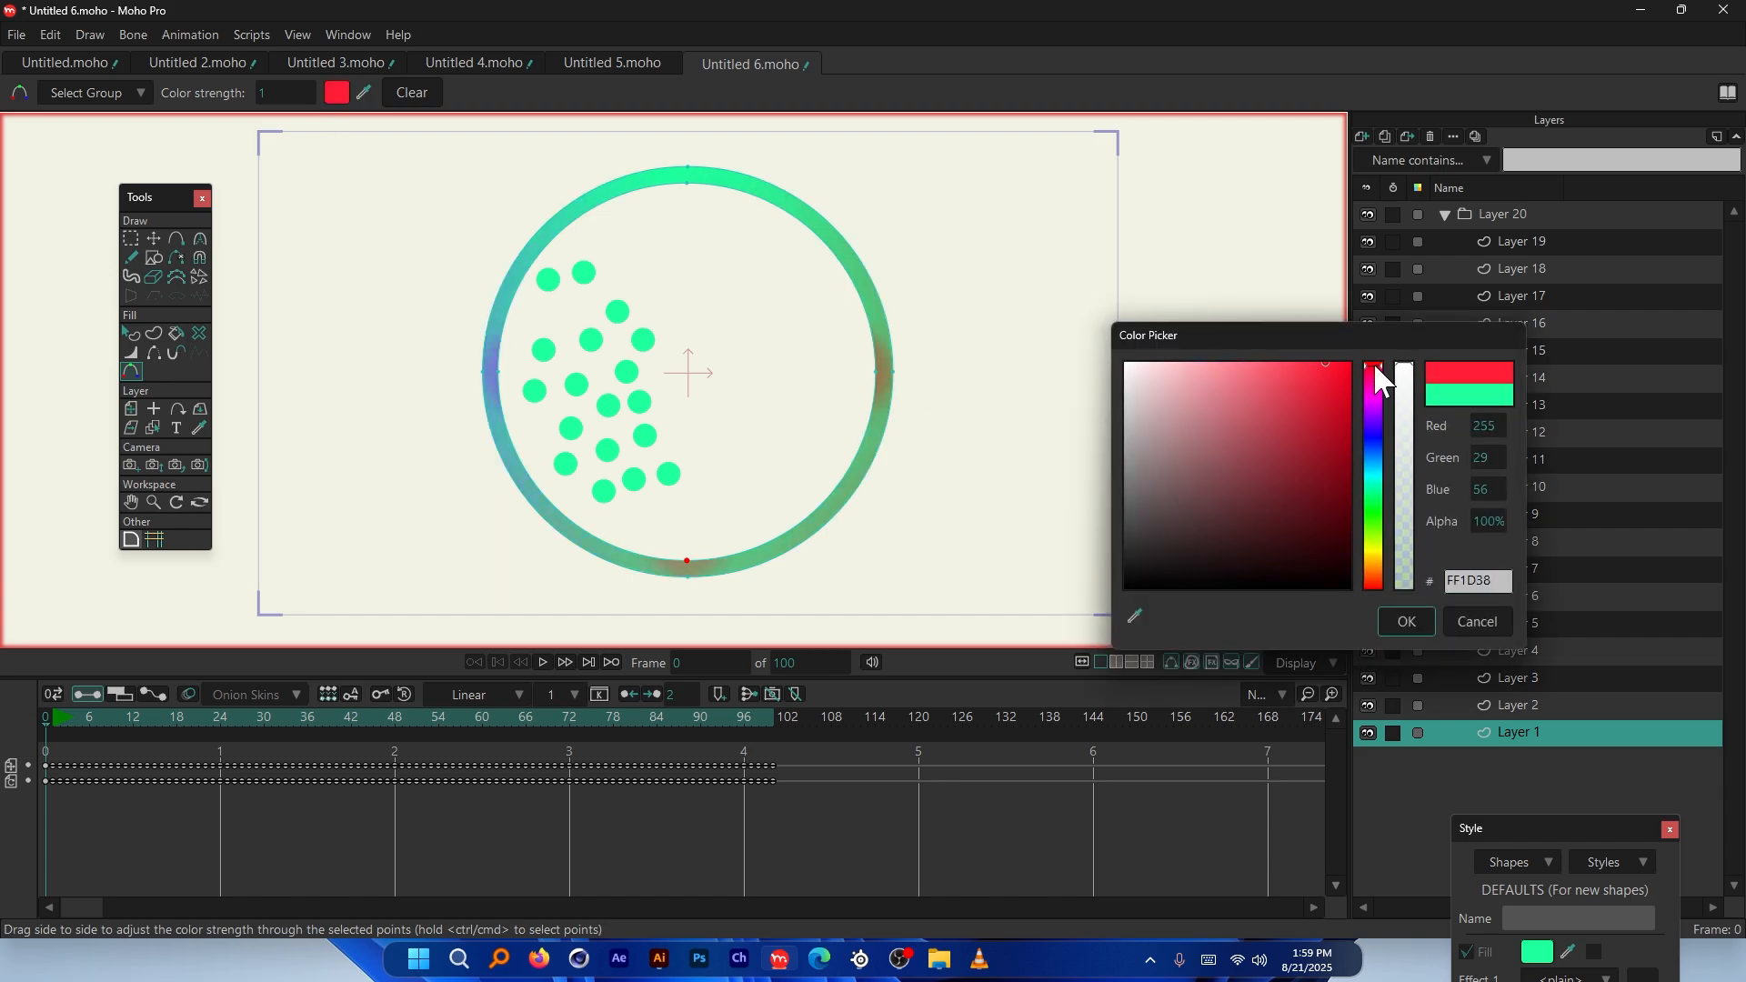
{"action": "left_click", "coordinate": [1373, 569]}
{"action": "left_click", "coordinate": [1406, 622]}
{"action": "left_click", "coordinate": [687, 580]}
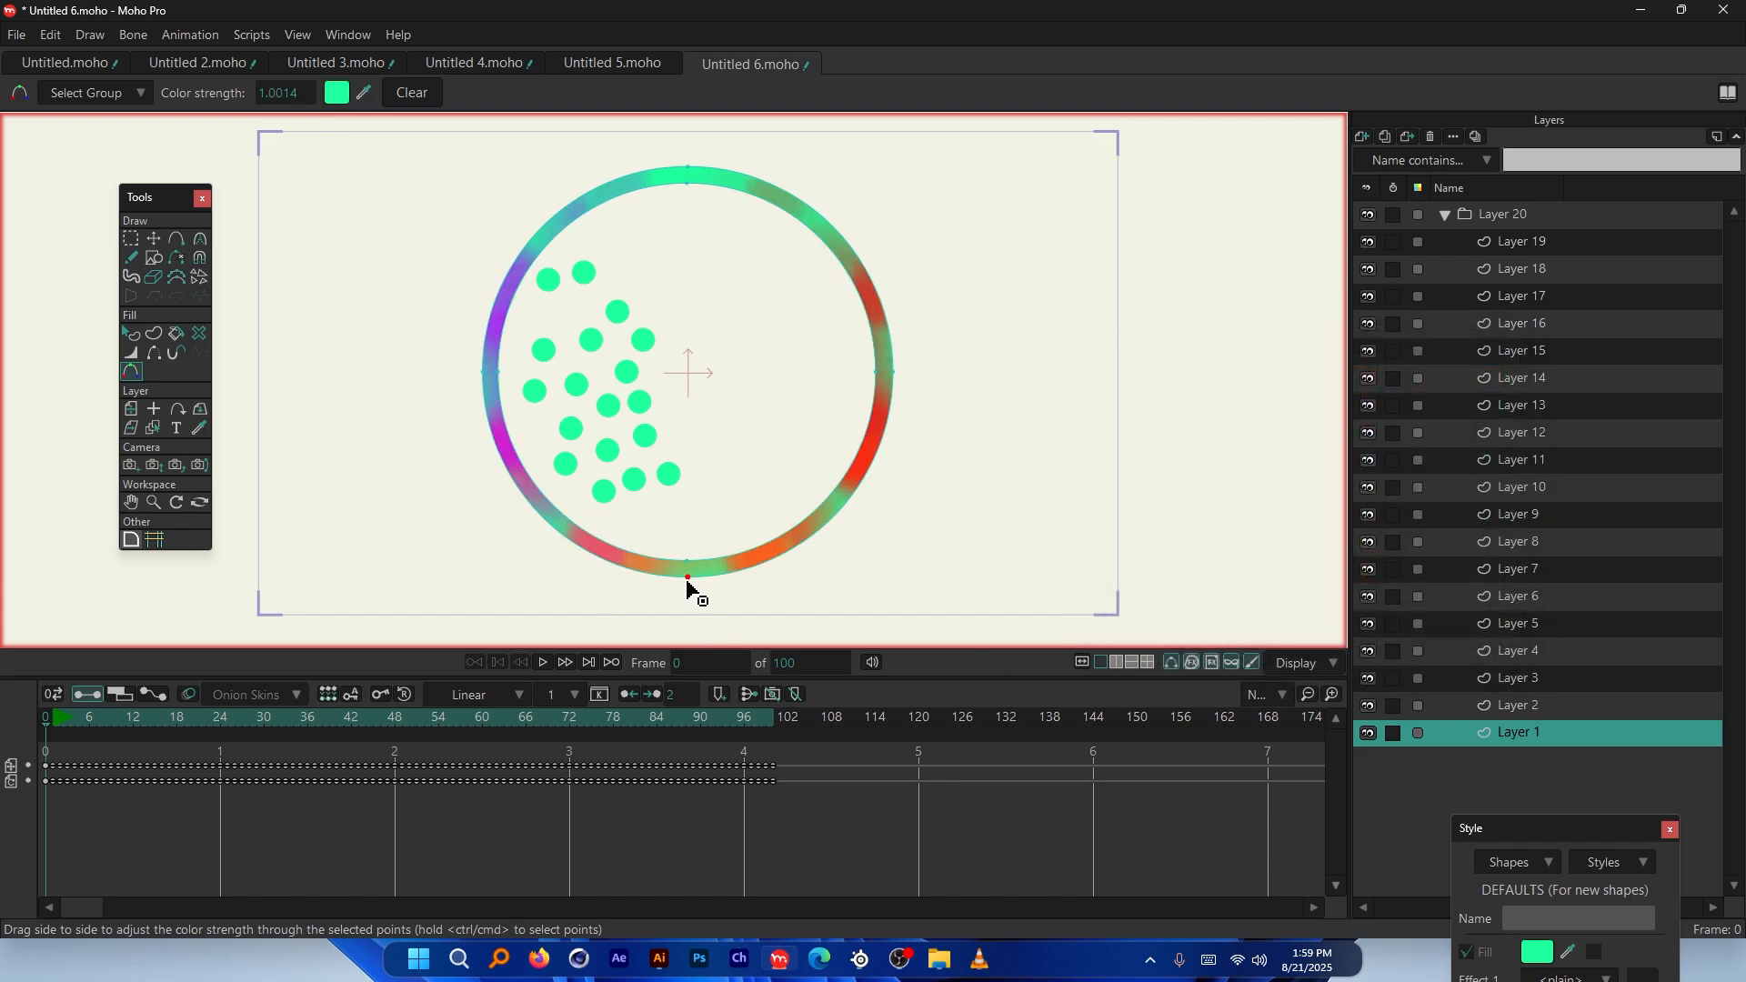
{"action": "left_click", "coordinate": [337, 92]}
{"action": "left_click", "coordinate": [1373, 583]}
{"action": "left_click", "coordinate": [1405, 623]}
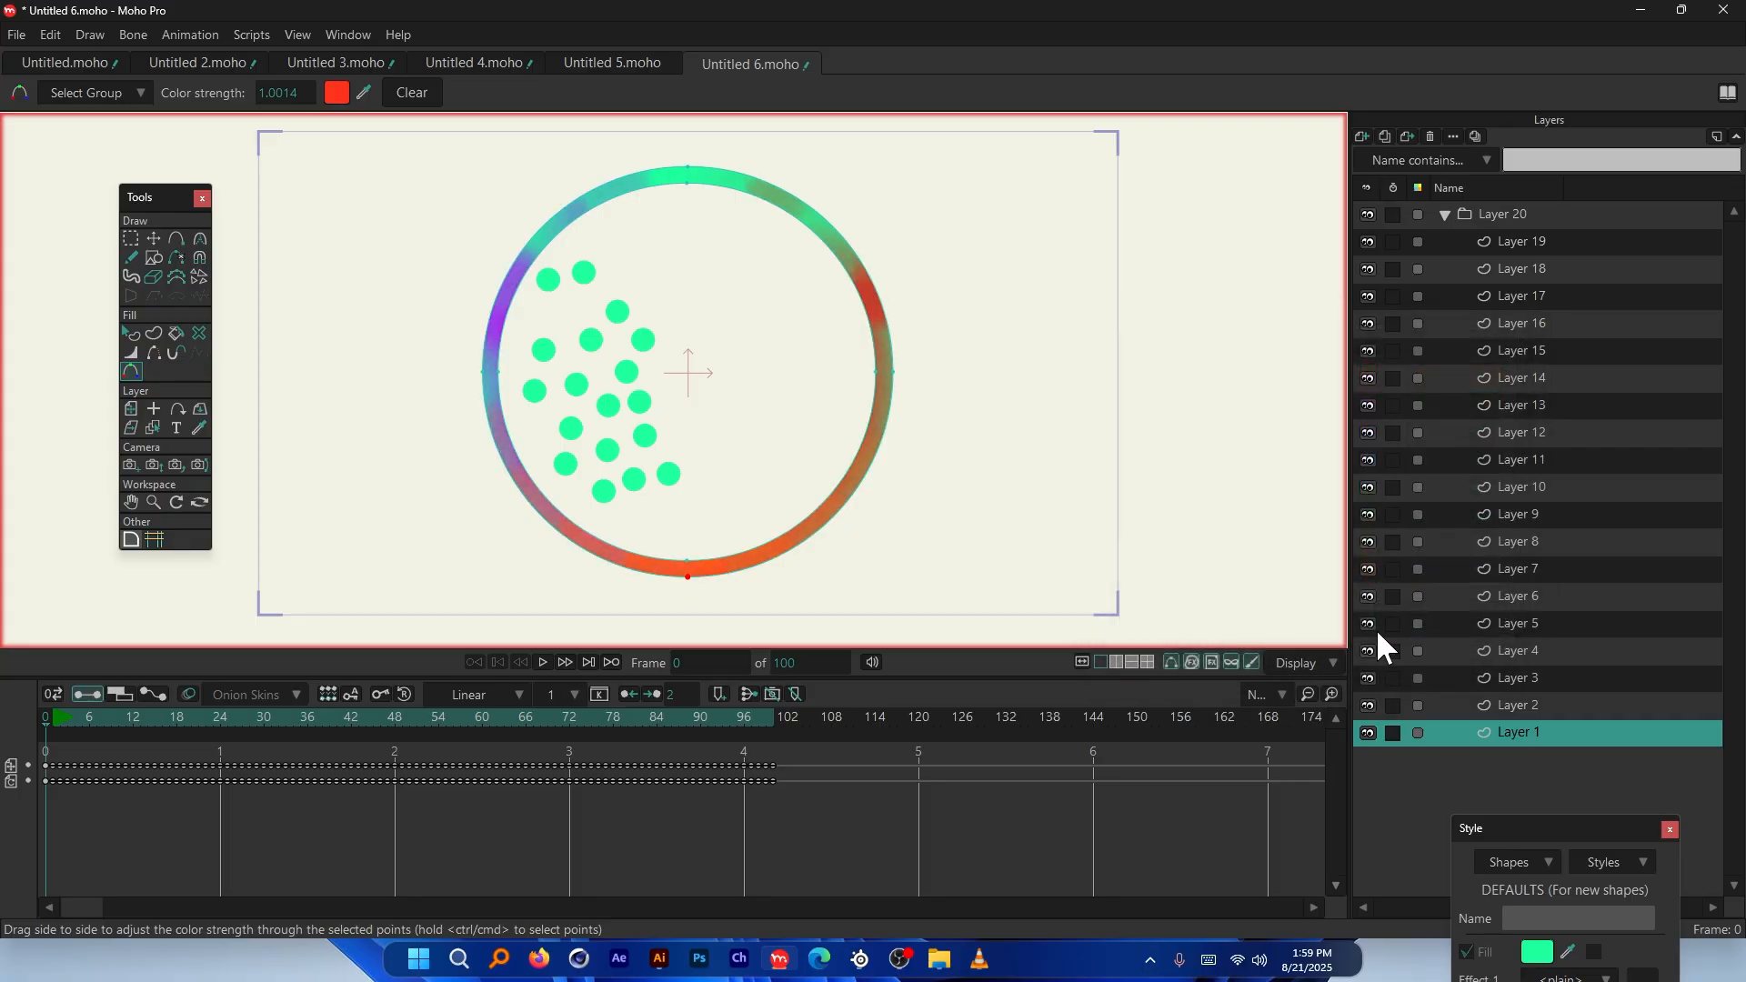
{"action": "left_click", "coordinate": [497, 717]}
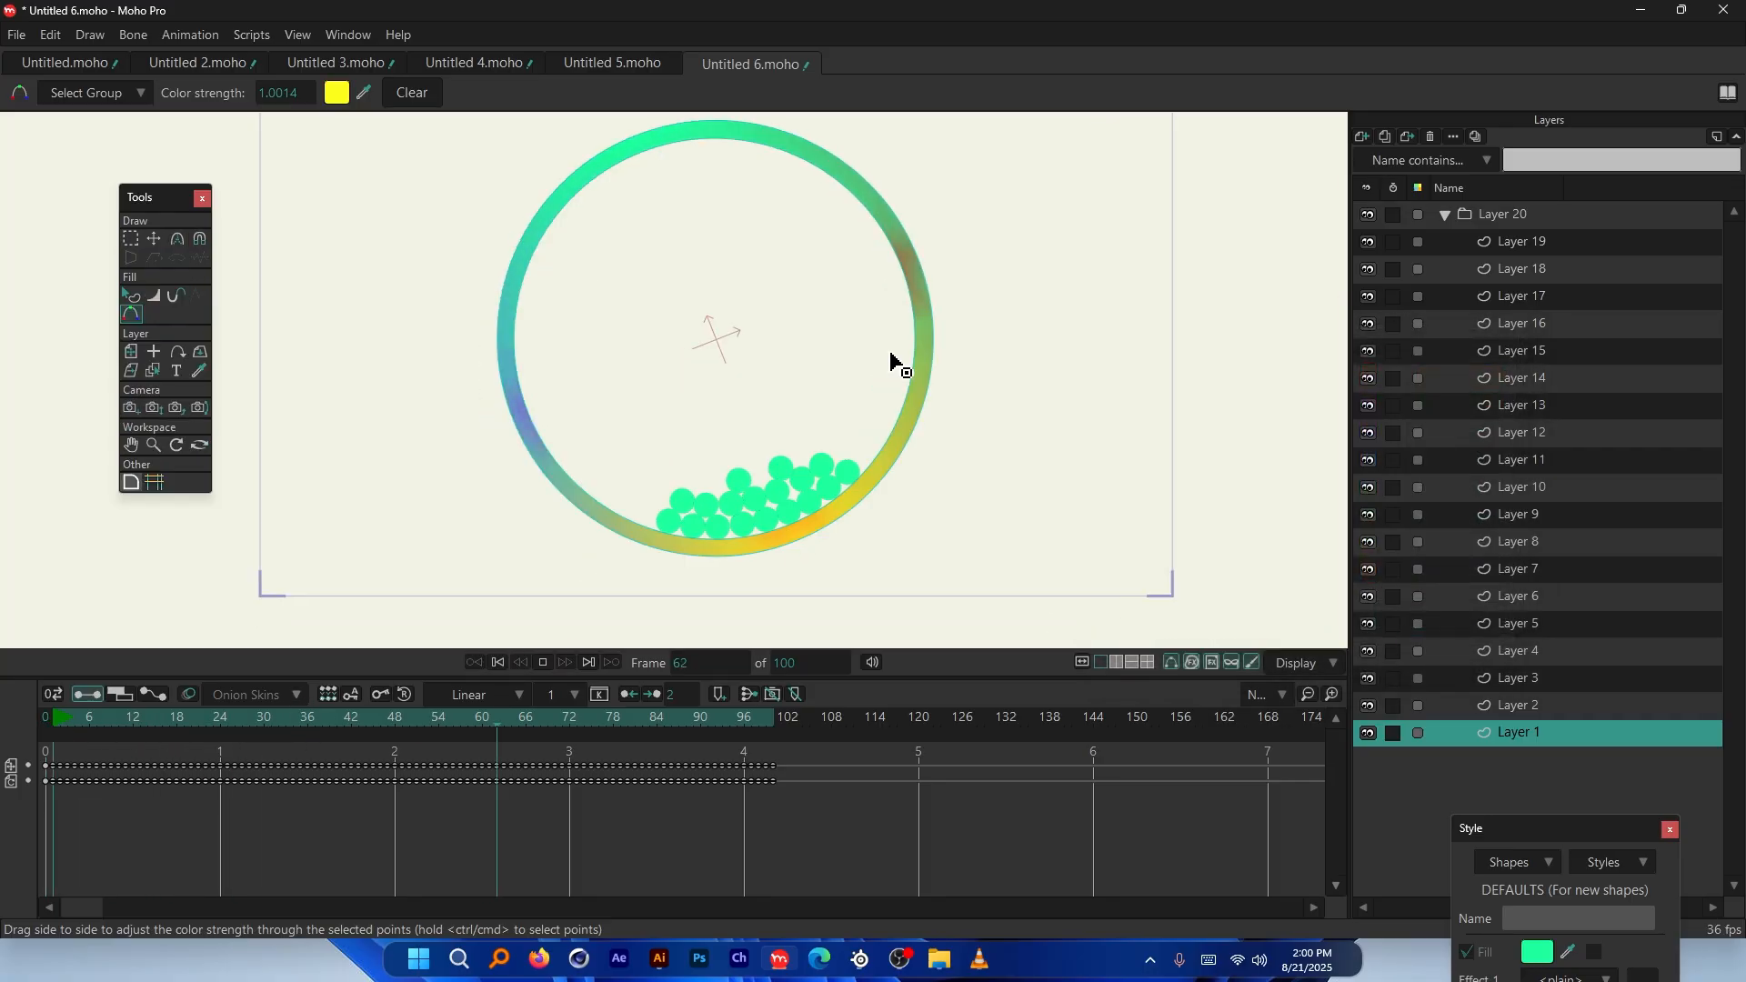
Play the ball simulation from the start, then scrub back to frame 0
{"action": "left_click", "coordinate": [57, 715]}
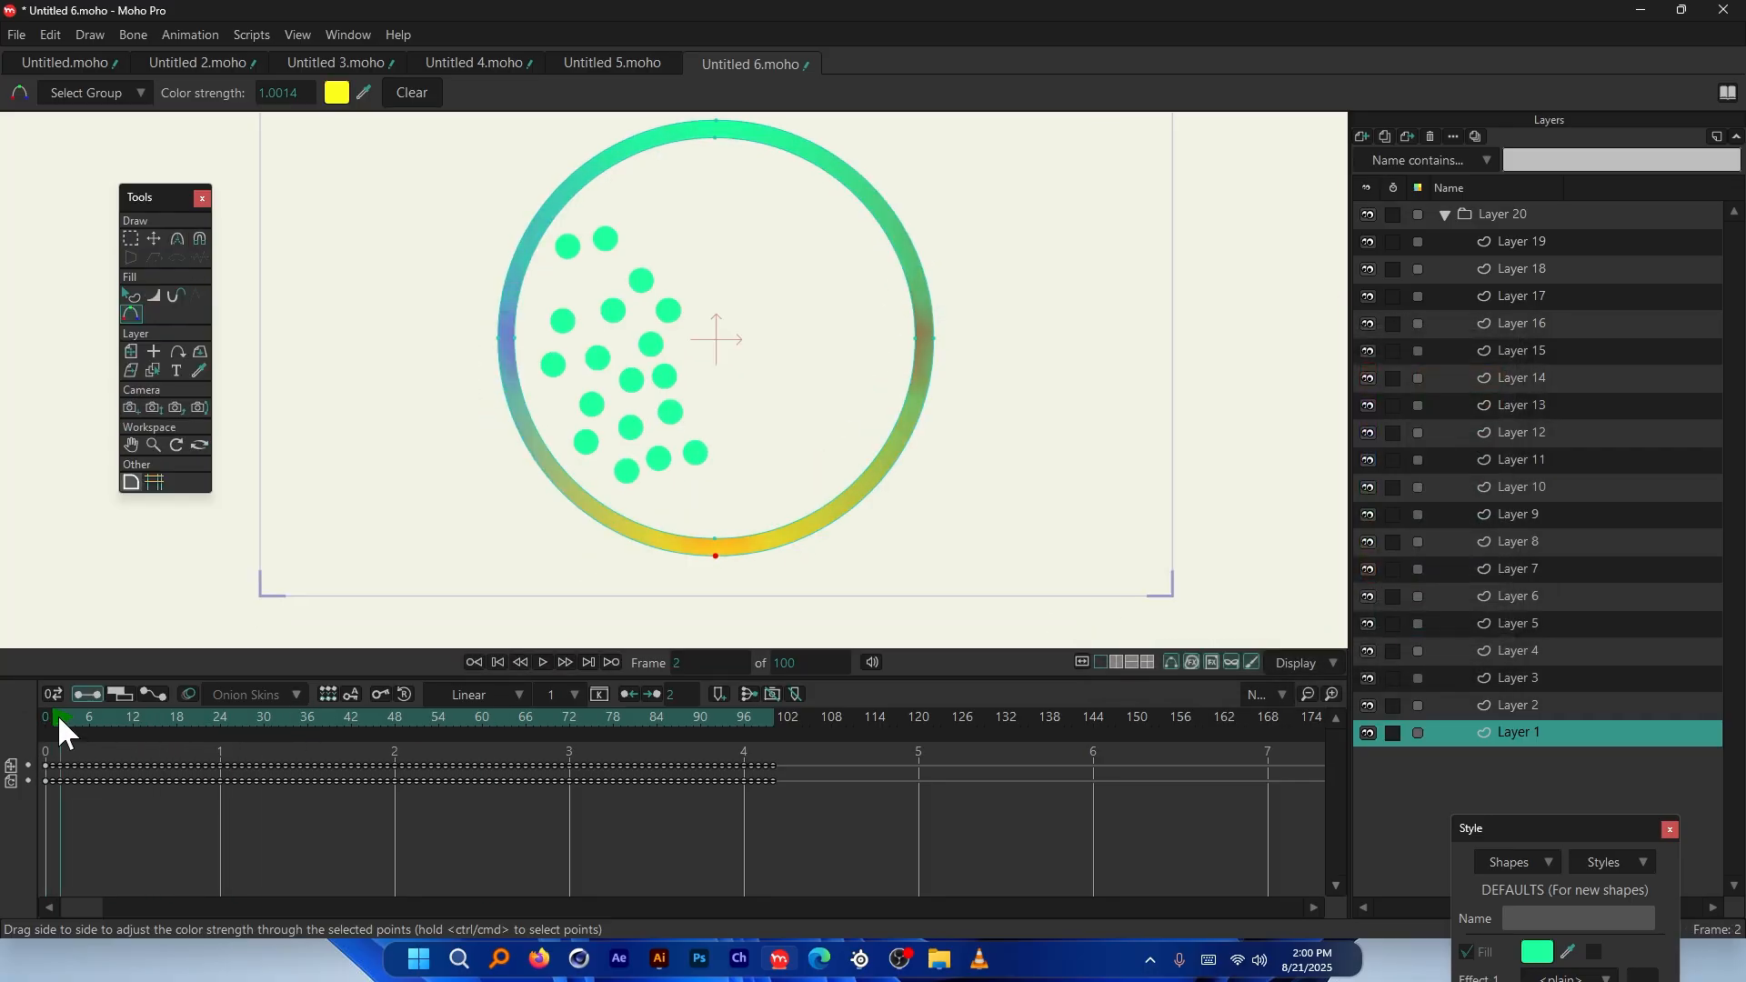
{"action": "key", "text": "space"}
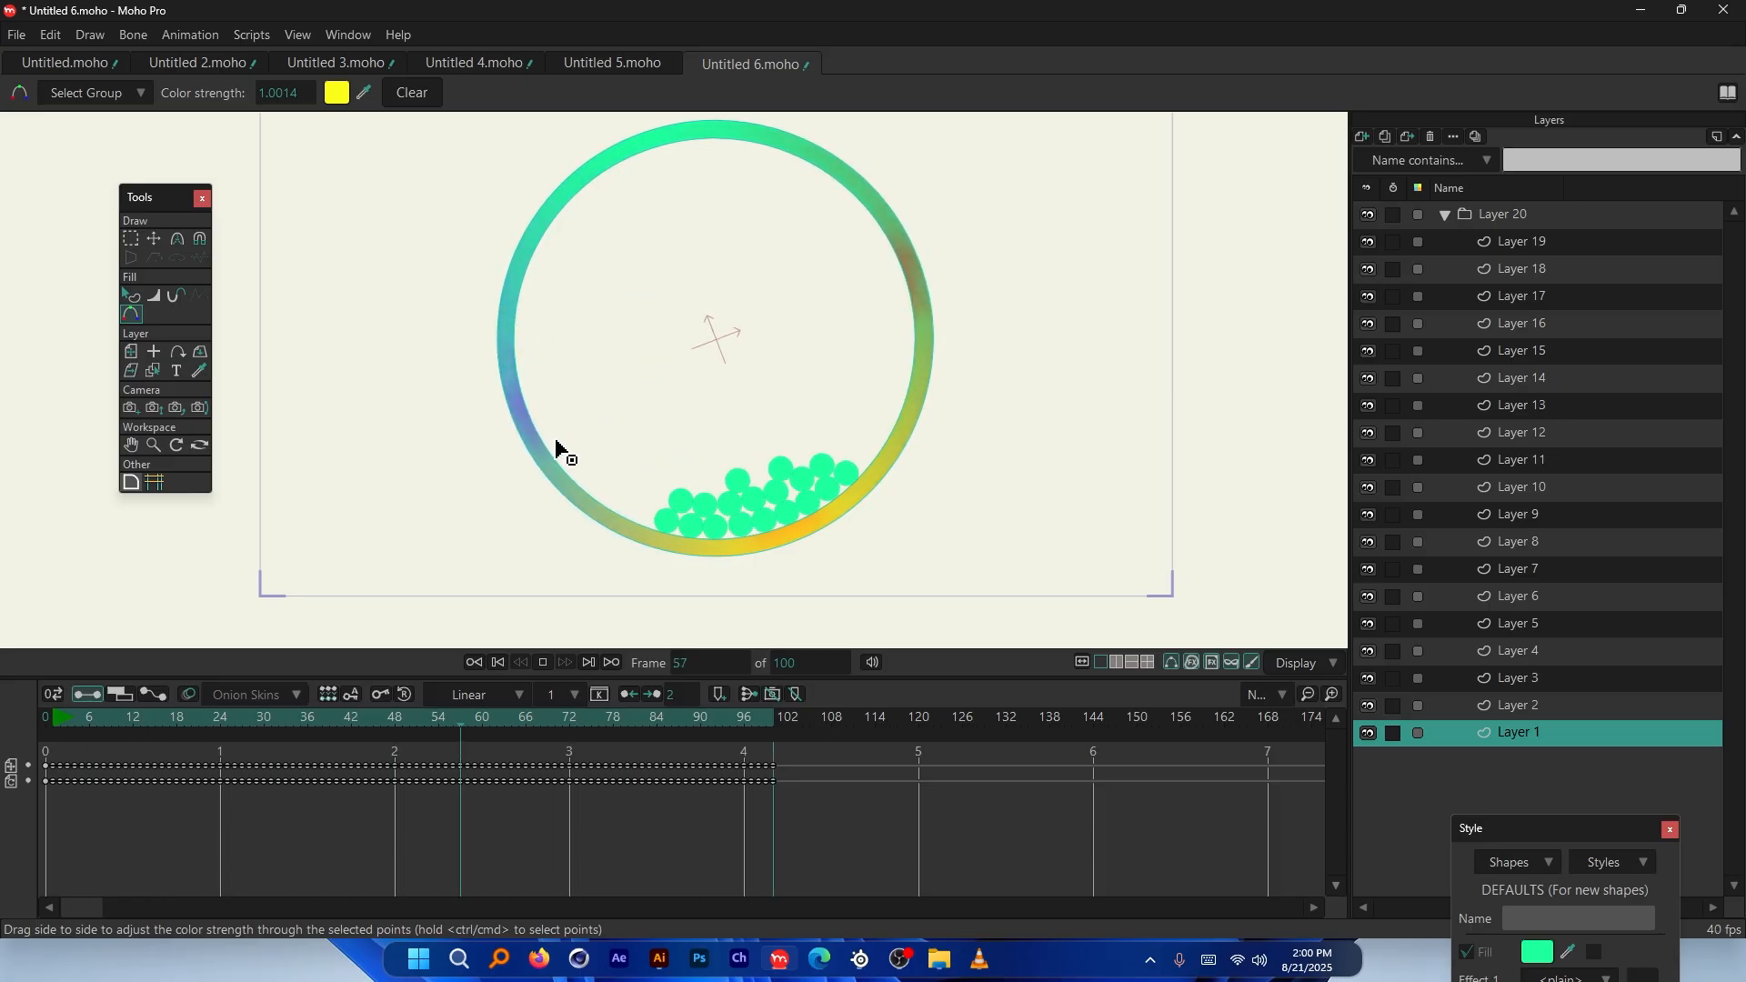
{"action": "key", "text": "space"}
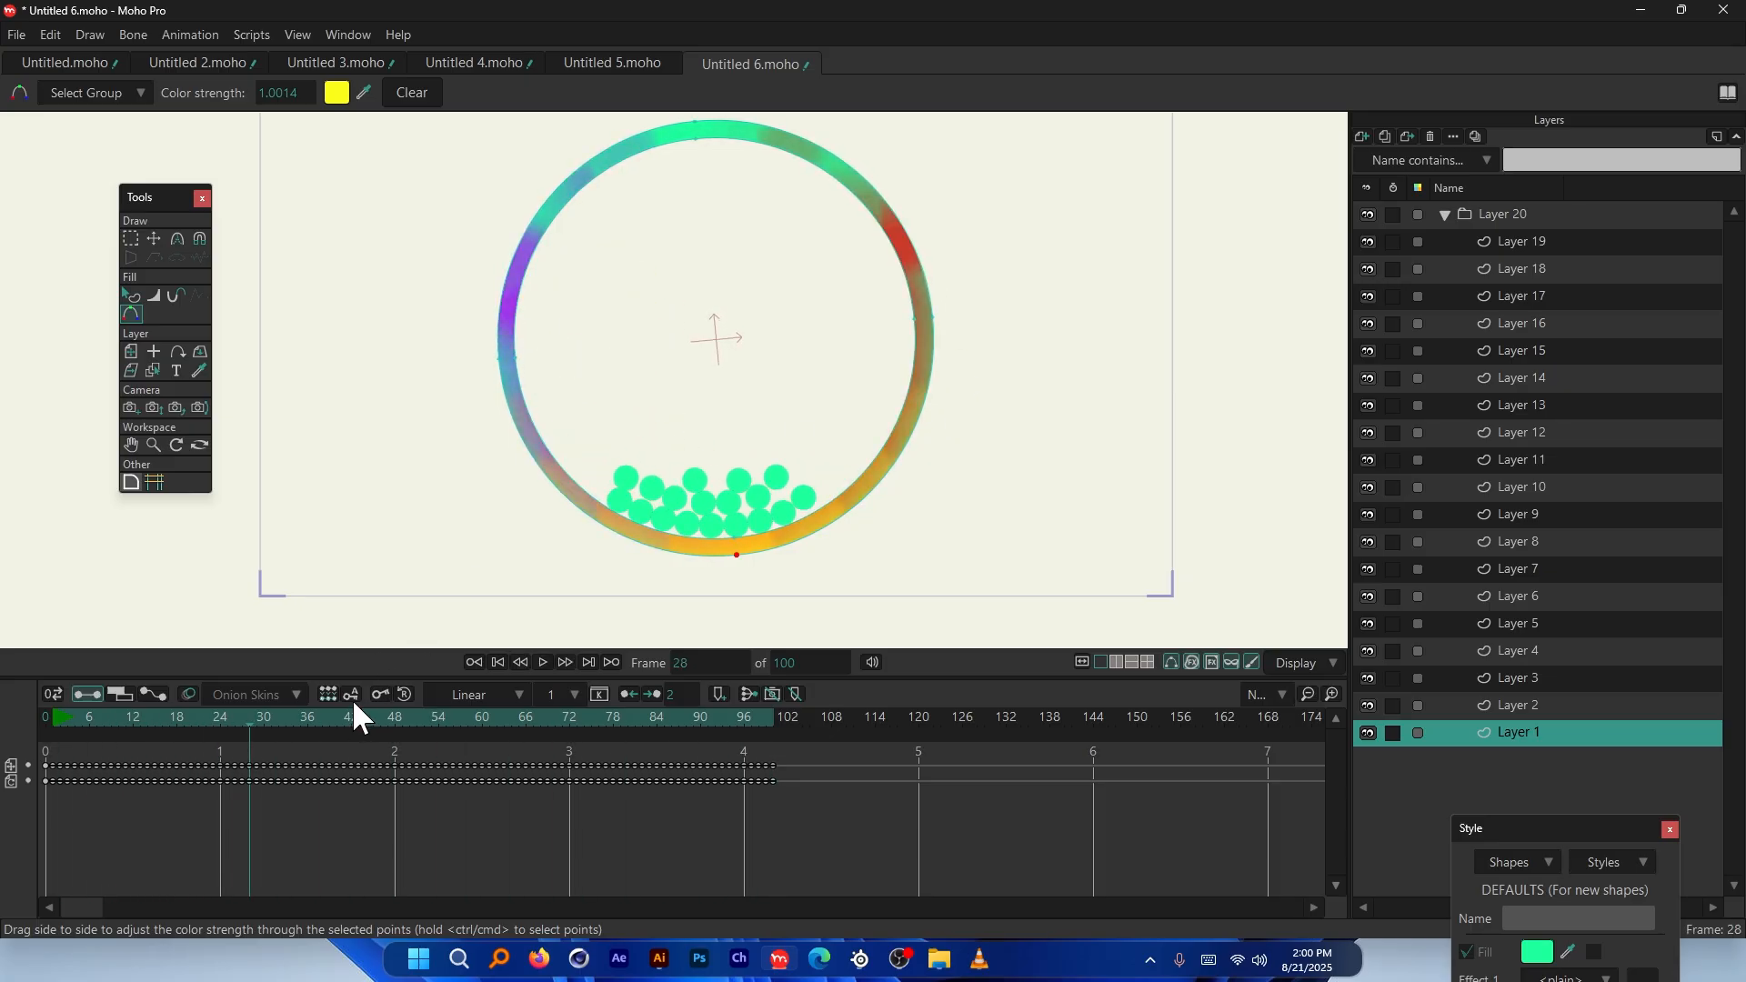
{"action": "mouse_move", "coordinate": [282, 714]}
{"action": "left_mouse_down"}
{"action": "mouse_move", "coordinate": [46, 711]}
{"action": "mouse_move", "coordinate": [243, 744]}
{"action": "mouse_move", "coordinate": [47, 734]}
{"action": "left_mouse_up"}
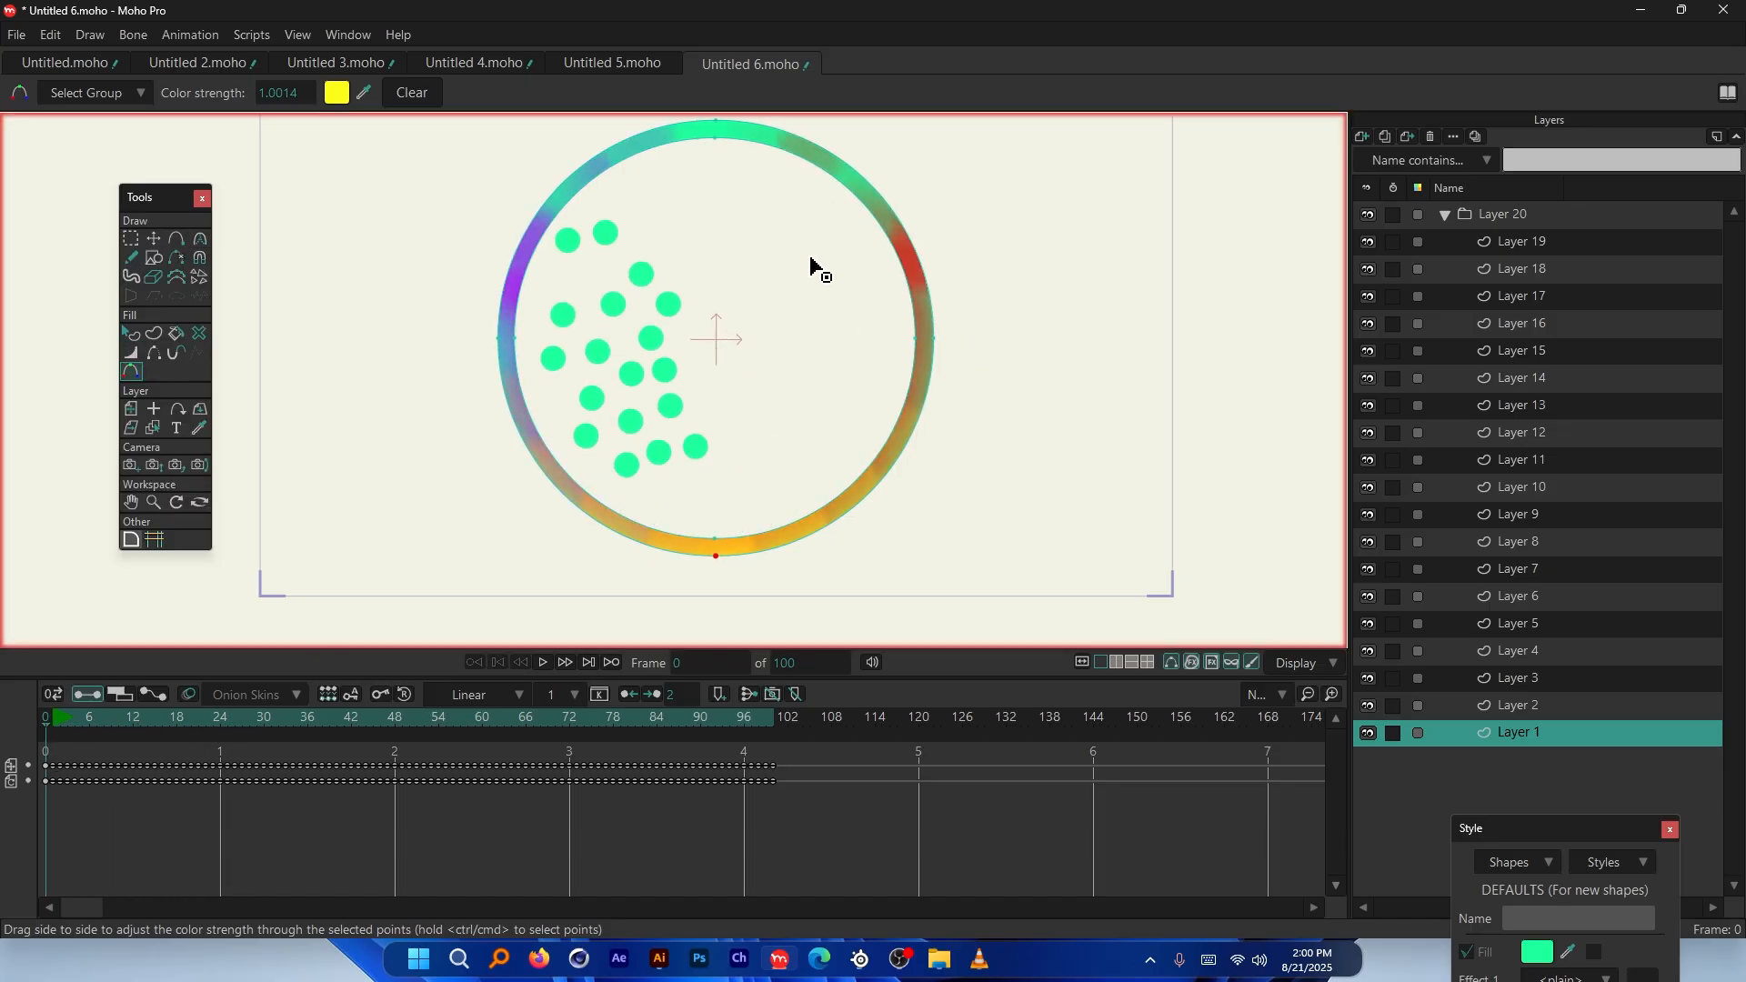
Enable the ring layer's physics motor at speed 180 and torque 10
{"action": "double_click", "coordinate": [1533, 733]}
{"action": "left_click", "coordinate": [1232, 181]}
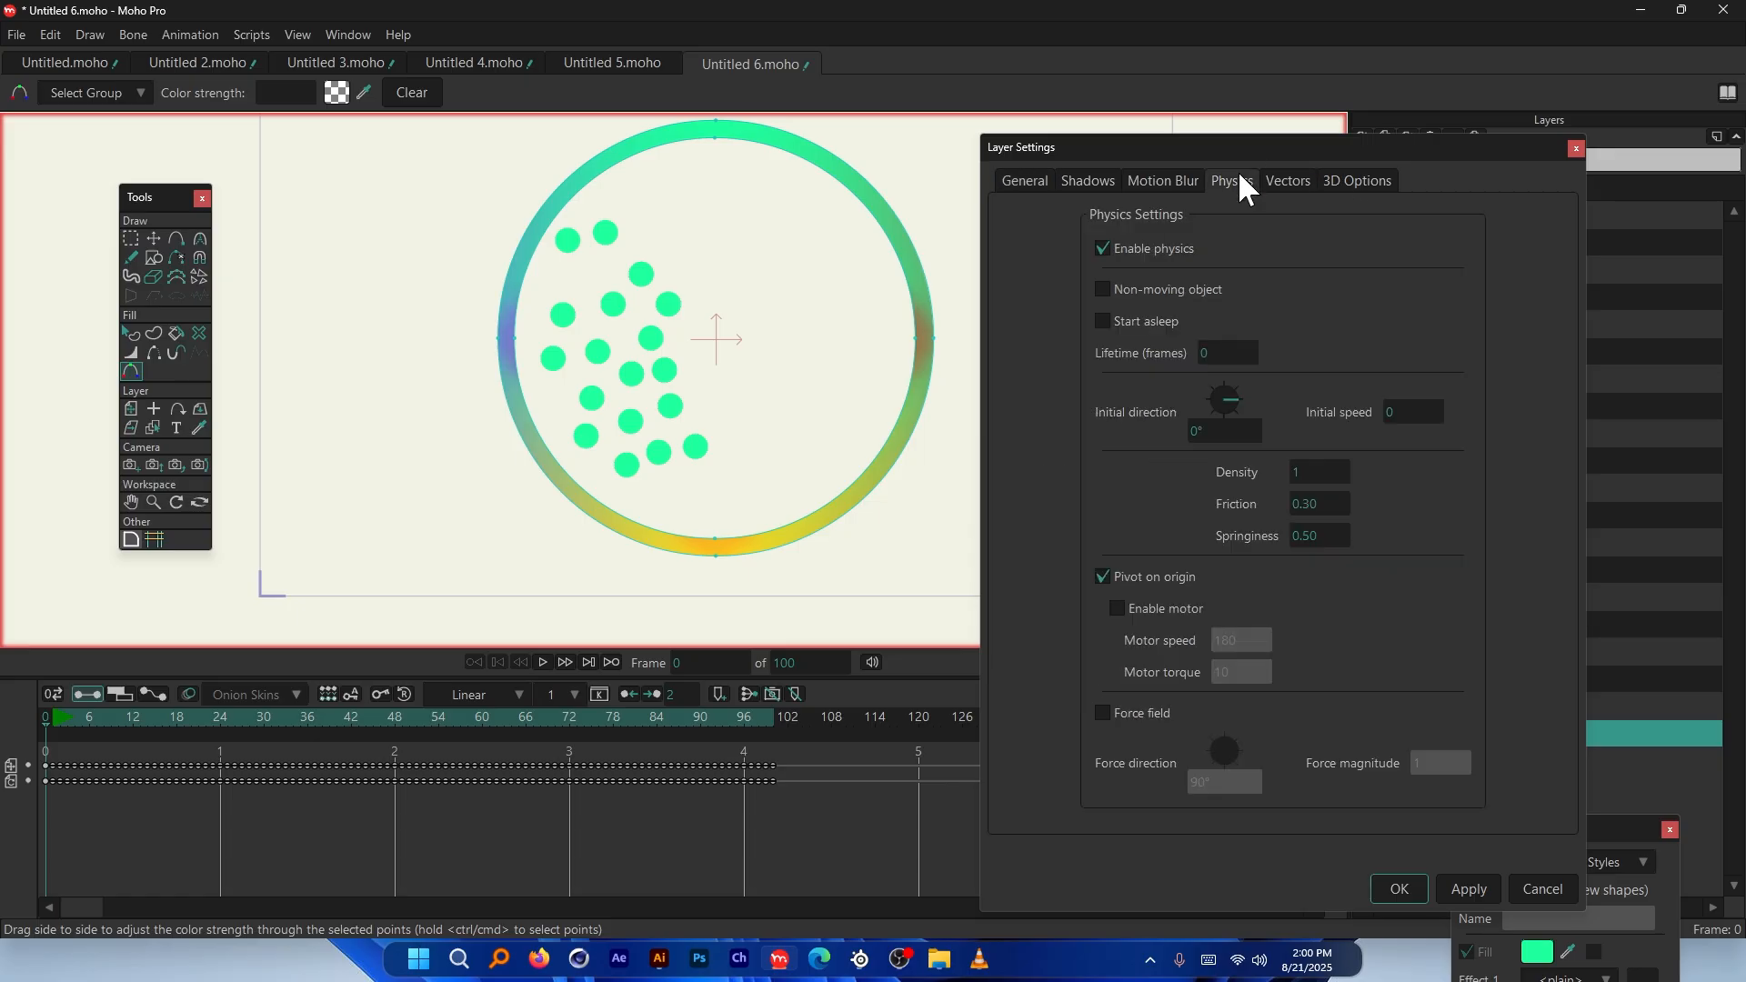
{"action": "left_click", "coordinate": [1162, 610]}
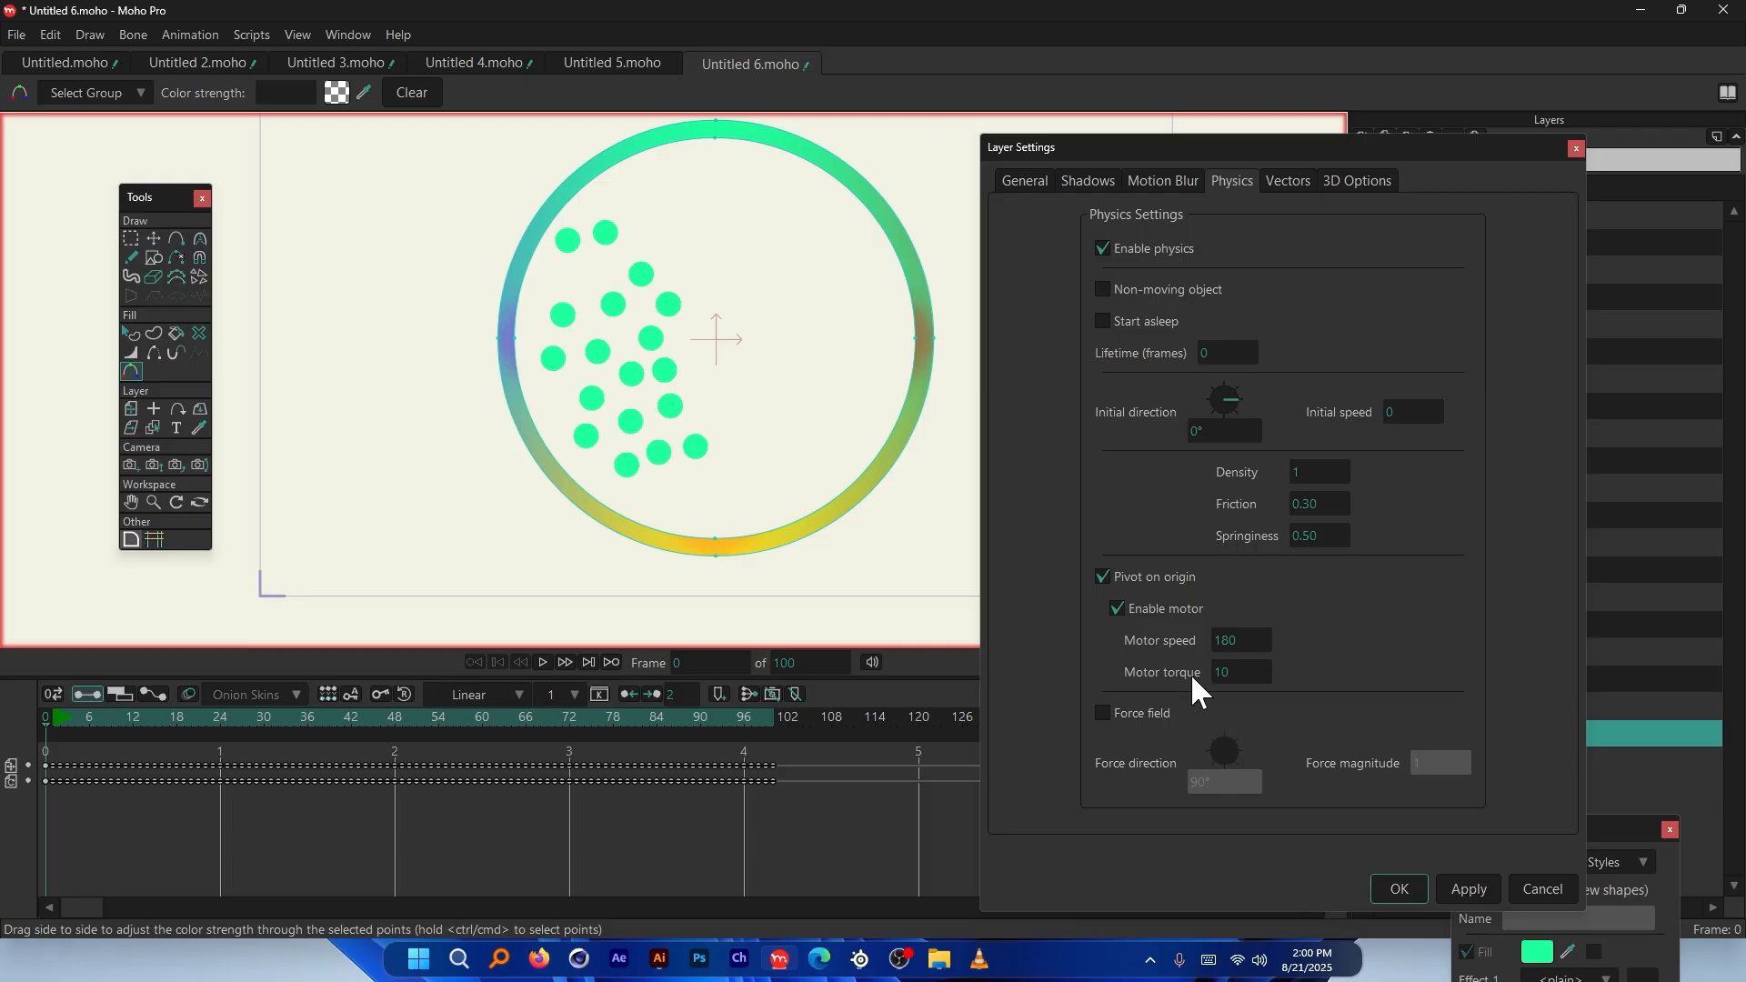
{"action": "left_click", "coordinate": [1398, 888]}
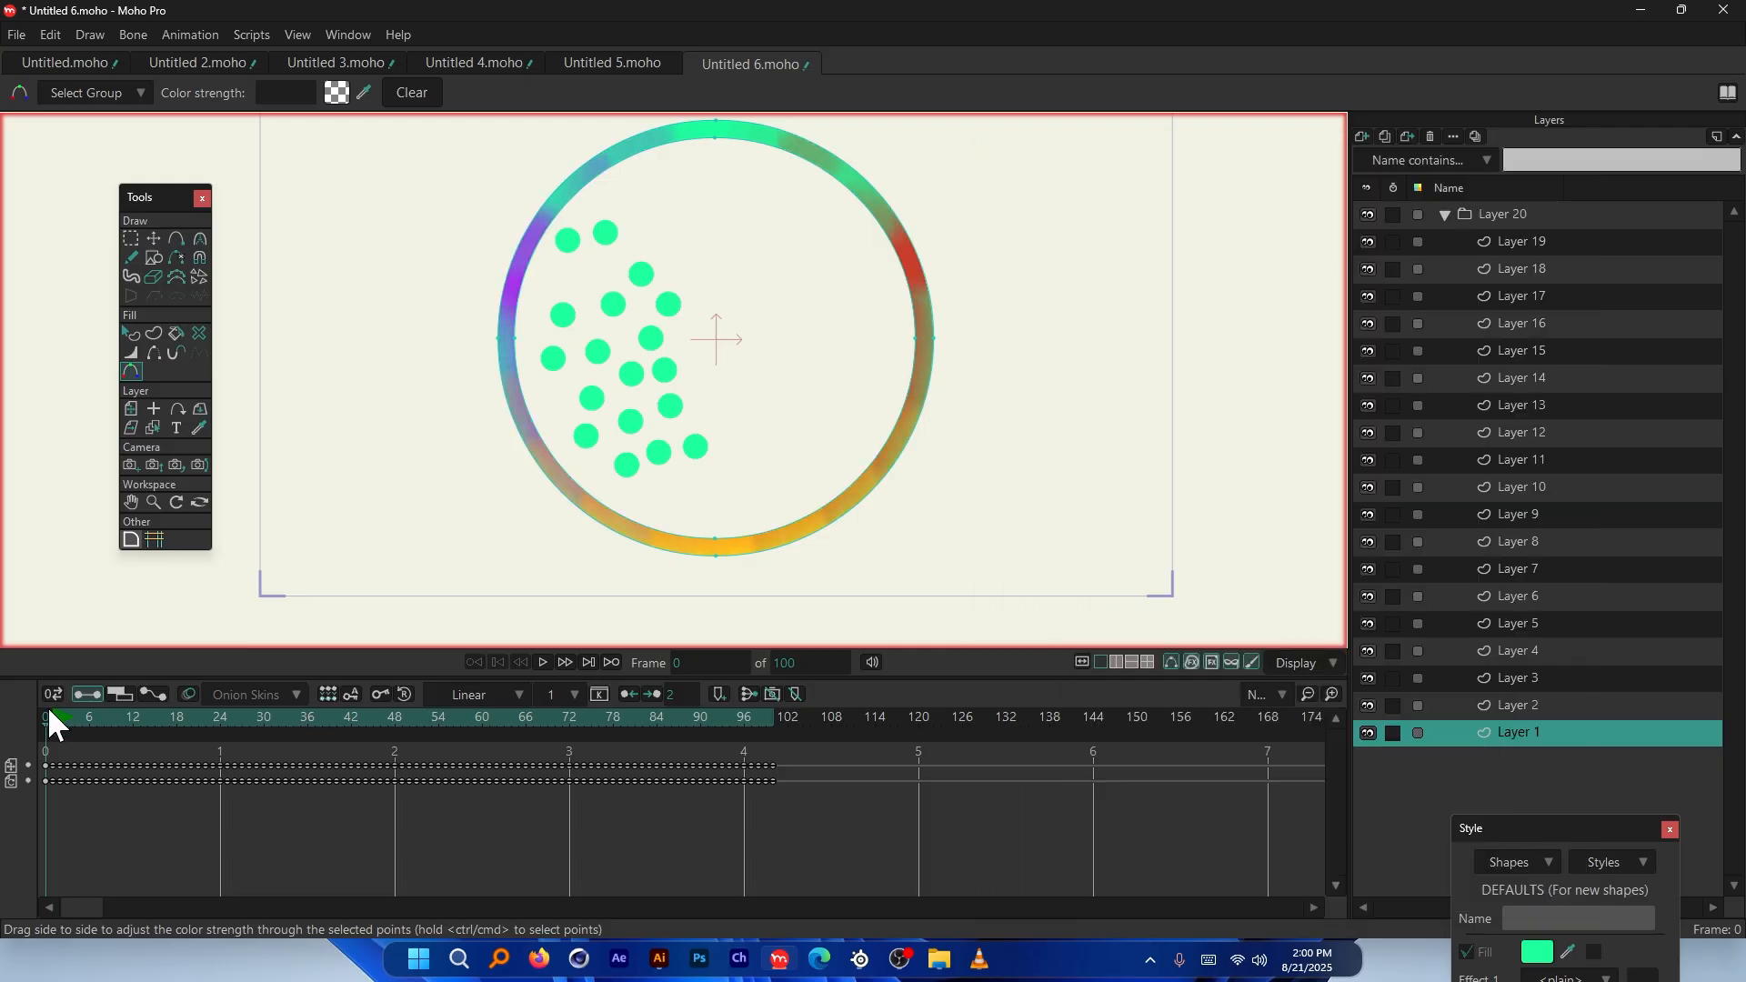
Preview the spinning ring, then lengthen the animation from 100 to 1000 frames
{"action": "key", "text": "space"}
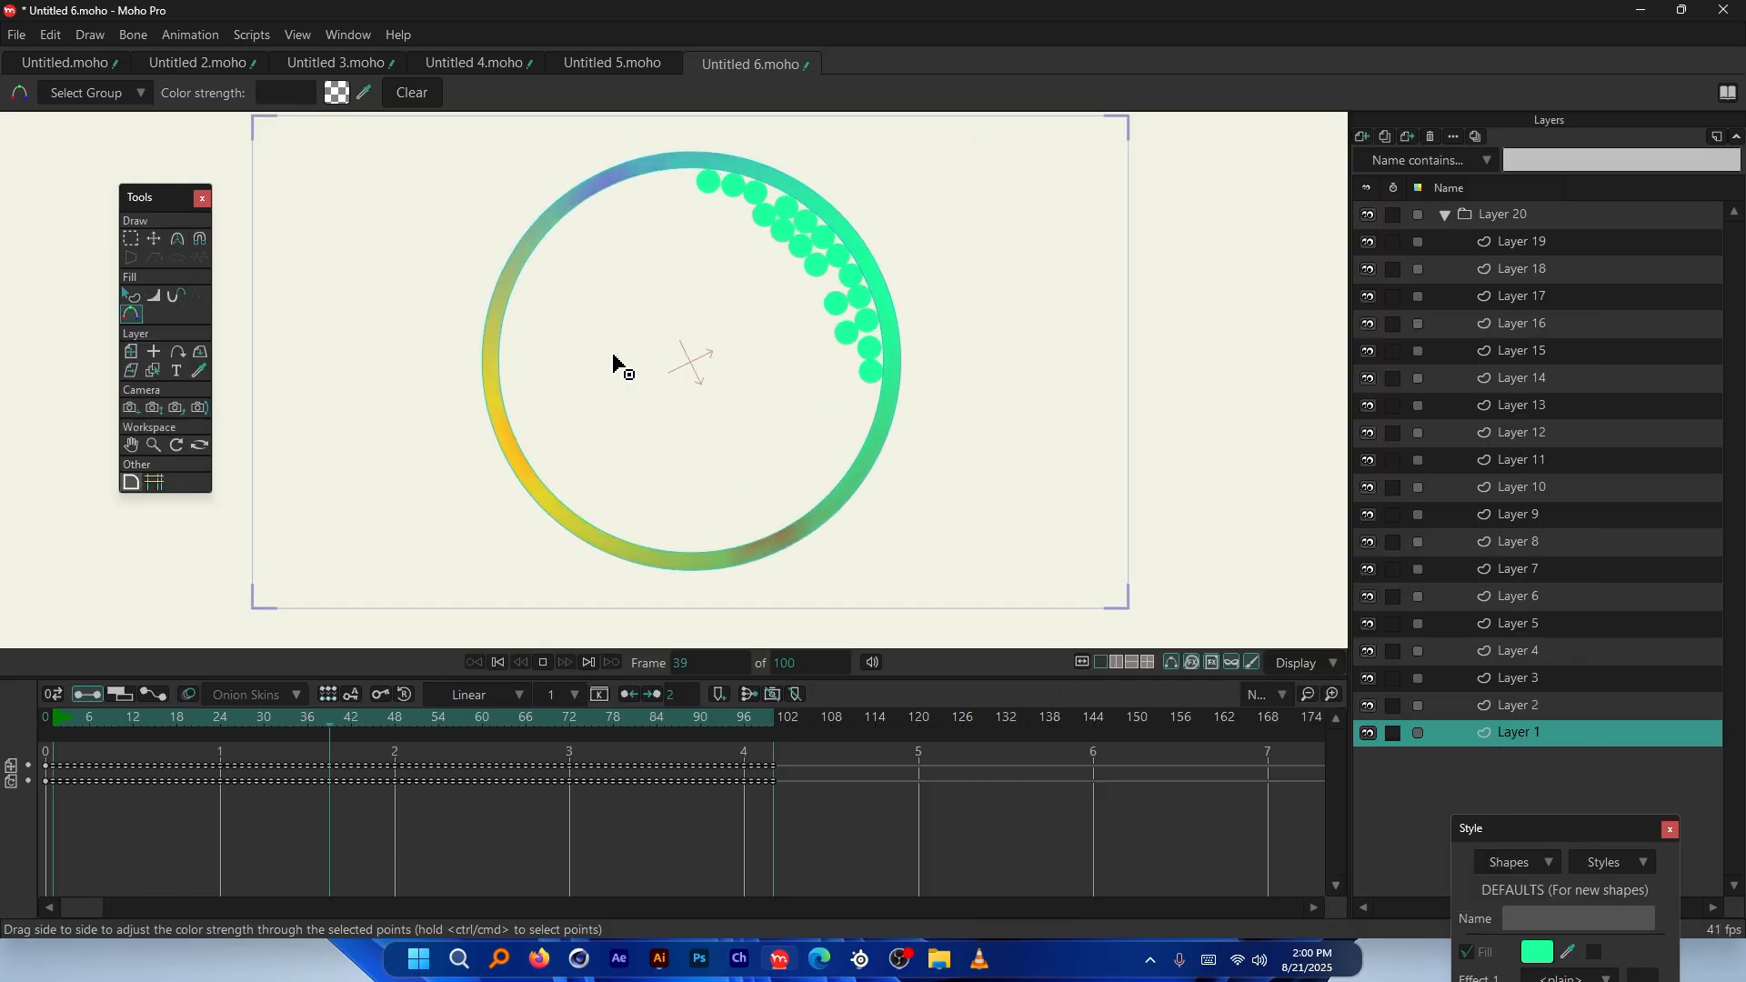
{"action": "key", "text": "space"}
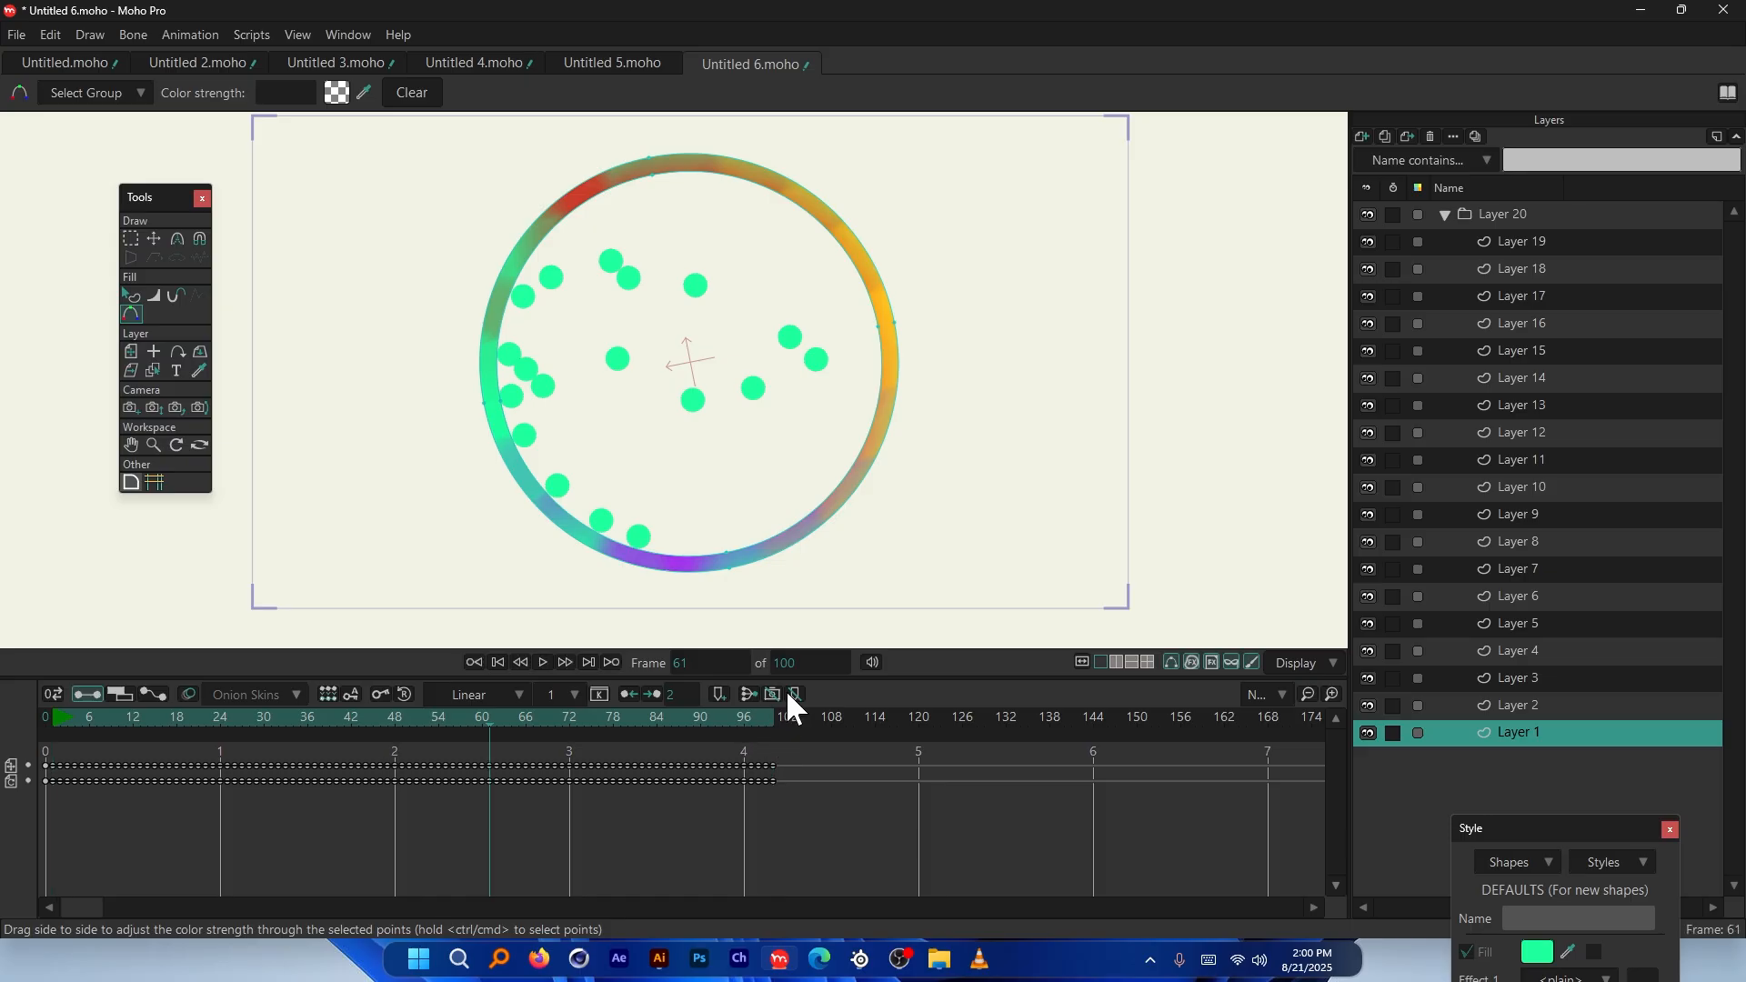
{"action": "left_click_drag", "start_coordinate": [775, 664], "coordinate": [897, 682]}
{"action": "type", "text": "100"}
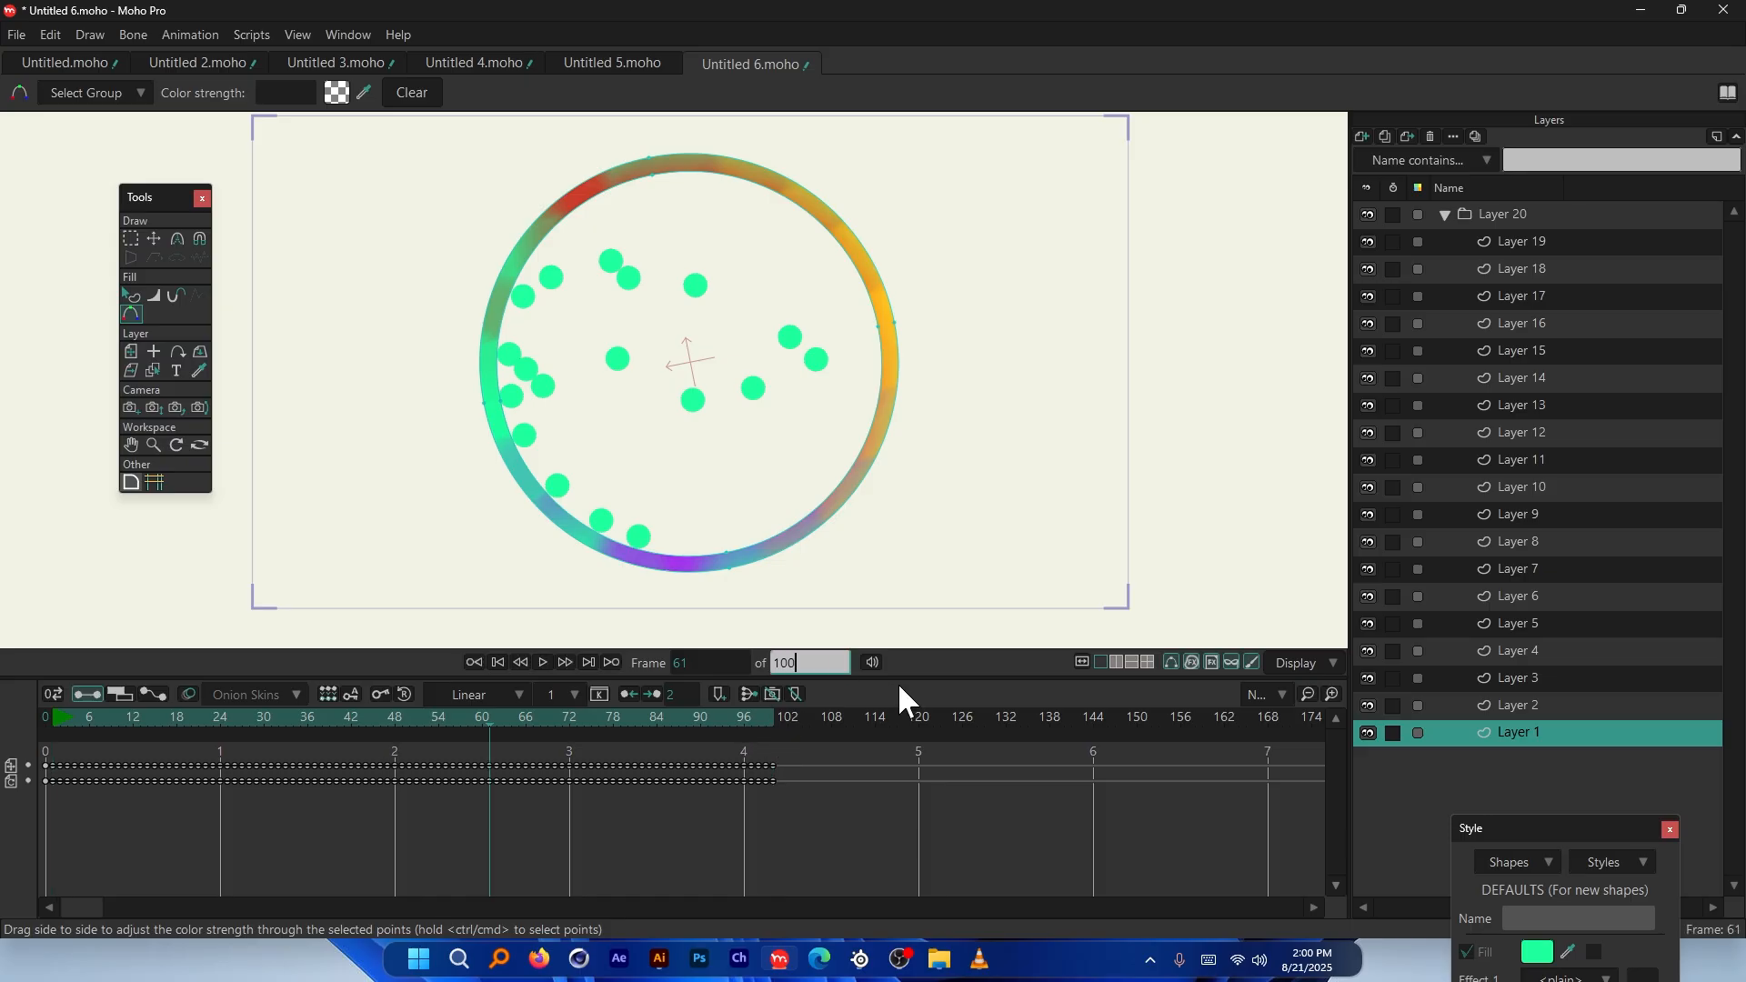
{"action": "type", "text": "0"}
{"action": "key", "text": "Return"}
Play the 1000-frame simulation to about frame 221, then return to frame 0
{"action": "left_click", "coordinate": [45, 719]}
{"action": "key", "text": "space"}
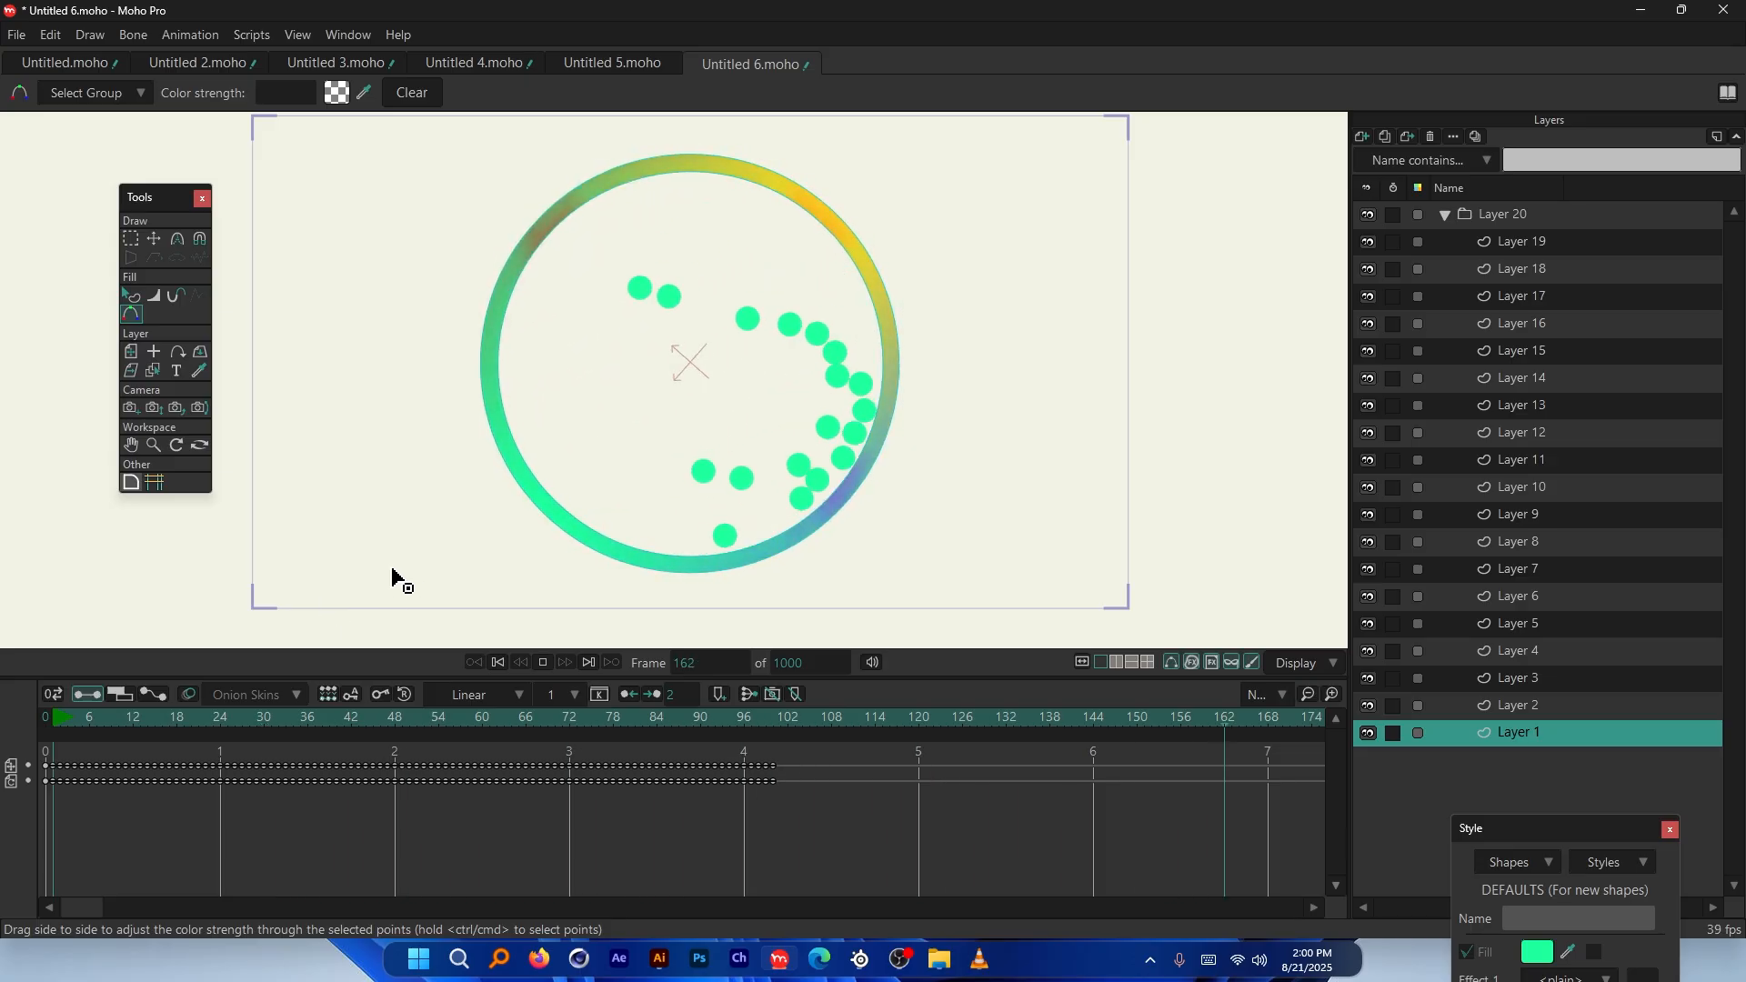
{"action": "left_click", "coordinate": [411, 840]}
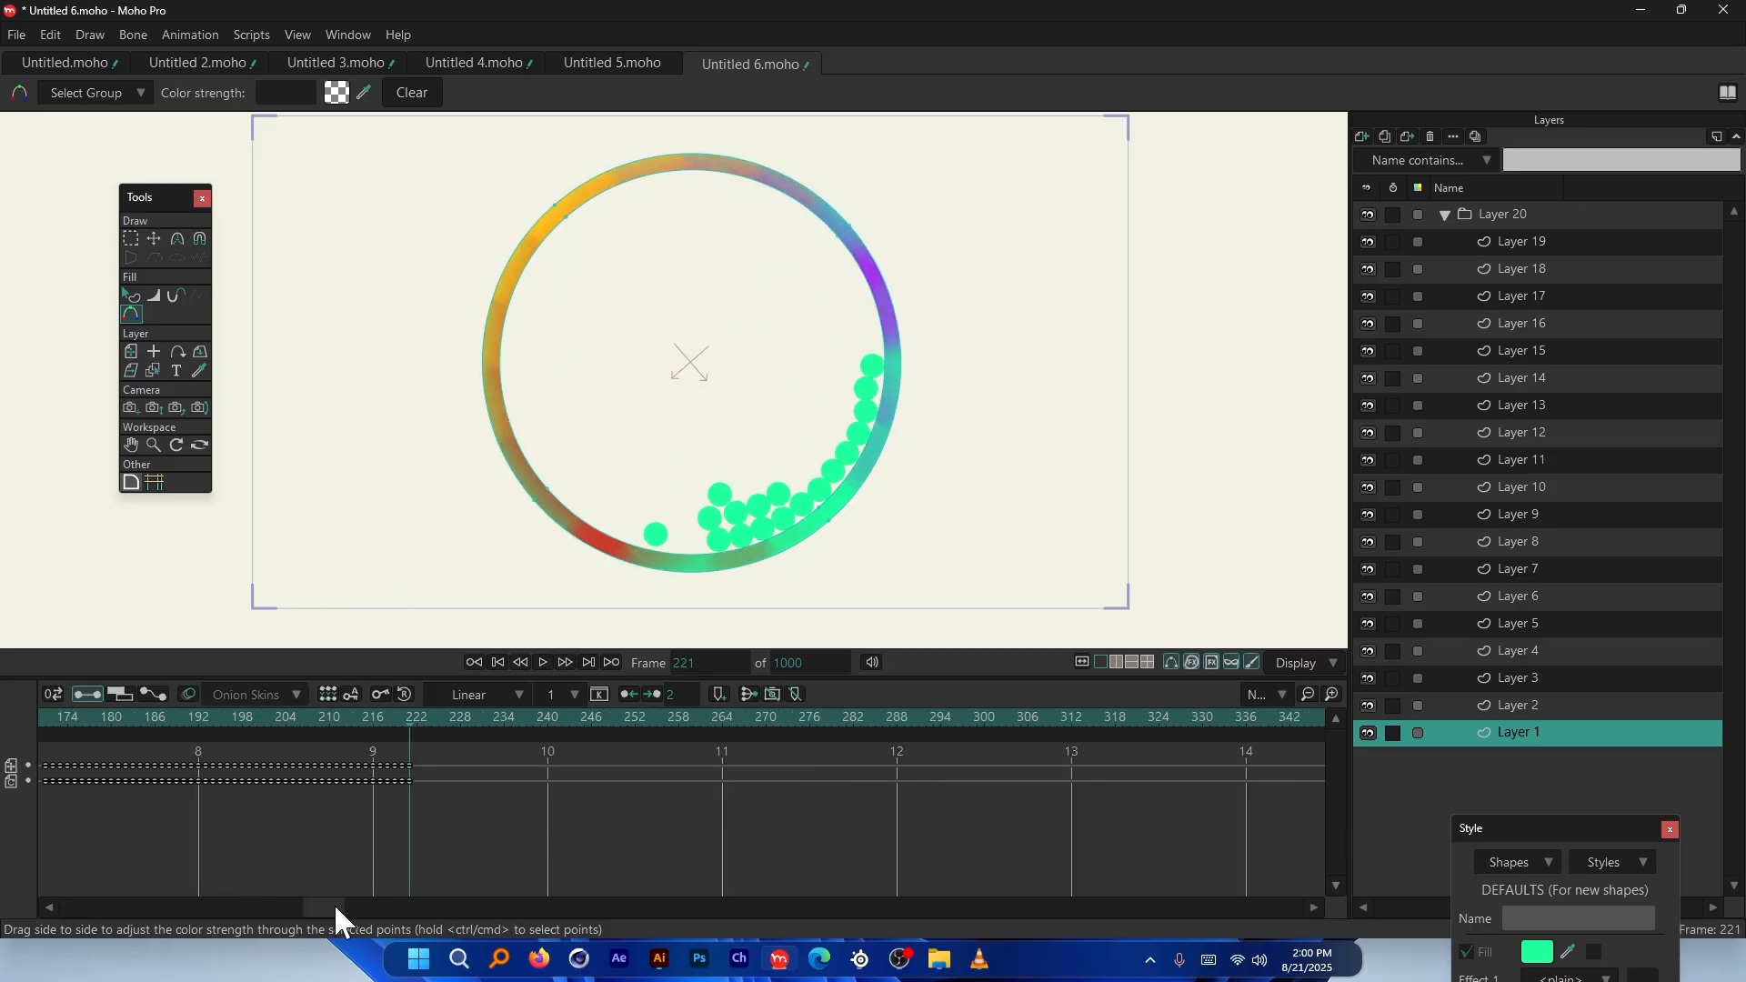
{"action": "left_click_drag", "start_coordinate": [334, 906], "coordinate": [5, 901]}
{"action": "left_click", "coordinate": [43, 717]}
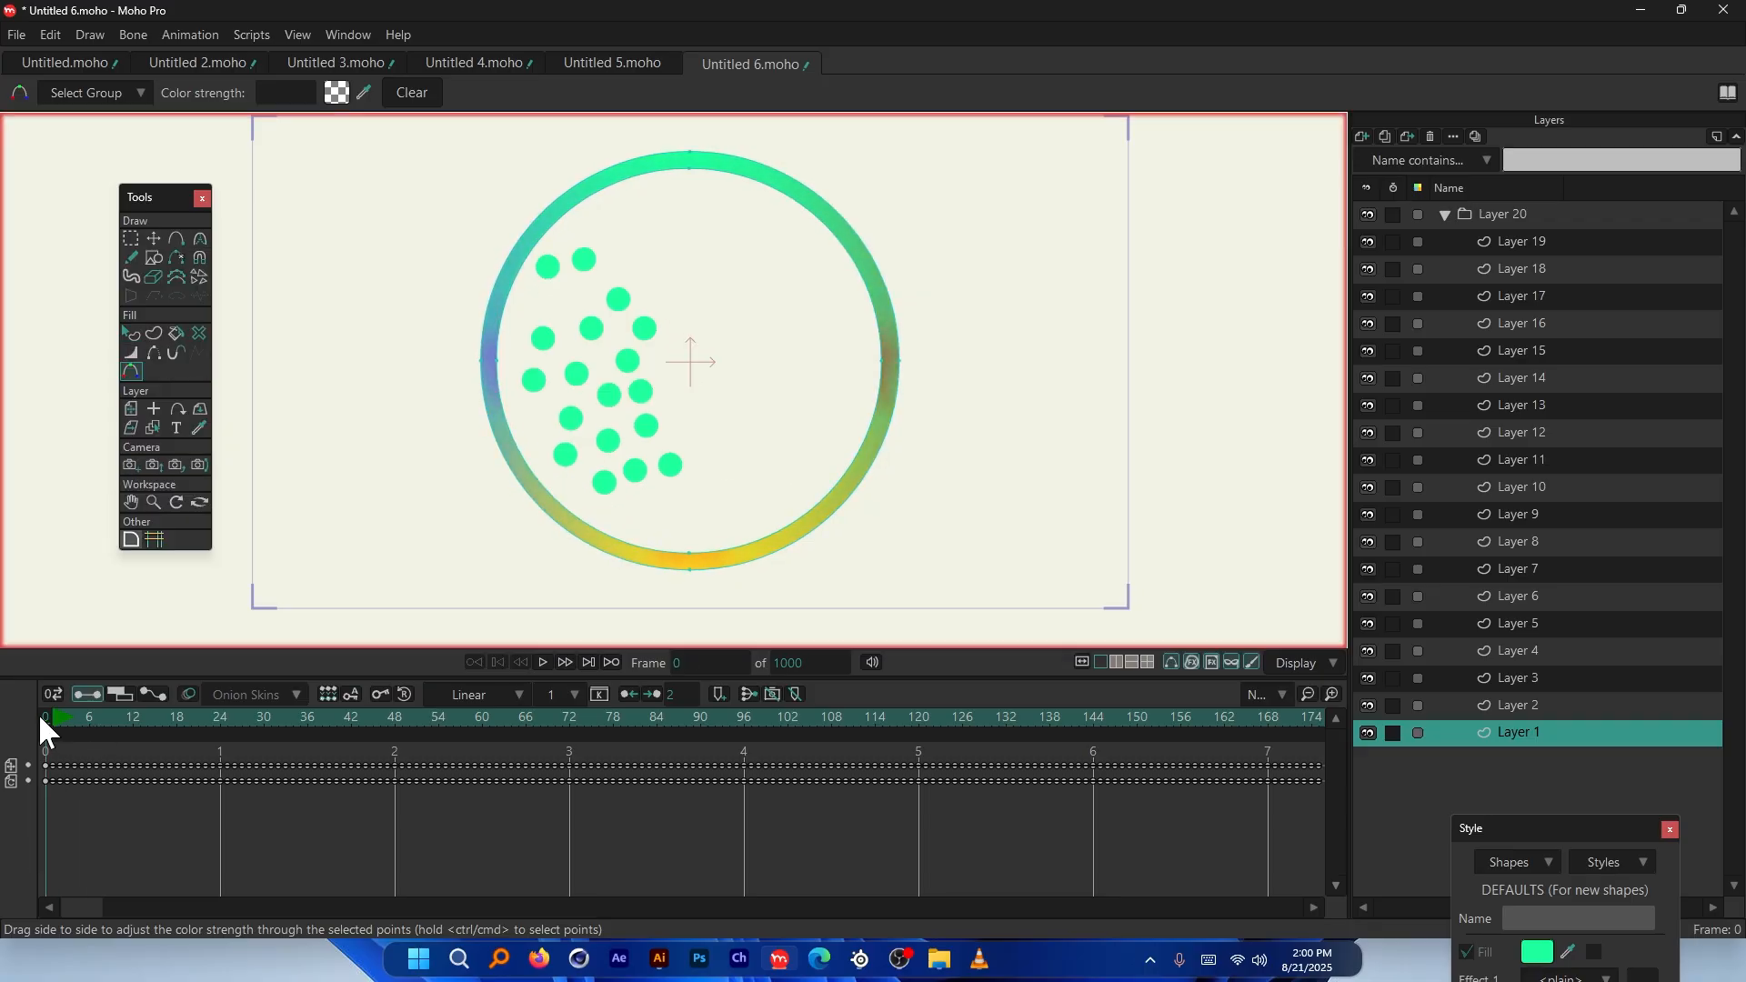
Set Layer 1's motor speed to 20 and play the slower simulation
{"action": "double_click", "coordinate": [1504, 733]}
{"action": "left_click", "coordinate": [1236, 181]}
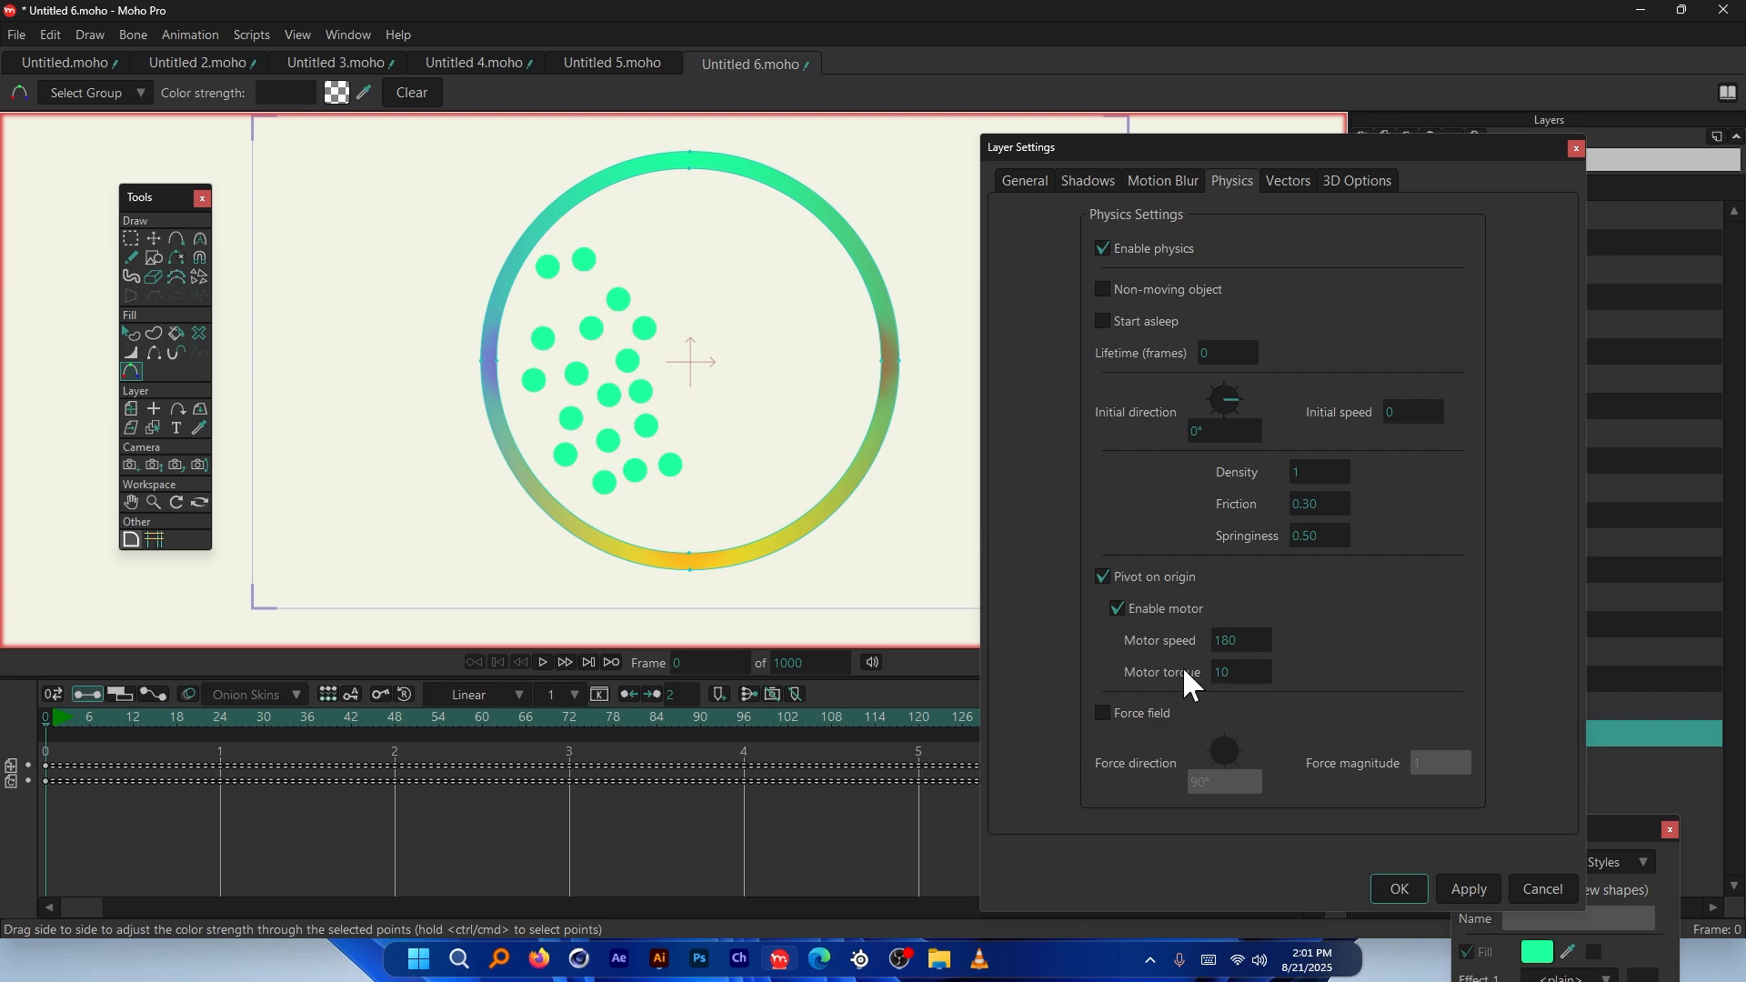
{"action": "left_click", "coordinate": [1239, 642]}
{"action": "type", "text": "20"}
{"action": "key", "text": "Return"}
{"action": "key", "text": "space"}
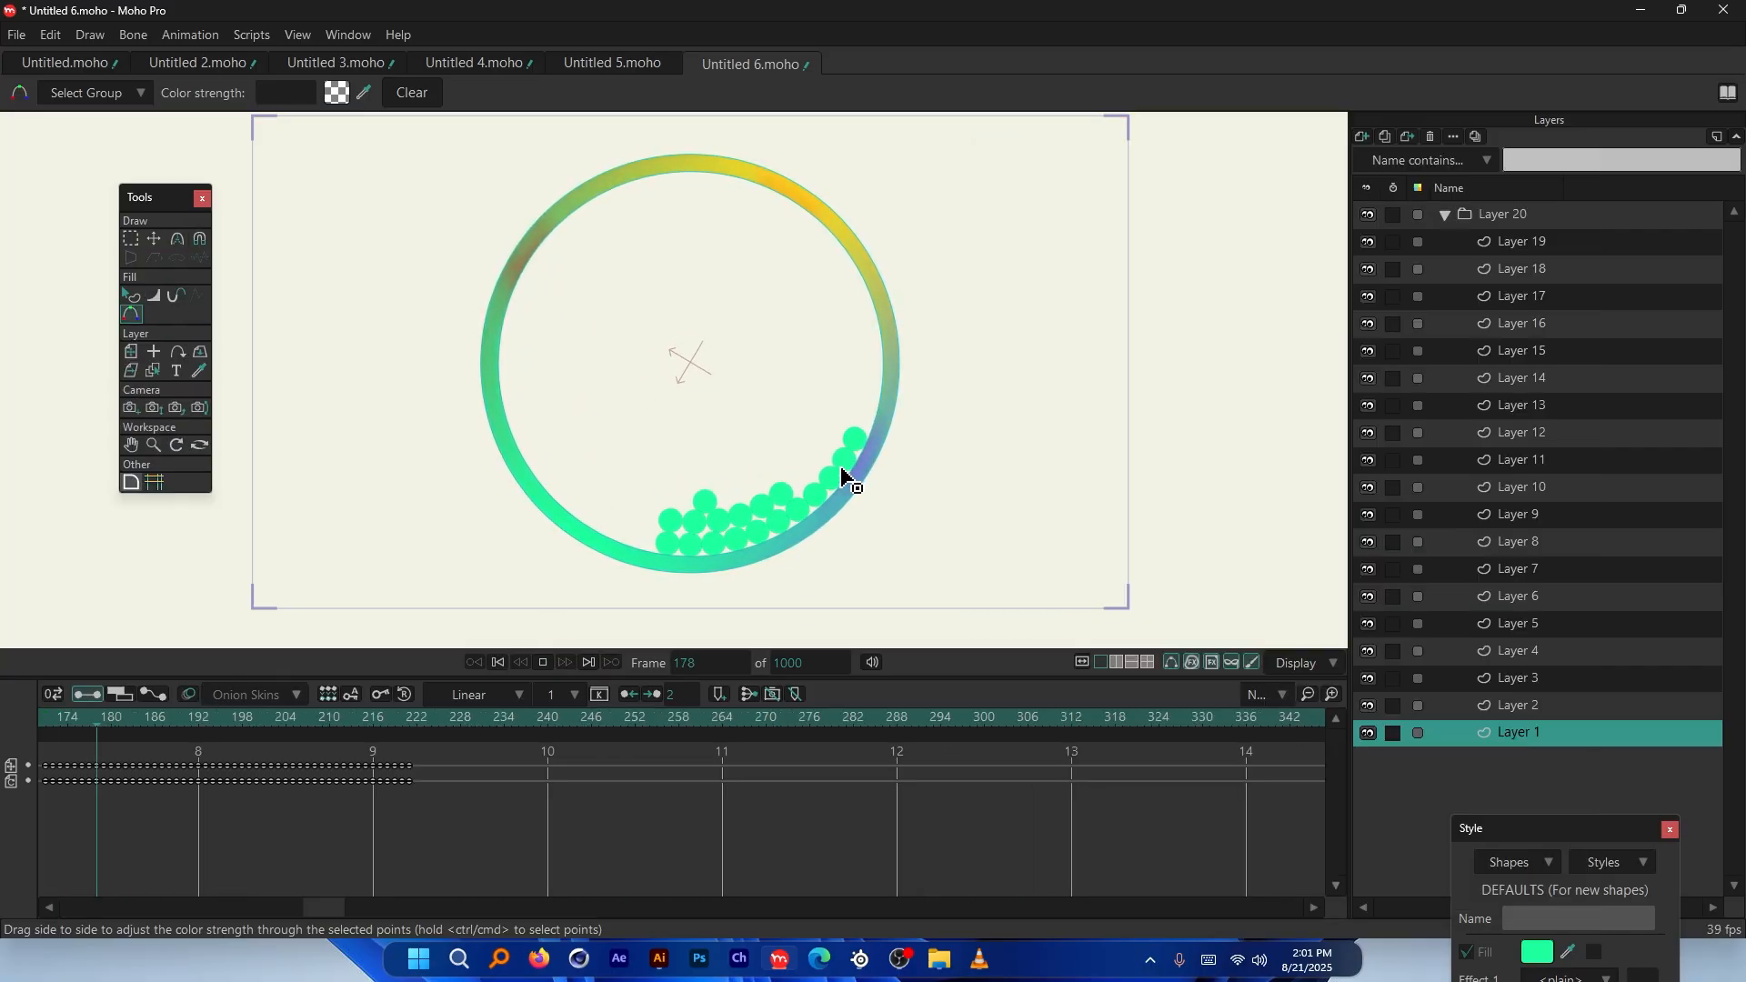
{"action": "left_click_drag", "start_coordinate": [325, 908], "coordinate": [0, 902]}
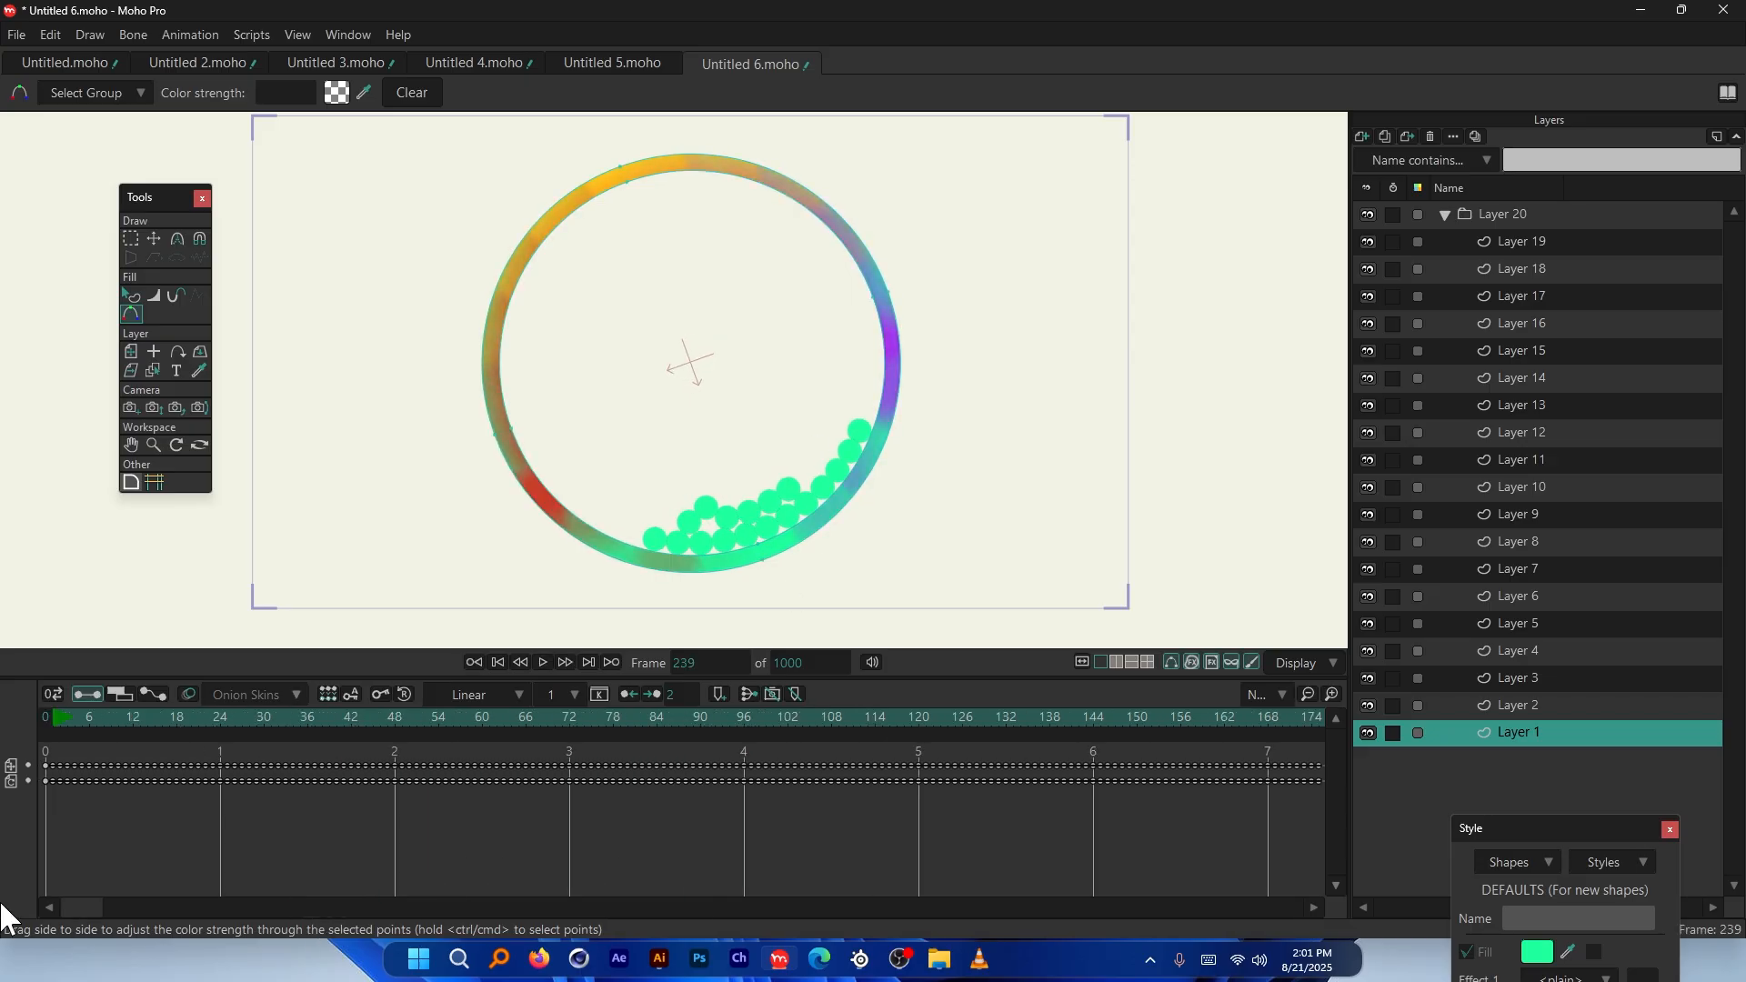
Change the ring motor's torque value, then replay the simulation from frame 0
{"action": "double_click", "coordinate": [1493, 732]}
{"action": "left_click", "coordinate": [1242, 181]}
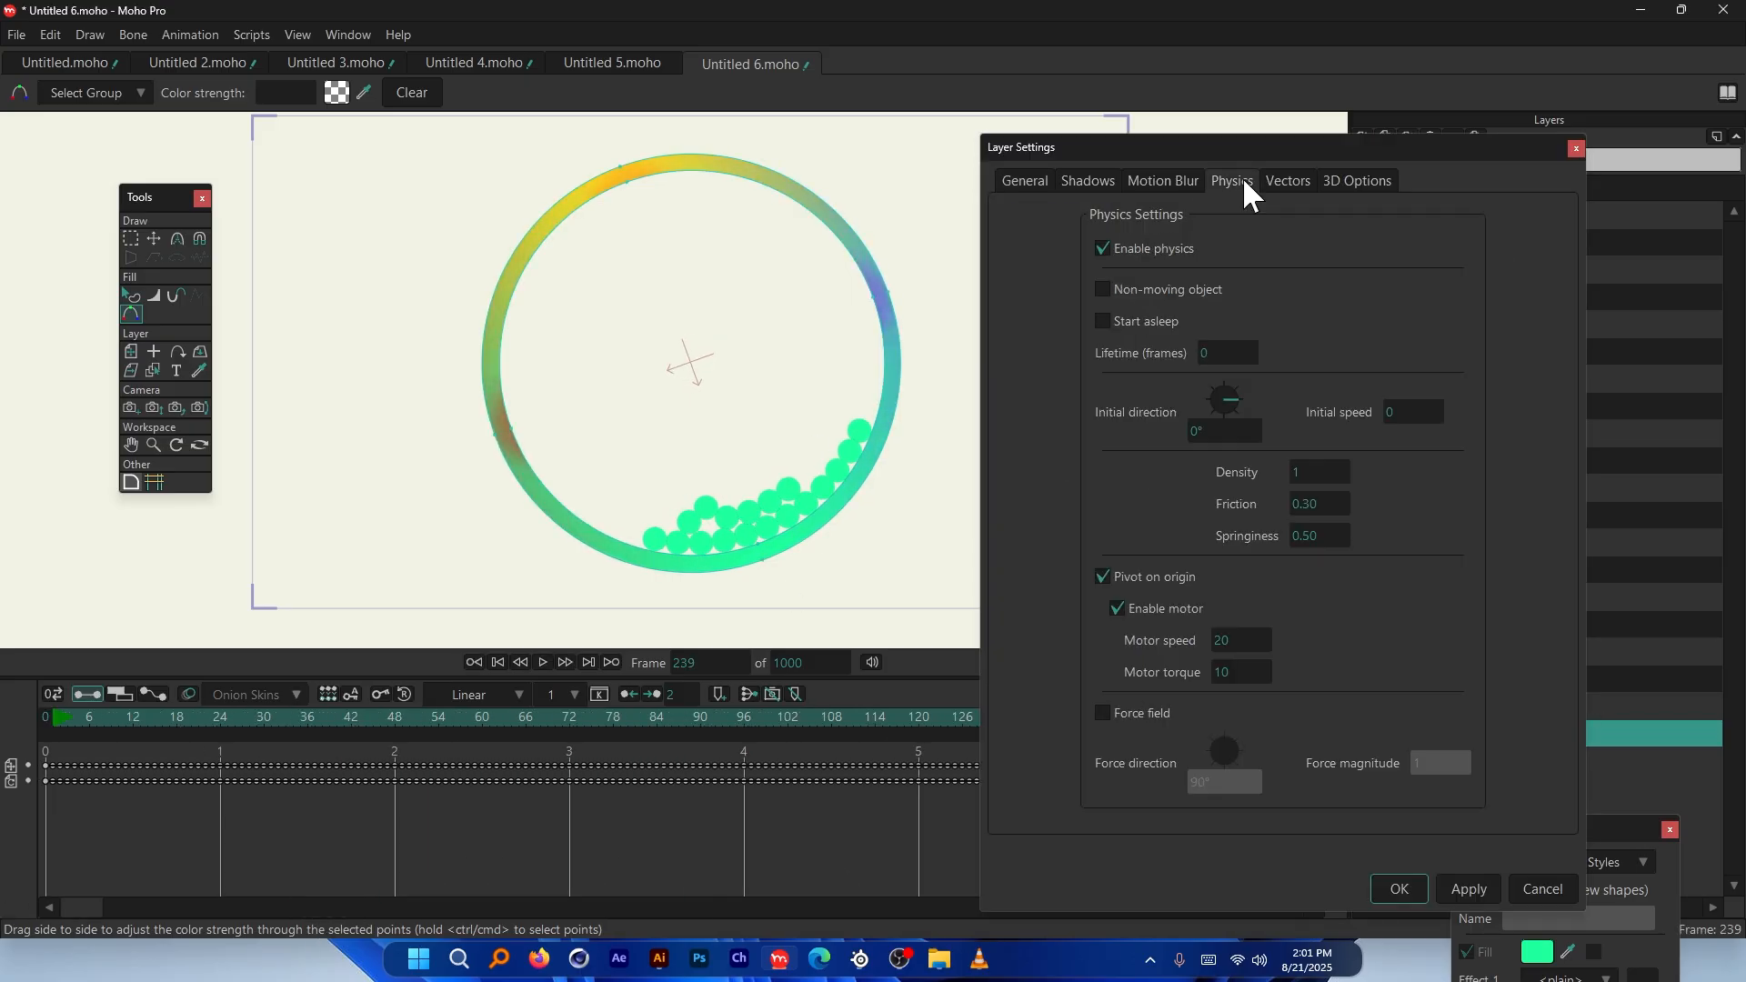
{"action": "type", "text": "10"}
{"action": "key", "text": "Return"}
{"action": "left_click_drag", "start_coordinate": [53, 716], "coordinate": [25, 717]}
{"action": "key", "text": "space"}
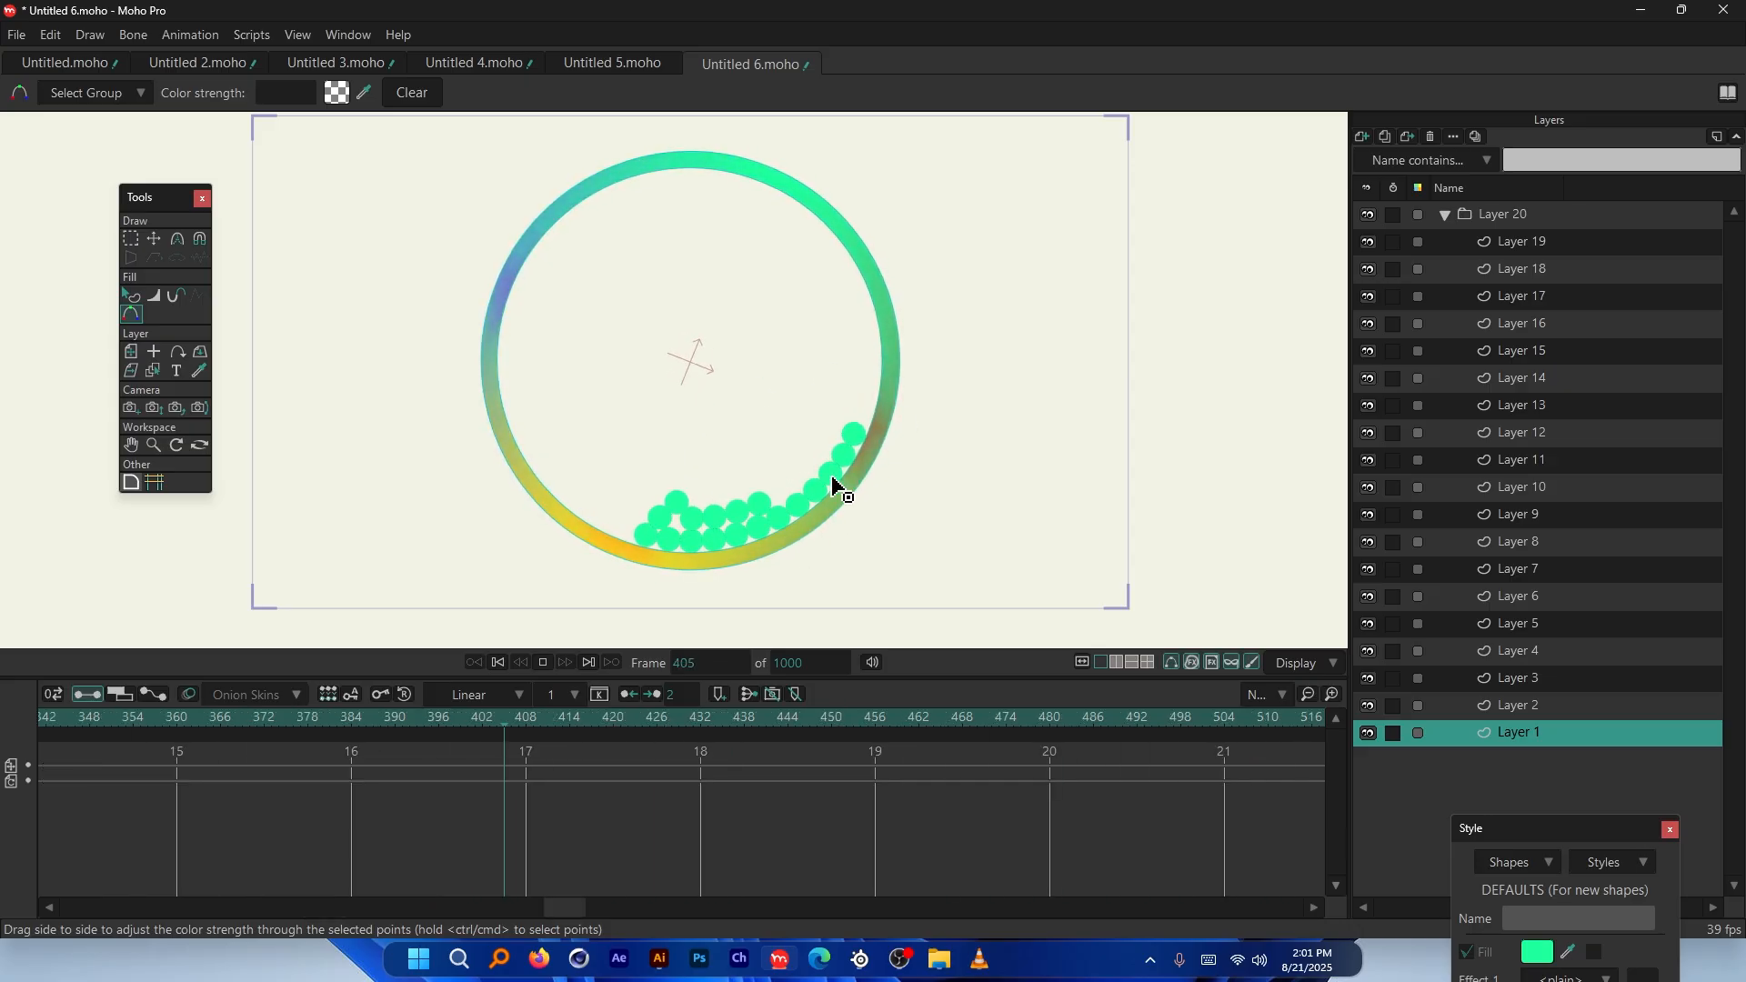
Raise the ring motor's torque from 30 to 60
{"action": "double_click", "coordinate": [1521, 732]}
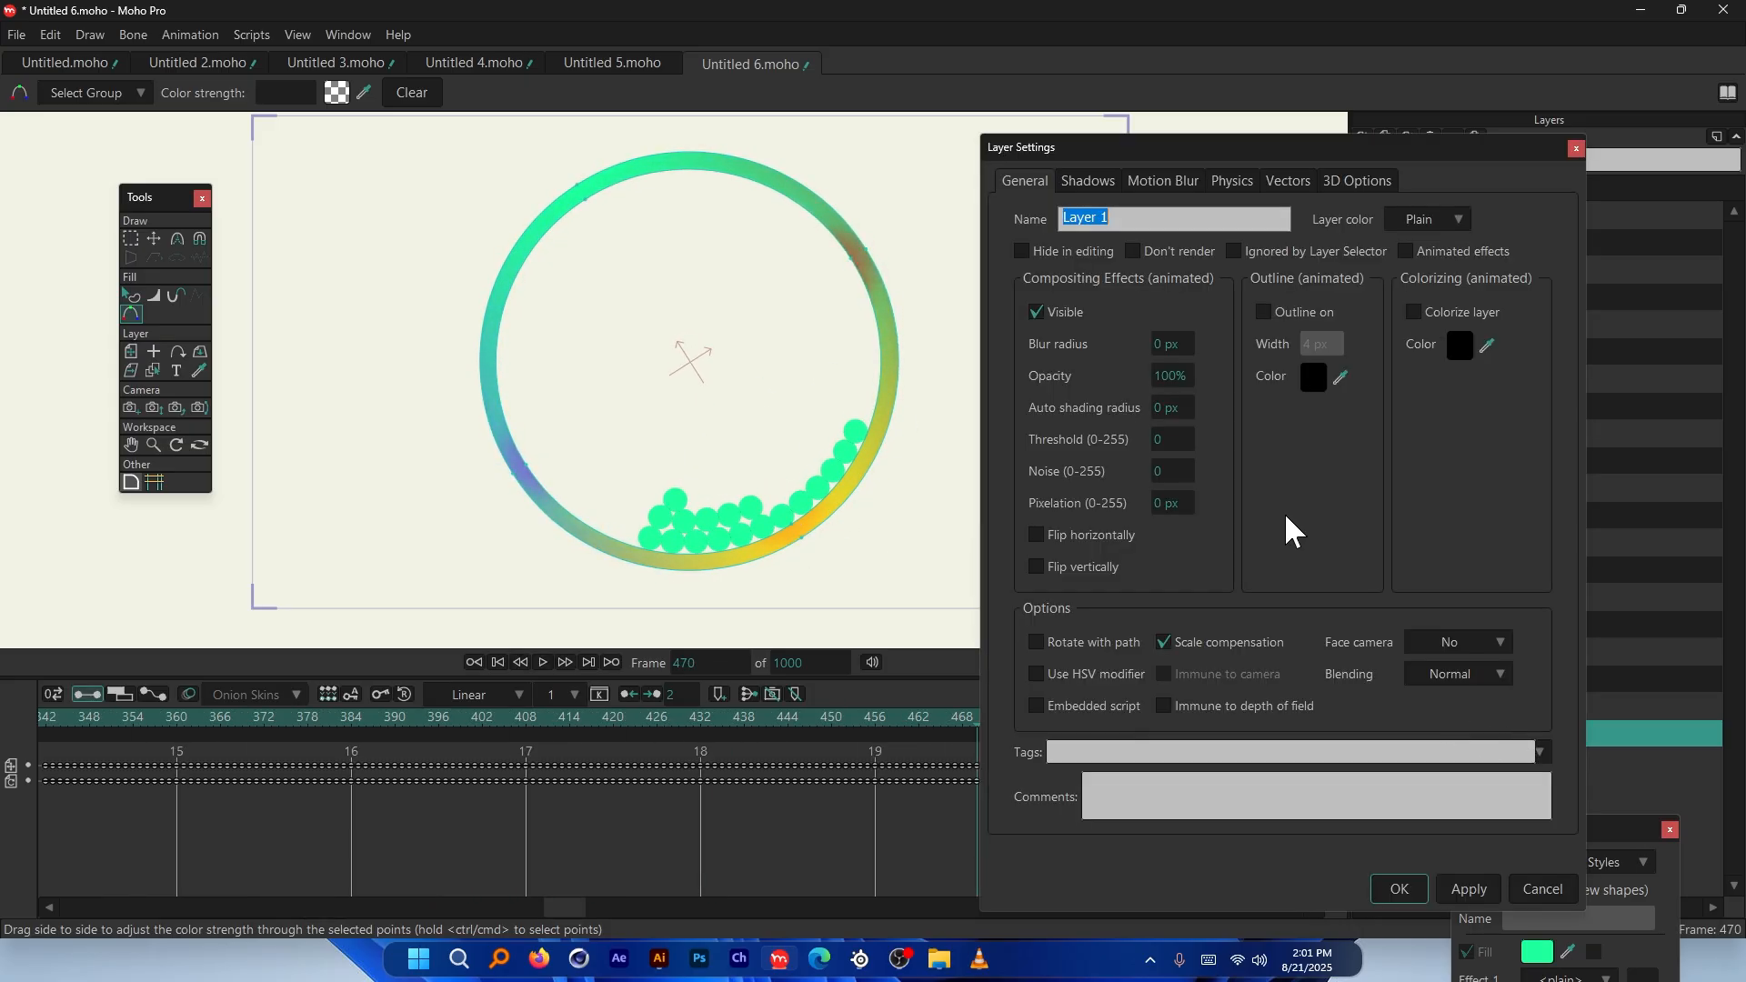
{"action": "left_click", "coordinate": [1236, 182]}
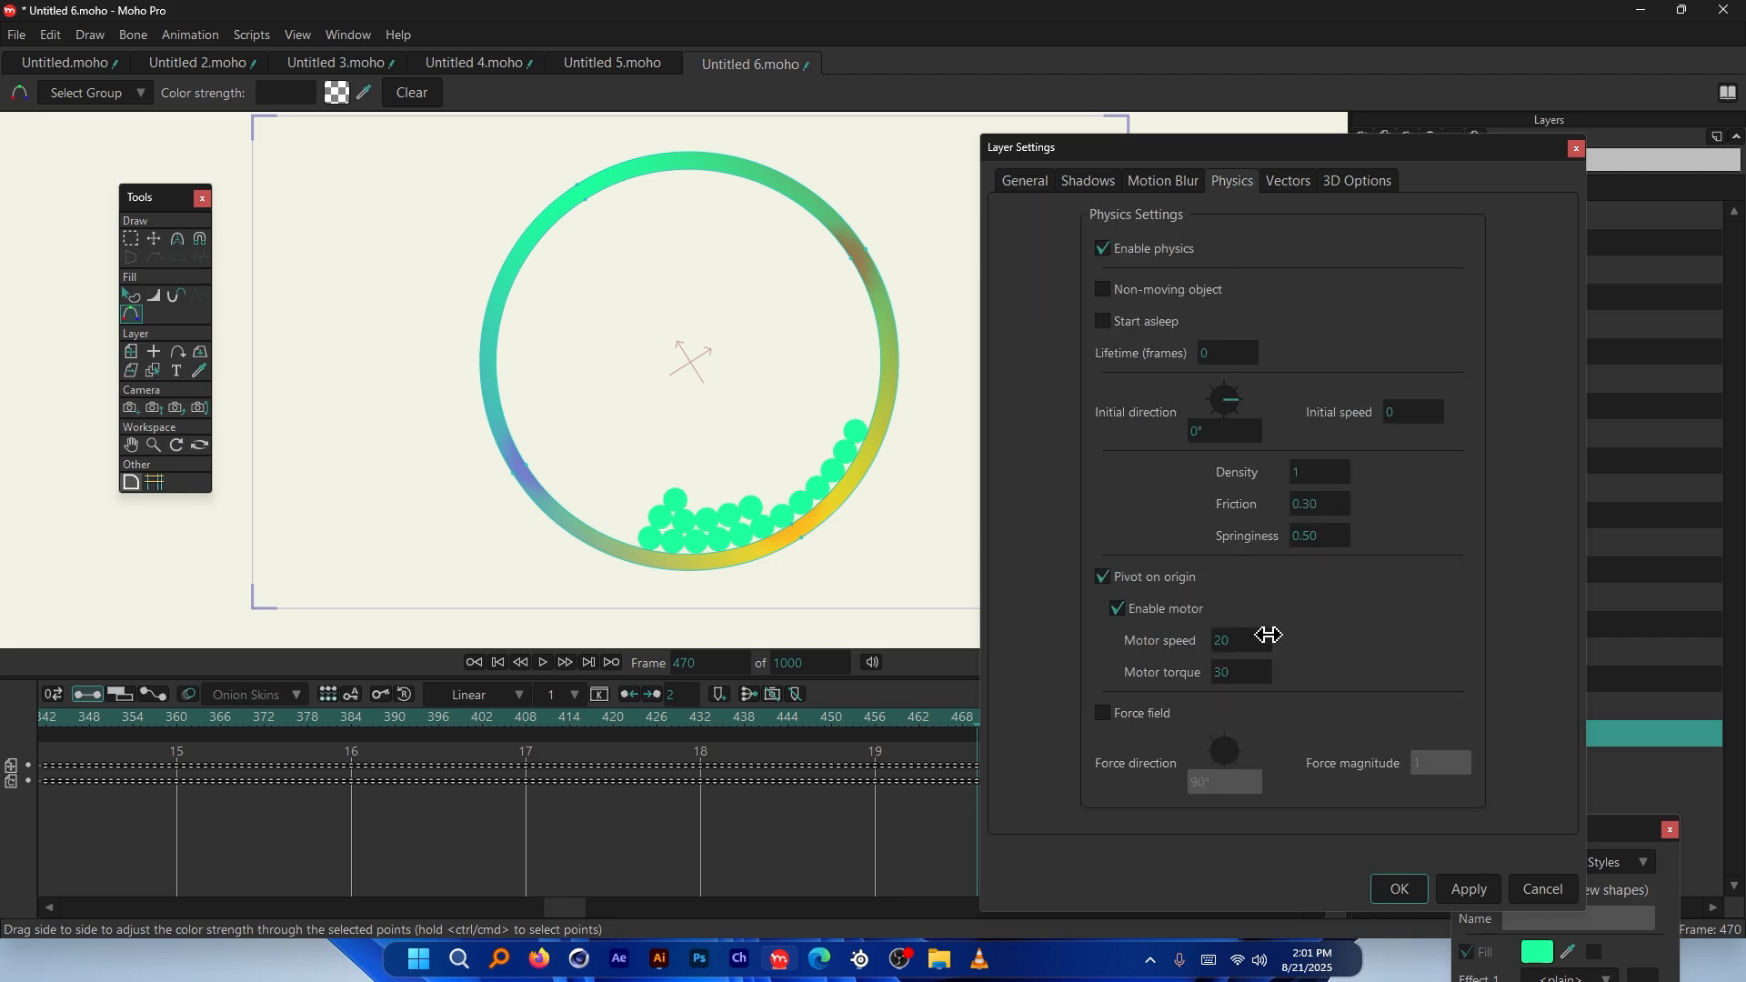
{"action": "left_click", "coordinate": [1246, 670]}
{"action": "type", "text": "60"}
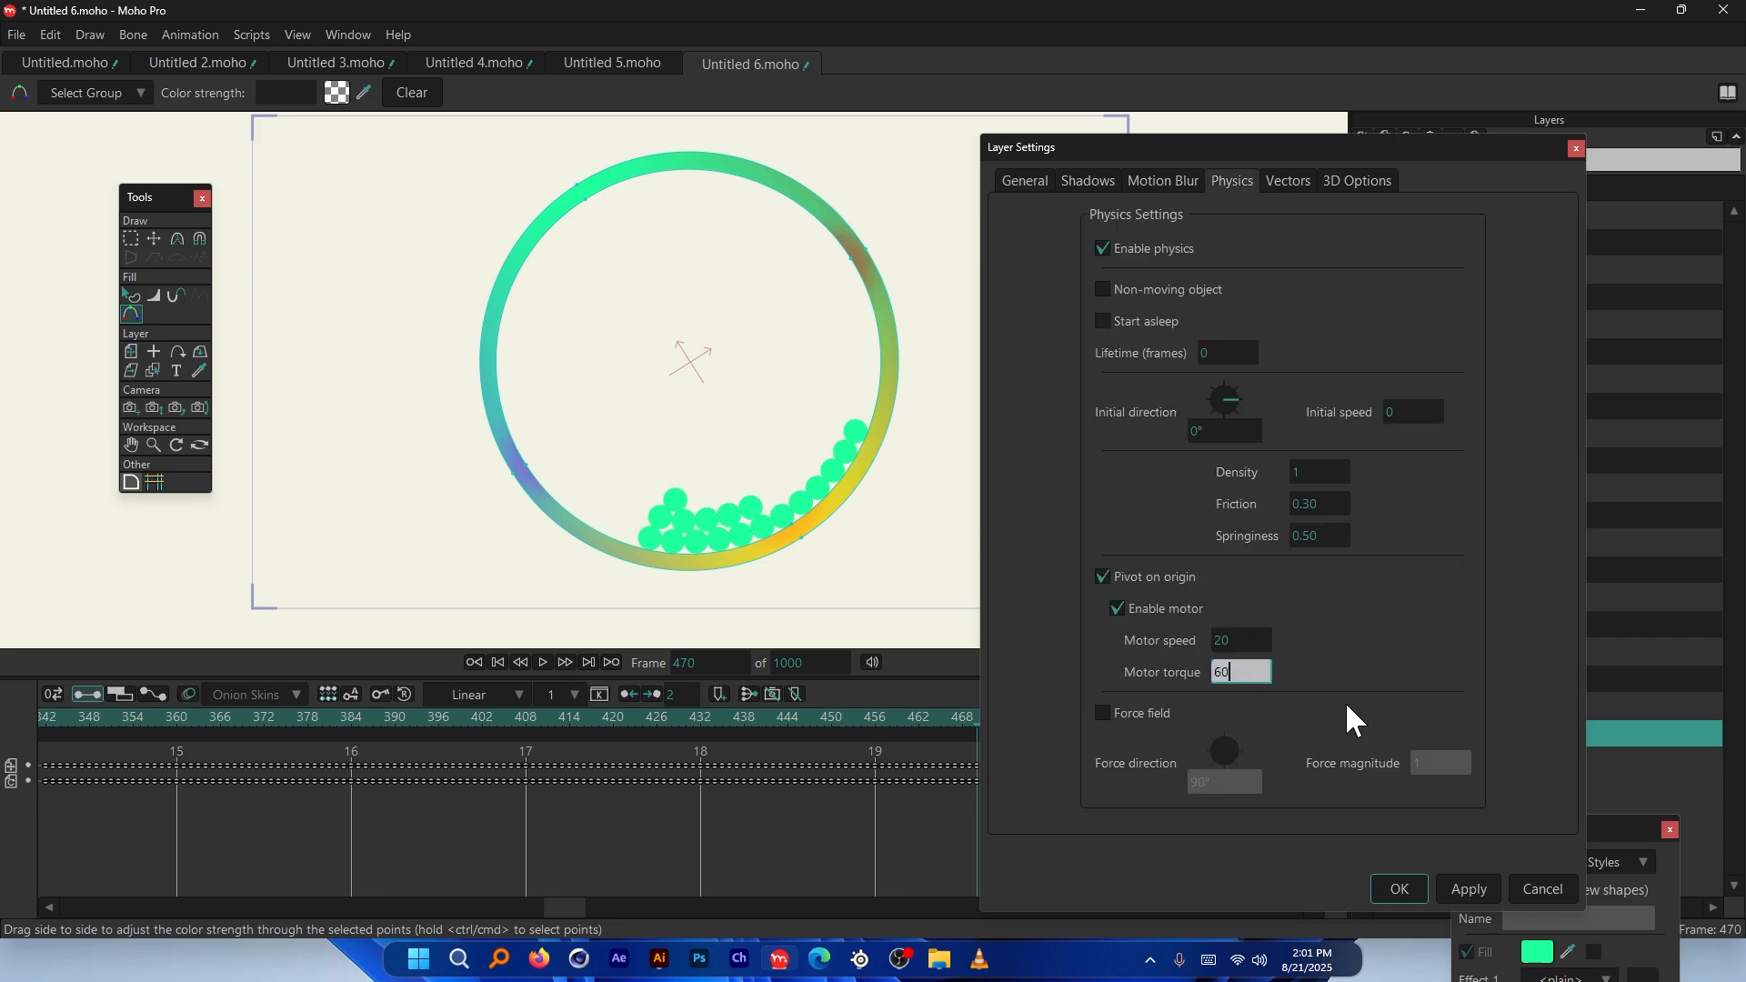
{"action": "key", "text": "Return"}
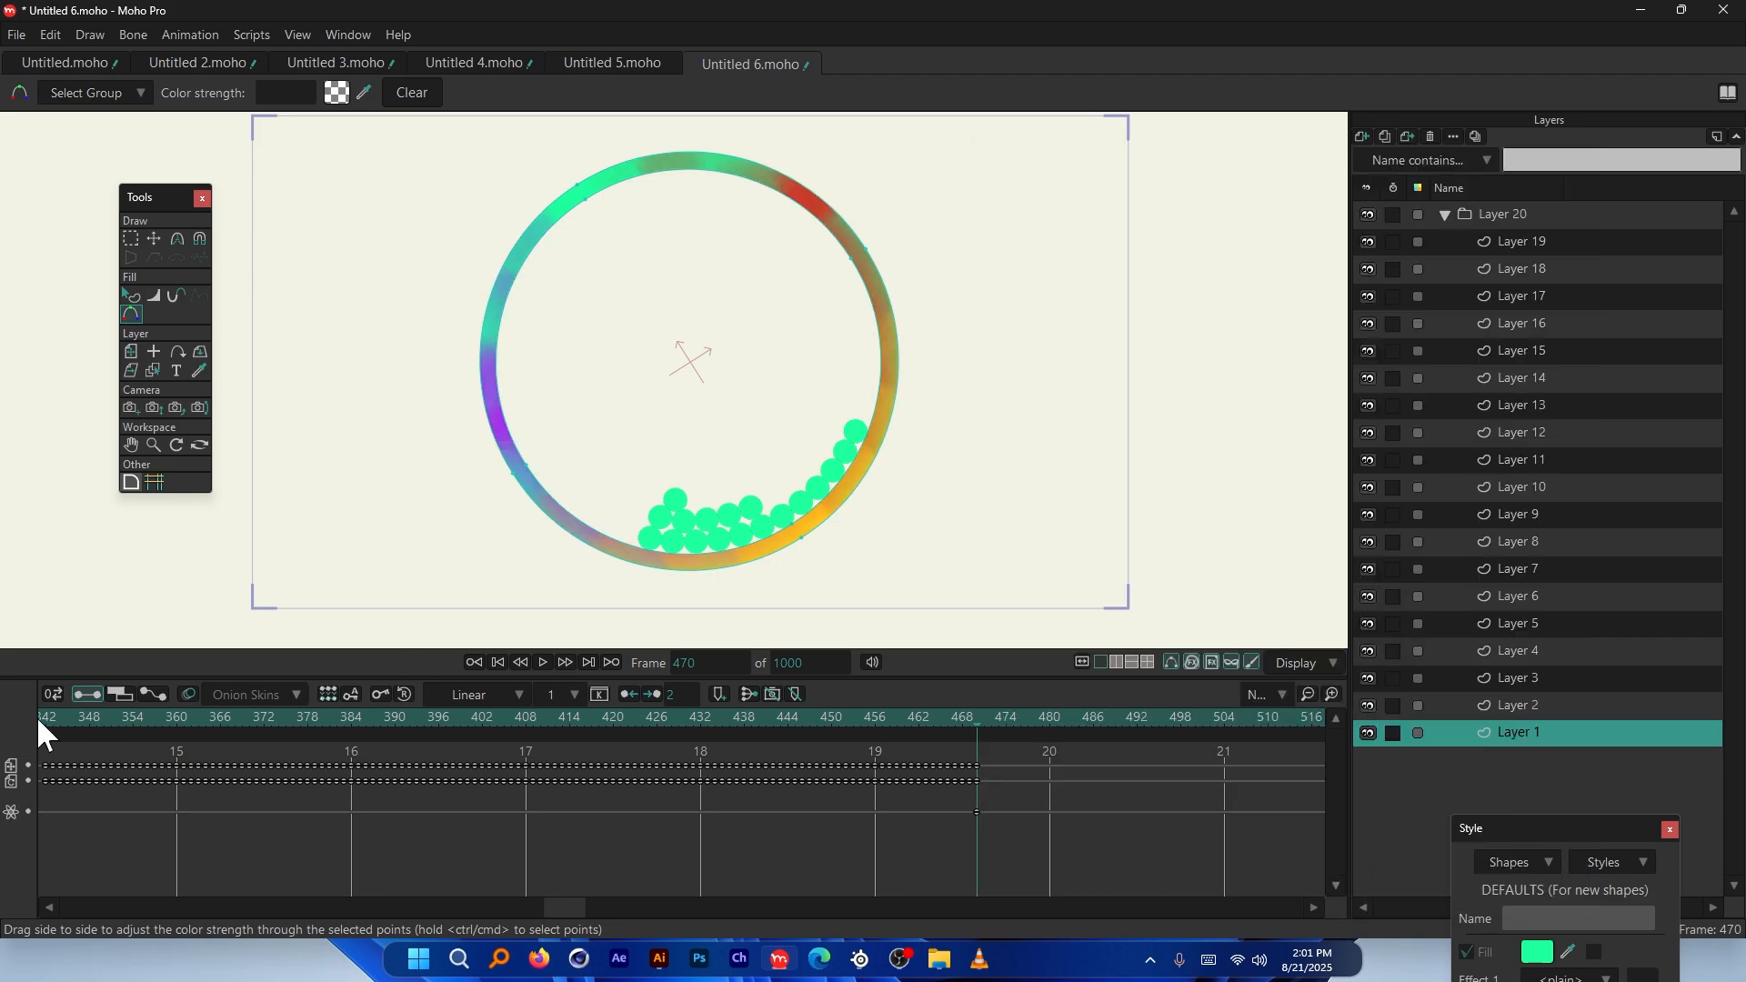
Replay the simulation from frame 0 to watch the ring carry balls up its right side
{"action": "left_click_drag", "start_coordinate": [581, 919], "coordinate": [346, 906]}
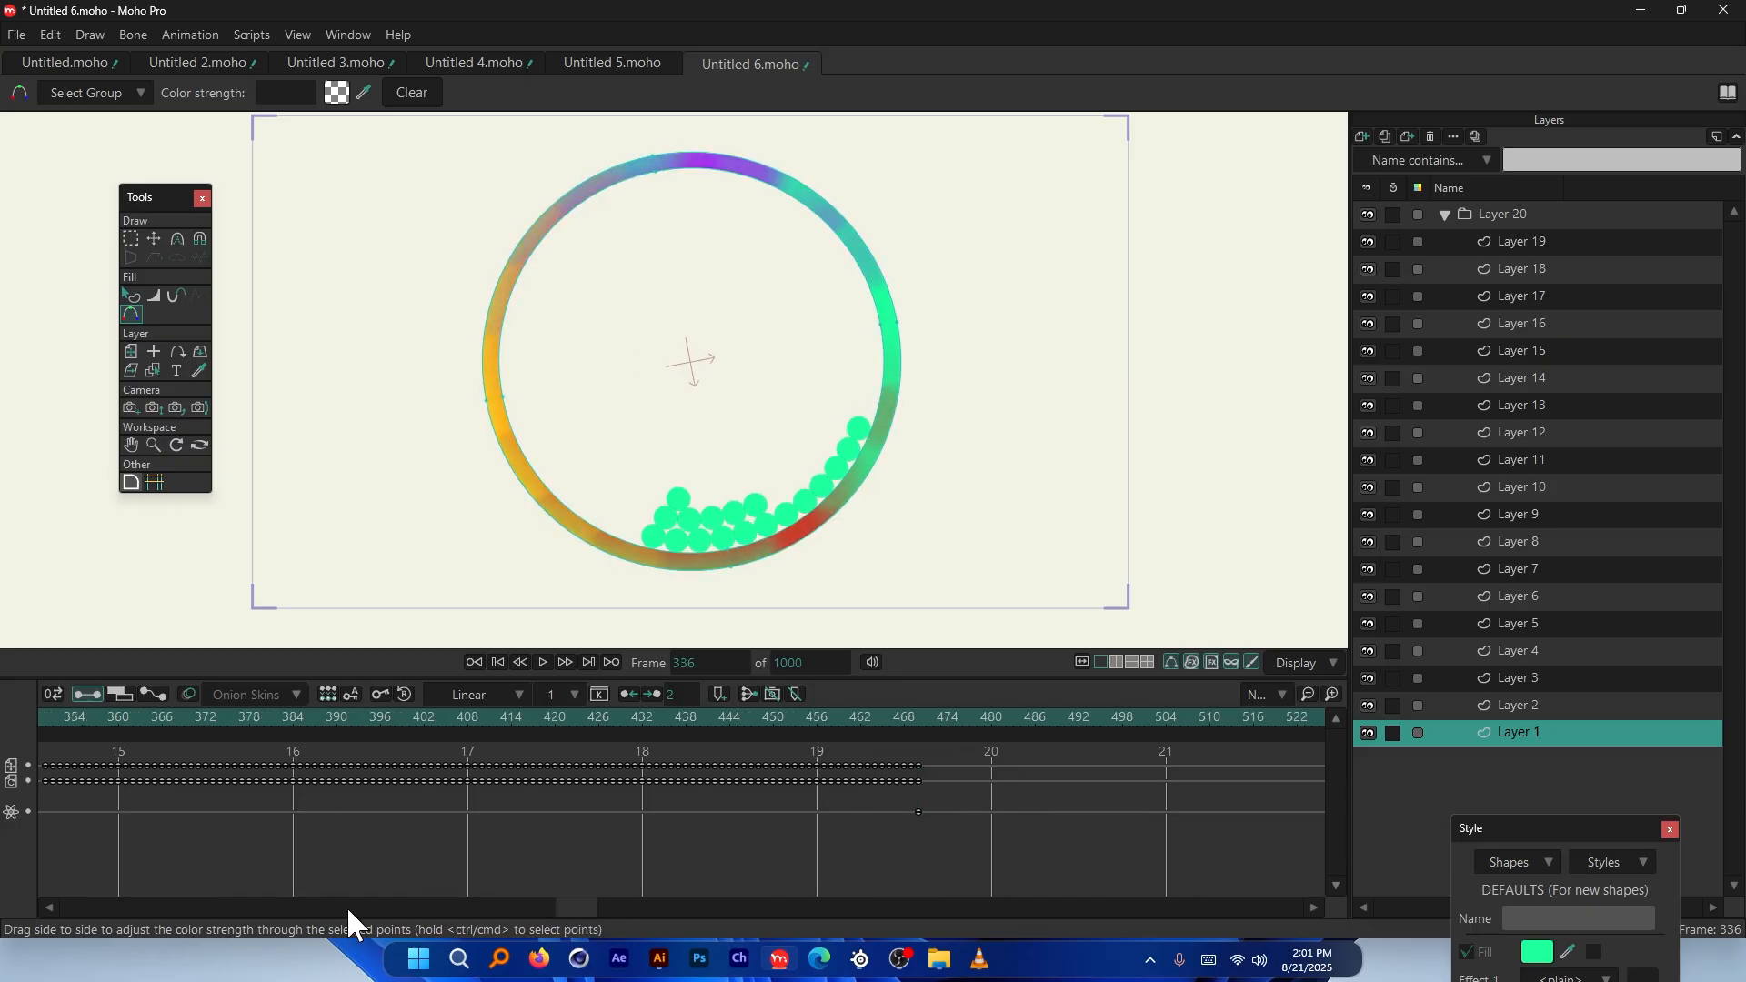
{"action": "left_click_drag", "start_coordinate": [570, 907], "coordinate": [118, 903]}
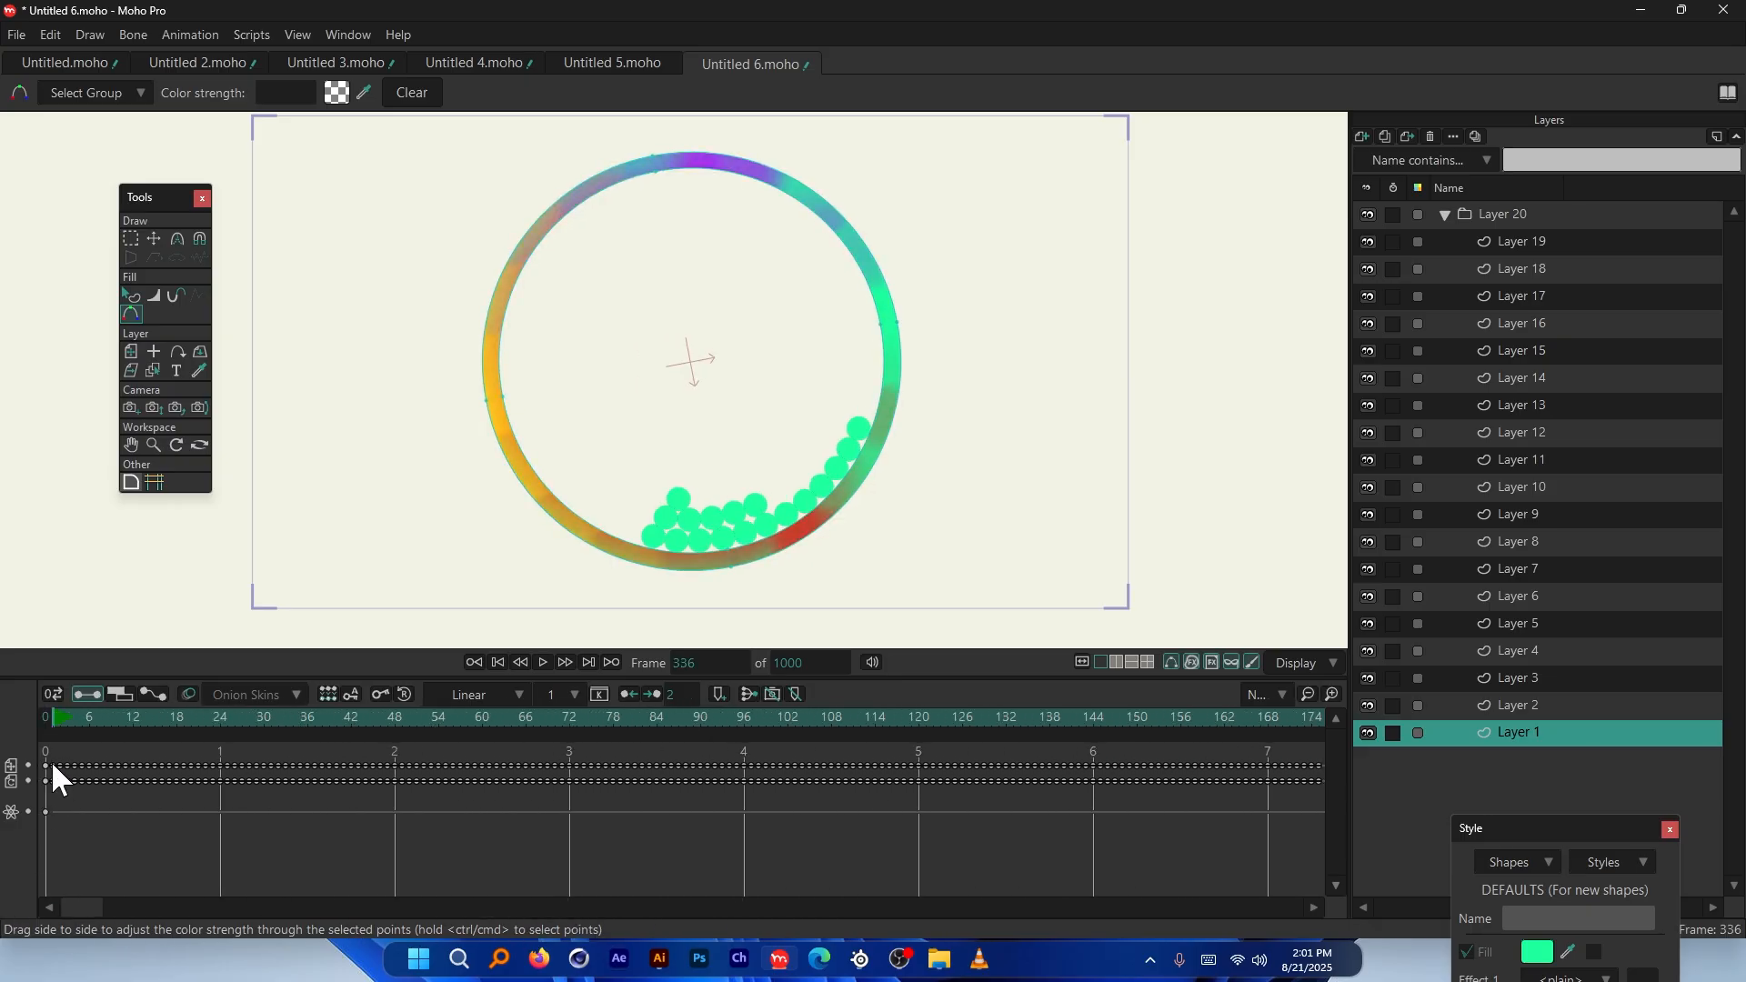
{"action": "left_click", "coordinate": [42, 713]}
{"action": "key", "text": "space"}
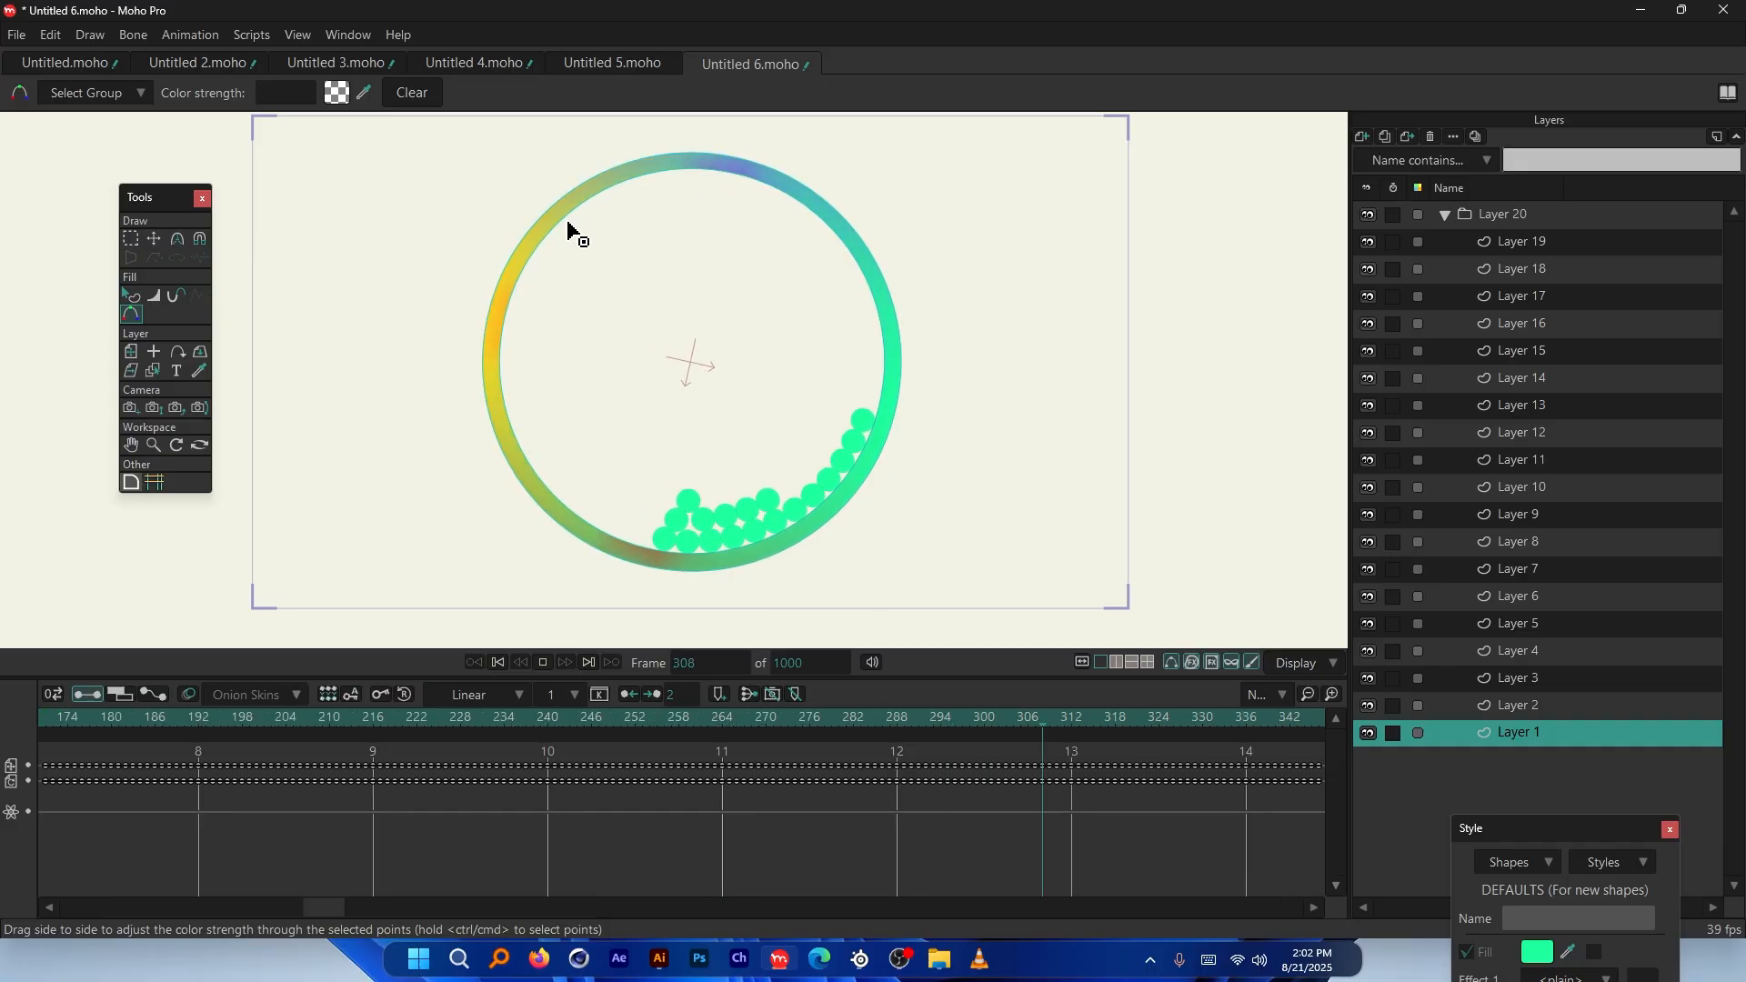
{"action": "key", "text": "space"}
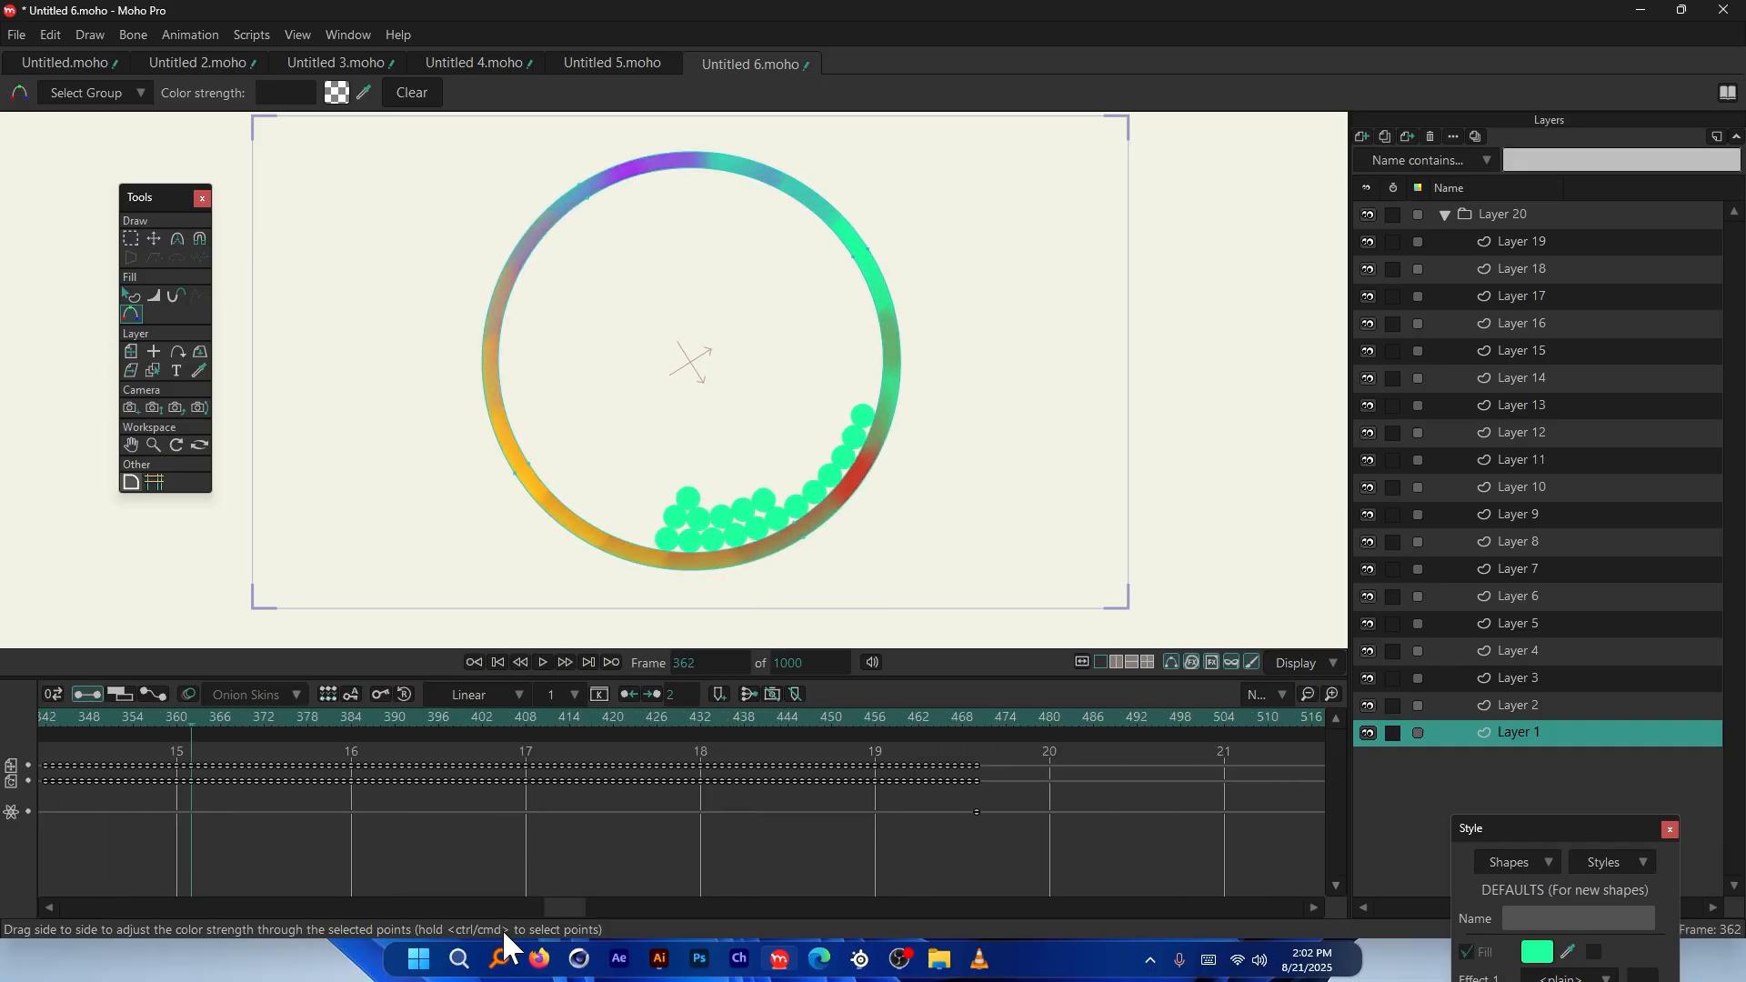
{"action": "left_click_drag", "start_coordinate": [563, 906], "coordinate": [42, 886]}
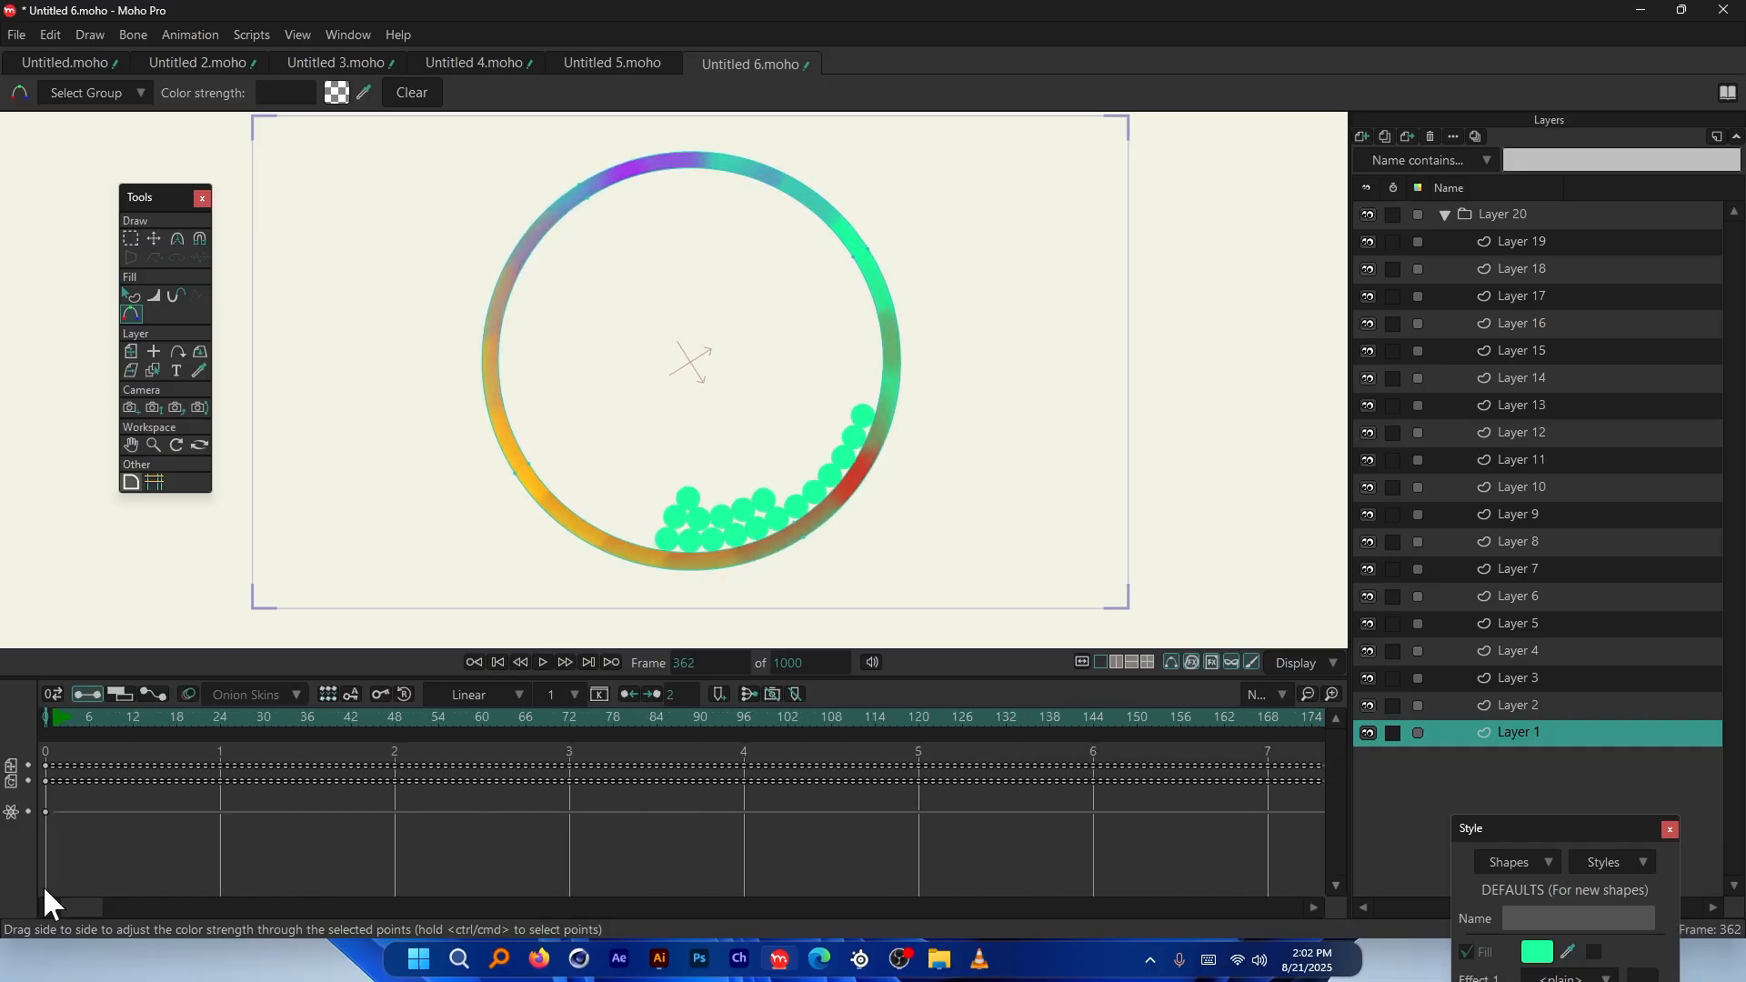
Make the ring a non-moving object again and replay so the balls settle at its bottom
{"action": "double_click", "coordinate": [1549, 731]}
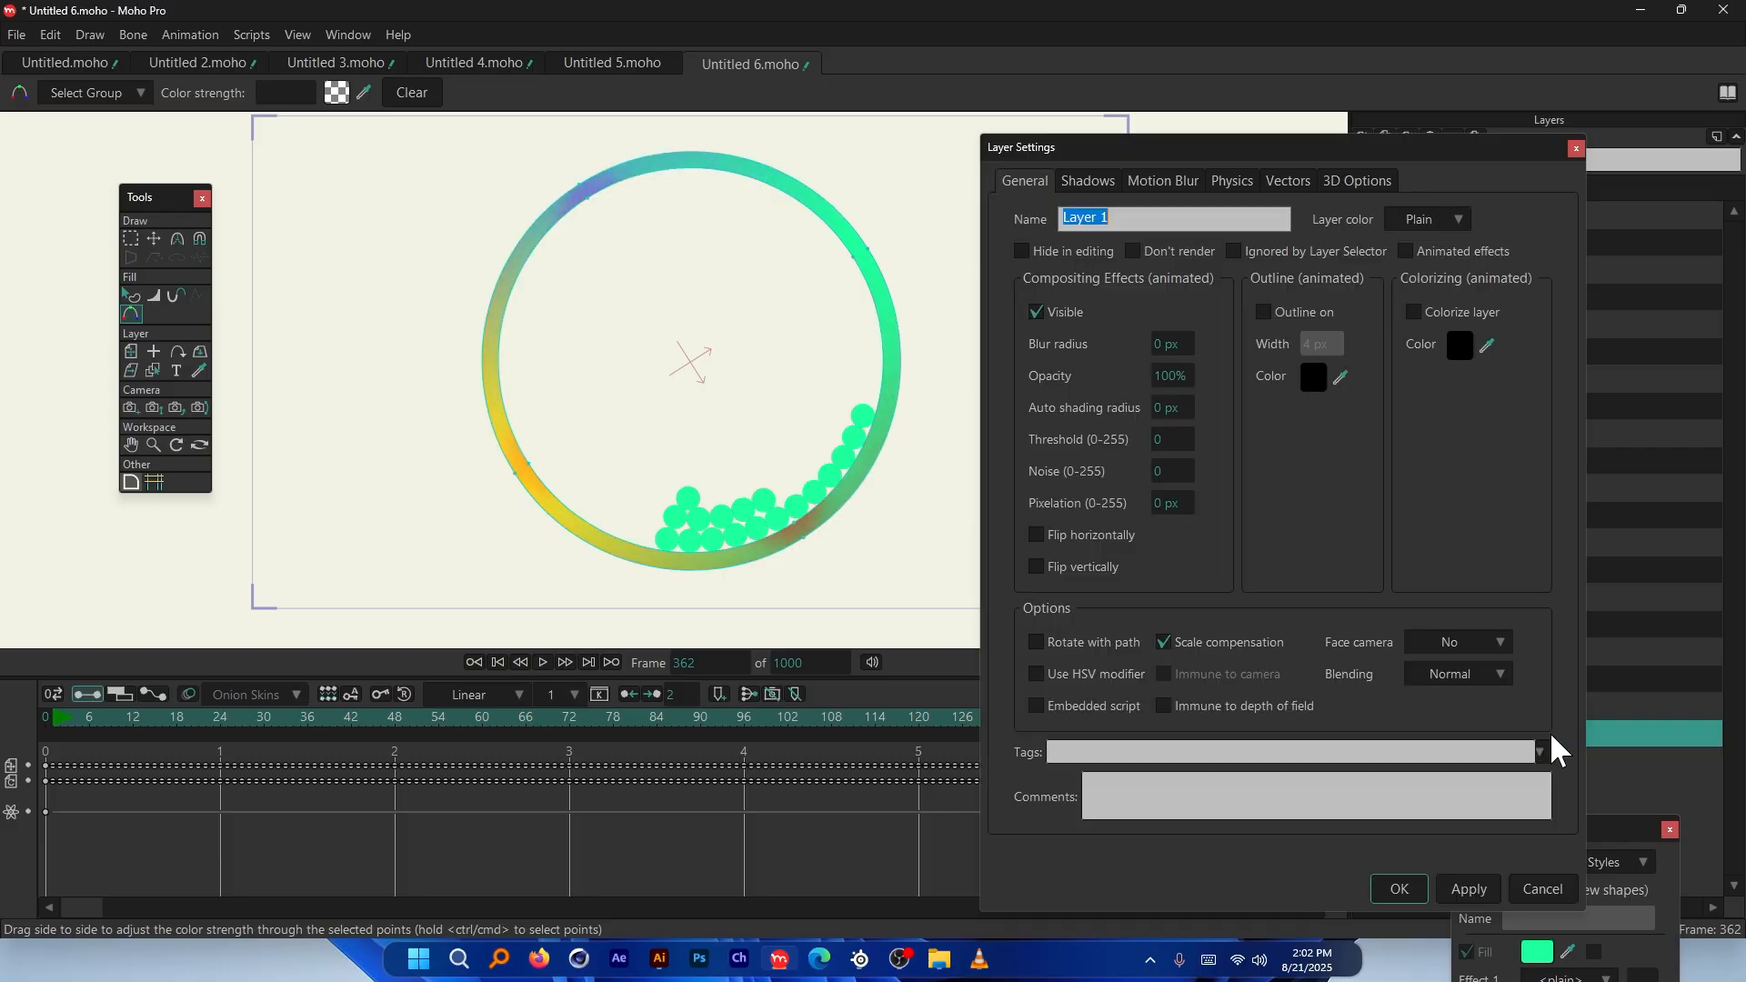
{"action": "left_click", "coordinate": [1233, 181]}
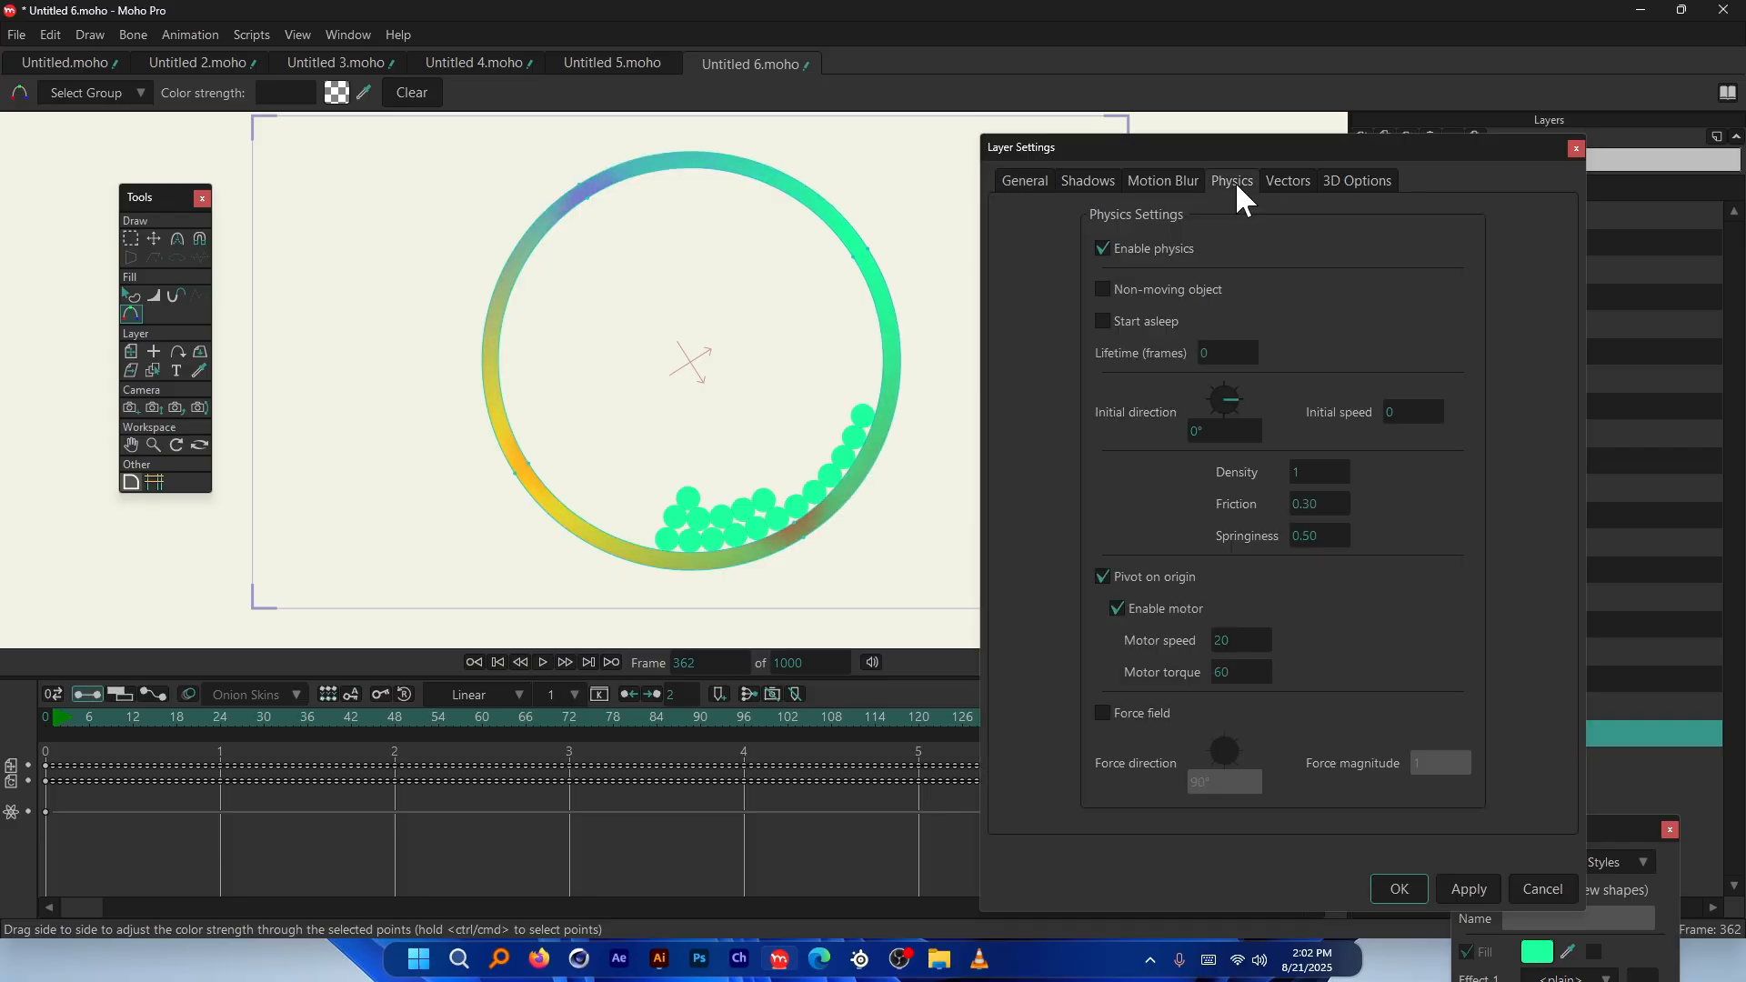
{"action": "left_click", "coordinate": [1115, 291]}
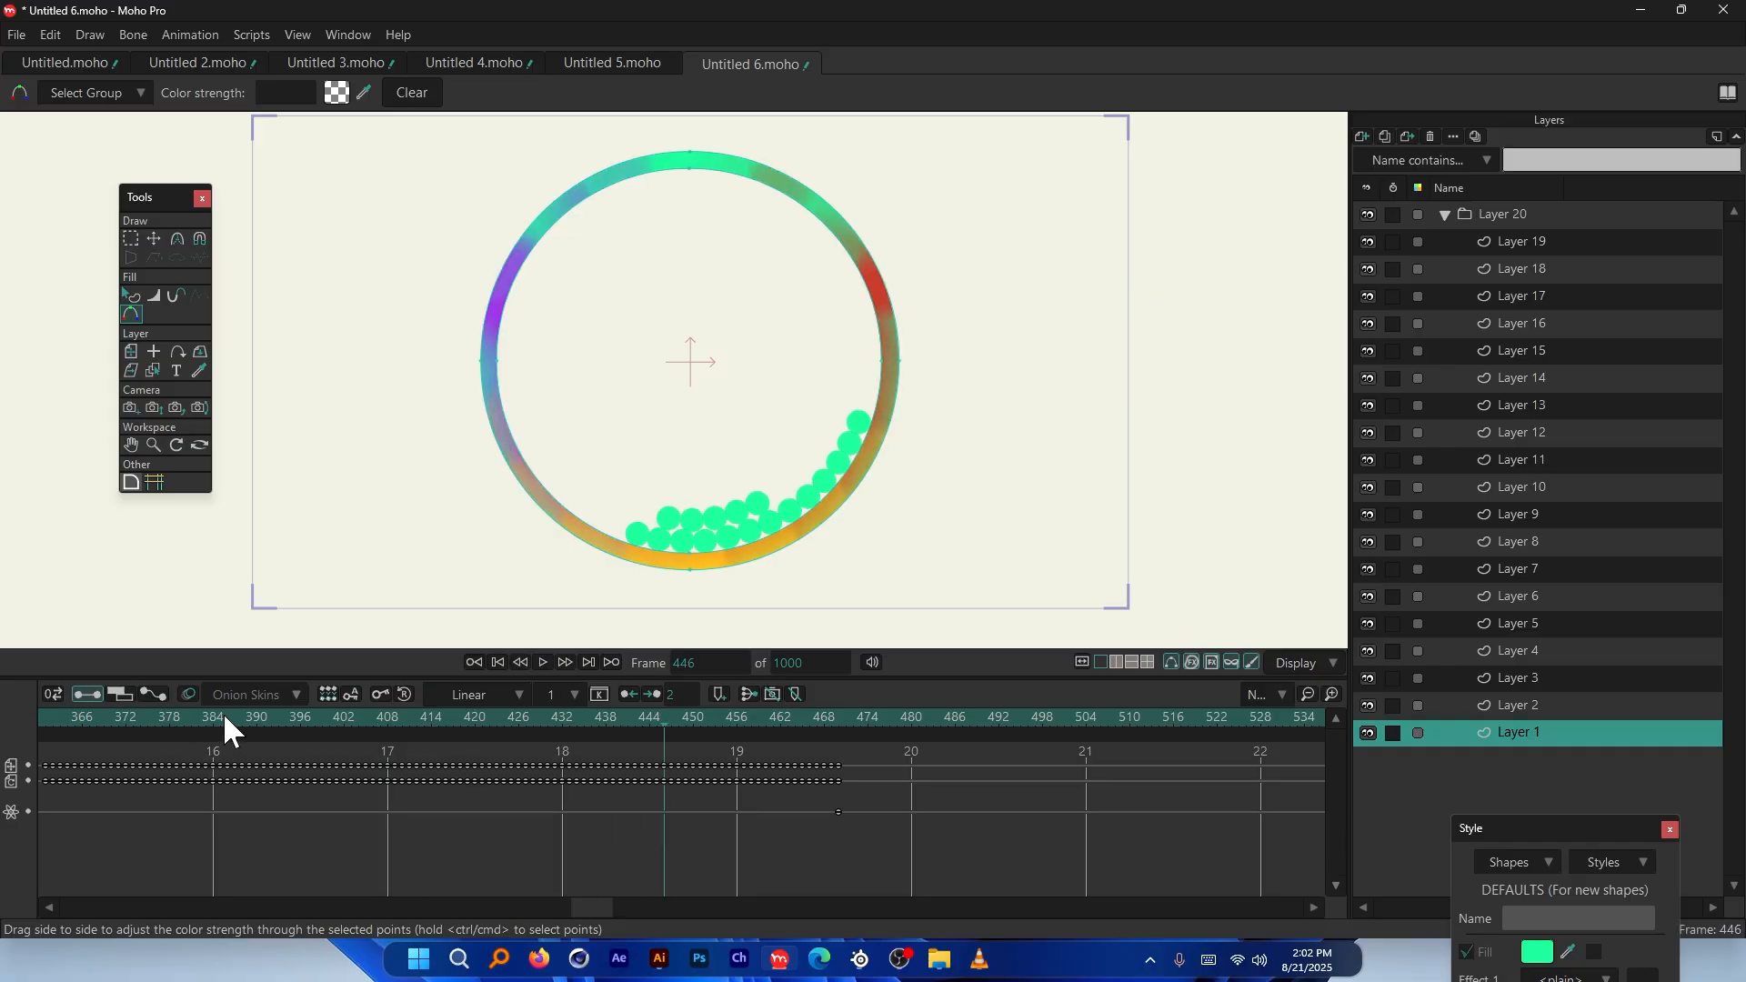
{"action": "left_click_drag", "start_coordinate": [591, 907], "coordinate": [44, 878]}
{"action": "left_click", "coordinate": [41, 713]}
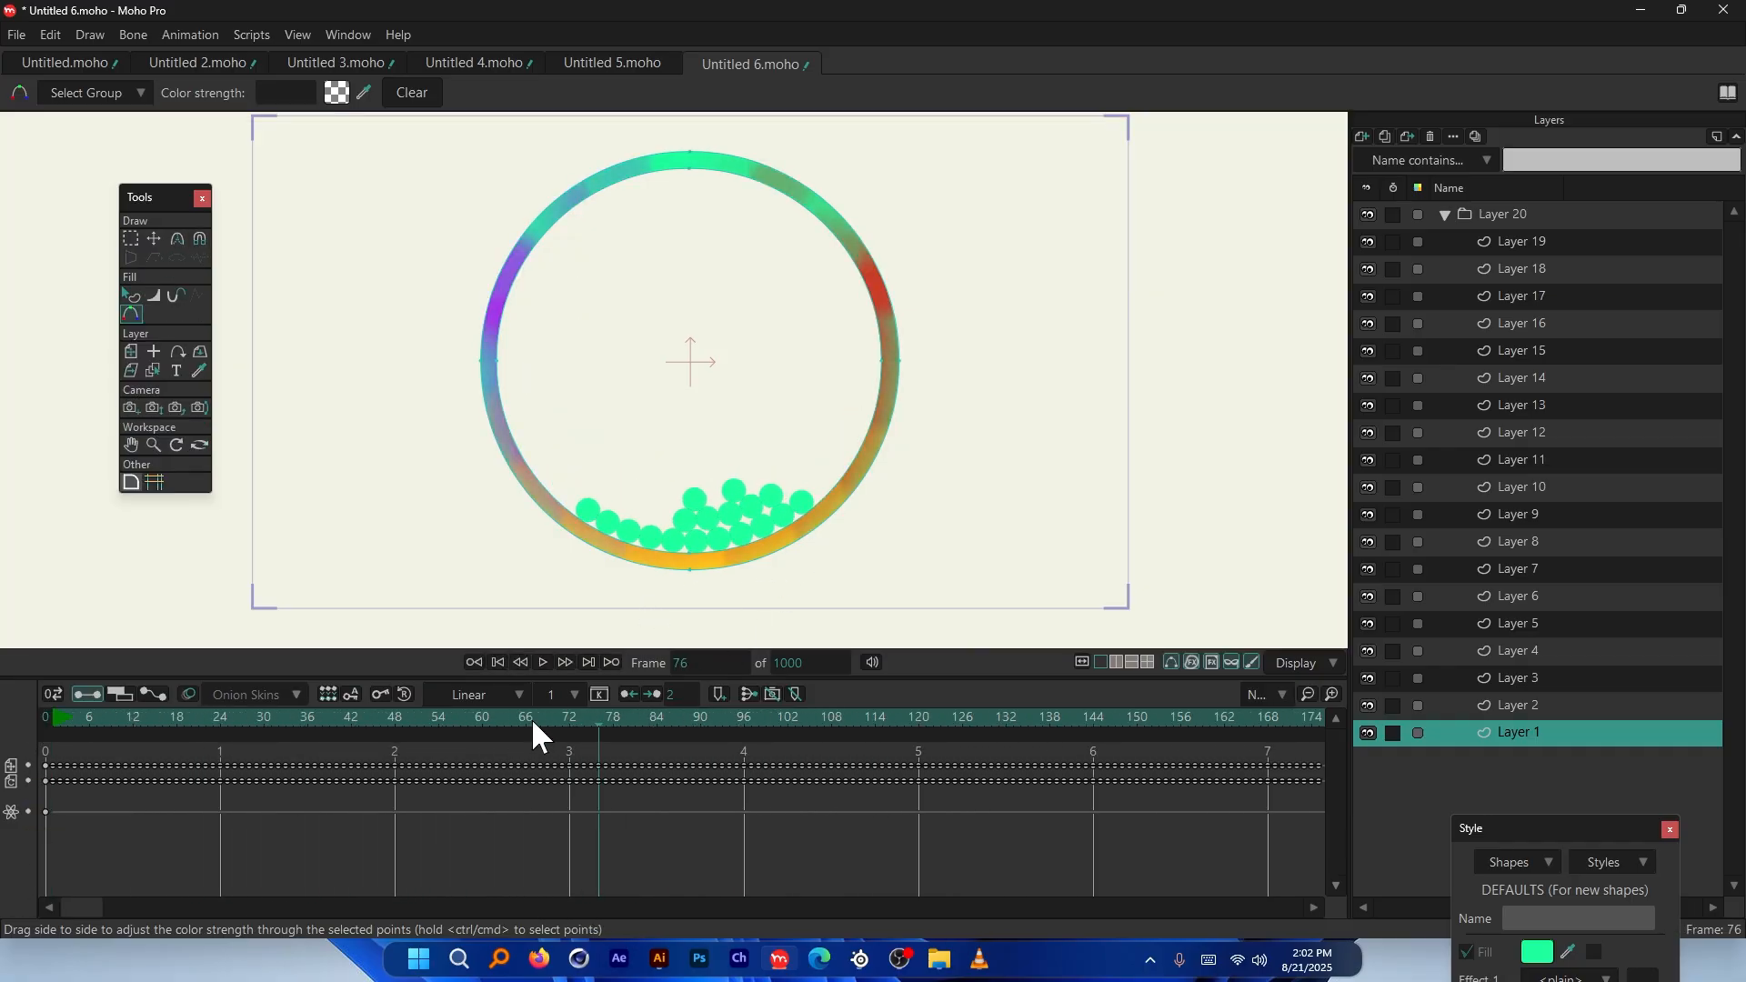
{"action": "left_click", "coordinate": [64, 715]}
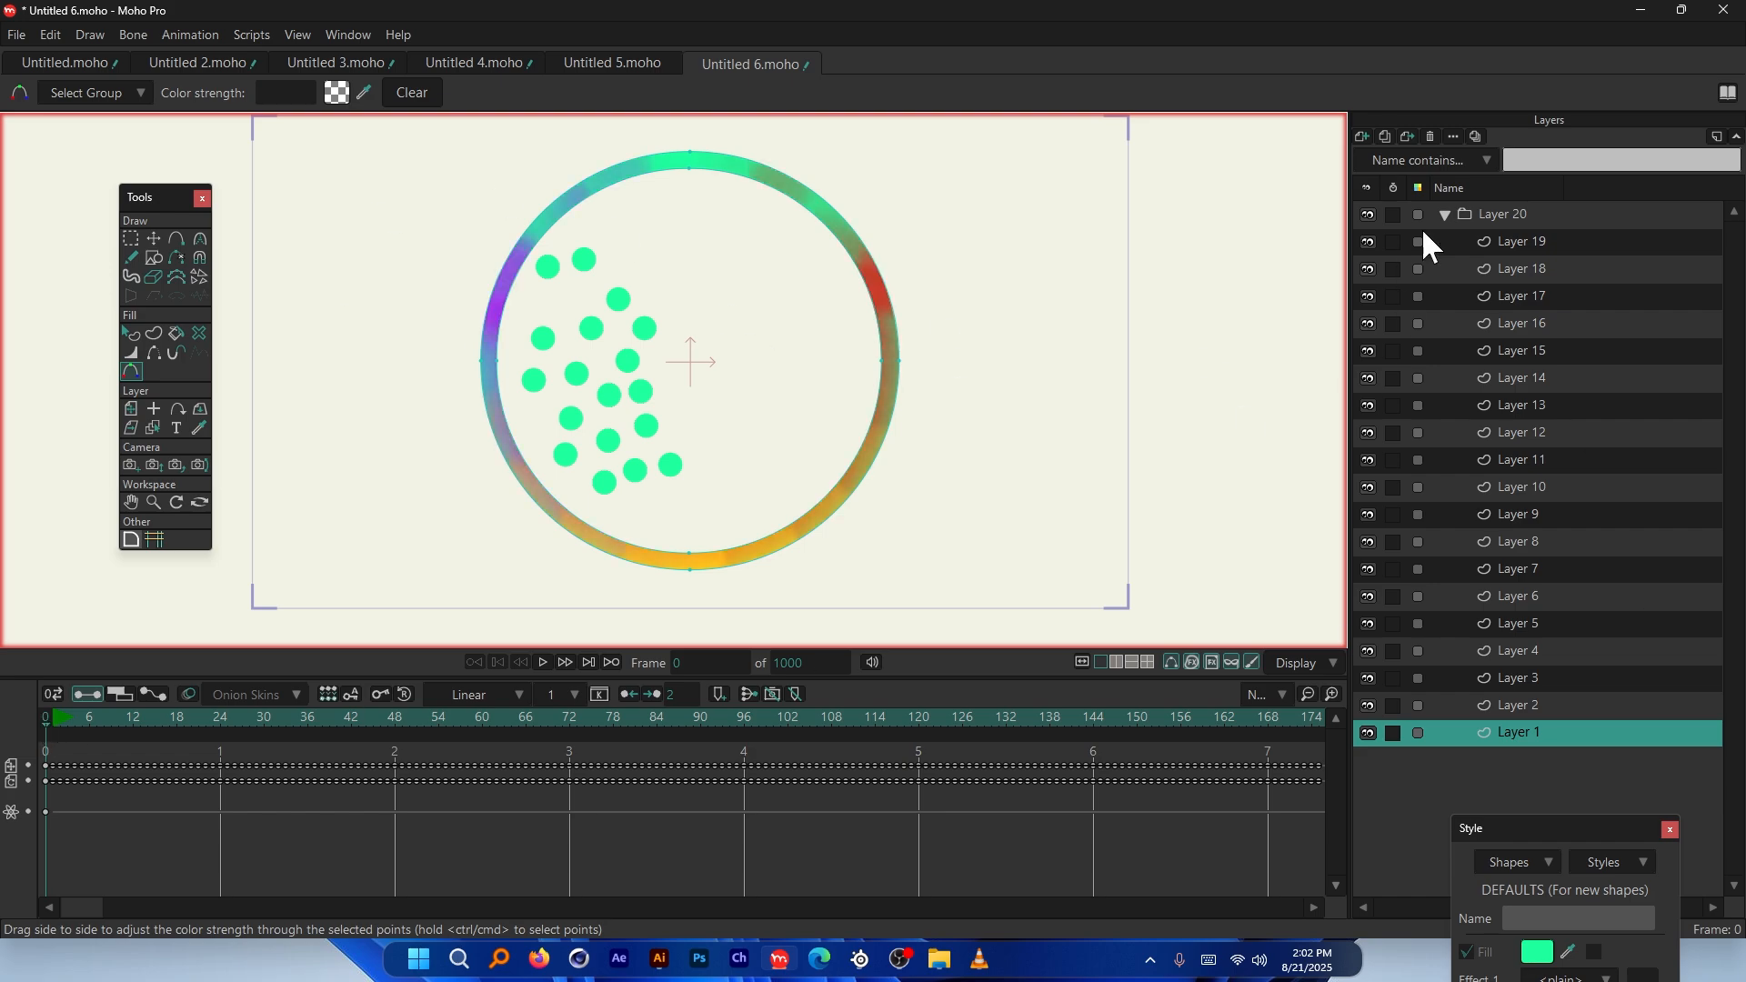
Add a new vector layer, Layer 20, above Layer 19
{"action": "left_click", "coordinate": [1538, 243]}
{"action": "left_click", "coordinate": [1366, 134]}
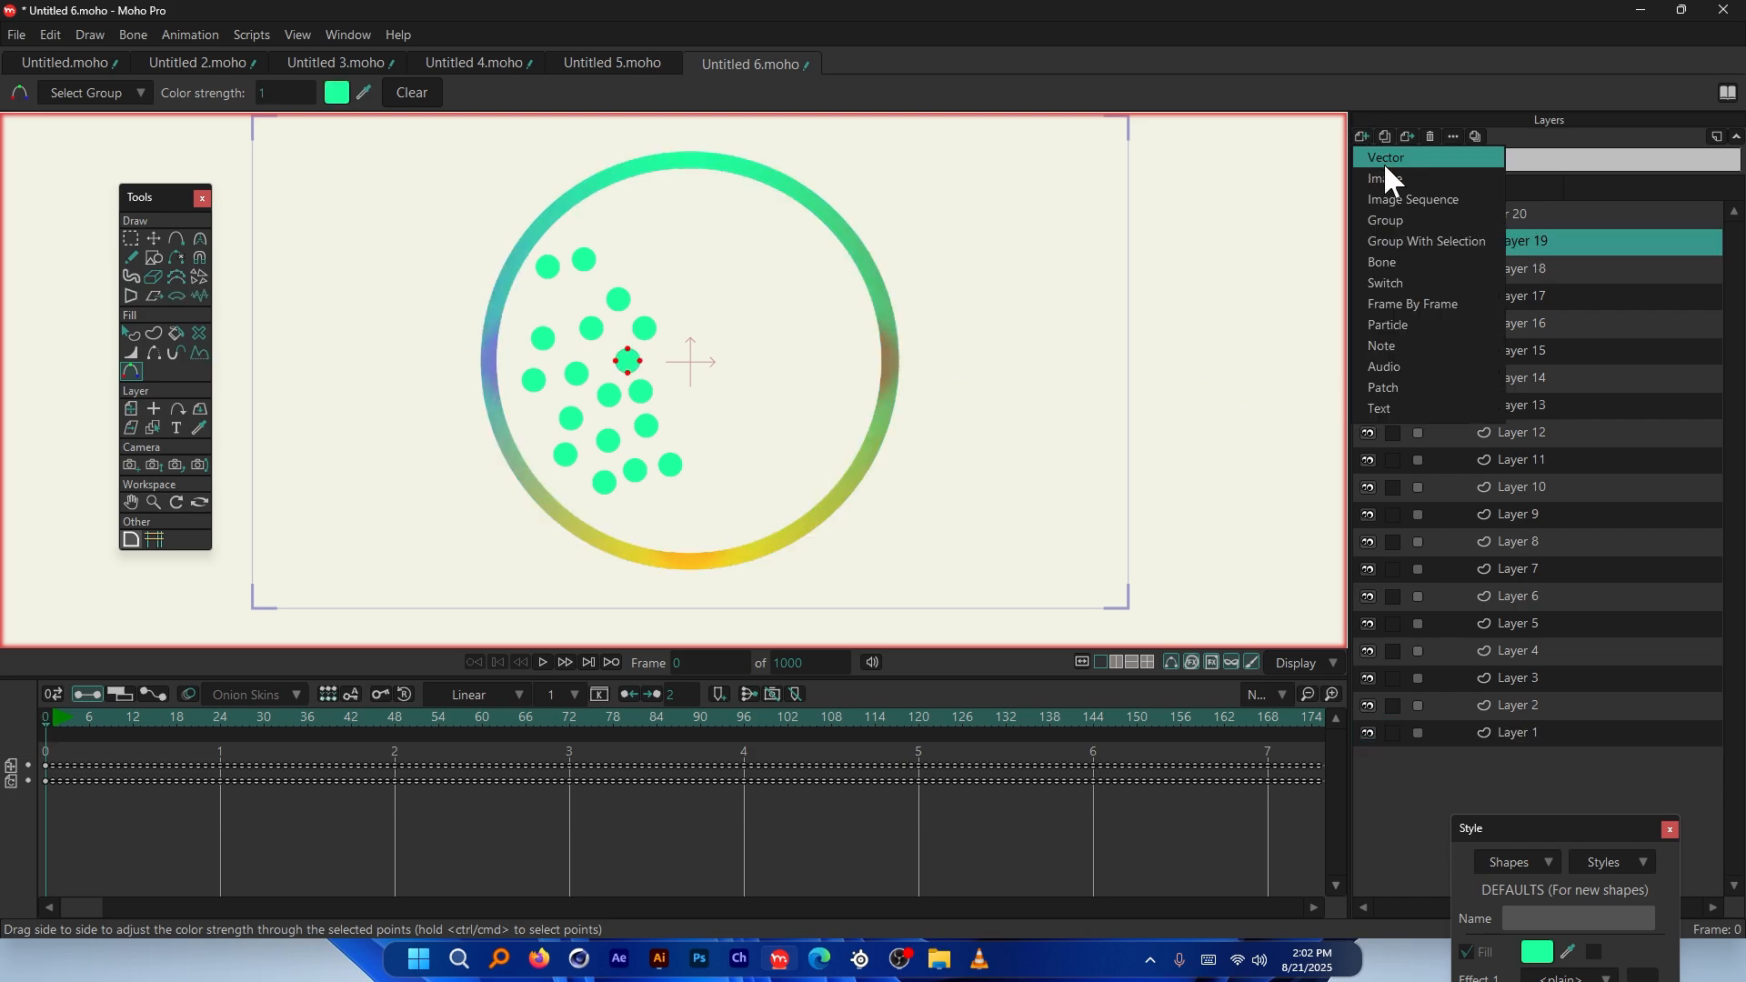
{"action": "left_click", "coordinate": [1384, 162]}
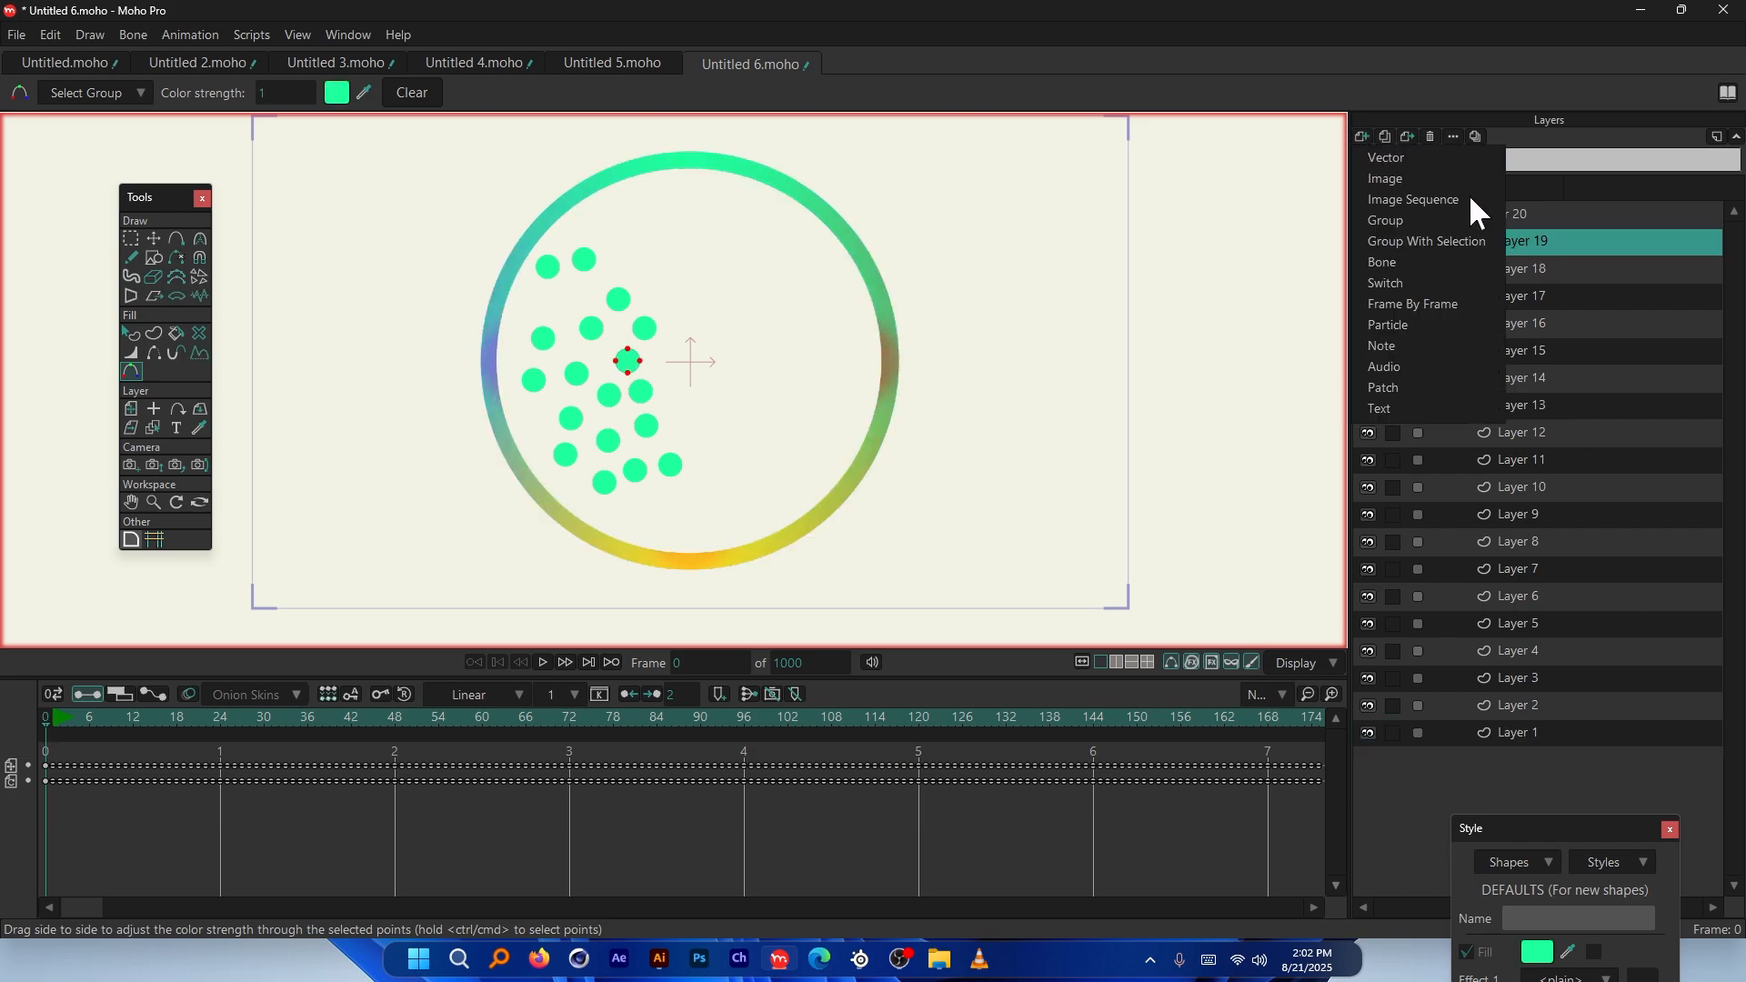
Draw a thin green rectangle on Layer 20 from the ring's centre up to its top edge
{"action": "left_click", "coordinate": [153, 258]}
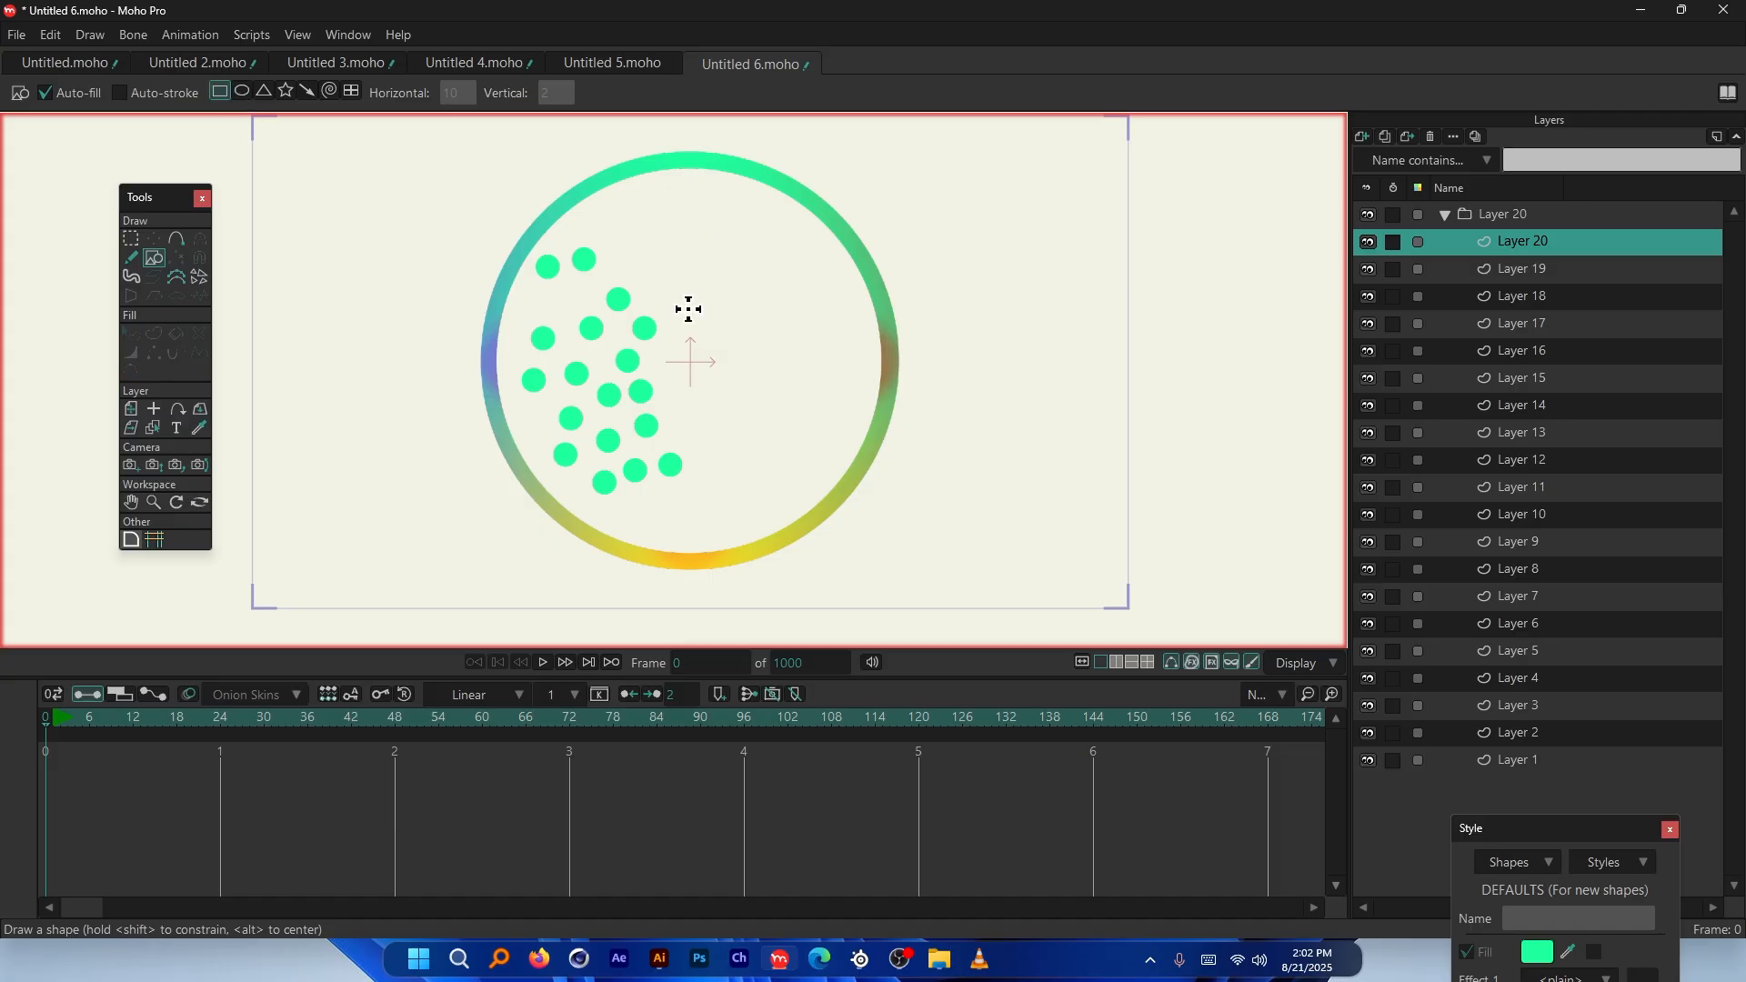
{"action": "scroll", "coordinate": [689, 310], "scroll_direction": "up", "scroll_amount": 5}
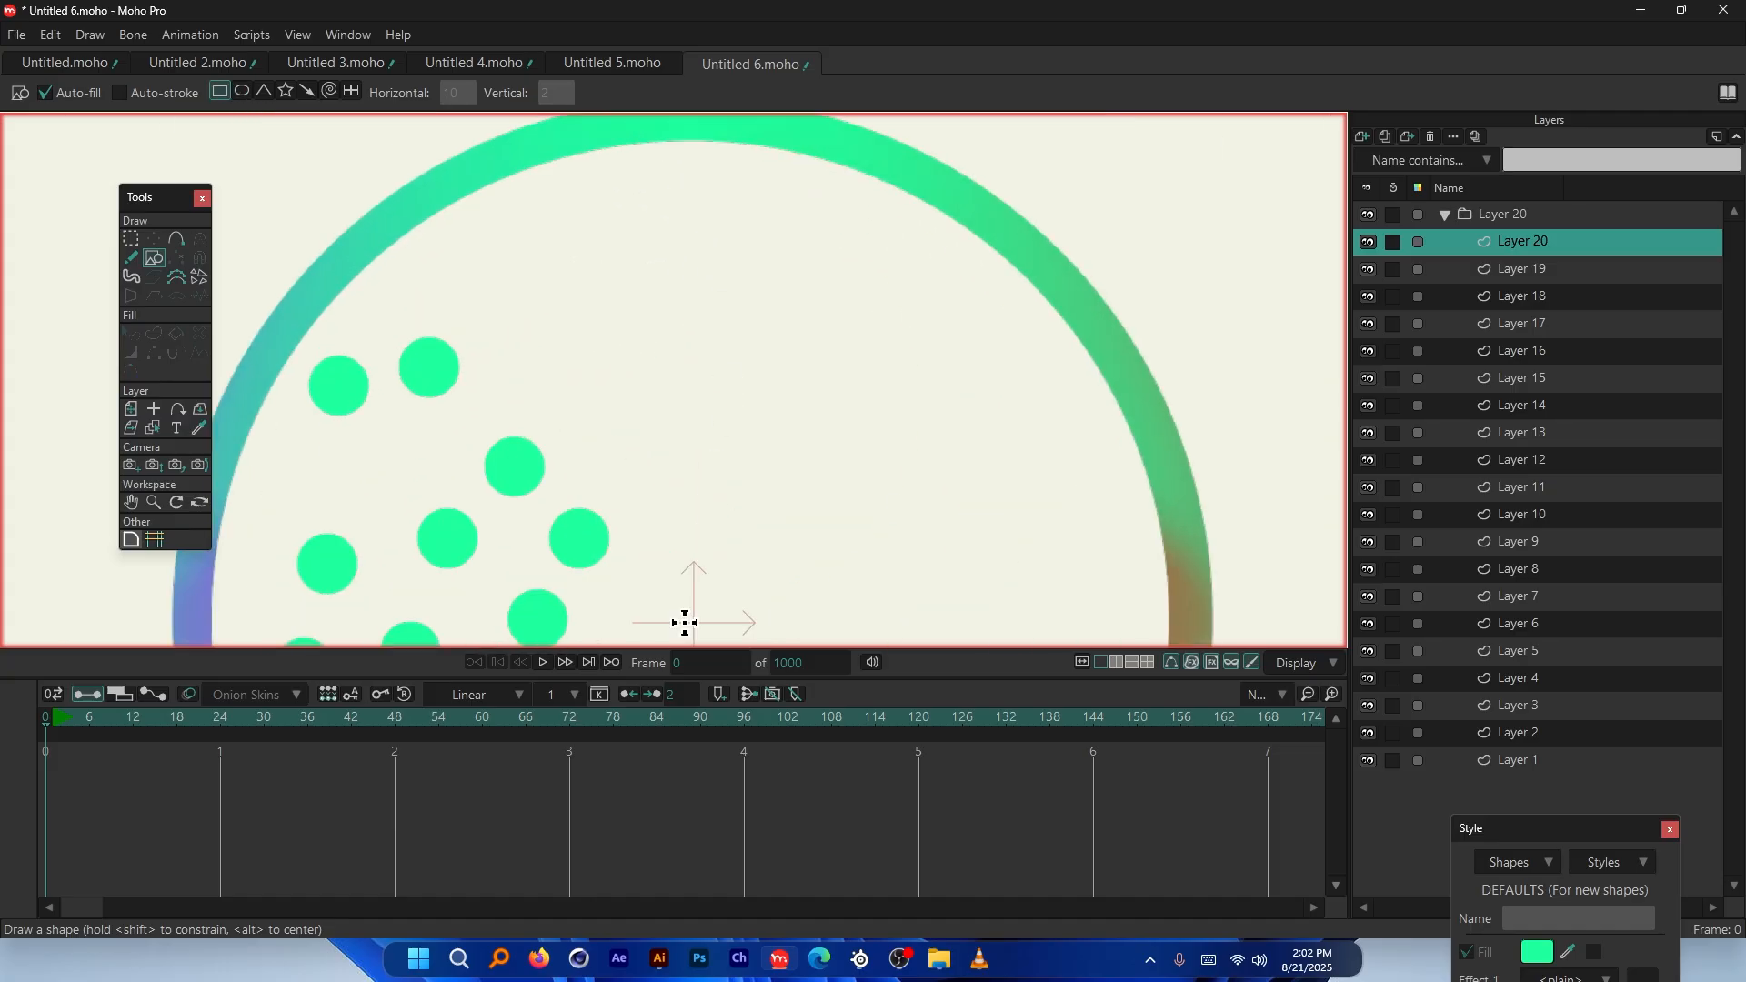
{"action": "mouse_move", "coordinate": [682, 624]}
{"action": "left_mouse_down"}
{"action": "mouse_move", "coordinate": [725, 336]}
{"action": "mouse_move", "coordinate": [705, 146]}
{"action": "left_mouse_up"}
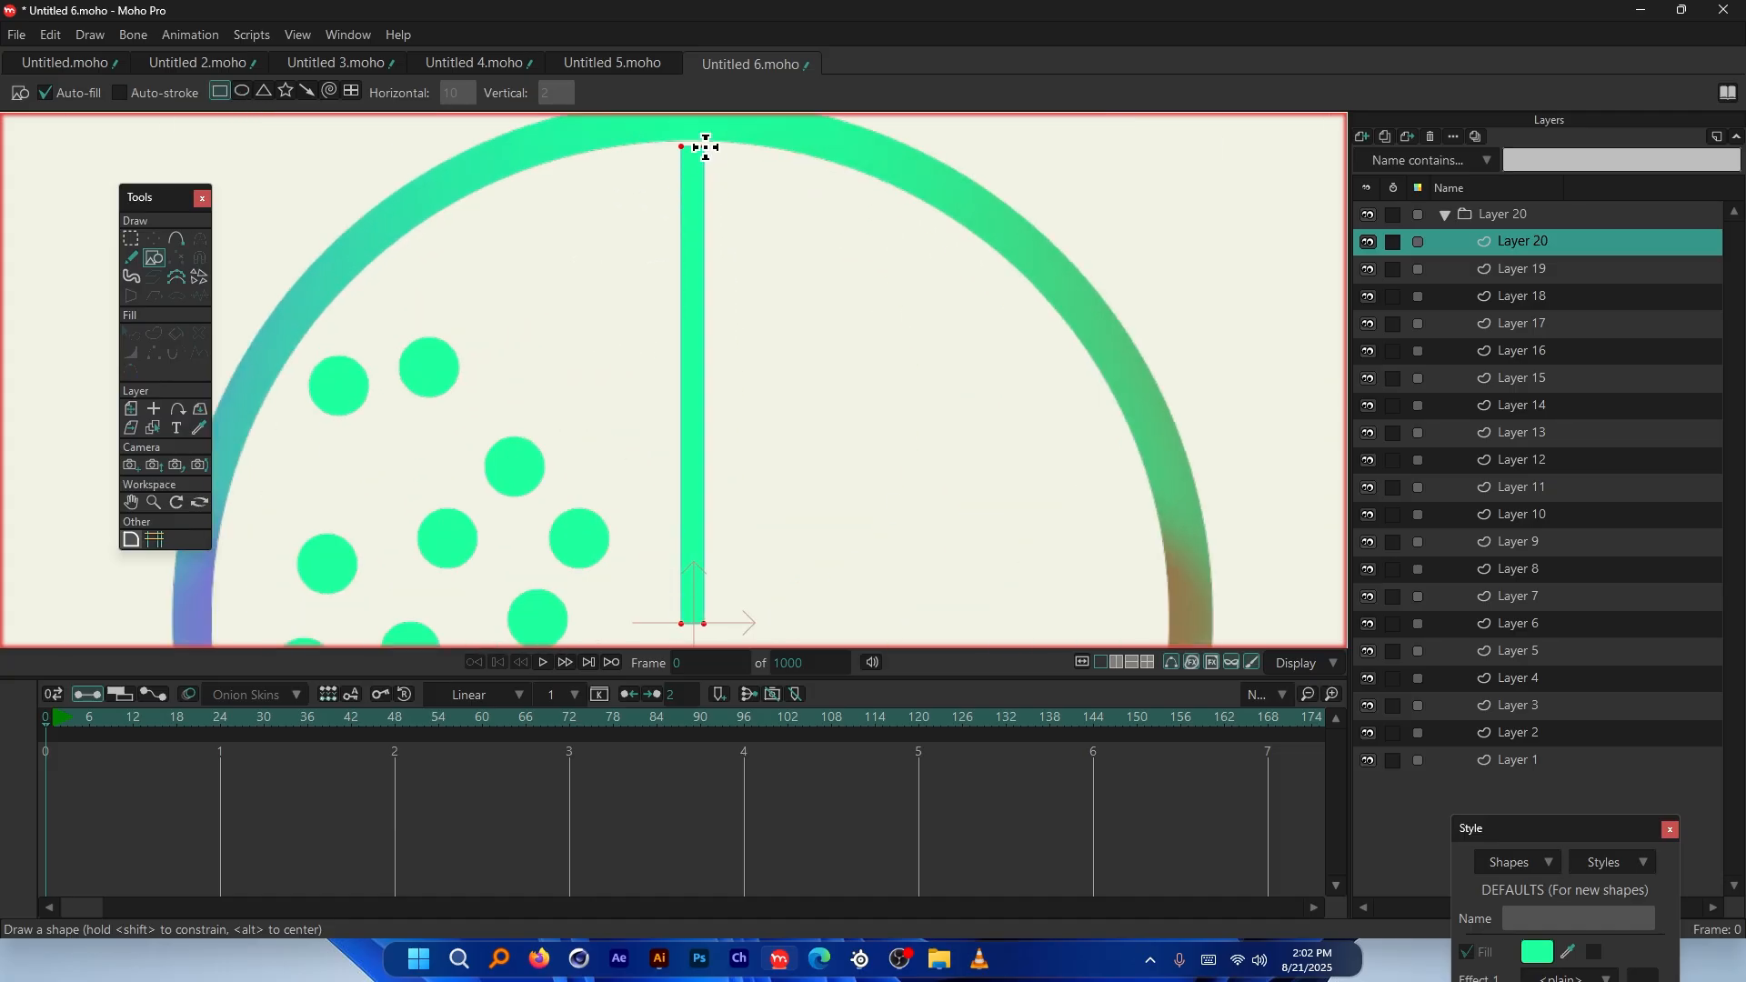
{"action": "scroll", "coordinate": [701, 168], "scroll_direction": "down", "scroll_amount": 3}
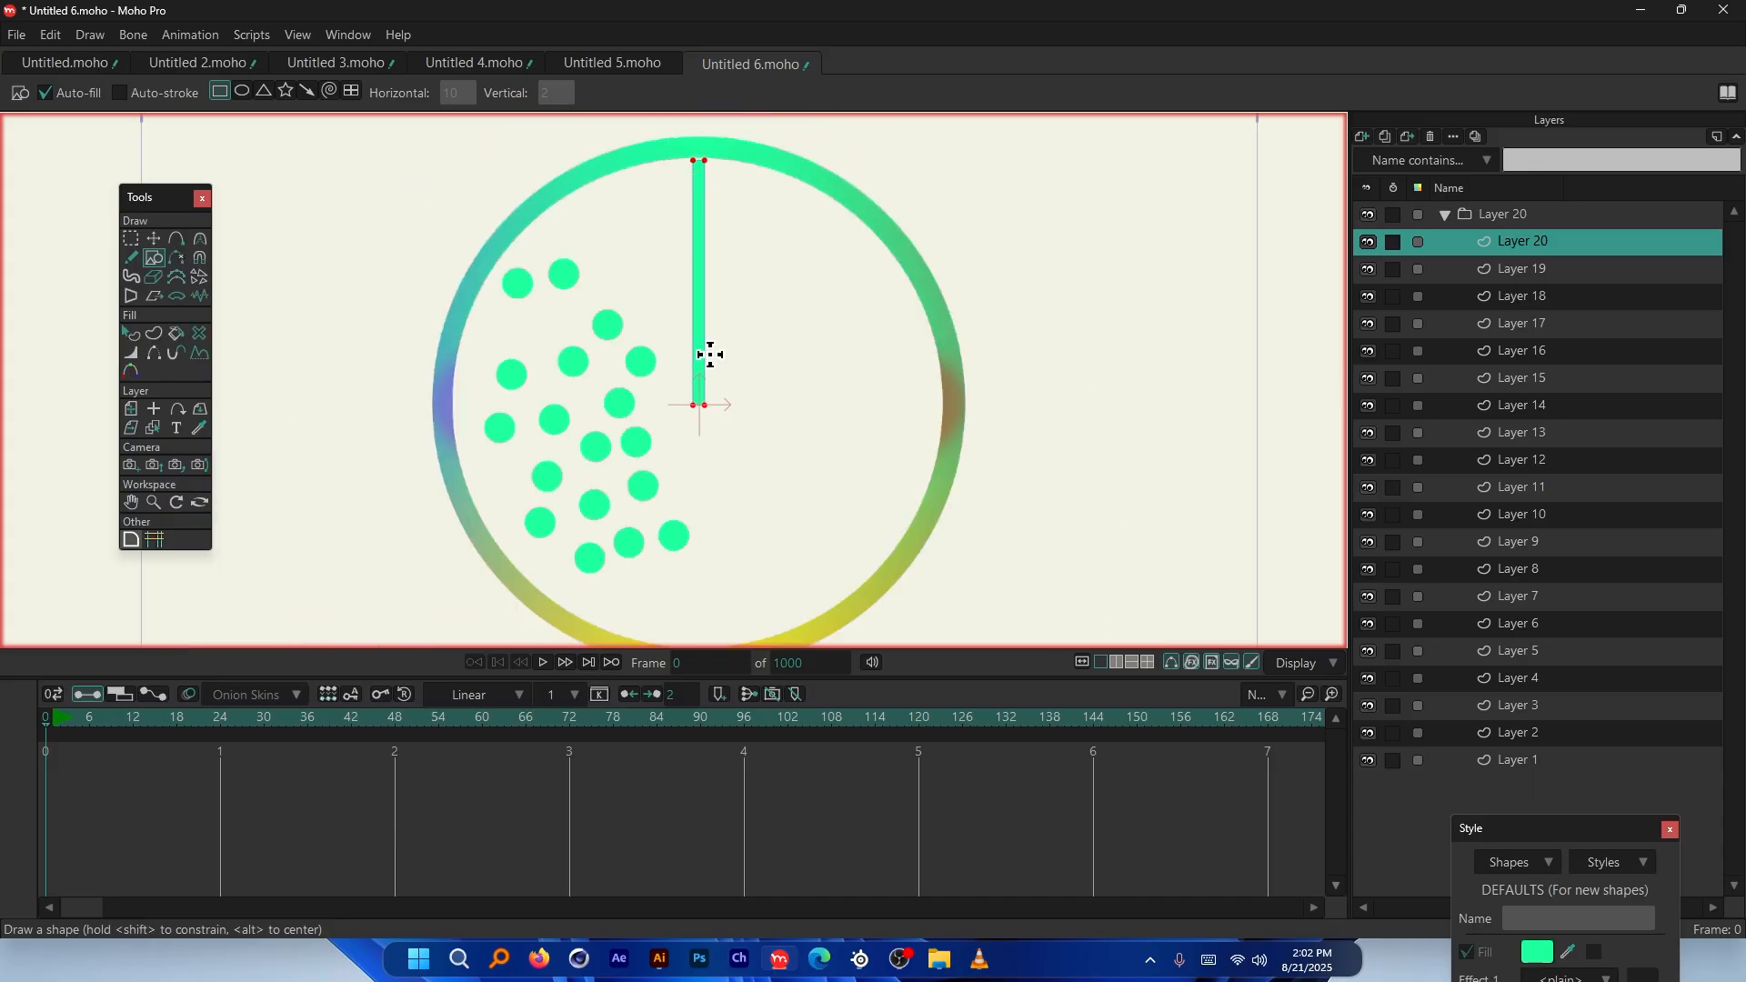
{"action": "scroll", "coordinate": [691, 382], "scroll_direction": "up", "scroll_amount": 8}
{"action": "scroll", "coordinate": [571, 299], "scroll_direction": "up", "scroll_amount": 2}
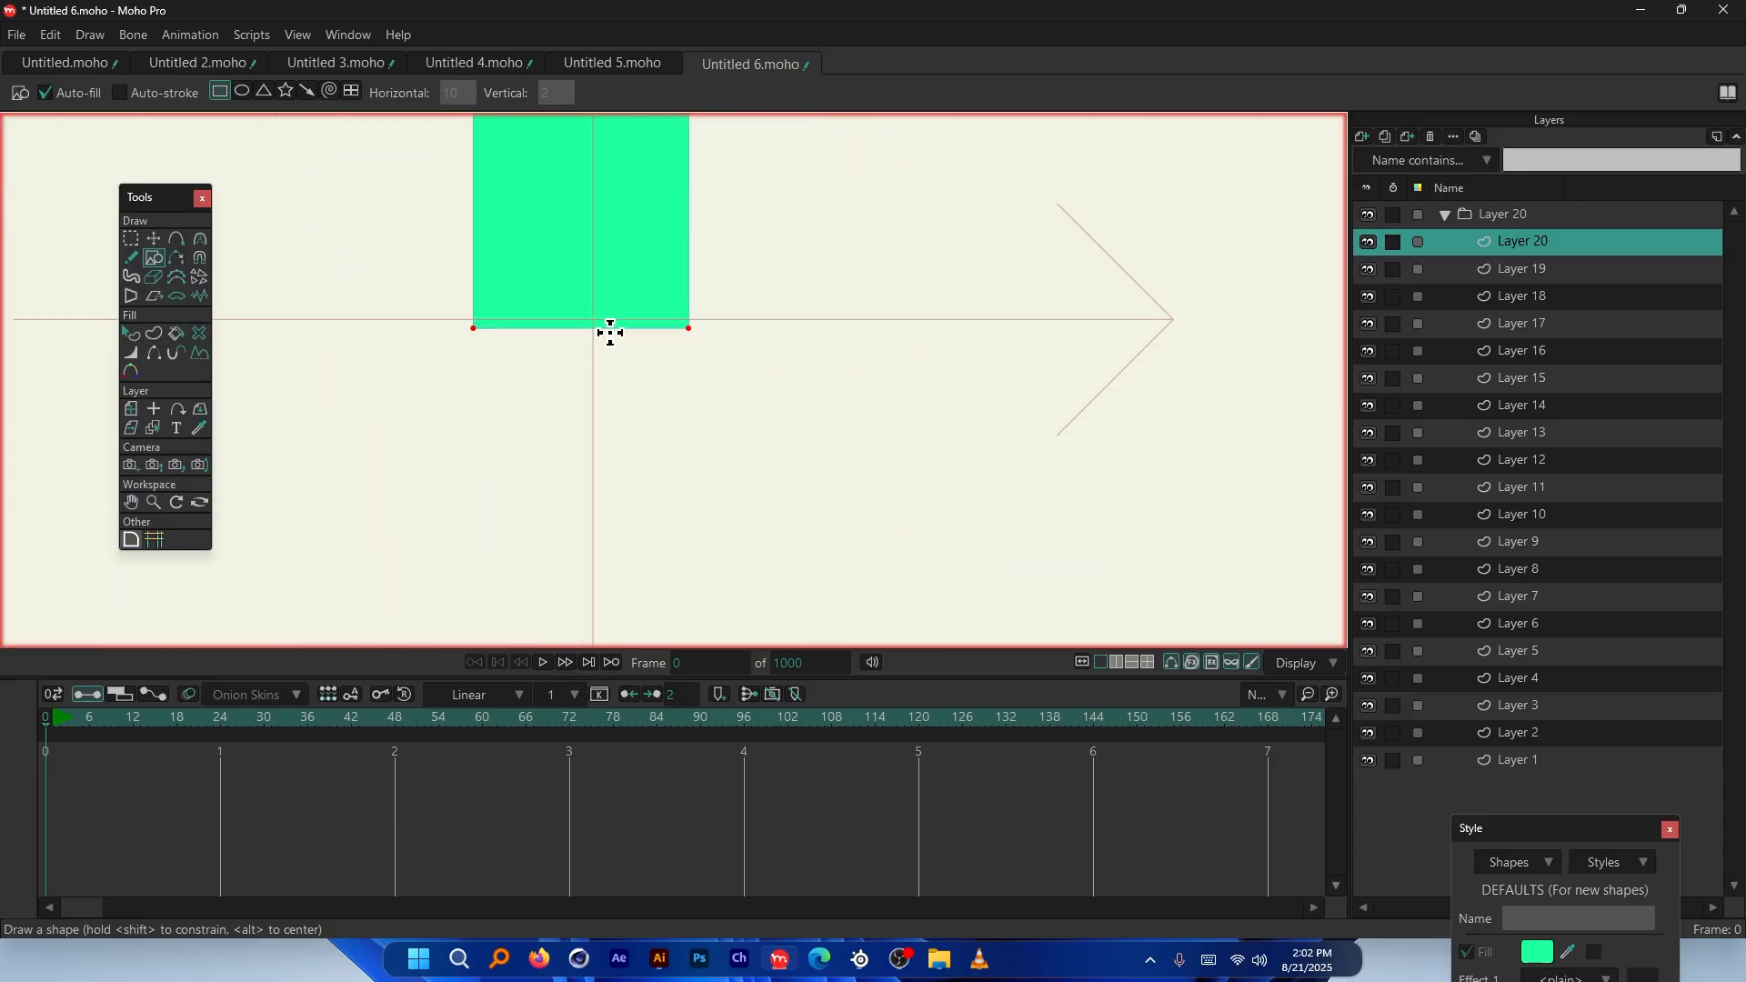
{"action": "scroll", "coordinate": [602, 339], "scroll_direction": "down", "scroll_amount": 5}
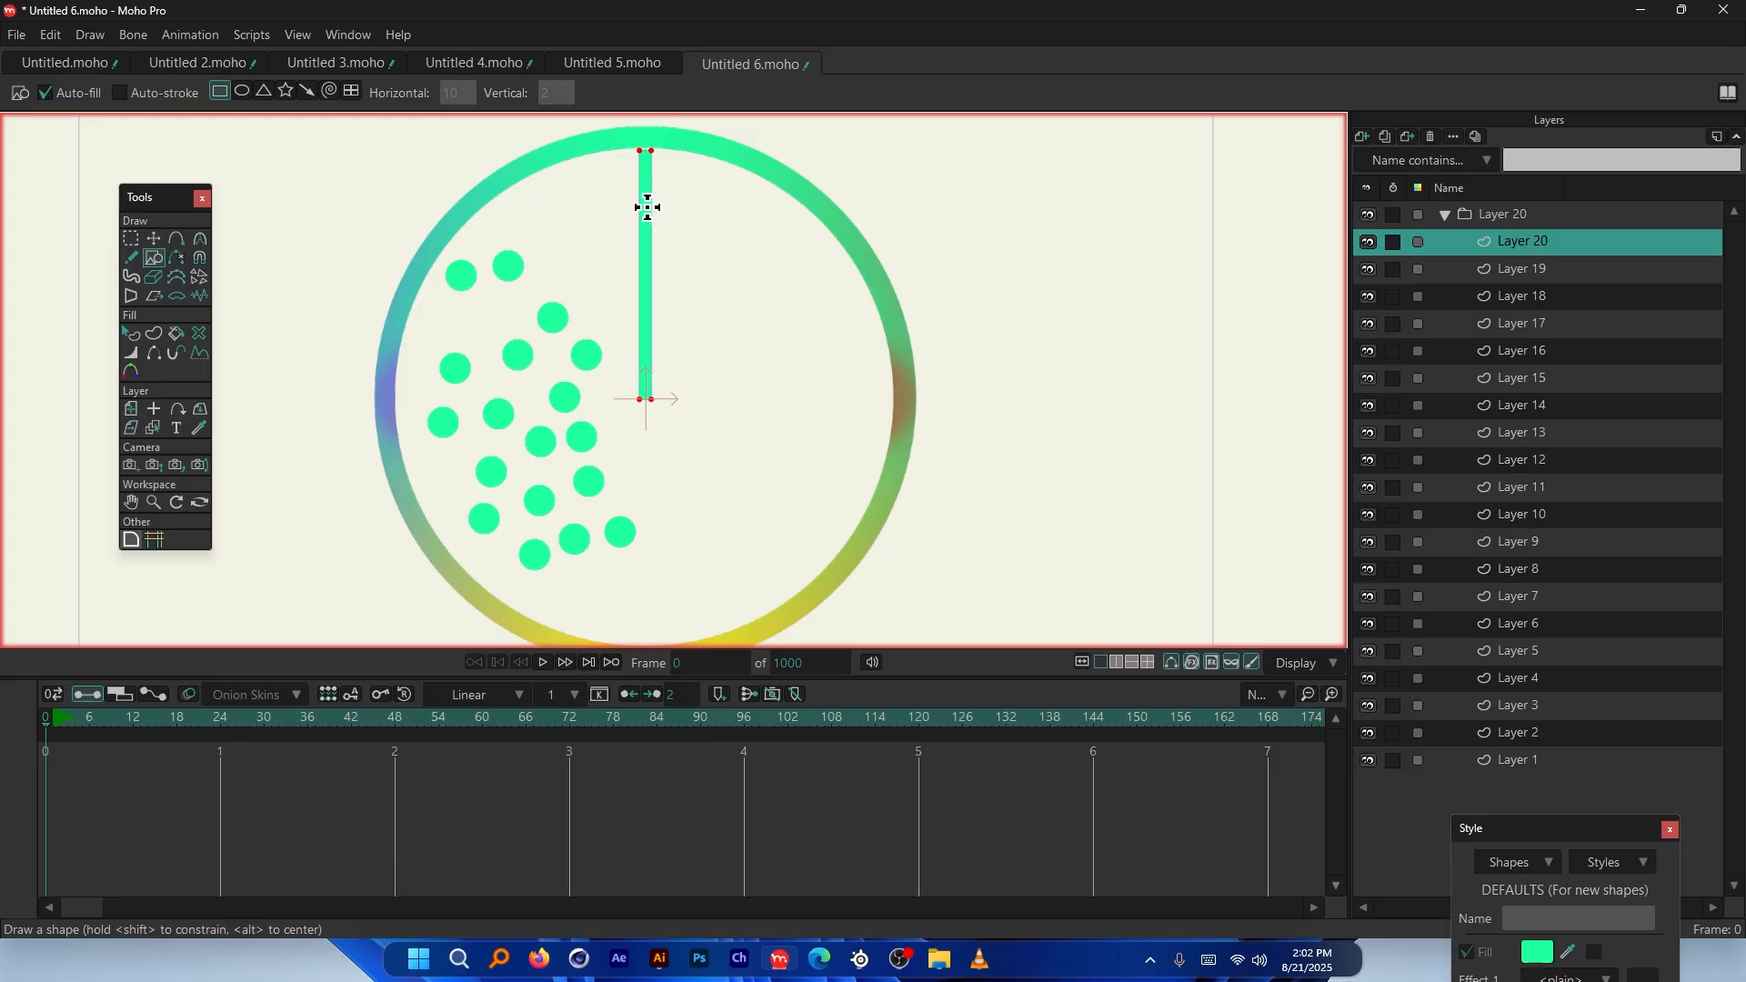
{"action": "scroll", "coordinate": [572, 220], "scroll_direction": "down", "scroll_amount": 2}
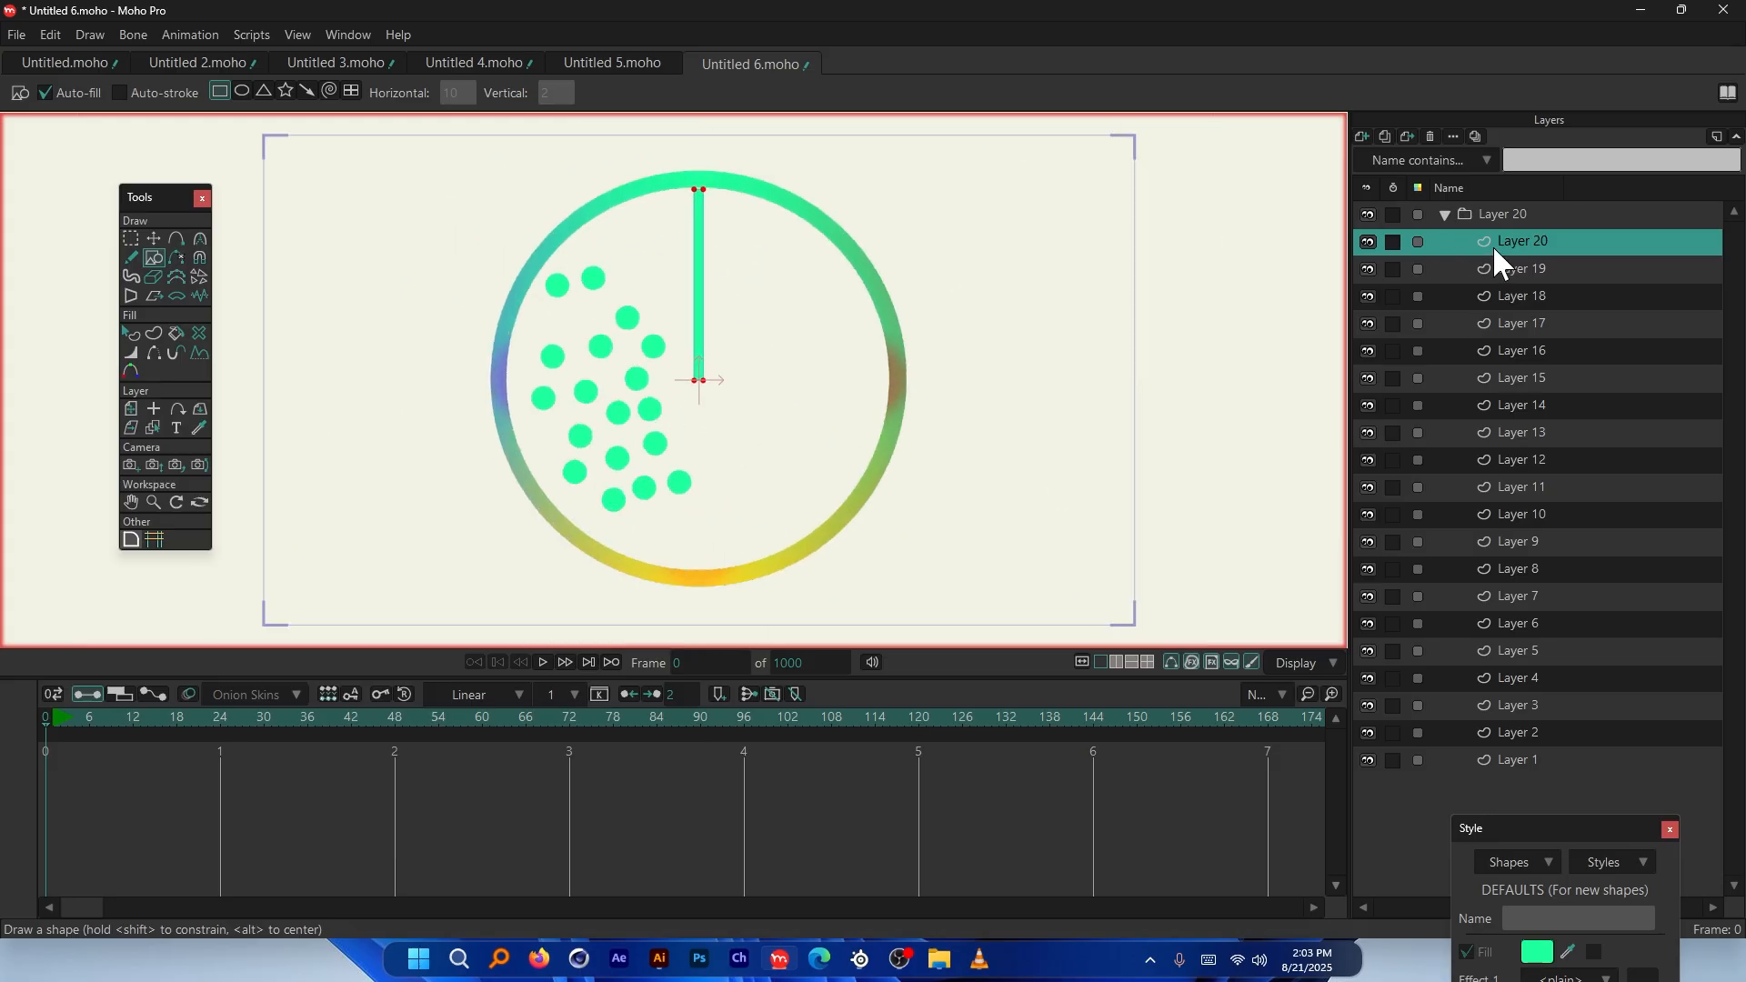
Keep physics and Pivot on origin enabled for Layer 20, then test-play the bar from frame 0
{"action": "double_click", "coordinate": [1557, 235]}
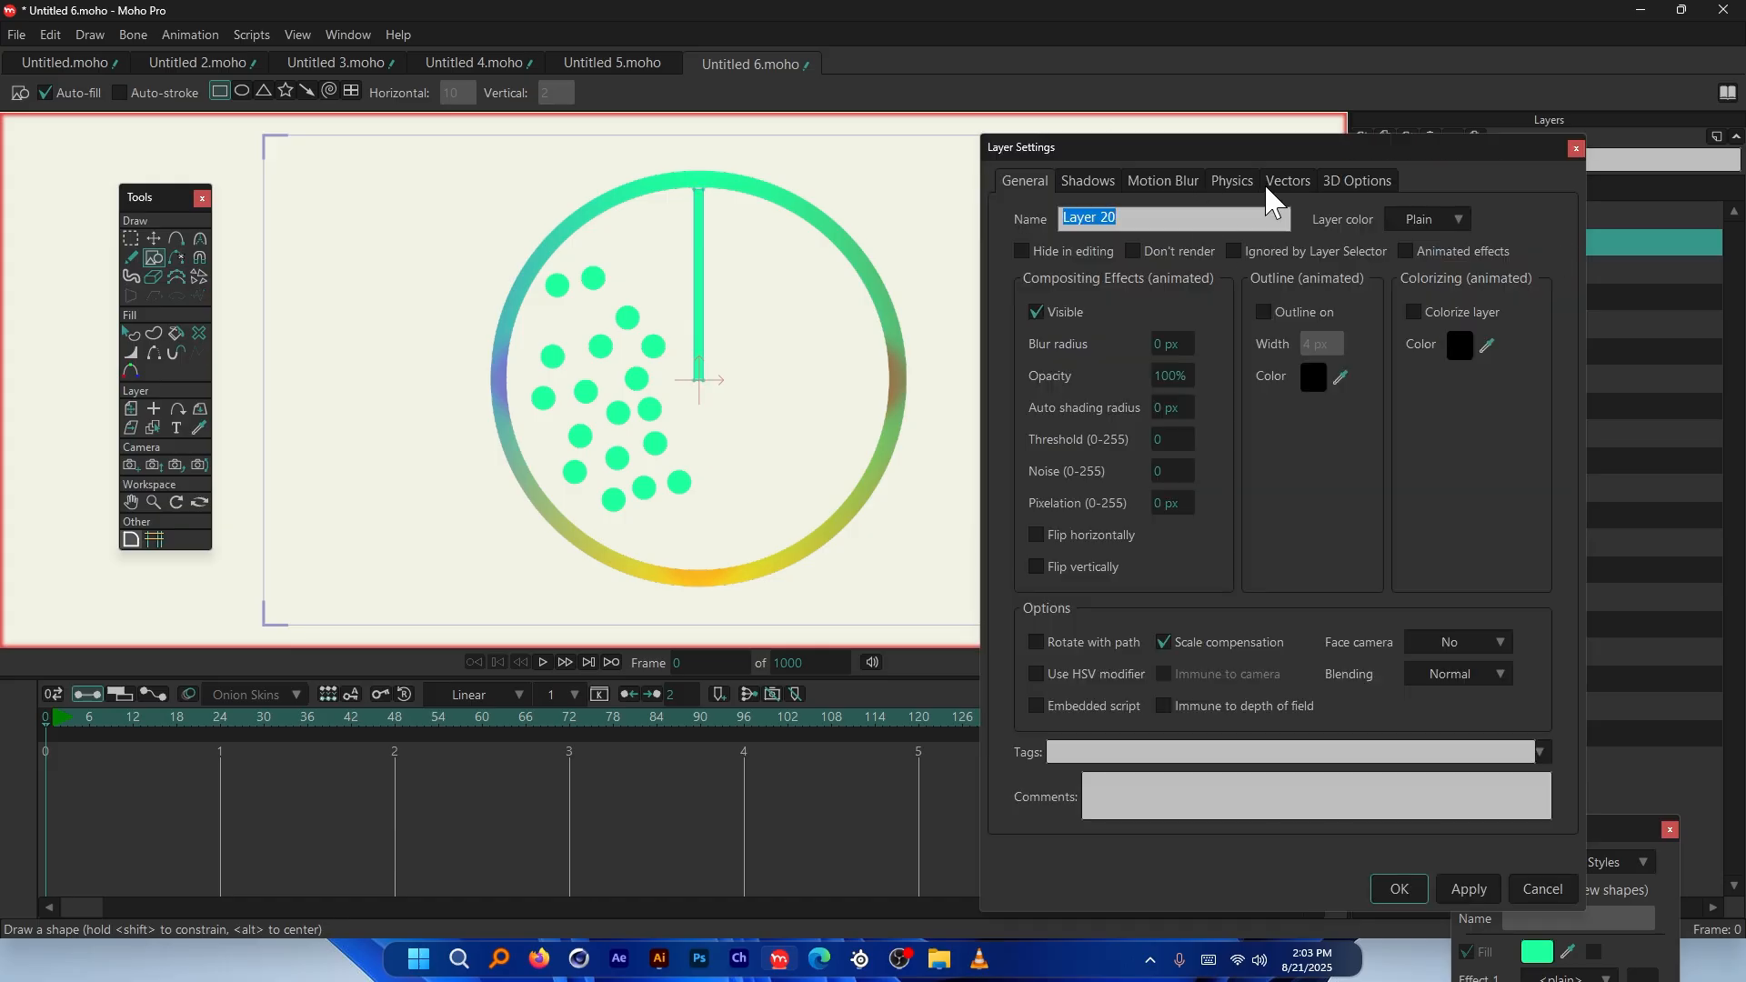
{"action": "left_click", "coordinate": [1232, 180]}
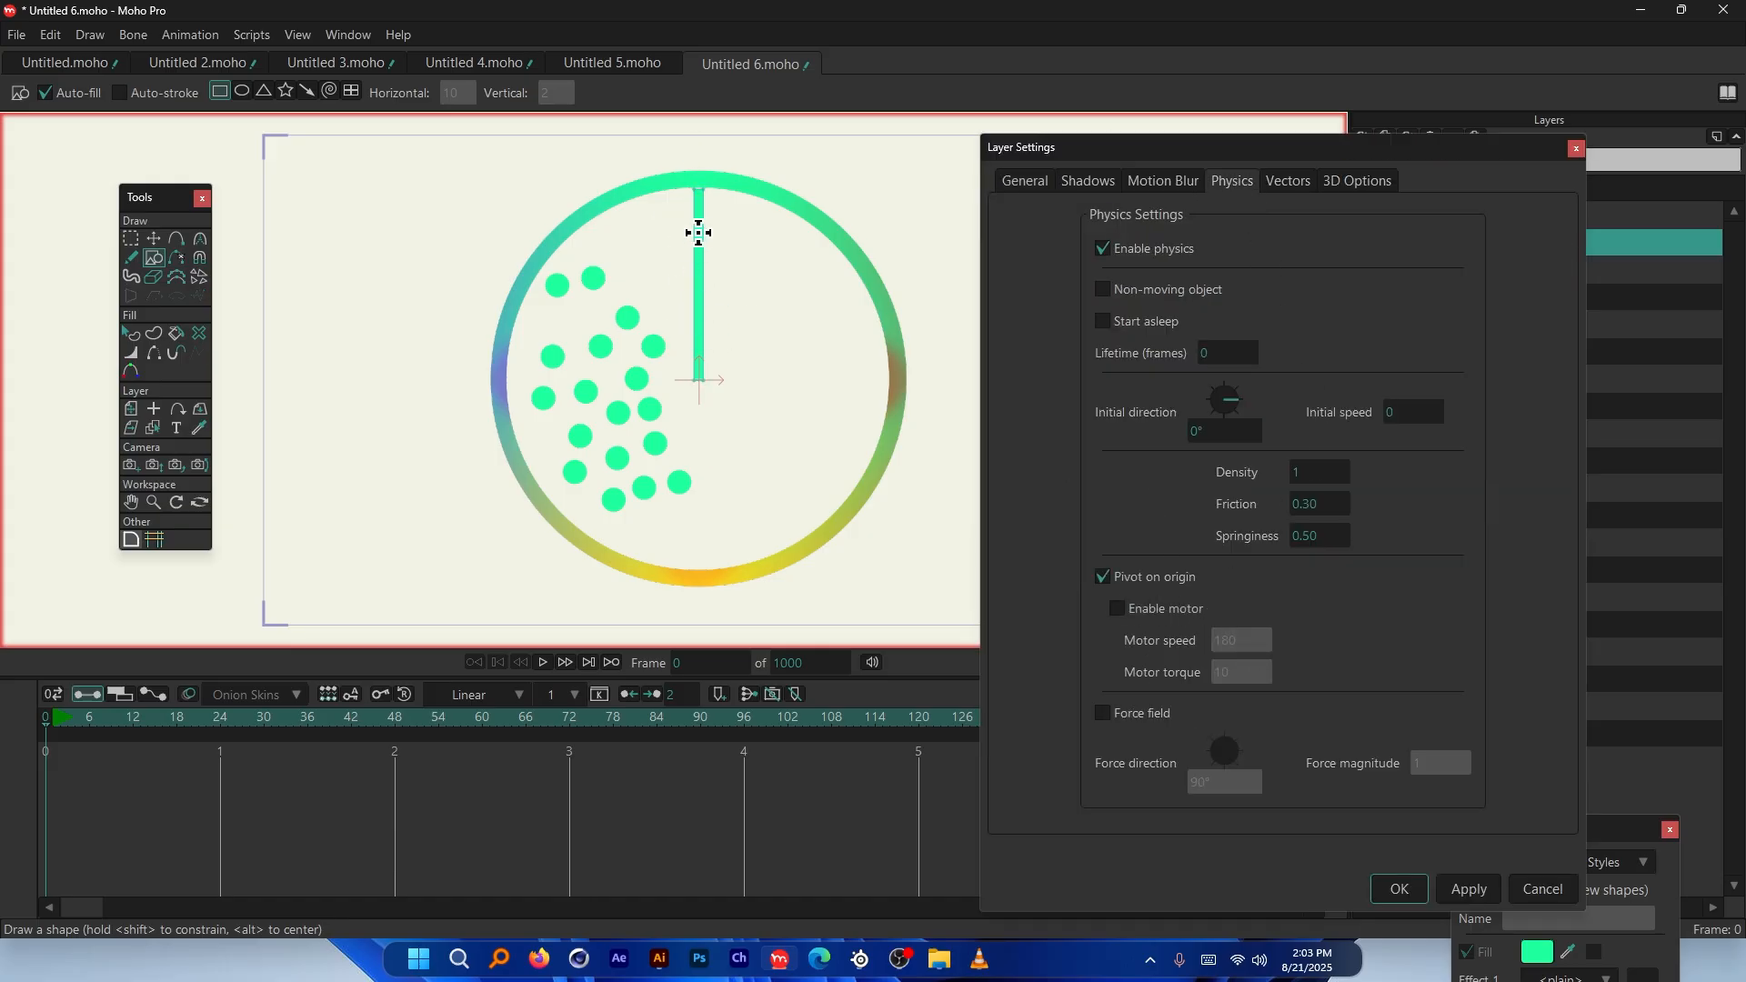
{"action": "left_click", "coordinate": [44, 720]}
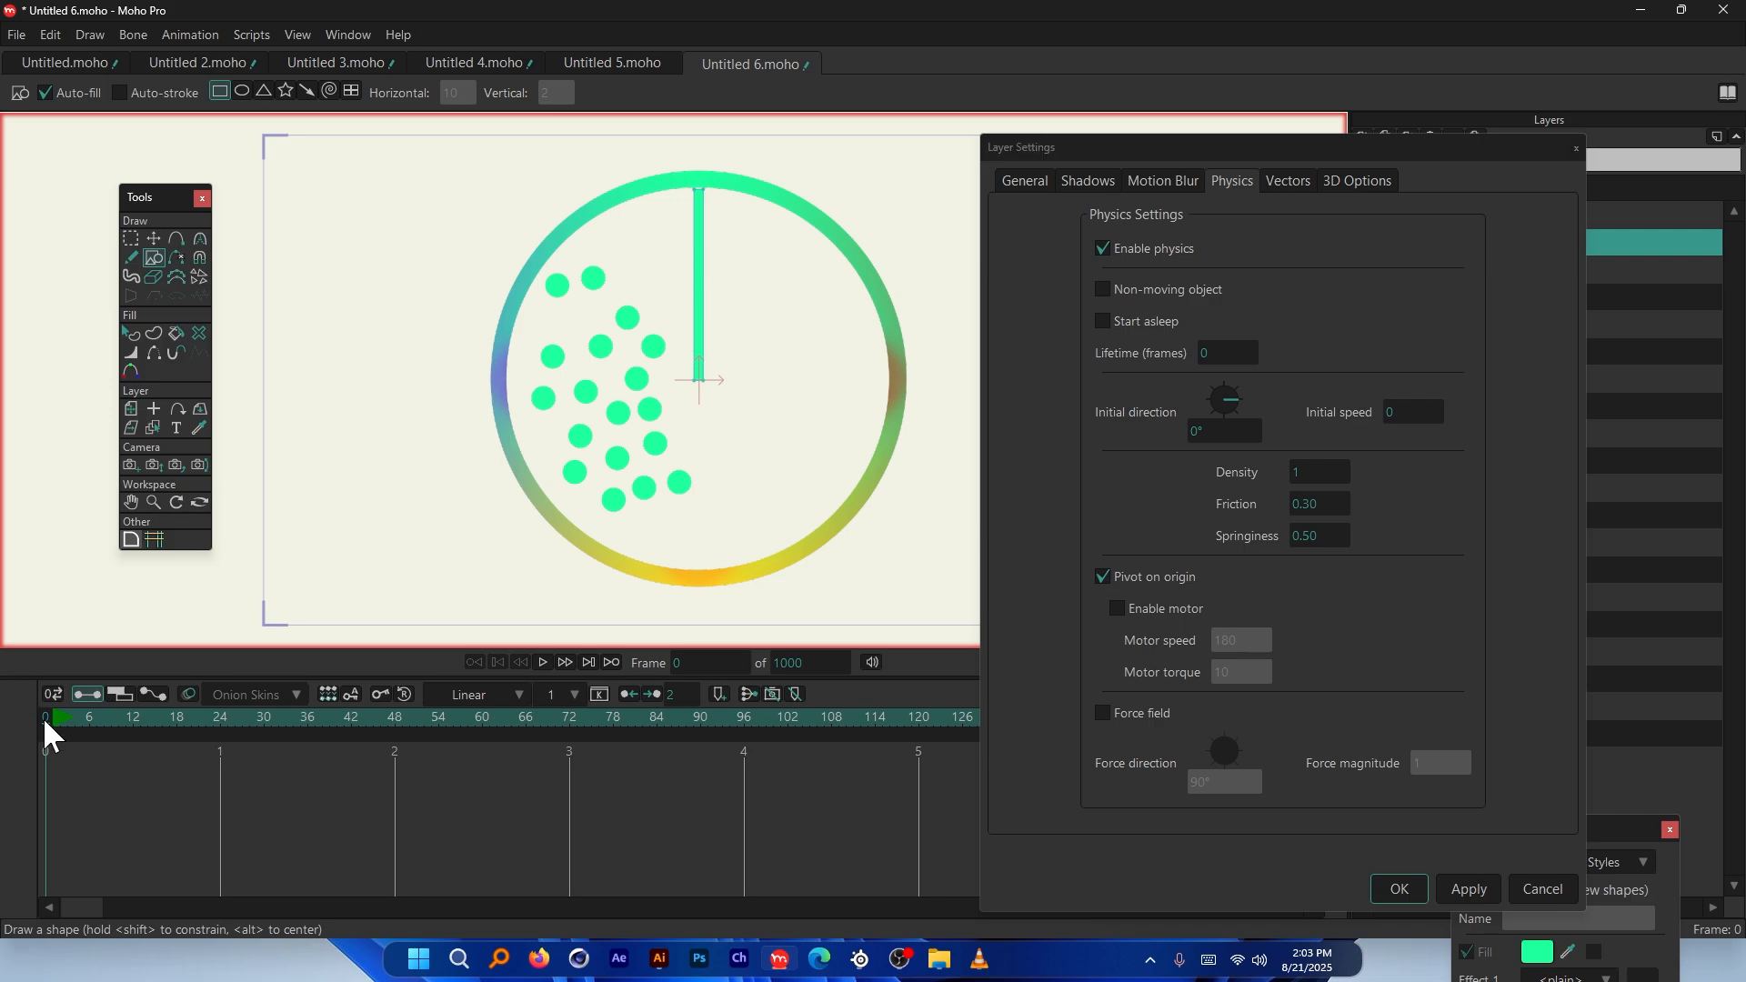
{"action": "left_click", "coordinate": [1103, 576]}
{"action": "left_click", "coordinate": [46, 718]}
{"action": "key", "text": "space"}
{"action": "key", "text": "space"}
{"action": "left_click_drag", "start_coordinate": [1347, 139], "coordinate": [1105, 121]}
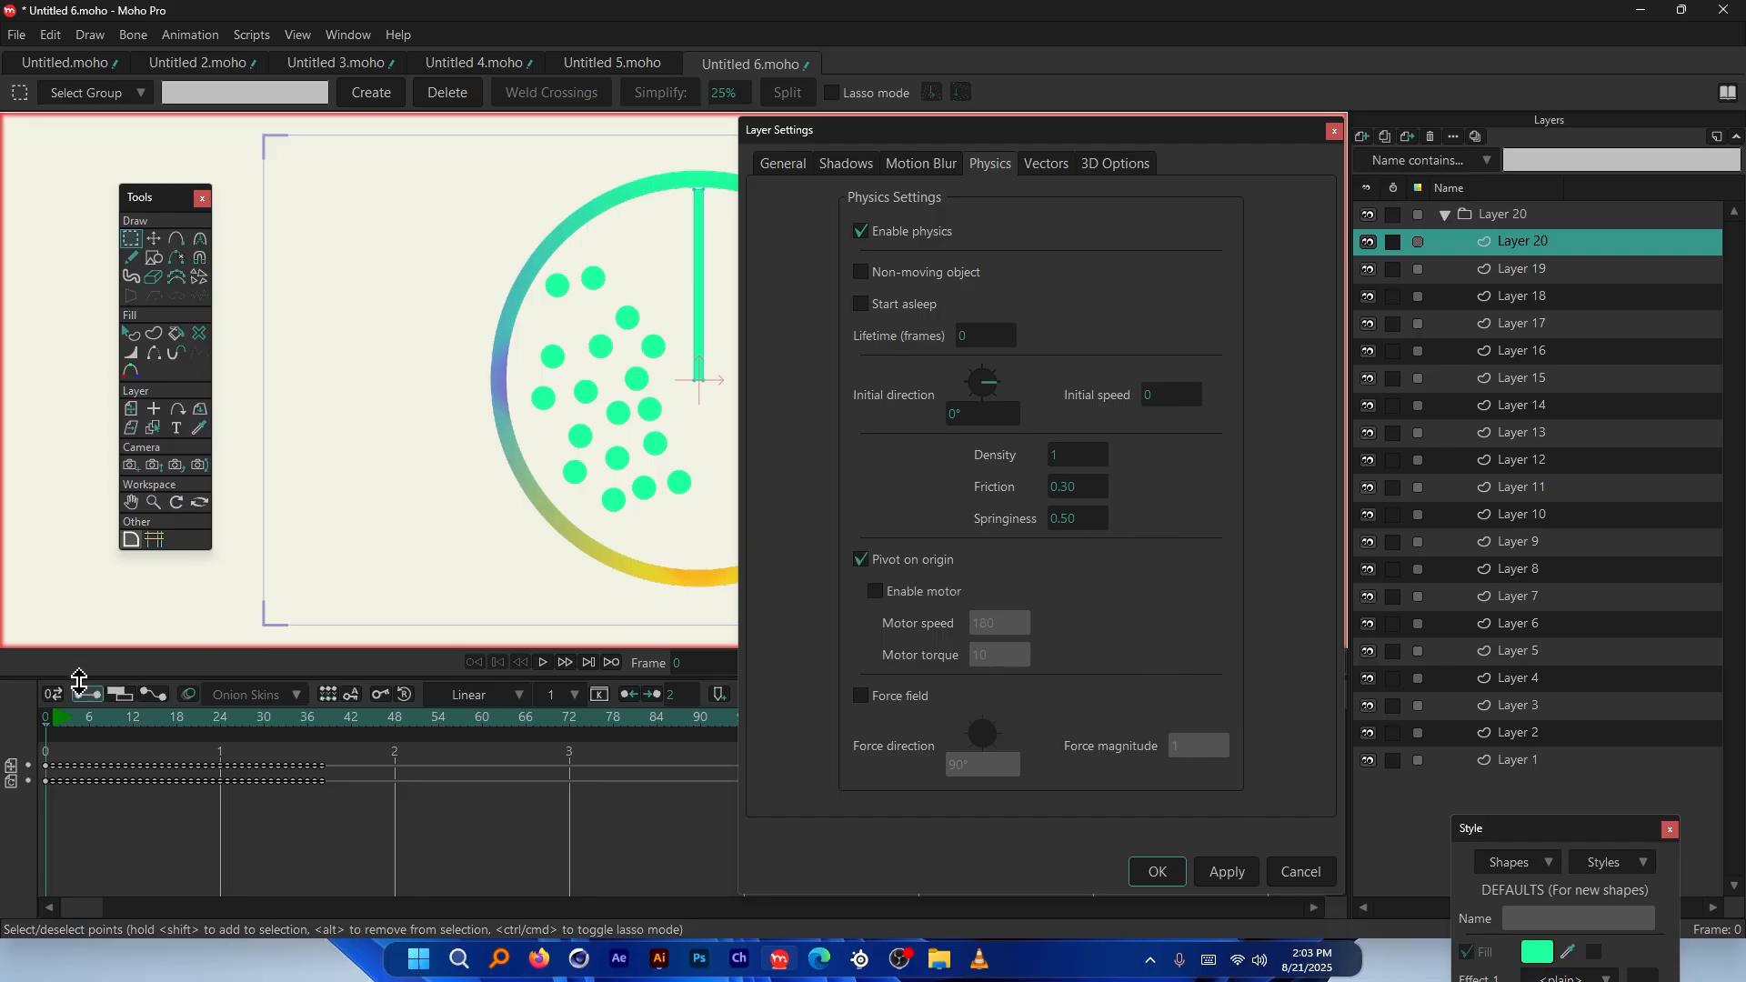
Apply the bar's physics settings, play the simulation, and rewind to frame 0
{"action": "left_click", "coordinate": [1156, 871]}
{"action": "key", "text": "space"}
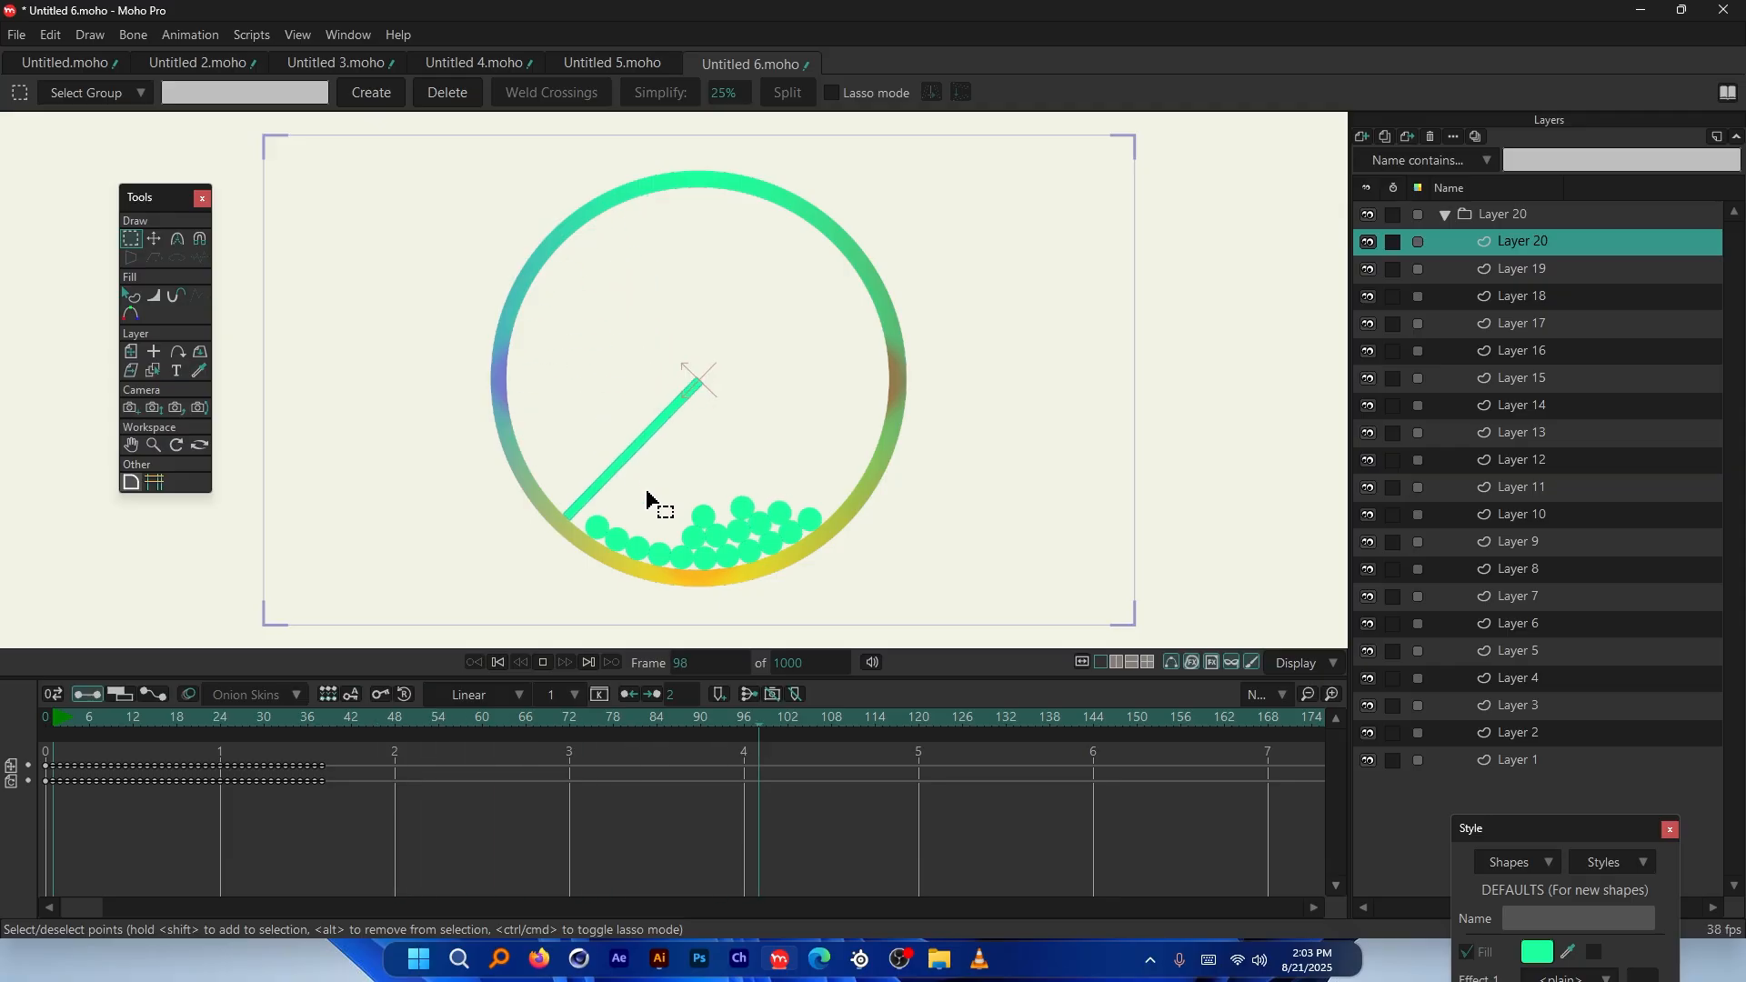
{"action": "scroll", "coordinate": [651, 503], "scroll_direction": "up", "scroll_amount": 8}
{"action": "scroll", "coordinate": [701, 496], "scroll_direction": "down", "scroll_amount": 6}
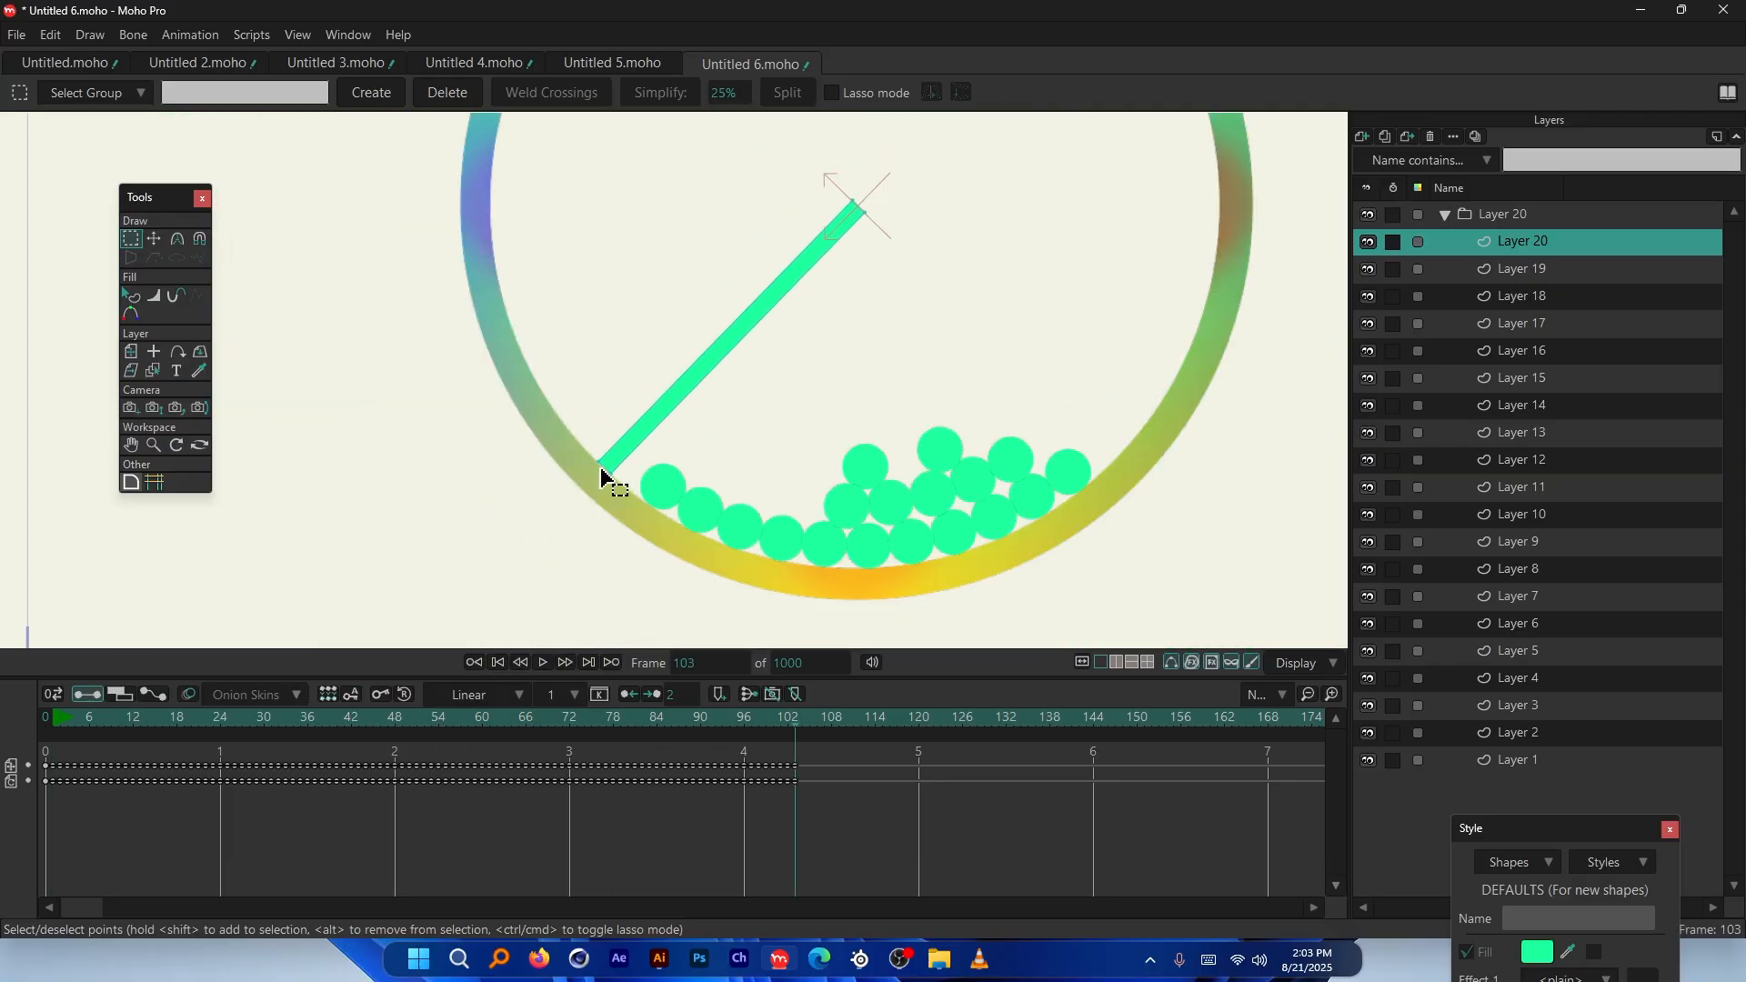
{"action": "scroll", "coordinate": [612, 483], "scroll_direction": "up", "scroll_amount": 3}
{"action": "left_click", "coordinate": [42, 718]}
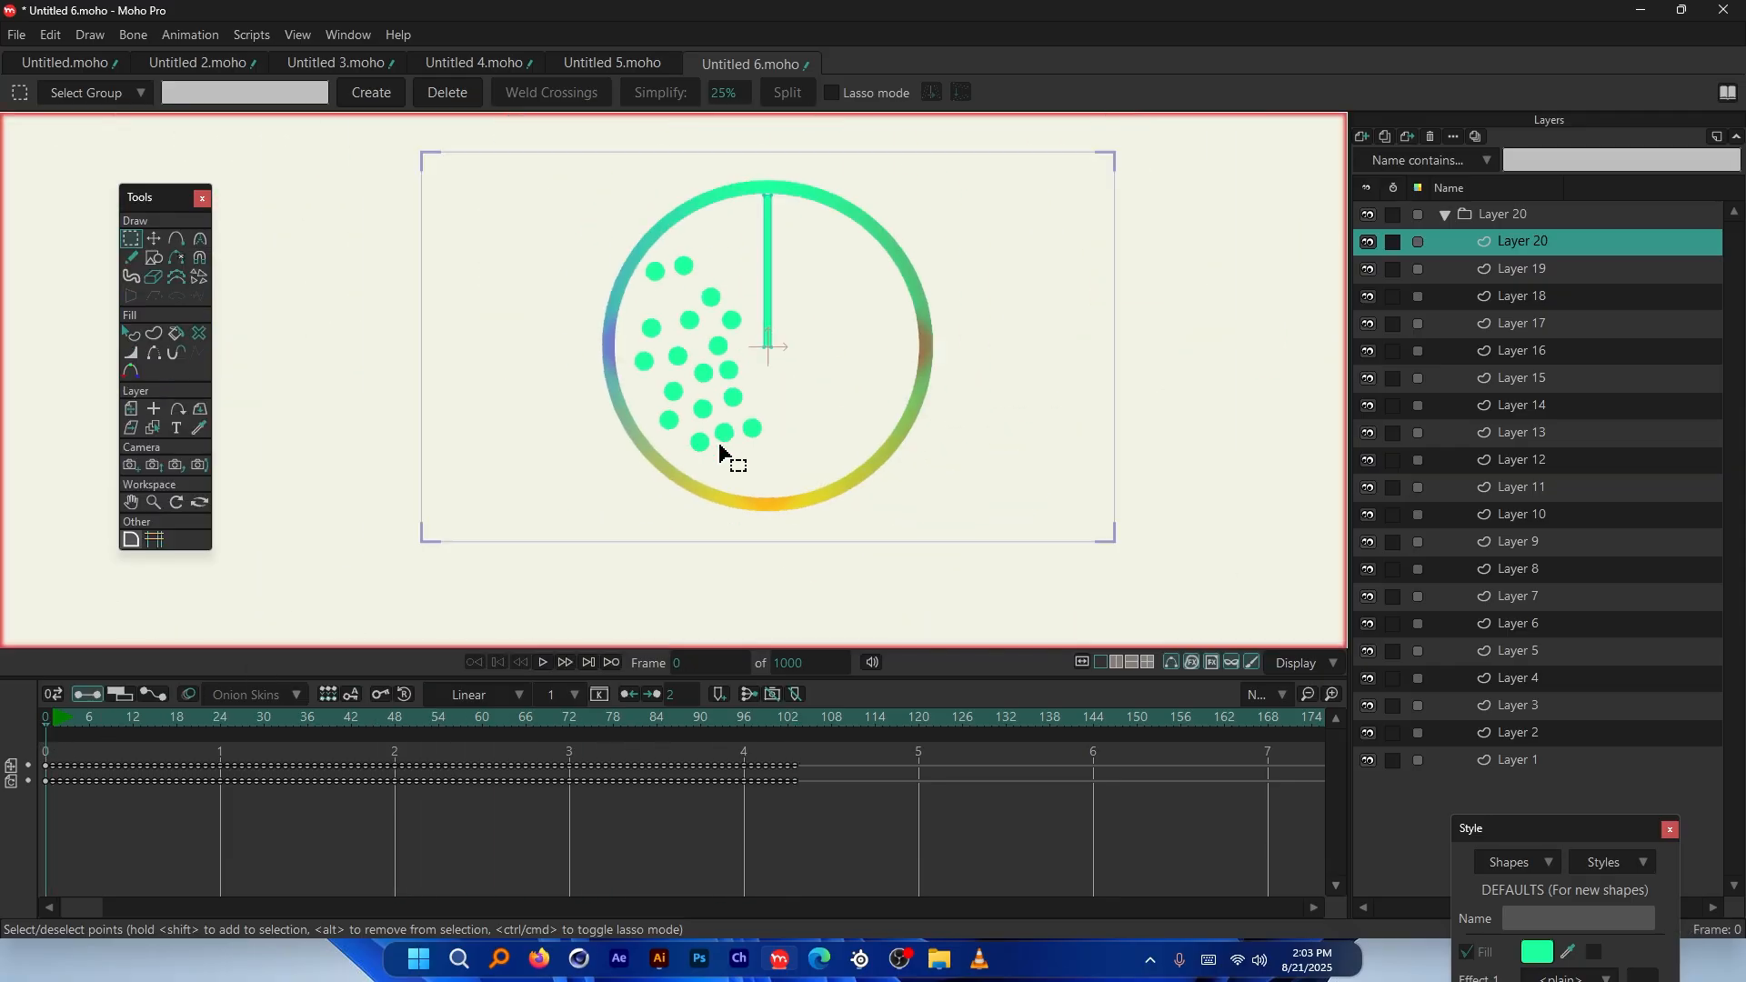
{"action": "scroll", "coordinate": [706, 232], "scroll_direction": "up", "scroll_amount": 6}
Select the stick's two top points and drag them slightly lower inside the ring
{"action": "left_click", "coordinate": [151, 239]}
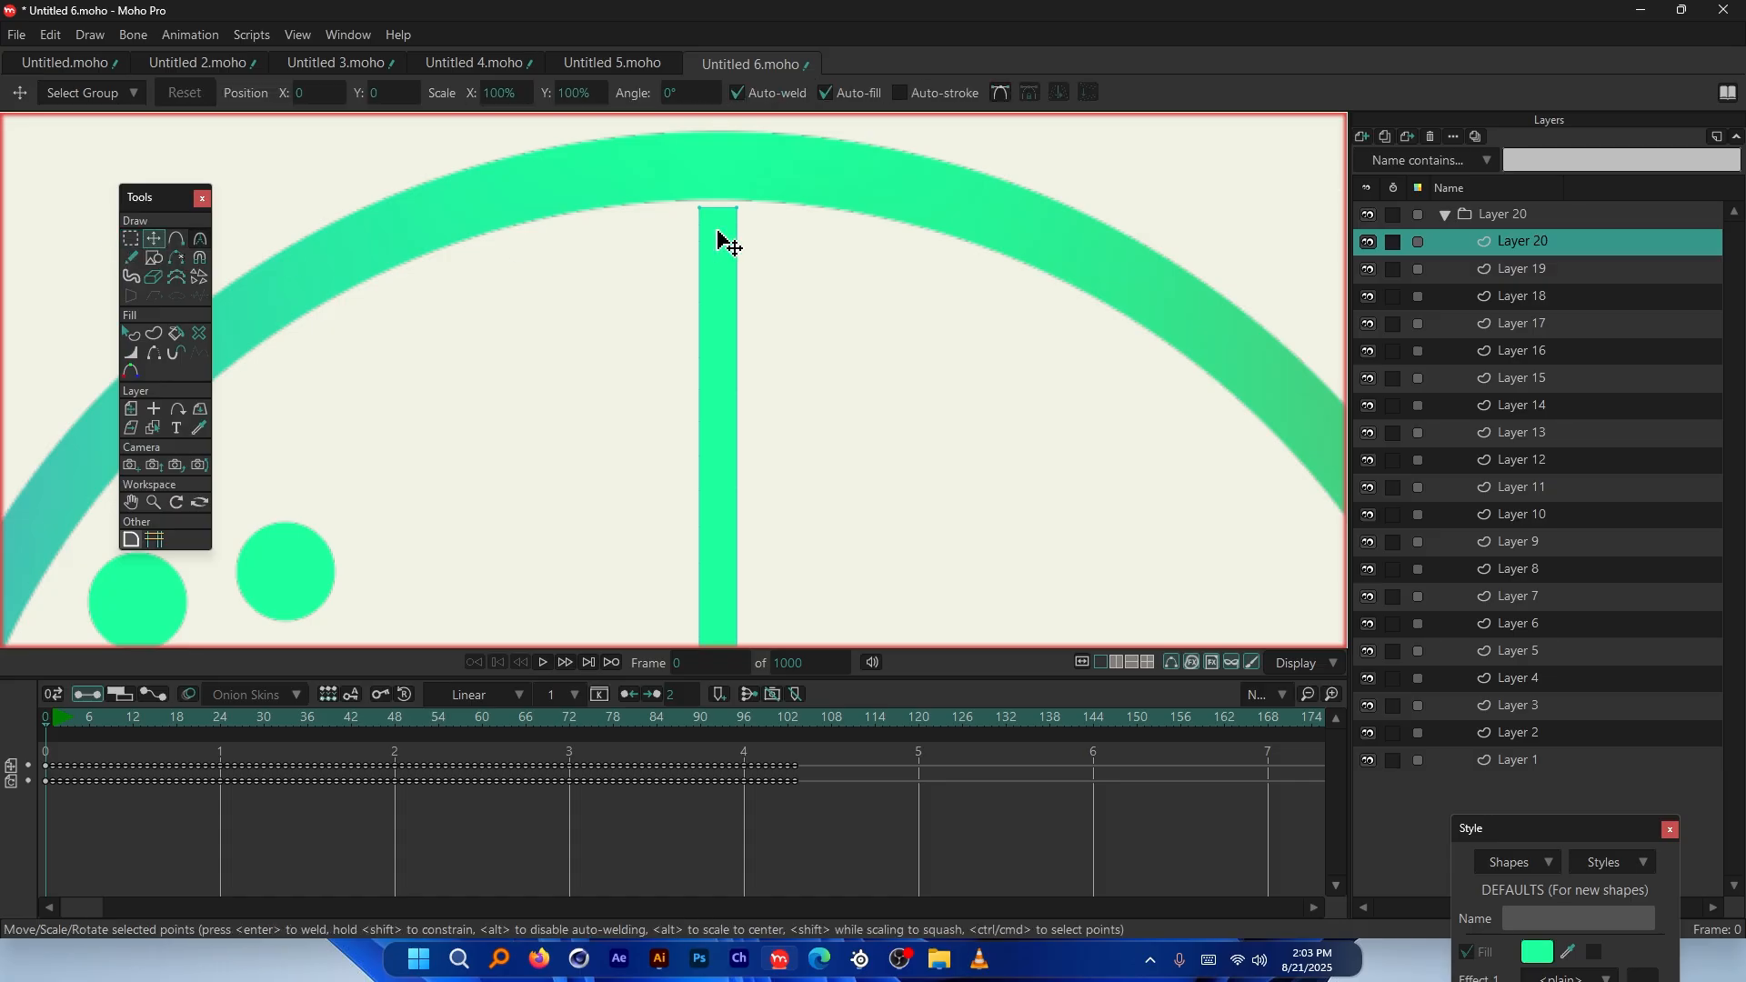
{"action": "left_click_drag", "start_coordinate": [622, 164], "coordinate": [756, 229]}
{"action": "scroll", "coordinate": [738, 215], "scroll_direction": "up", "scroll_amount": 3}
{"action": "left_click_drag", "start_coordinate": [889, 305], "coordinate": [897, 351]}
{"action": "scroll", "coordinate": [728, 215], "scroll_direction": "down", "scroll_amount": 5}
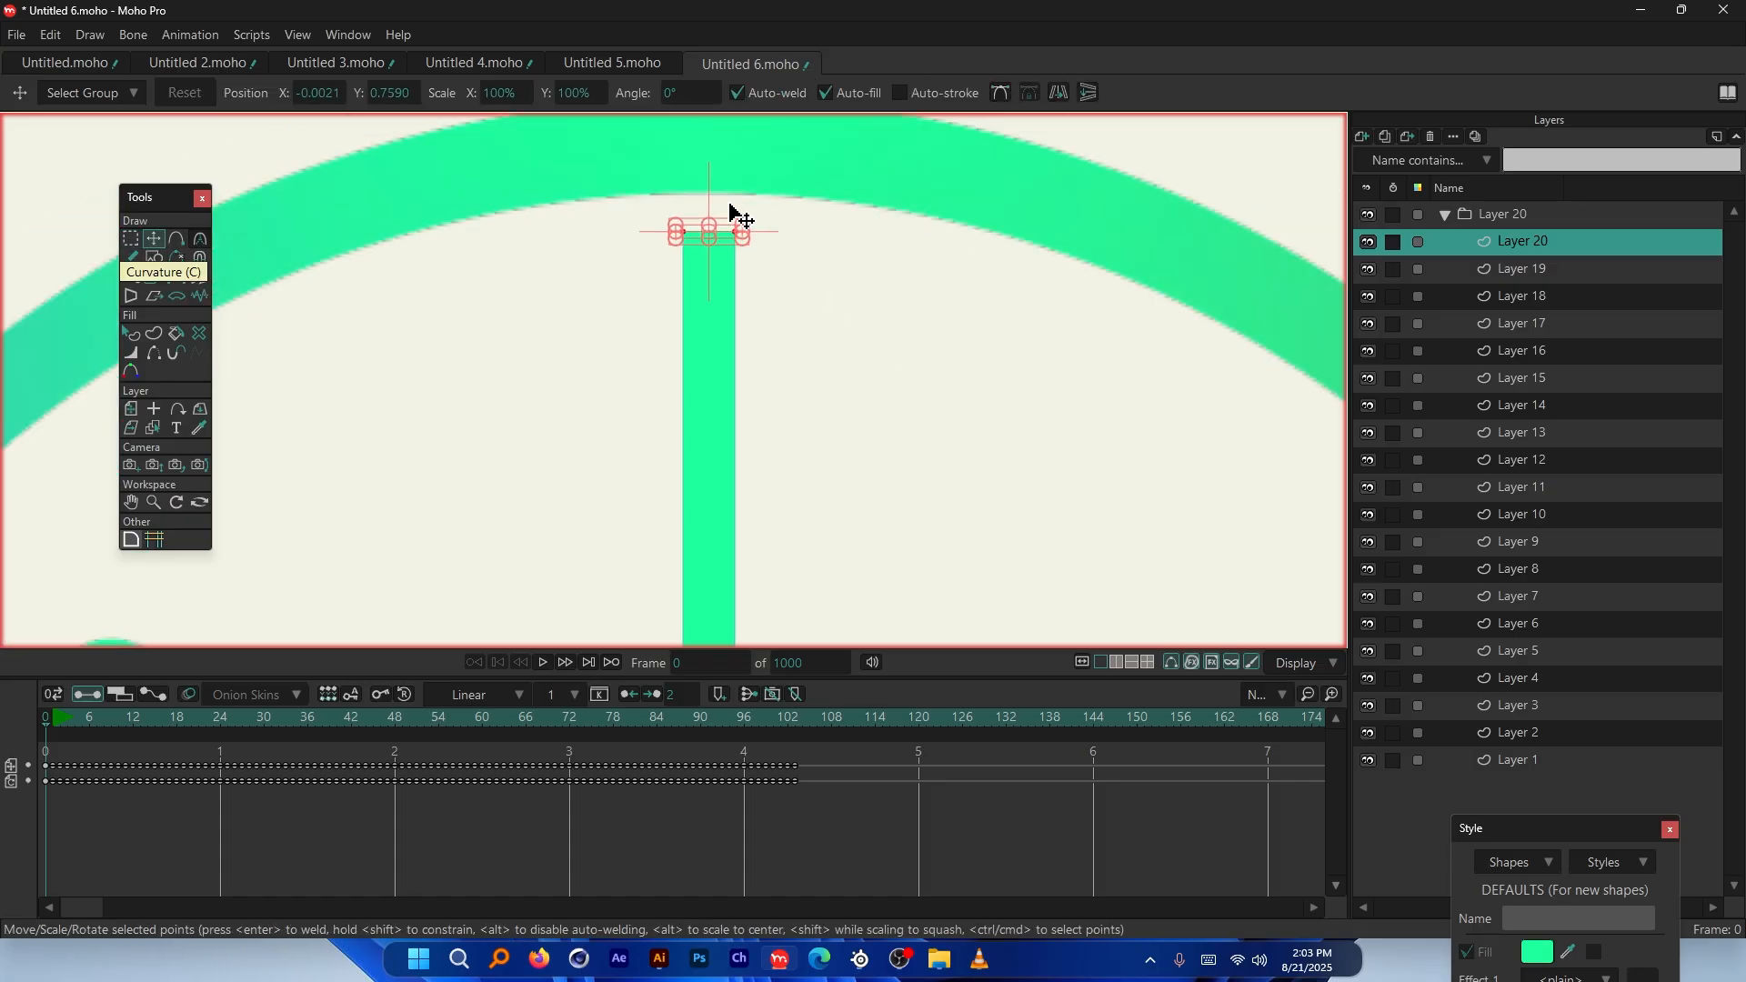
Play the simulation and scrub back through earlier frames to check the bar's fall
{"action": "key", "text": "space"}
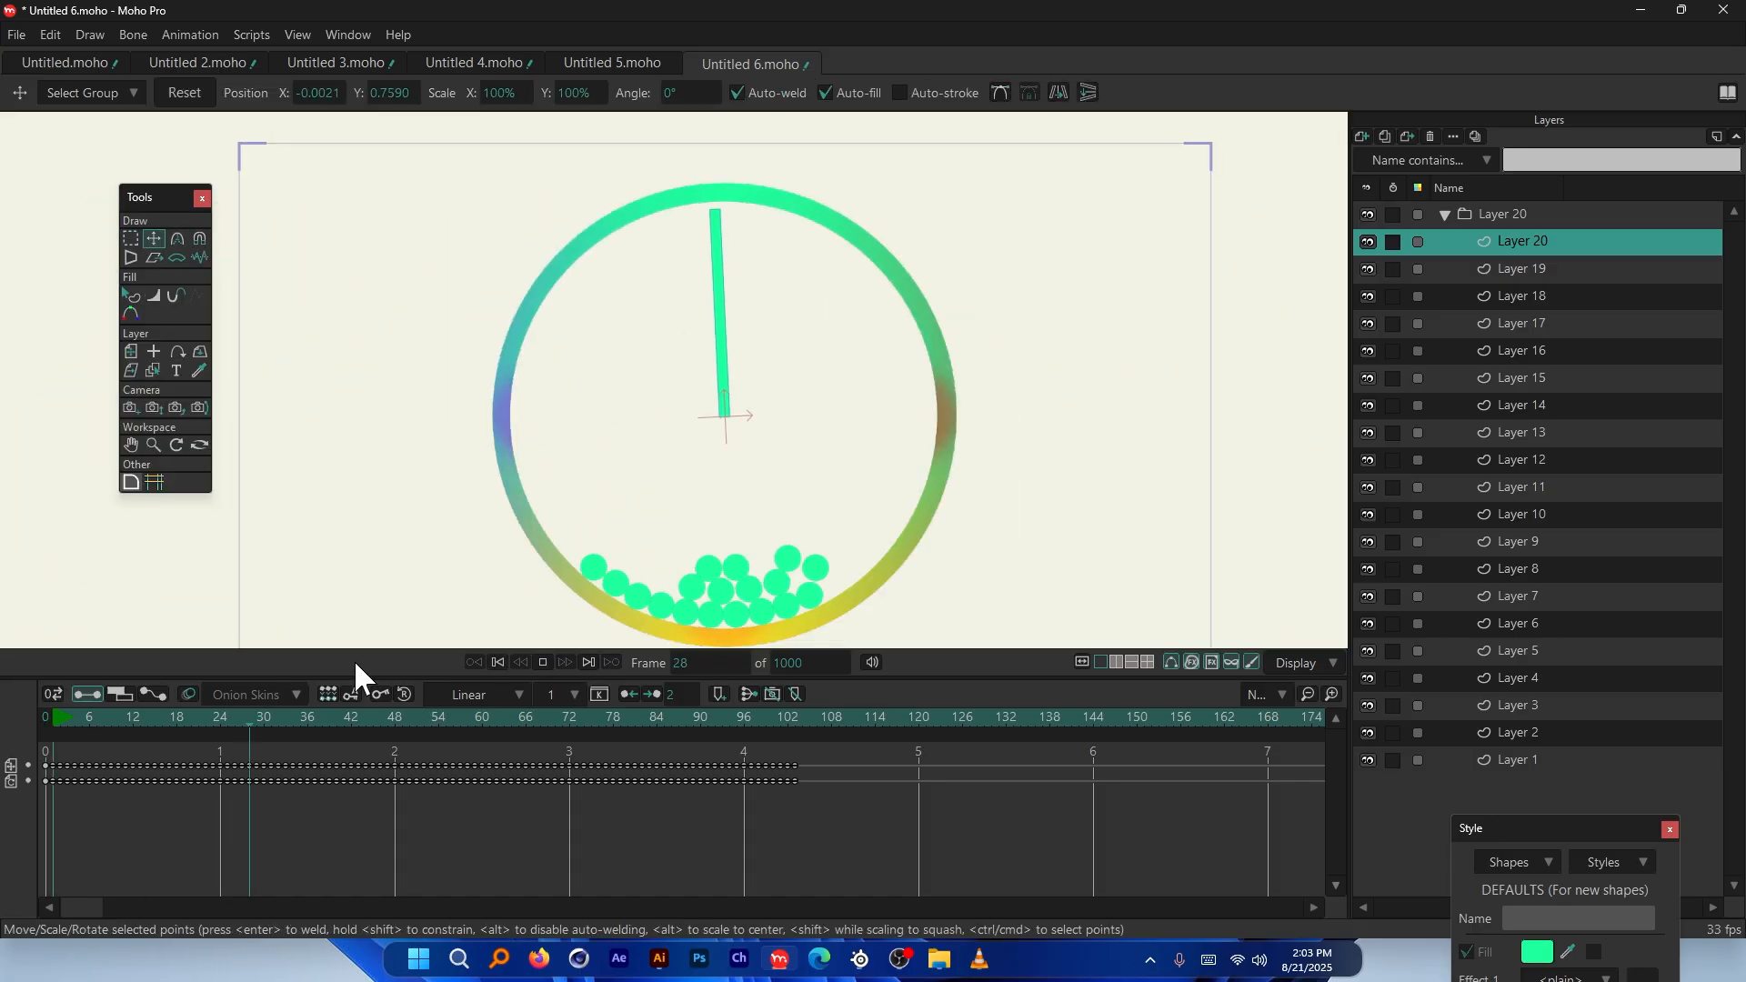
{"action": "scroll", "coordinate": [682, 607], "scroll_direction": "up", "scroll_amount": 6}
{"action": "key", "text": "space"}
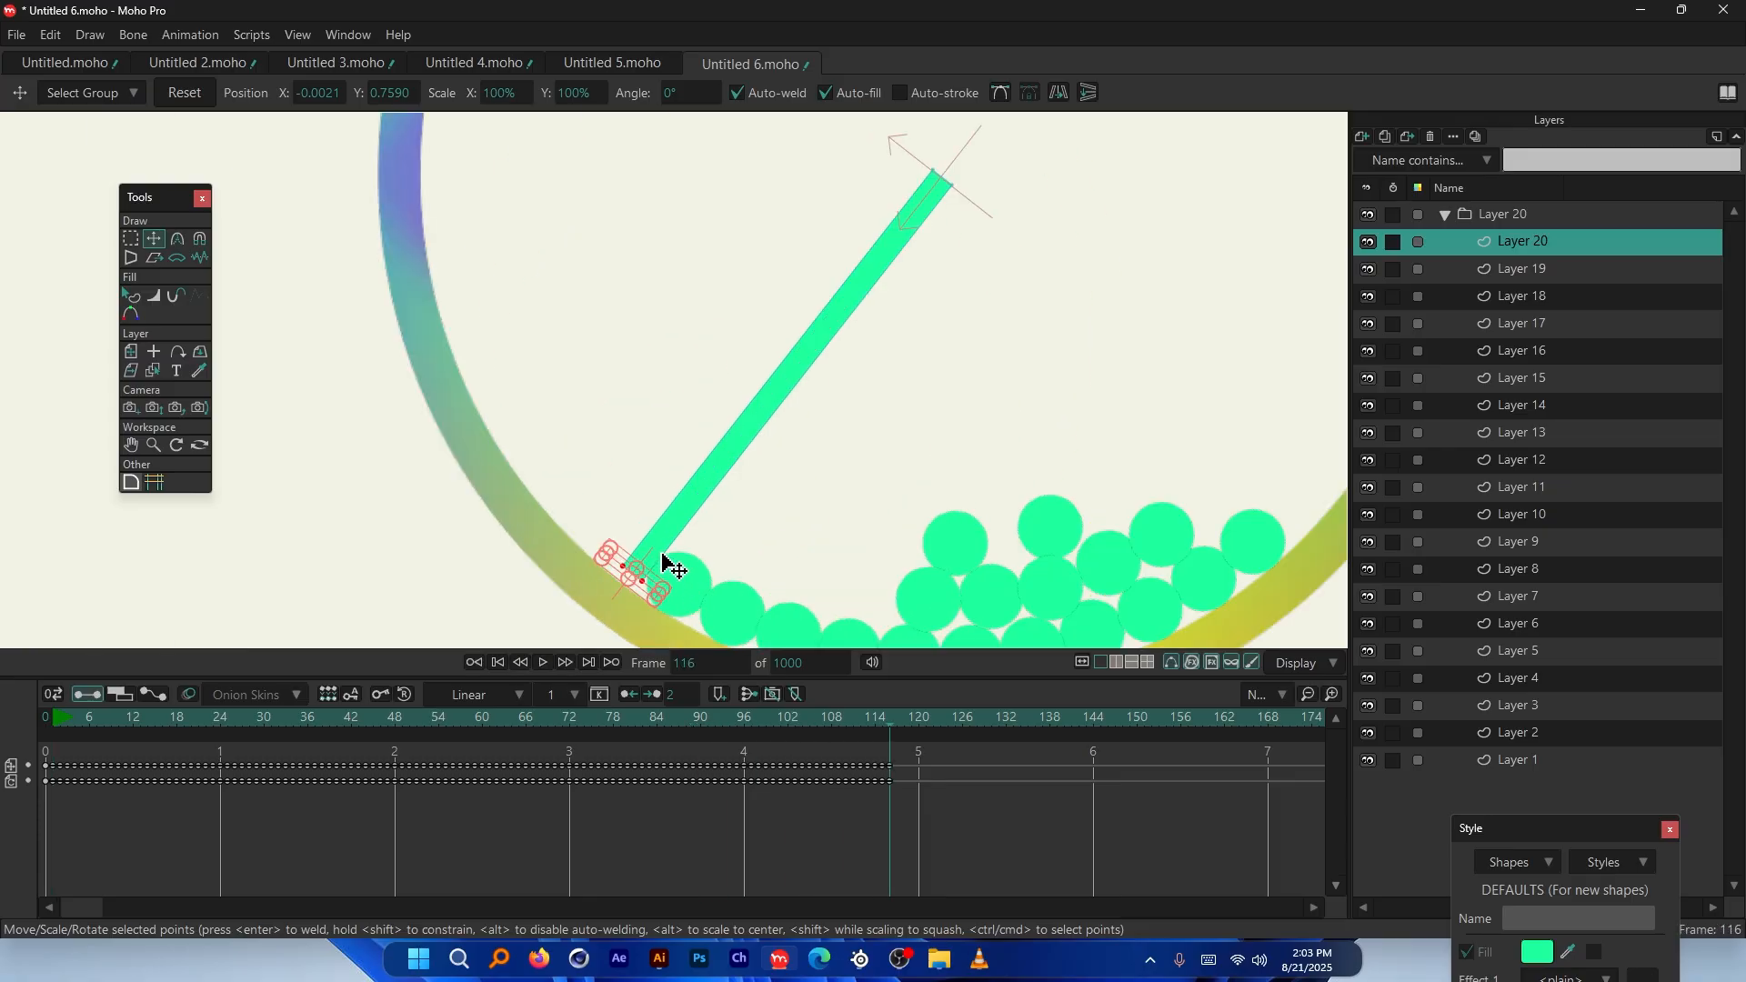
{"action": "left_click_drag", "start_coordinate": [782, 722], "coordinate": [642, 729]}
{"action": "scroll", "coordinate": [573, 506], "scroll_direction": "down", "scroll_amount": 6}
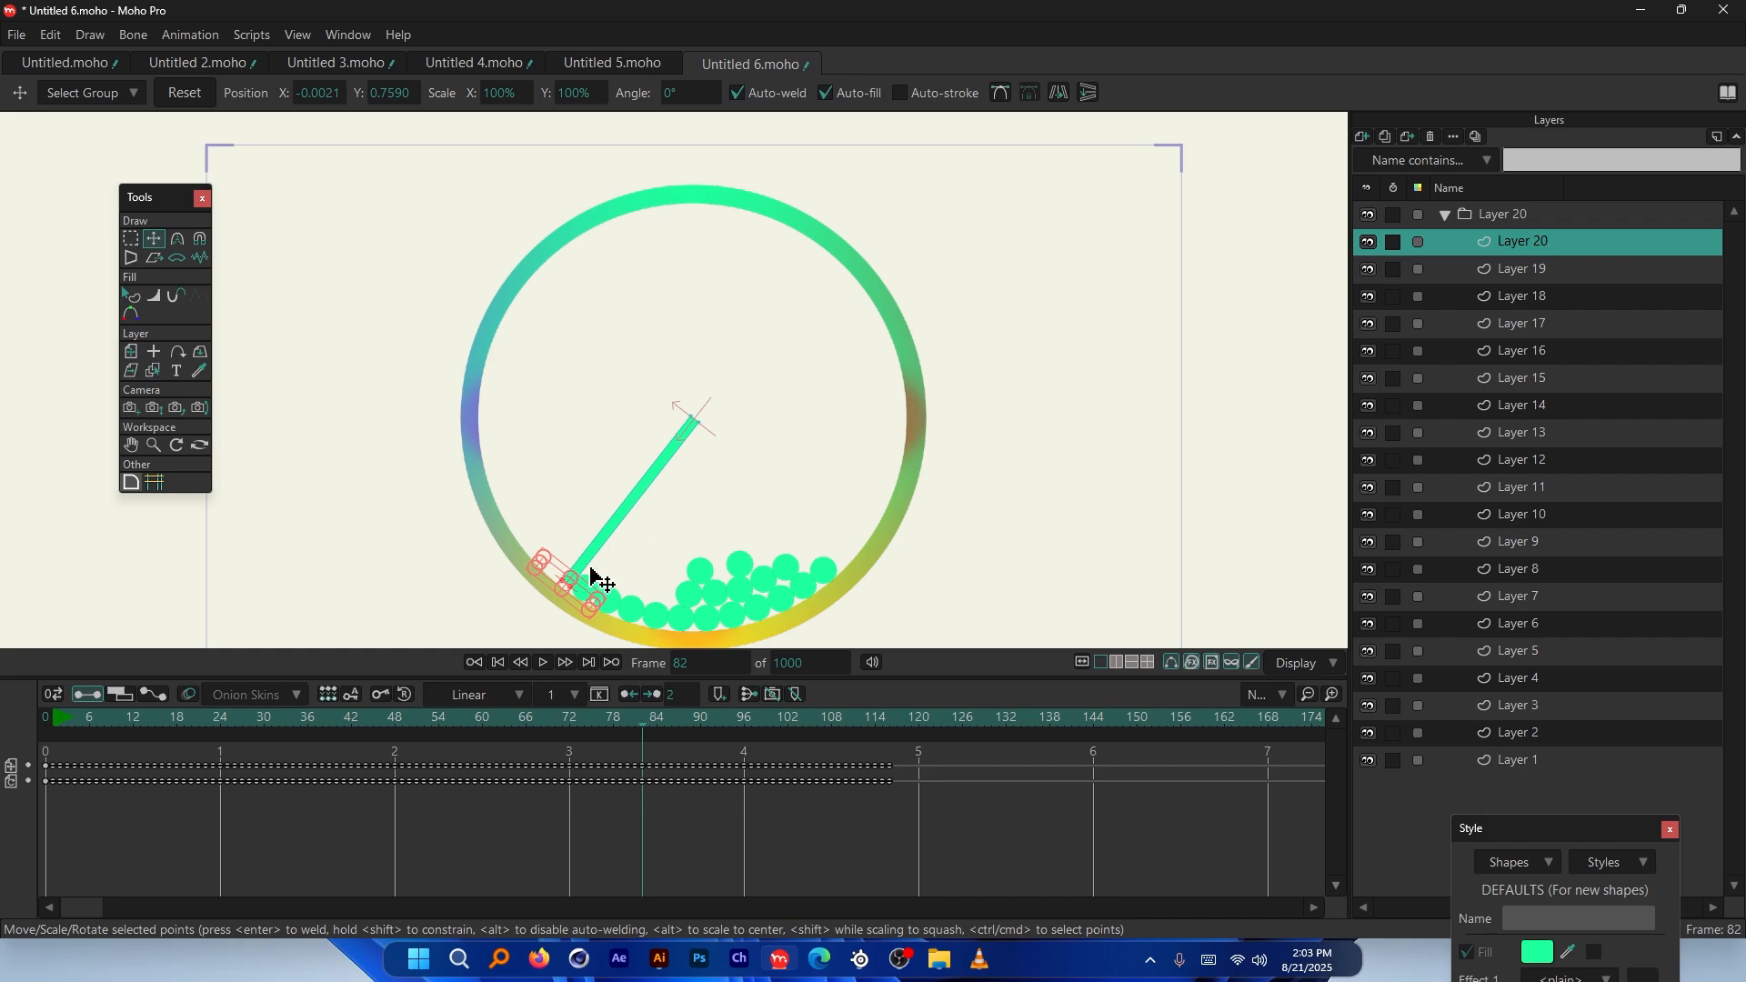
Enable the motor in Layer 20's physics settings, apply, and play from the first frame
{"action": "double_click", "coordinate": [1564, 238]}
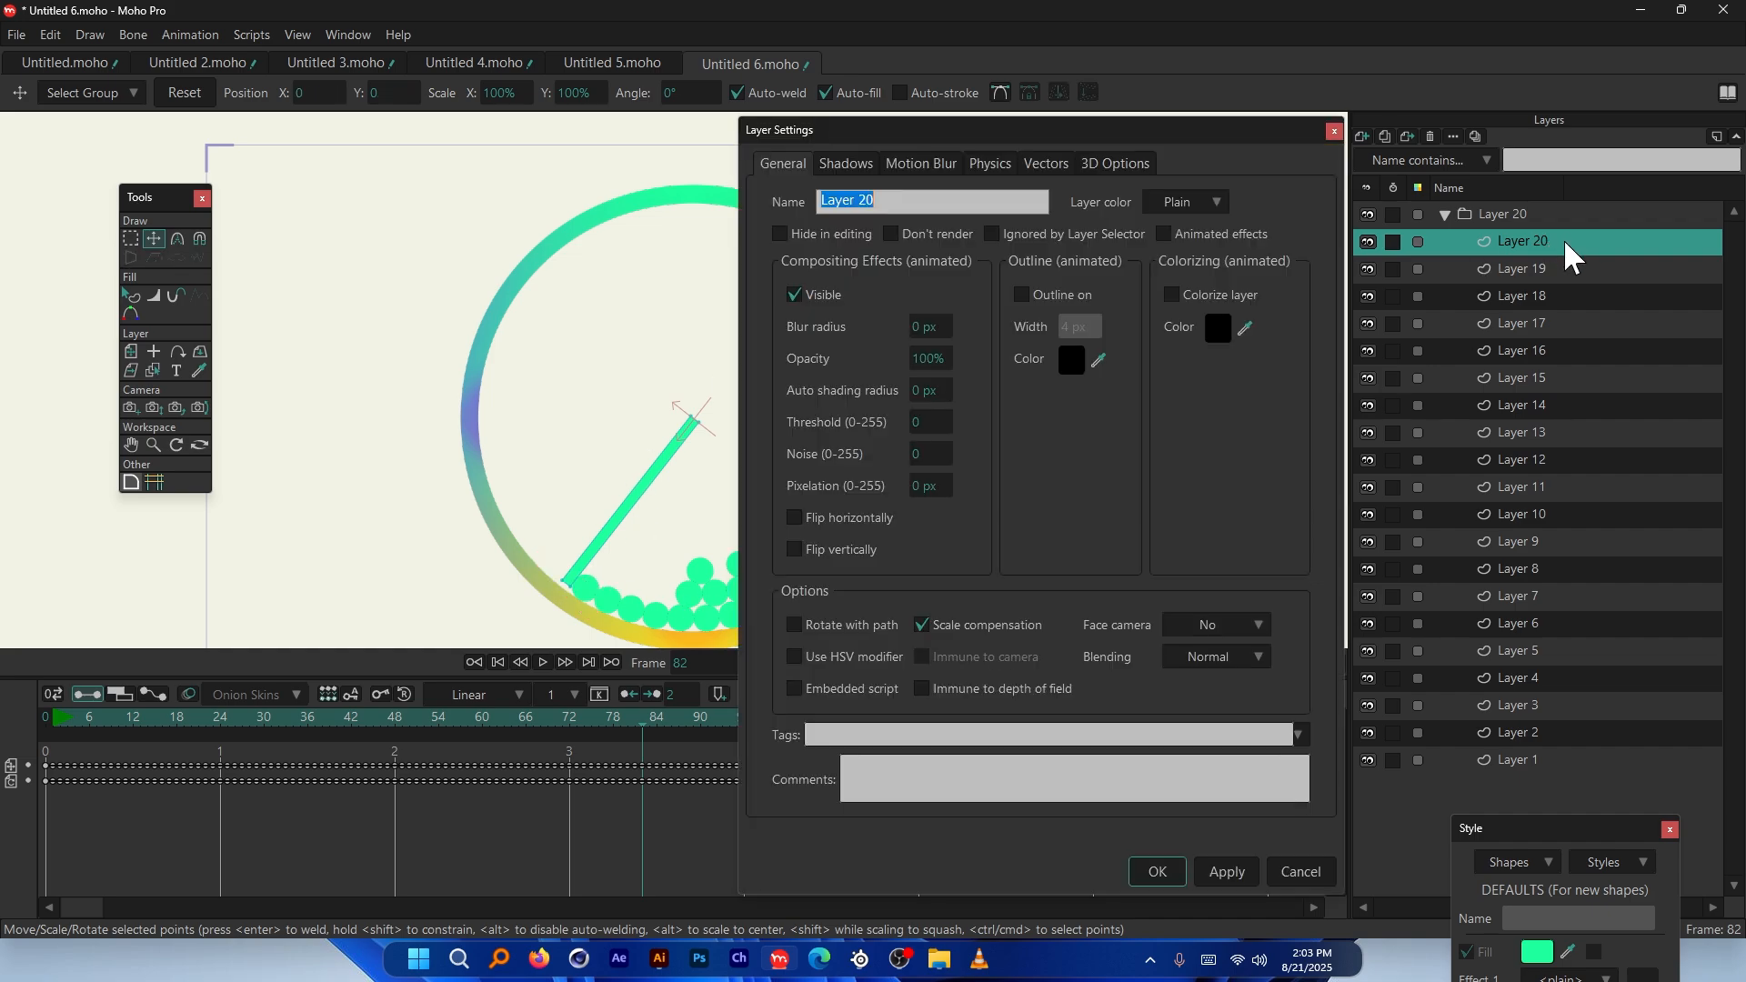
{"action": "left_click_drag", "start_coordinate": [1016, 119], "coordinate": [1385, 151]}
{"action": "left_click", "coordinate": [1356, 193]}
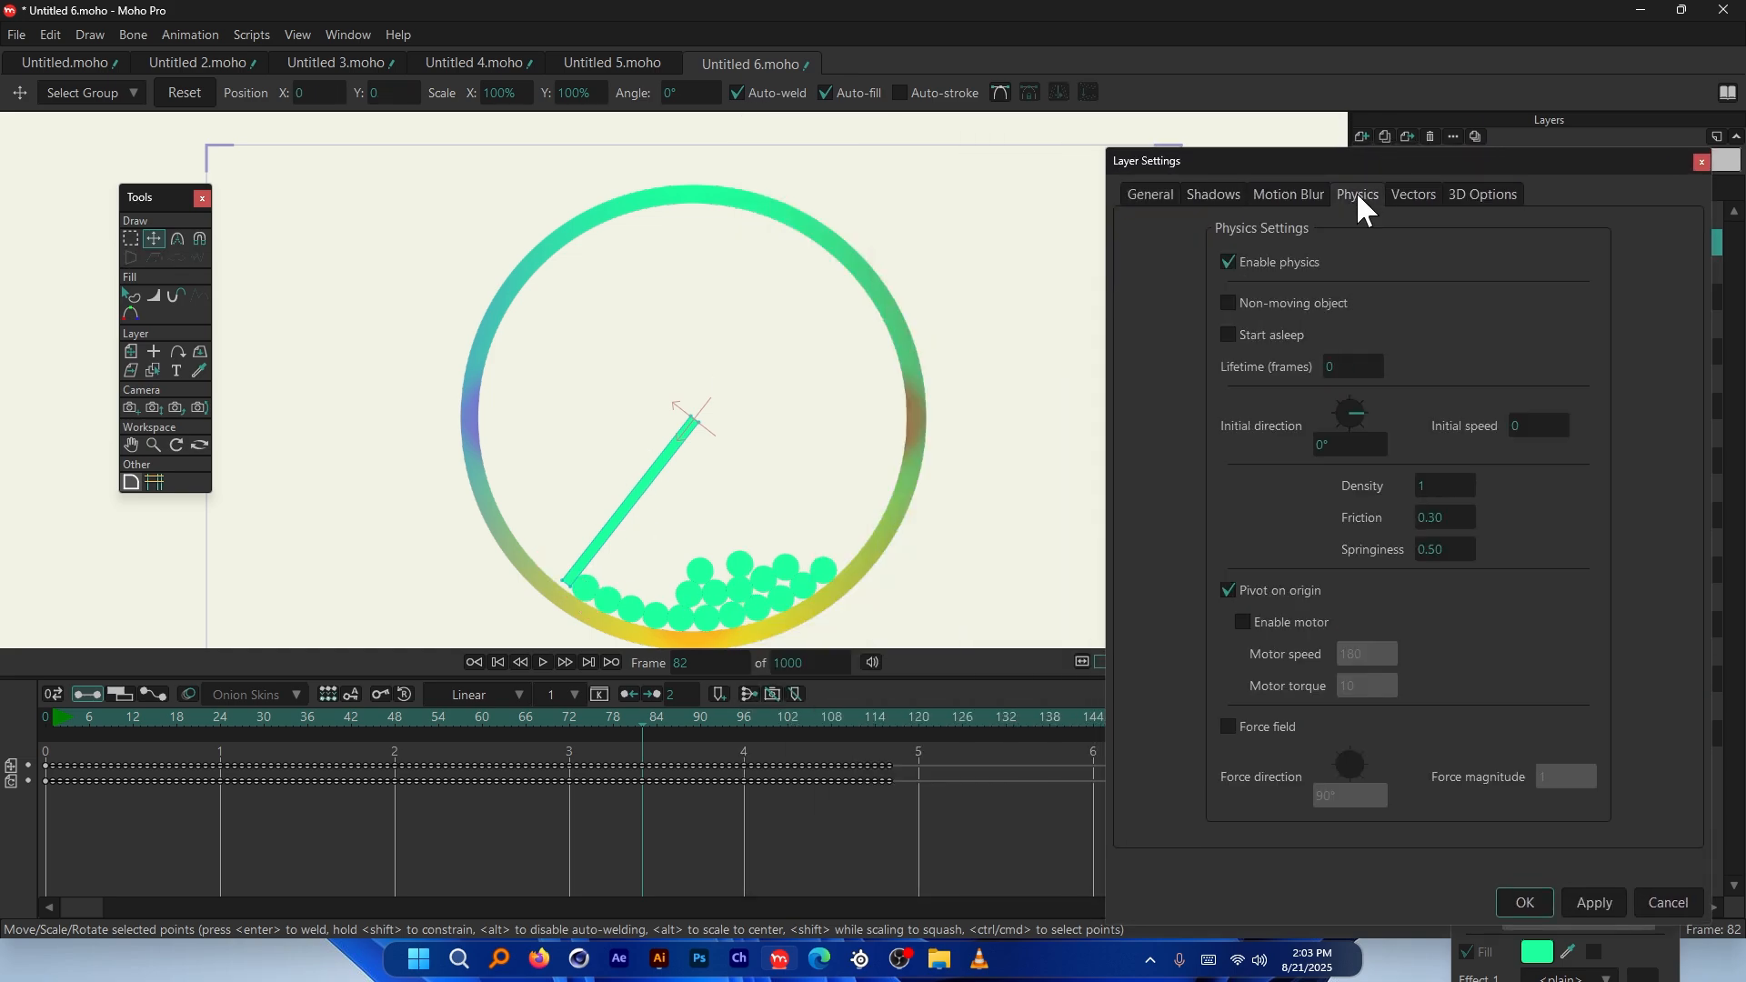
{"action": "left_click", "coordinate": [1285, 624]}
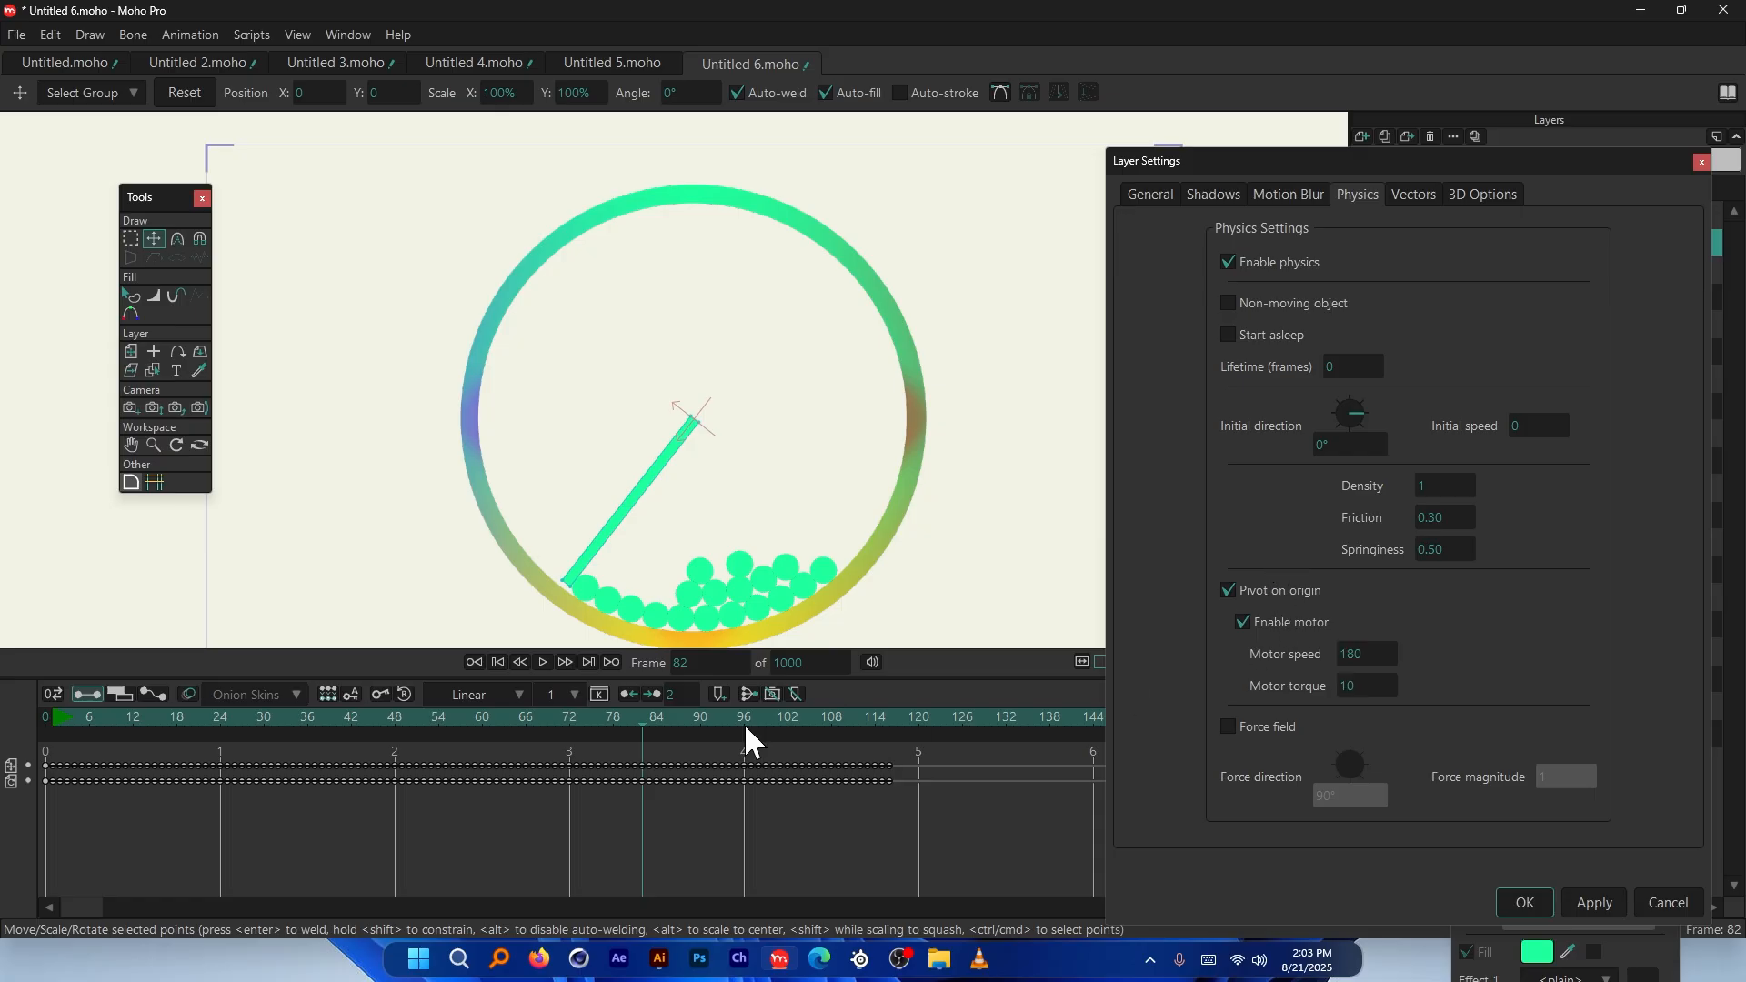
{"action": "left_click", "coordinate": [1581, 905]}
{"action": "left_click", "coordinate": [47, 718]}
{"action": "key", "text": "space"}
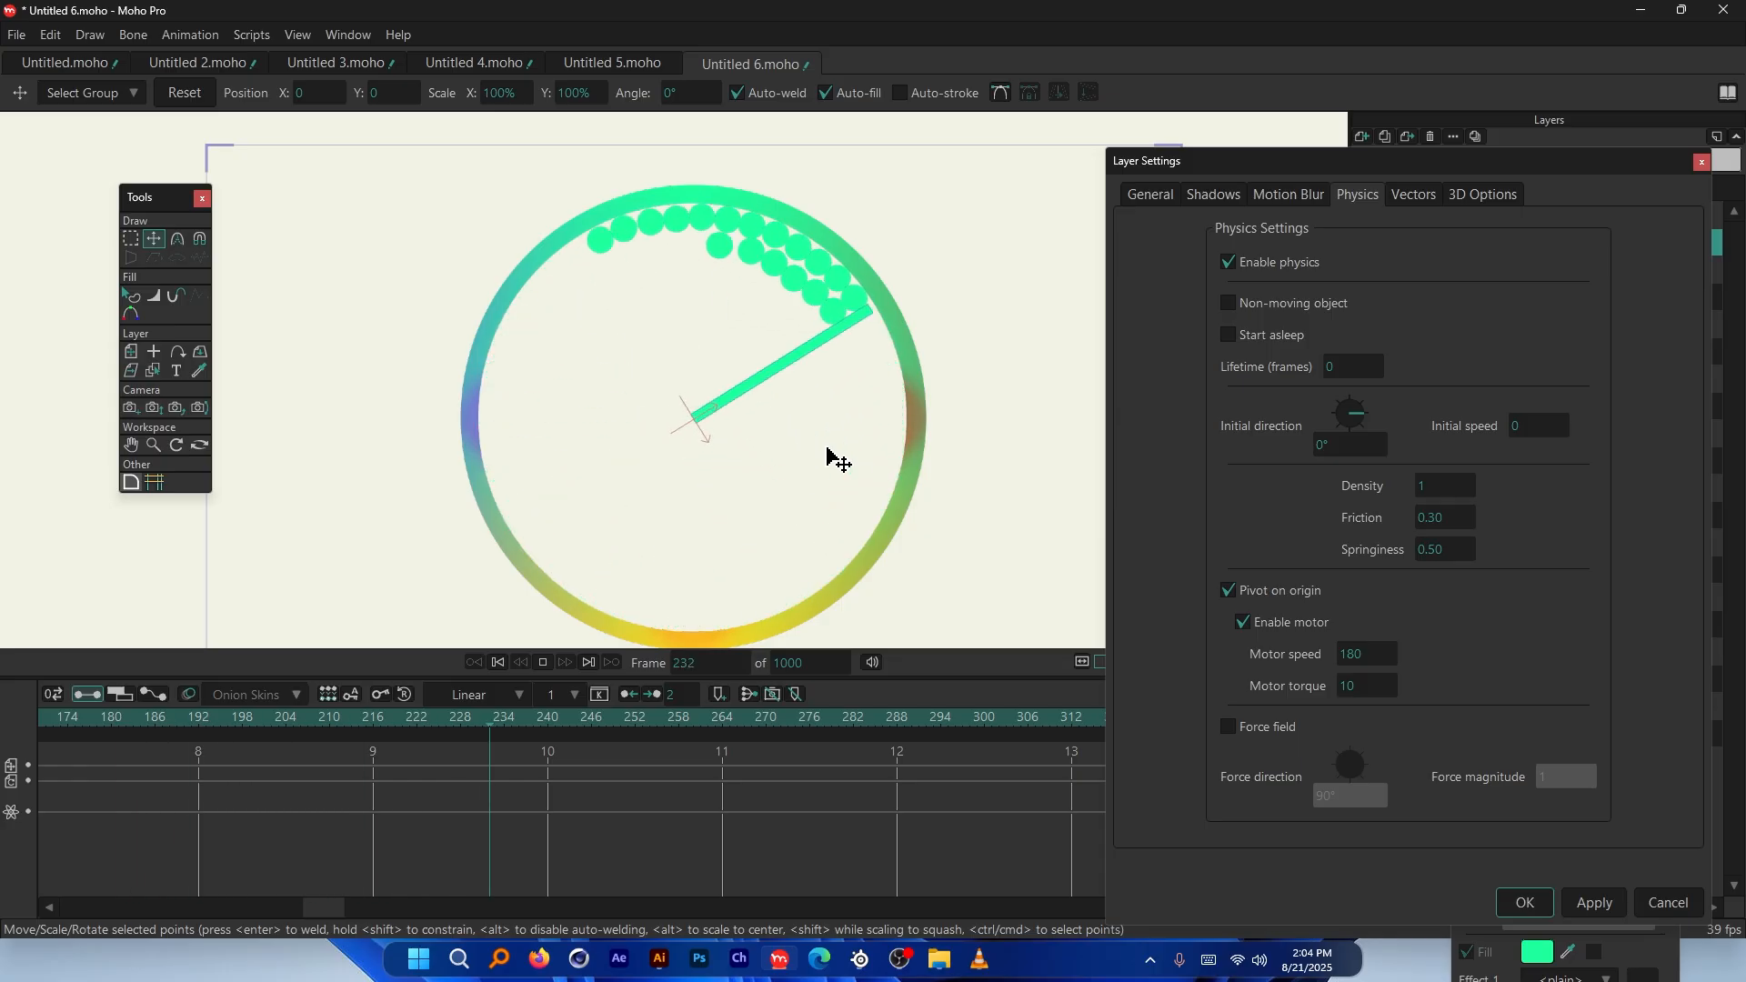
{"action": "key", "text": "space"}
Enter 30 as the motor speed, apply, and replay the spinning bar
{"action": "left_click", "coordinate": [1373, 655]}
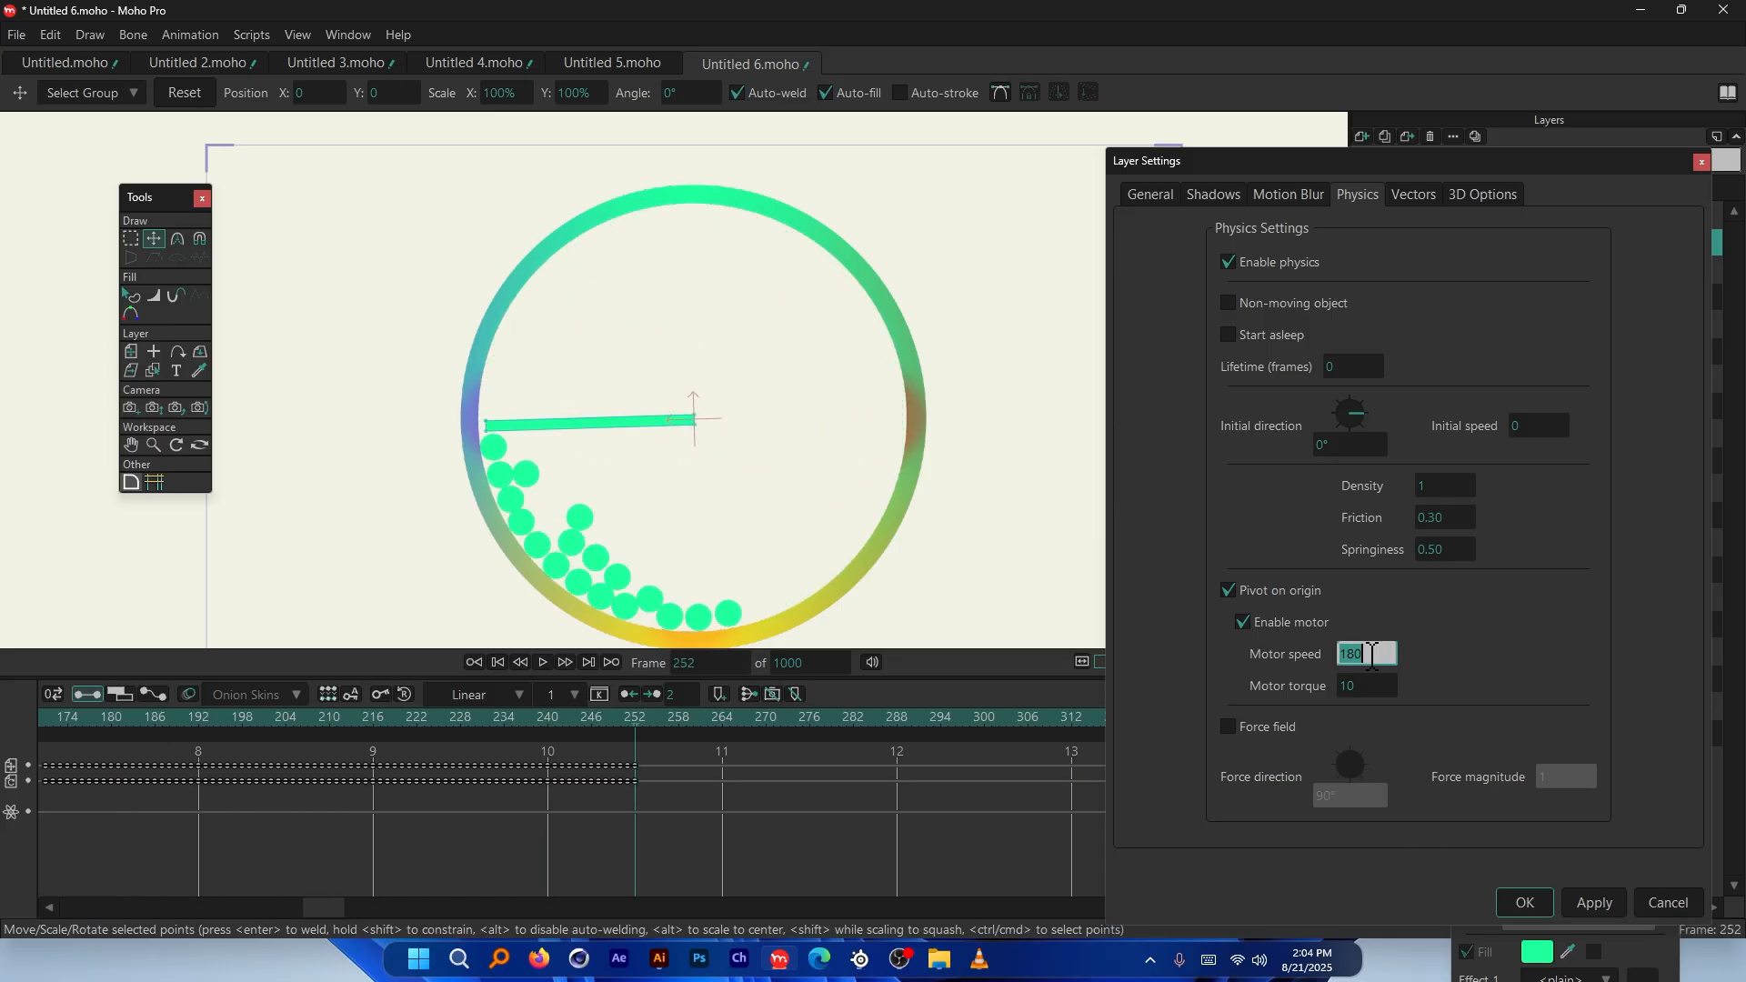
{"action": "type", "text": "30"}
{"action": "left_click", "coordinate": [1591, 902]}
{"action": "key", "text": "space"}
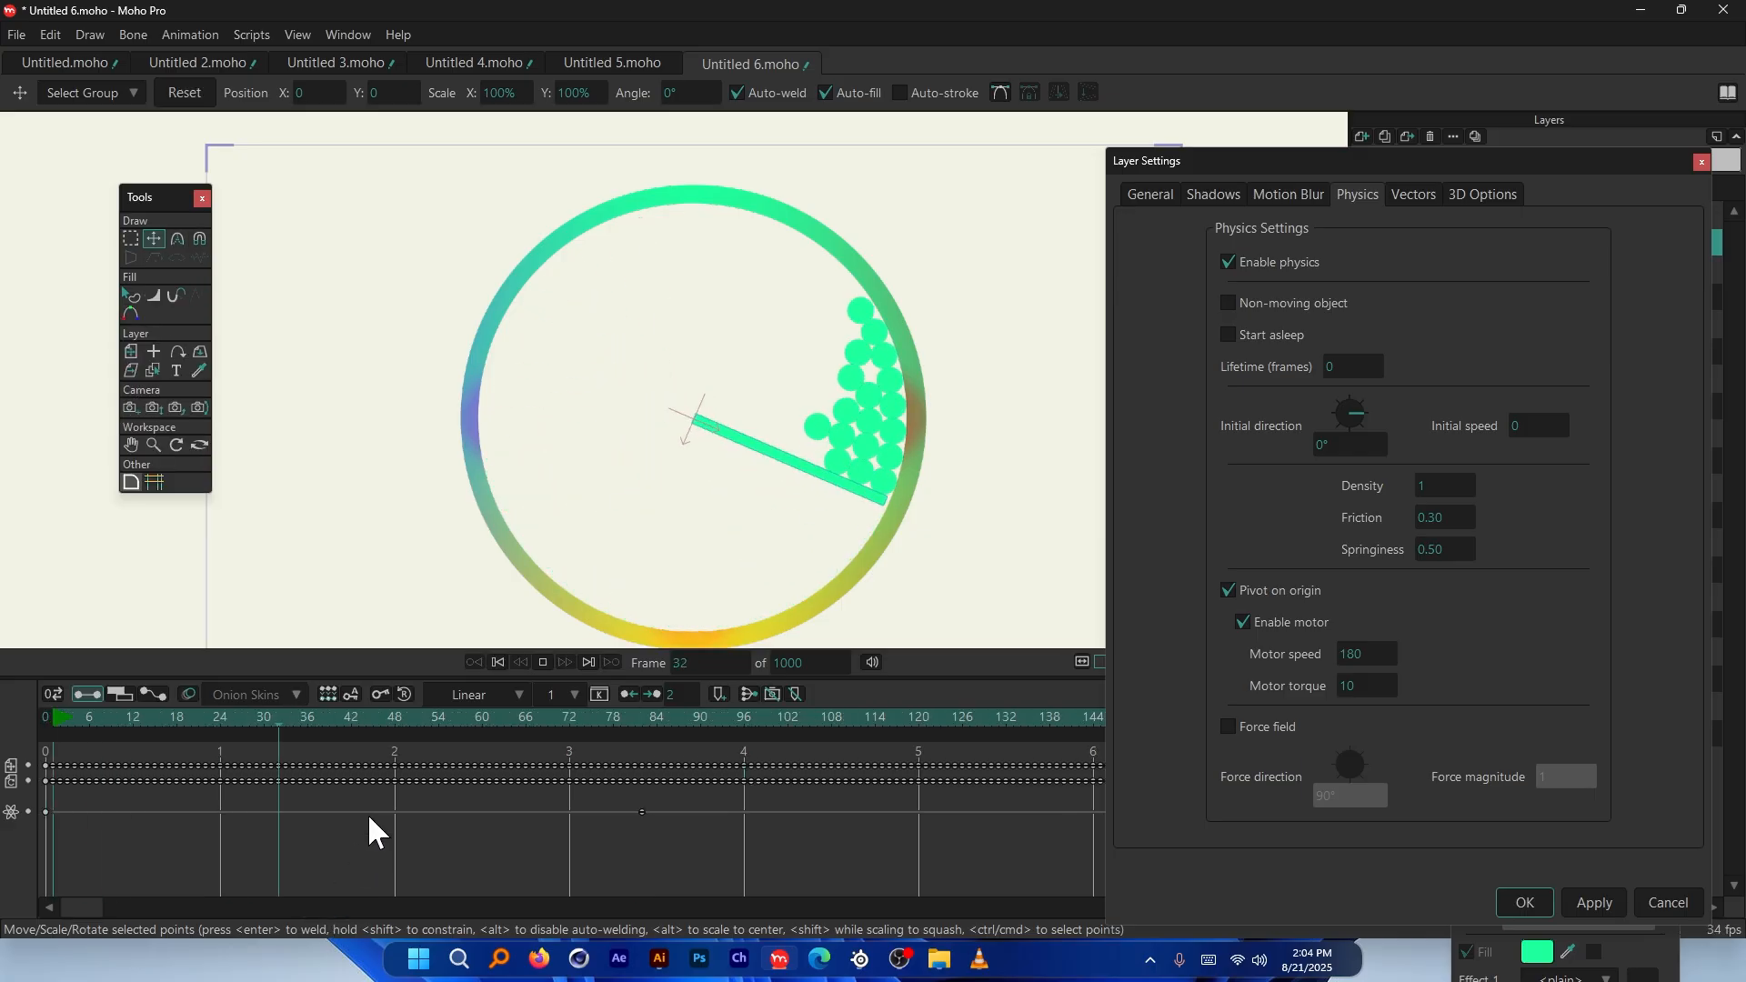
{"action": "key", "text": "space"}
{"action": "left_click_drag", "start_coordinate": [1492, 162], "coordinate": [1432, 140]}
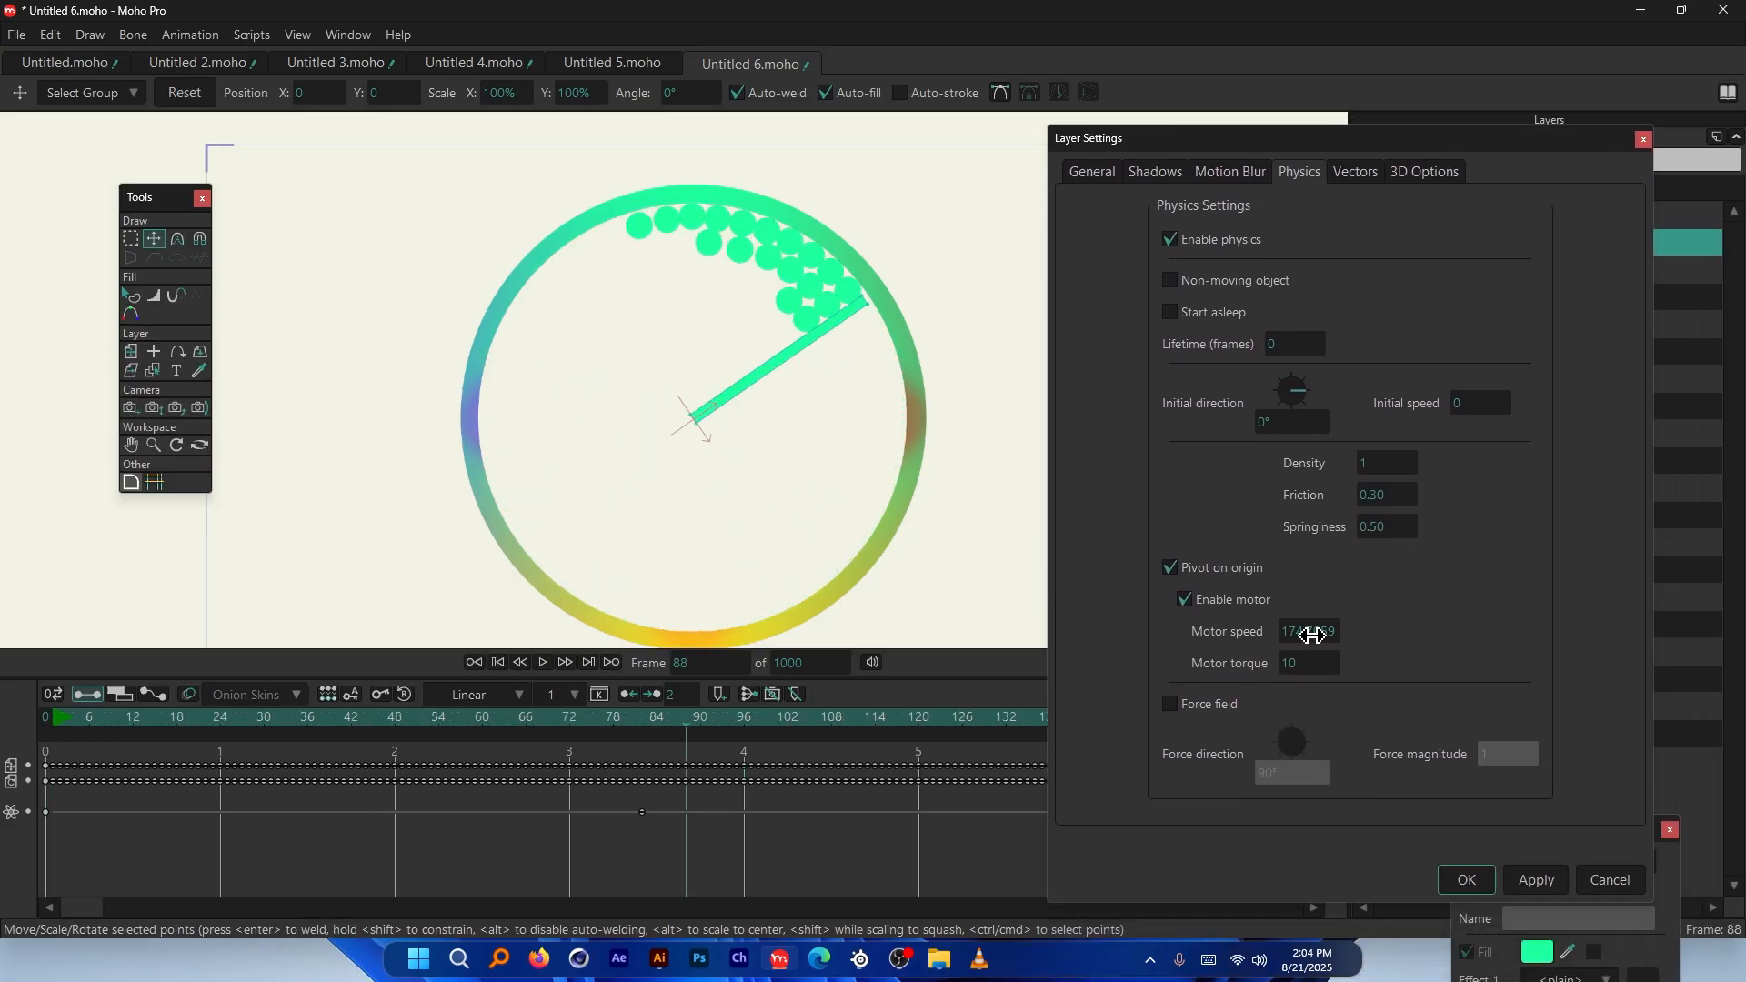
Set the bar's motor speed to 30 and play the slower simulation from frame 0
{"action": "left_click", "coordinate": [46, 718]}
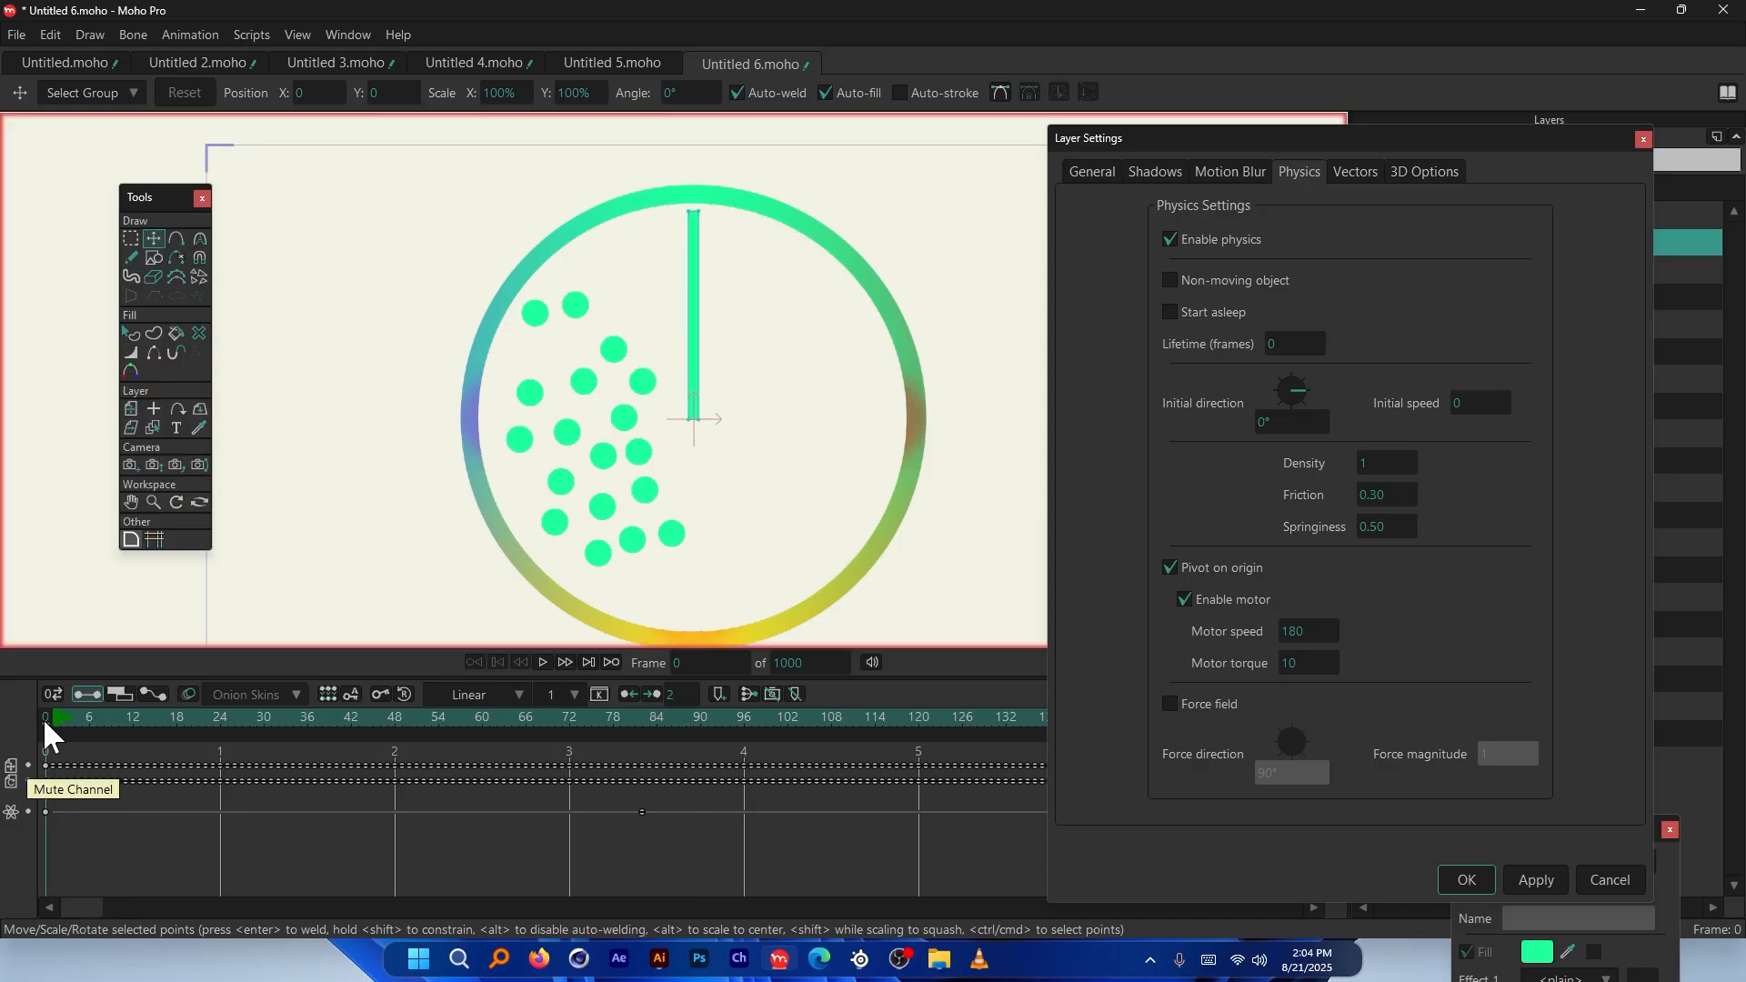
{"action": "left_click", "coordinate": [1299, 639]}
{"action": "type", "text": "3"}
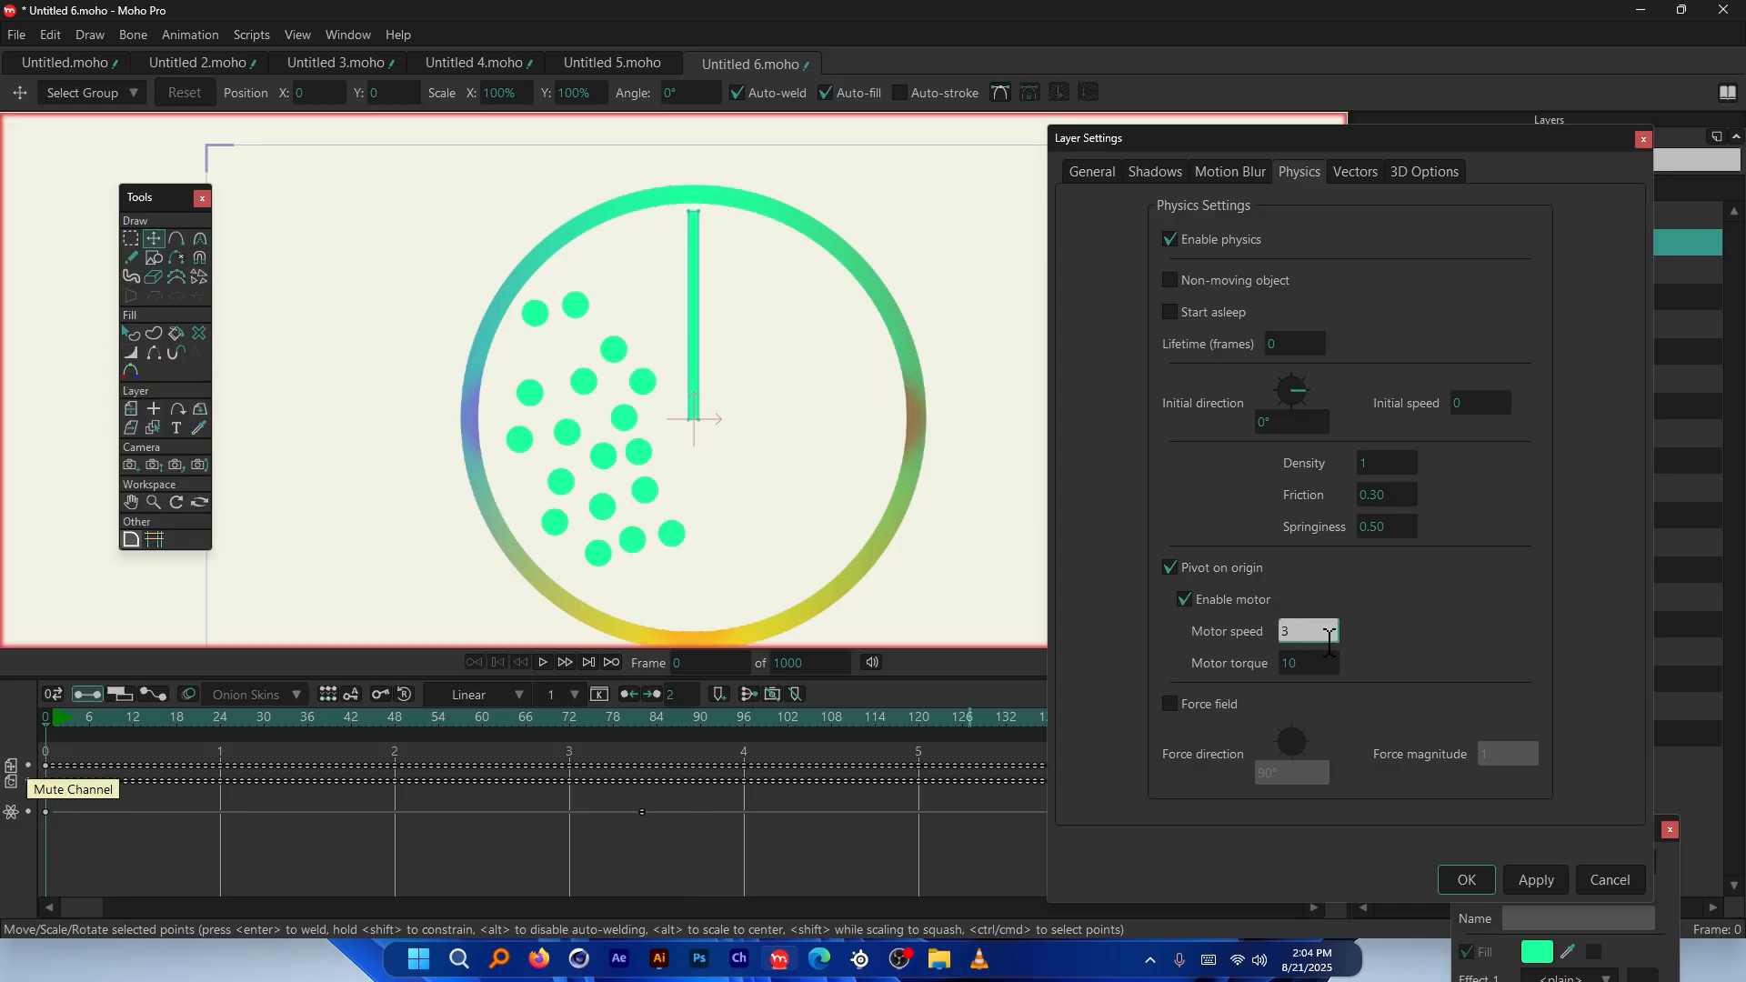
{"action": "type", "text": "0"}
{"action": "key", "text": "space"}
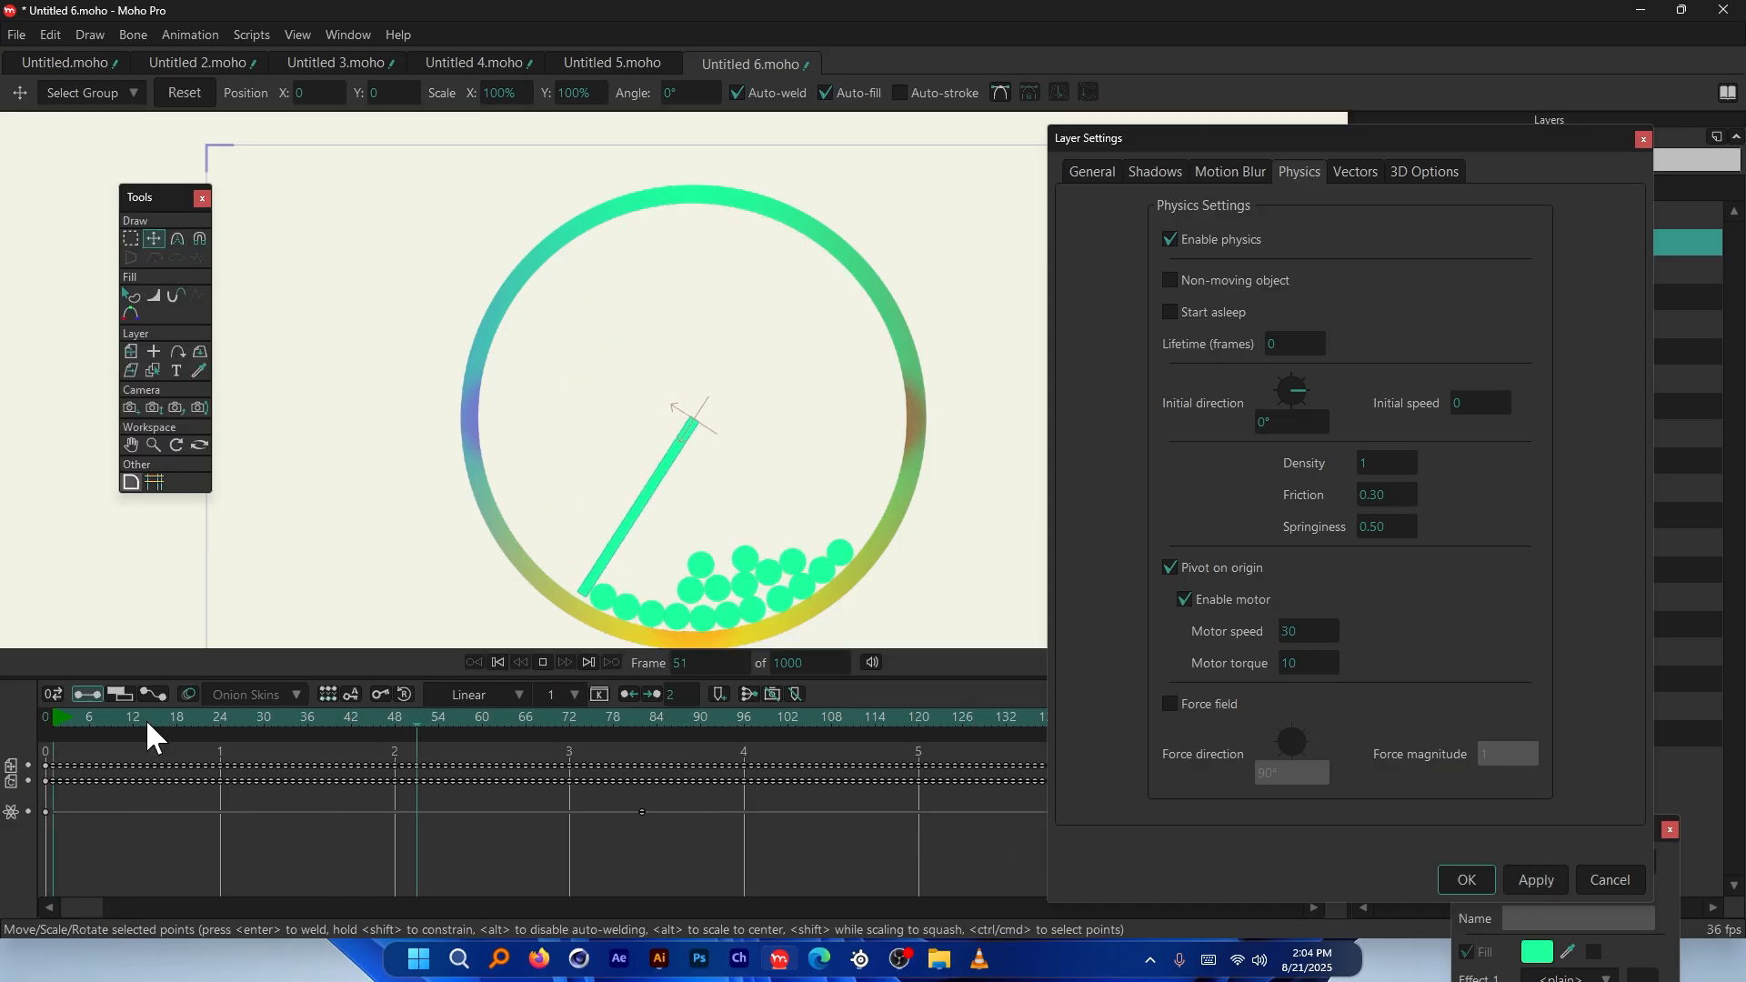
{"action": "key", "text": "space"}
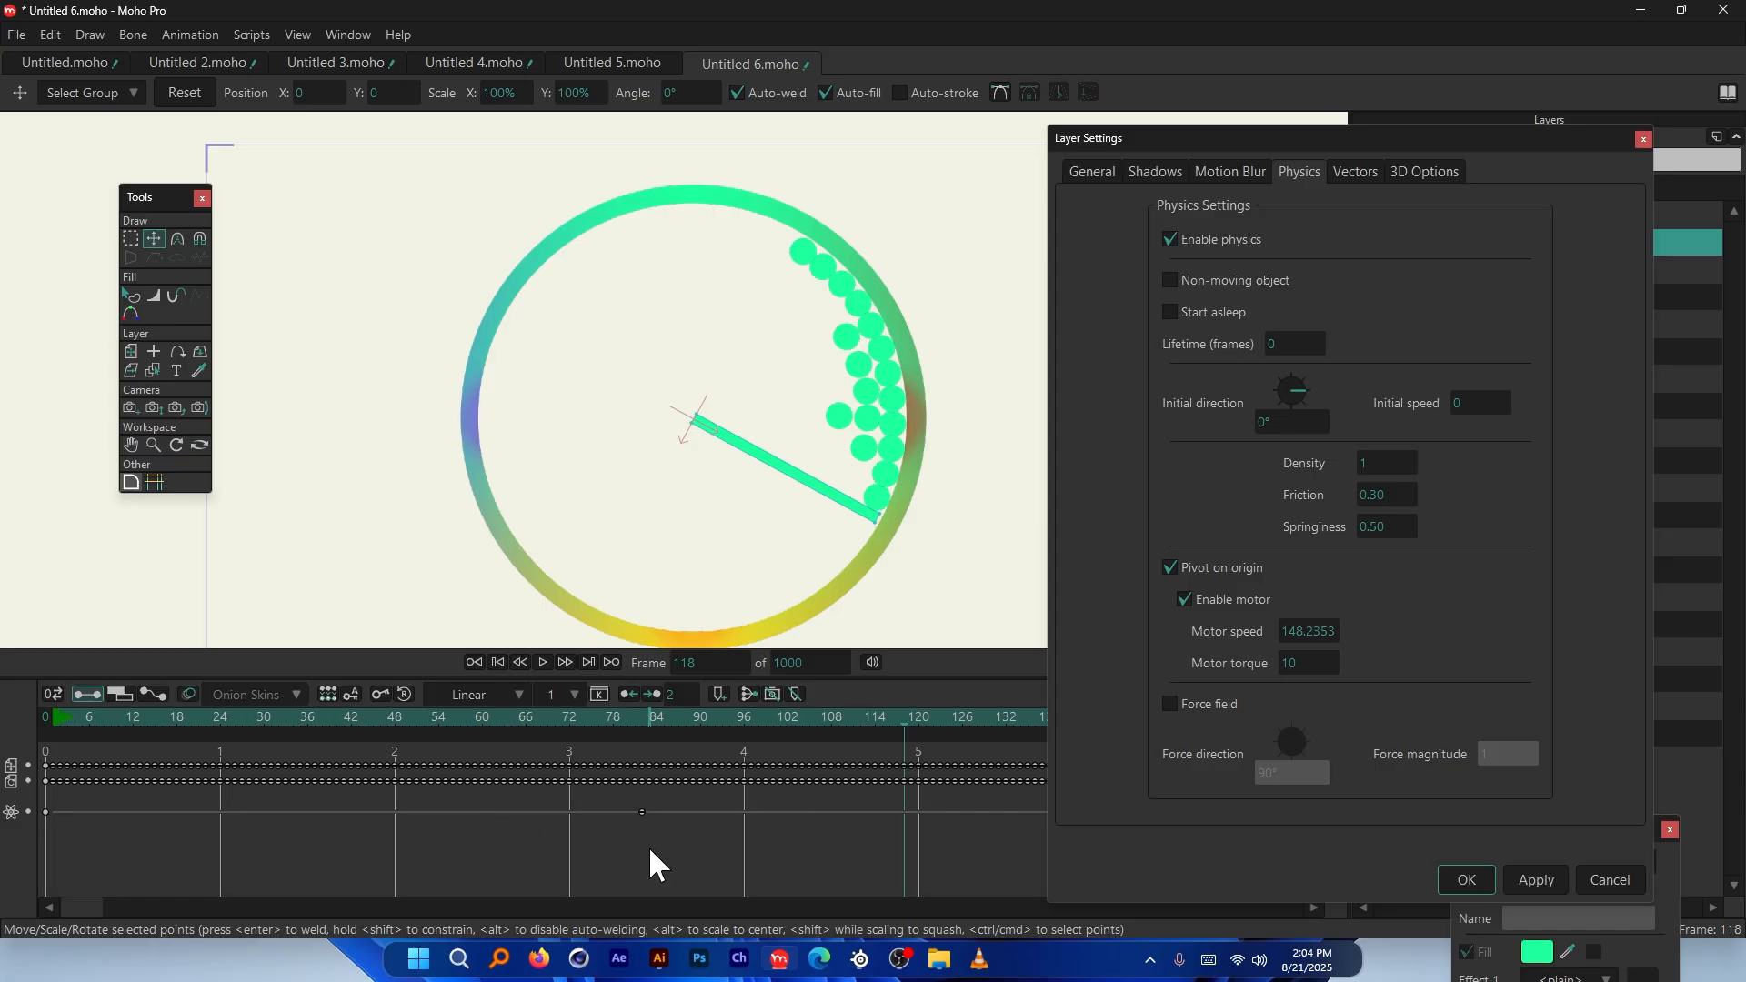
Scrub back to about frame 85, close Layer Settings, and return to frame 0
{"action": "mouse_move", "coordinate": [652, 717]}
{"action": "left_mouse_down"}
{"action": "mouse_move", "coordinate": [637, 717]}
{"action": "mouse_move", "coordinate": [677, 724]}
{"action": "left_mouse_up"}
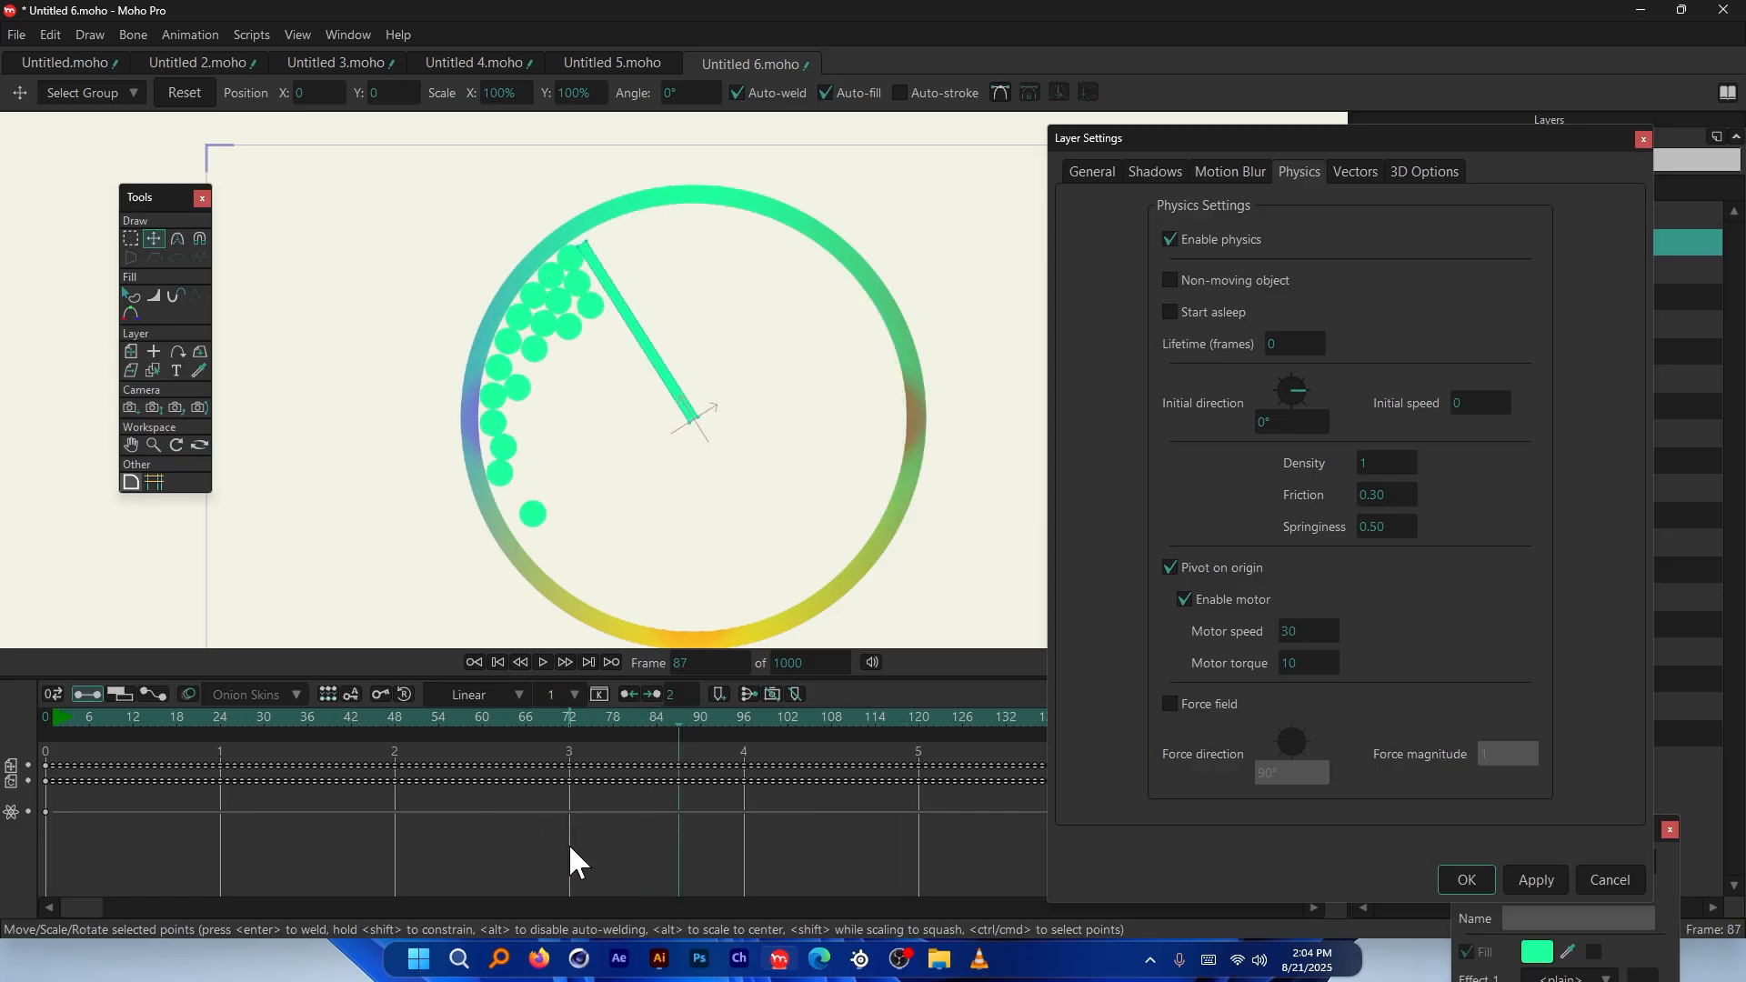
{"action": "left_click", "coordinate": [1643, 140]}
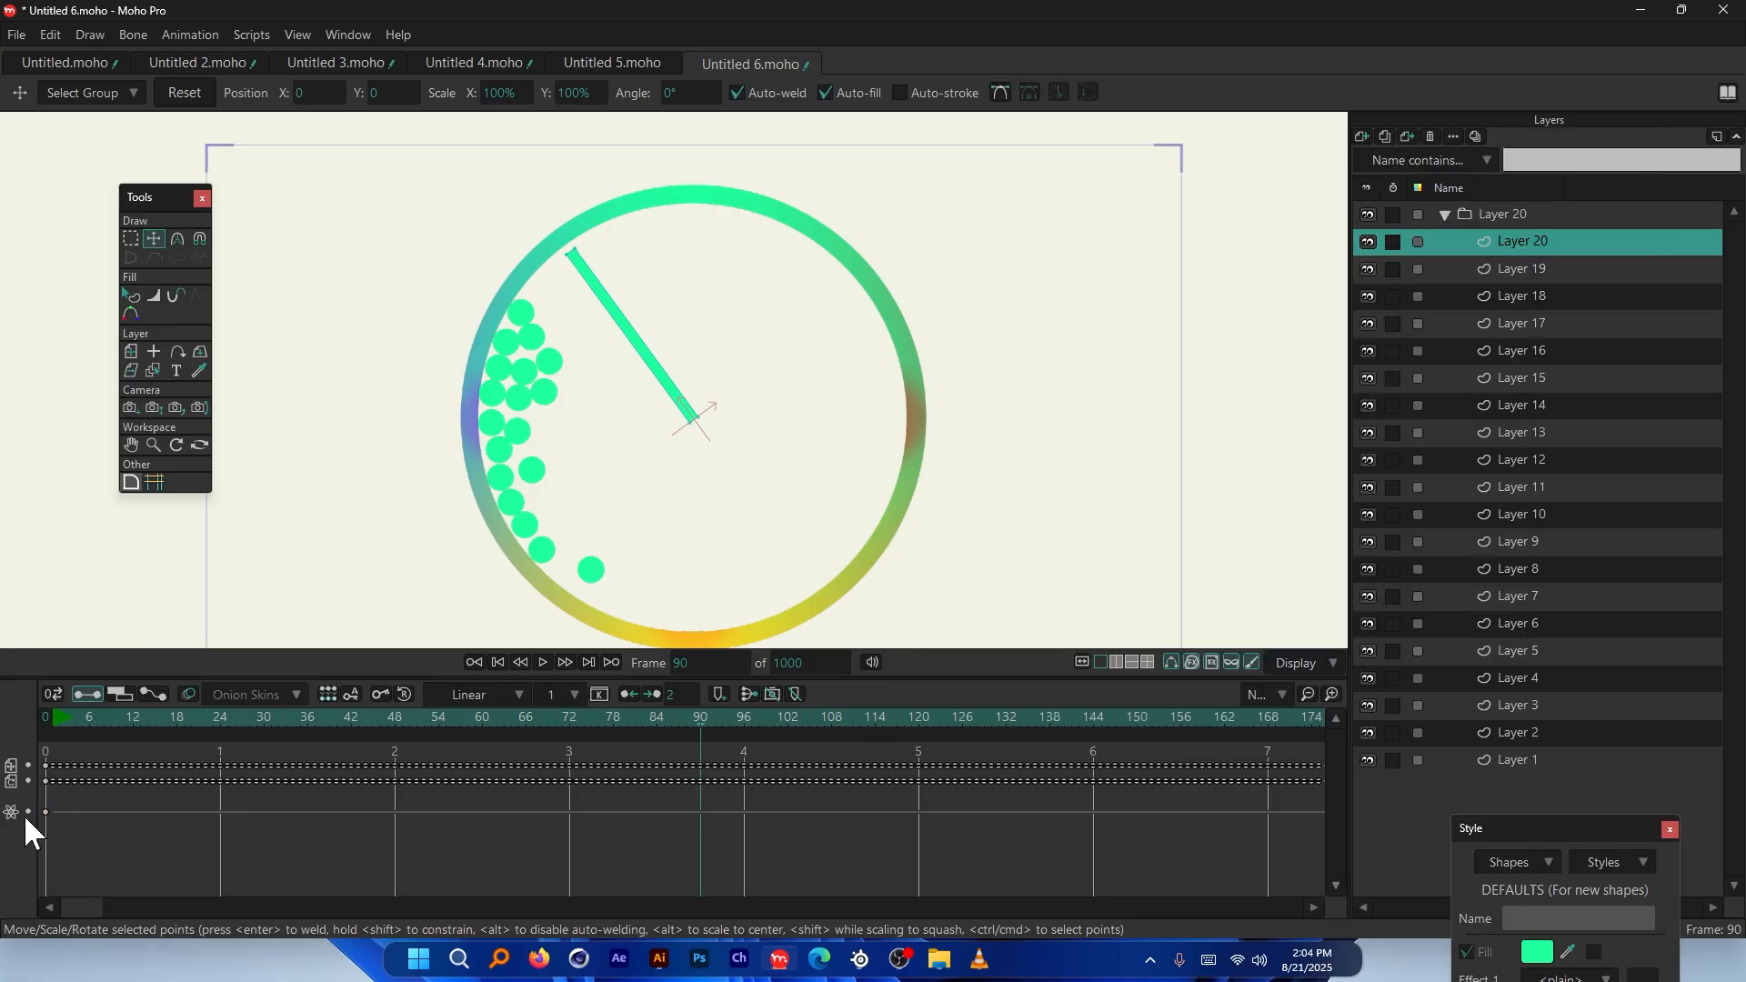
{"action": "left_click_drag", "start_coordinate": [72, 799], "coordinate": [24, 823]}
{"action": "left_click", "coordinate": [47, 721]}
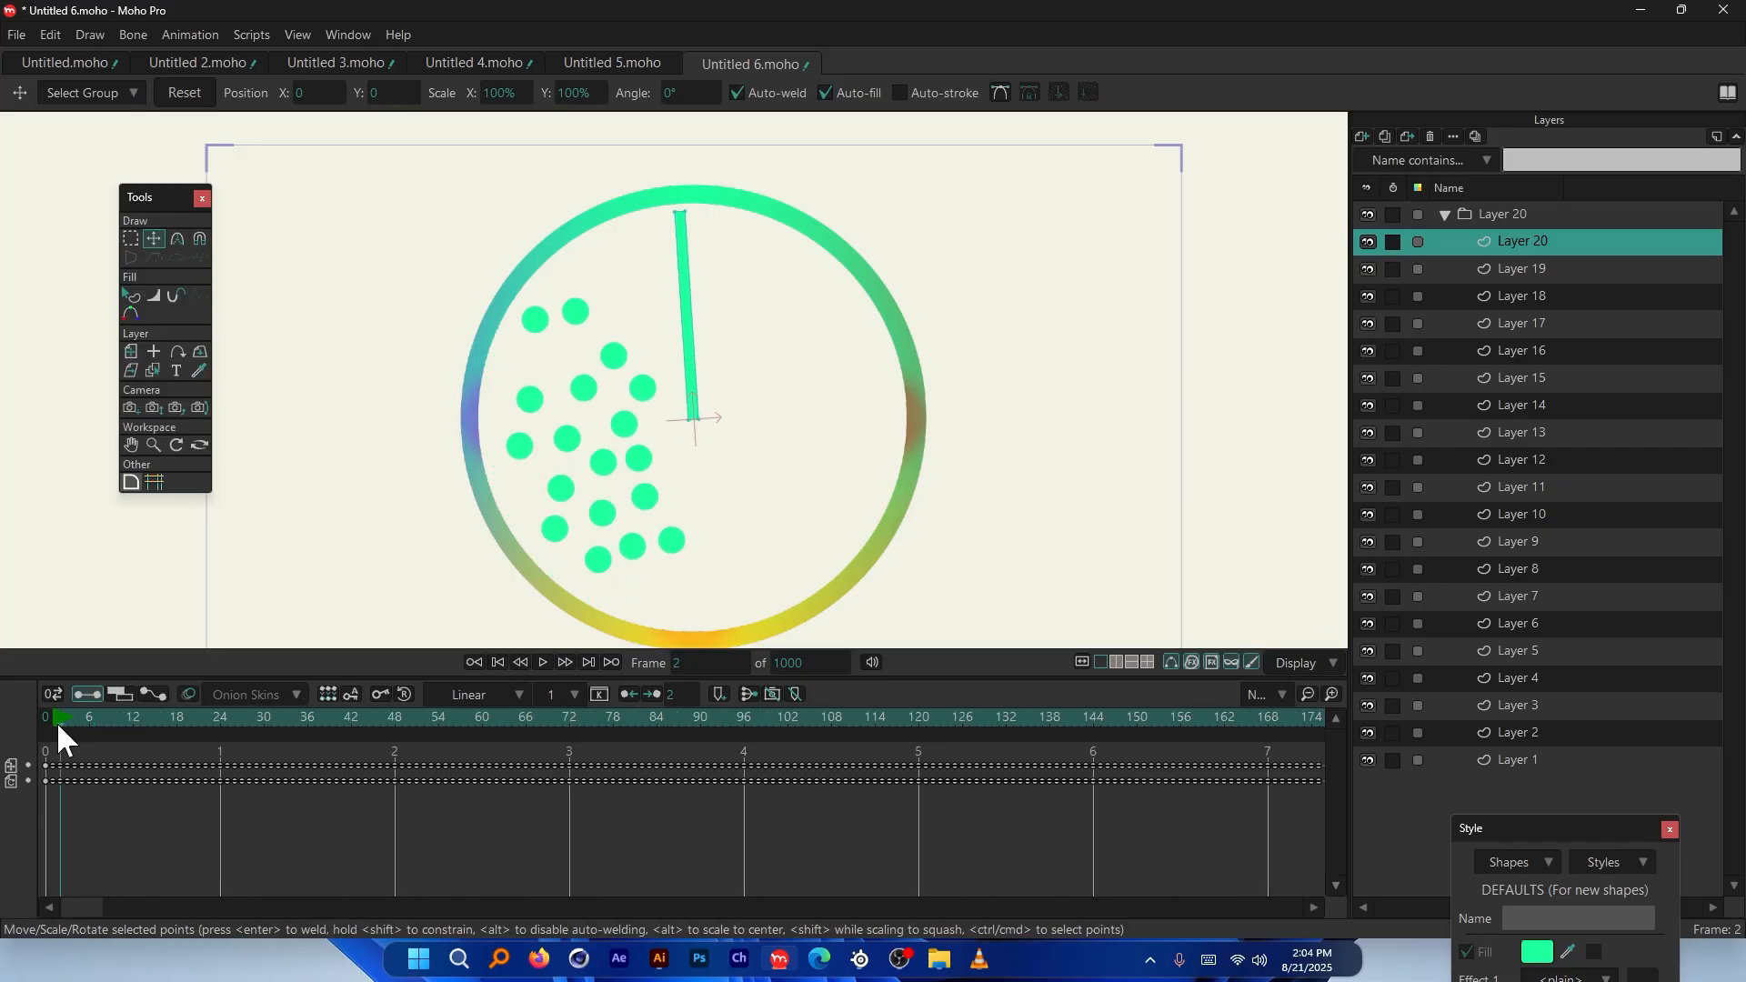
Confirm Layer 20's physics settings and play the simulation through to frame 457
{"action": "double_click", "coordinate": [1541, 239]}
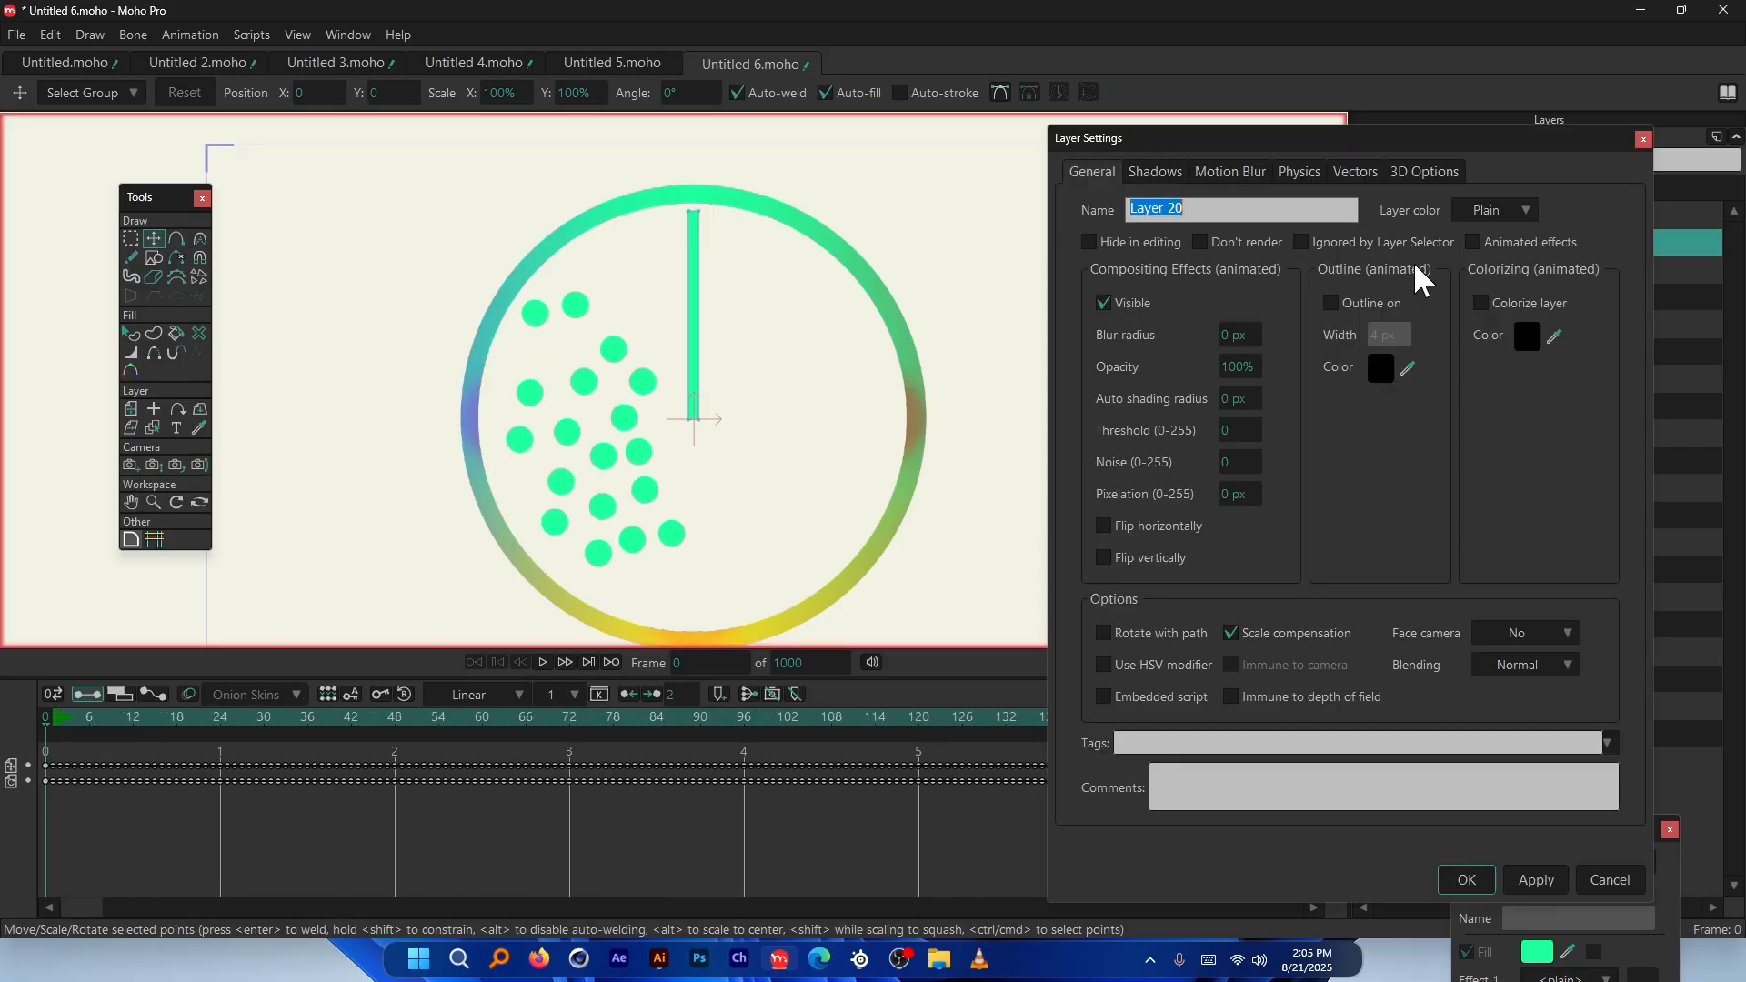
{"action": "left_click", "coordinate": [1302, 173]}
{"action": "left_click", "coordinate": [1466, 880]}
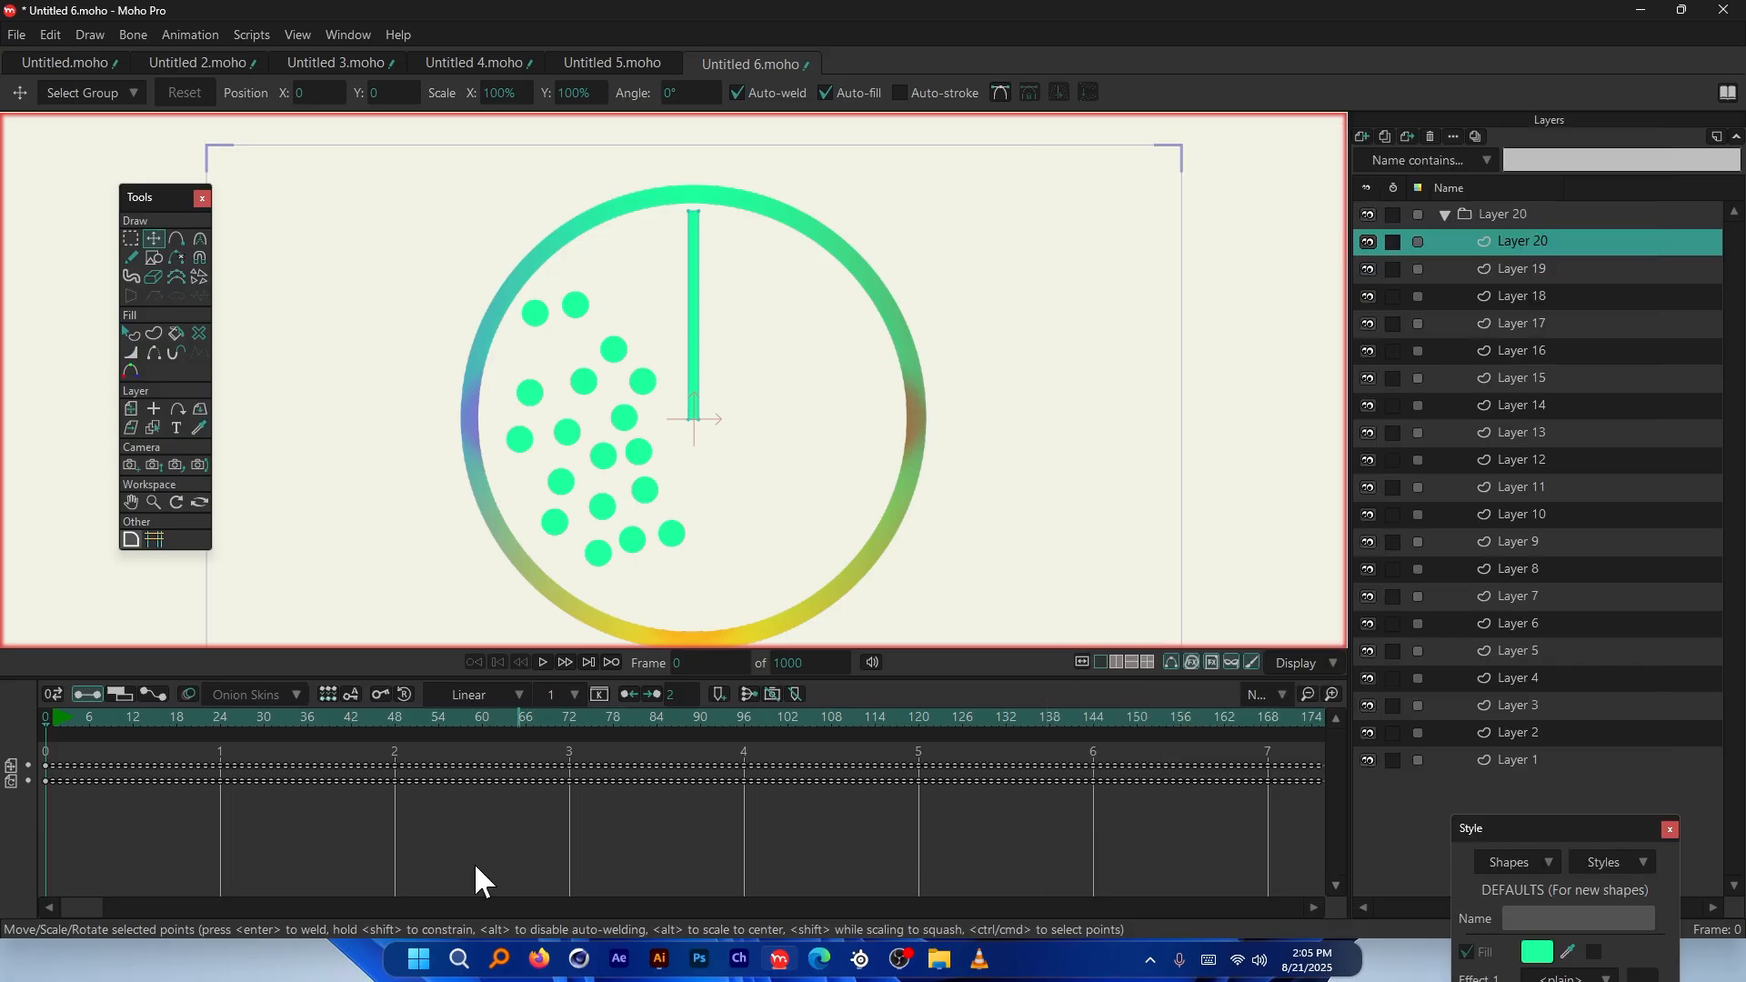
{"action": "key", "text": "space"}
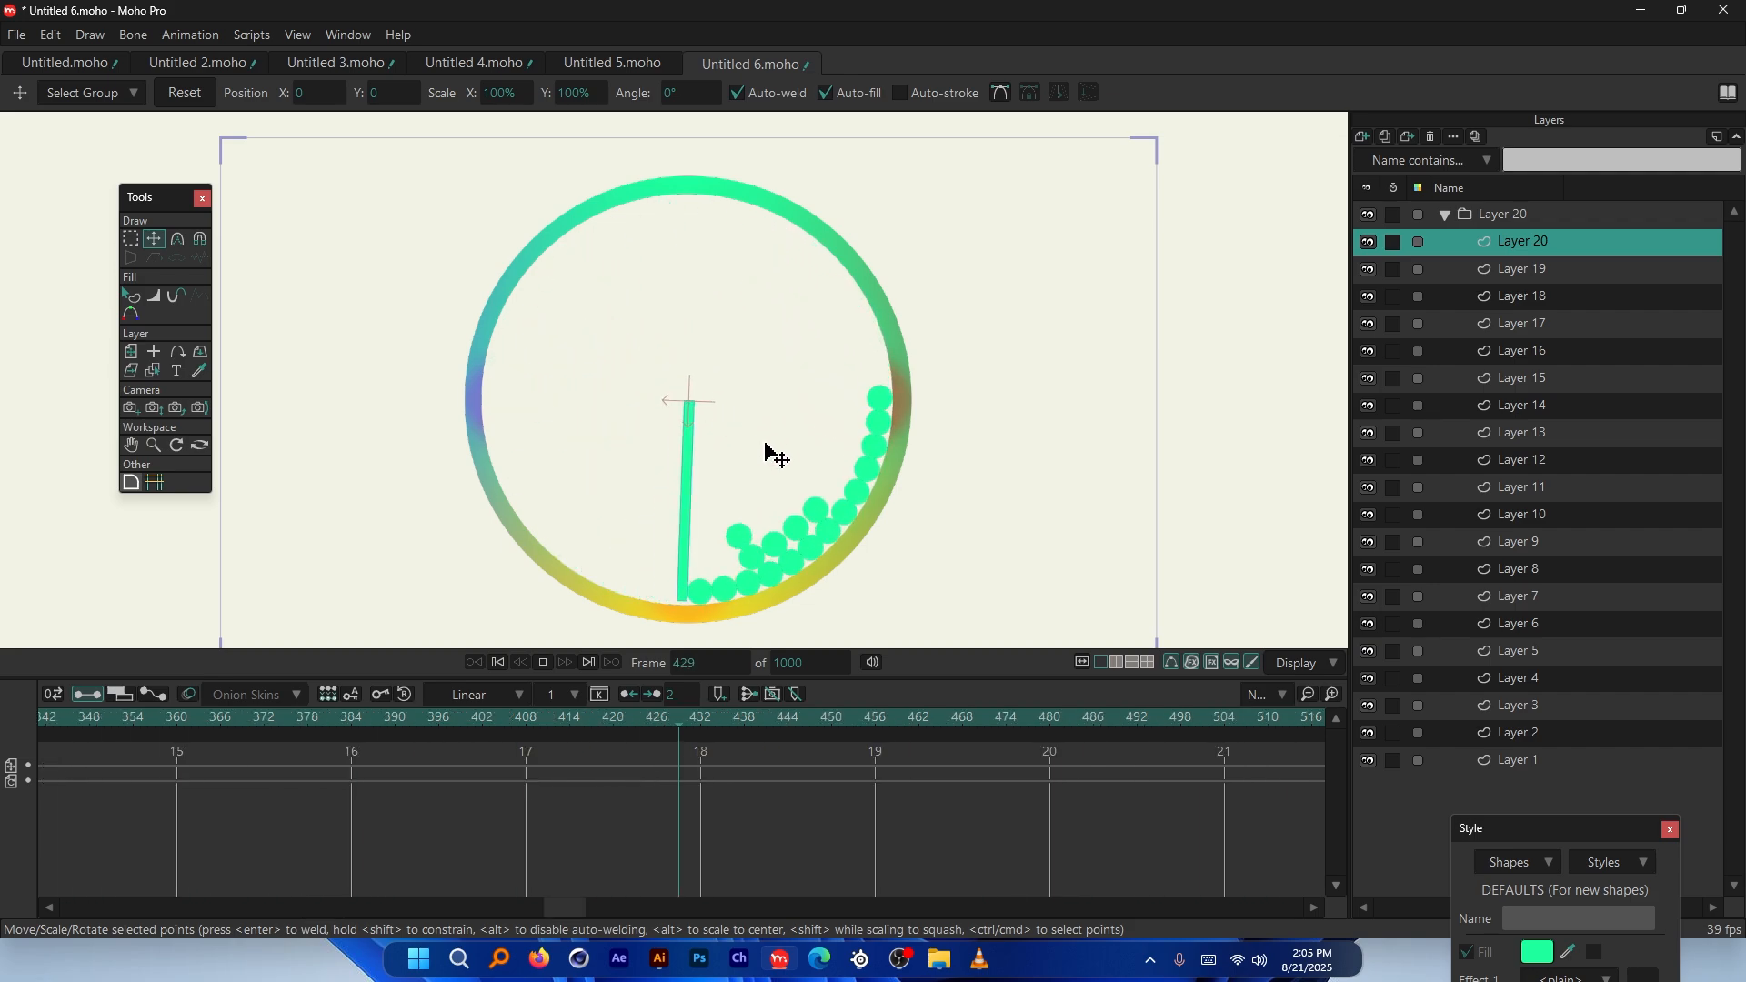
{"action": "key", "text": "space"}
Fit the camera frame in view, drag the timeline back, and reopen Layer 20's settings
{"action": "scroll", "coordinate": [790, 491], "scroll_direction": "up", "scroll_amount": 2}
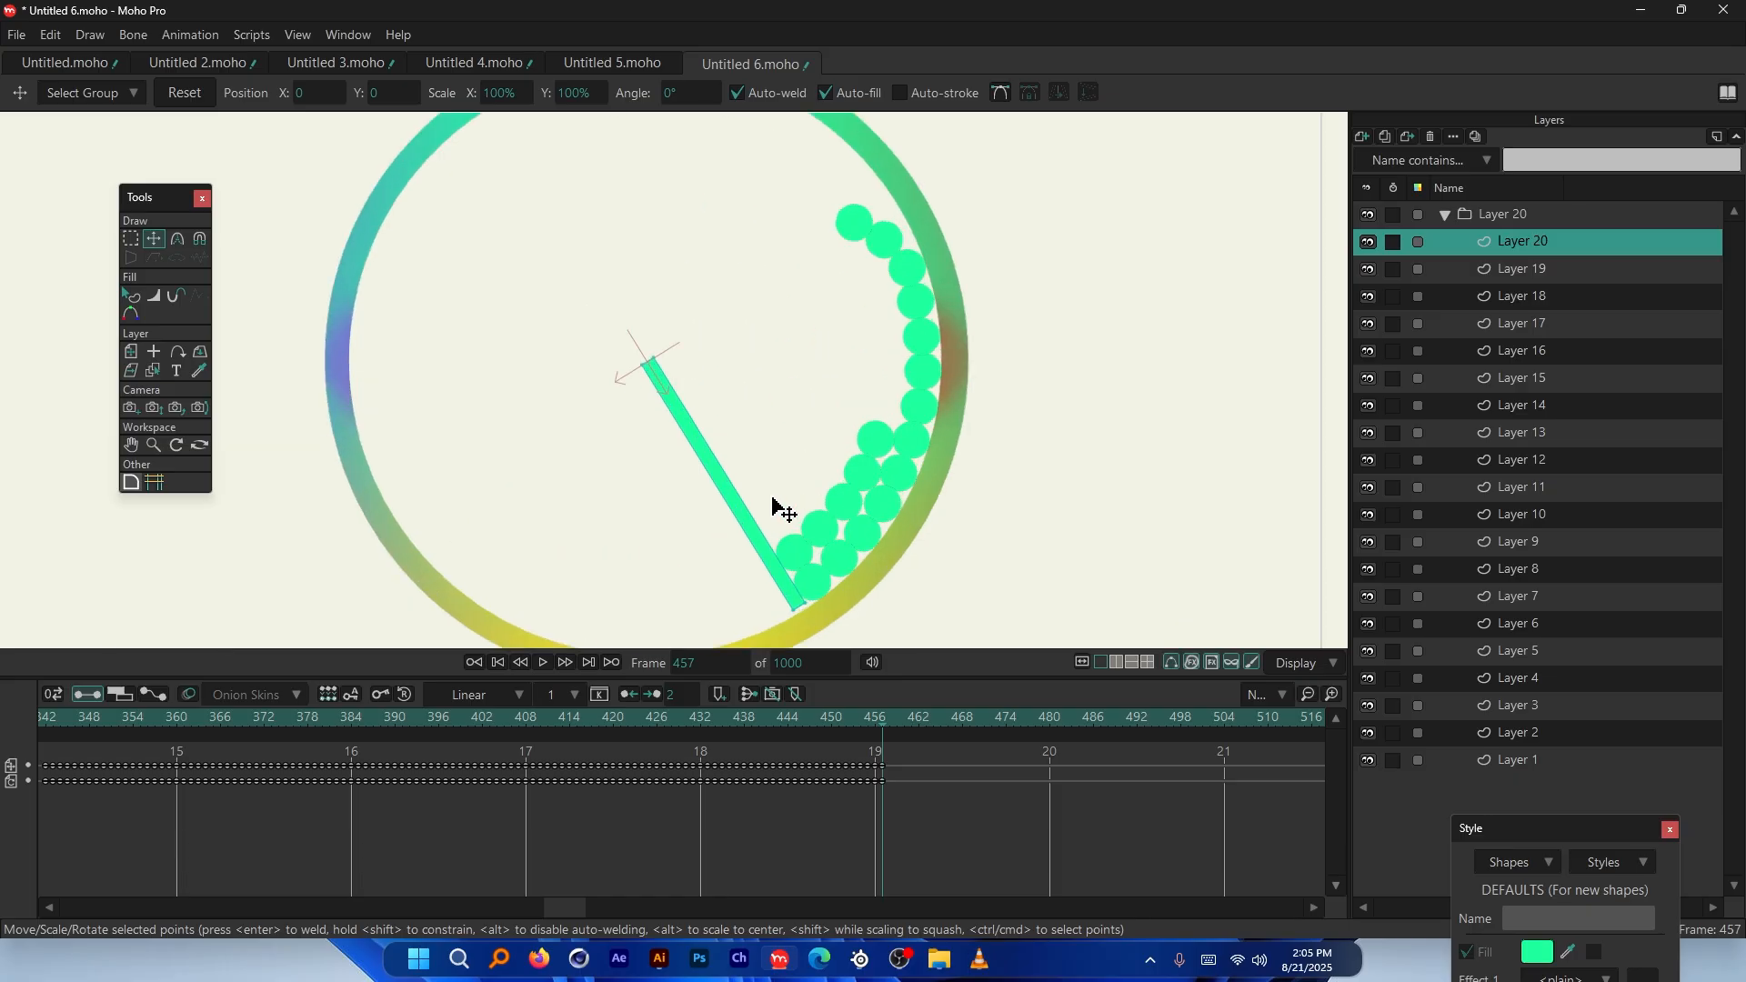
{"action": "key", "text": "ctrl+r"}
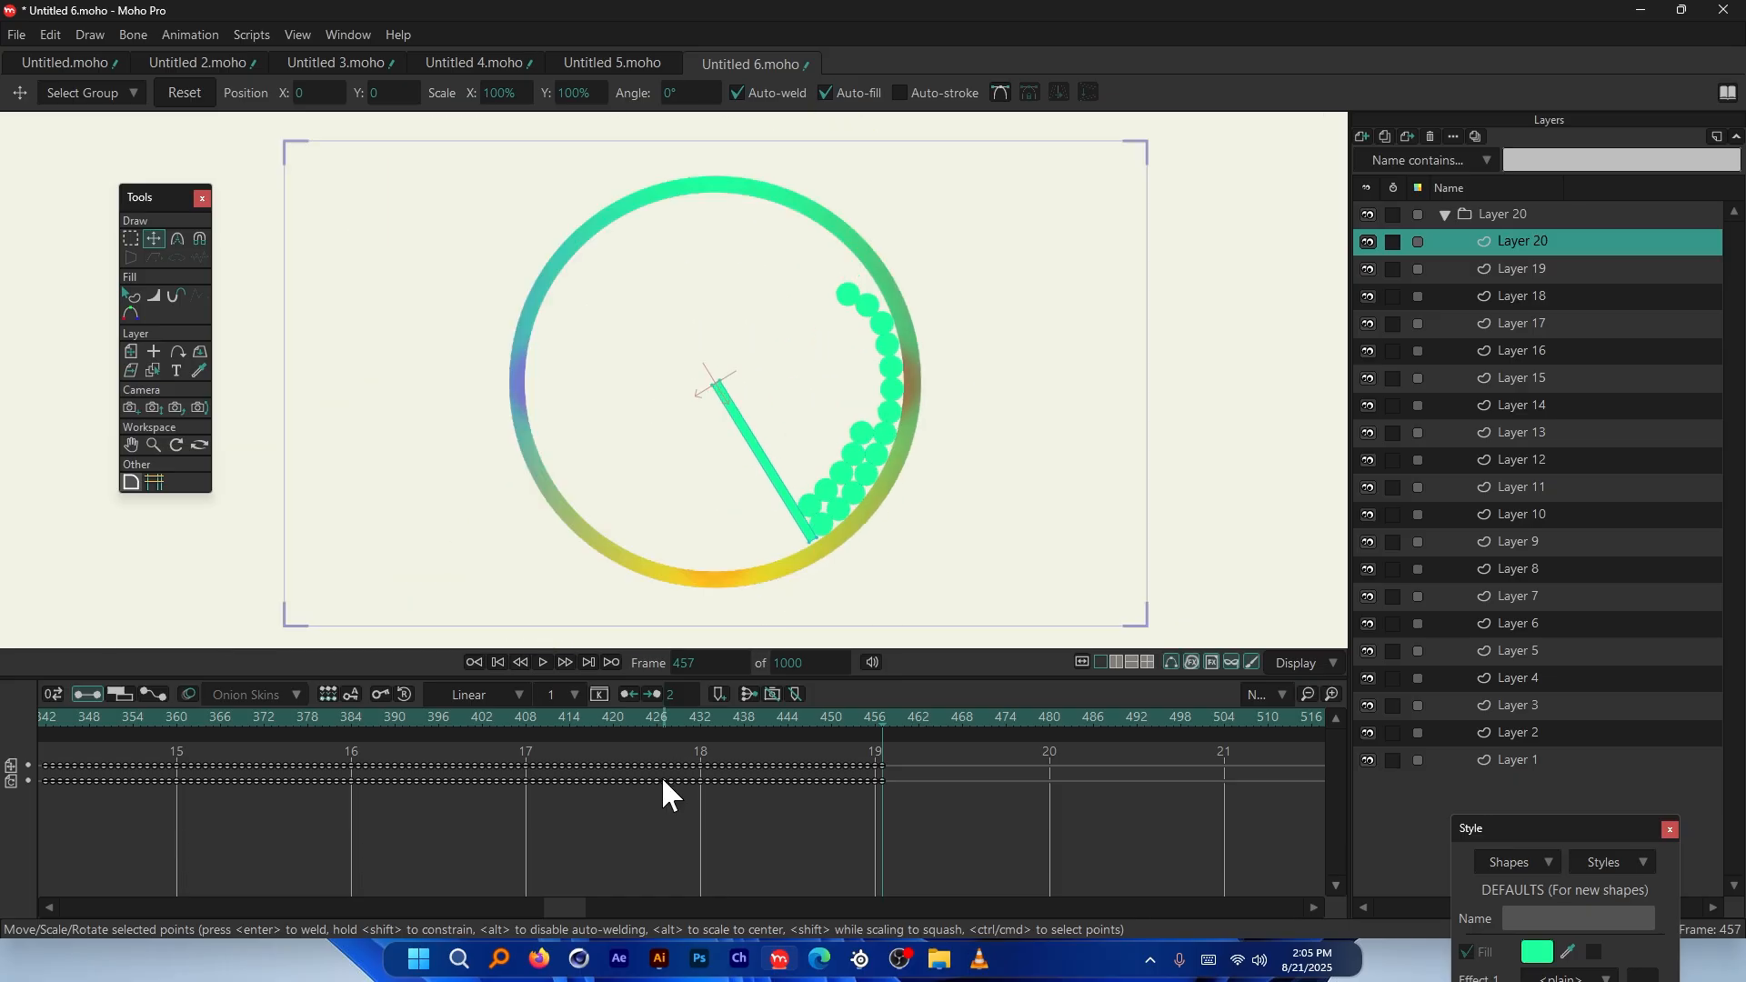
{"action": "left_click_drag", "start_coordinate": [565, 909], "coordinate": [31, 932]}
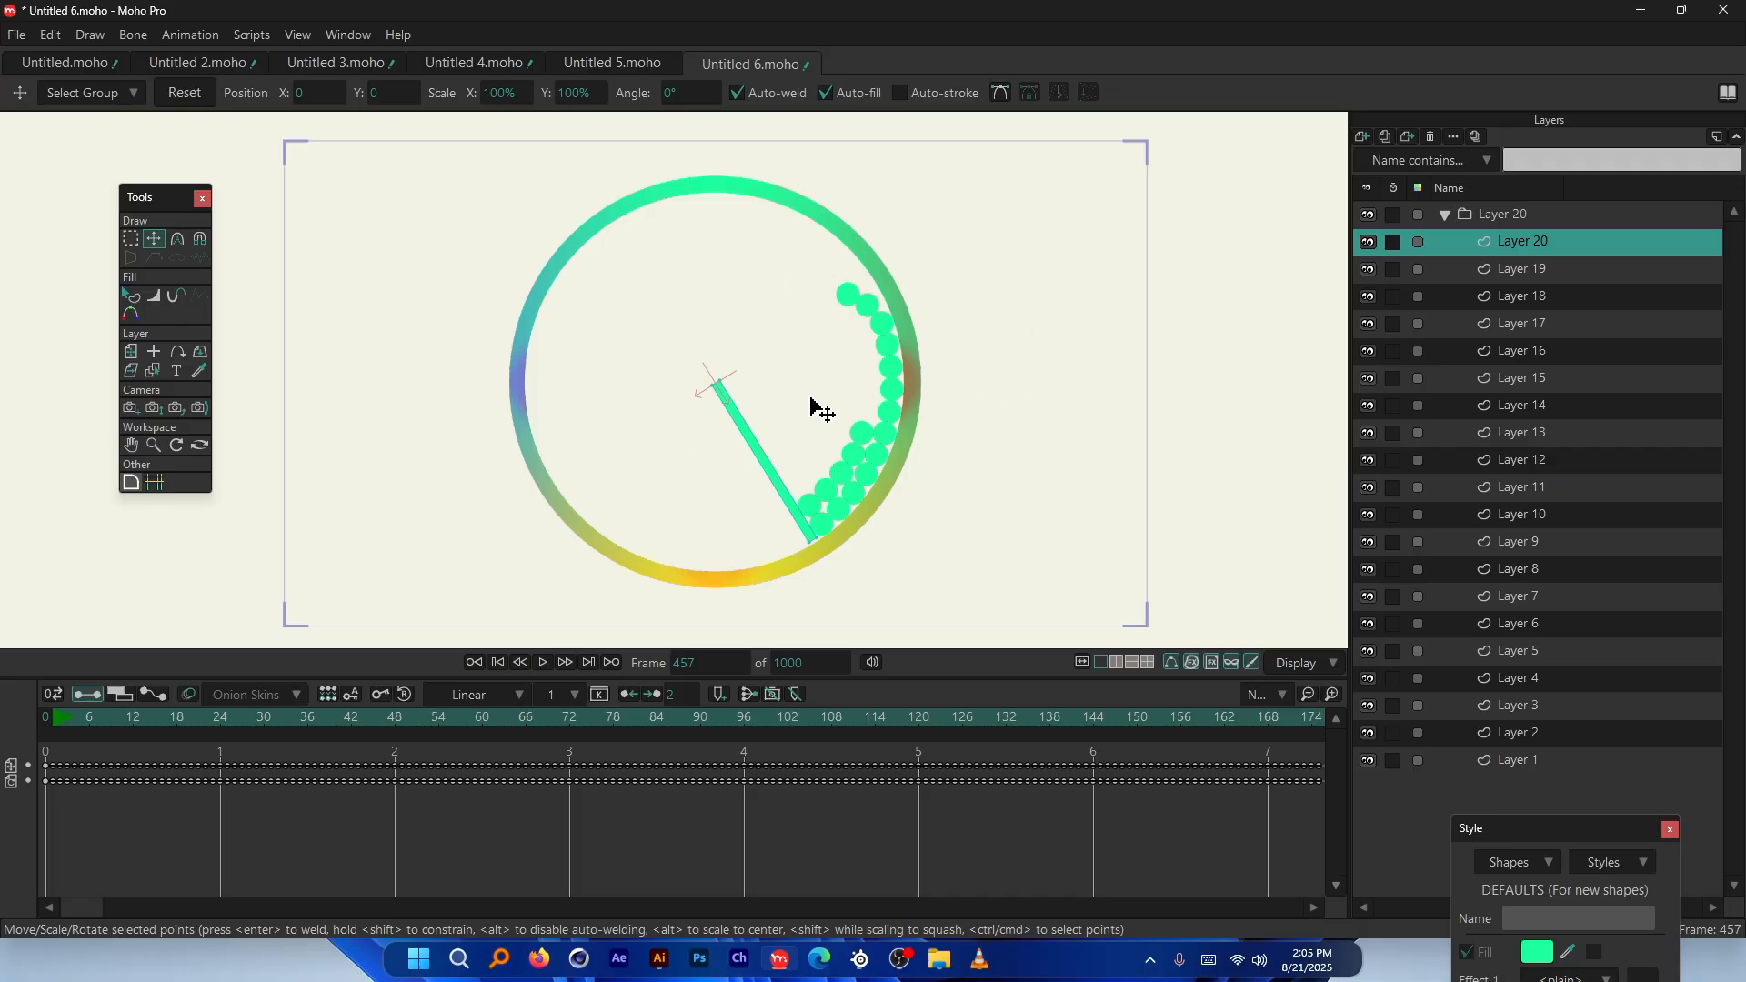
{"action": "double_click", "coordinate": [1548, 240]}
Select the Layer 2 group and every ball layer from Layer 20 down to Layer 1
{"action": "left_click", "coordinate": [1312, 173]}
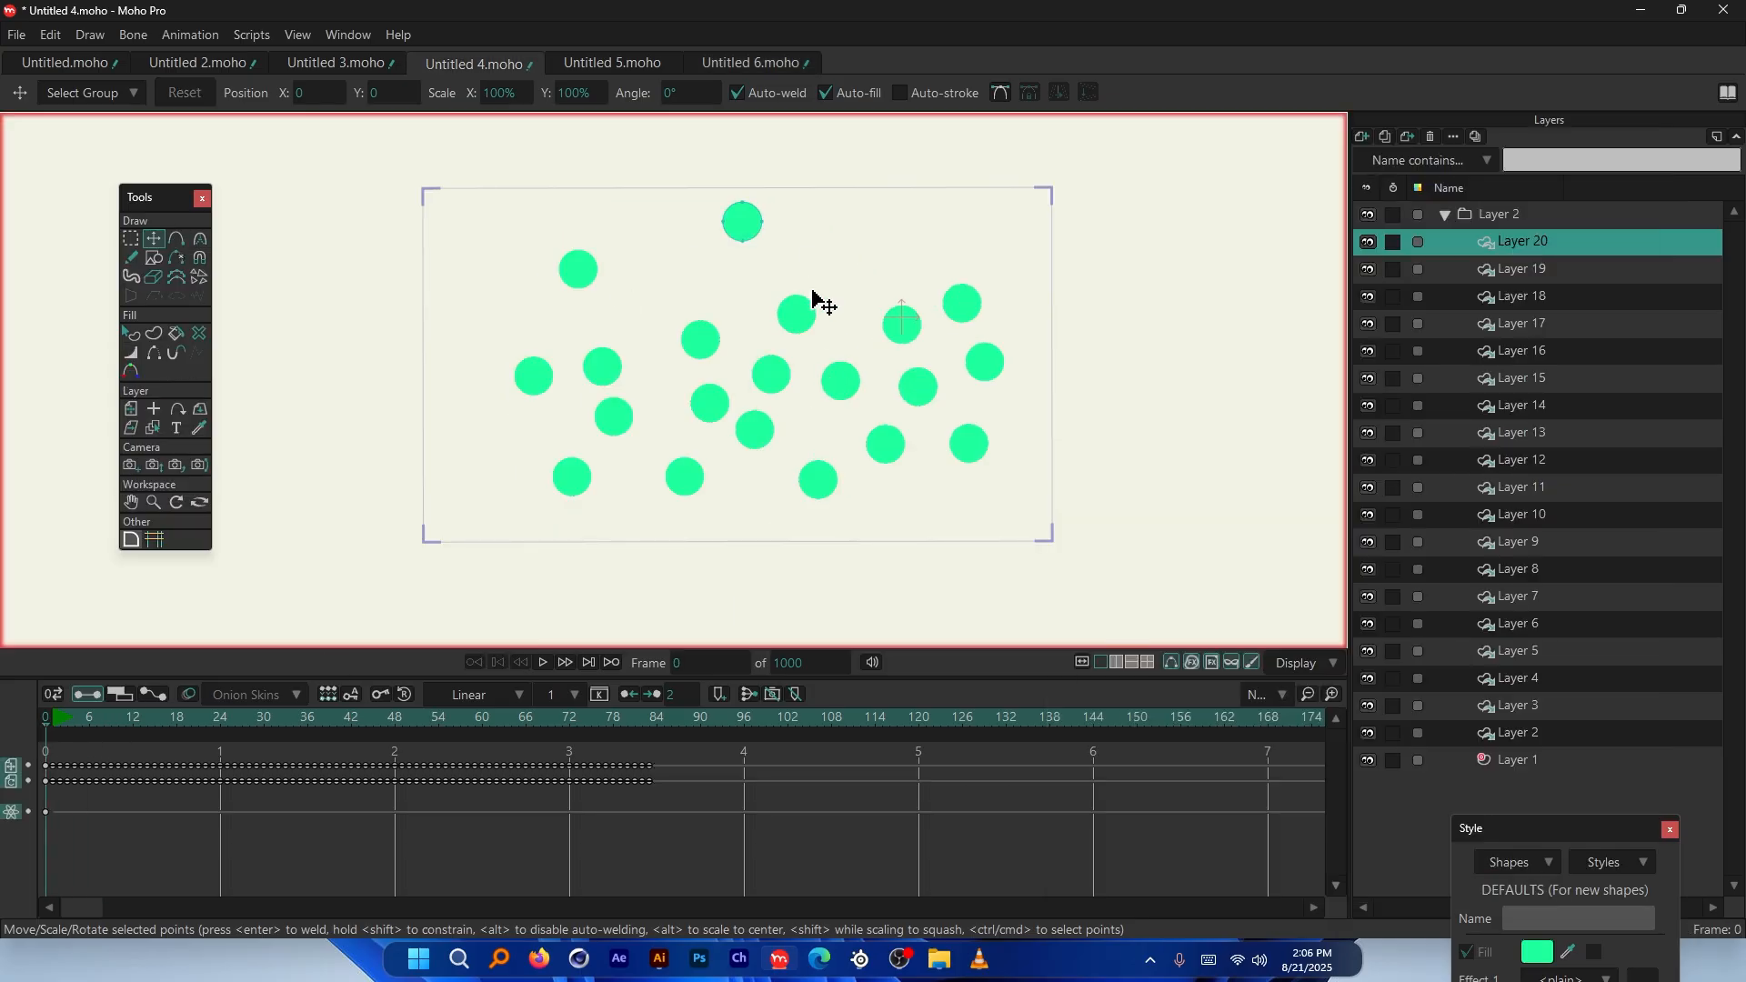
{"action": "scroll", "coordinate": [815, 300], "scroll_direction": "up", "scroll_amount": 1}
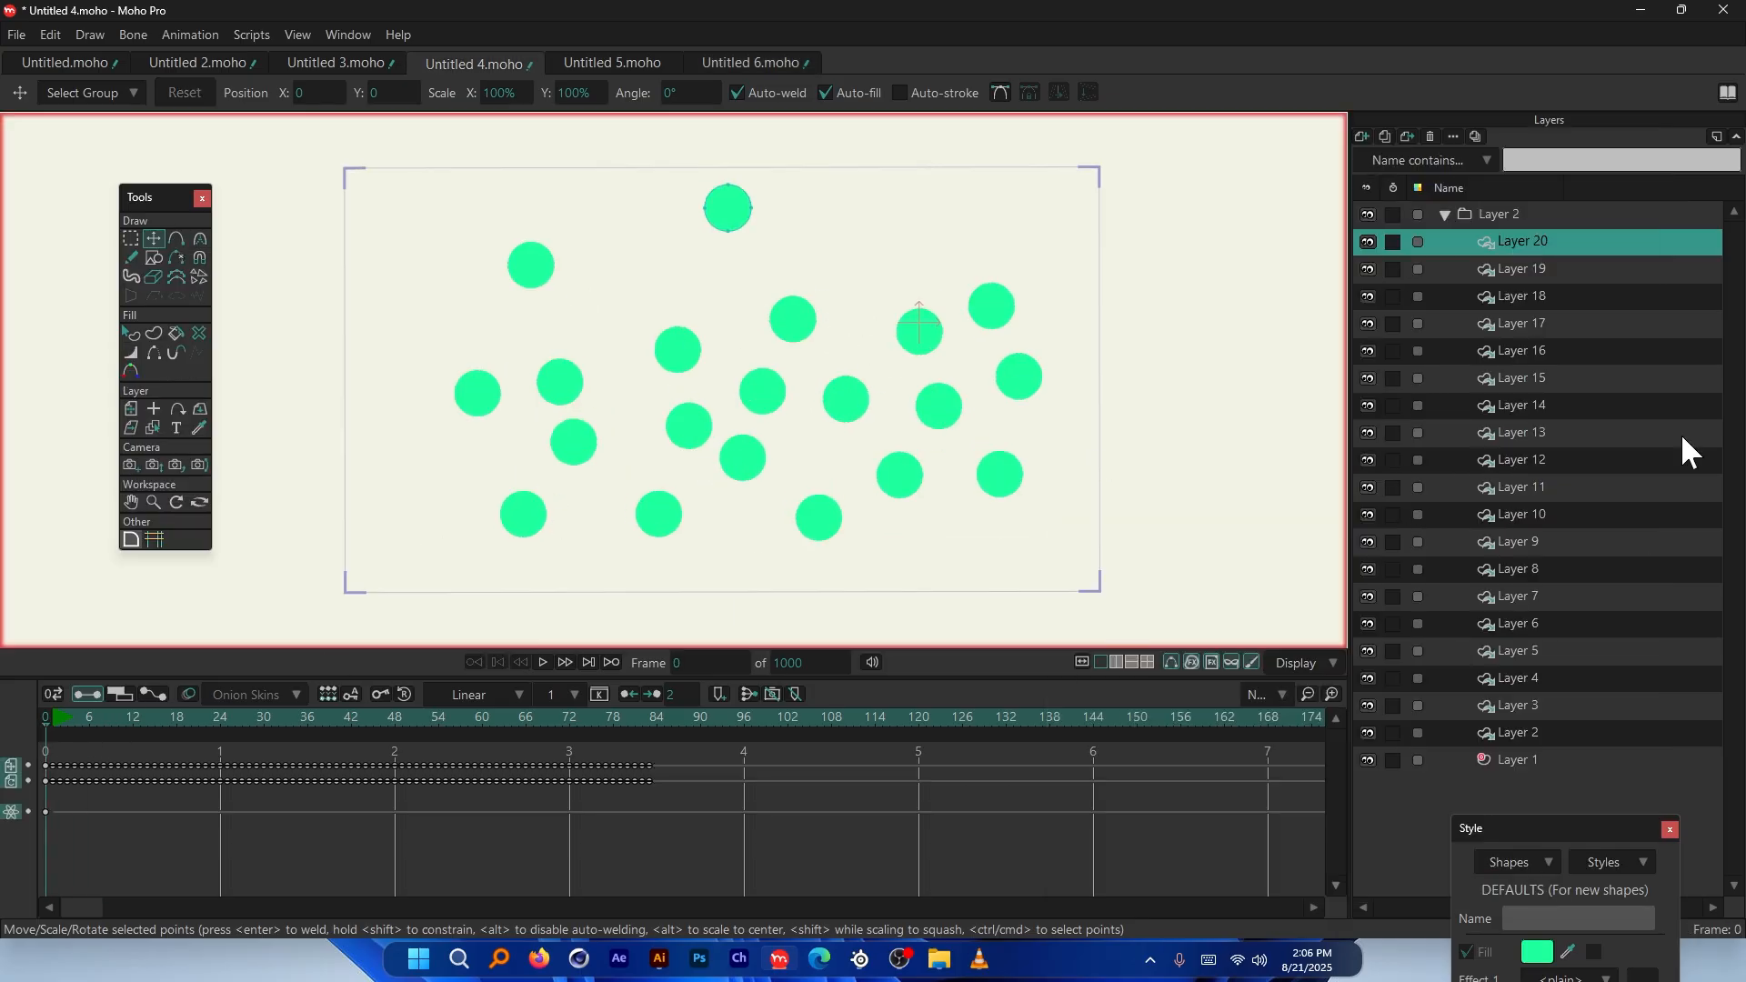
{"action": "left_click", "coordinate": [1500, 218]}
{"action": "left_click", "coordinate": [1533, 243]}
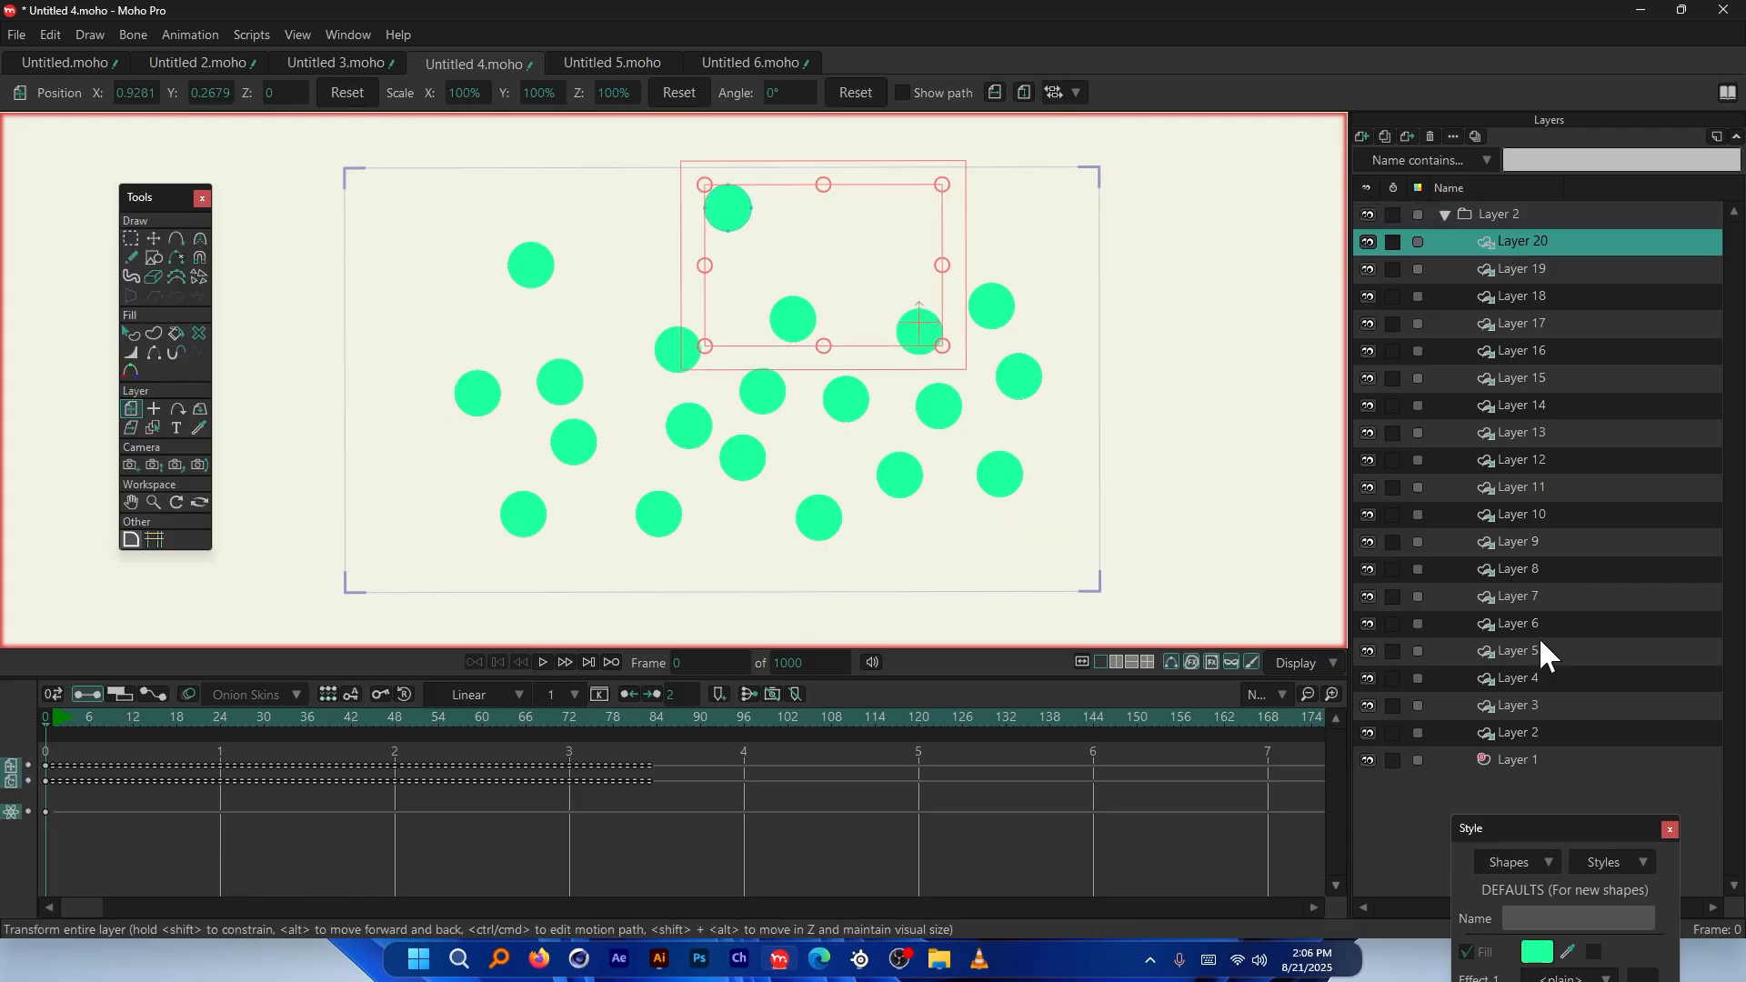
{"action": "left_click", "coordinate": [1528, 756], "text": "shift"}
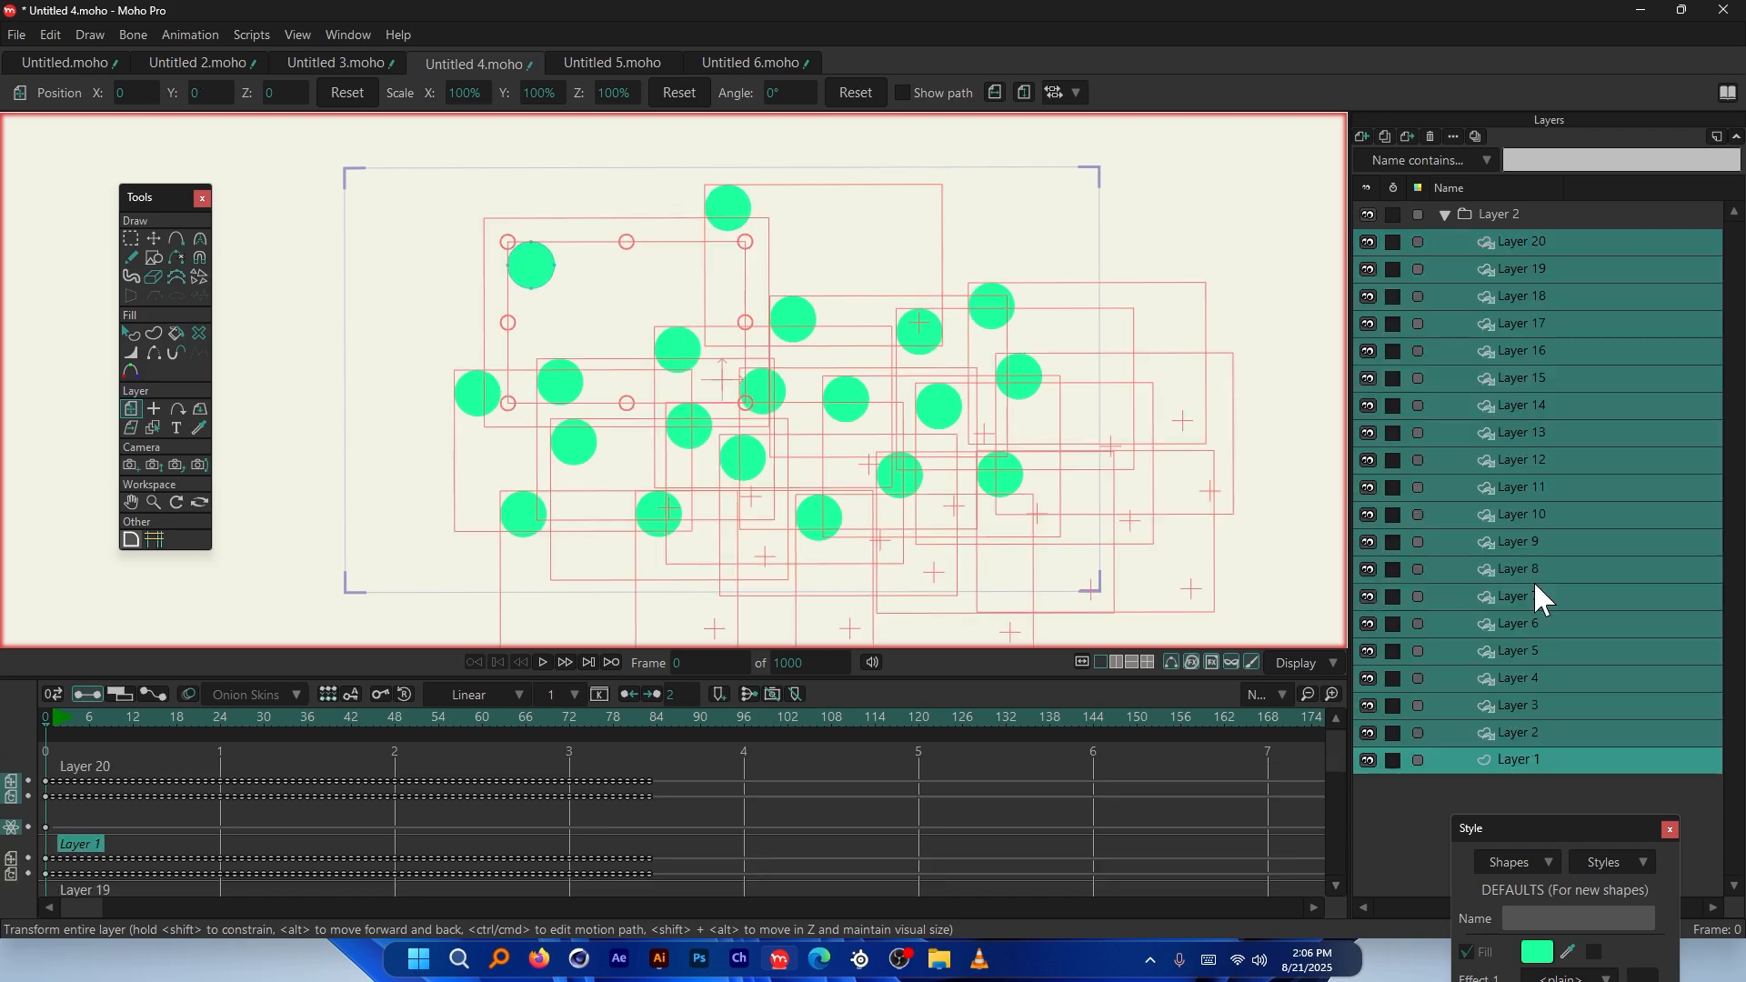
{"action": "double_click", "coordinate": [1549, 323]}
{"action": "left_click", "coordinate": [1300, 175]}
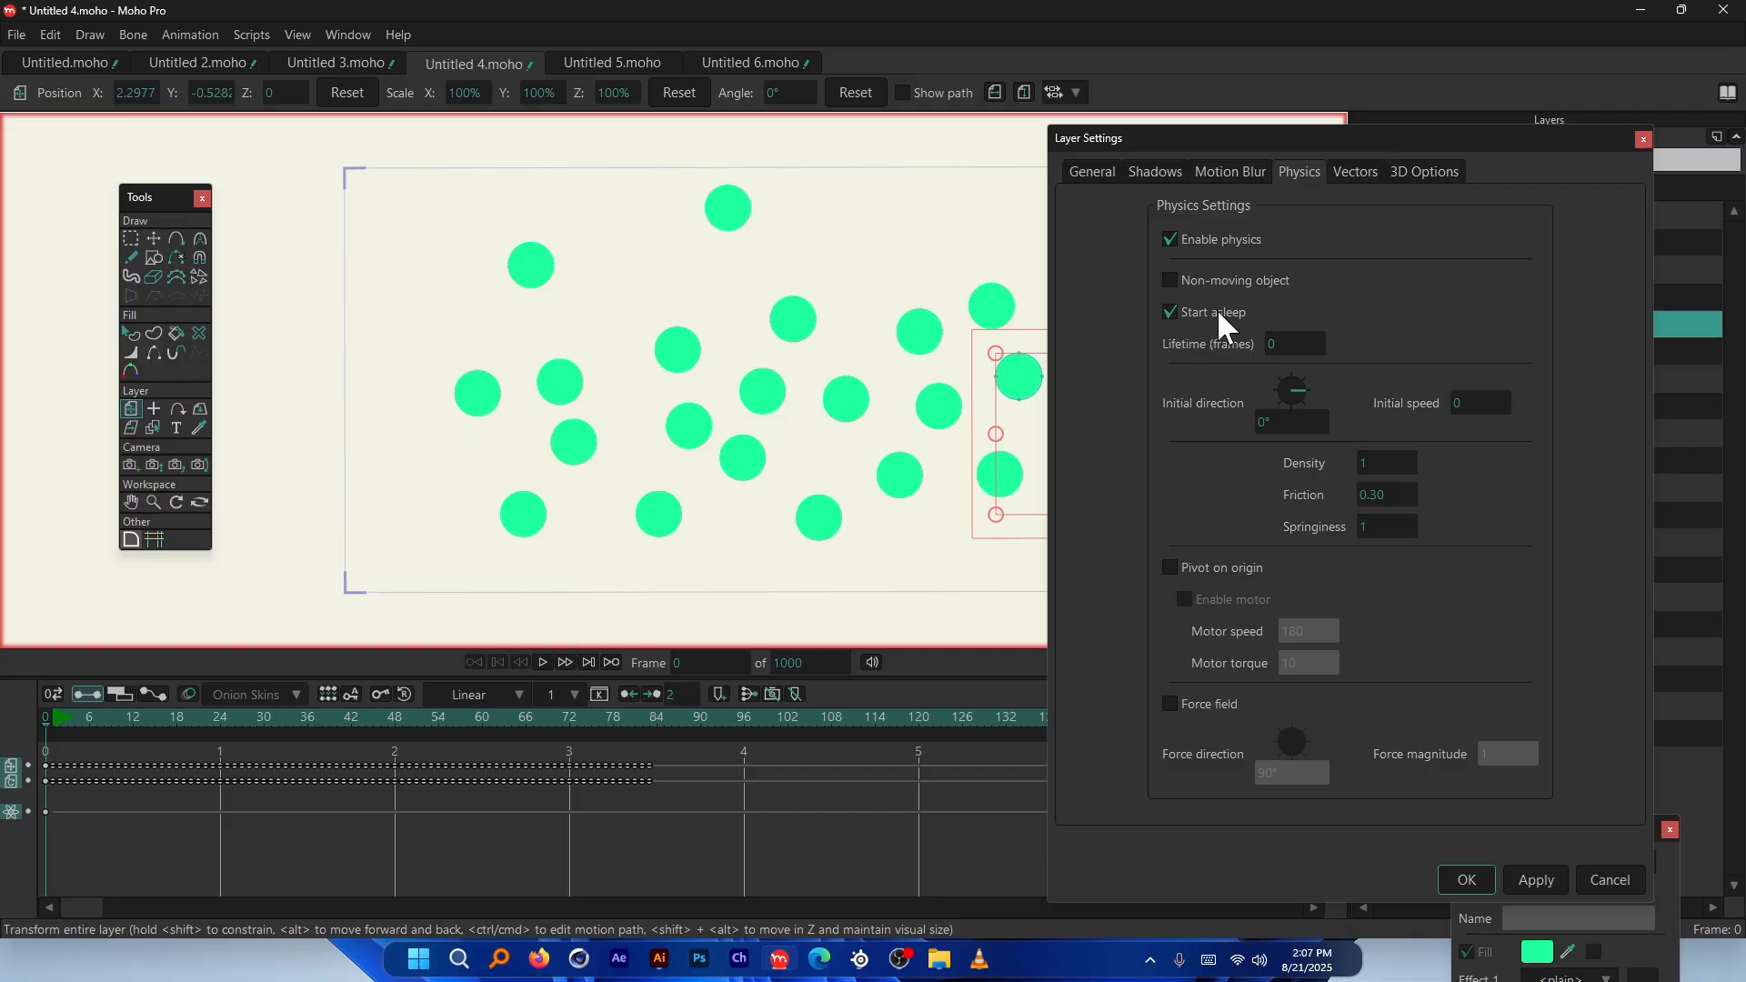
{"action": "left_click", "coordinate": [1580, 880]}
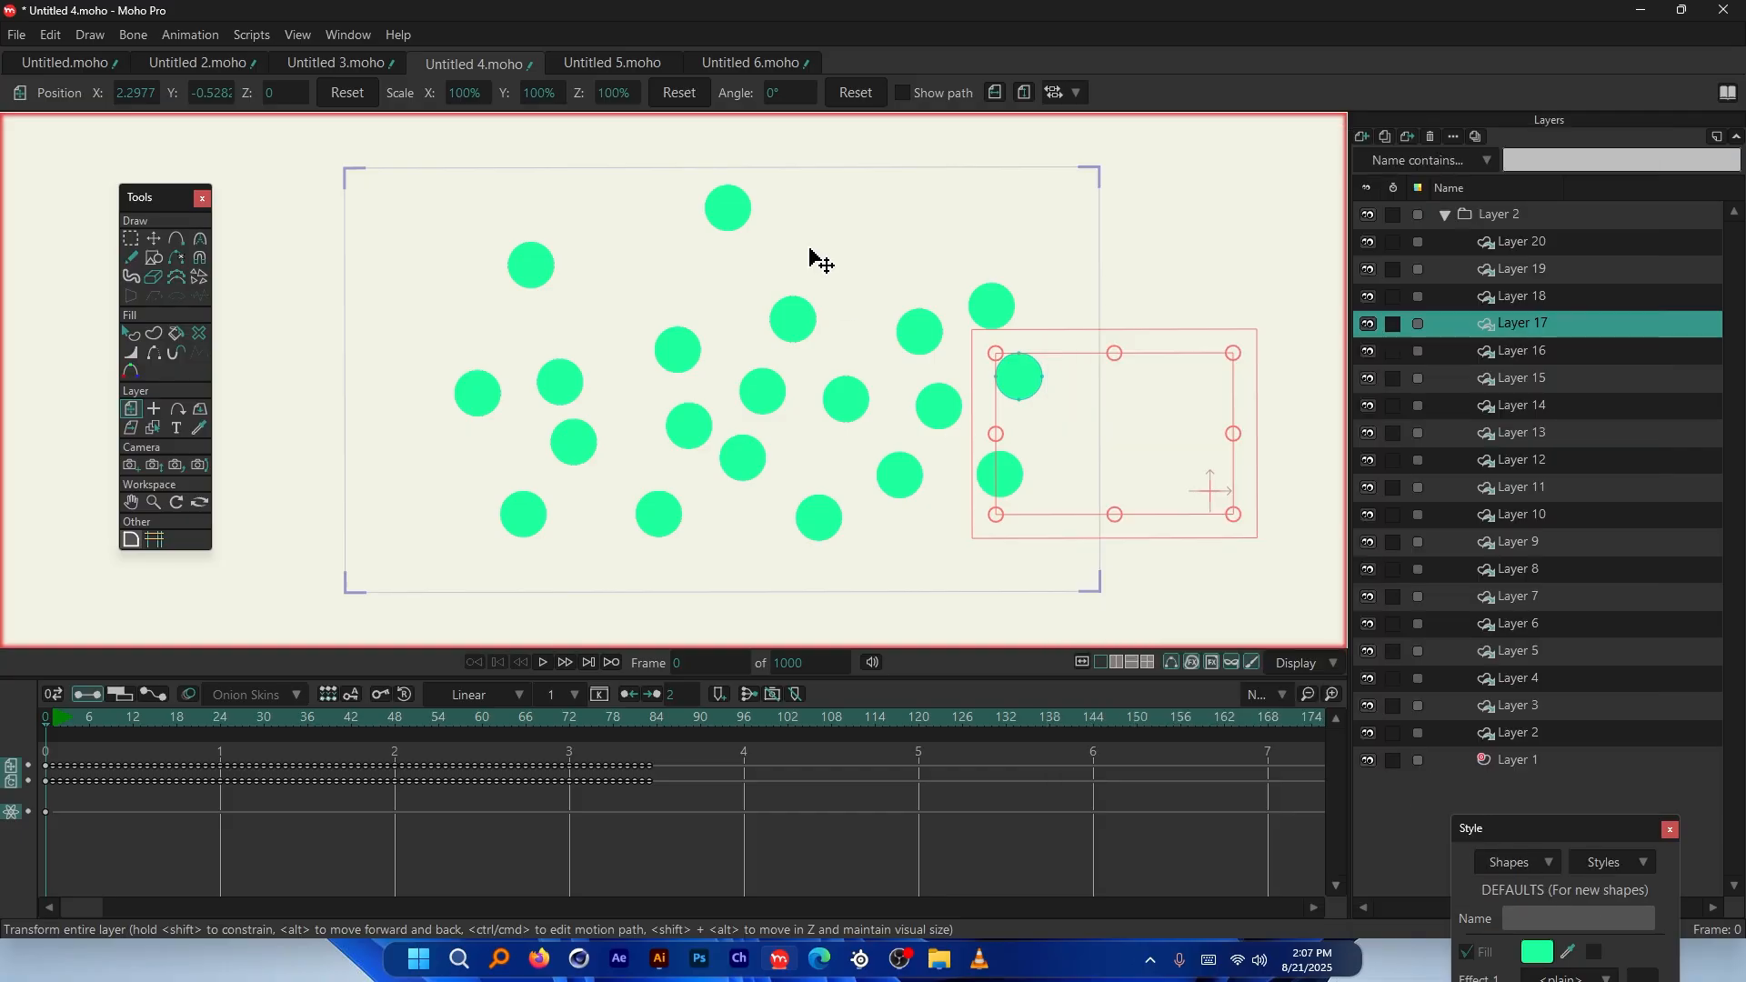
Select the top ball's Layer 20 and view its physics settings, closing them unchanged
{"action": "left_click", "coordinate": [732, 218]}
{"action": "double_click", "coordinate": [1523, 260]}
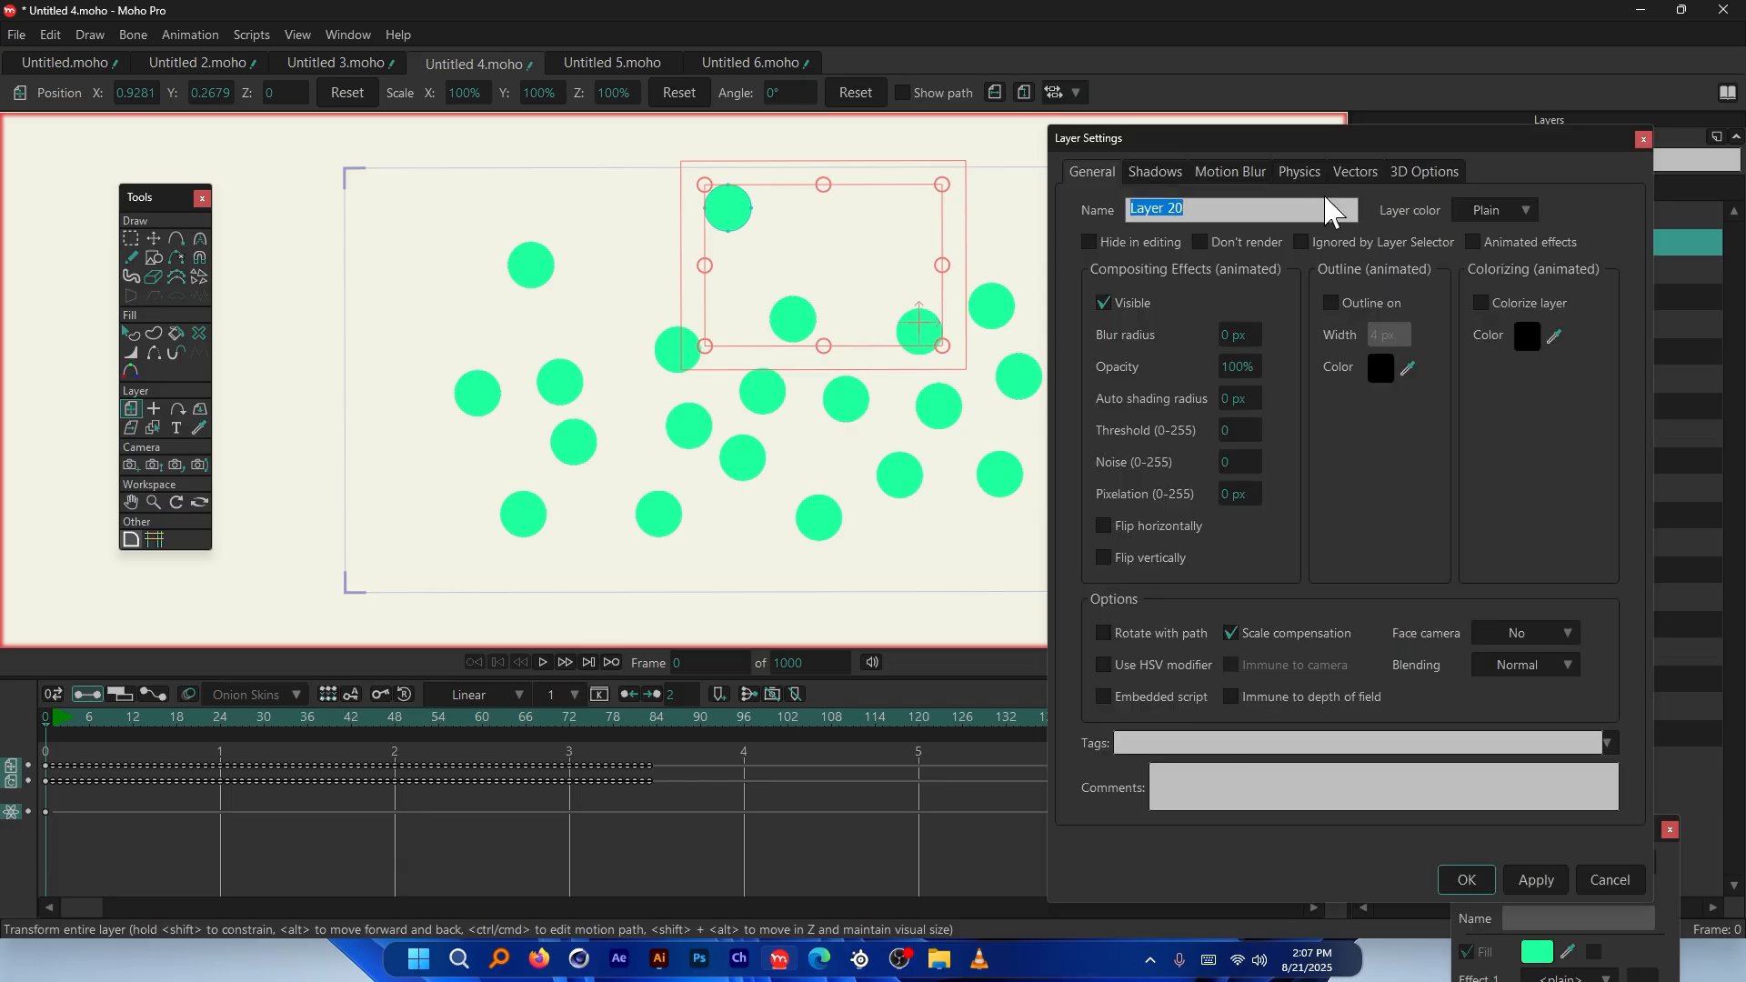
{"action": "left_click", "coordinate": [1300, 171]}
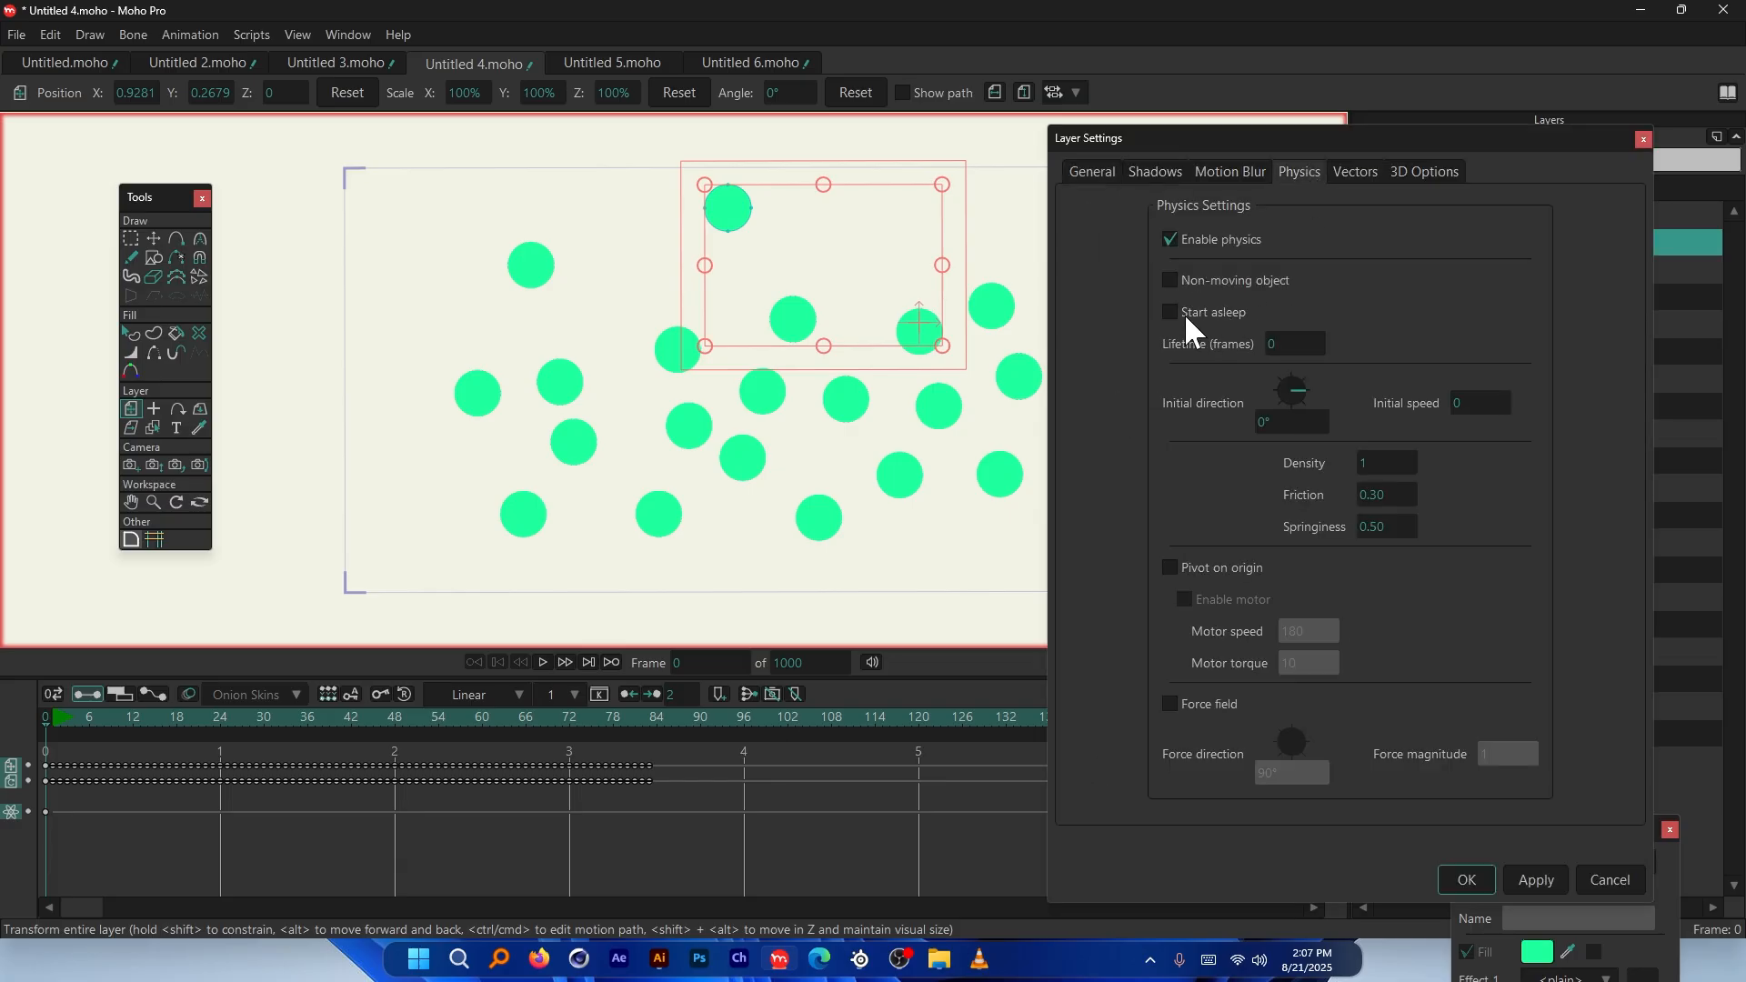
{"action": "left_click", "coordinate": [1488, 878]}
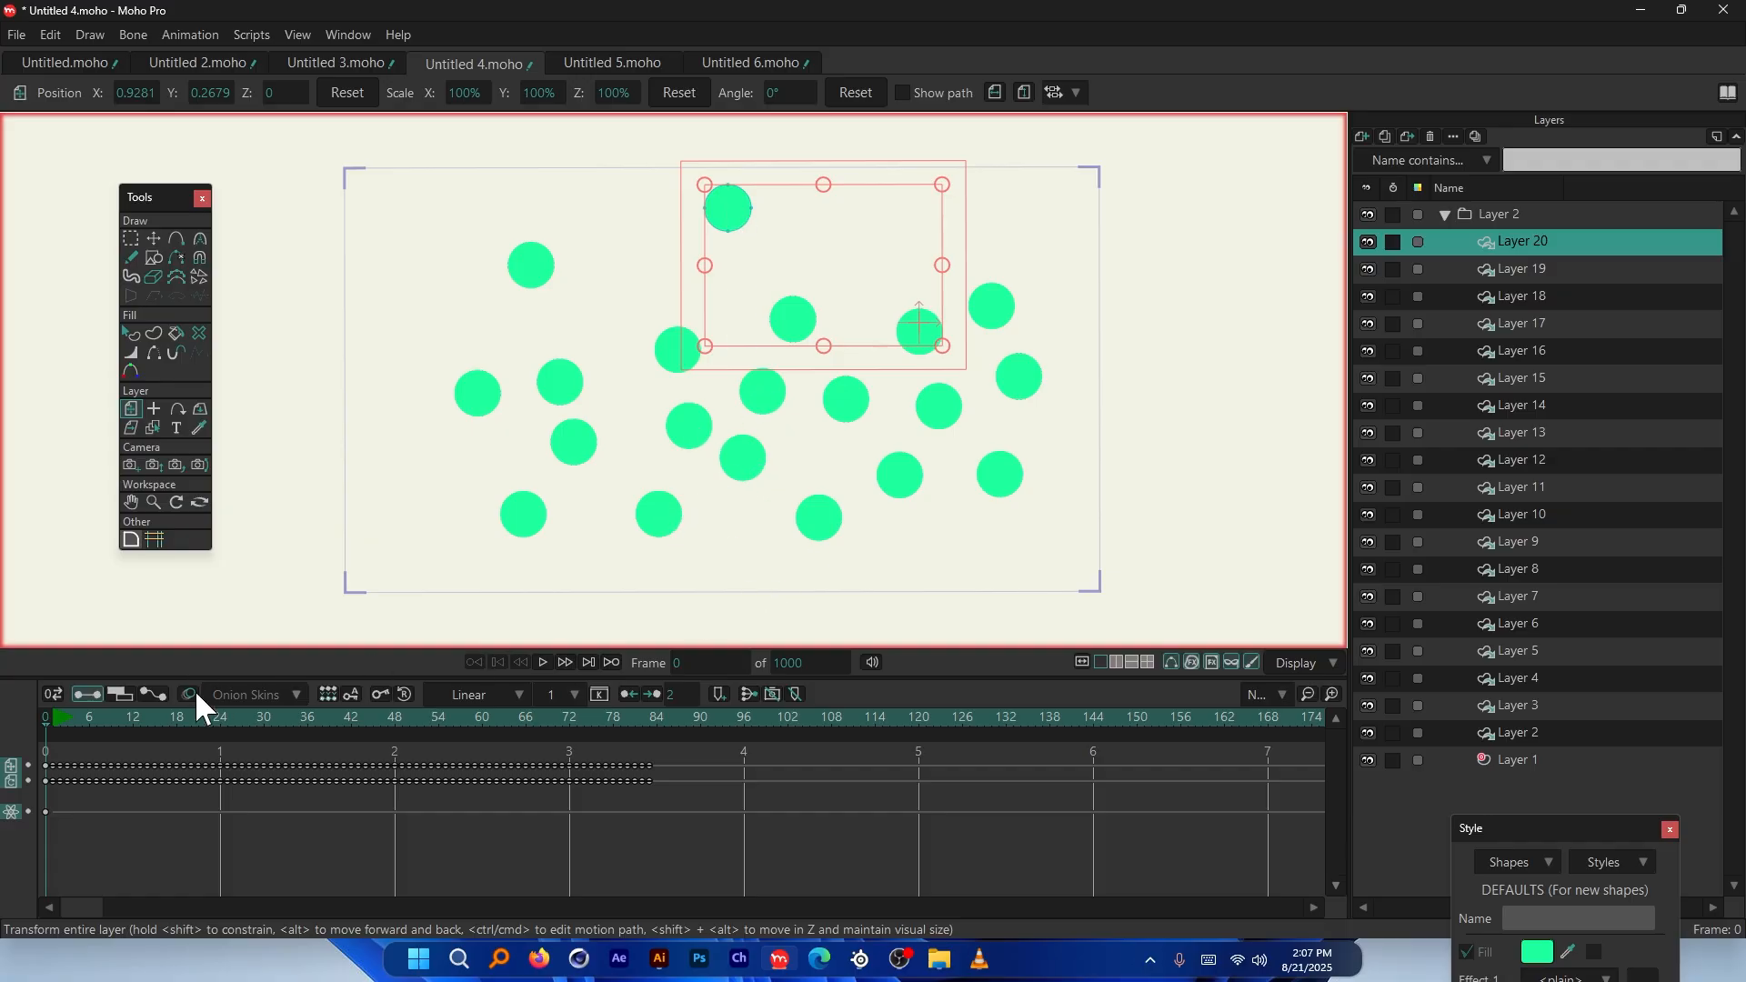
Play and scrub the animation, return to frame 0, and reopen Layer 20's physics settings
{"action": "key", "text": "space"}
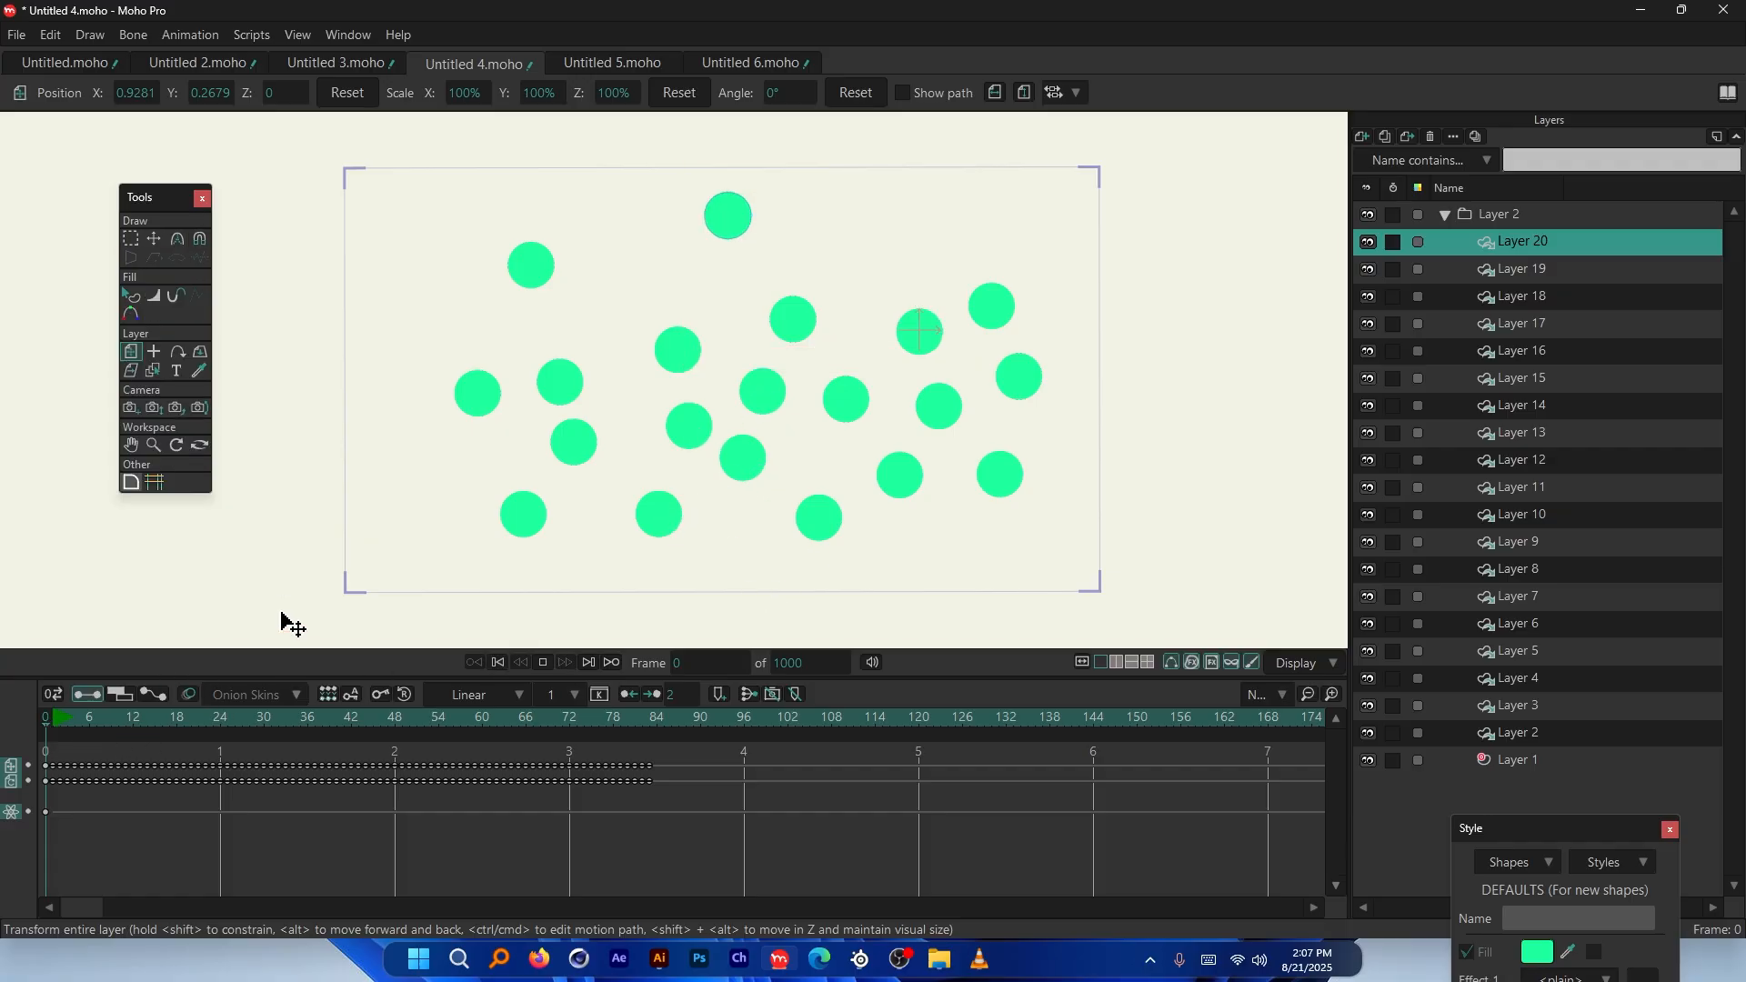
{"action": "left_click", "coordinate": [126, 710]}
{"action": "left_click_drag", "start_coordinate": [127, 713], "coordinate": [163, 725]}
{"action": "scroll", "coordinate": [727, 454], "scroll_direction": "up", "scroll_amount": 5}
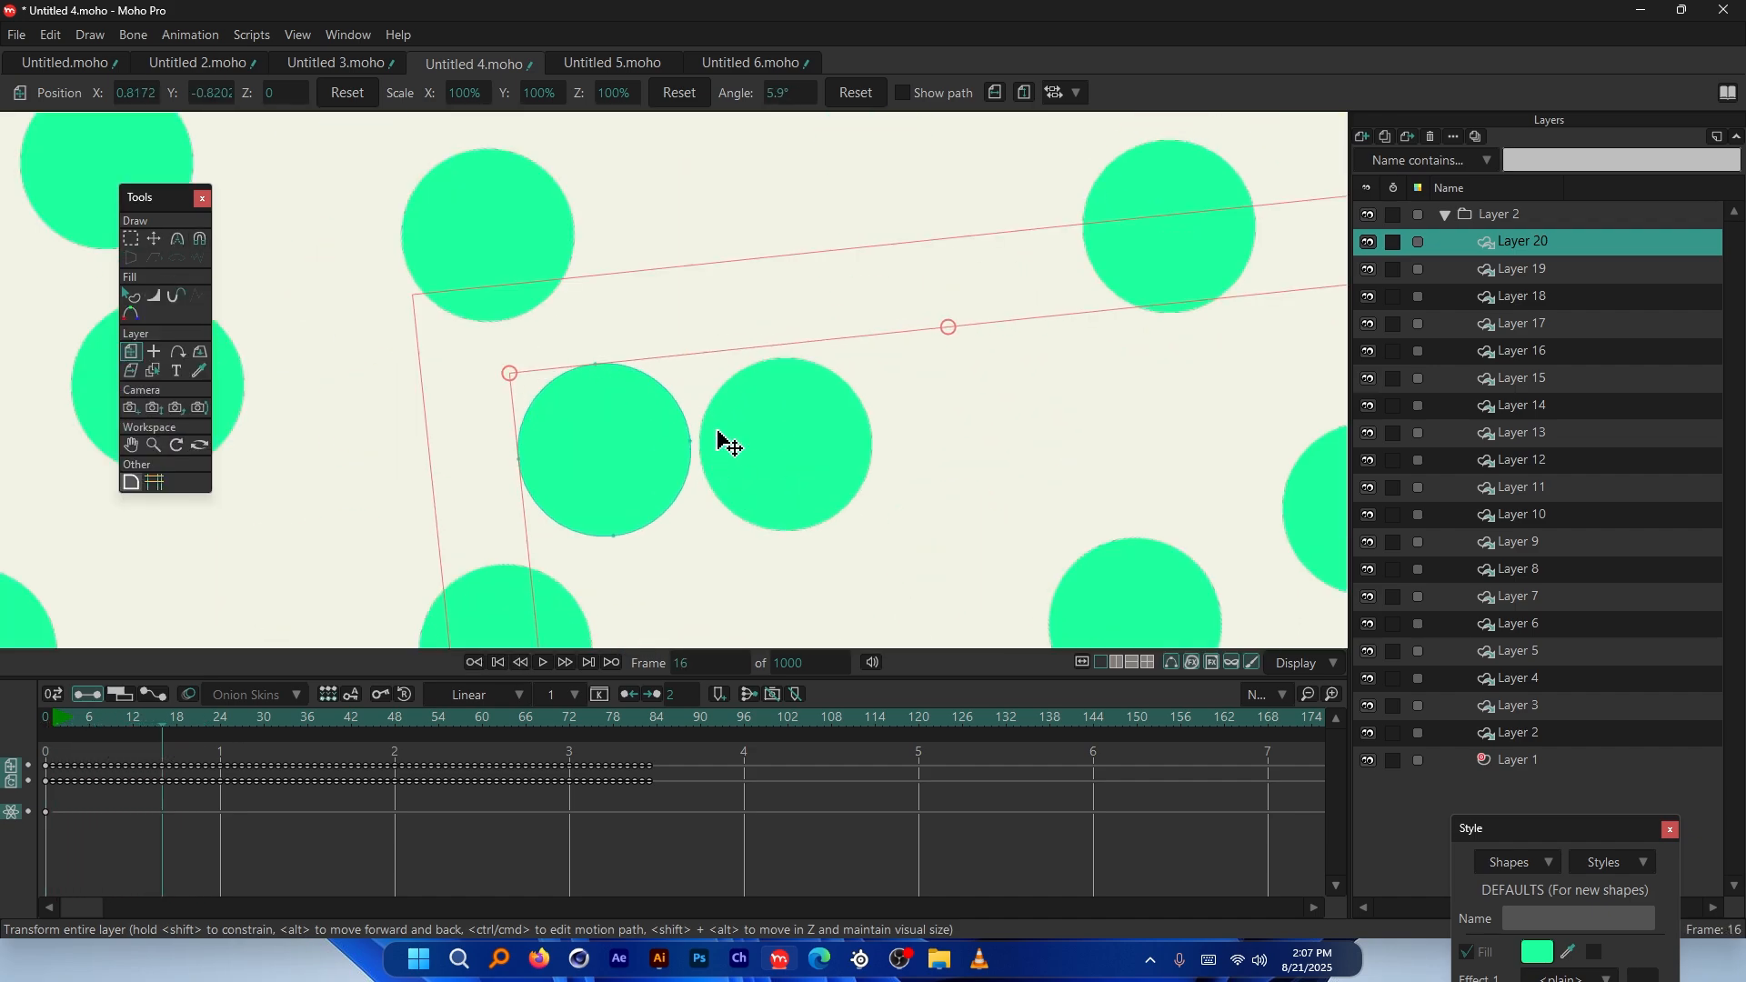
{"action": "scroll", "coordinate": [807, 458], "scroll_direction": "down", "scroll_amount": 4}
{"action": "scroll", "coordinate": [798, 454], "scroll_direction": "down", "scroll_amount": 2}
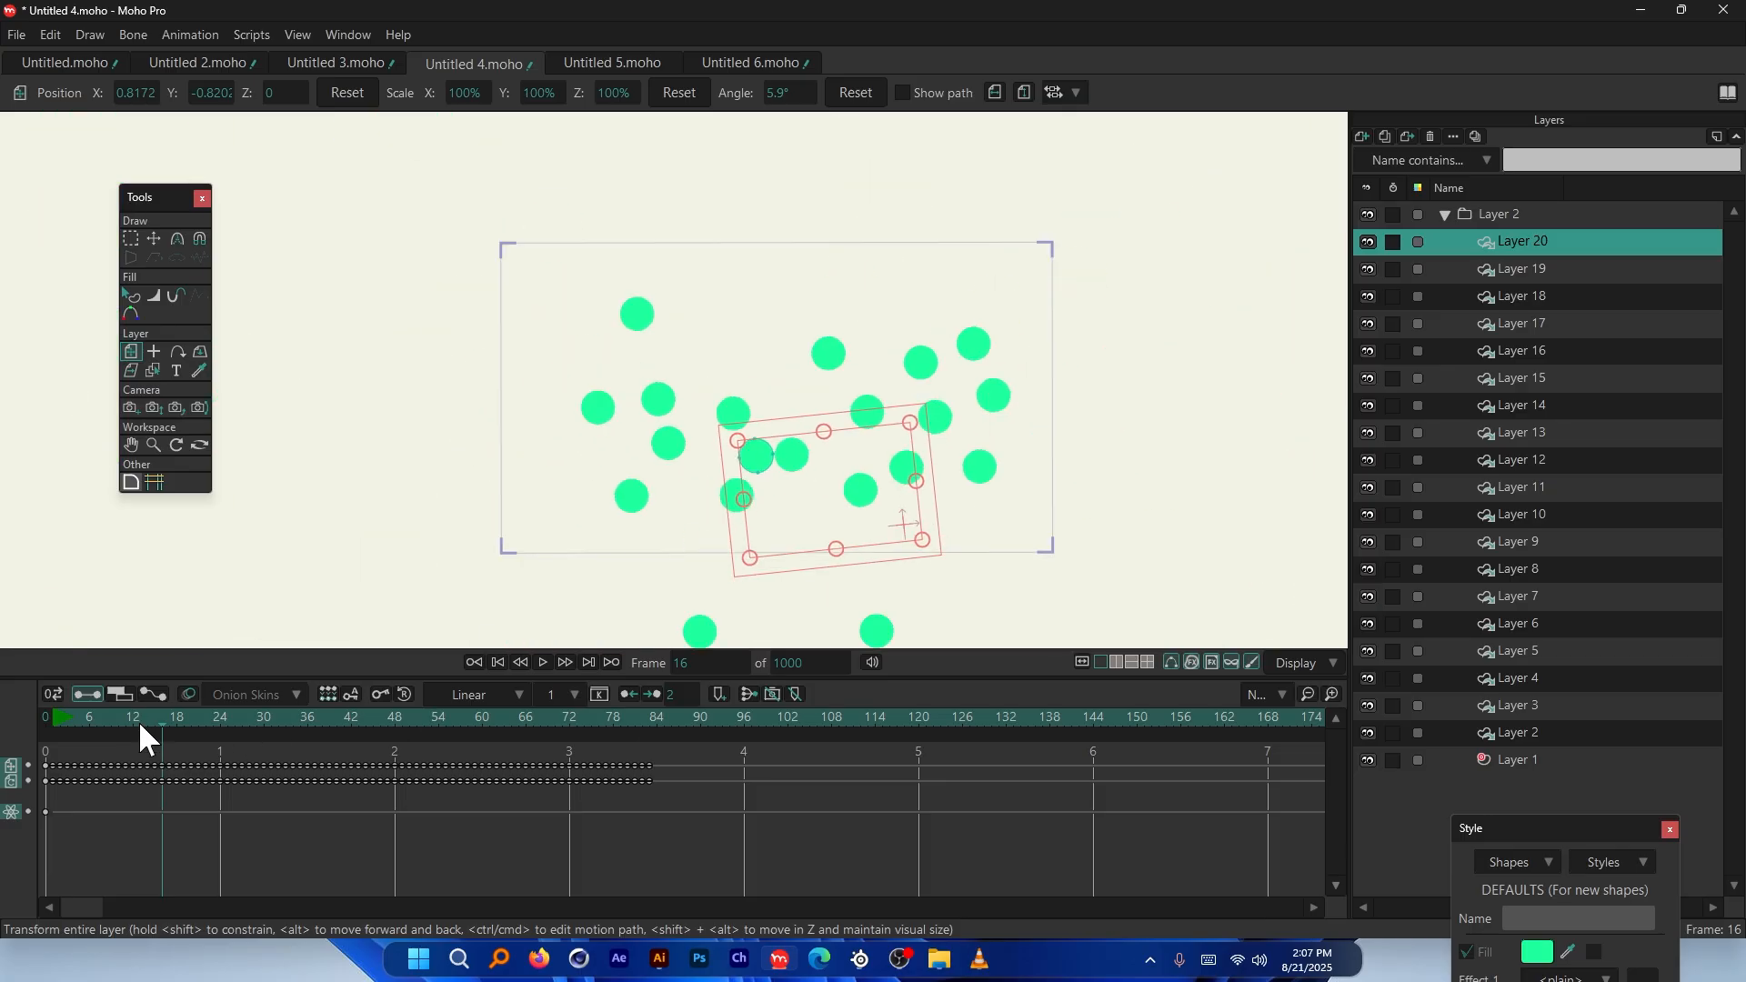
{"action": "left_click_drag", "start_coordinate": [138, 720], "coordinate": [39, 718]}
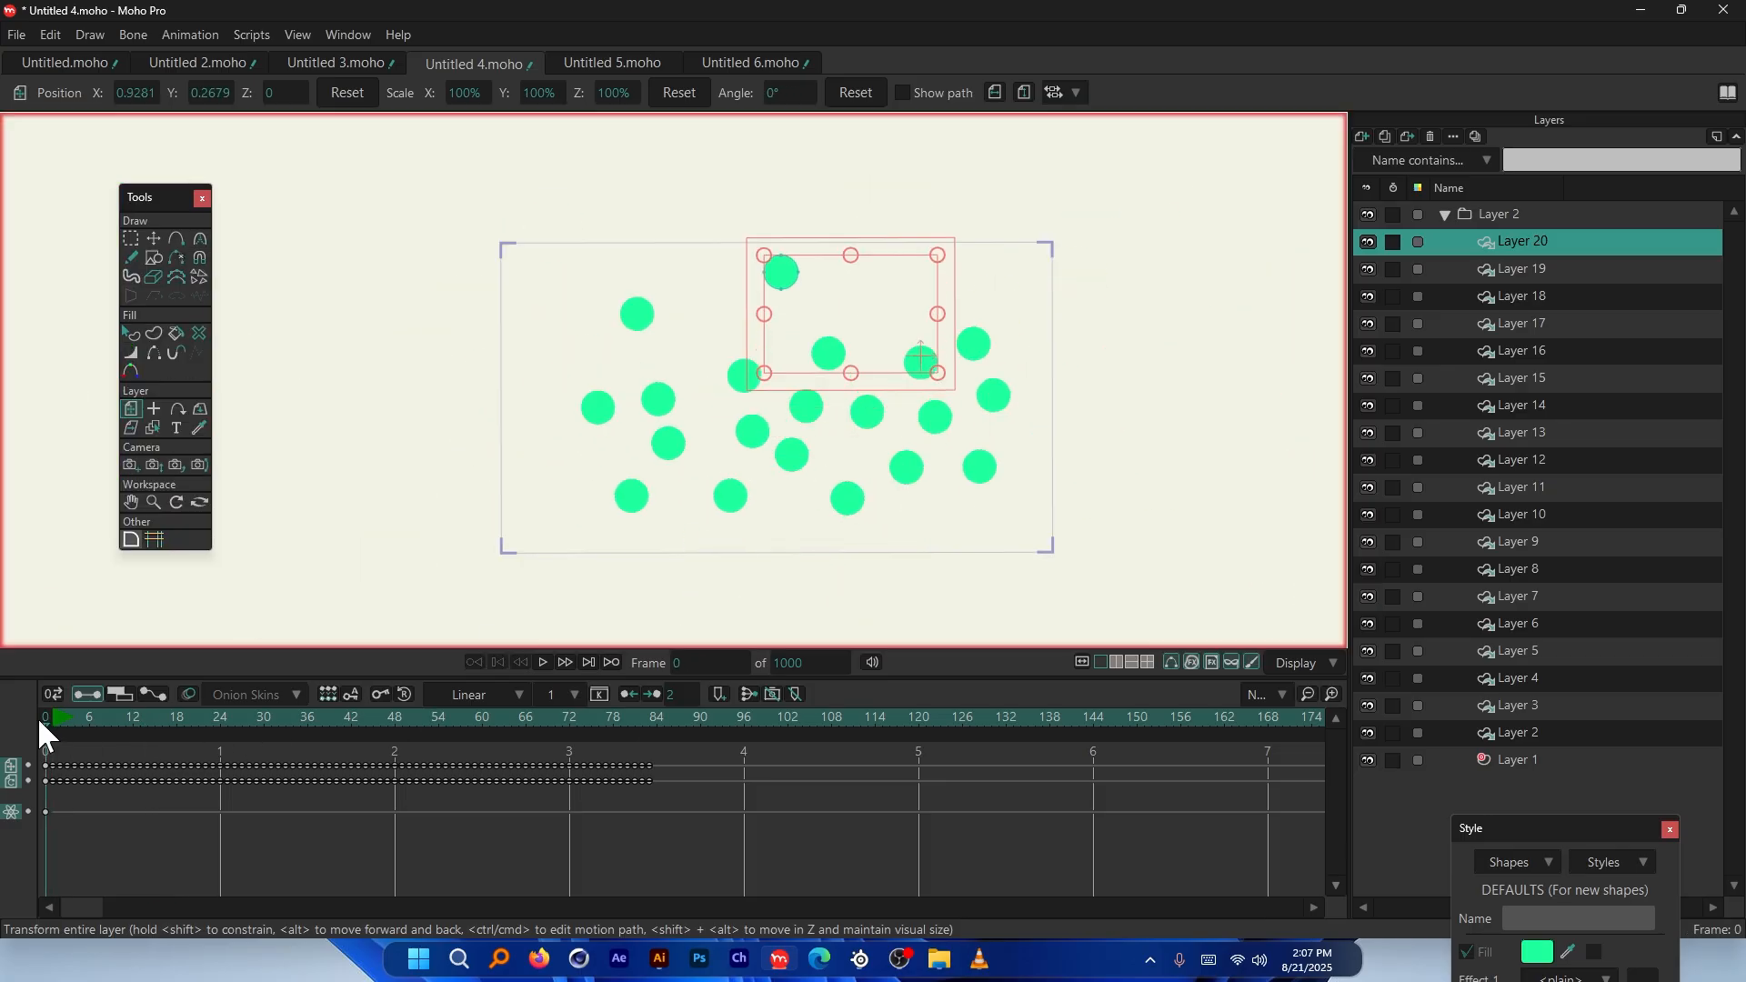
{"action": "double_click", "coordinate": [1535, 244]}
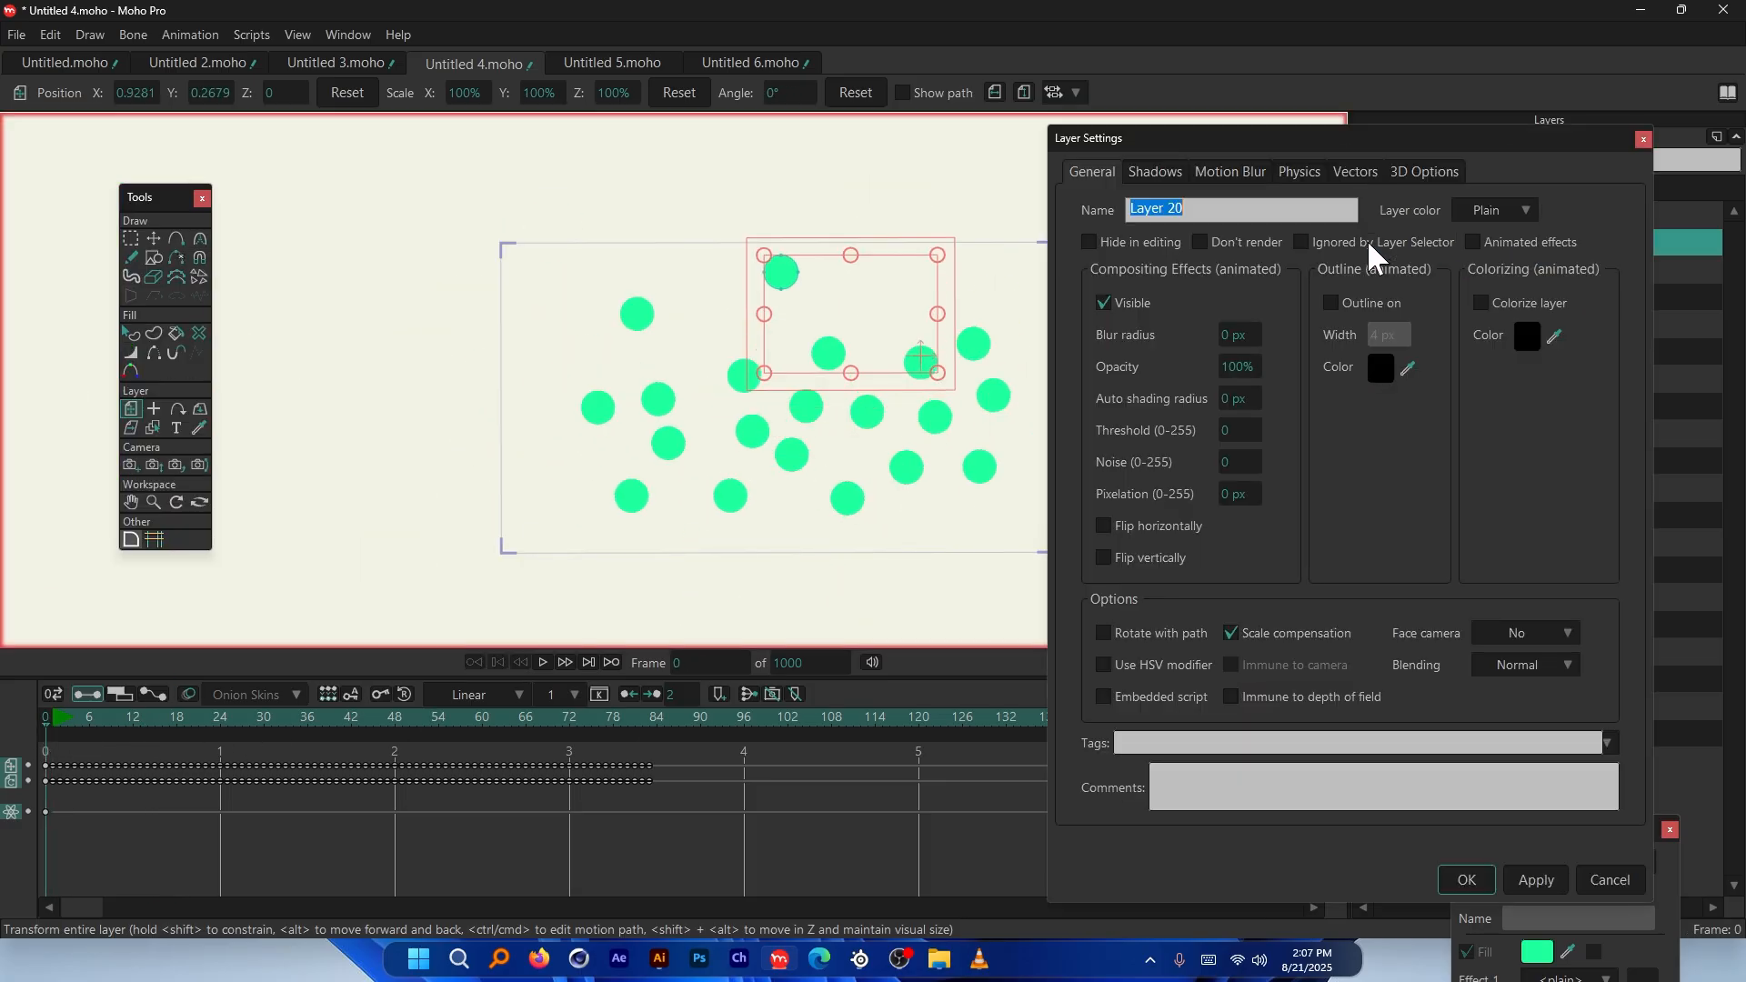
{"action": "left_click", "coordinate": [1304, 172]}
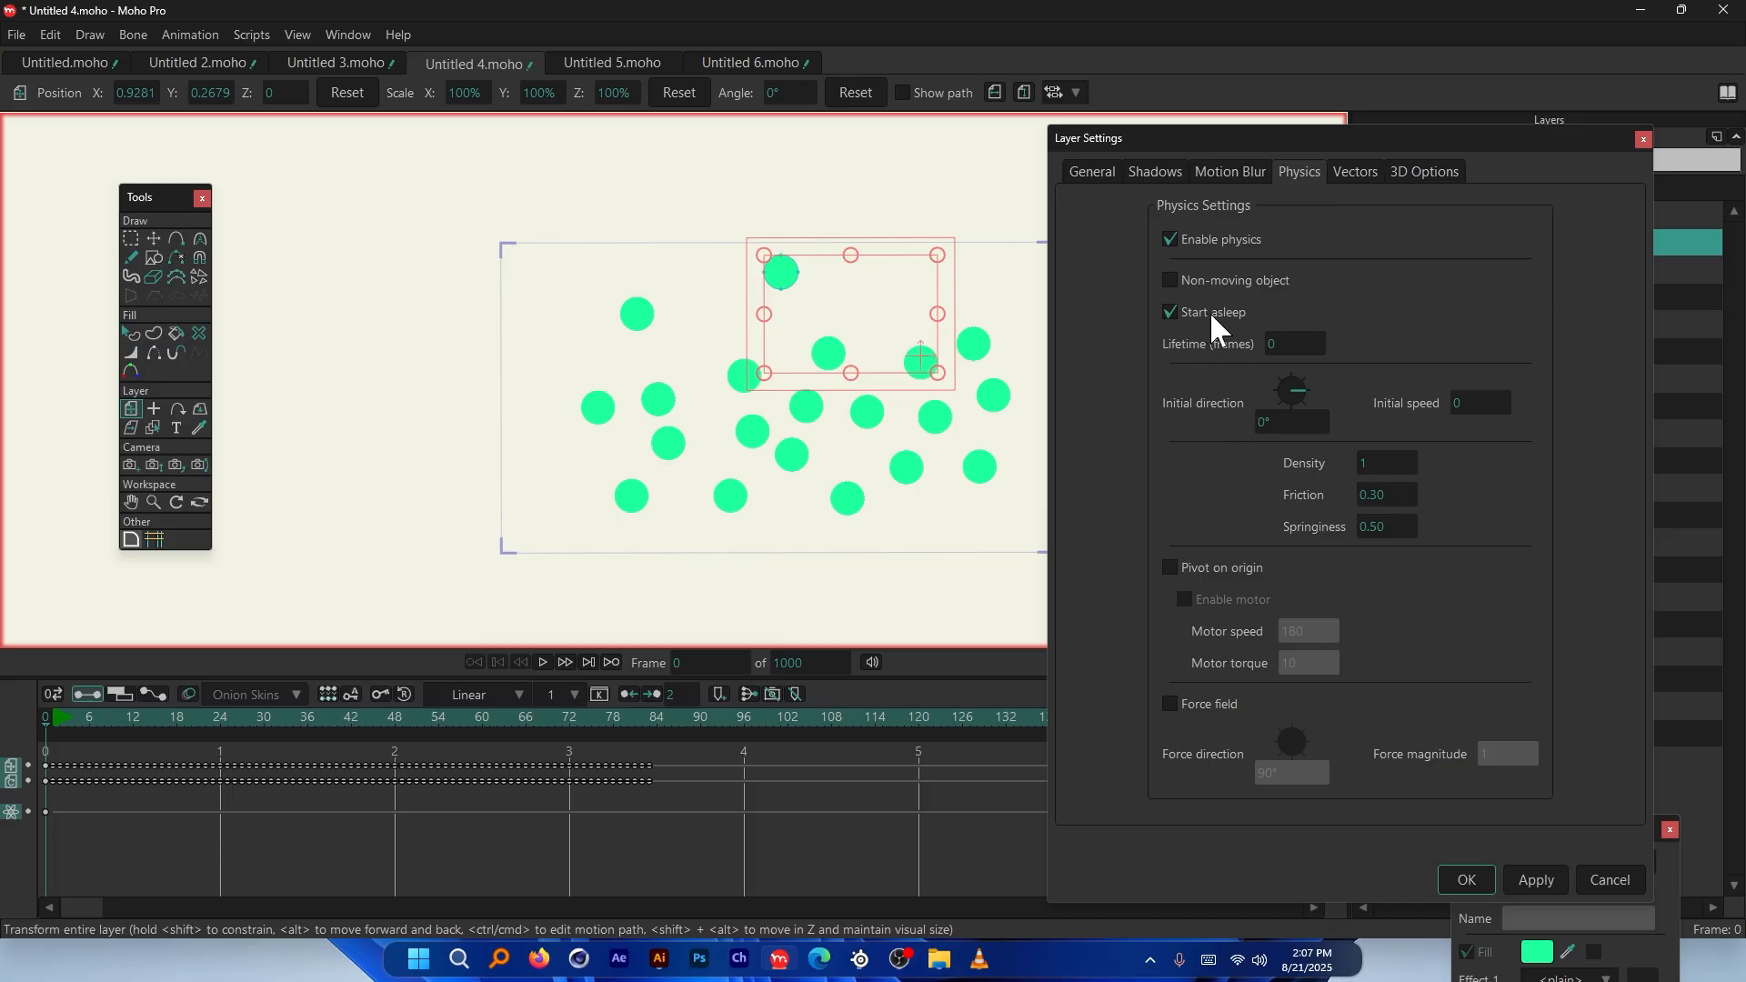
Confirm Start asleep for the top ball, then draw a pink ellipse ball on new Layer 21
{"action": "left_click", "coordinate": [1467, 880]}
{"action": "left_click", "coordinate": [152, 257]}
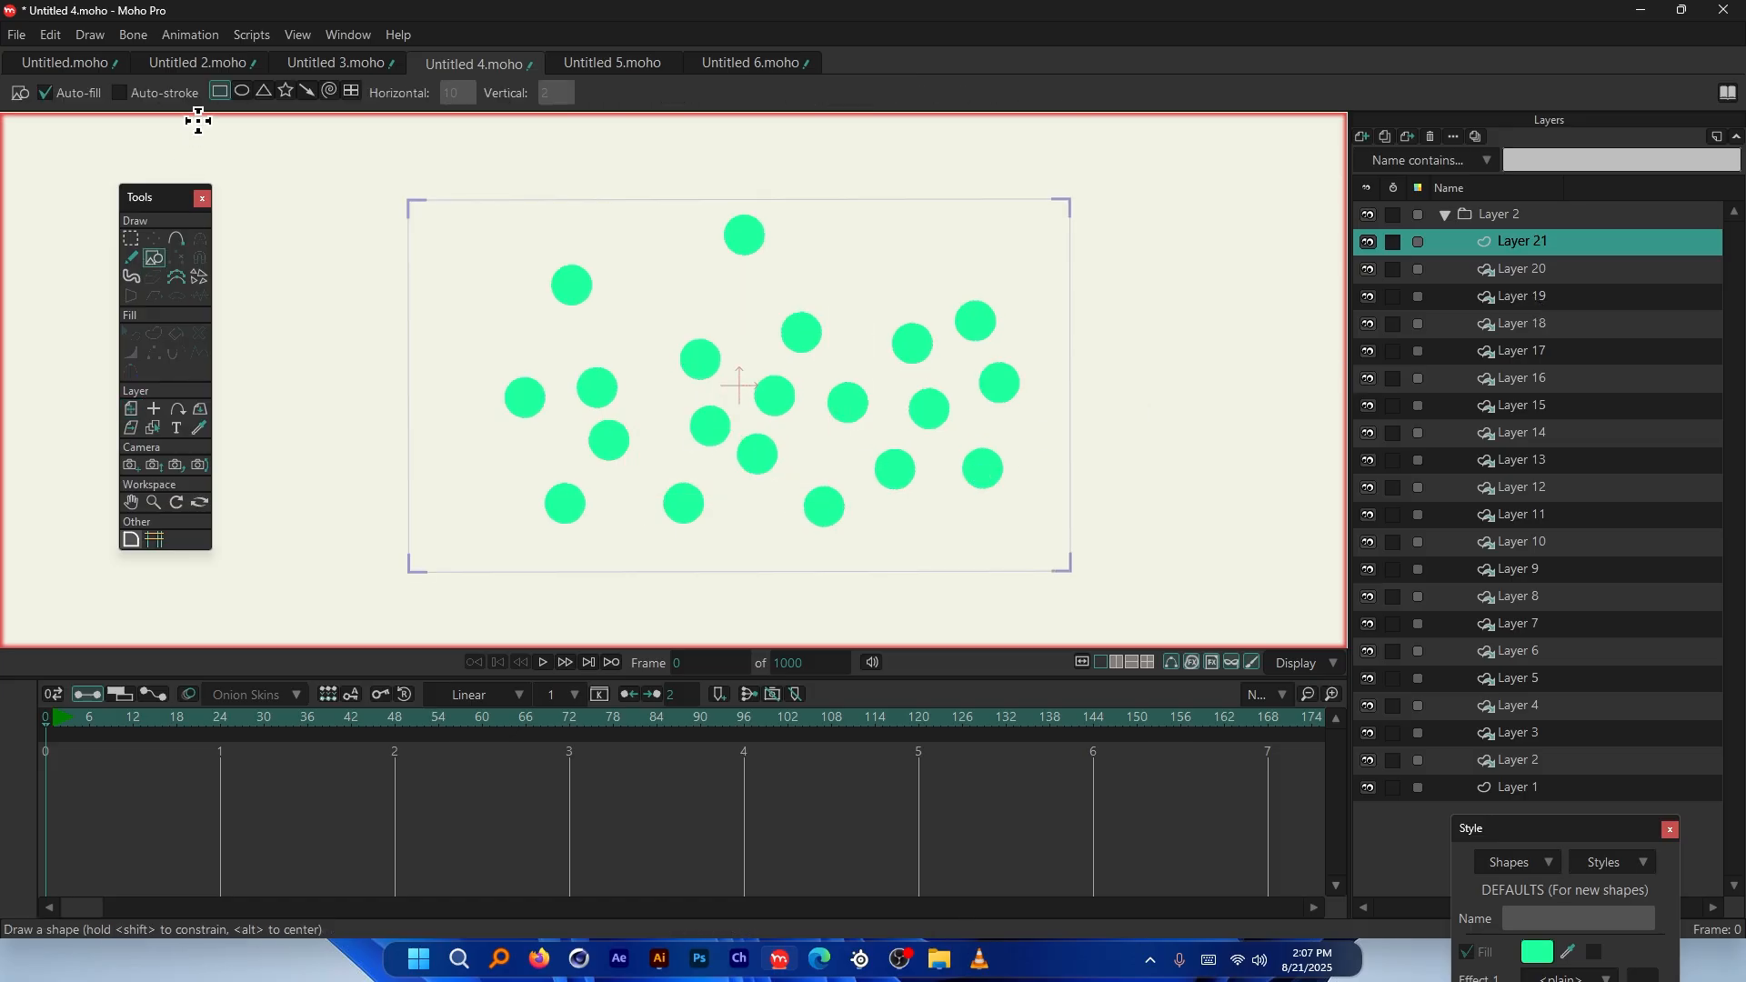
{"action": "left_click", "coordinate": [242, 91]}
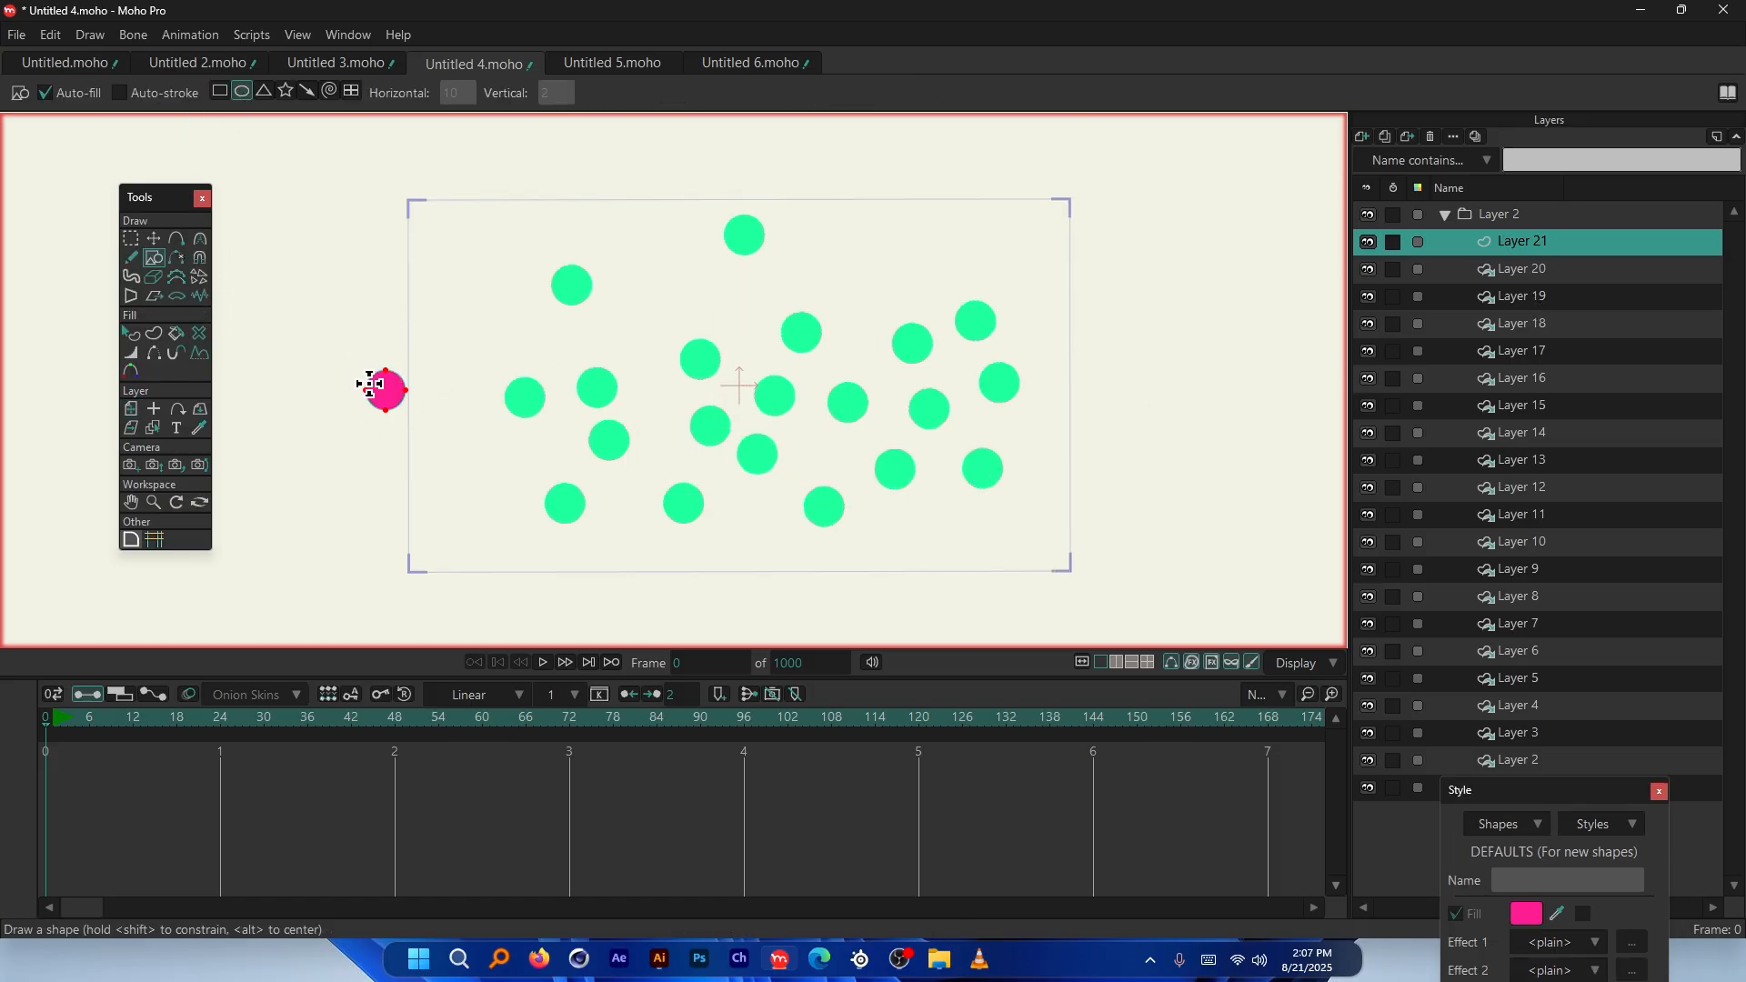
{"action": "scroll", "coordinate": [370, 385], "scroll_direction": "up", "scroll_amount": 1}
{"action": "left_click", "coordinate": [1506, 266]}
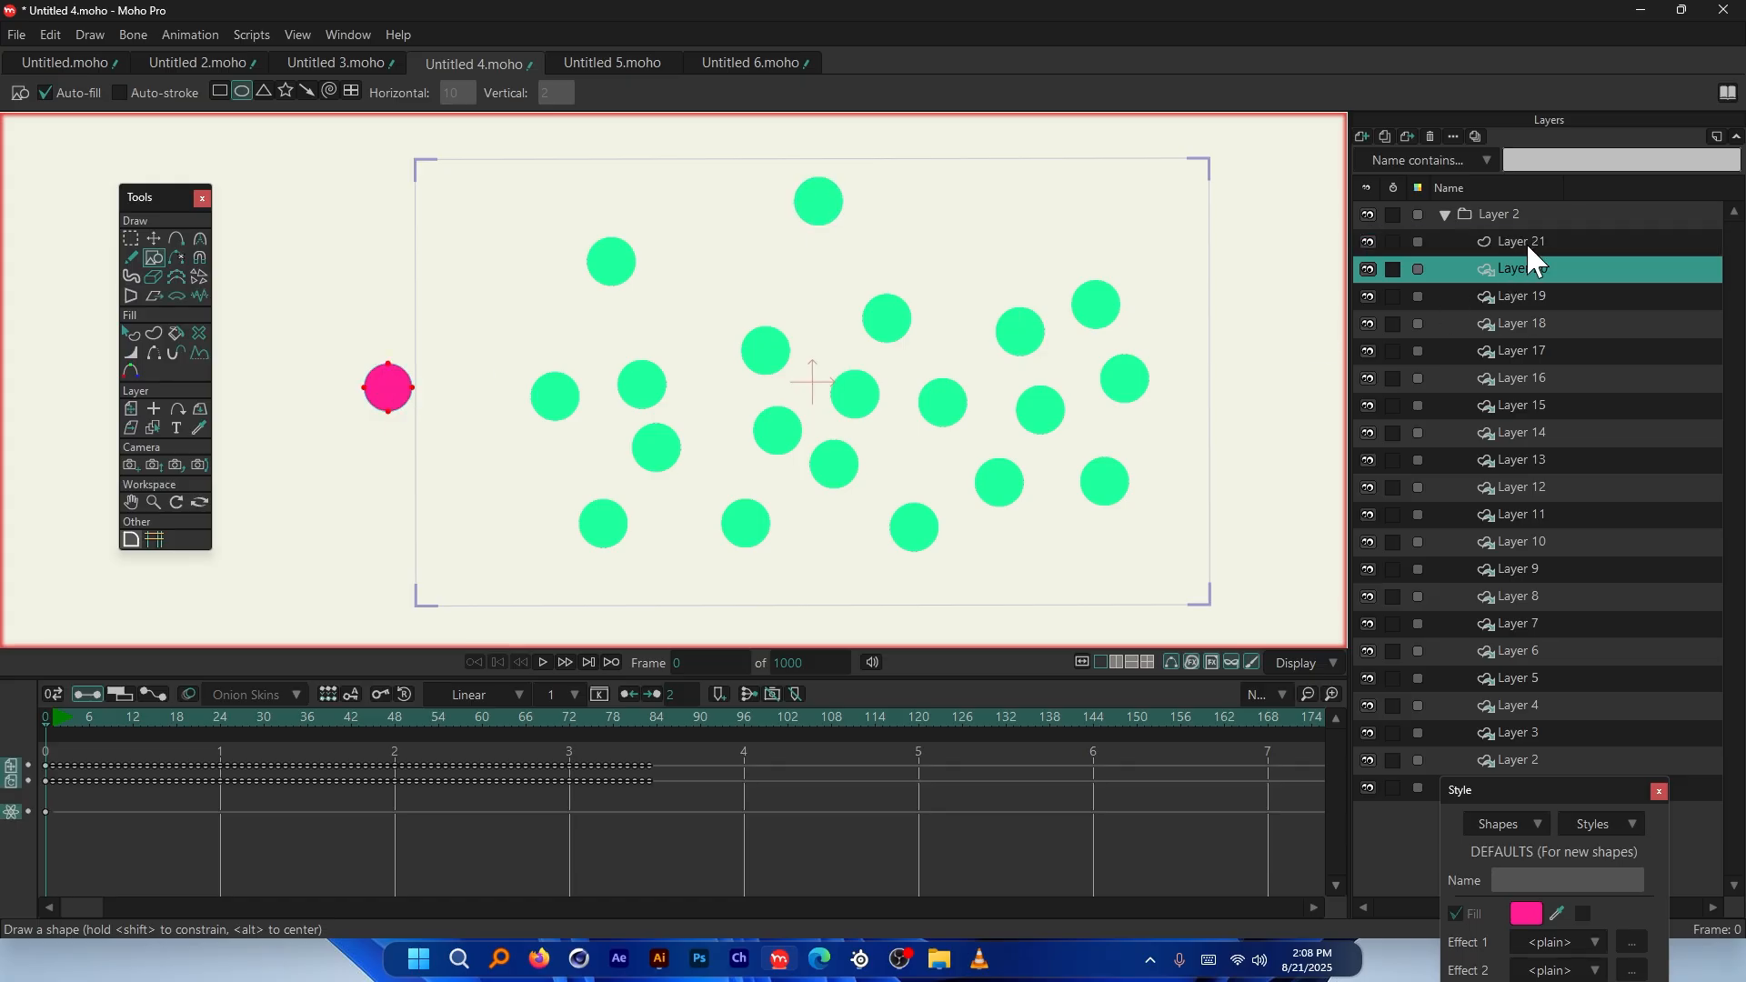
{"action": "left_click", "coordinate": [1522, 240]}
Give Layer 21's pink ball physics initial direction 48° and initial speed 5
{"action": "double_click", "coordinate": [1569, 242]}
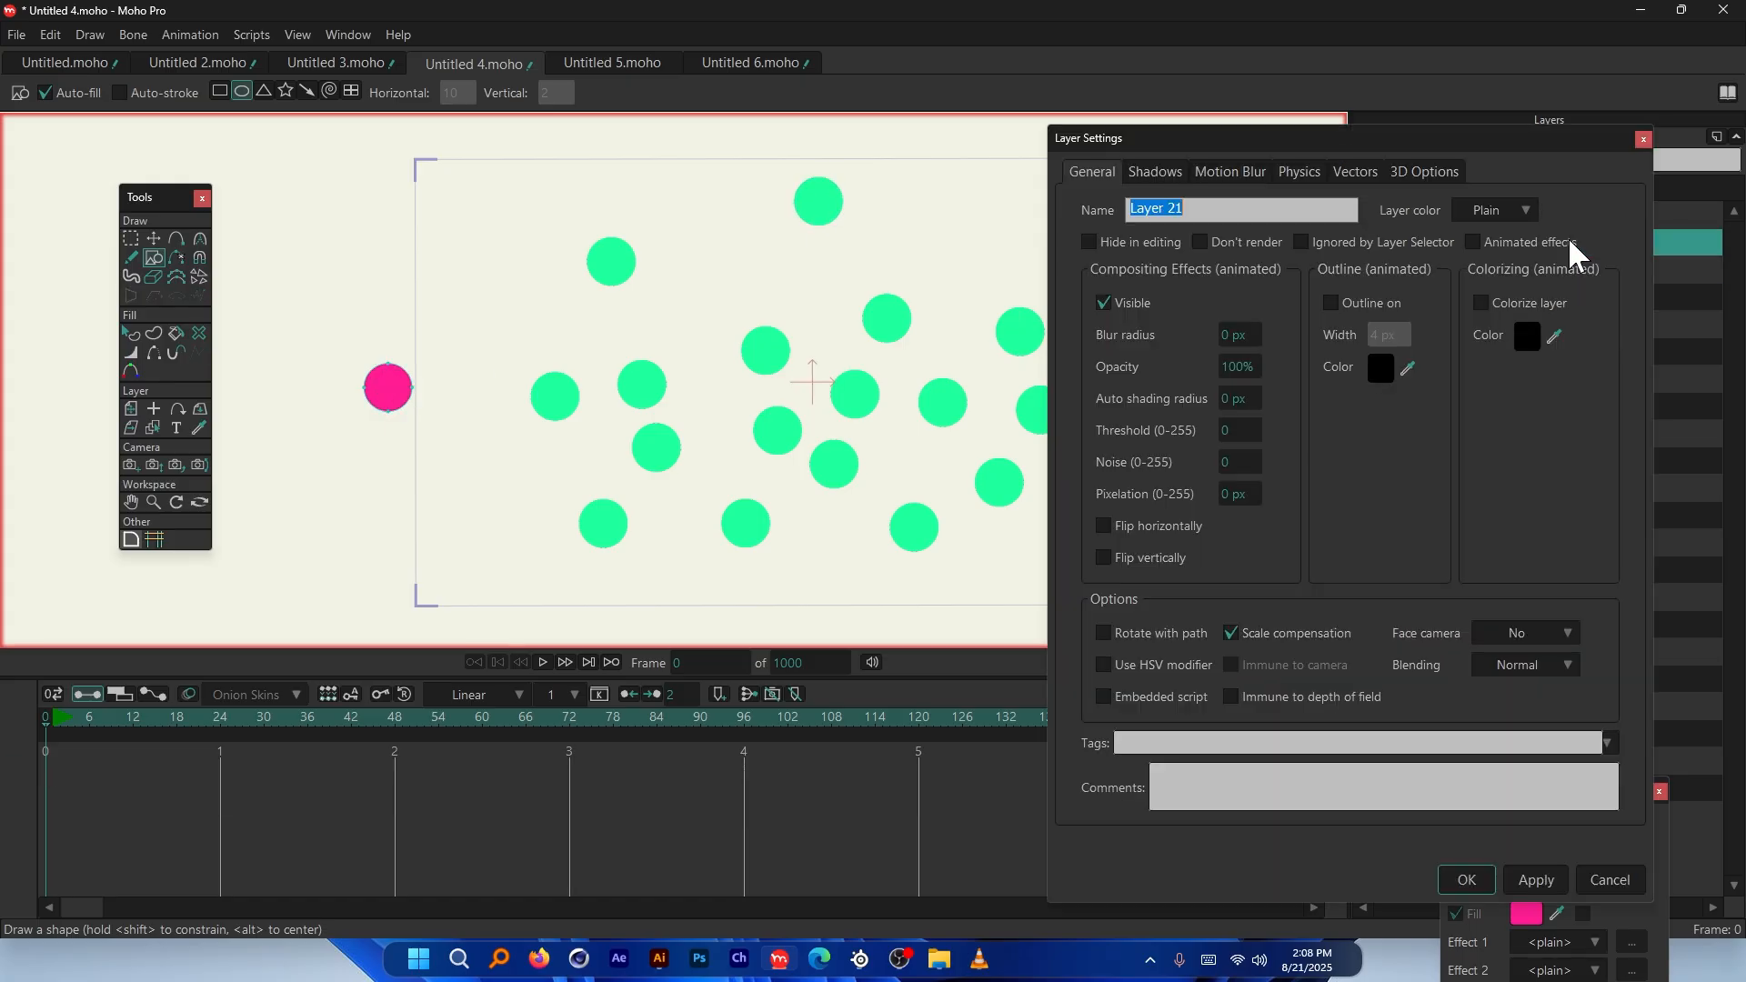
{"action": "left_click", "coordinate": [1300, 171]}
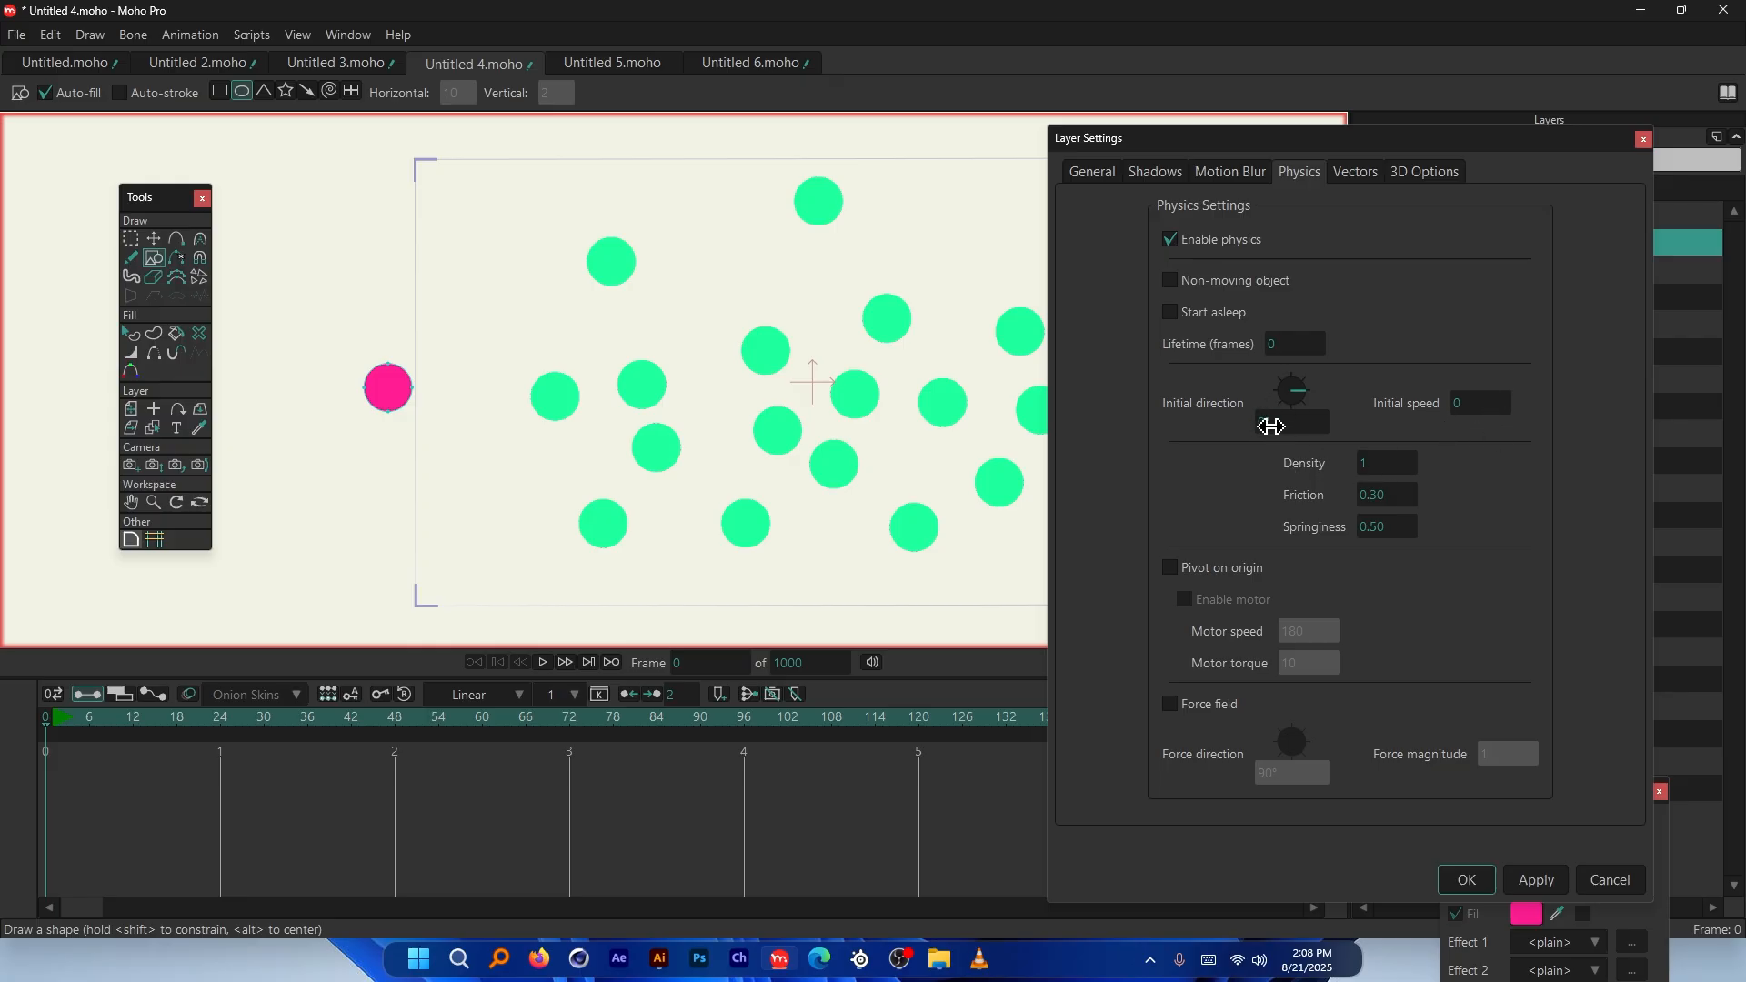
{"action": "left_click_drag", "start_coordinate": [1282, 430], "coordinate": [1323, 420]}
{"action": "left_click", "coordinate": [1466, 405]}
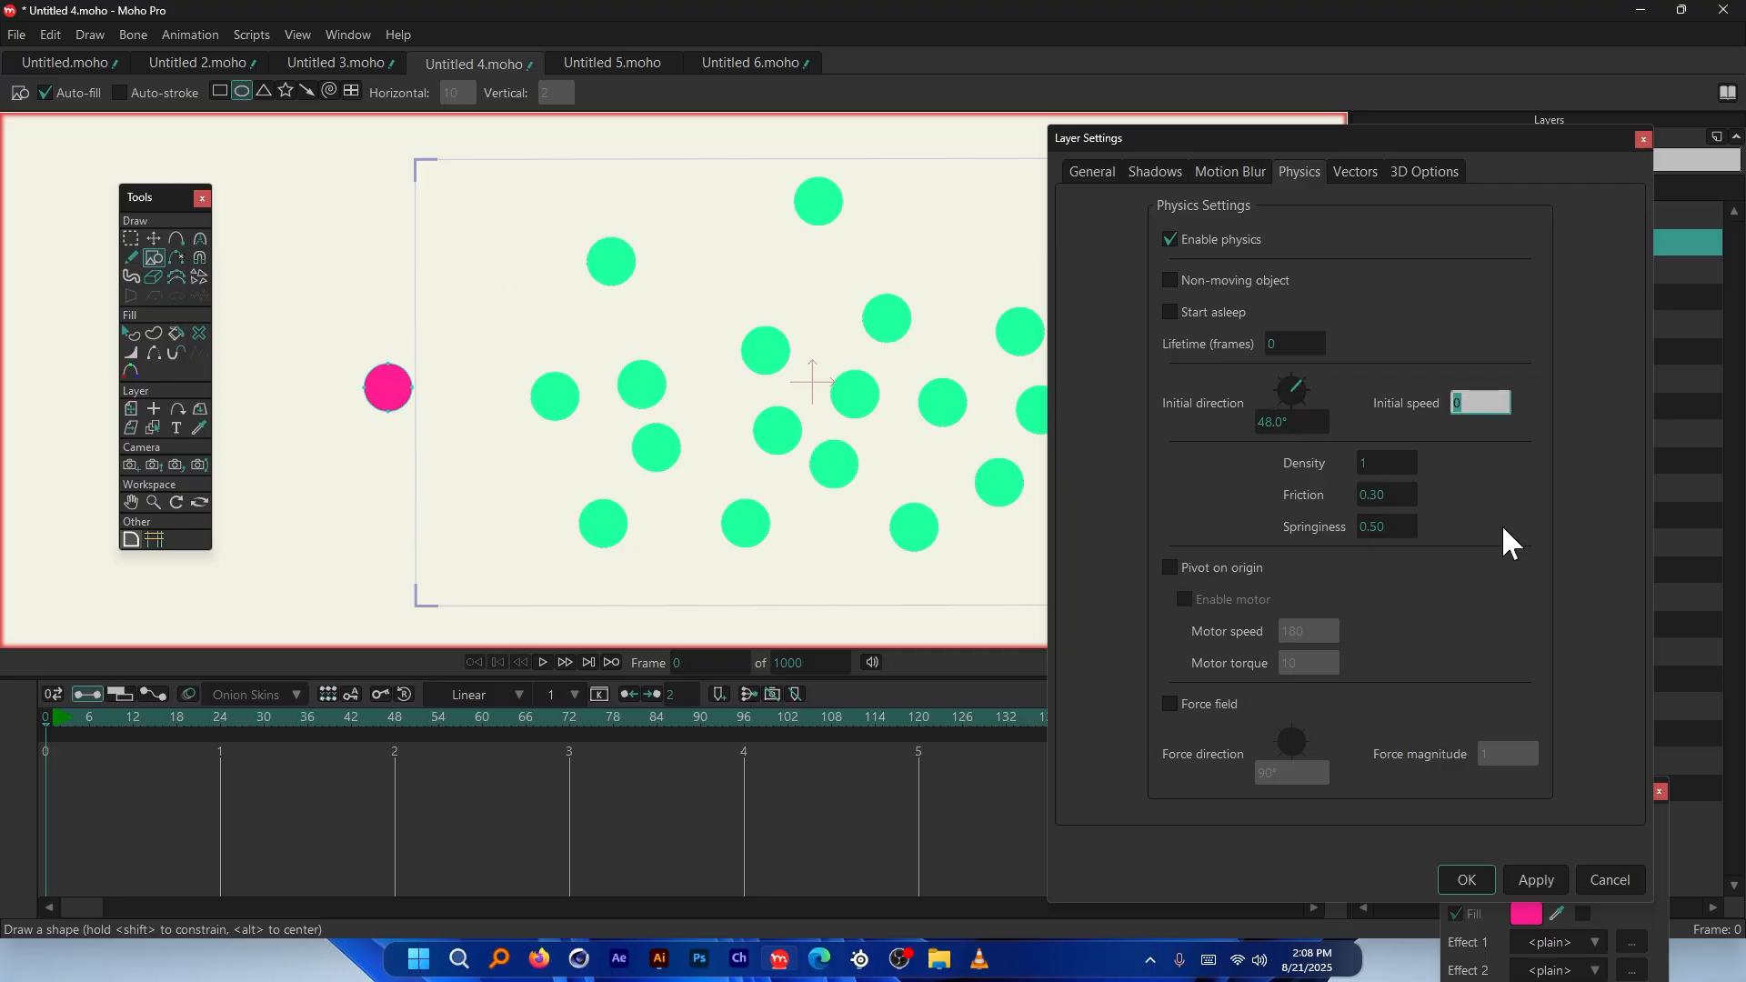
{"action": "type", "text": "5"}
{"action": "left_click", "coordinate": [1481, 875]}
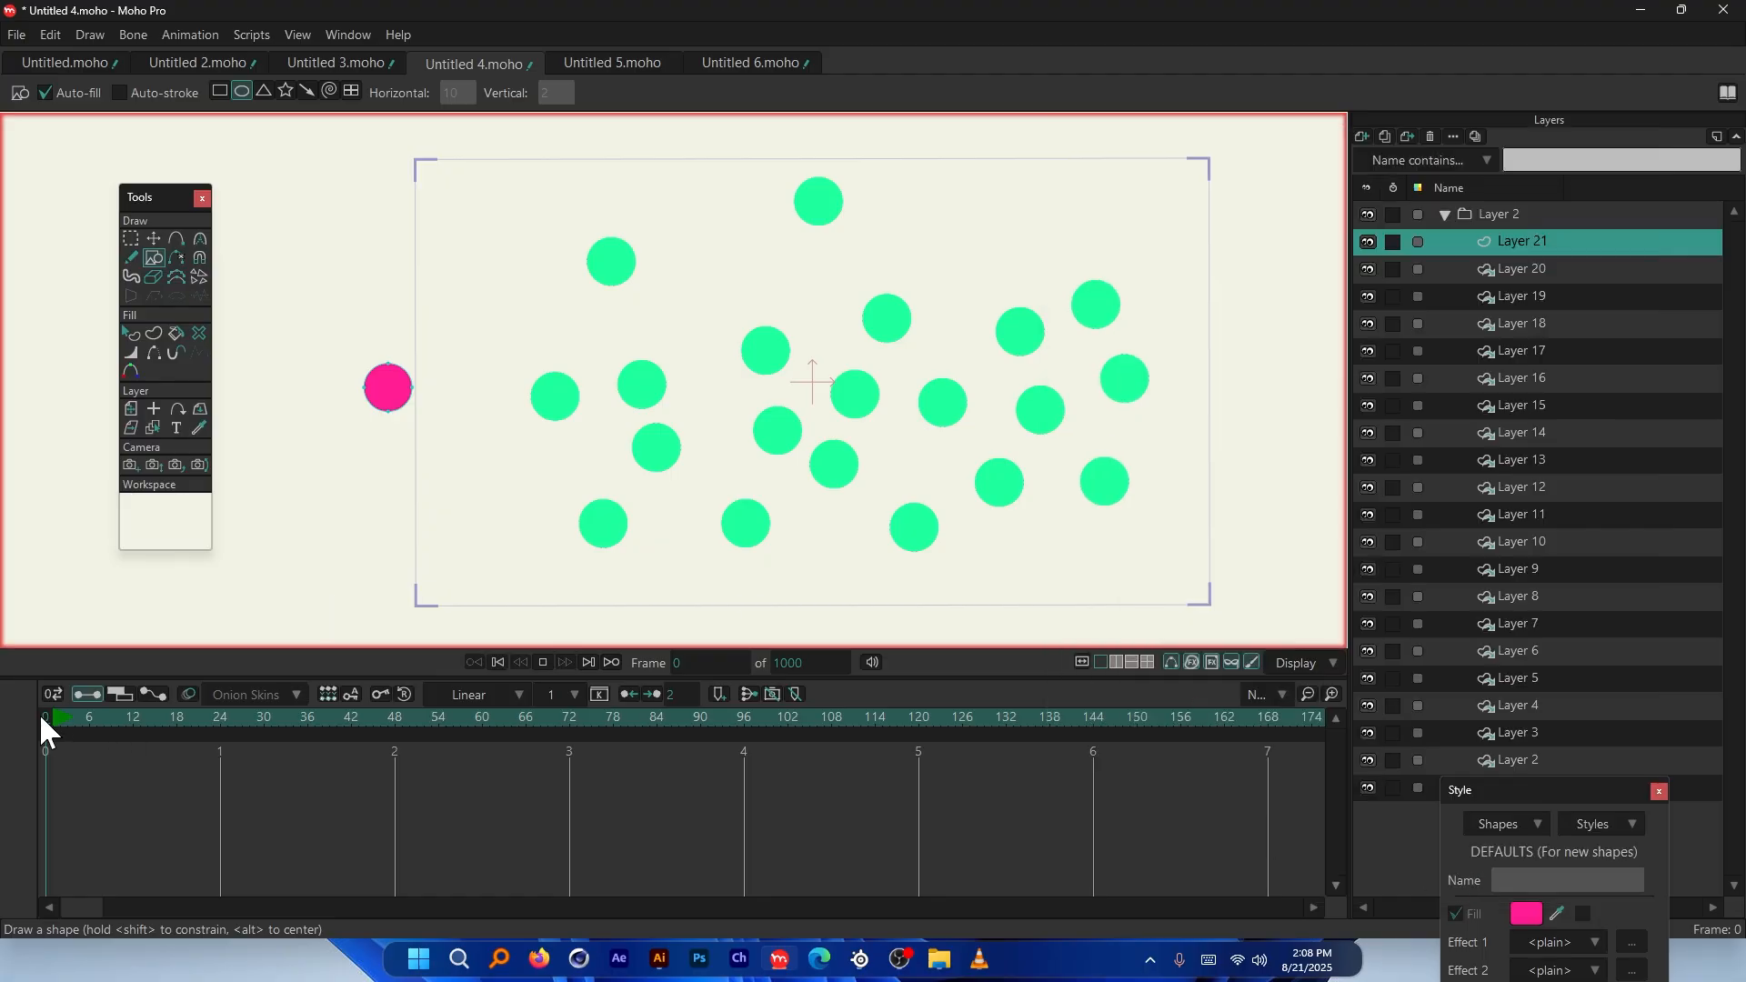
Scrub the first frames to watch the pink ball, then check and close Layer 21's physics settings
{"action": "key", "text": "g"}
{"action": "mouse_move", "coordinate": [43, 715]}
{"action": "left_mouse_down"}
{"action": "mouse_move", "coordinate": [257, 741]}
{"action": "mouse_move", "coordinate": [46, 728]}
{"action": "left_mouse_up"}
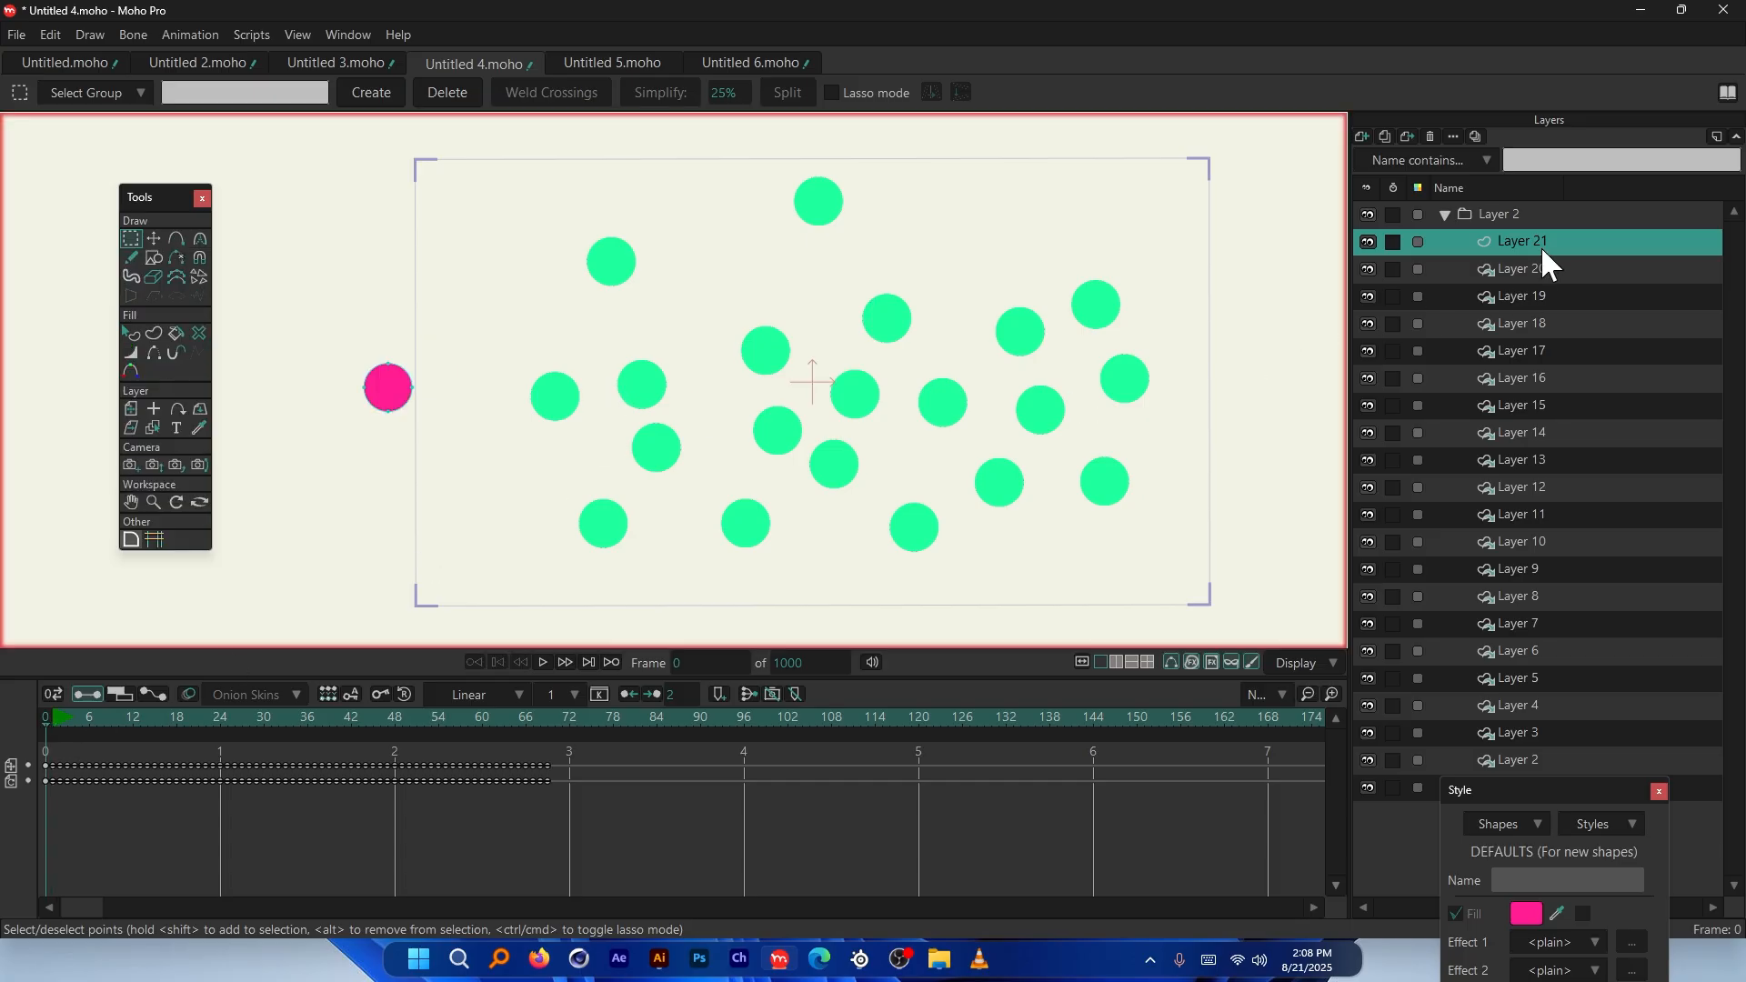
{"action": "double_click", "coordinate": [1564, 242]}
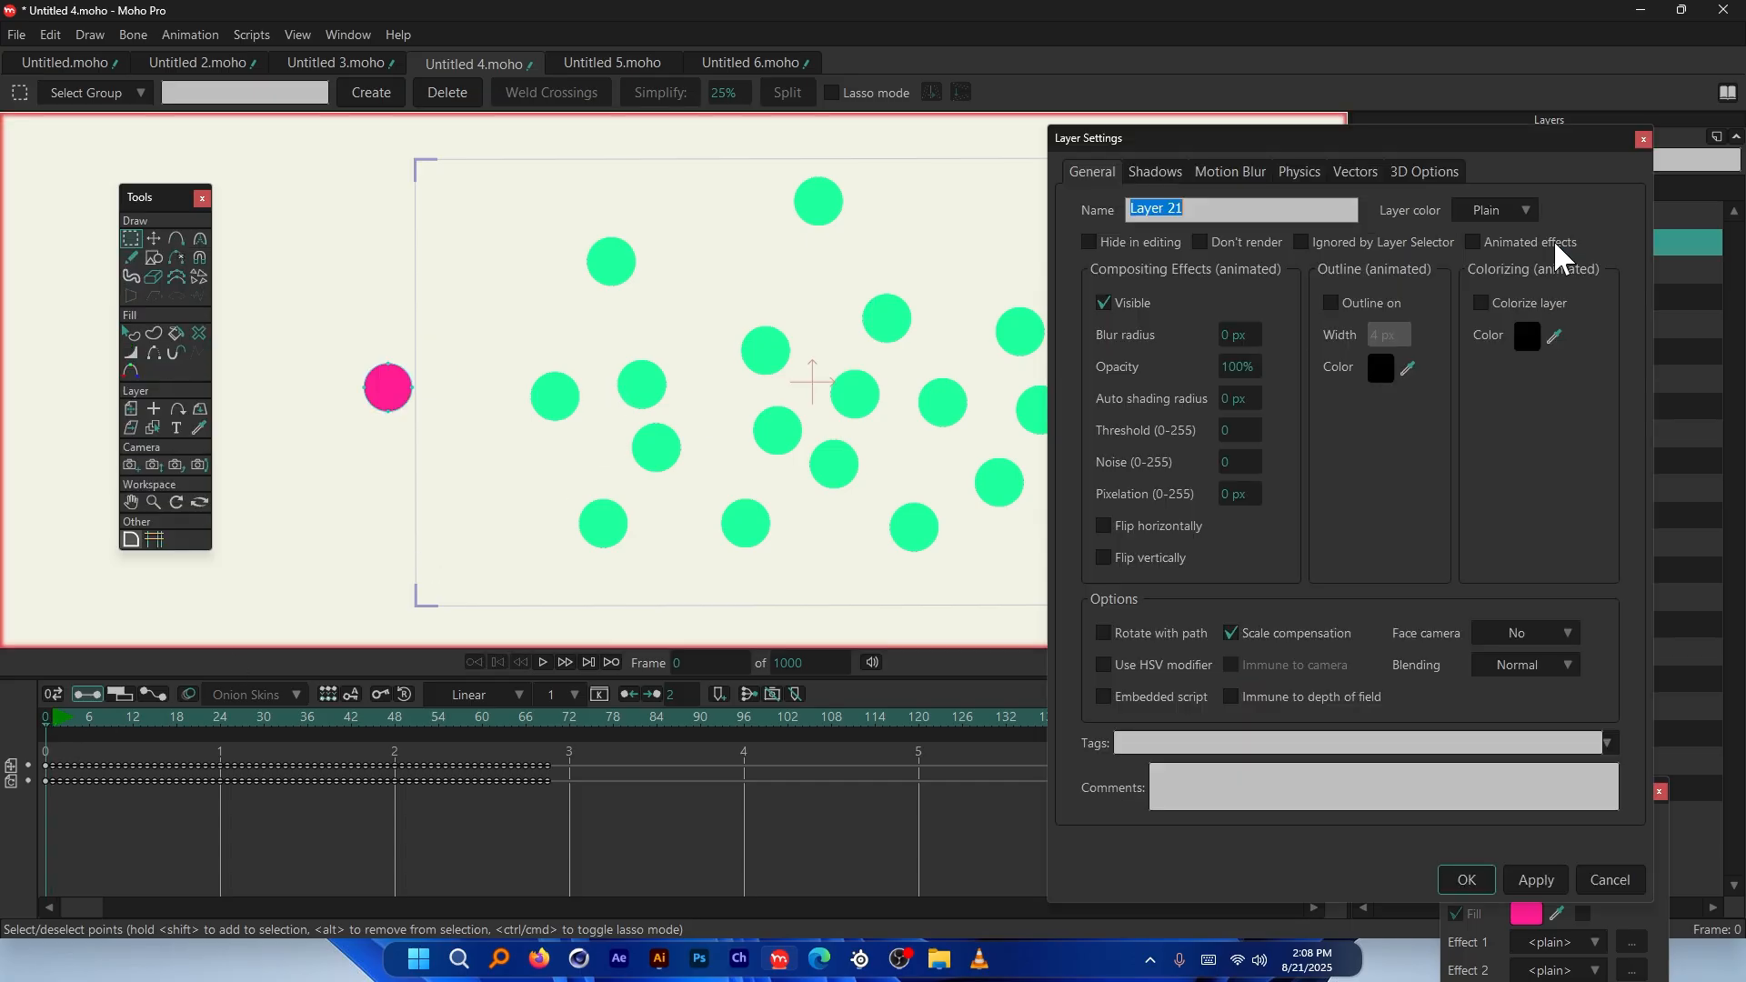
{"action": "left_click", "coordinate": [1310, 171]}
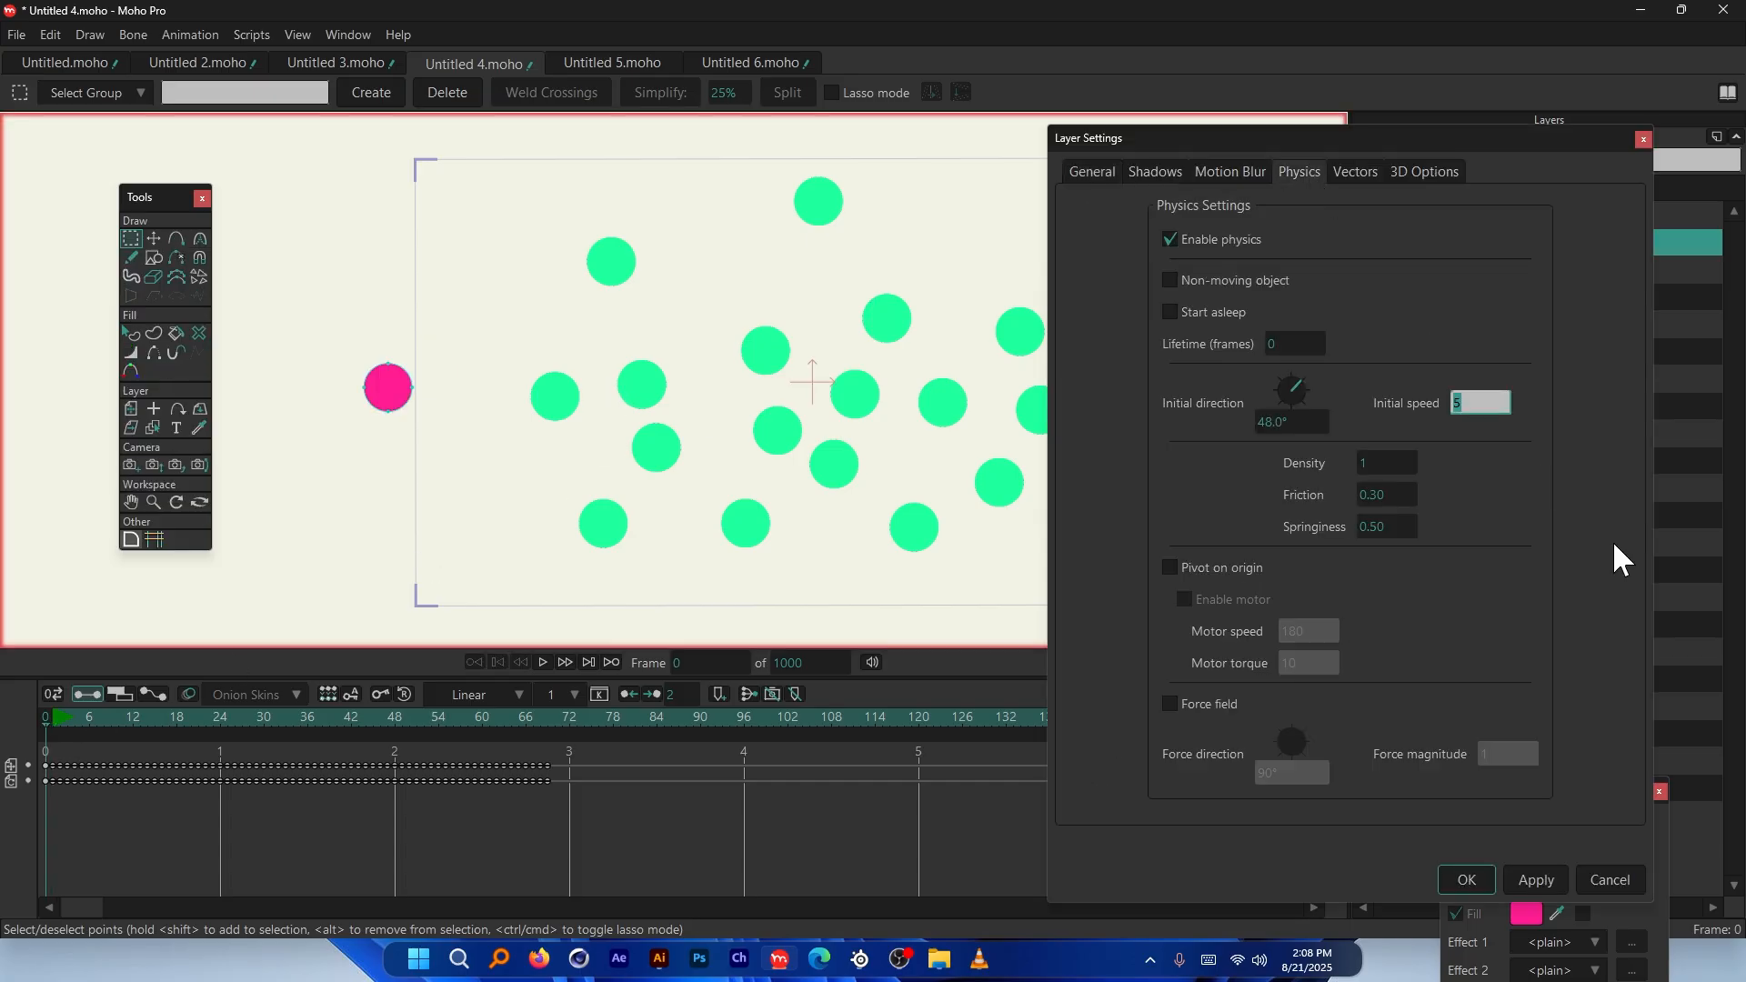
{"action": "key", "text": "Return"}
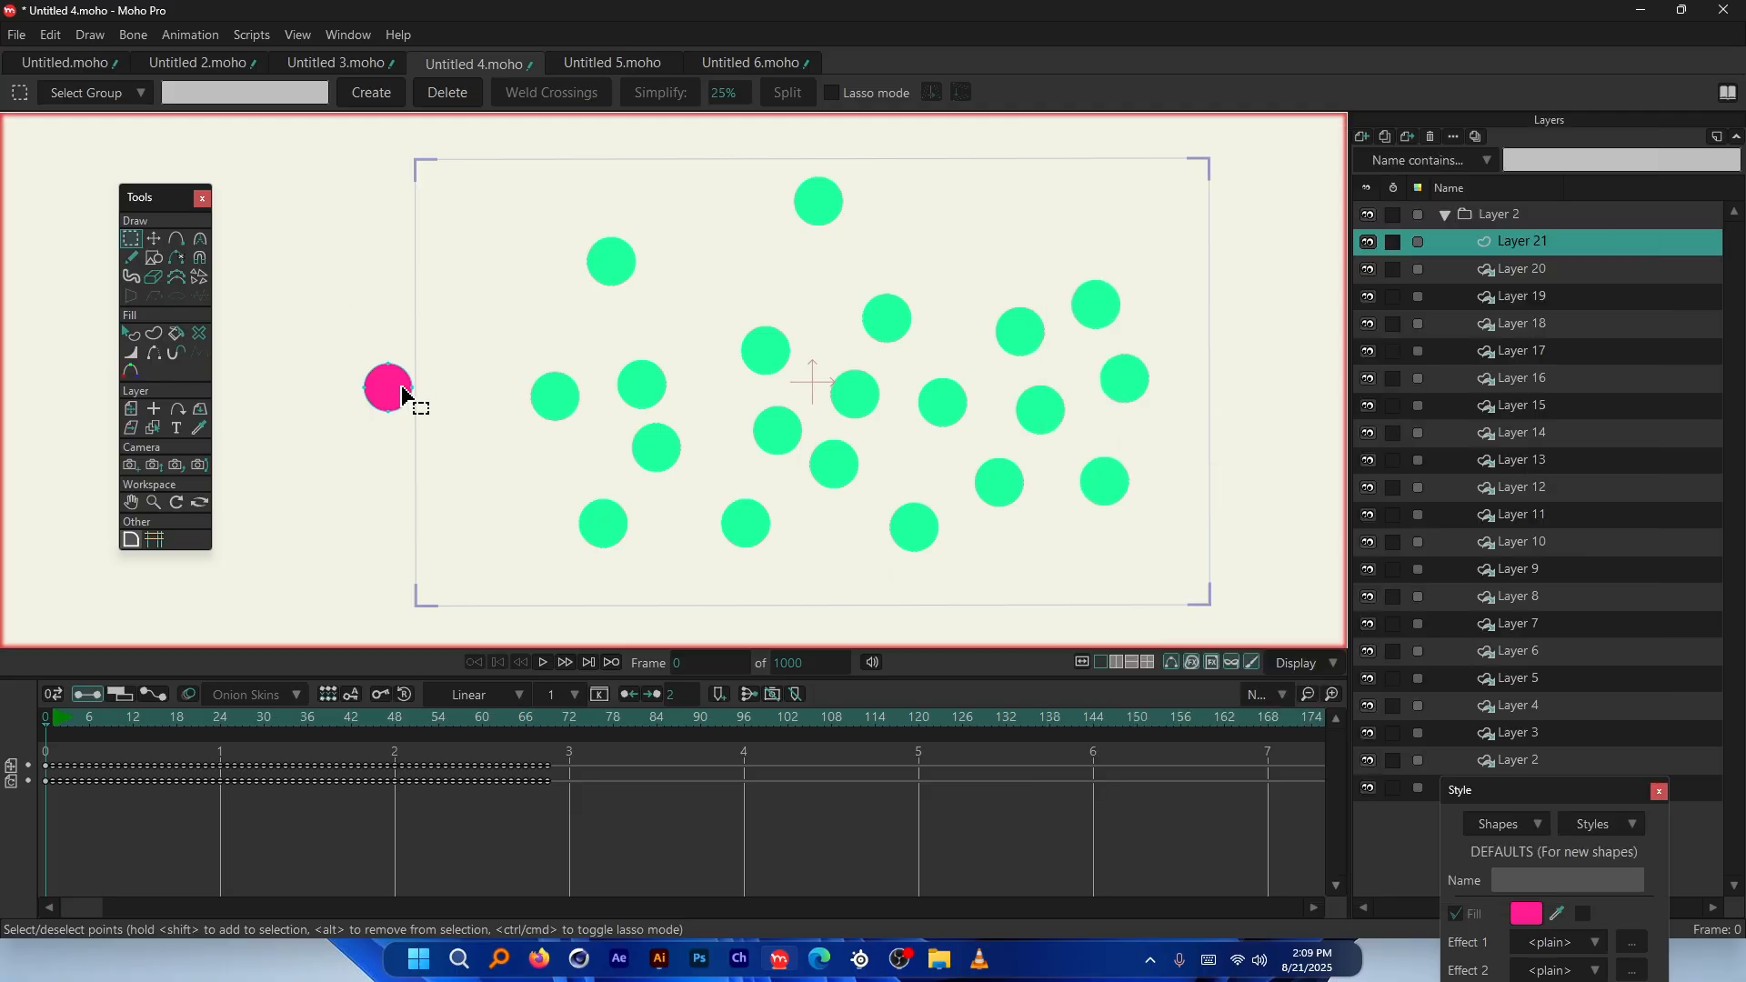
Play the collision several times, rewinding to frame 0 between runs
{"action": "scroll", "coordinate": [358, 553], "scroll_direction": "down", "scroll_amount": 1}
{"action": "key", "text": "space"}
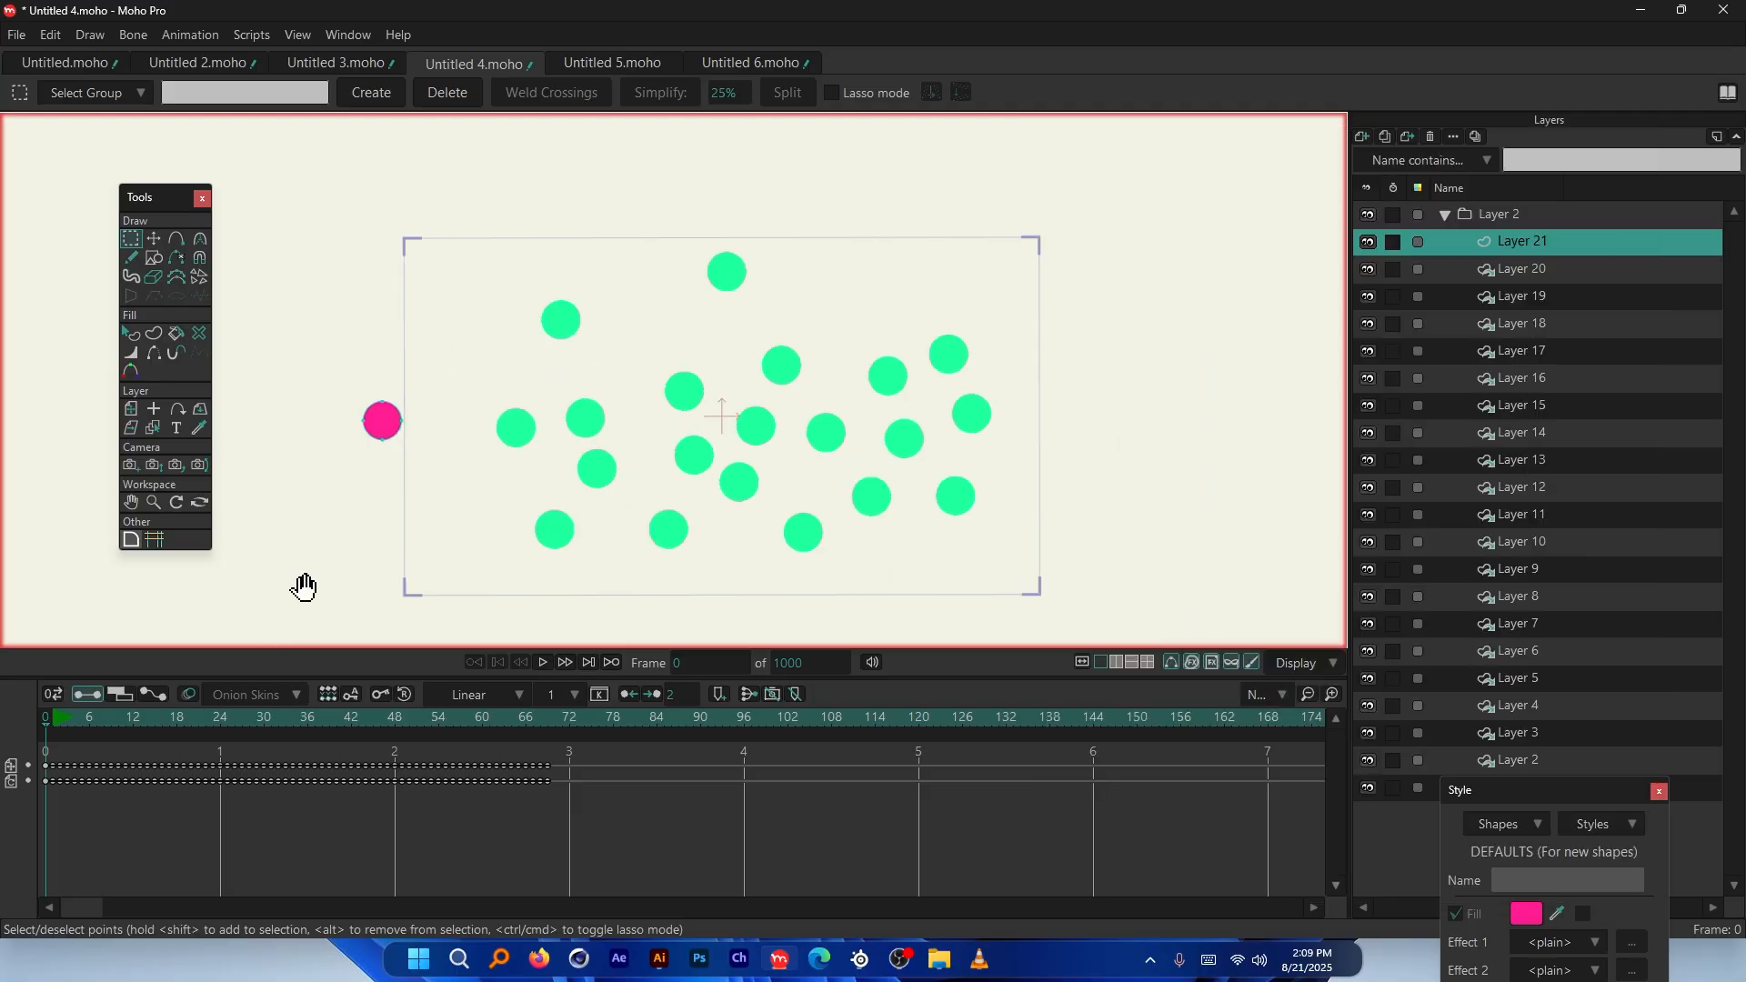
{"action": "left_click_drag", "start_coordinate": [221, 716], "coordinate": [32, 715]}
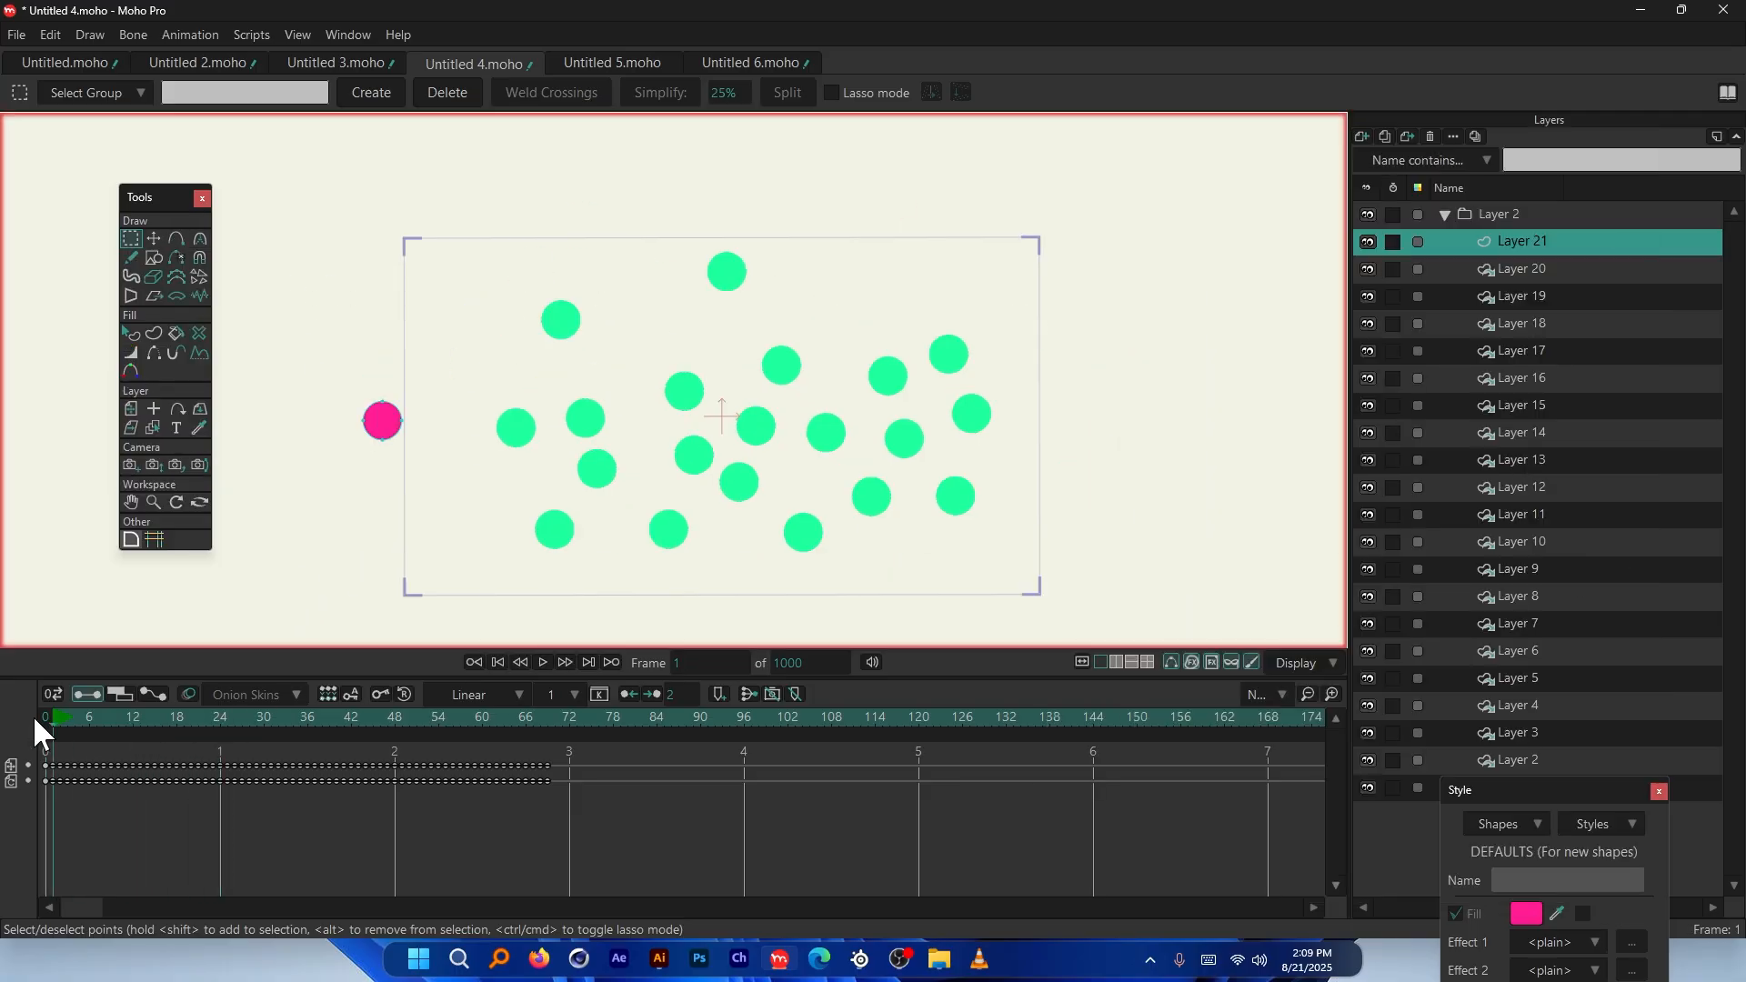
{"action": "scroll", "coordinate": [382, 470], "scroll_direction": "down", "scroll_amount": 3}
{"action": "scroll", "coordinate": [382, 471], "scroll_direction": "down", "scroll_amount": 2}
{"action": "key", "text": "space"}
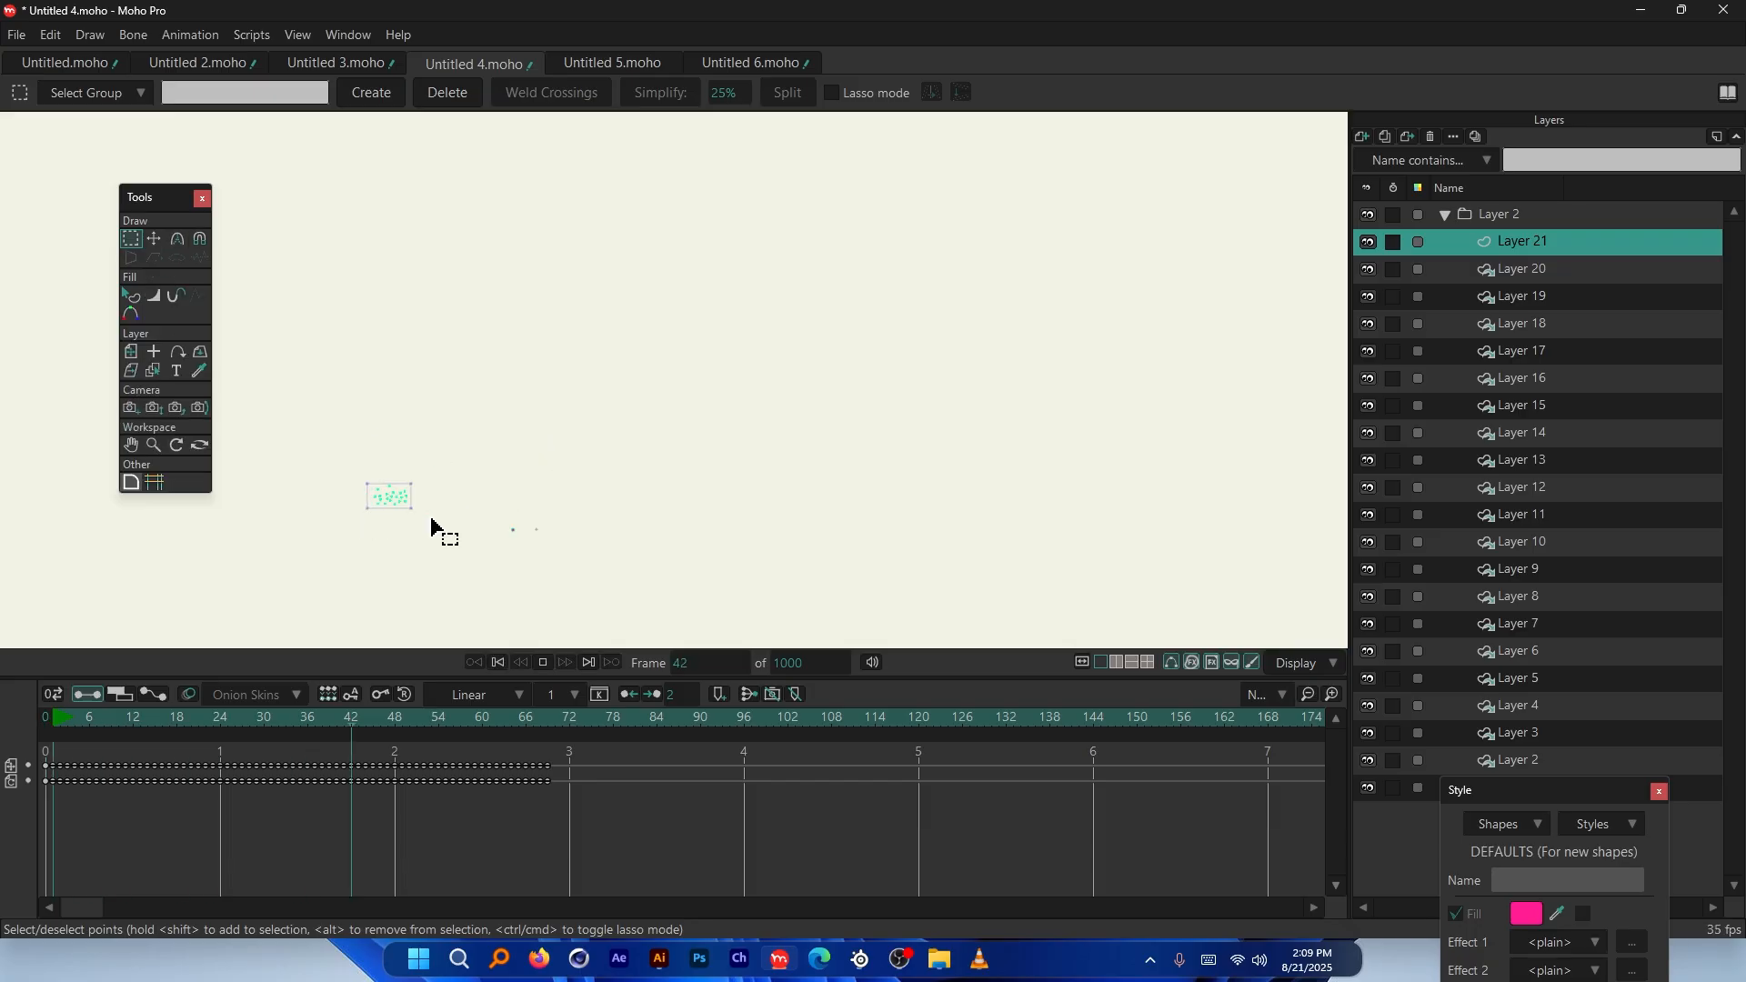
{"action": "key", "text": "space"}
{"action": "left_click_drag", "start_coordinate": [189, 718], "coordinate": [51, 716]}
{"action": "scroll", "coordinate": [165, 600], "scroll_direction": "up", "scroll_amount": 3}
{"action": "key", "text": "space"}
{"action": "key", "text": "space"}
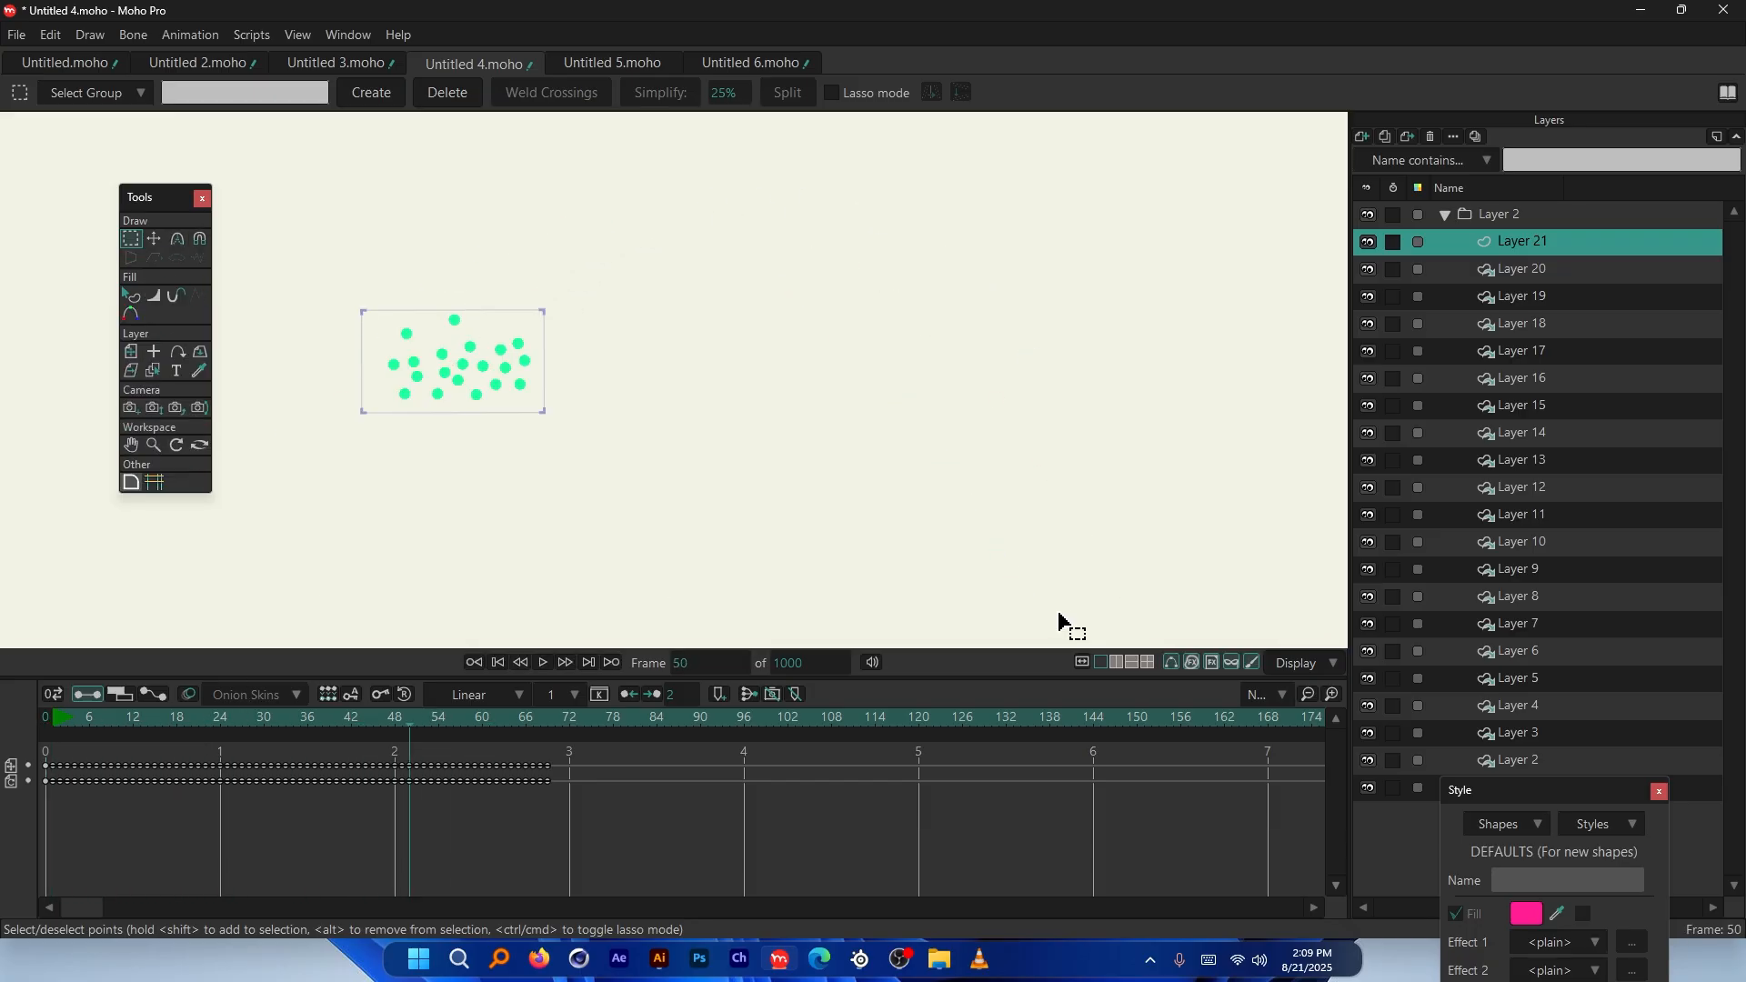
{"action": "left_click", "coordinate": [498, 663]}
Reopen the pink ball's physics settings, then underline High density on the Density slide
{"action": "scroll", "coordinate": [354, 338], "scroll_direction": "up", "scroll_amount": 5}
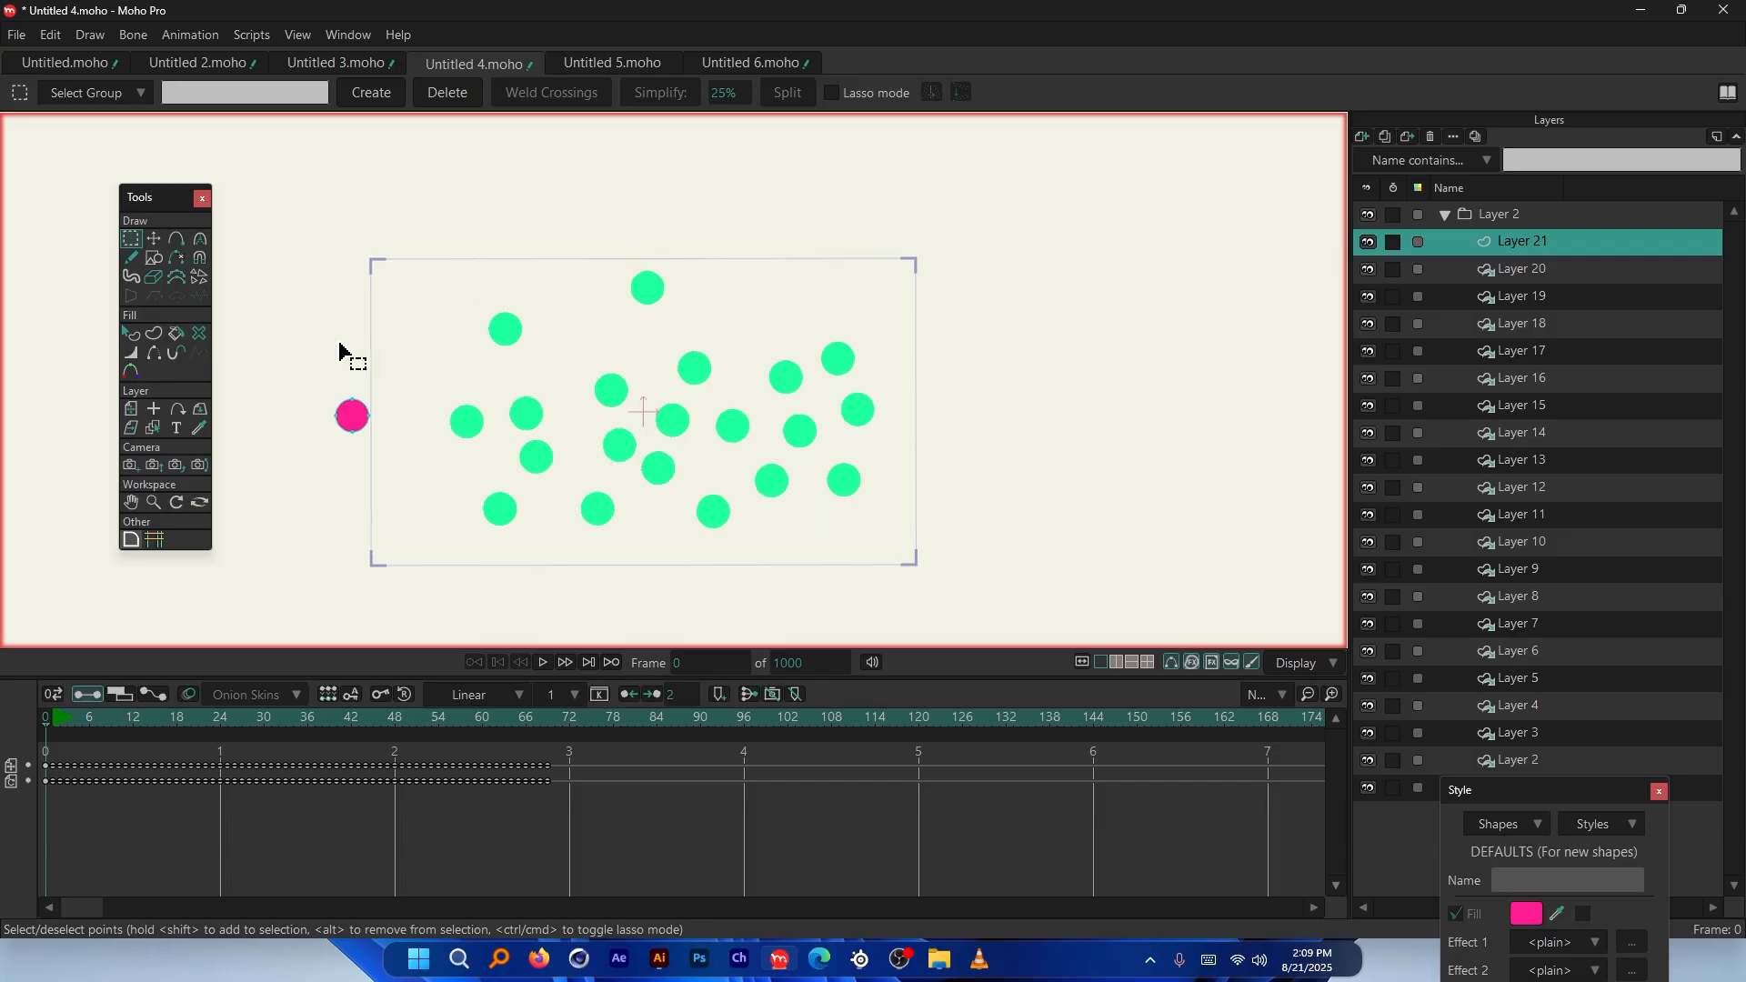
{"action": "double_click", "coordinate": [1537, 239]}
{"action": "left_click", "coordinate": [1306, 172]}
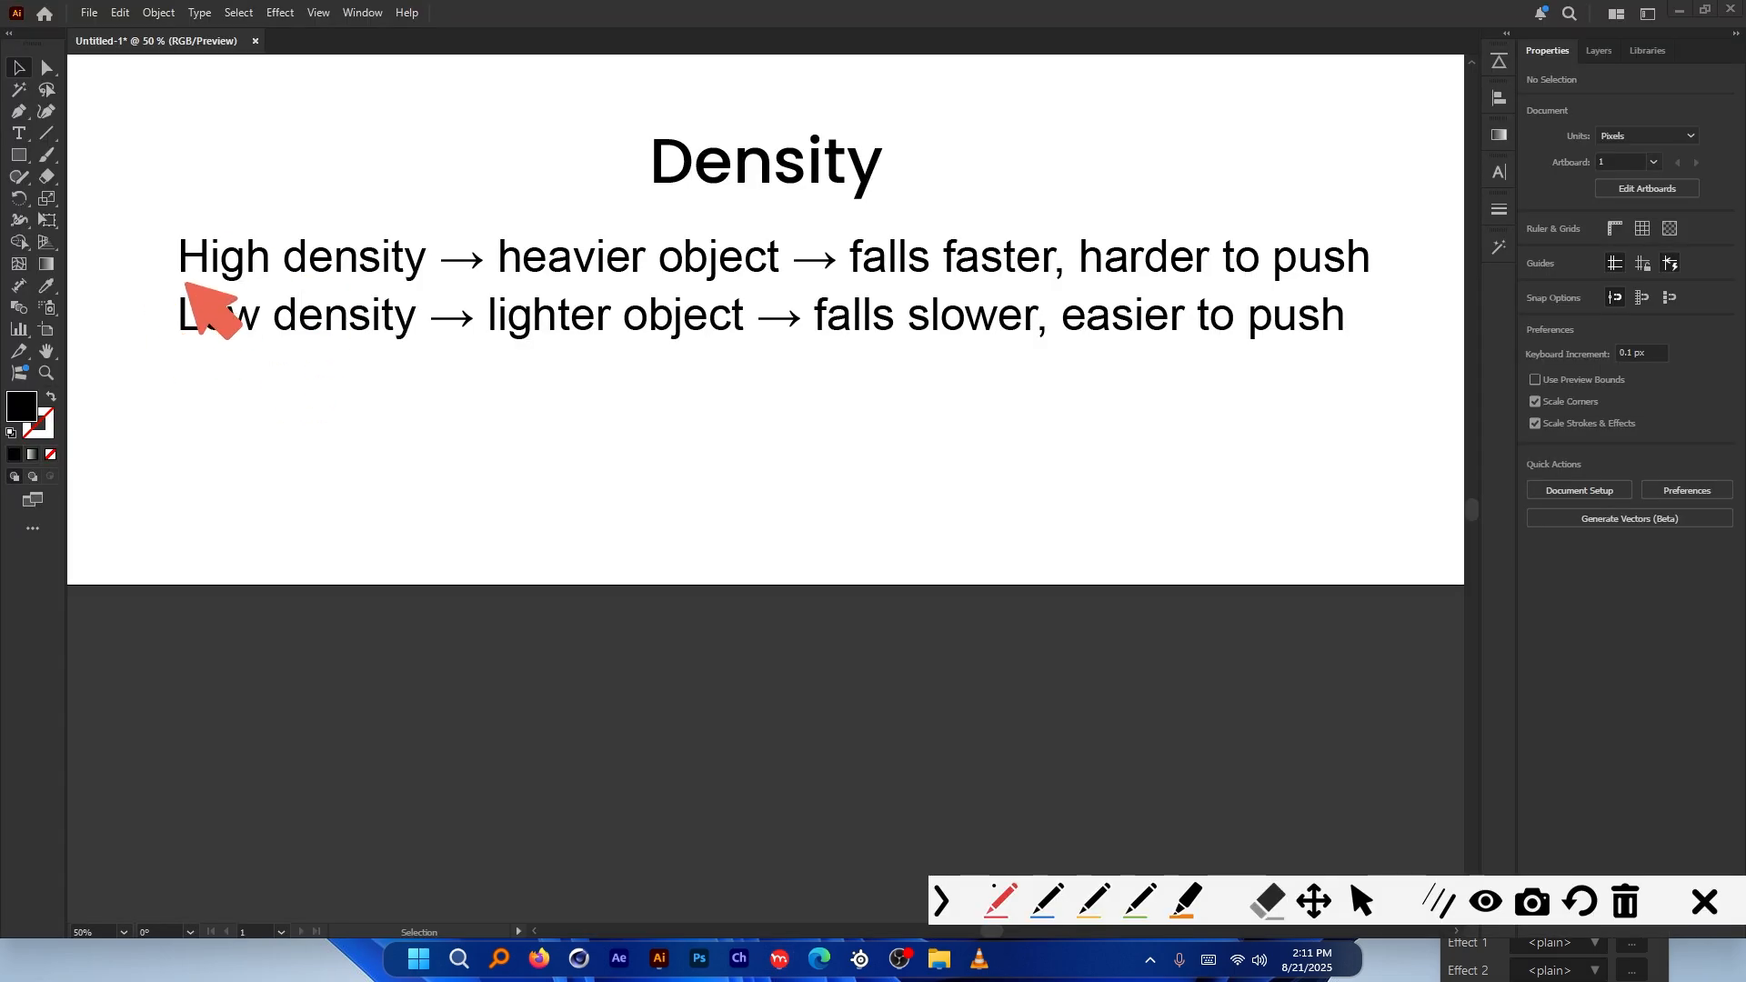
{"action": "left_click_drag", "start_coordinate": [172, 275], "coordinate": [741, 279]}
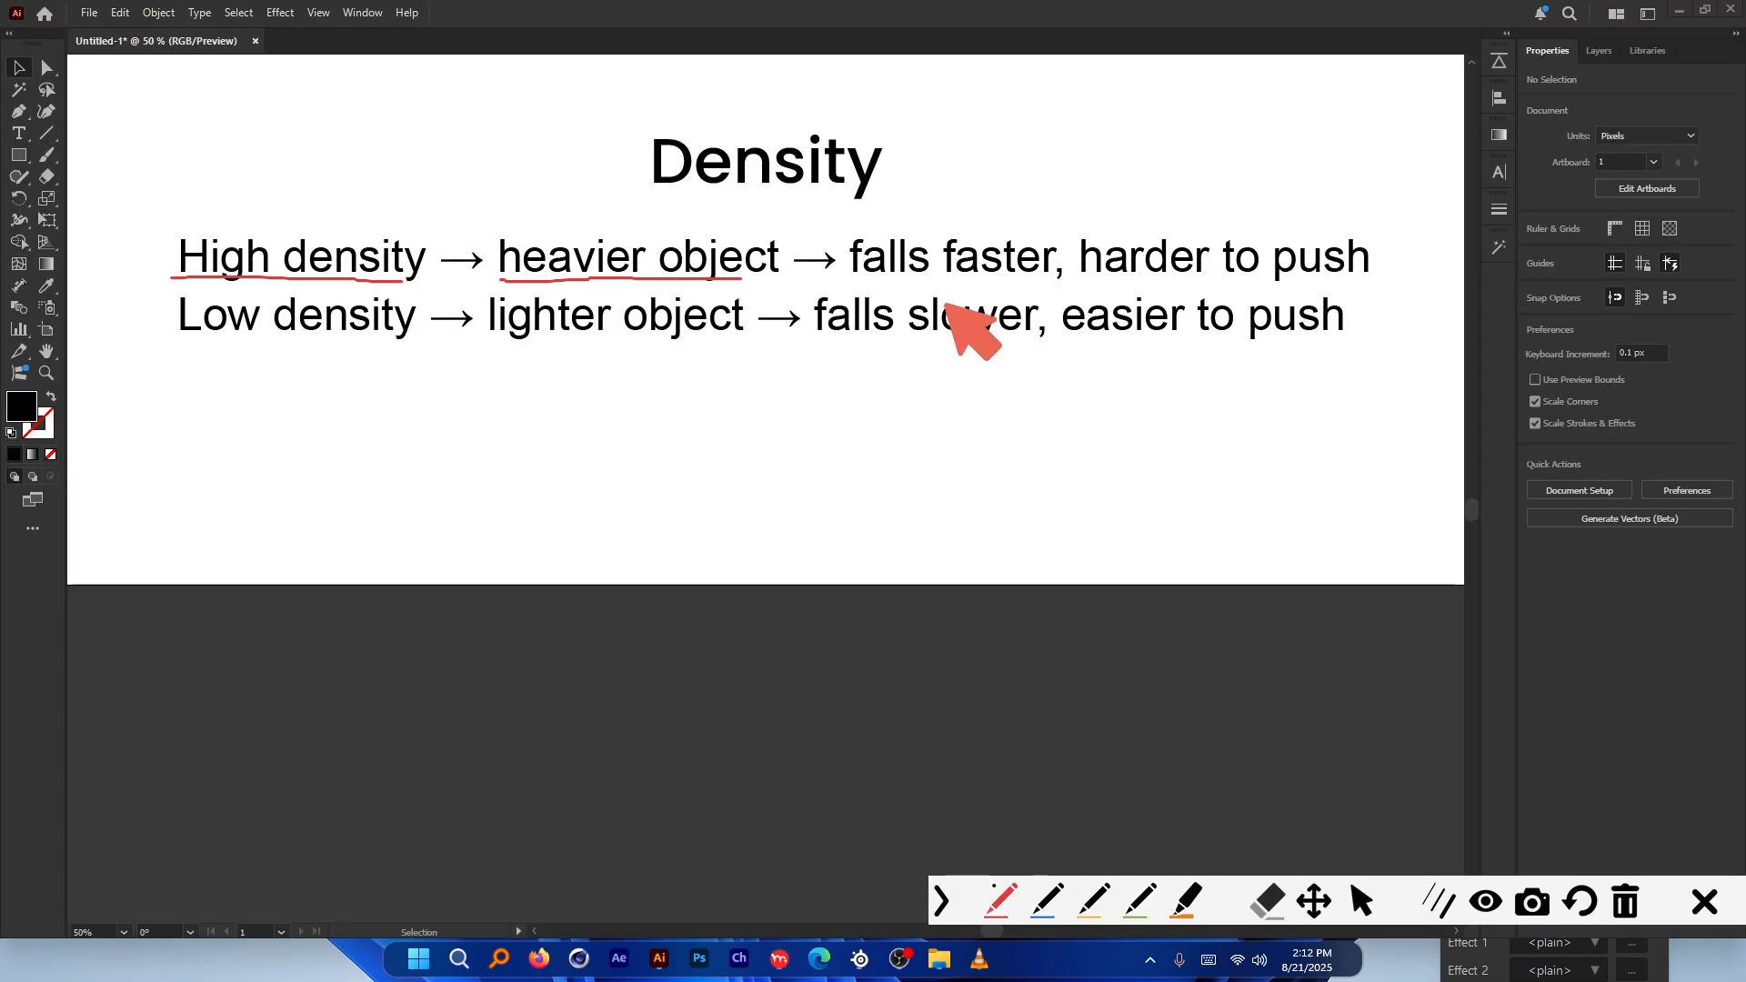
Underline 'falls faster', 'harder to push', 'Low density' and 'lighter object' on the density slide, then clear the markings
{"action": "left_click_drag", "start_coordinate": [848, 275], "coordinate": [1028, 278]}
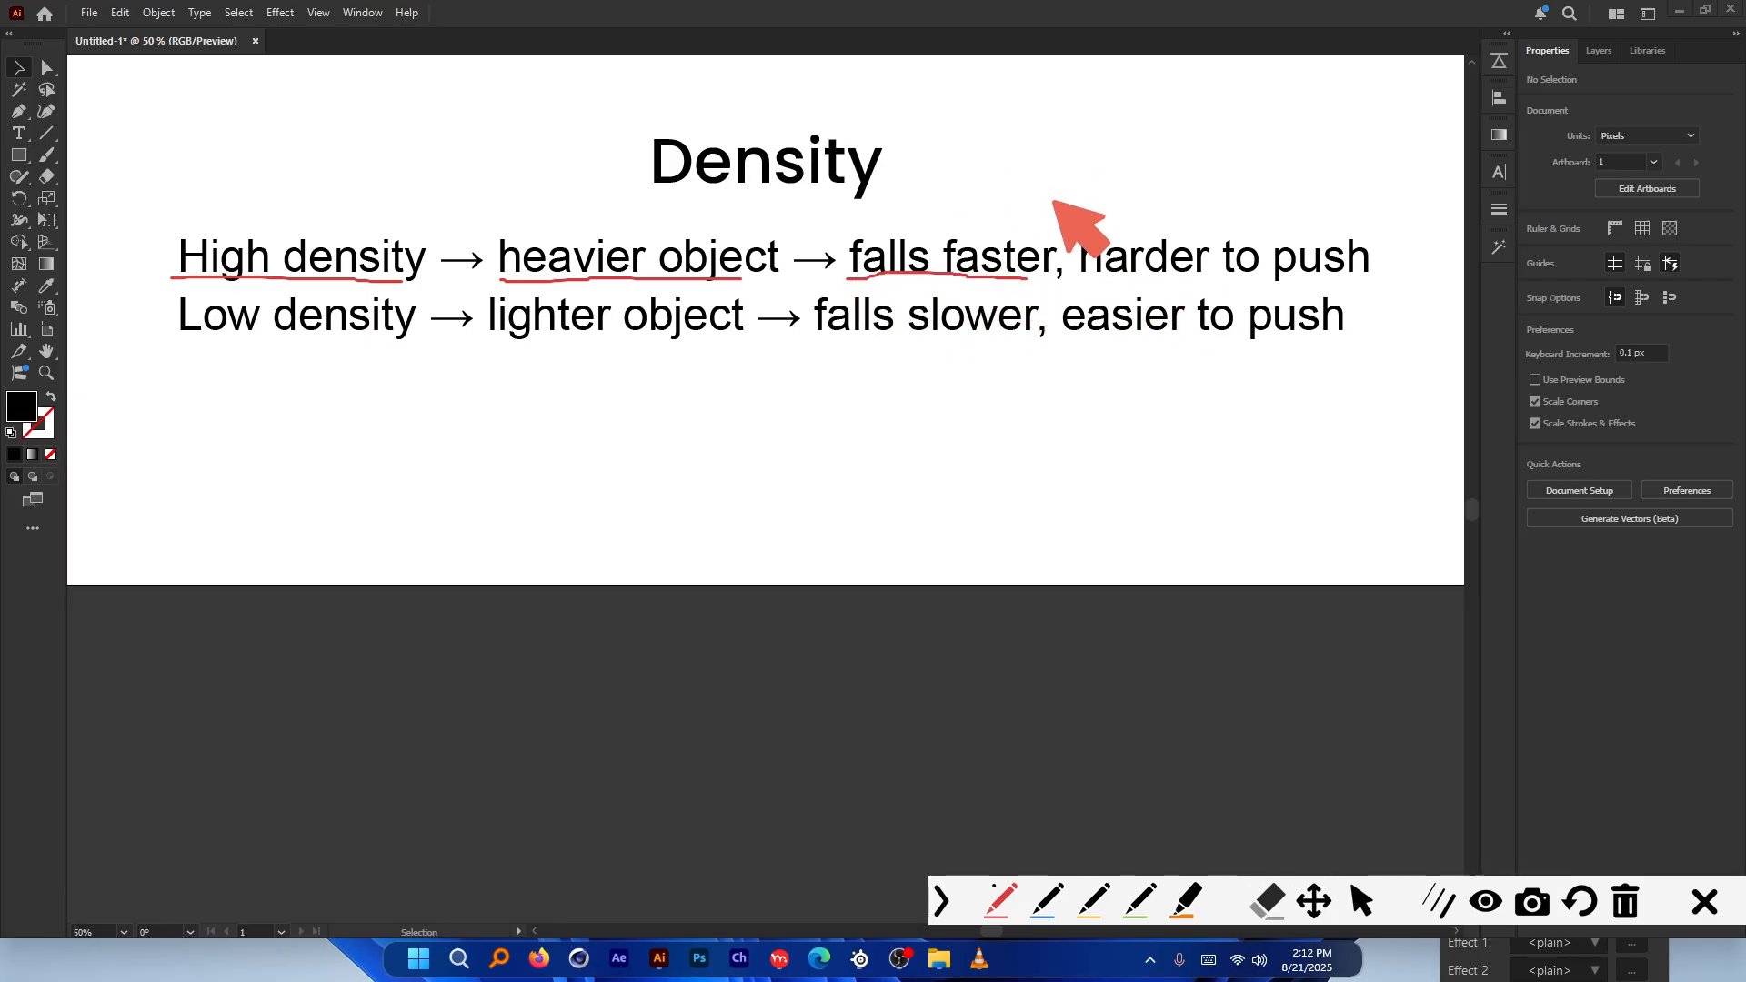
{"action": "mouse_move", "coordinate": [1087, 275]}
{"action": "left_mouse_down"}
{"action": "mouse_move", "coordinate": [1234, 267]}
{"action": "mouse_move", "coordinate": [1358, 292]}
{"action": "left_mouse_up"}
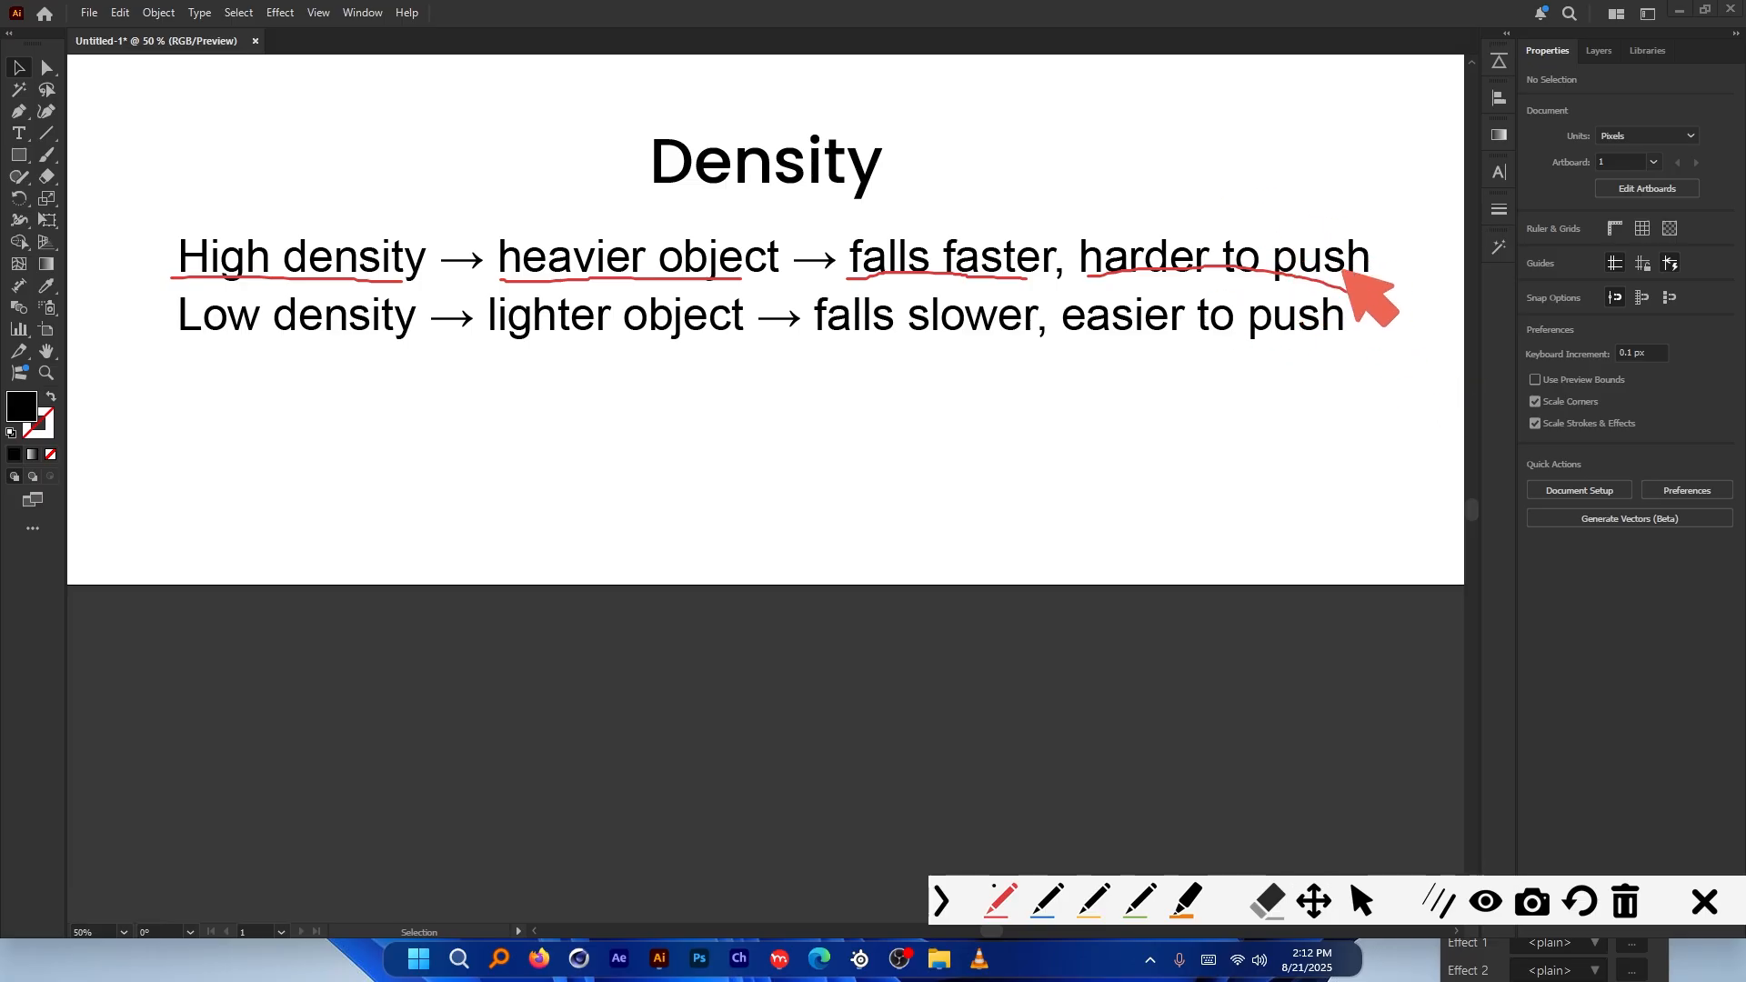
{"action": "left_click_drag", "start_coordinate": [163, 347], "coordinate": [373, 351]}
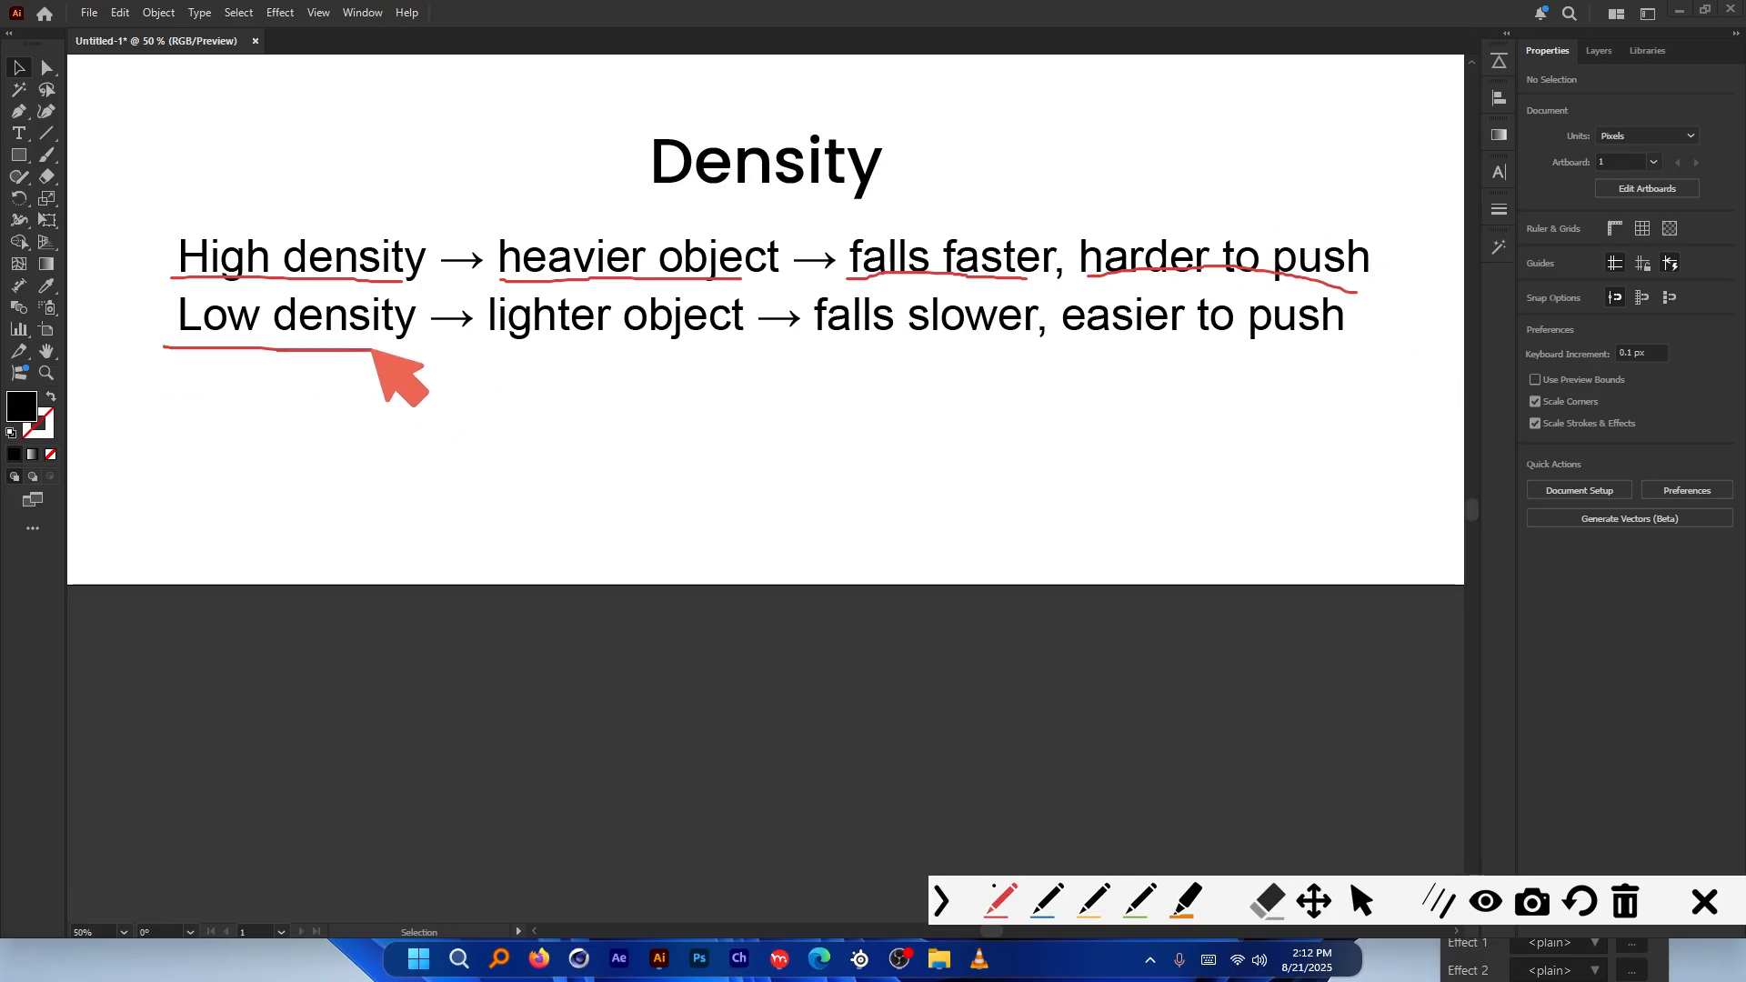
{"action": "mouse_move", "coordinate": [511, 346]}
{"action": "left_mouse_down"}
{"action": "mouse_move", "coordinate": [1011, 358]}
{"action": "mouse_move", "coordinate": [1325, 333]}
{"action": "left_mouse_up"}
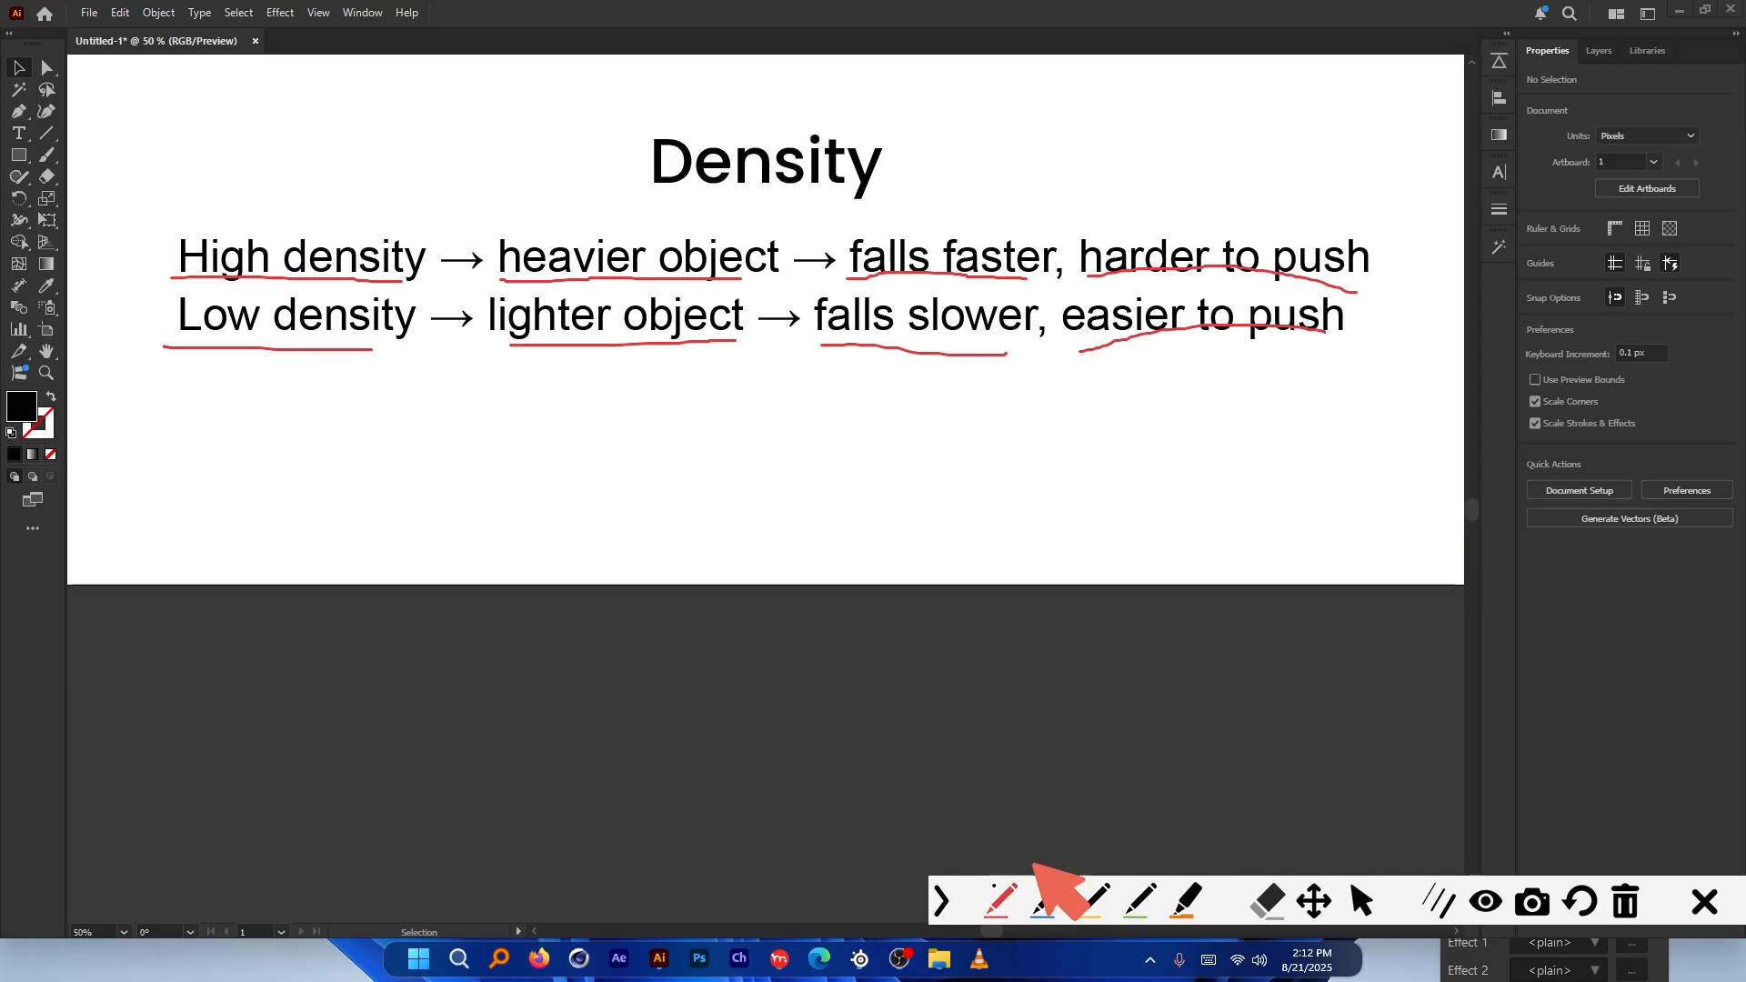
{"action": "left_click", "coordinate": [1704, 901]}
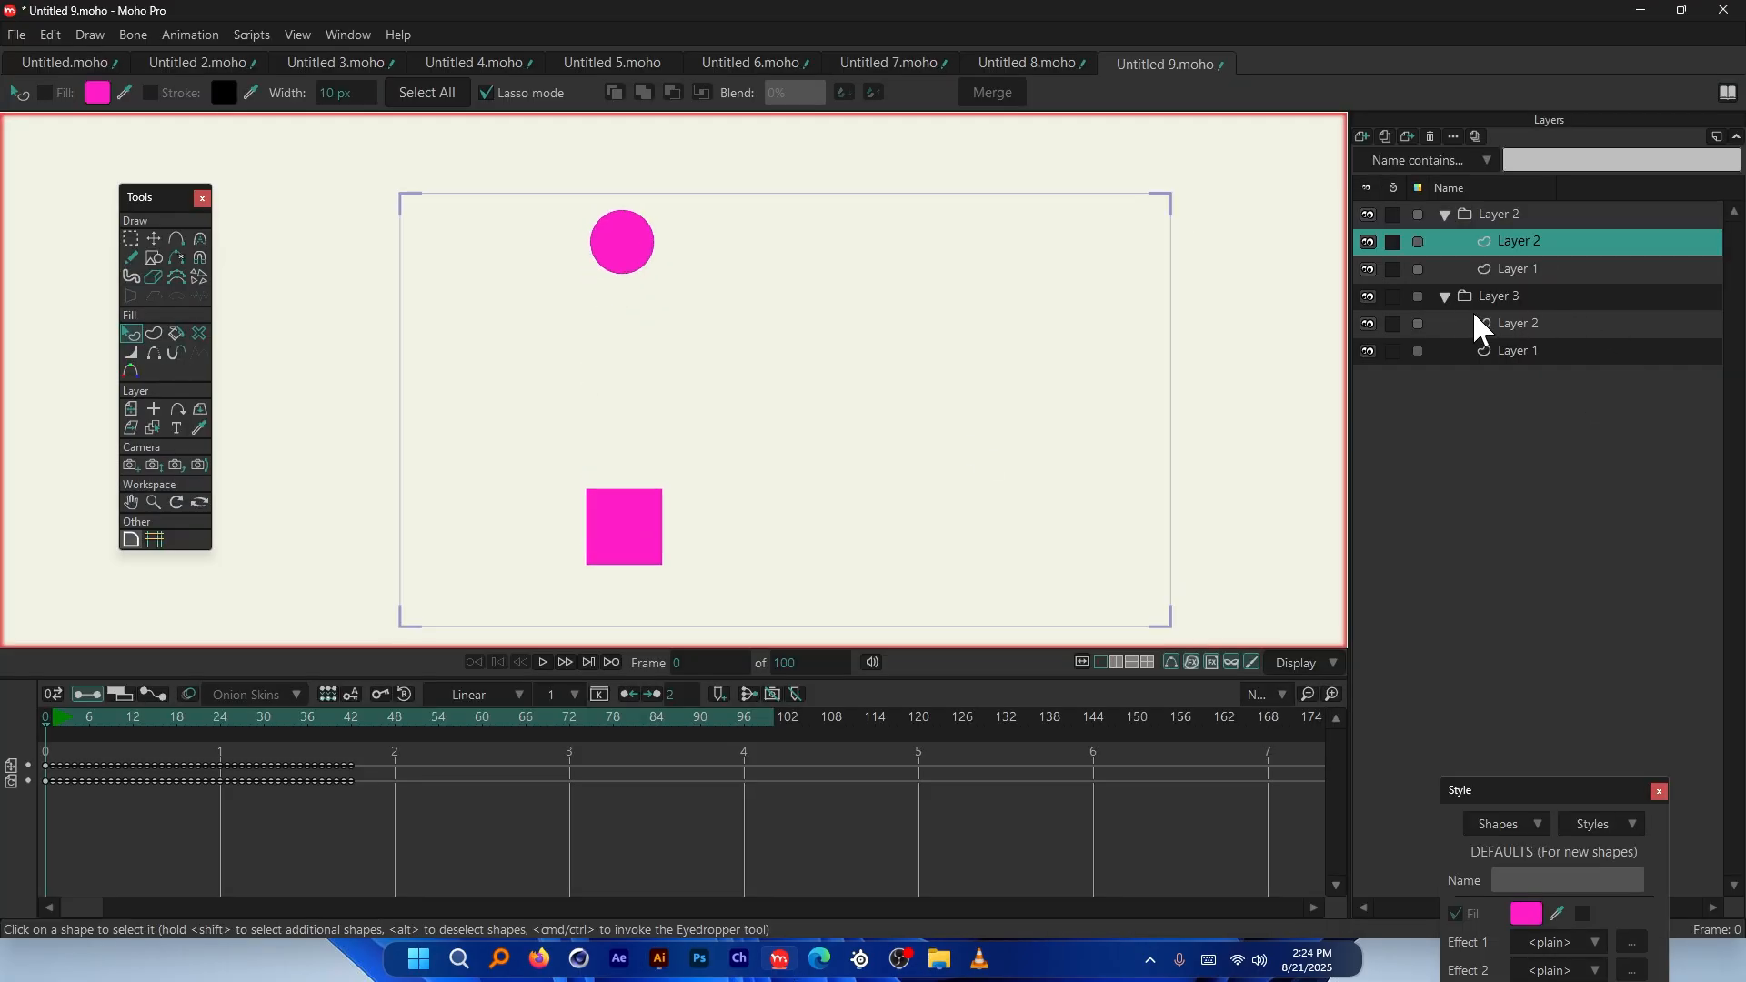
Collapse the Layer 3 and Layer 2 groups, toggle Layer 2's visibility to check the shapes, then re-expand both
{"action": "left_click", "coordinate": [1446, 296]}
{"action": "left_click", "coordinate": [1445, 214]}
{"action": "left_click", "coordinate": [1368, 215]}
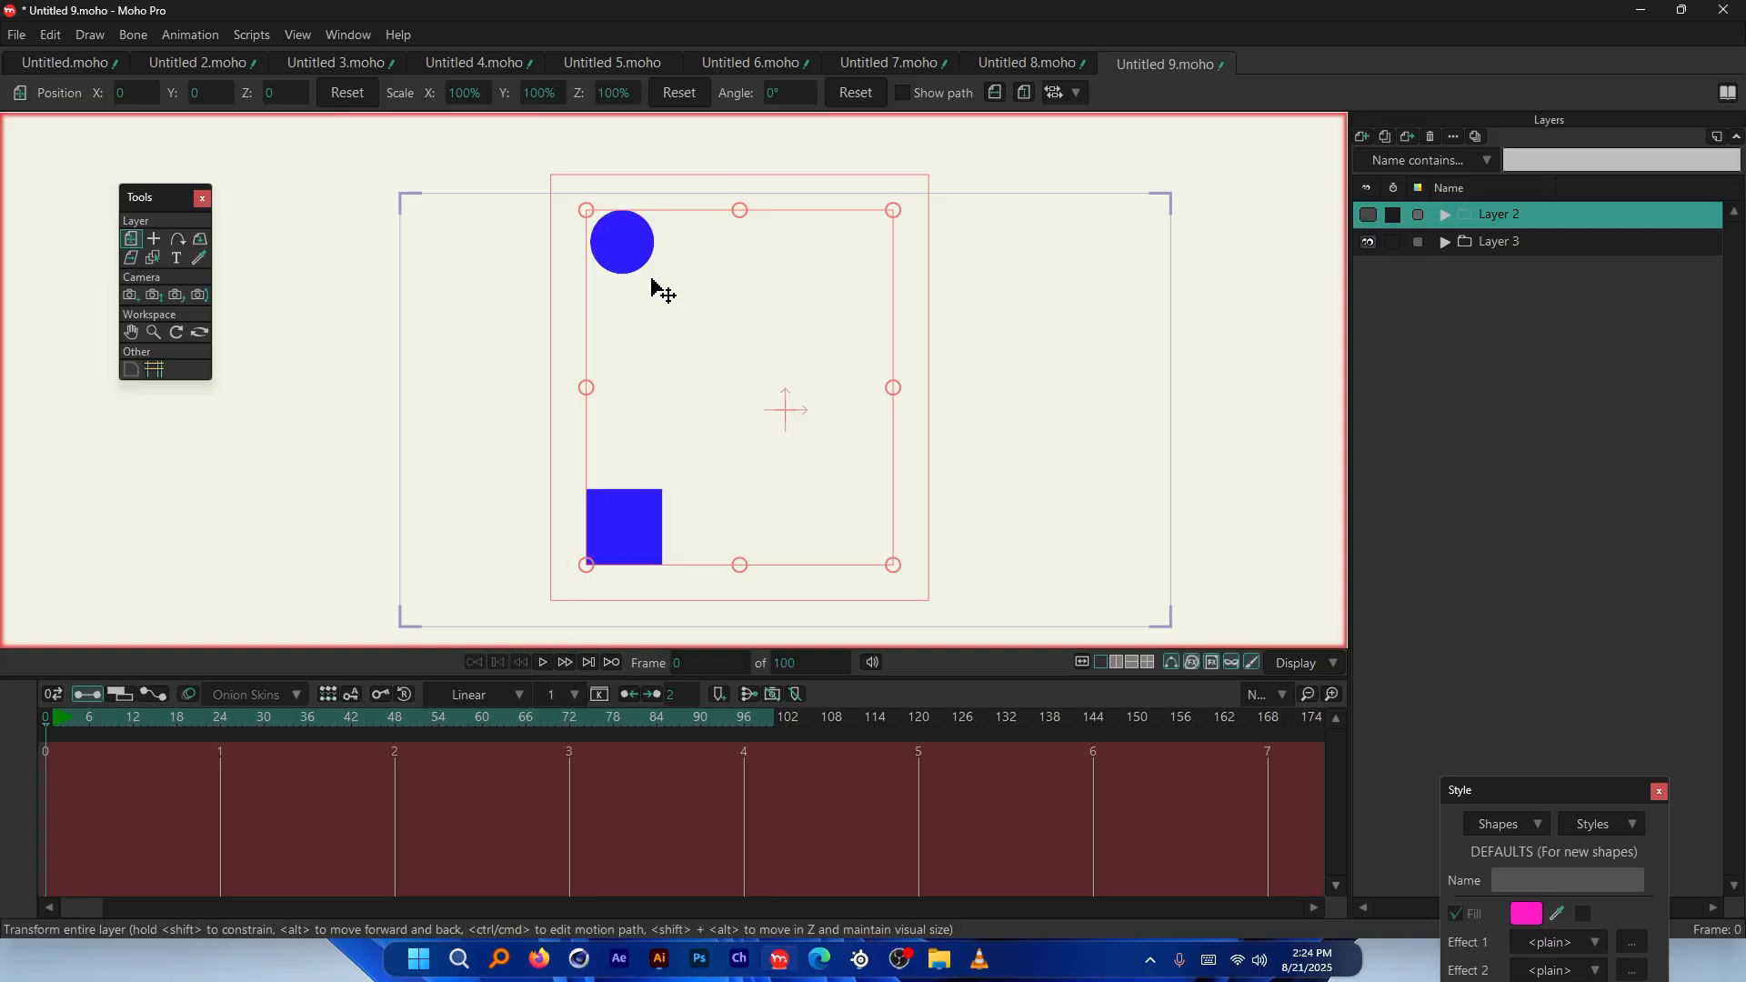
{"action": "left_click", "coordinate": [1368, 216]}
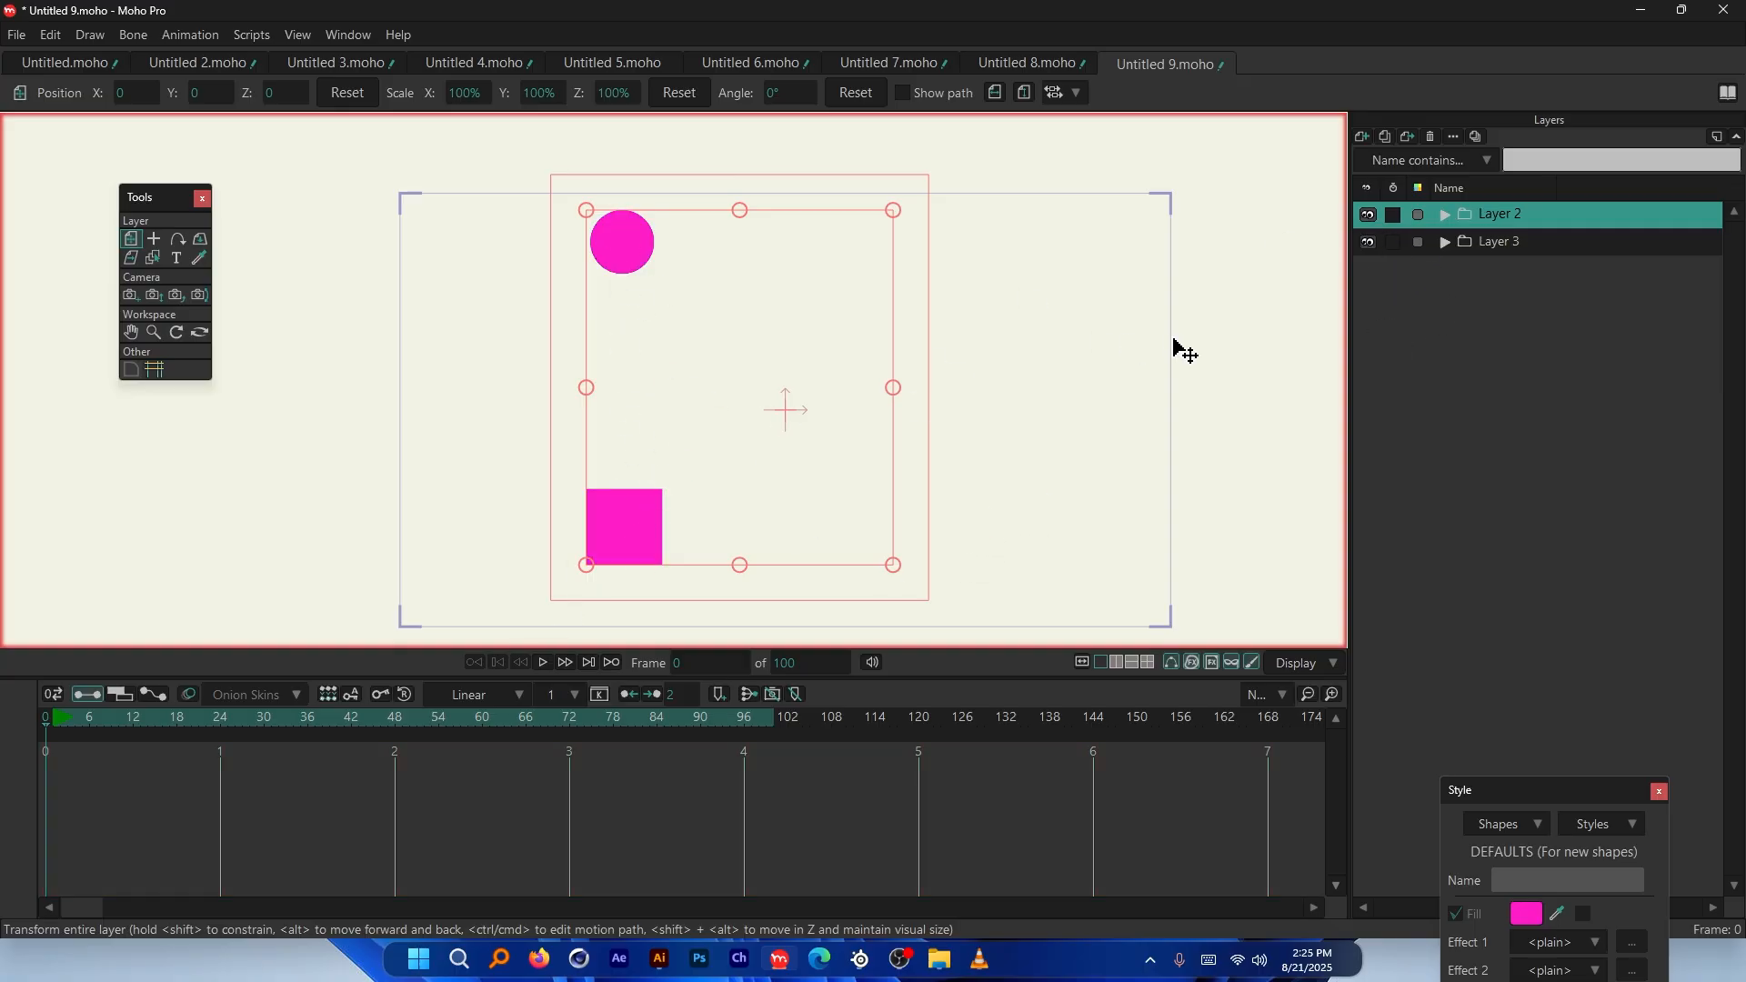
{"action": "left_click", "coordinate": [1368, 214]}
{"action": "left_click", "coordinate": [1367, 214]}
{"action": "left_click", "coordinate": [1445, 242]}
{"action": "left_click", "coordinate": [1445, 215]}
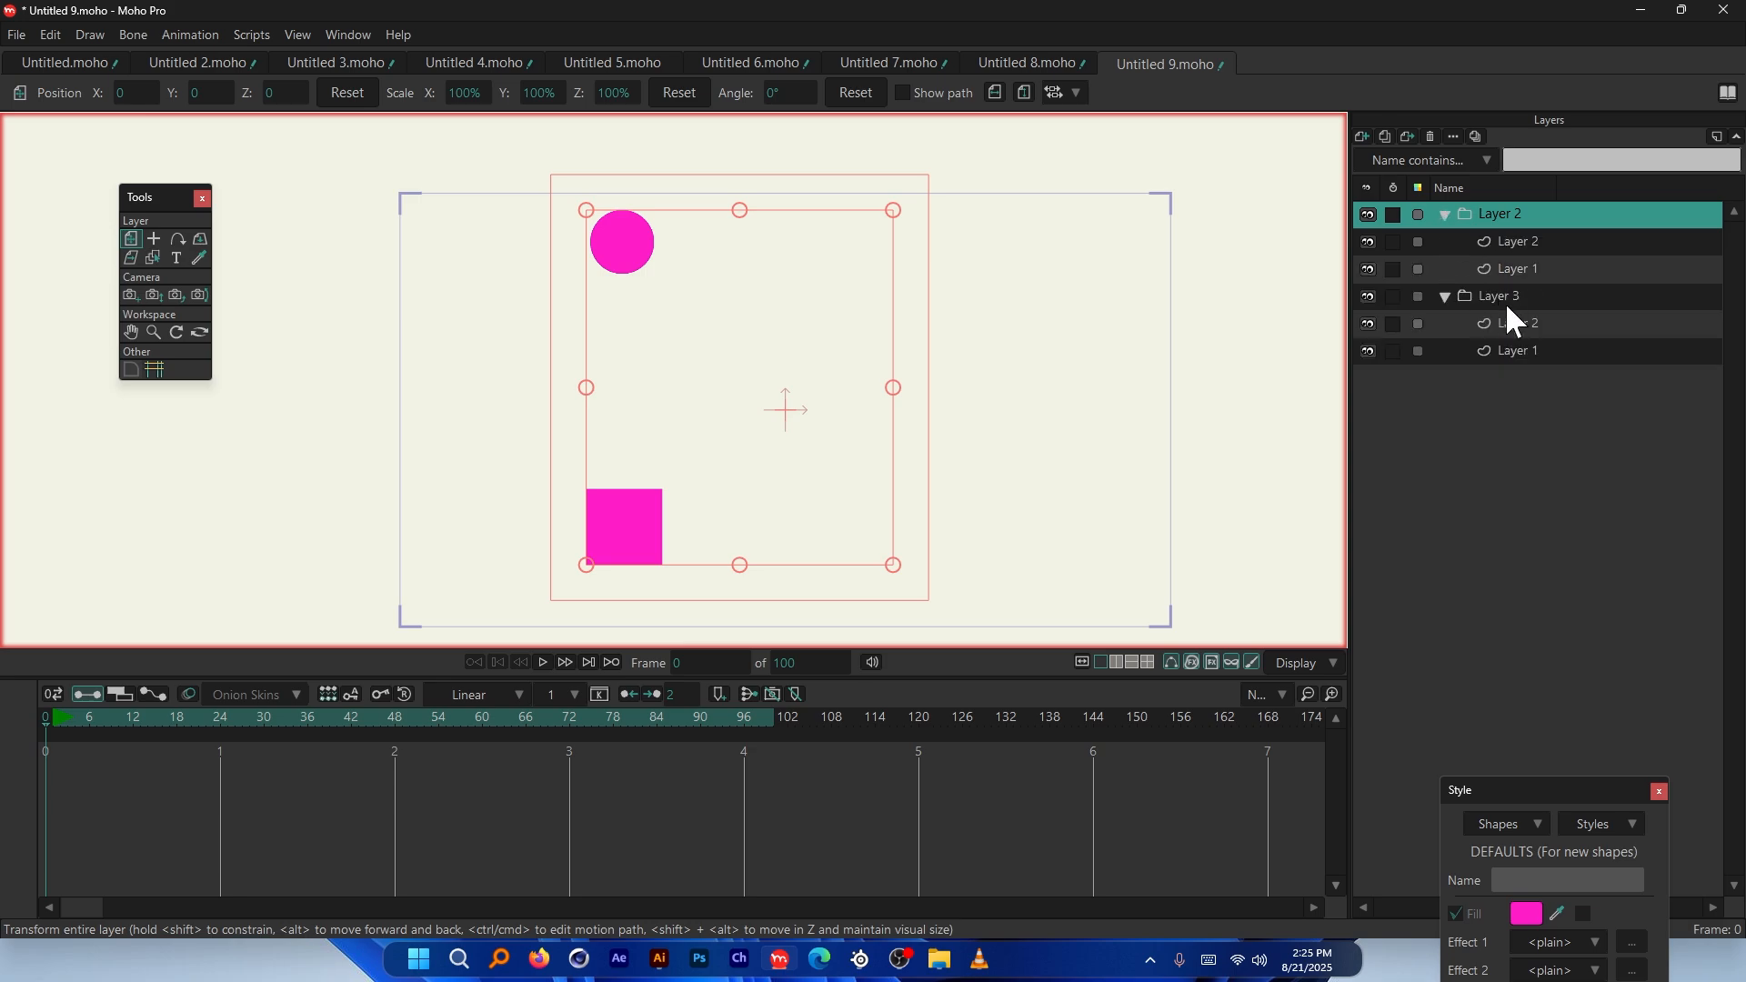
Raise the physics density of Layer 2 in the Layer 2 group from 1 to 20
{"action": "left_click", "coordinate": [1524, 324]}
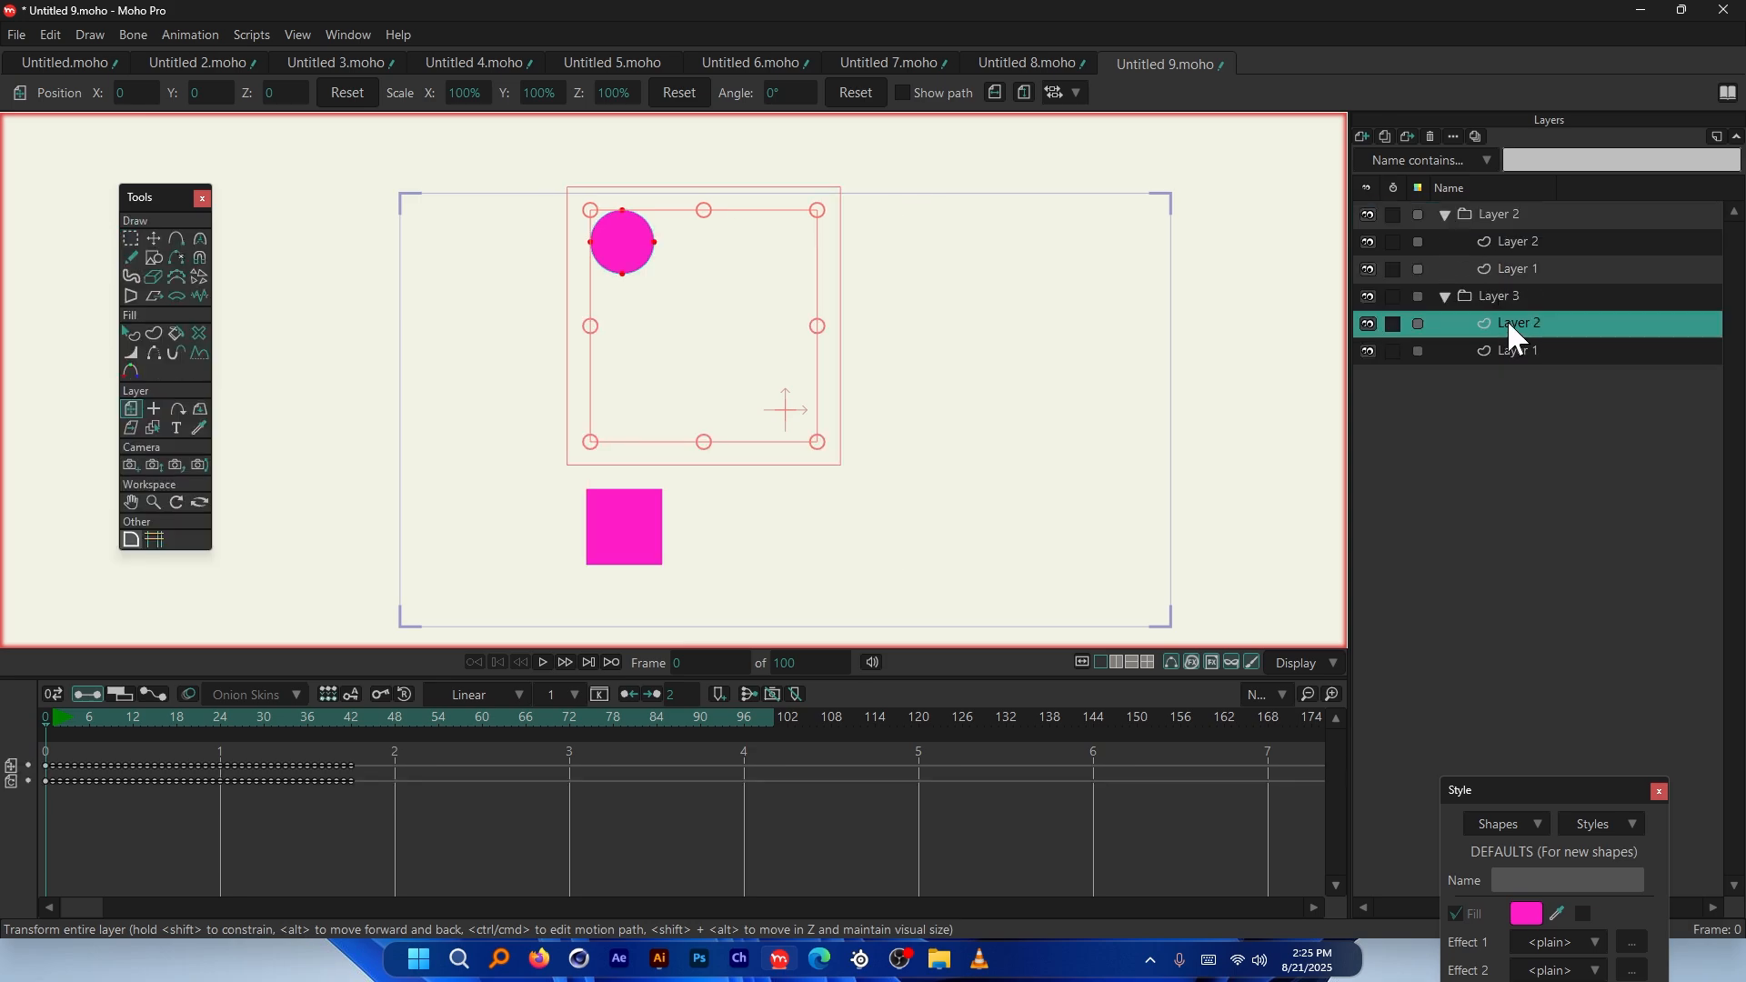
{"action": "double_click", "coordinate": [1533, 324]}
{"action": "left_click", "coordinate": [1099, 206]}
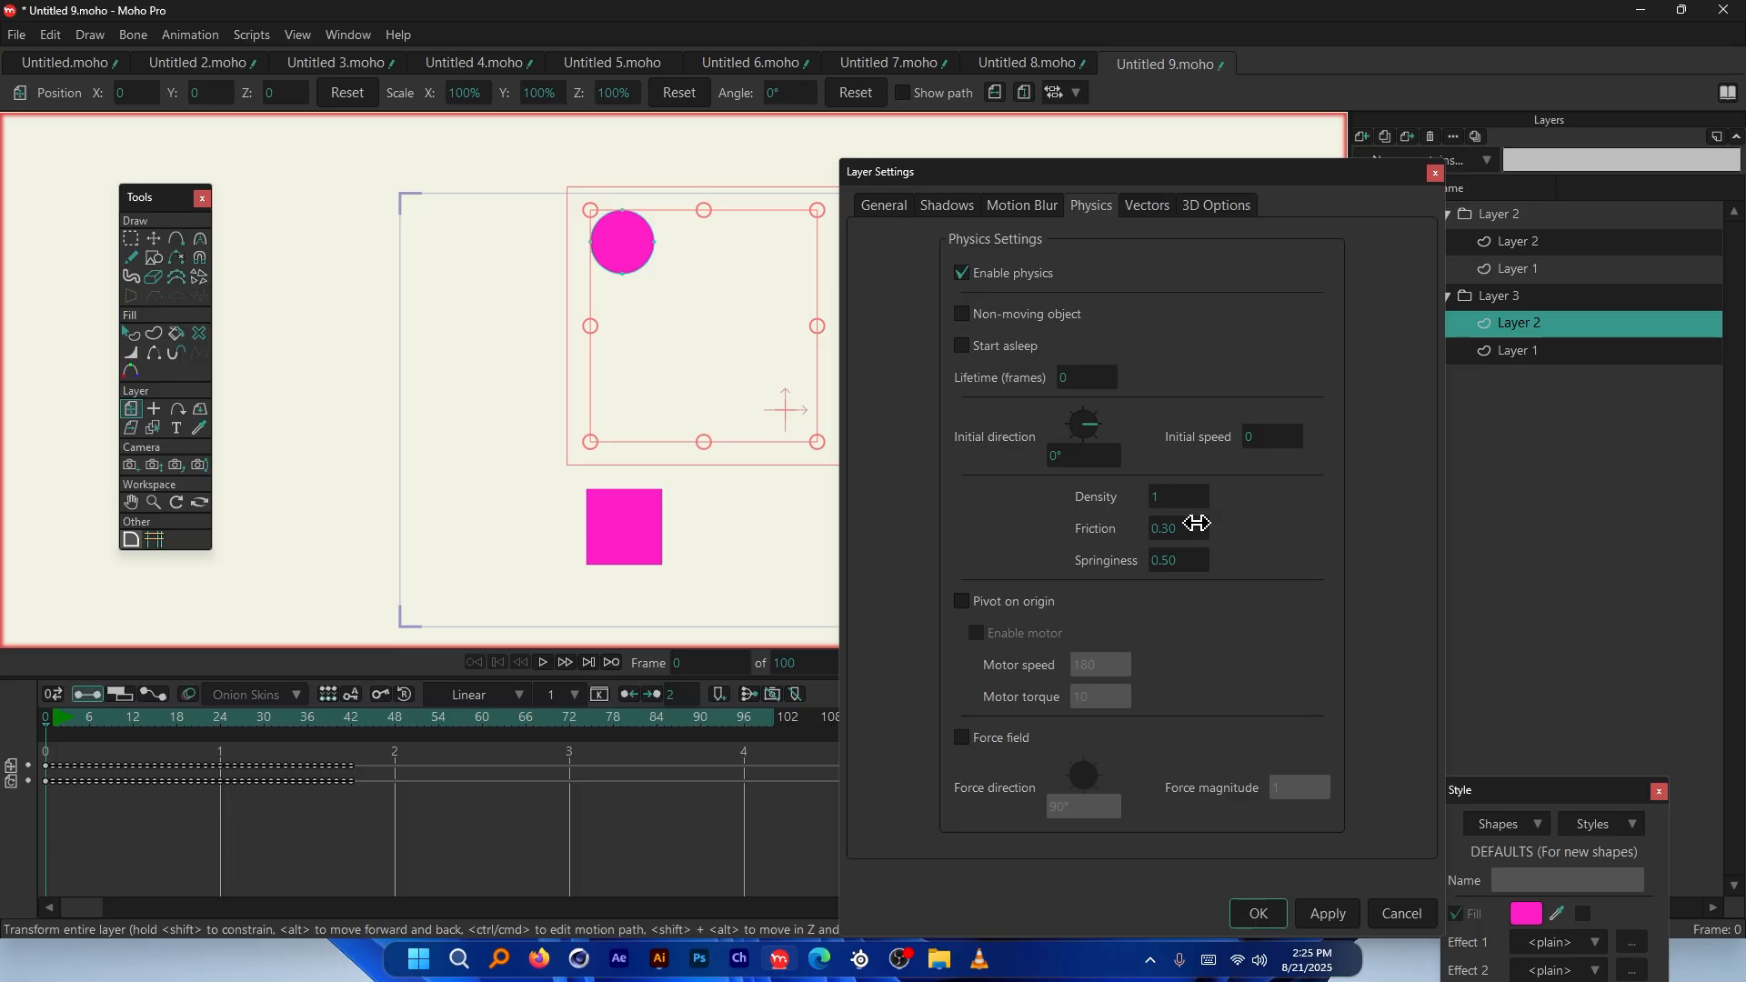
{"action": "left_click", "coordinate": [1524, 241]}
{"action": "left_click_drag", "start_coordinate": [1178, 492], "coordinate": [1191, 501]}
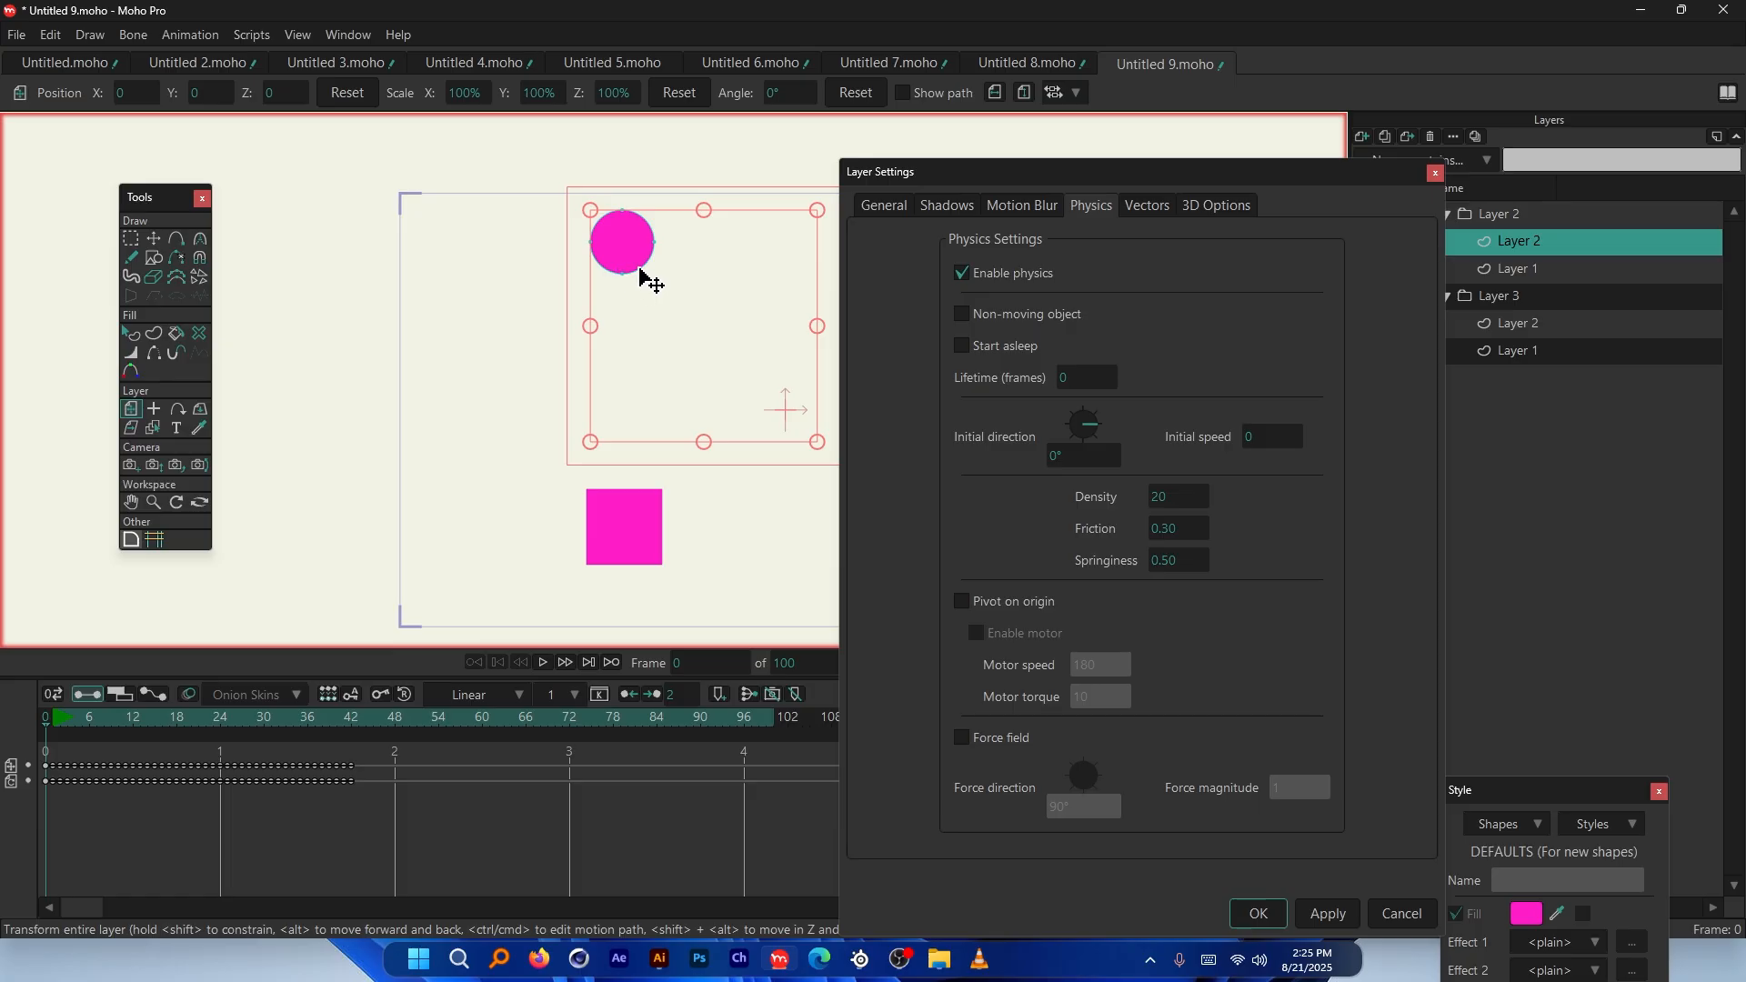
{"action": "left_click", "coordinate": [1333, 916]}
{"action": "left_click", "coordinate": [1256, 914]}
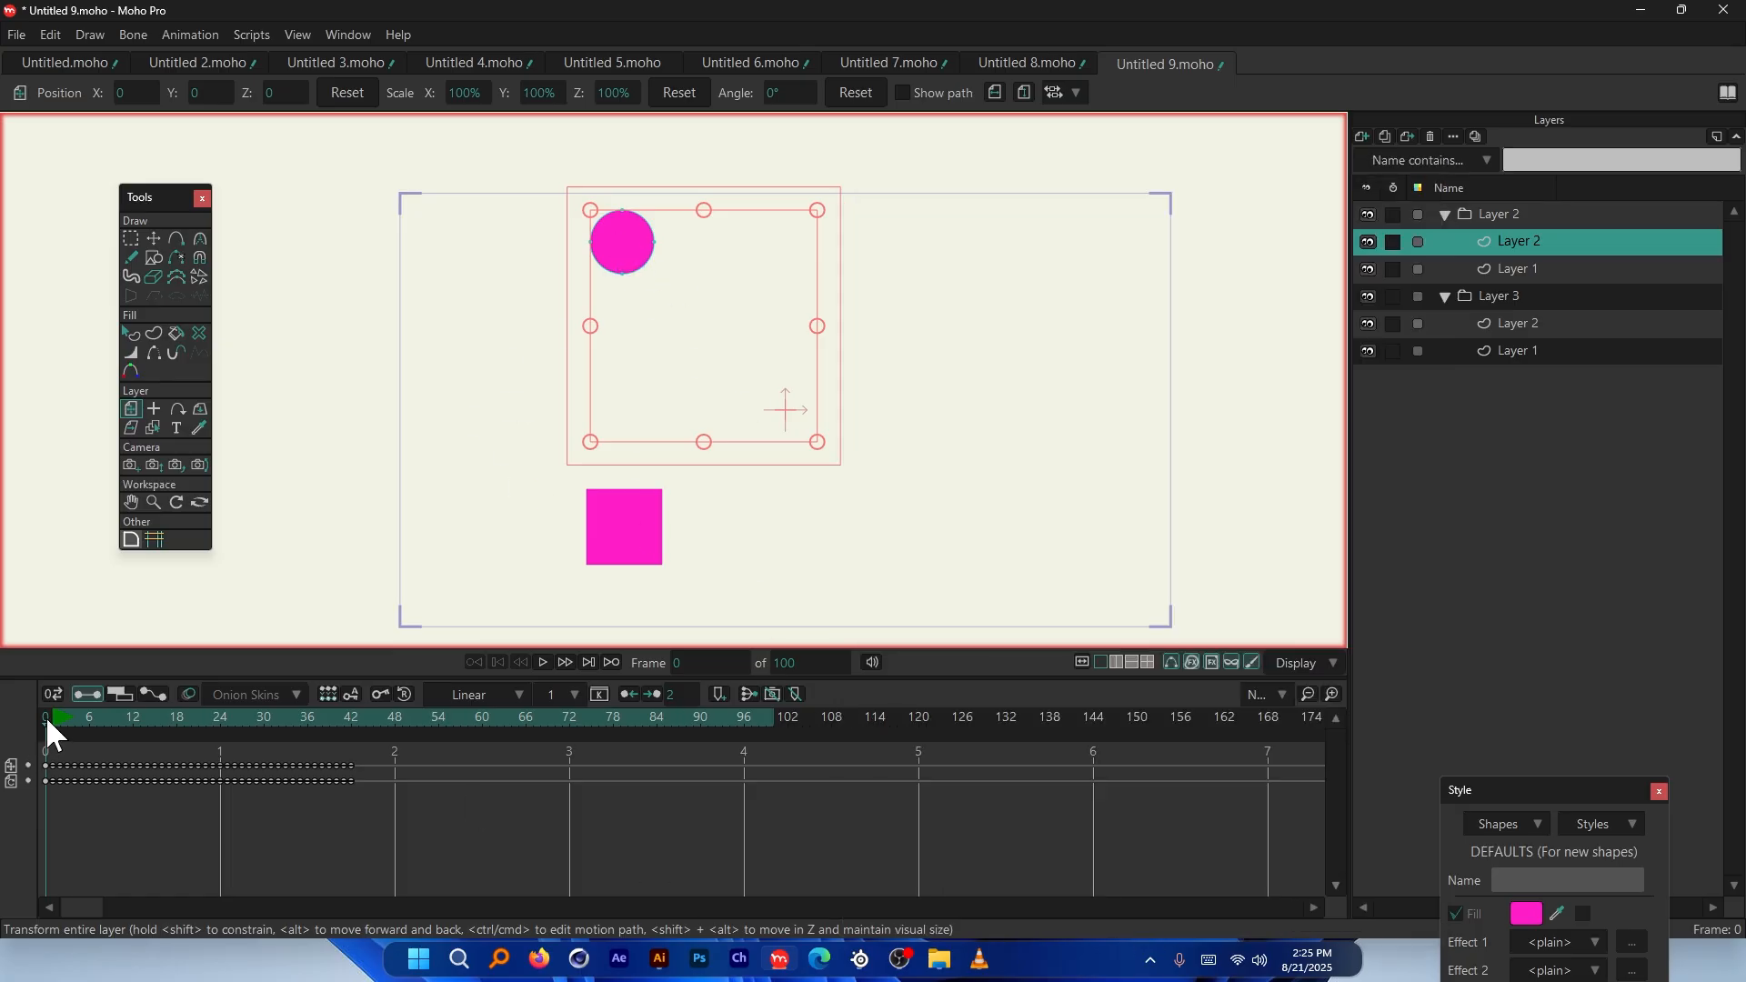
Scrub the animation to frame 8 to watch the denser ball fall
{"action": "left_click_drag", "start_coordinate": [45, 717], "coordinate": [112, 699]}
{"action": "scroll", "coordinate": [546, 550], "scroll_direction": "up", "scroll_amount": 4}
{"action": "scroll", "coordinate": [582, 532], "scroll_direction": "down", "scroll_amount": 5}
{"action": "scroll", "coordinate": [589, 417], "scroll_direction": "up", "scroll_amount": 1}
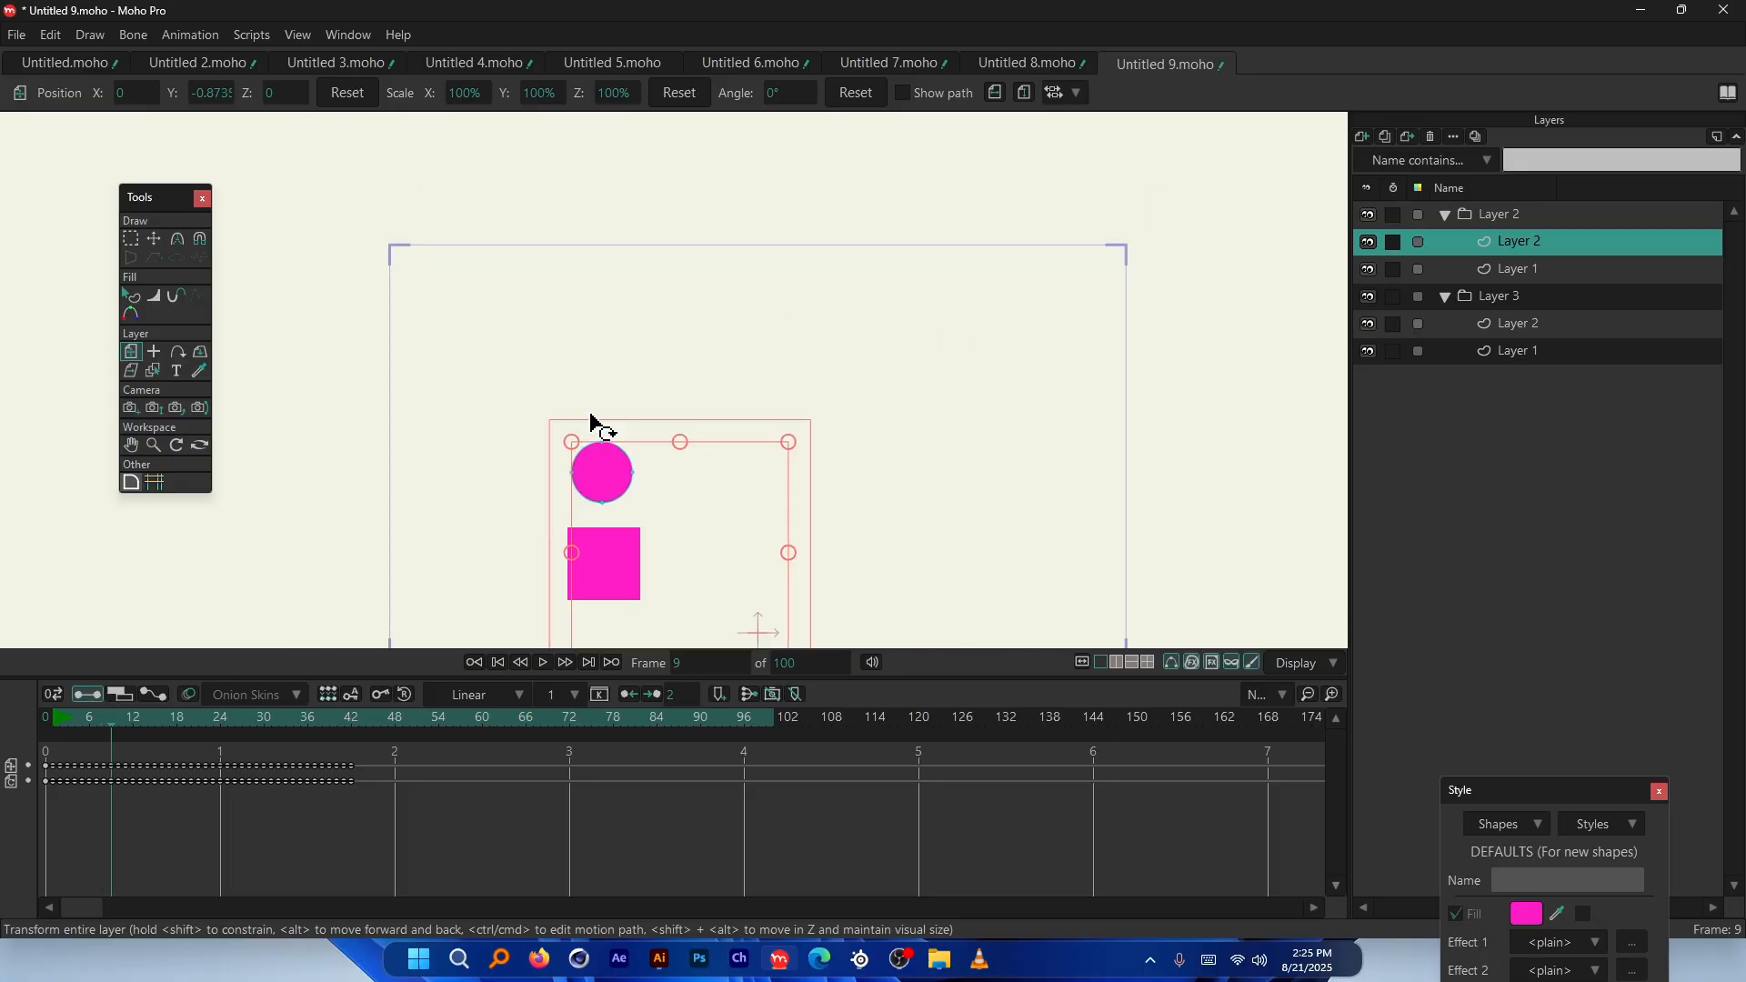
{"action": "scroll", "coordinate": [591, 422], "scroll_direction": "up", "scroll_amount": 1}
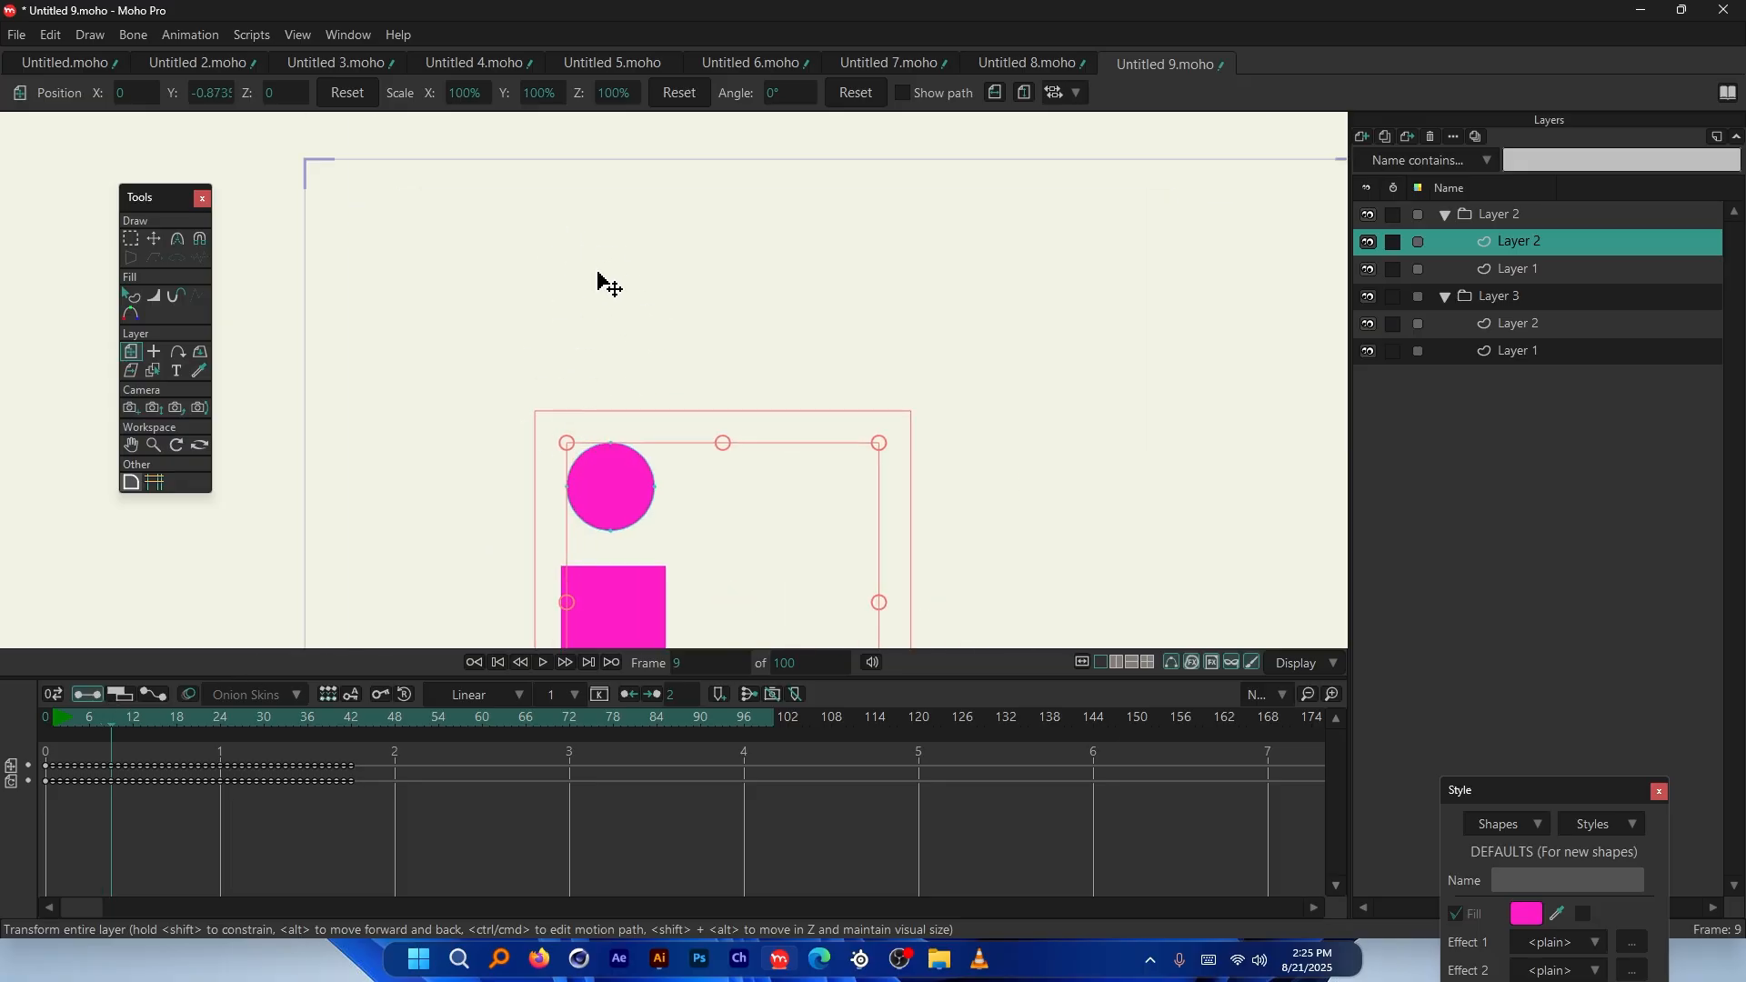
Glance at Untitled 8, return to Untitled 9, and step the fall to frame 10
{"action": "left_click", "coordinate": [1033, 63]}
{"action": "left_click", "coordinate": [1151, 62]}
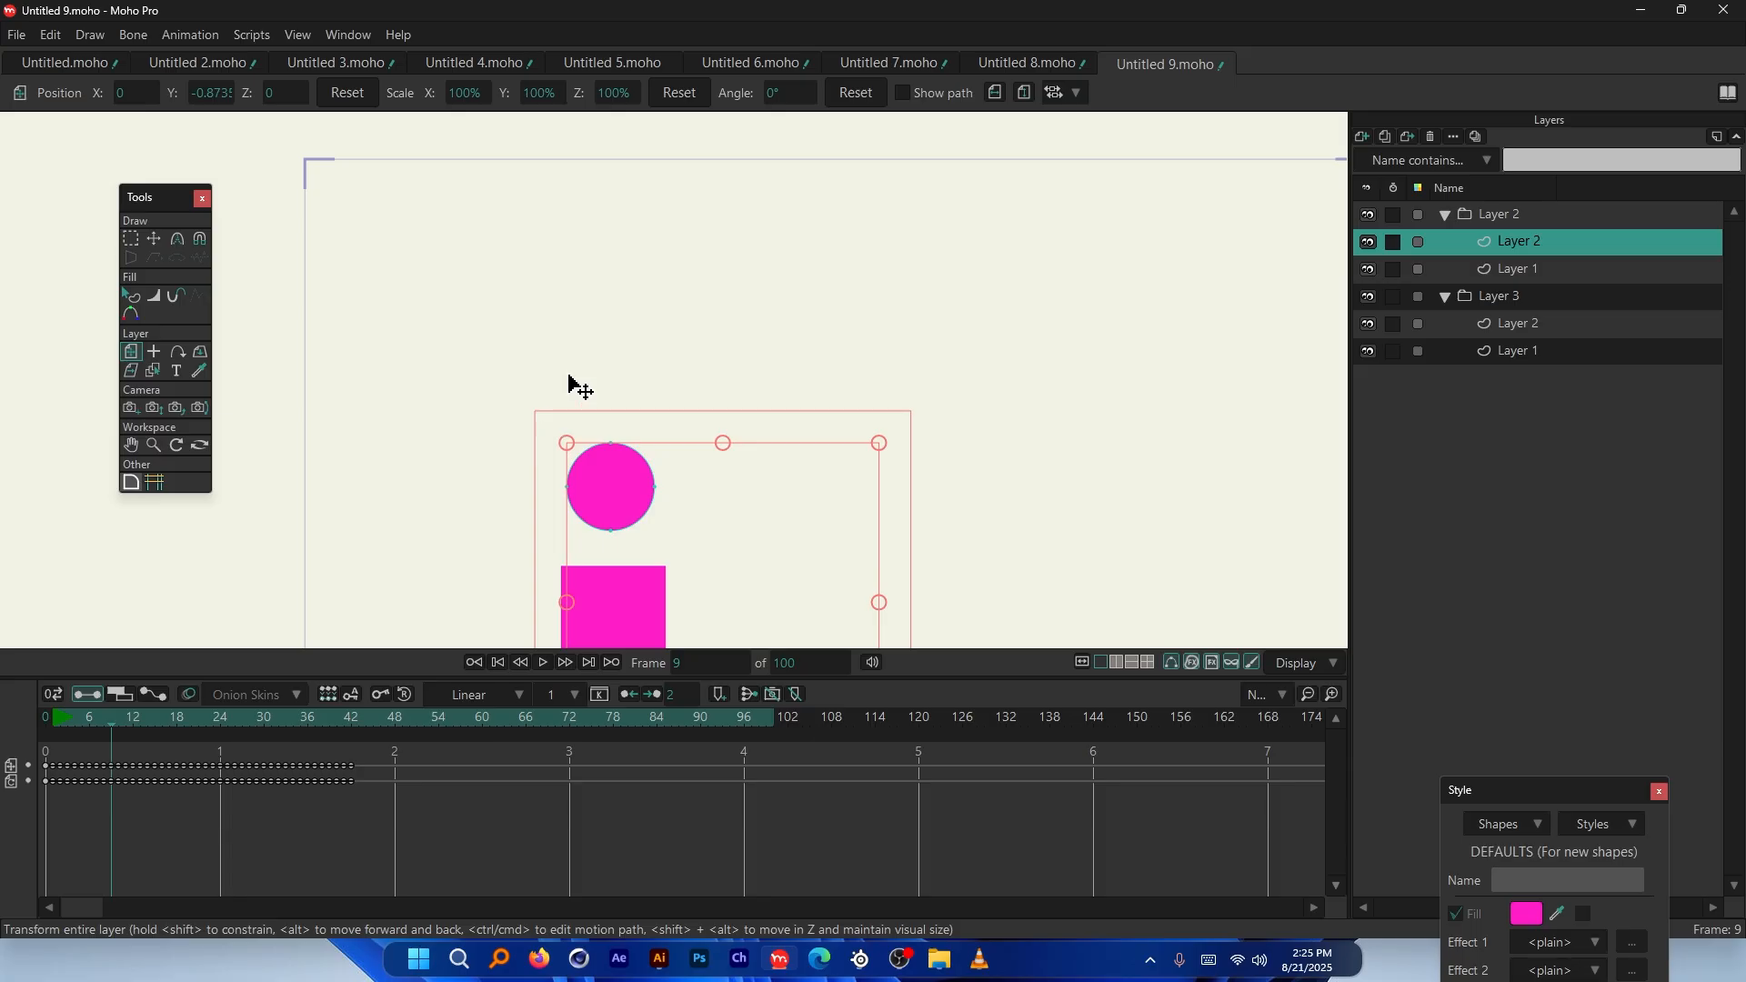
{"action": "scroll", "coordinate": [573, 381], "scroll_direction": "down", "scroll_amount": 1}
{"action": "scroll", "coordinate": [502, 447], "scroll_direction": "up", "scroll_amount": 1}
{"action": "scroll", "coordinate": [577, 569], "scroll_direction": "down", "scroll_amount": 1}
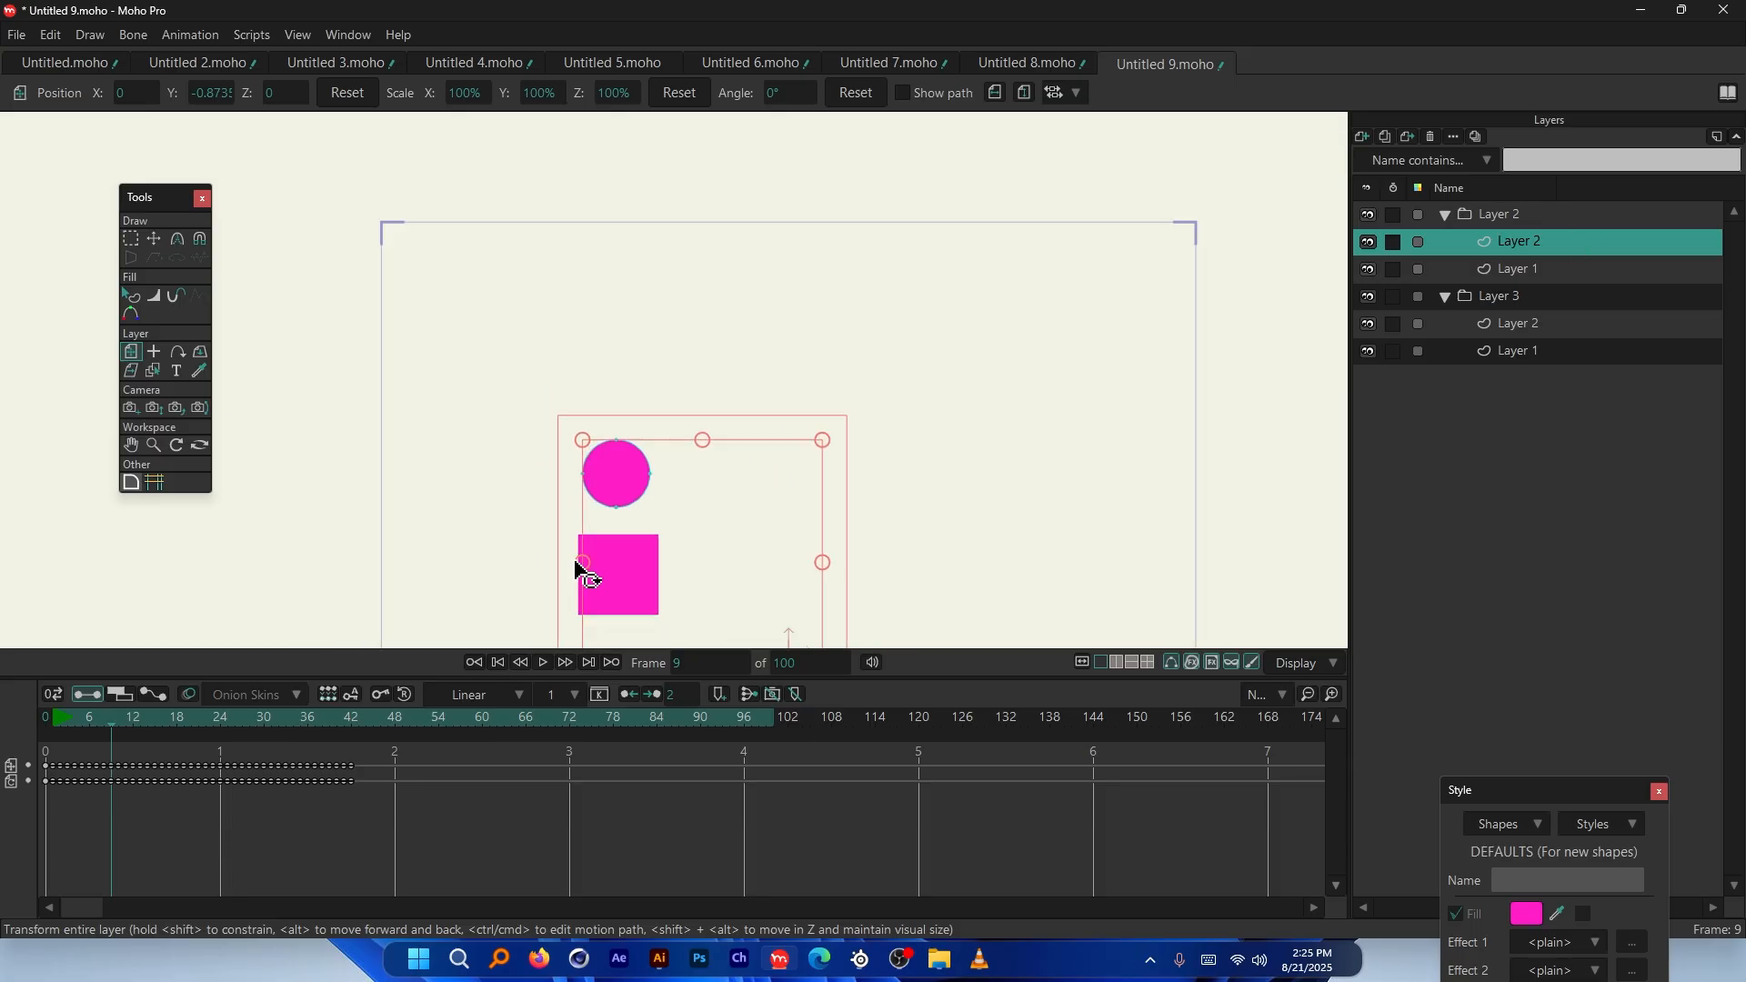
{"action": "scroll", "coordinate": [632, 596], "scroll_direction": "up", "scroll_amount": 3}
{"action": "scroll", "coordinate": [636, 173], "scroll_direction": "down", "scroll_amount": 1}
{"action": "scroll", "coordinate": [637, 173], "scroll_direction": "up", "scroll_amount": 2}
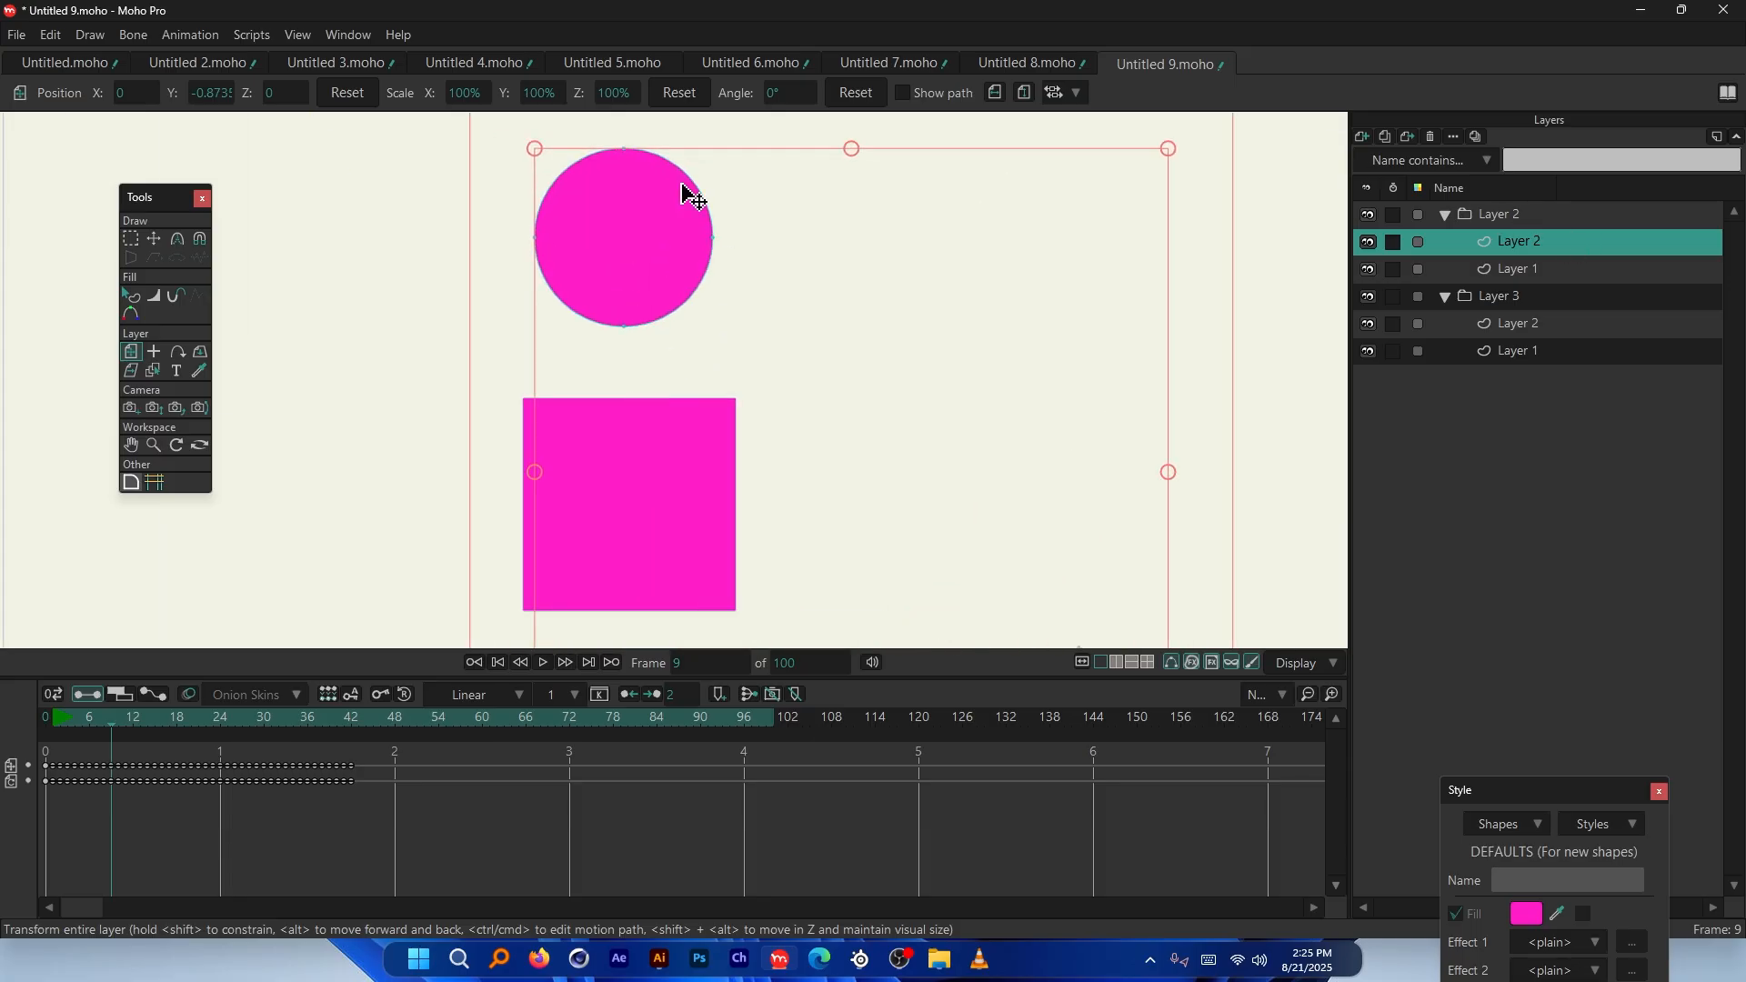
{"action": "left_click_drag", "start_coordinate": [175, 717], "coordinate": [116, 727]}
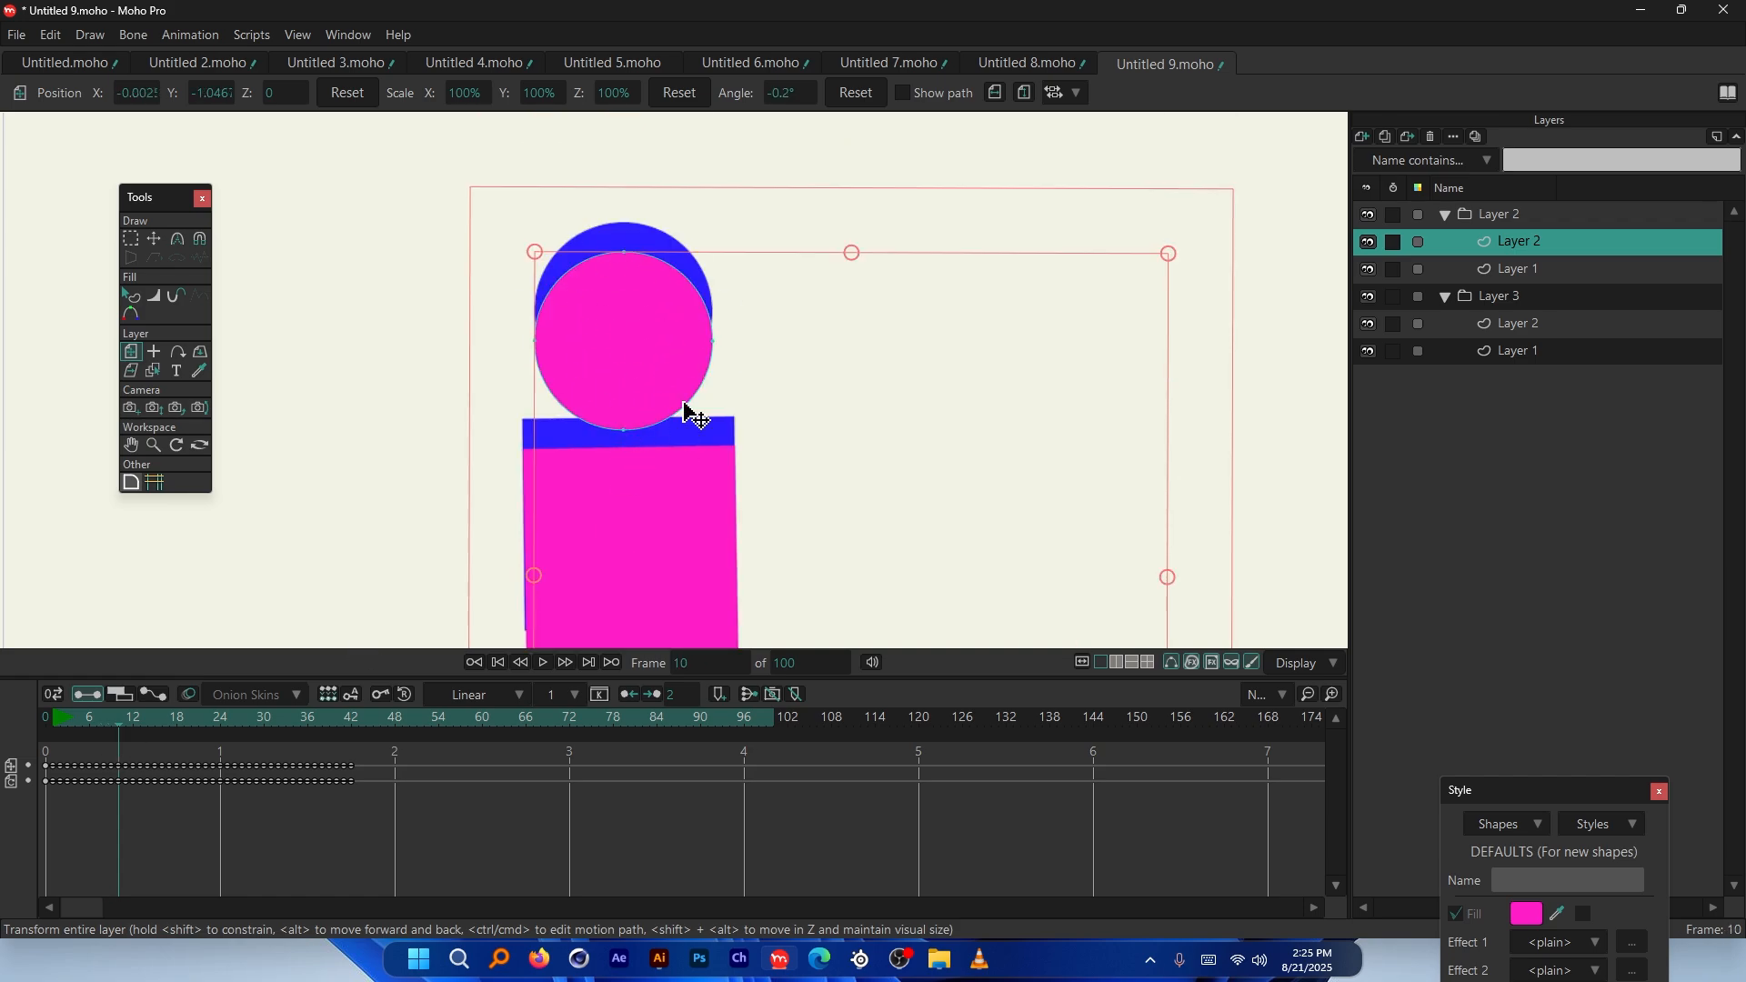
Step back and forth through the frames after 10 to compare the falling shapes
{"action": "scroll", "coordinate": [767, 368], "scroll_direction": "down", "scroll_amount": 2}
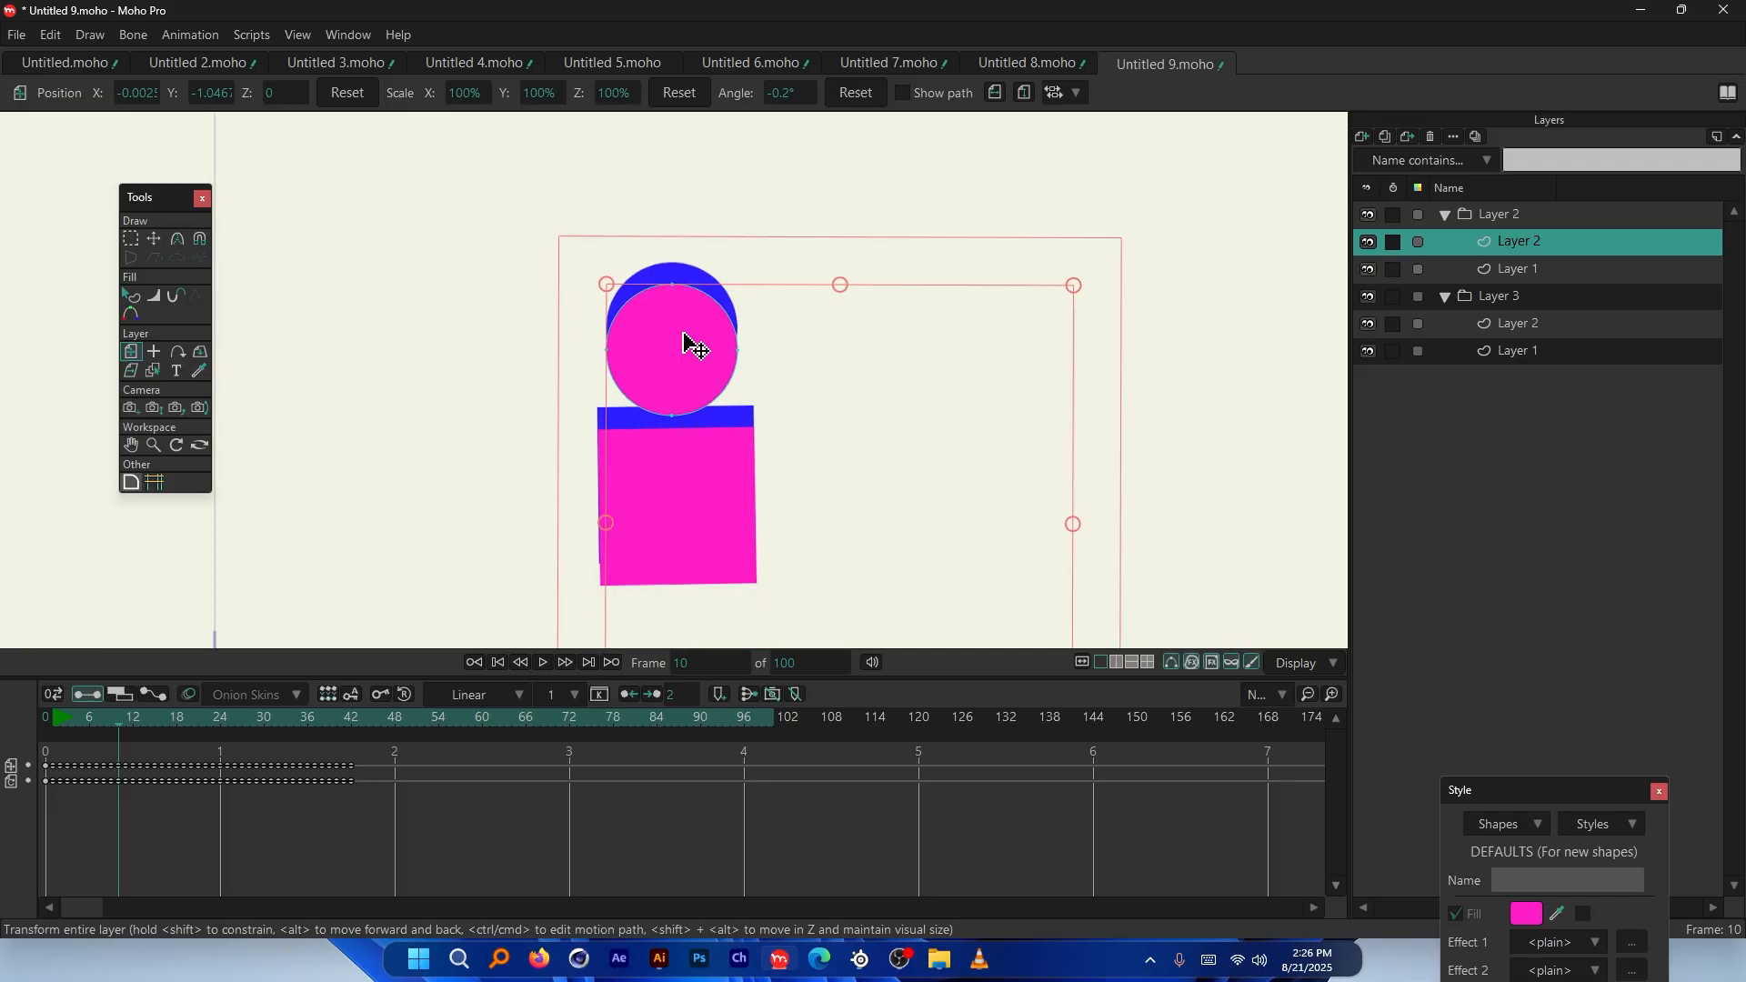
{"action": "scroll", "coordinate": [690, 343], "scroll_direction": "down", "scroll_amount": 1}
{"action": "scroll", "coordinate": [592, 467], "scroll_direction": "down", "scroll_amount": 2}
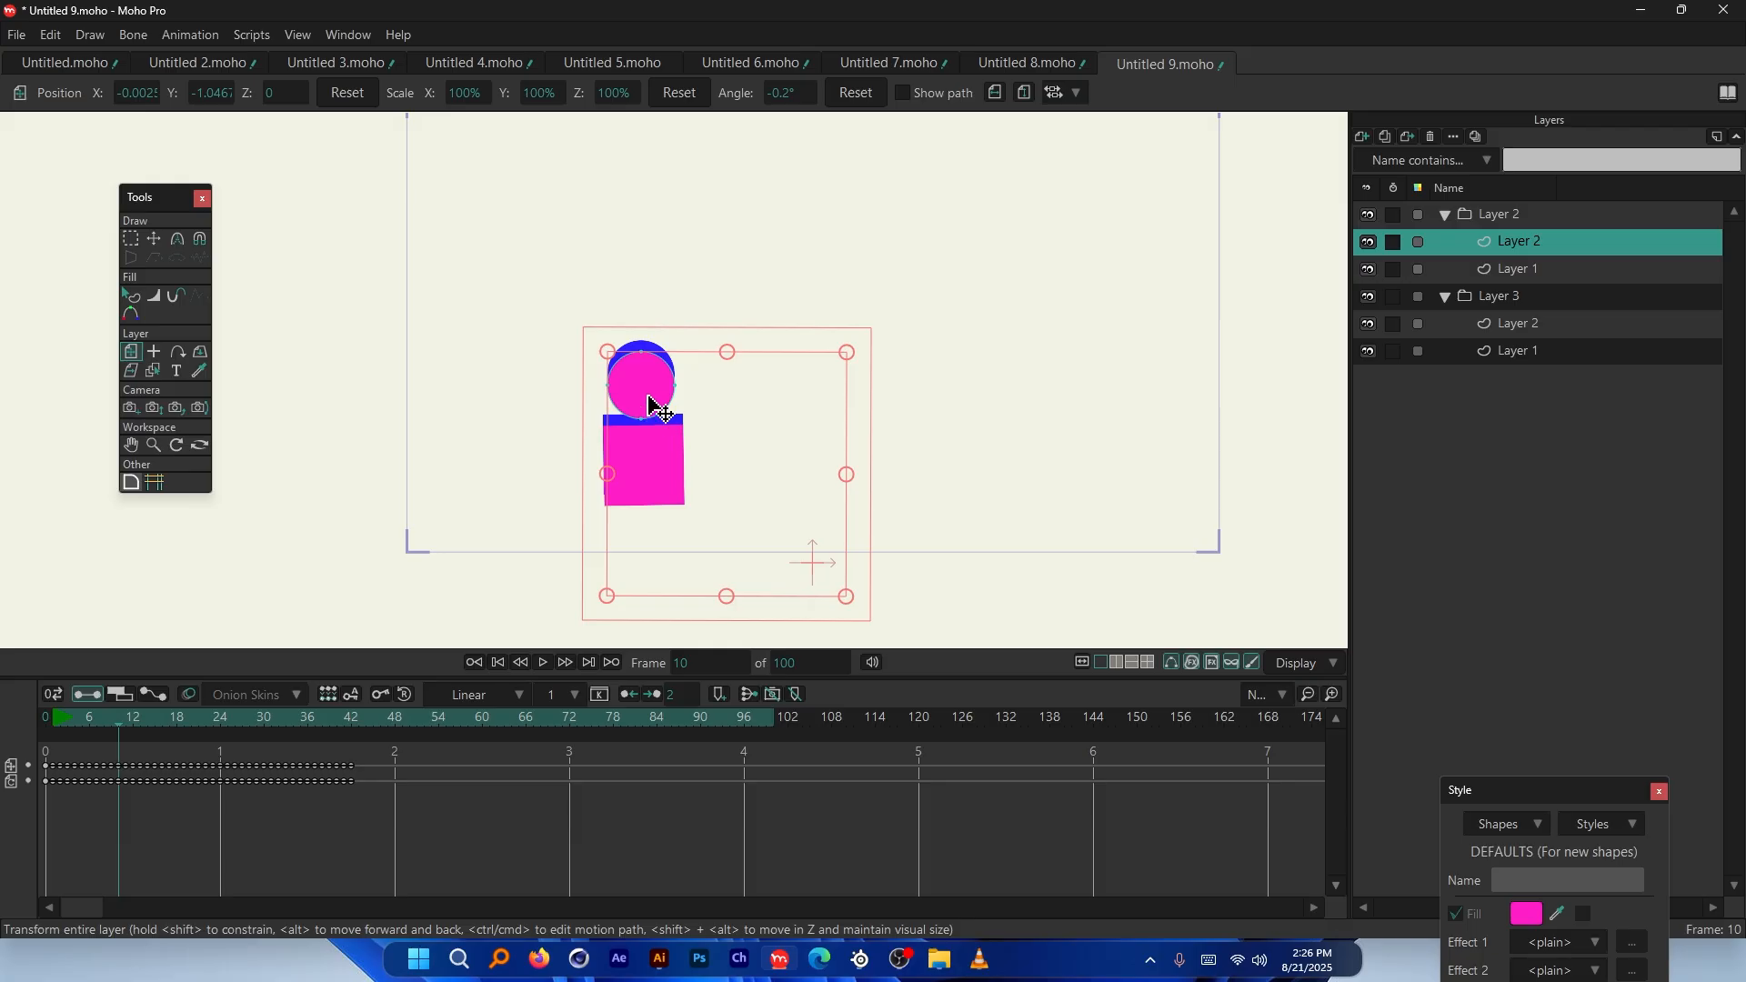
{"action": "scroll", "coordinate": [649, 389], "scroll_direction": "up", "scroll_amount": 3}
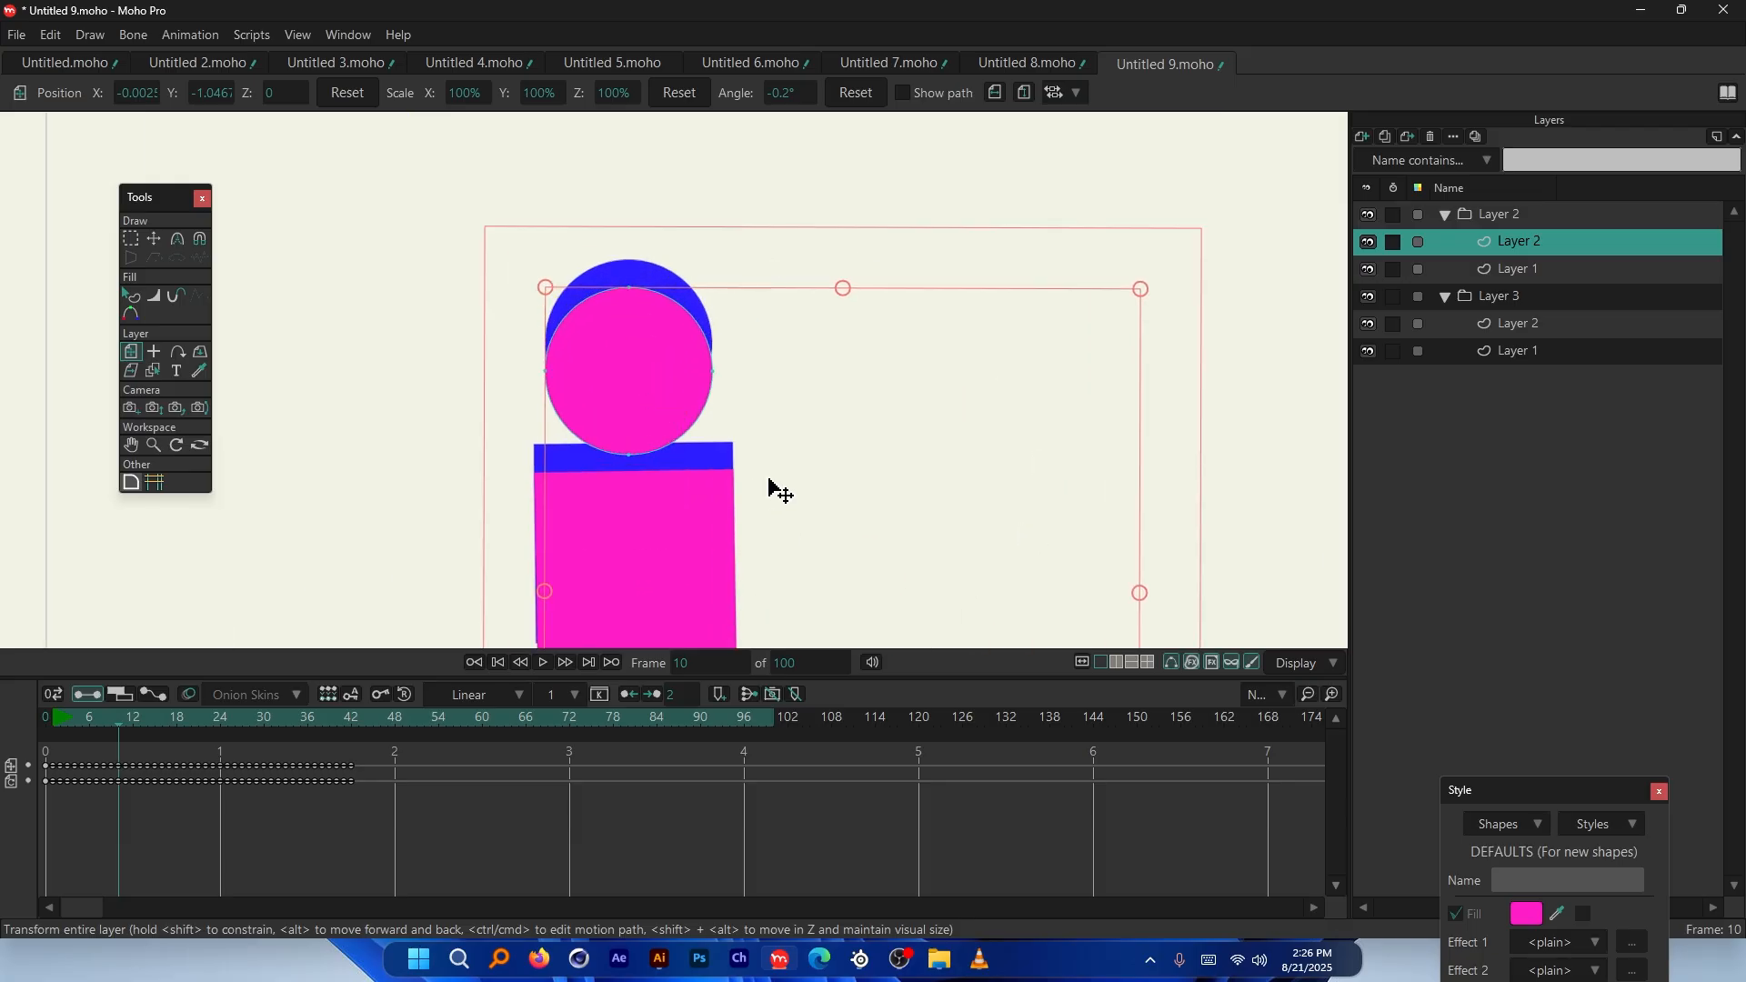
{"action": "scroll", "coordinate": [373, 291], "scroll_direction": "down", "scroll_amount": 2}
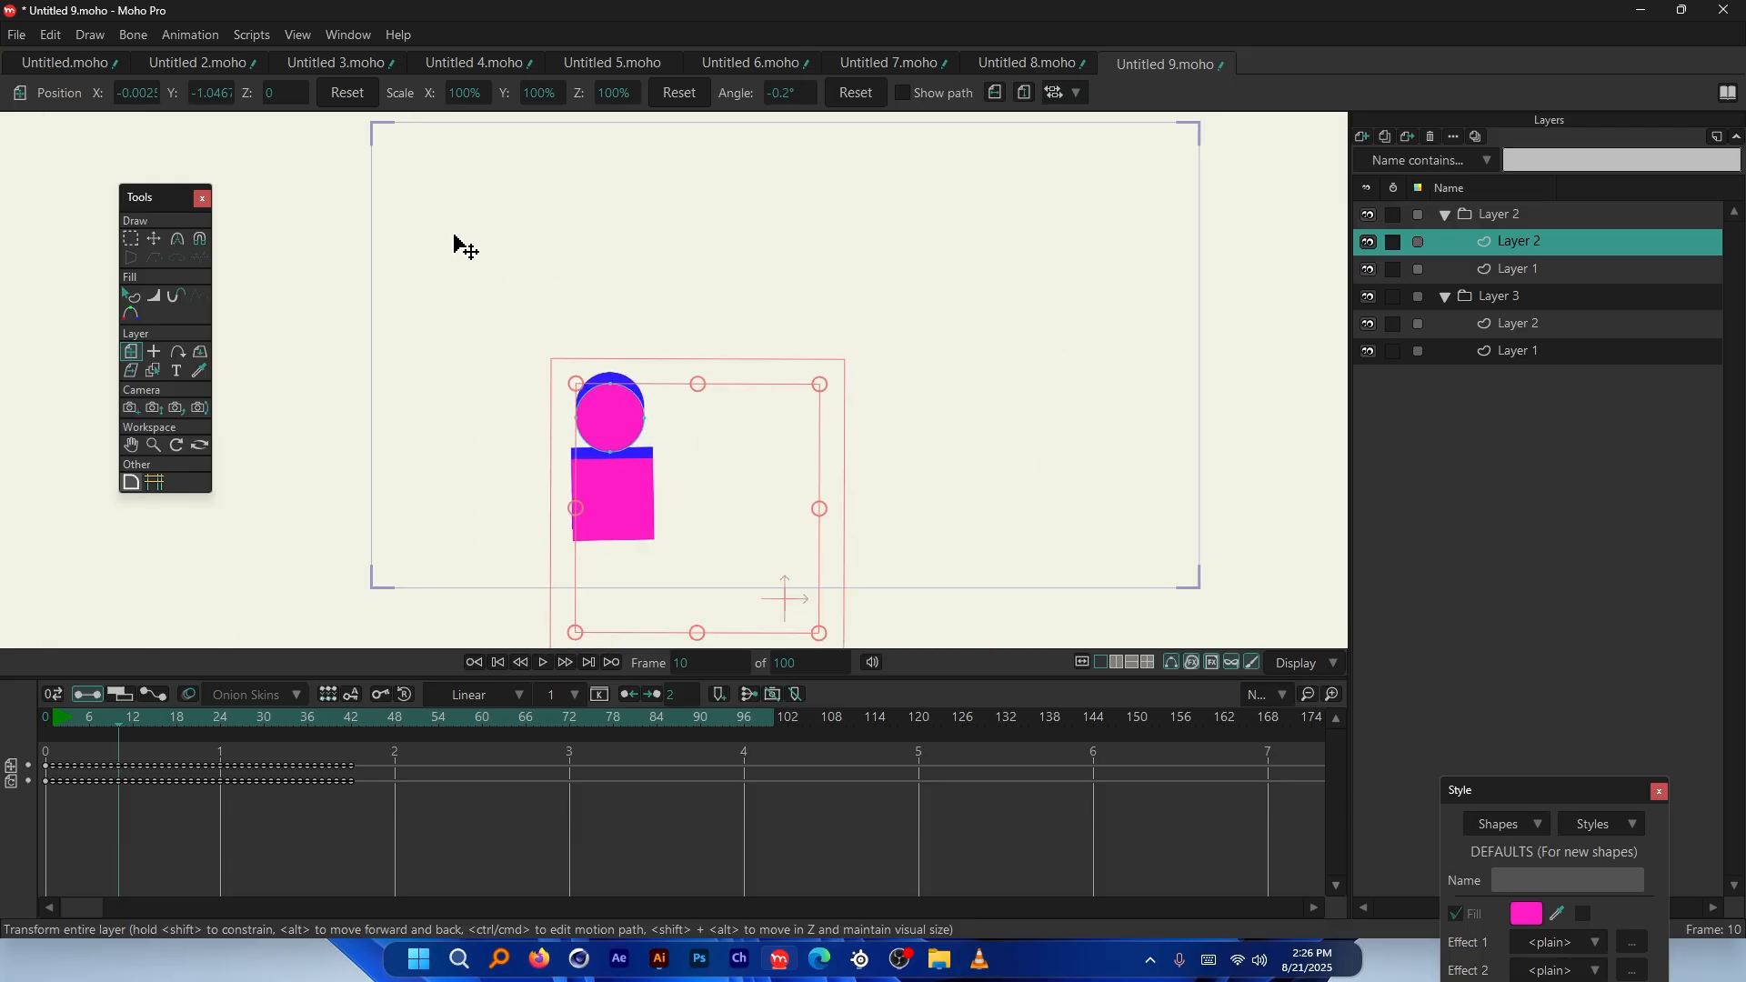
{"action": "scroll", "coordinate": [454, 503], "scroll_direction": "down", "scroll_amount": 1}
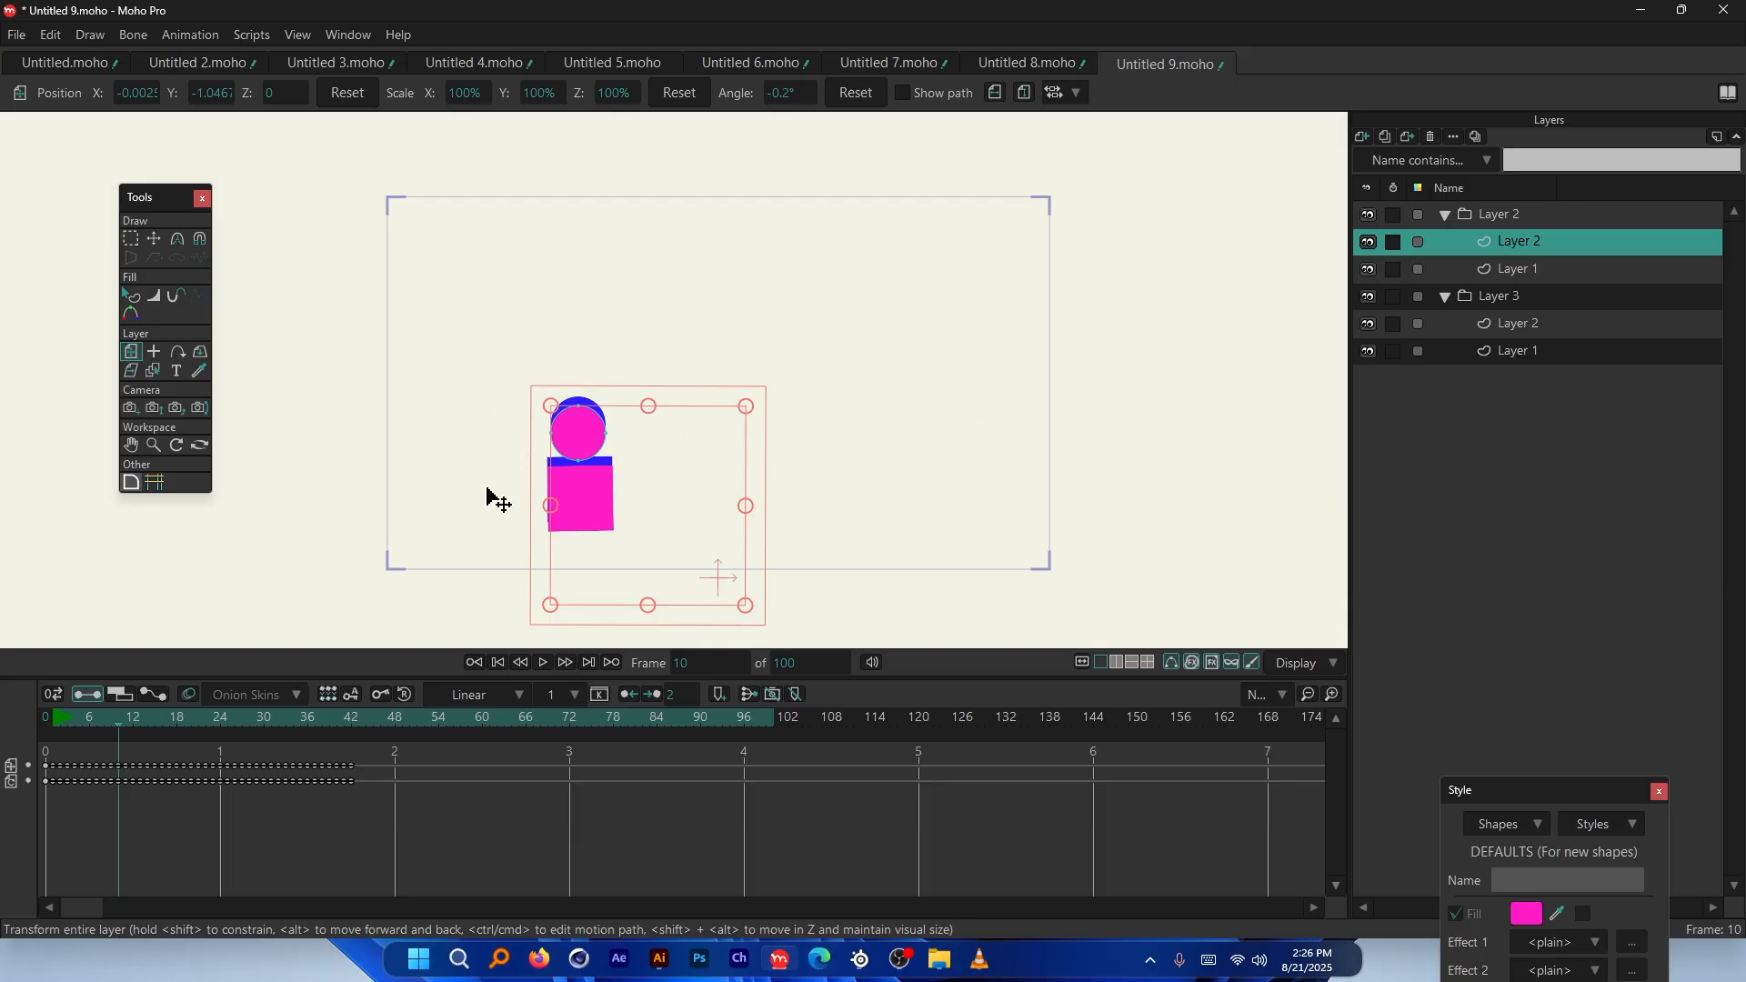
{"action": "scroll", "coordinate": [491, 500], "scroll_direction": "up", "scroll_amount": 2}
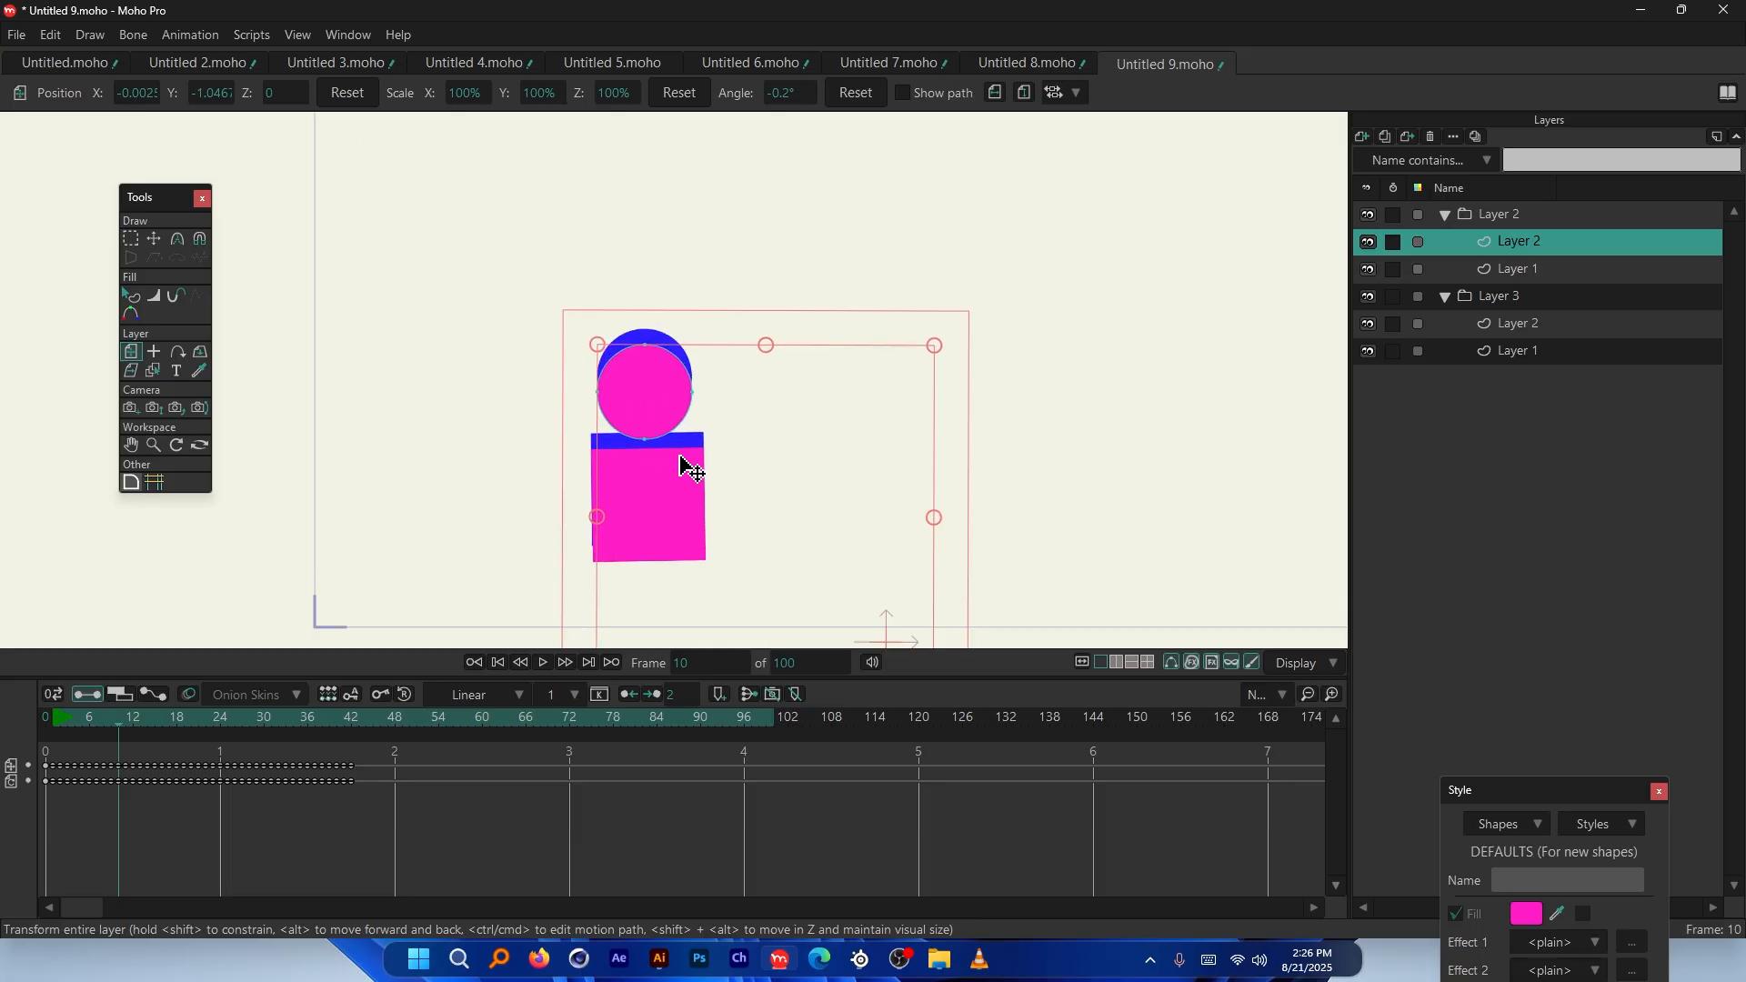
{"action": "scroll", "coordinate": [719, 450], "scroll_direction": "down", "scroll_amount": 2}
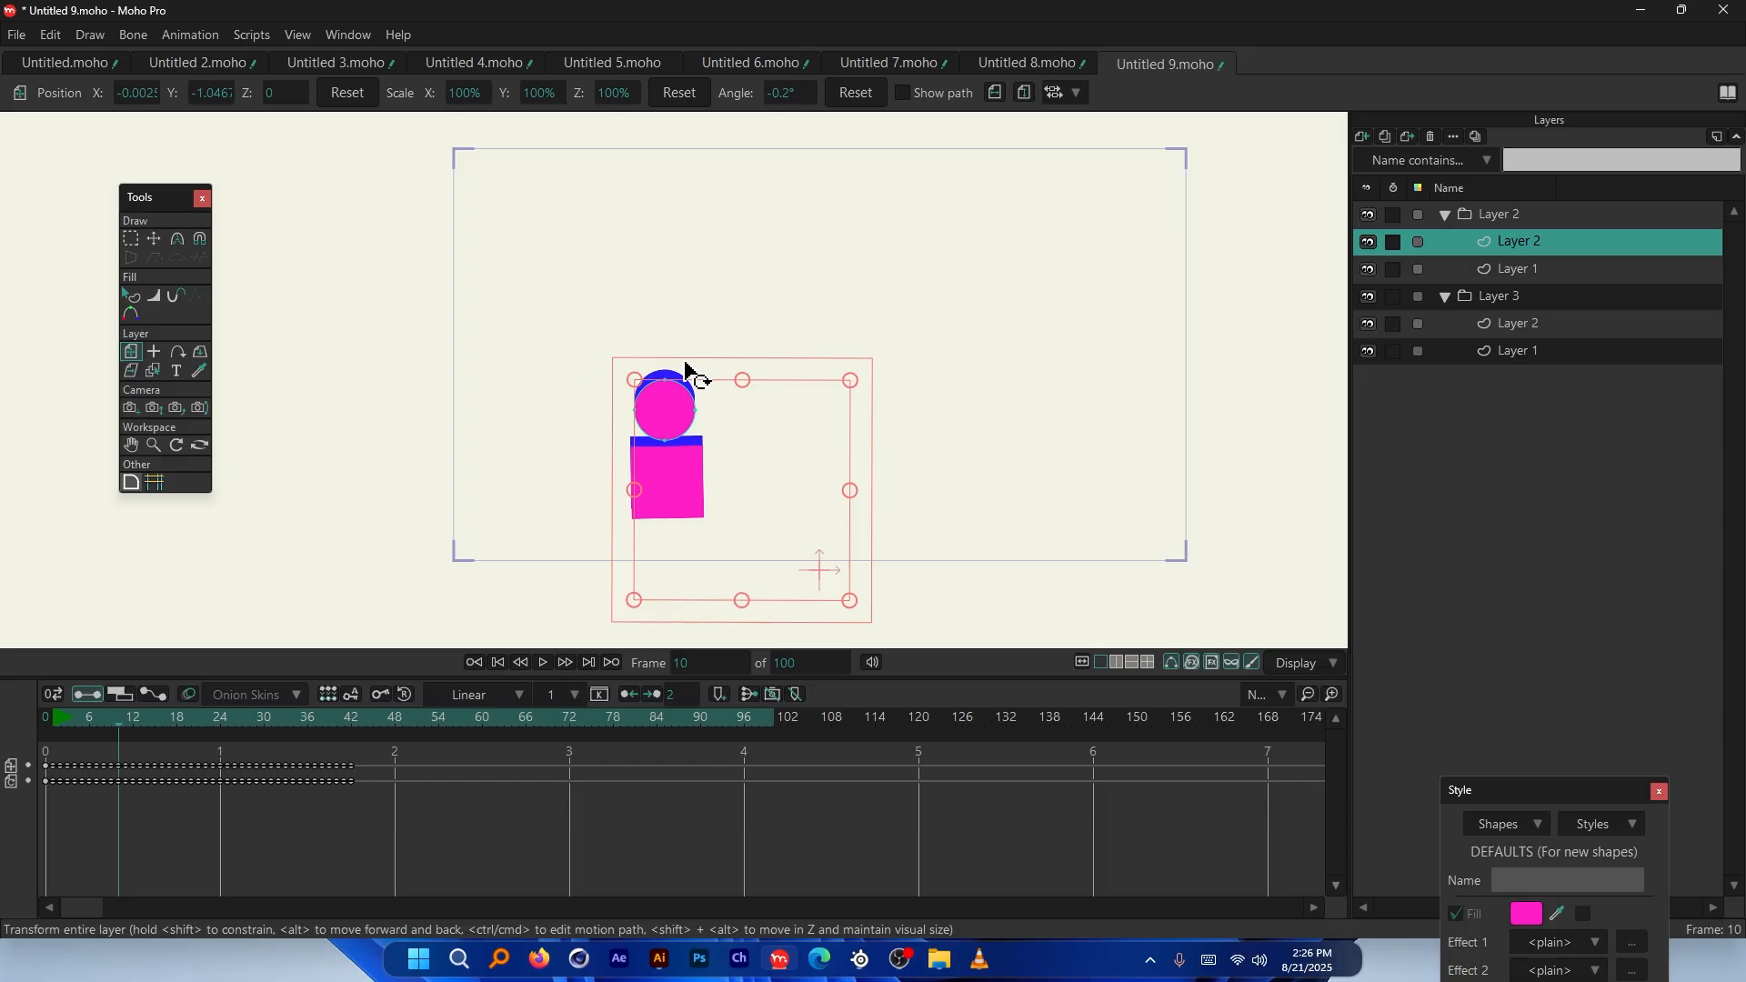
{"action": "scroll", "coordinate": [697, 375], "scroll_direction": "up", "scroll_amount": 1}
{"action": "scroll", "coordinate": [608, 471], "scroll_direction": "down", "scroll_amount": 1}
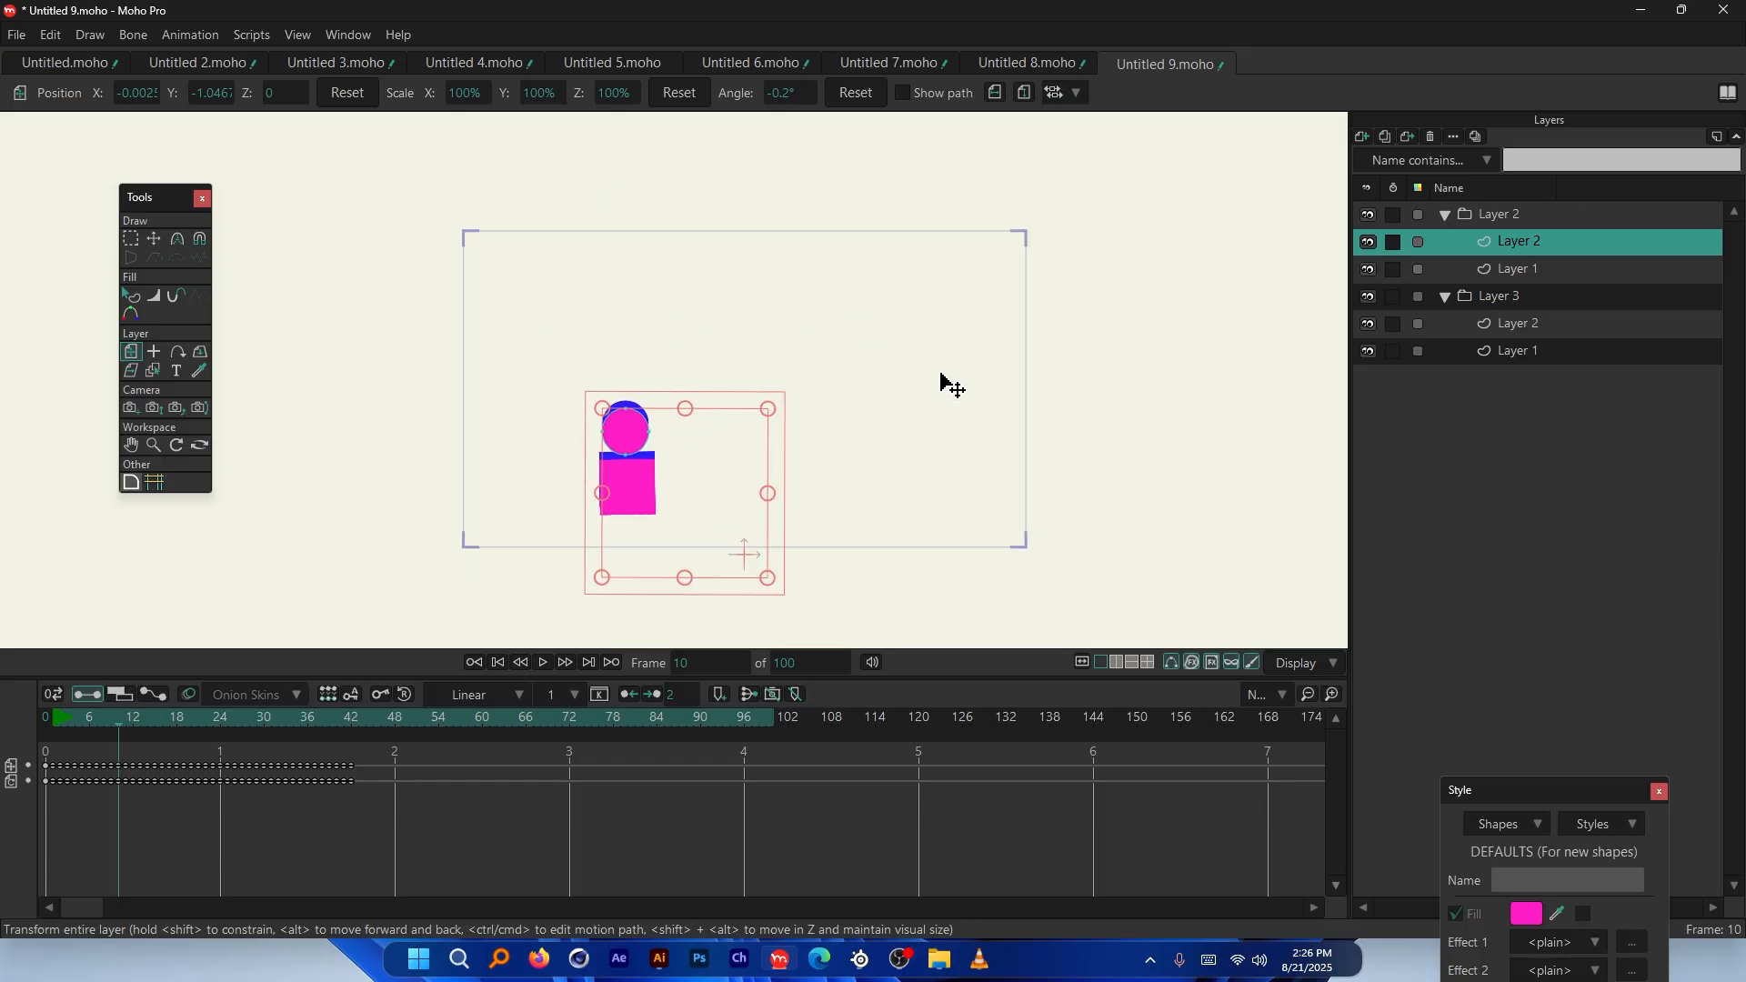
{"action": "scroll", "coordinate": [663, 452], "scroll_direction": "up", "scroll_amount": 2}
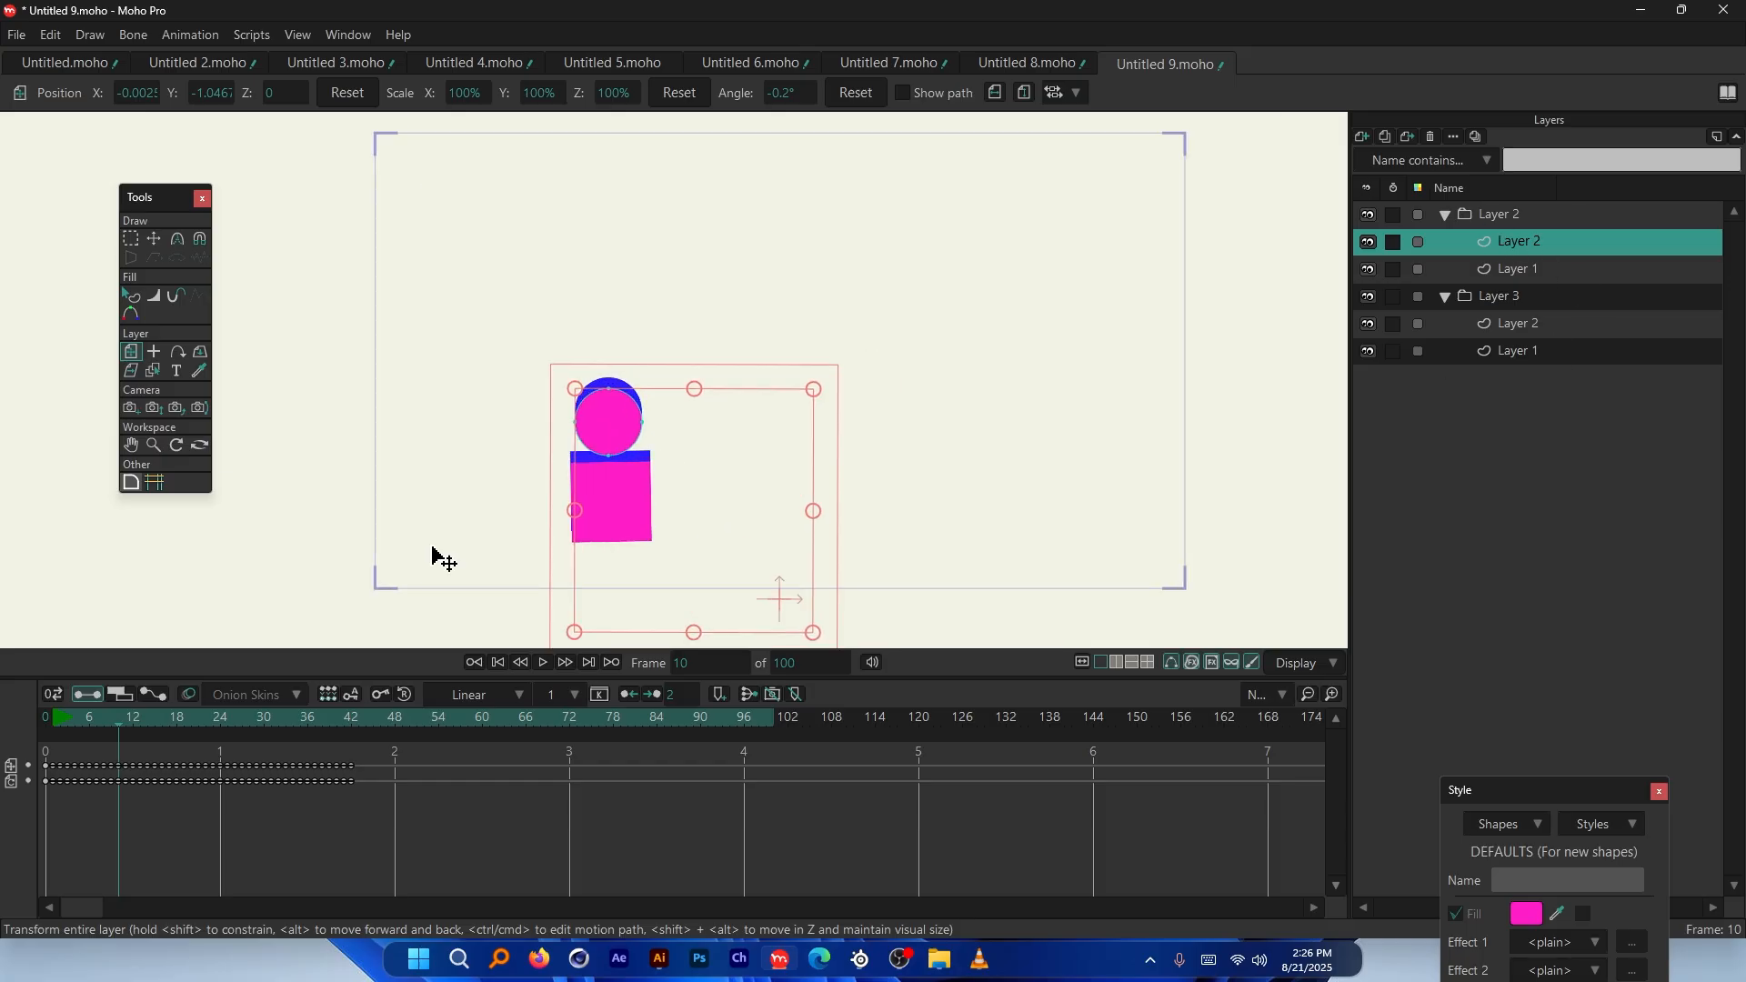
{"action": "scroll", "coordinate": [508, 289], "scroll_direction": "down", "scroll_amount": 2}
{"action": "scroll", "coordinate": [542, 525], "scroll_direction": "up", "scroll_amount": 2}
Jump to frames 15 and 18, then preview the fall through to frame 24
{"action": "left_click", "coordinate": [156, 719]}
{"action": "left_click_drag", "start_coordinate": [155, 718], "coordinate": [224, 714]}
{"action": "scroll", "coordinate": [616, 277], "scroll_direction": "down", "scroll_amount": 3}
{"action": "scroll", "coordinate": [611, 579], "scroll_direction": "up", "scroll_amount": 1}
{"action": "scroll", "coordinate": [693, 295], "scroll_direction": "down", "scroll_amount": 5}
{"action": "scroll", "coordinate": [678, 486], "scroll_direction": "up", "scroll_amount": 4}
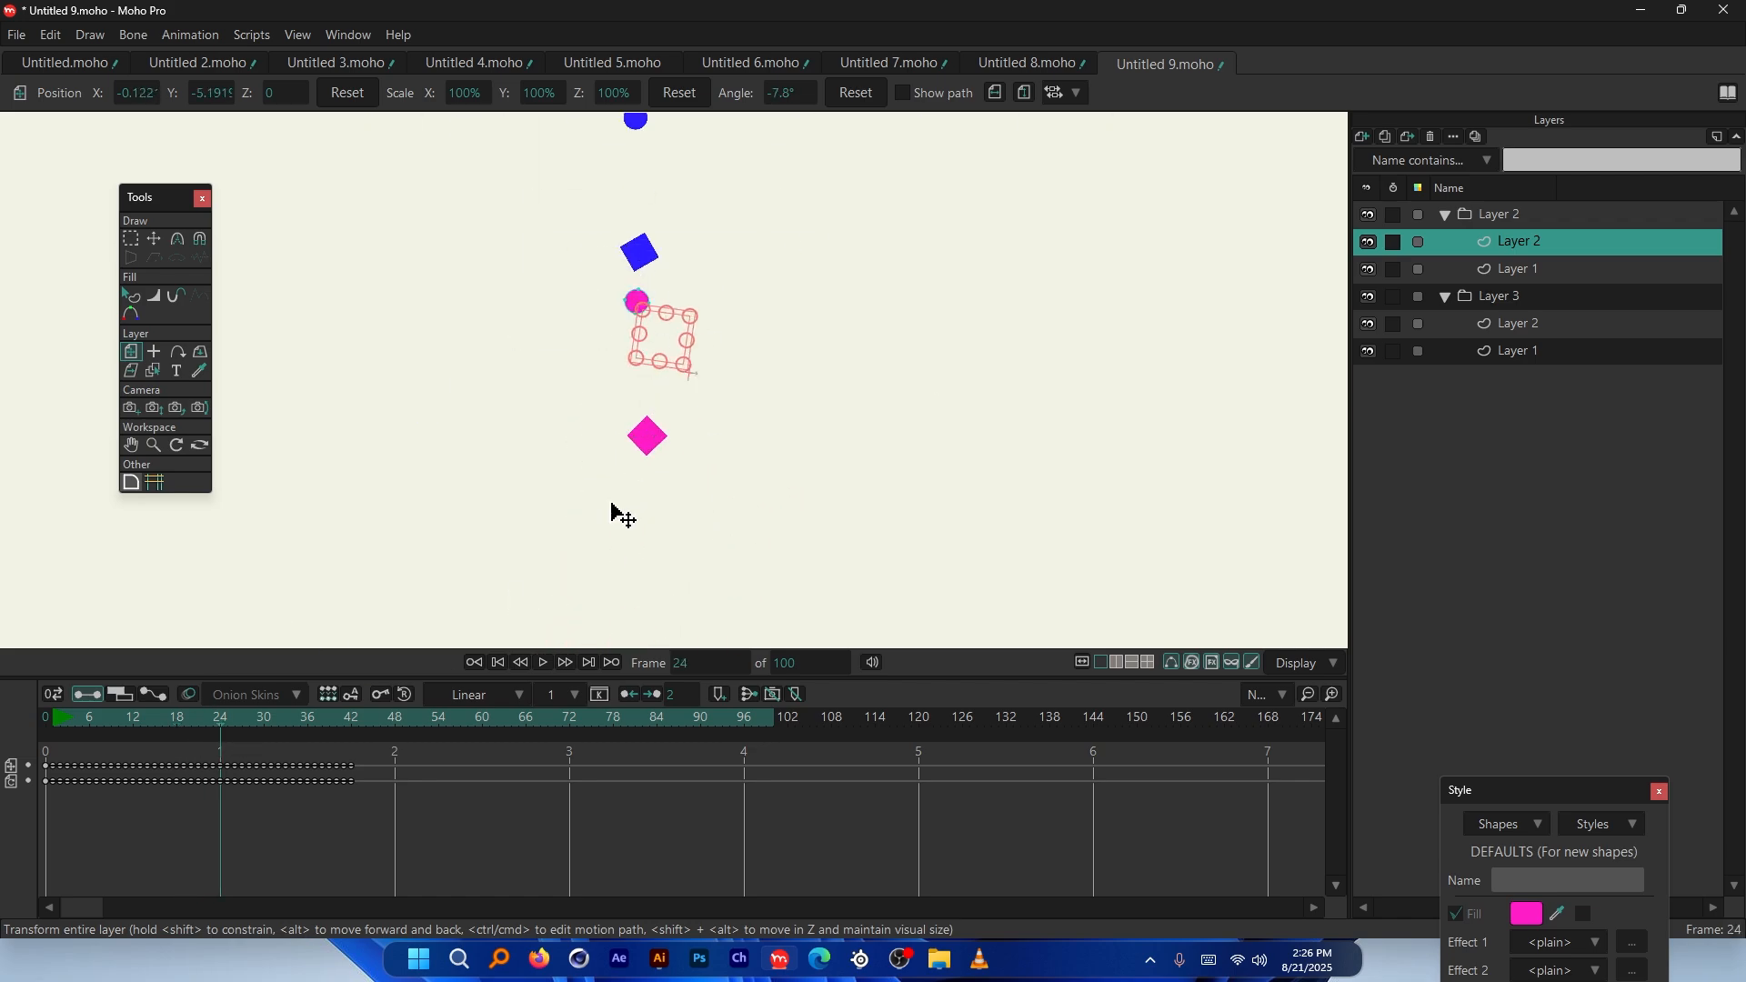
{"action": "scroll", "coordinate": [615, 427], "scroll_direction": "down", "scroll_amount": 3}
{"action": "scroll", "coordinate": [607, 327], "scroll_direction": "up", "scroll_amount": 3}
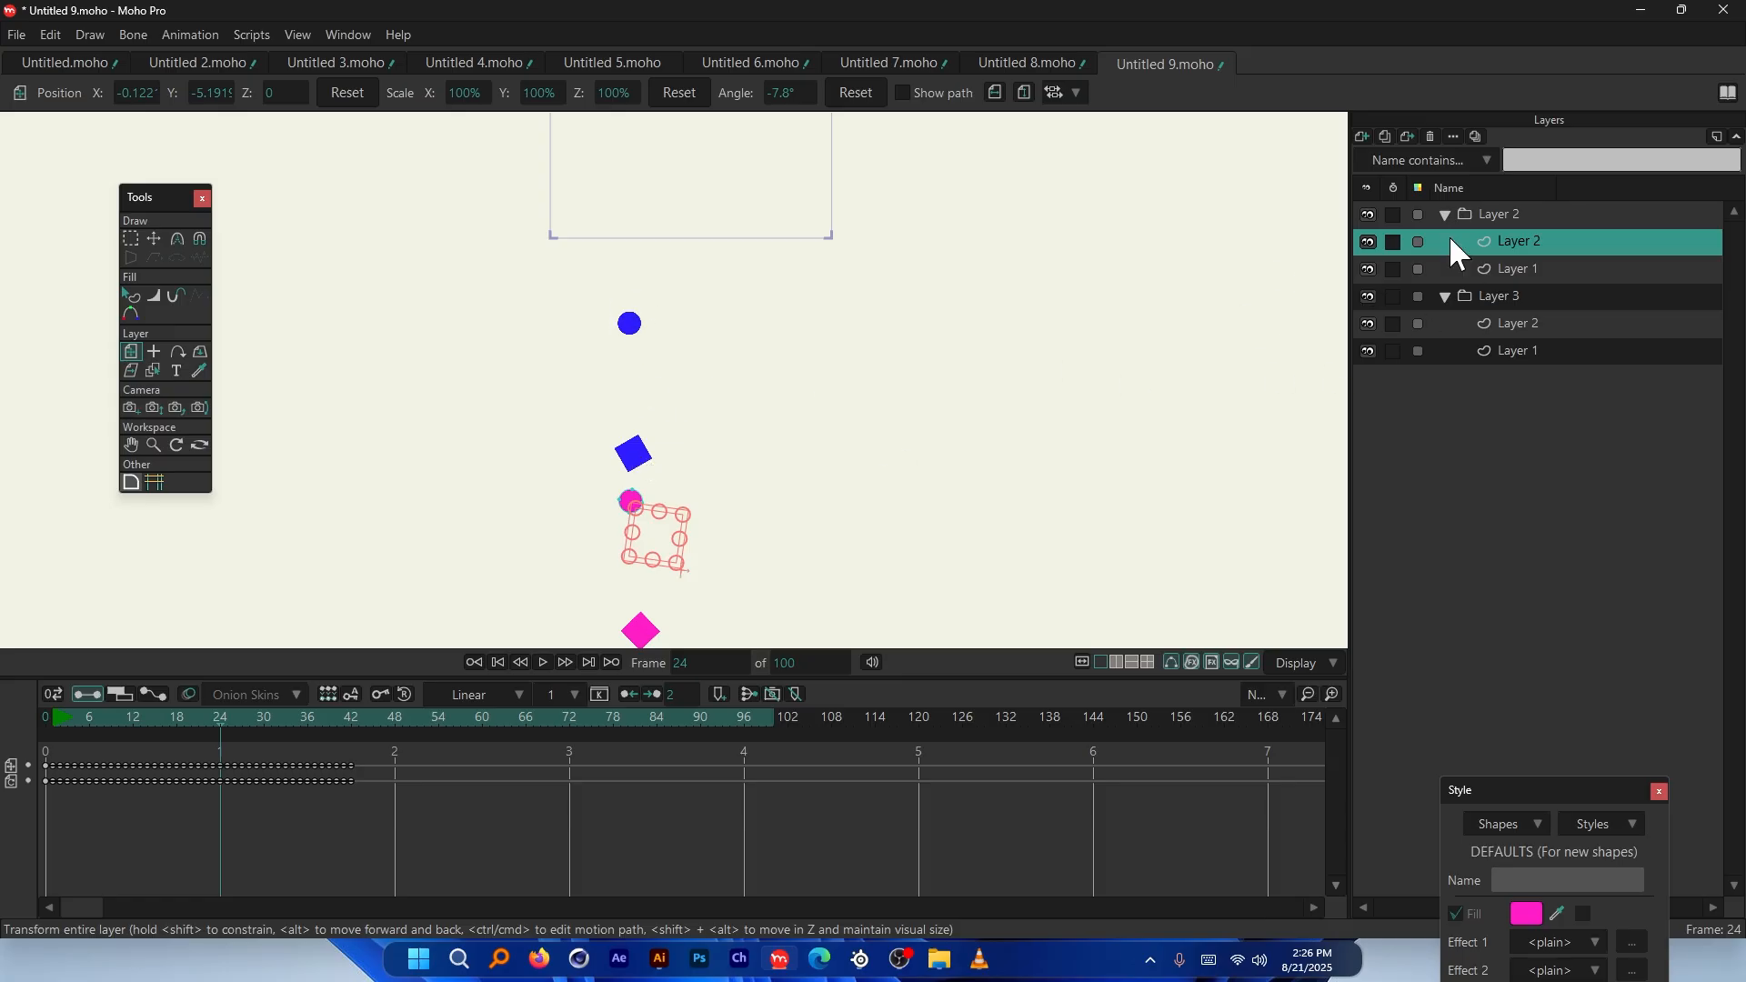
{"action": "scroll", "coordinate": [495, 421], "scroll_direction": "down", "scroll_amount": 3}
{"action": "scroll", "coordinate": [557, 370], "scroll_direction": "up", "scroll_amount": 4}
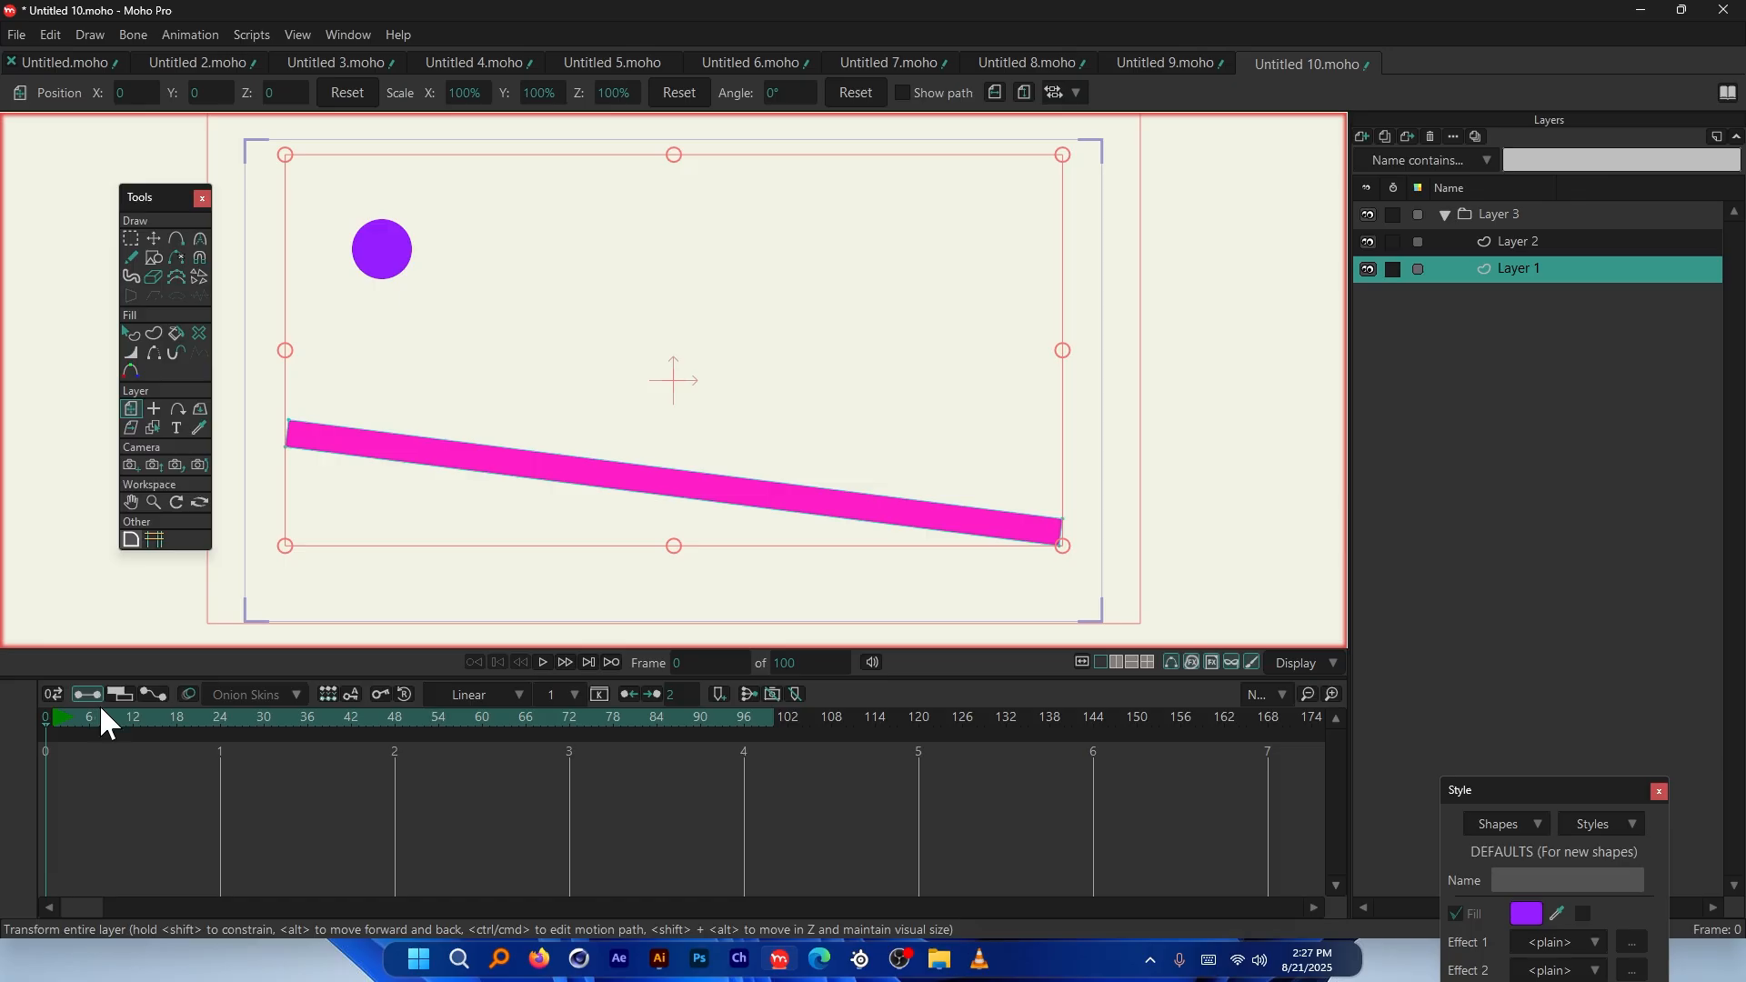
Preview the ramp scene, then set the animation's end frame to 1000 and rewind to frame 0
{"action": "left_click_drag", "start_coordinate": [60, 720], "coordinate": [46, 720]}
{"action": "key", "text": "space"}
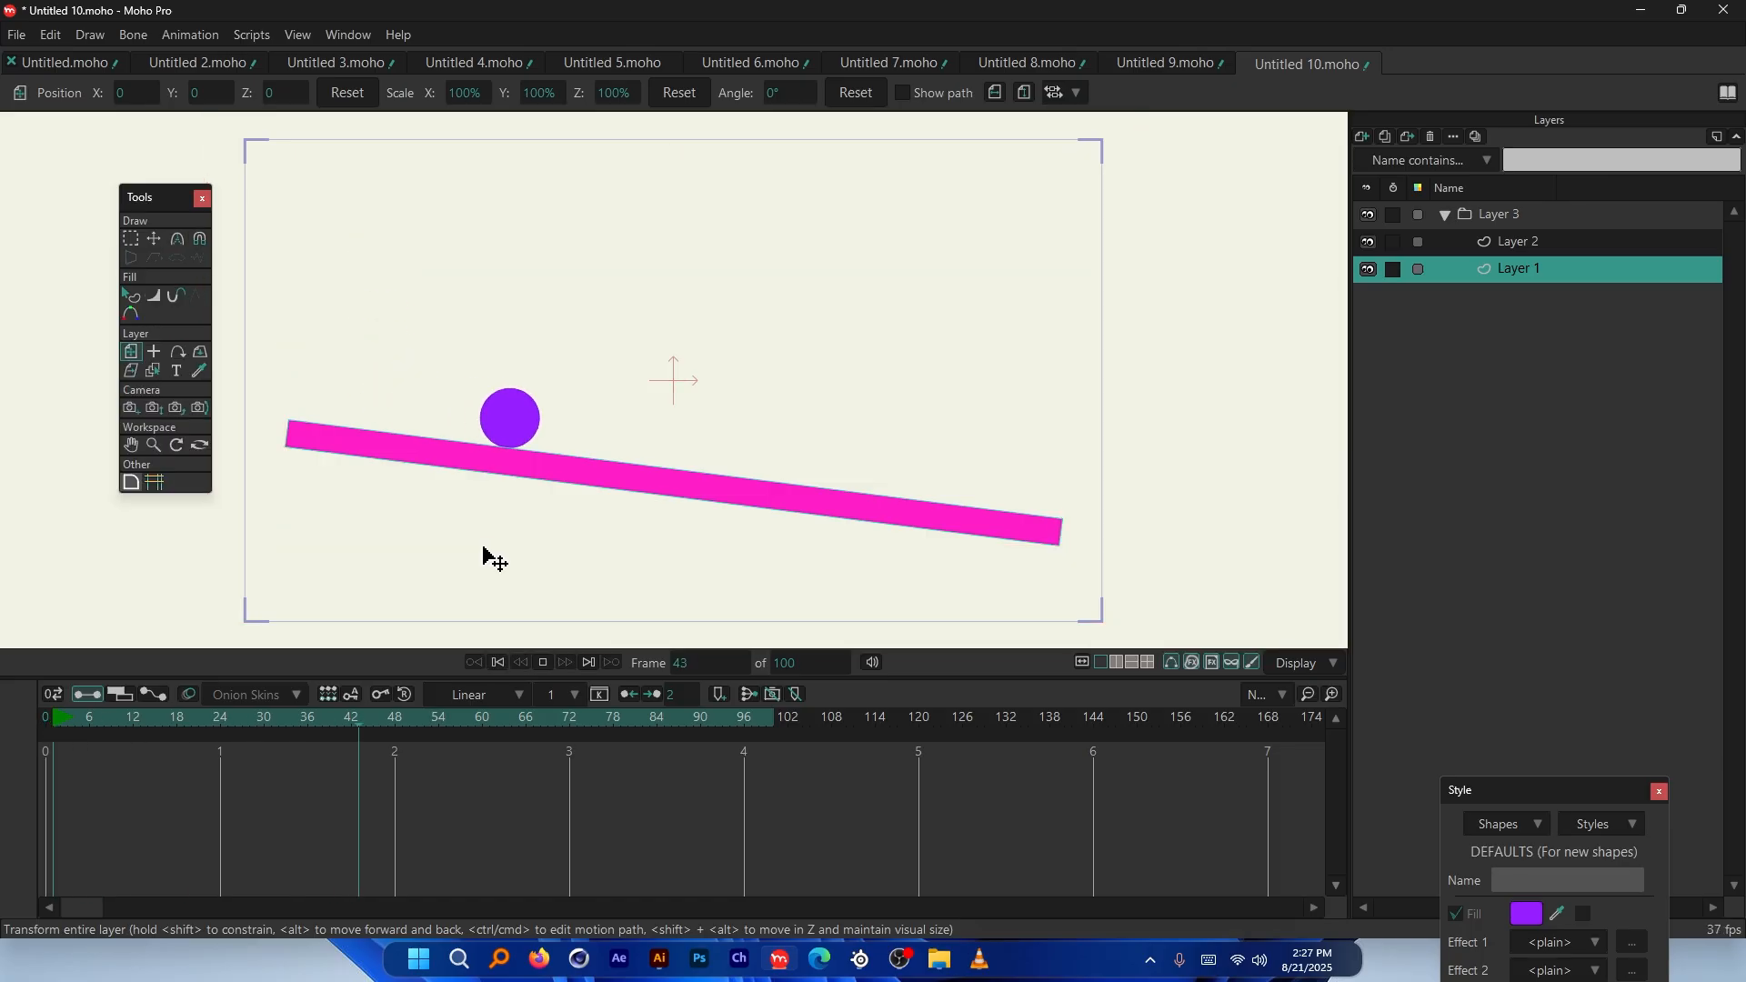
{"action": "key", "text": "space"}
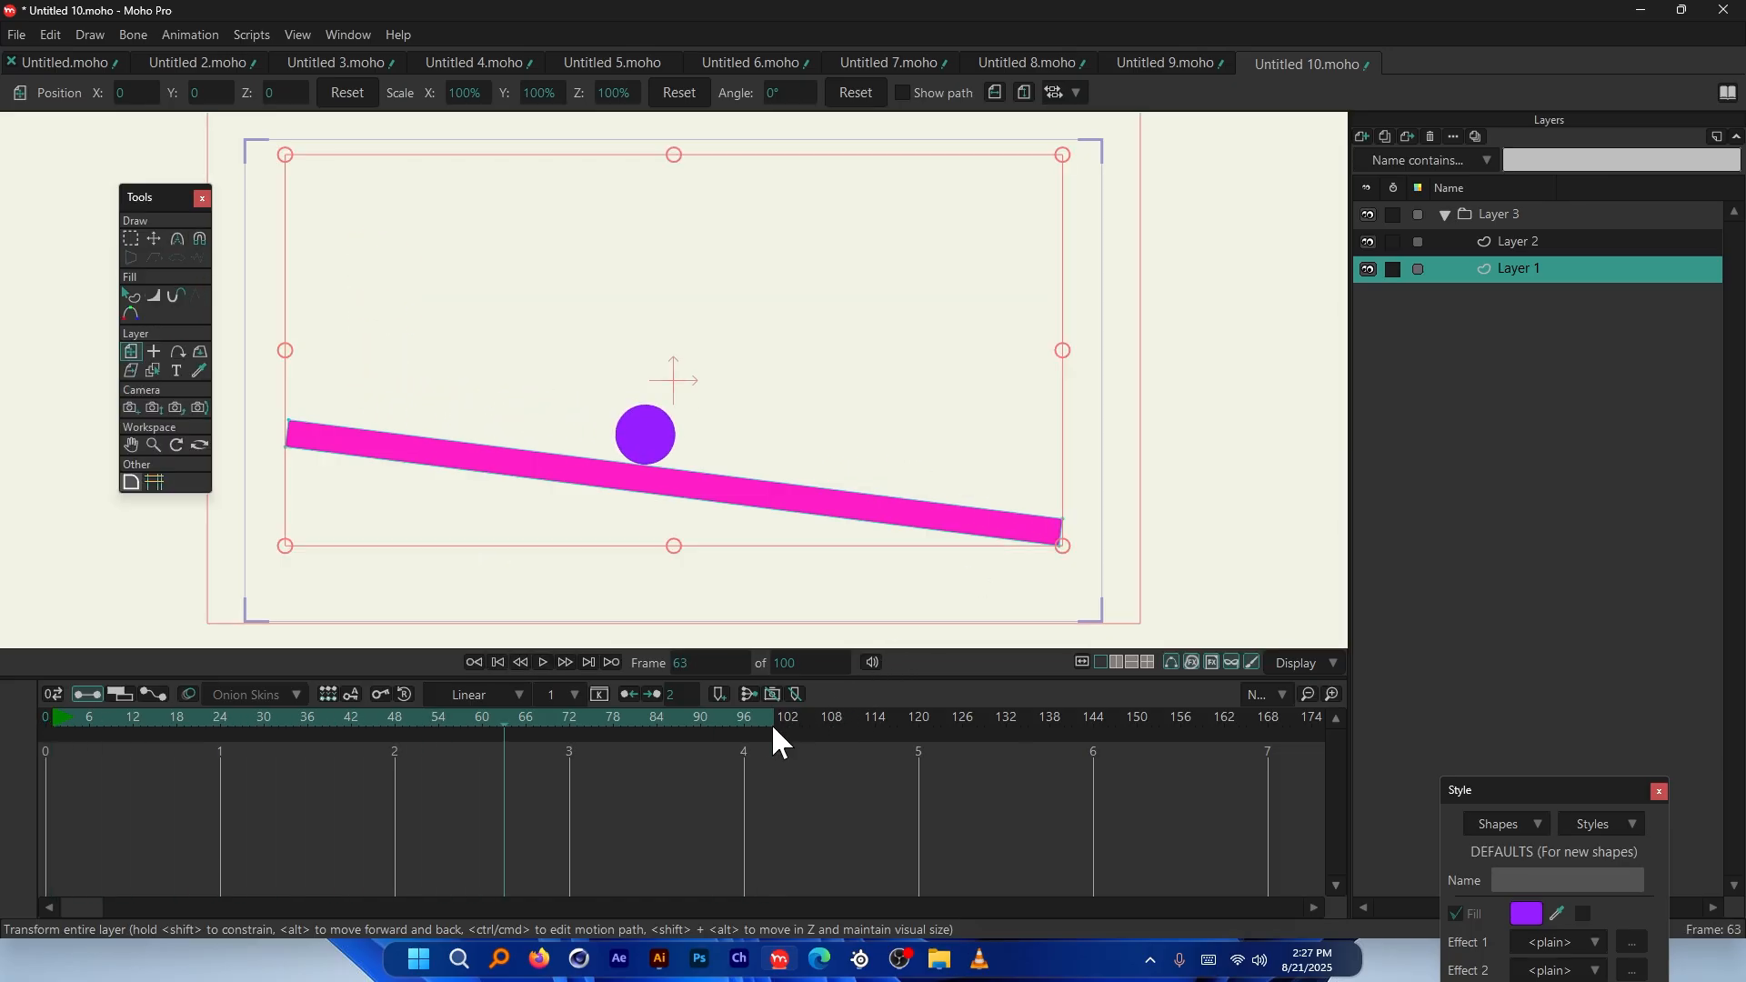
{"action": "left_click", "coordinate": [798, 661]}
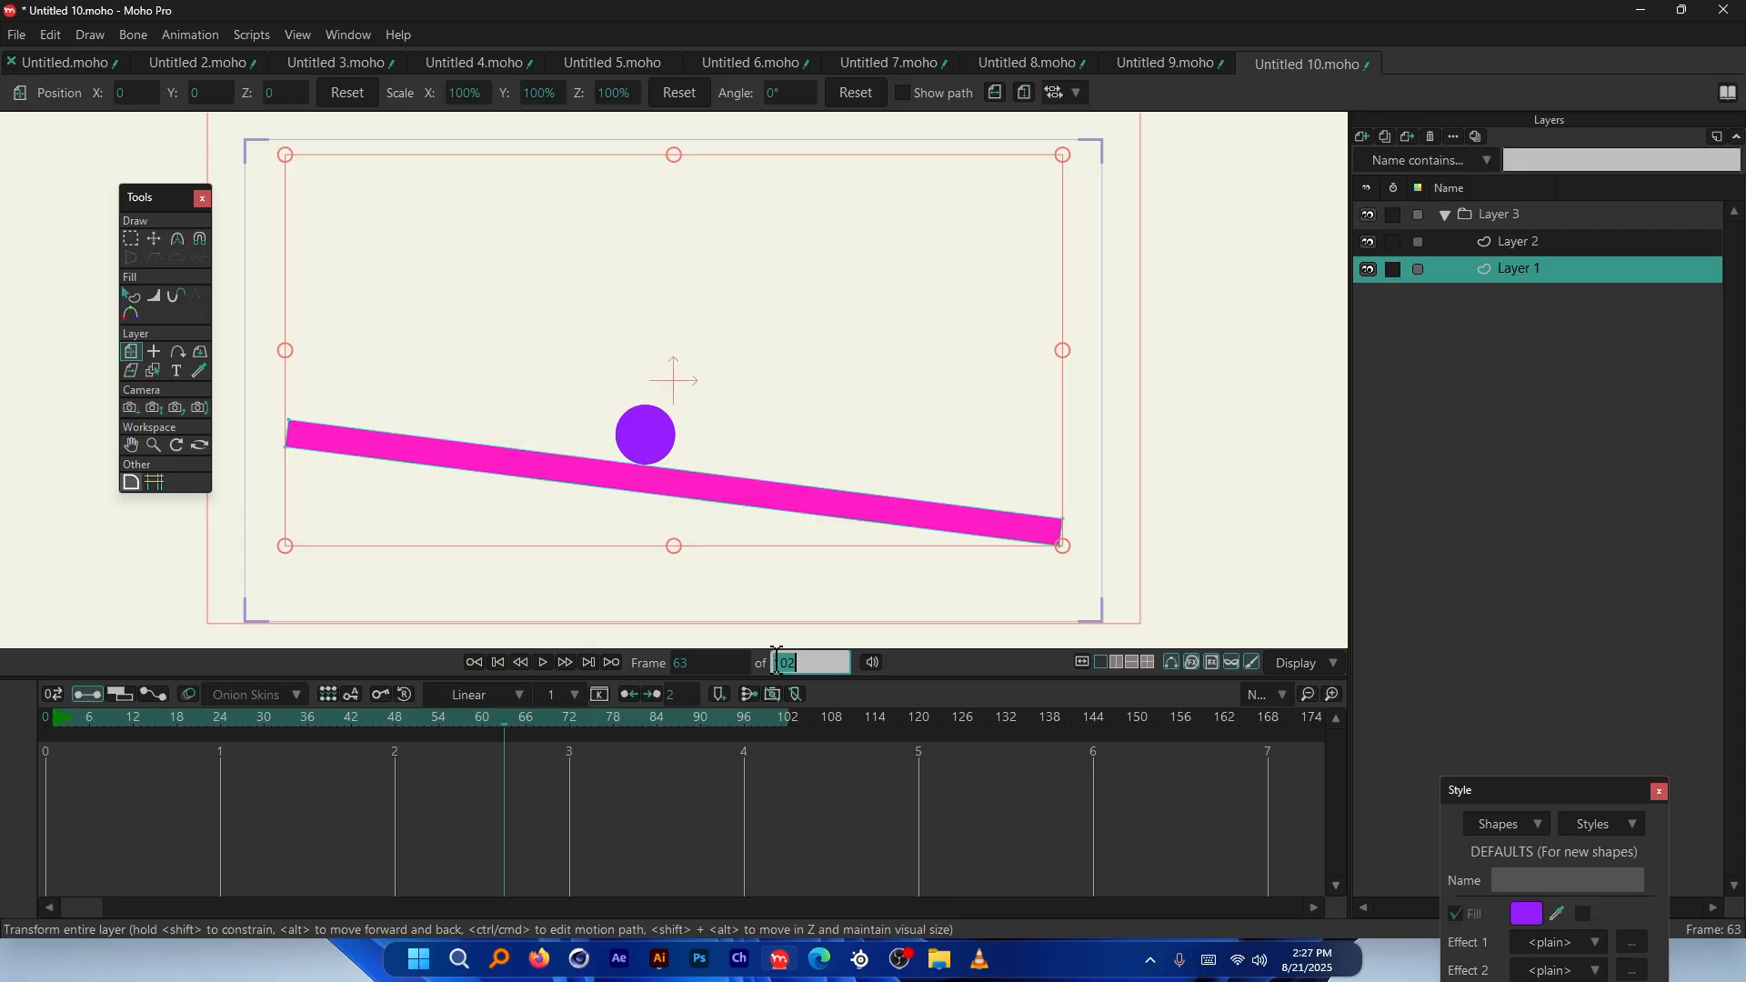
{"action": "type", "text": "1000"}
{"action": "key", "text": "Return"}
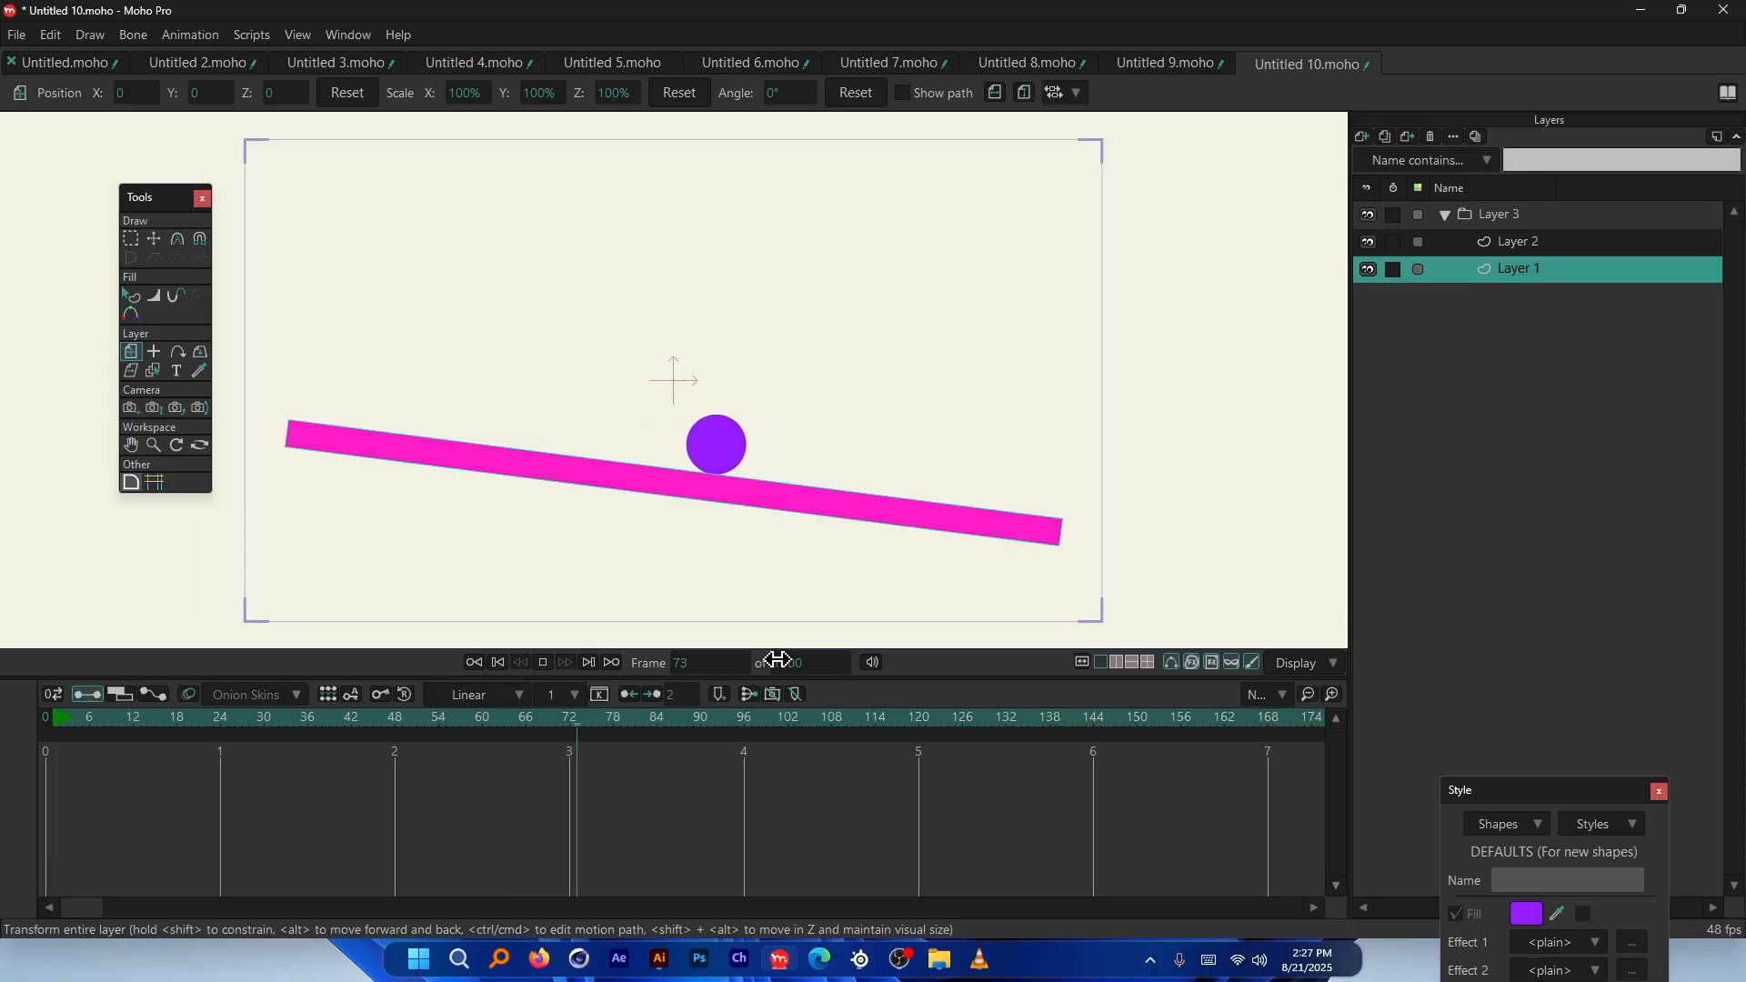
{"action": "left_click", "coordinate": [50, 735]}
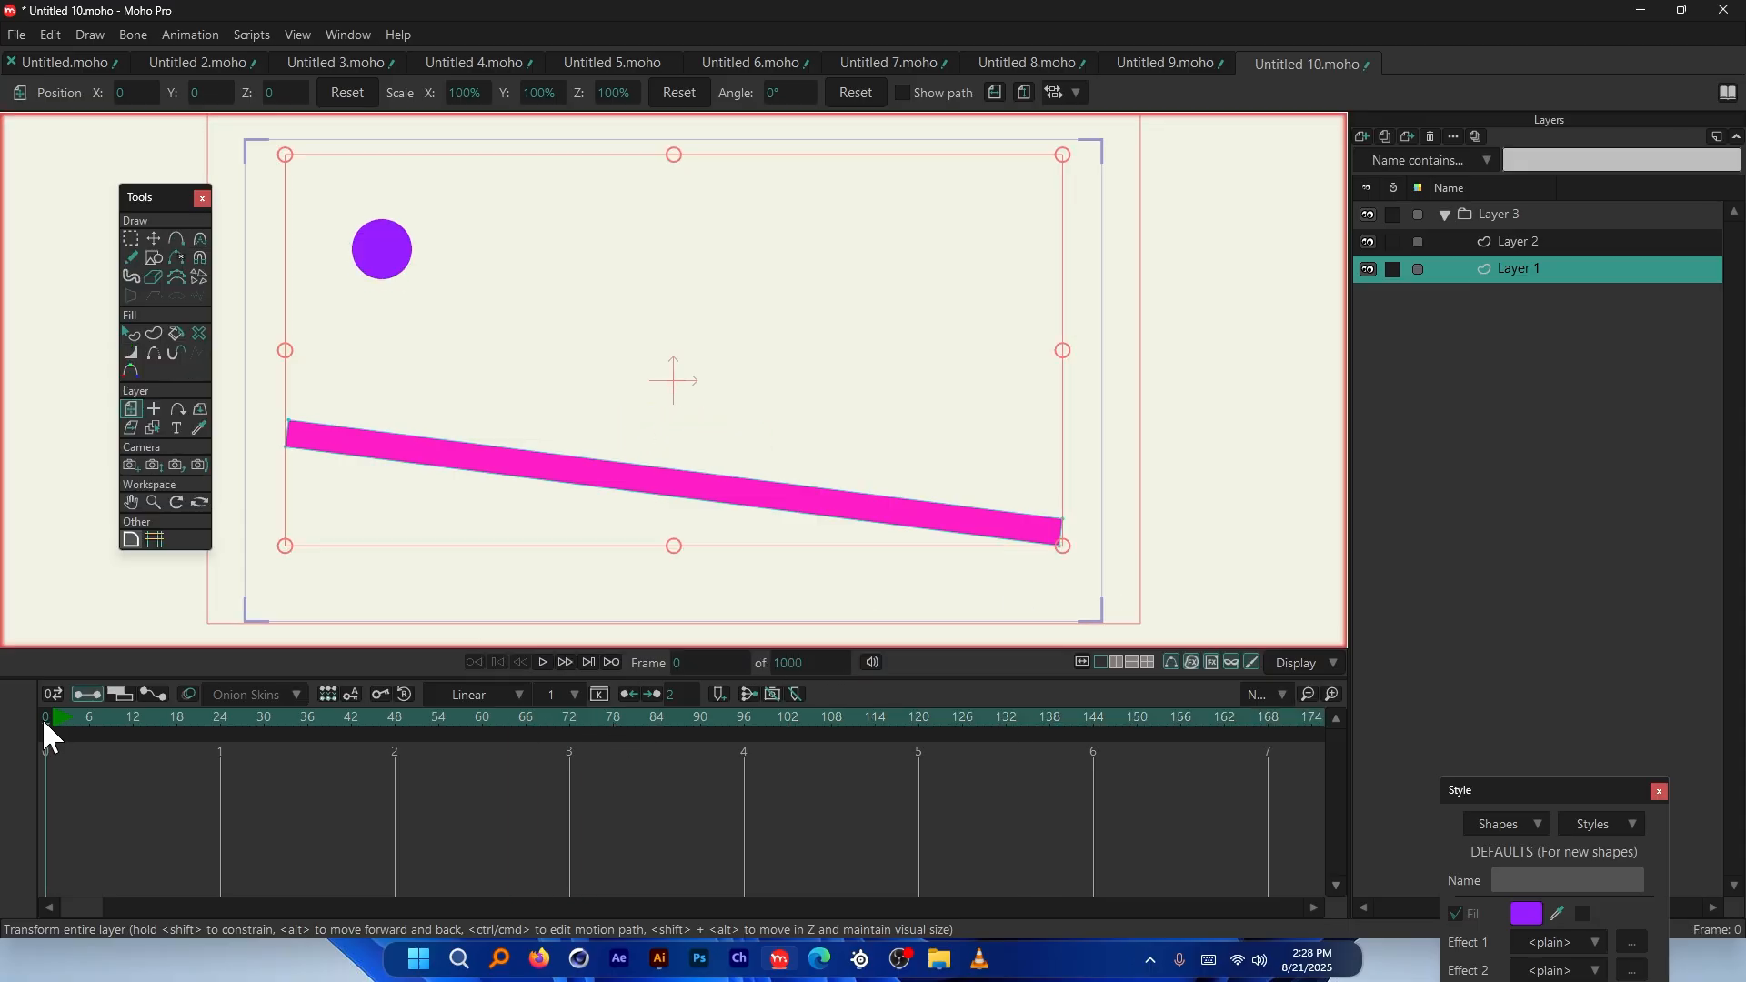
Duplicate the ball-and-ramp Layer 3 group and select the ball layer in the copy
{"action": "left_click", "coordinate": [1546, 242]}
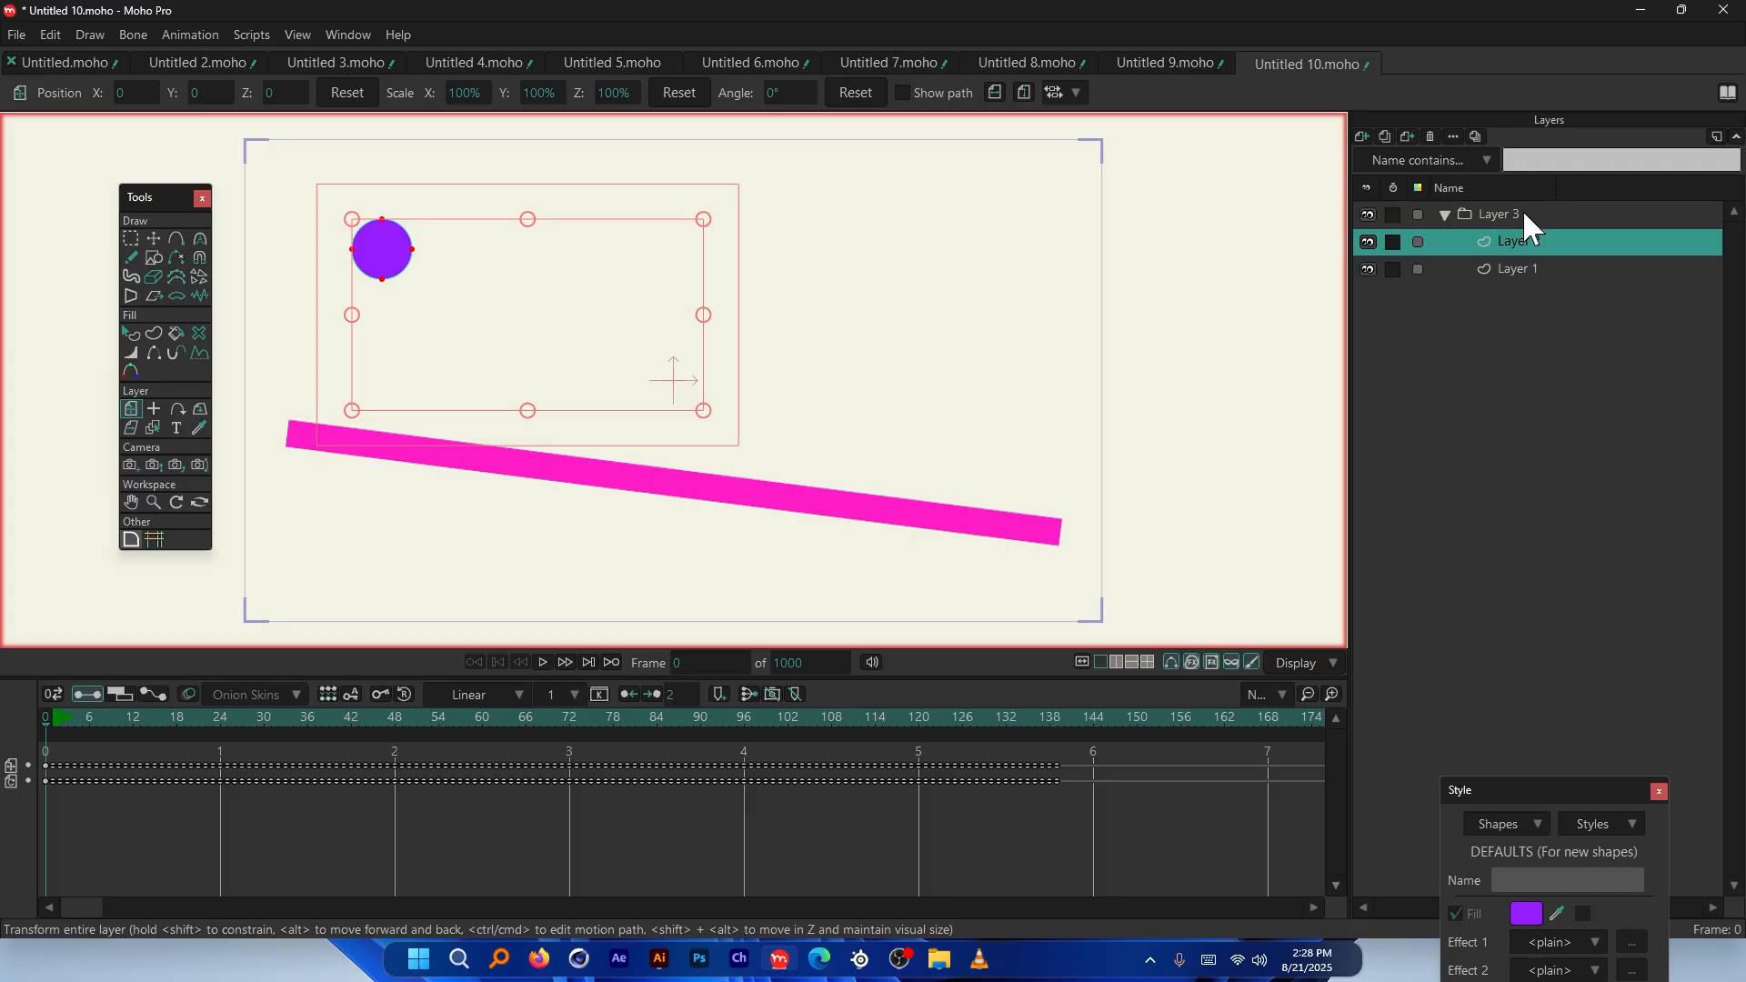
{"action": "left_click", "coordinate": [1528, 218]}
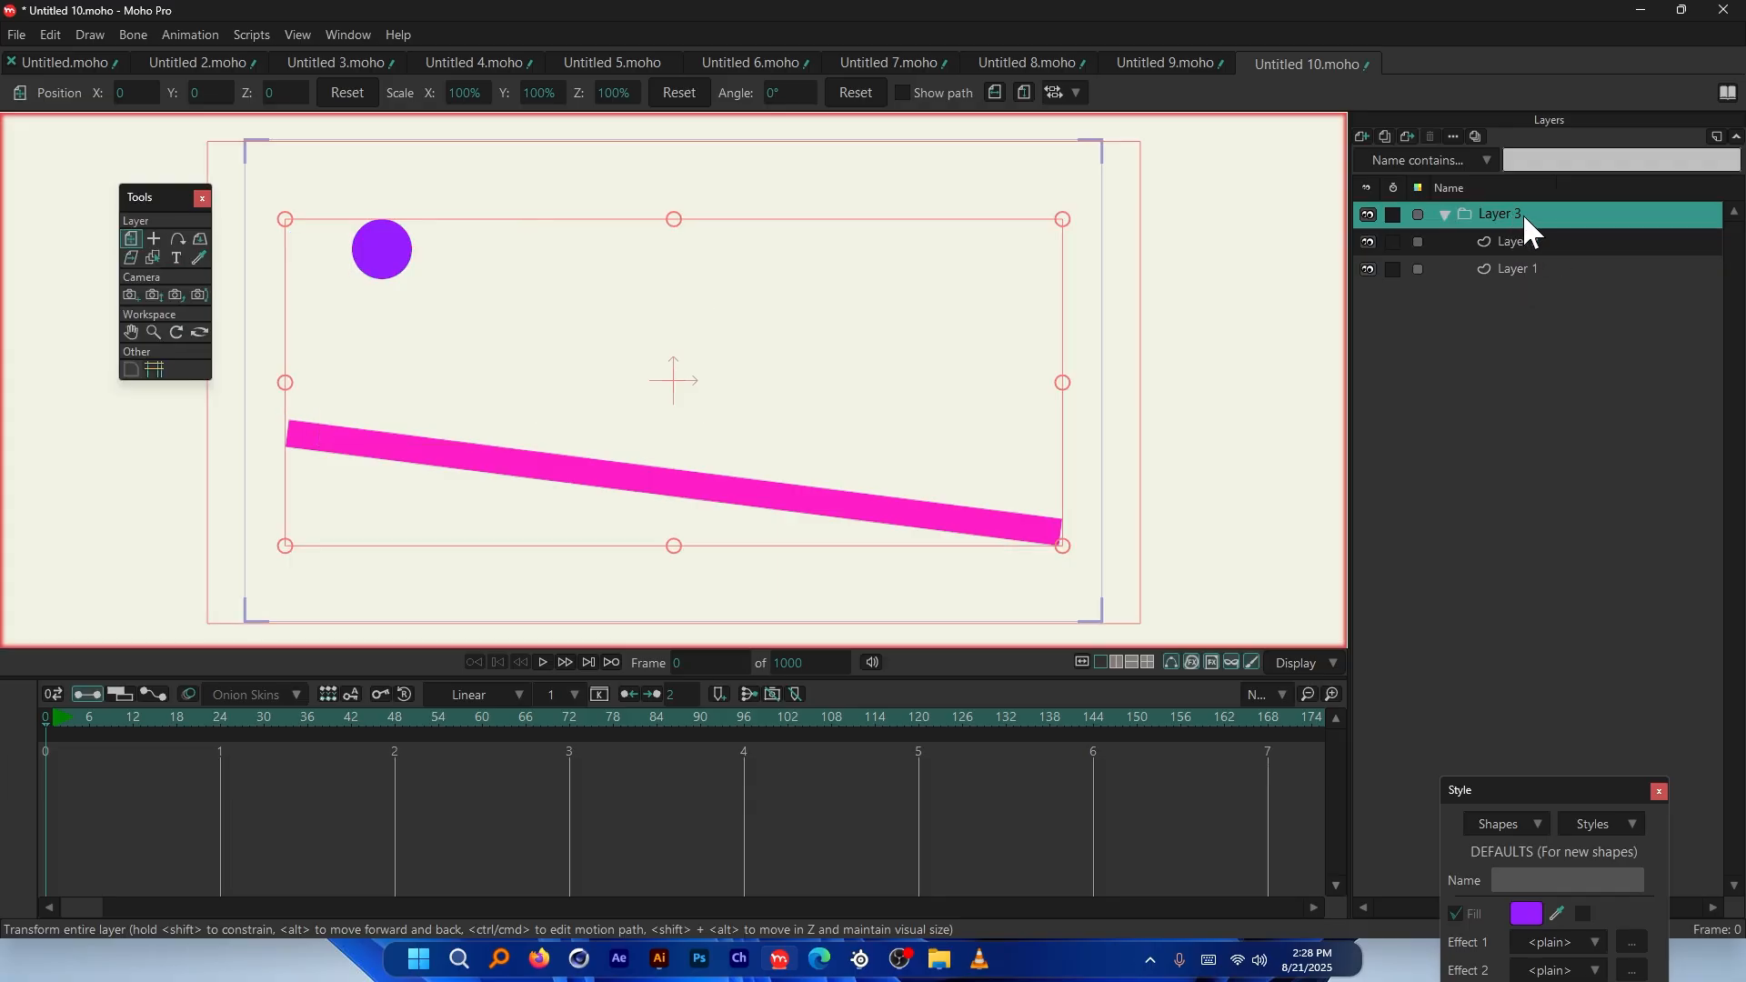
{"action": "left_click", "coordinate": [1386, 134]}
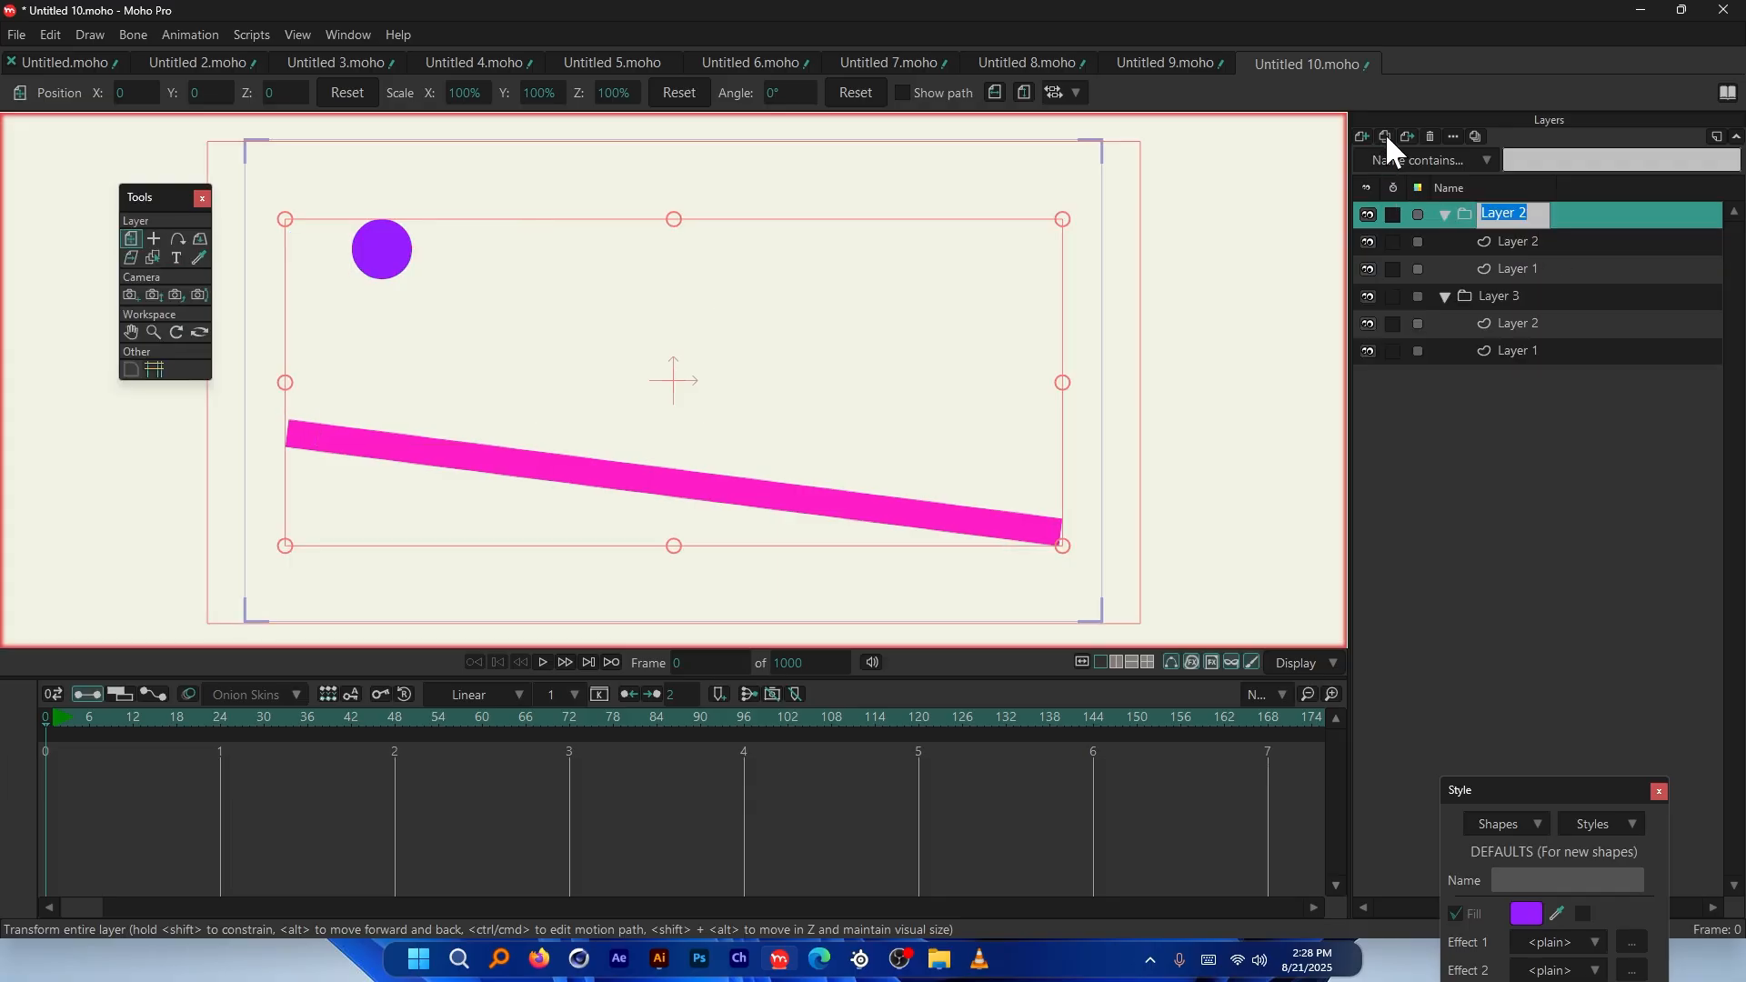
{"action": "left_click", "coordinate": [1491, 246]}
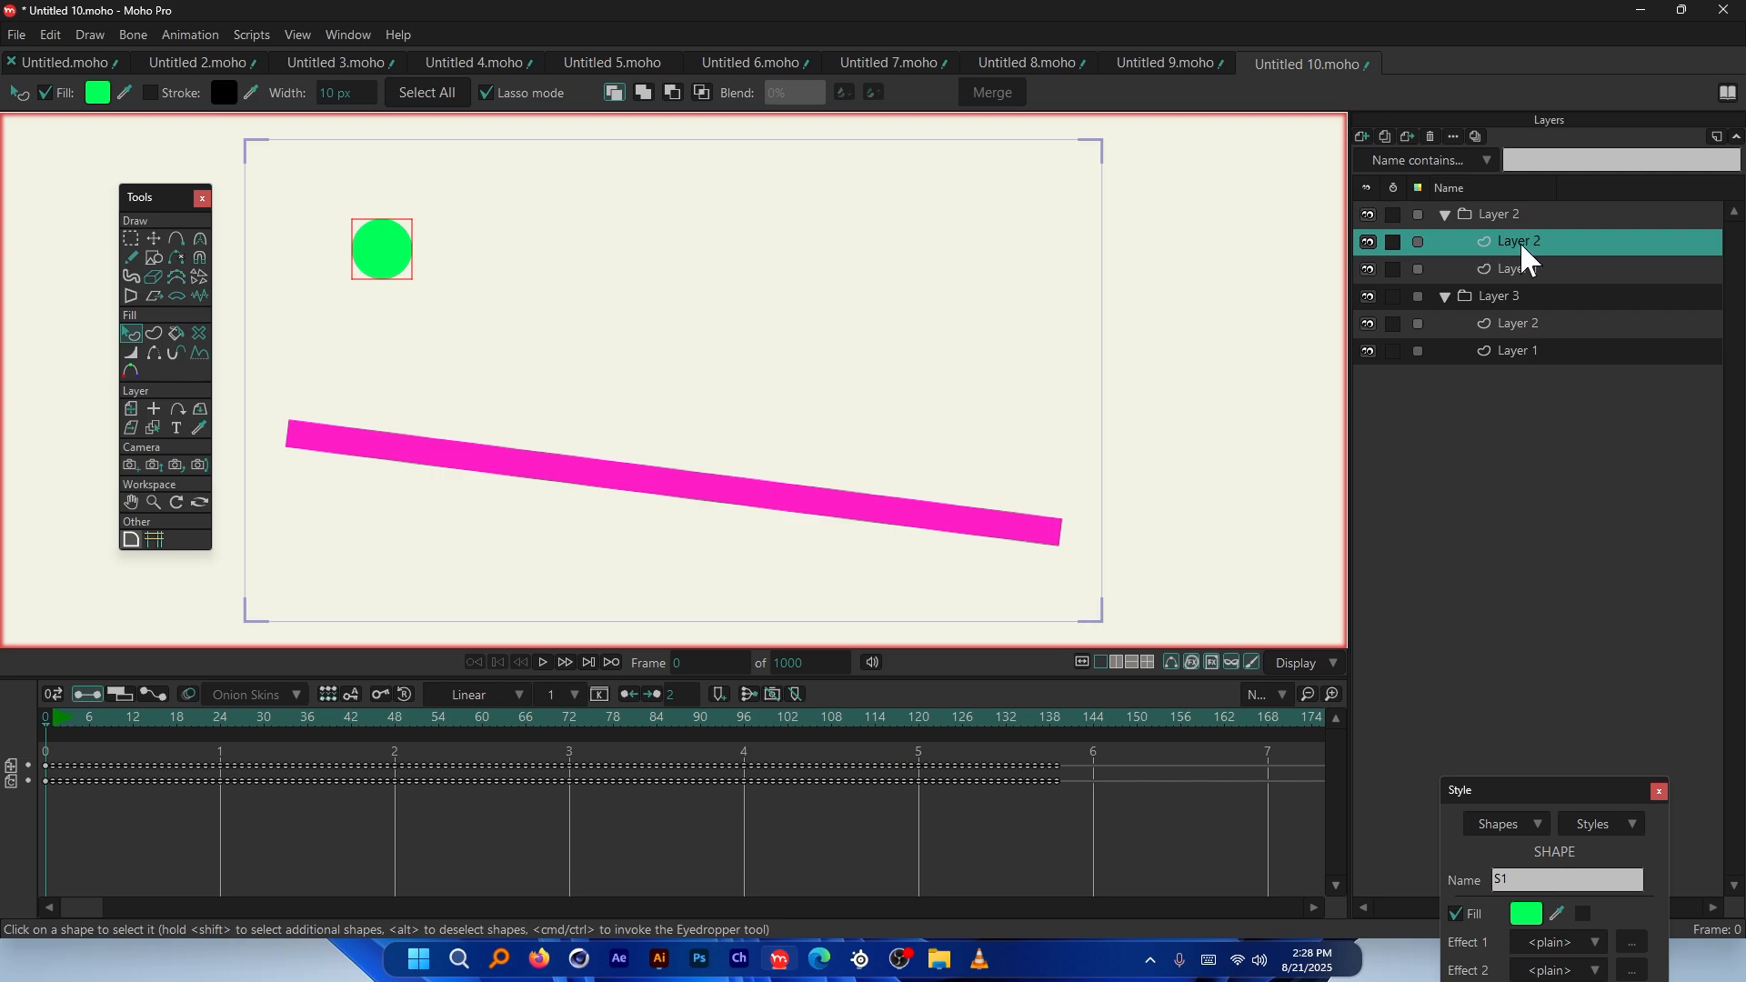
Play the simulation with the green ball, then rewind the timeline to frame 0
{"action": "key", "text": "space"}
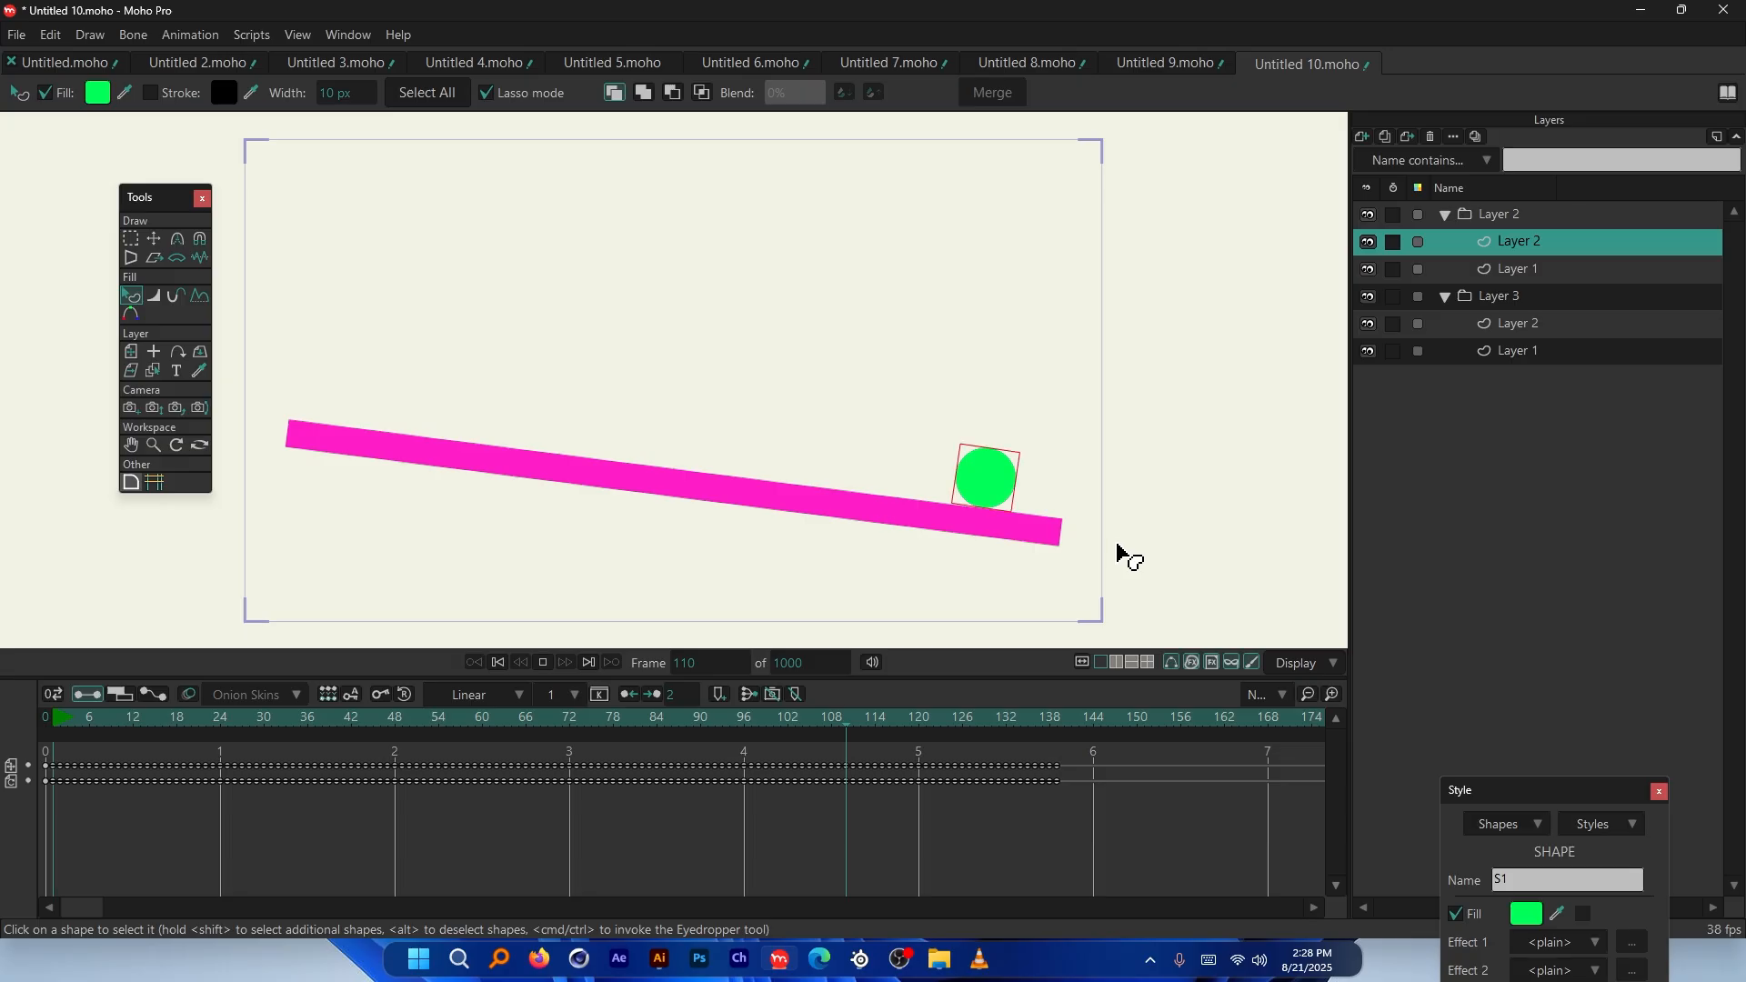
{"action": "scroll", "coordinate": [1123, 557], "scroll_direction": "up", "scroll_amount": 5}
{"action": "key", "text": "space"}
{"action": "scroll", "coordinate": [657, 386], "scroll_direction": "down", "scroll_amount": 5}
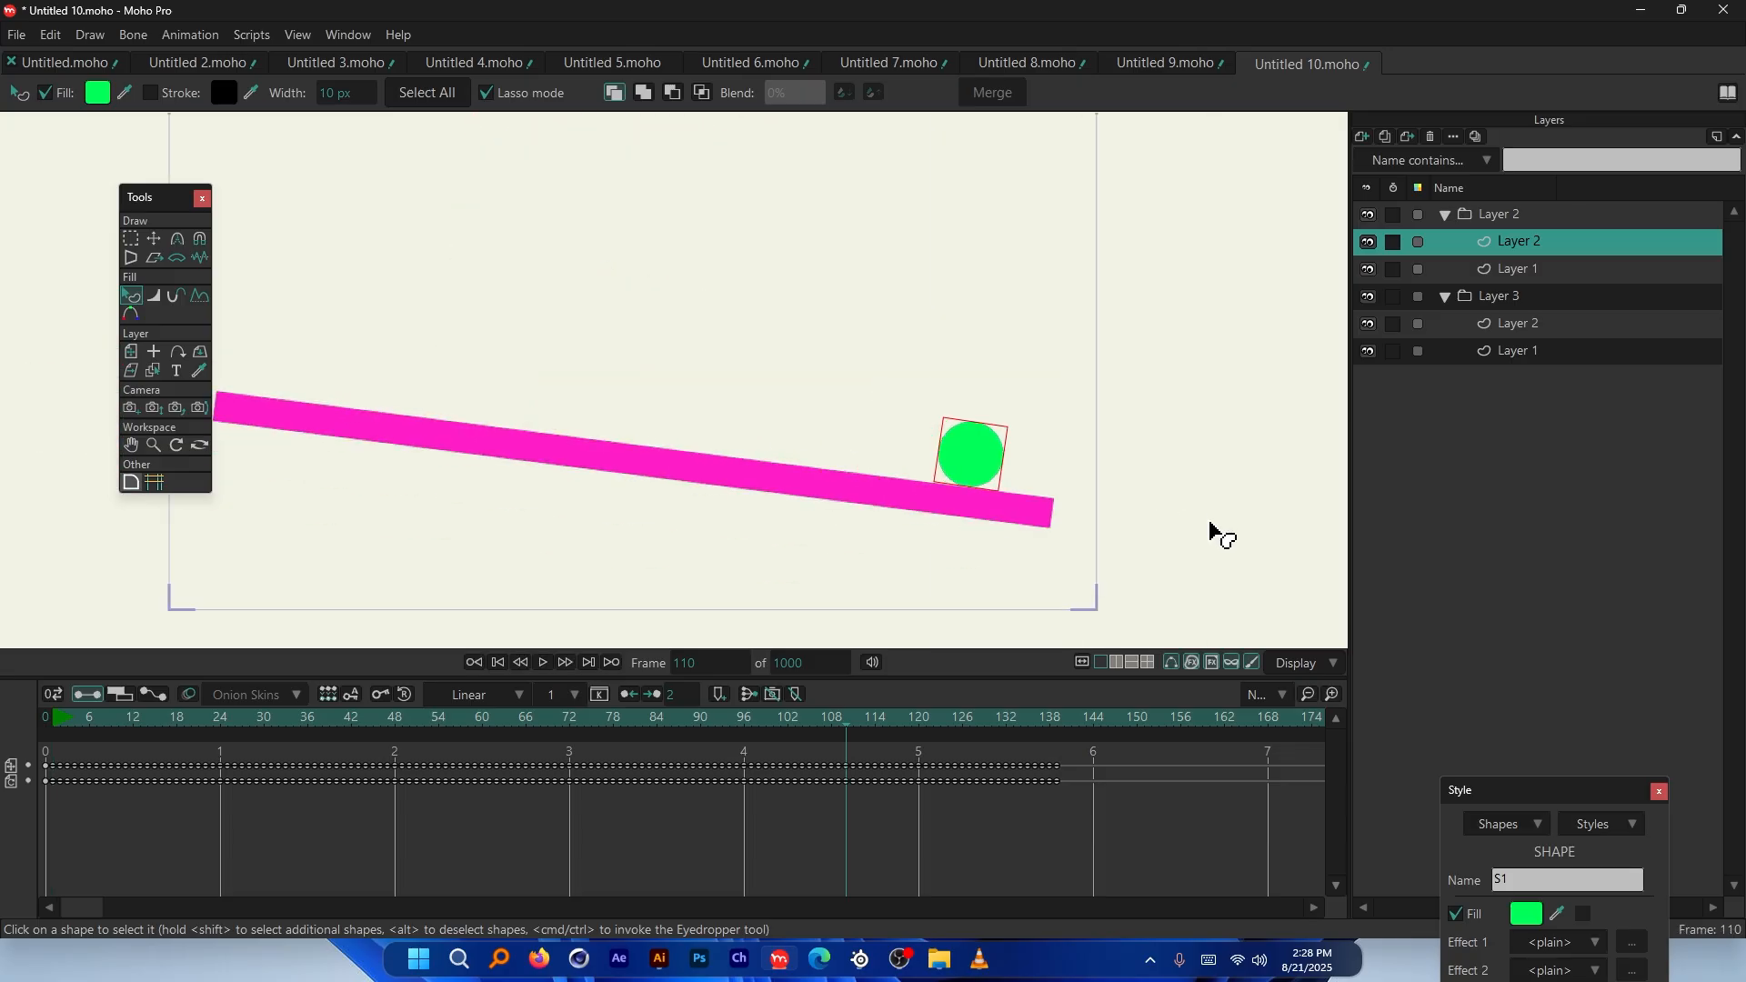
{"action": "left_click_drag", "start_coordinate": [228, 723], "coordinate": [44, 722]}
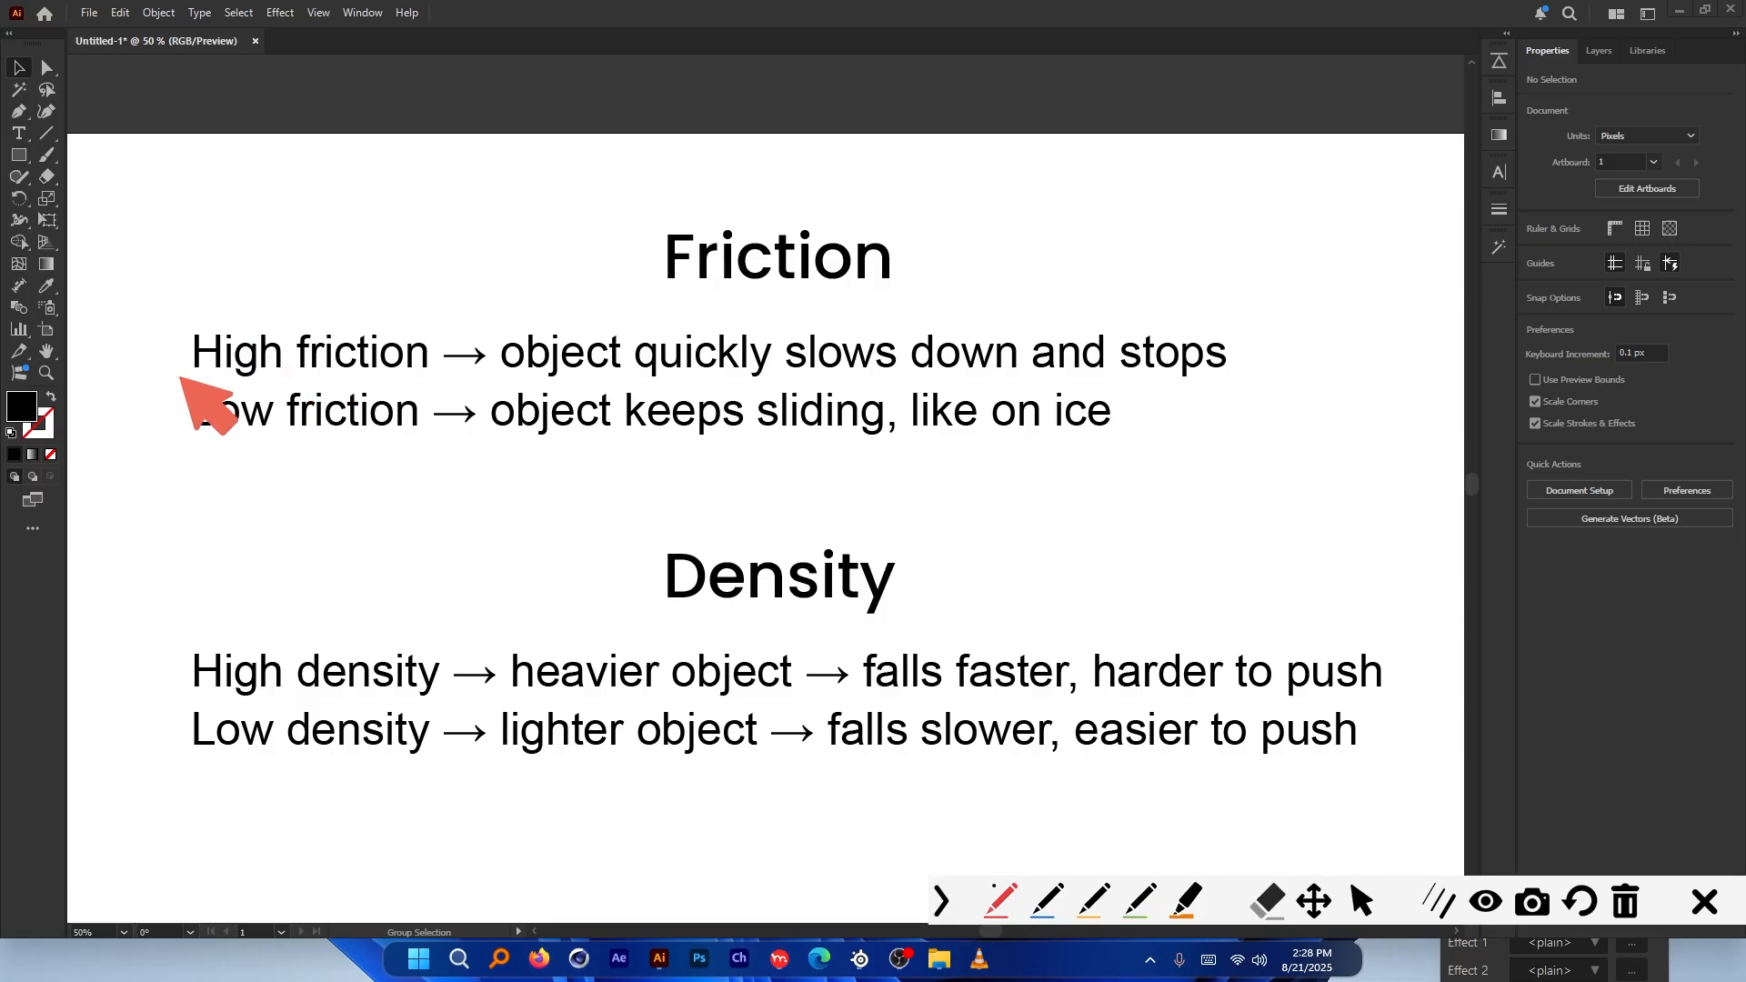
Underline 'High friction', 'Low friction' and 'object keeps sliding' in red, undoing the stray description strokes
{"action": "left_click_drag", "start_coordinate": [180, 377], "coordinate": [433, 371]}
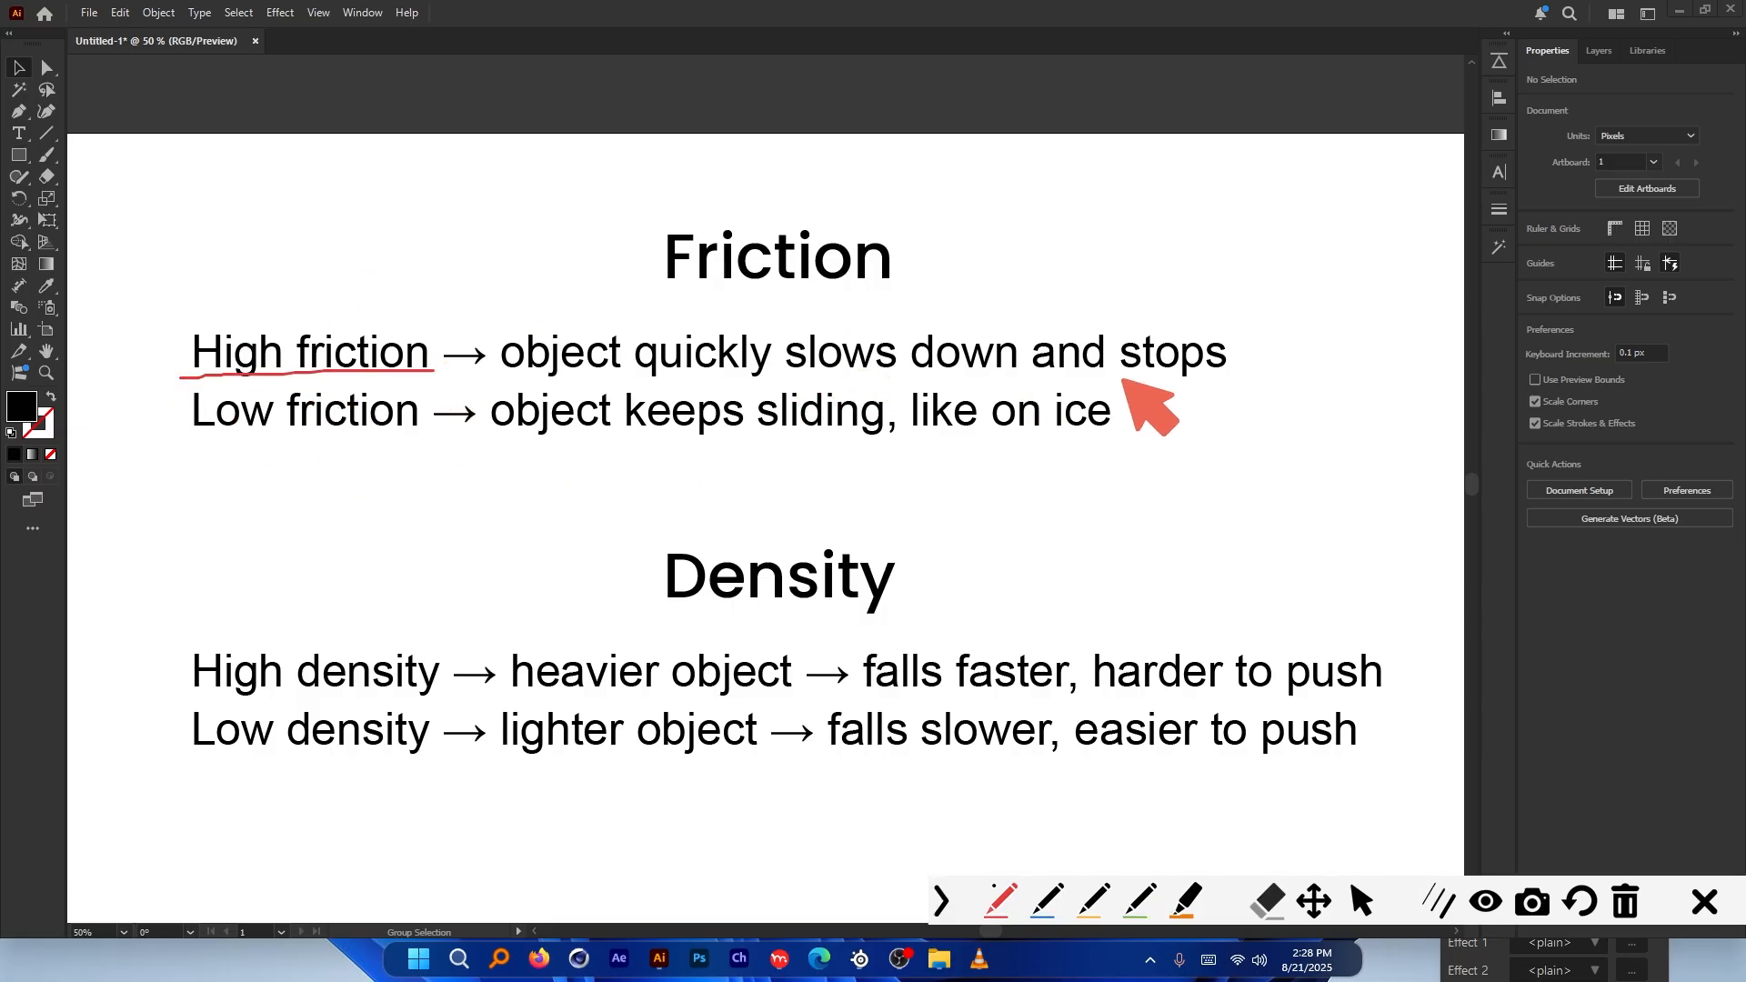
{"action": "left_click_drag", "start_coordinate": [515, 373], "coordinate": [1223, 357]}
{"action": "key", "text": "ctrl+z"}
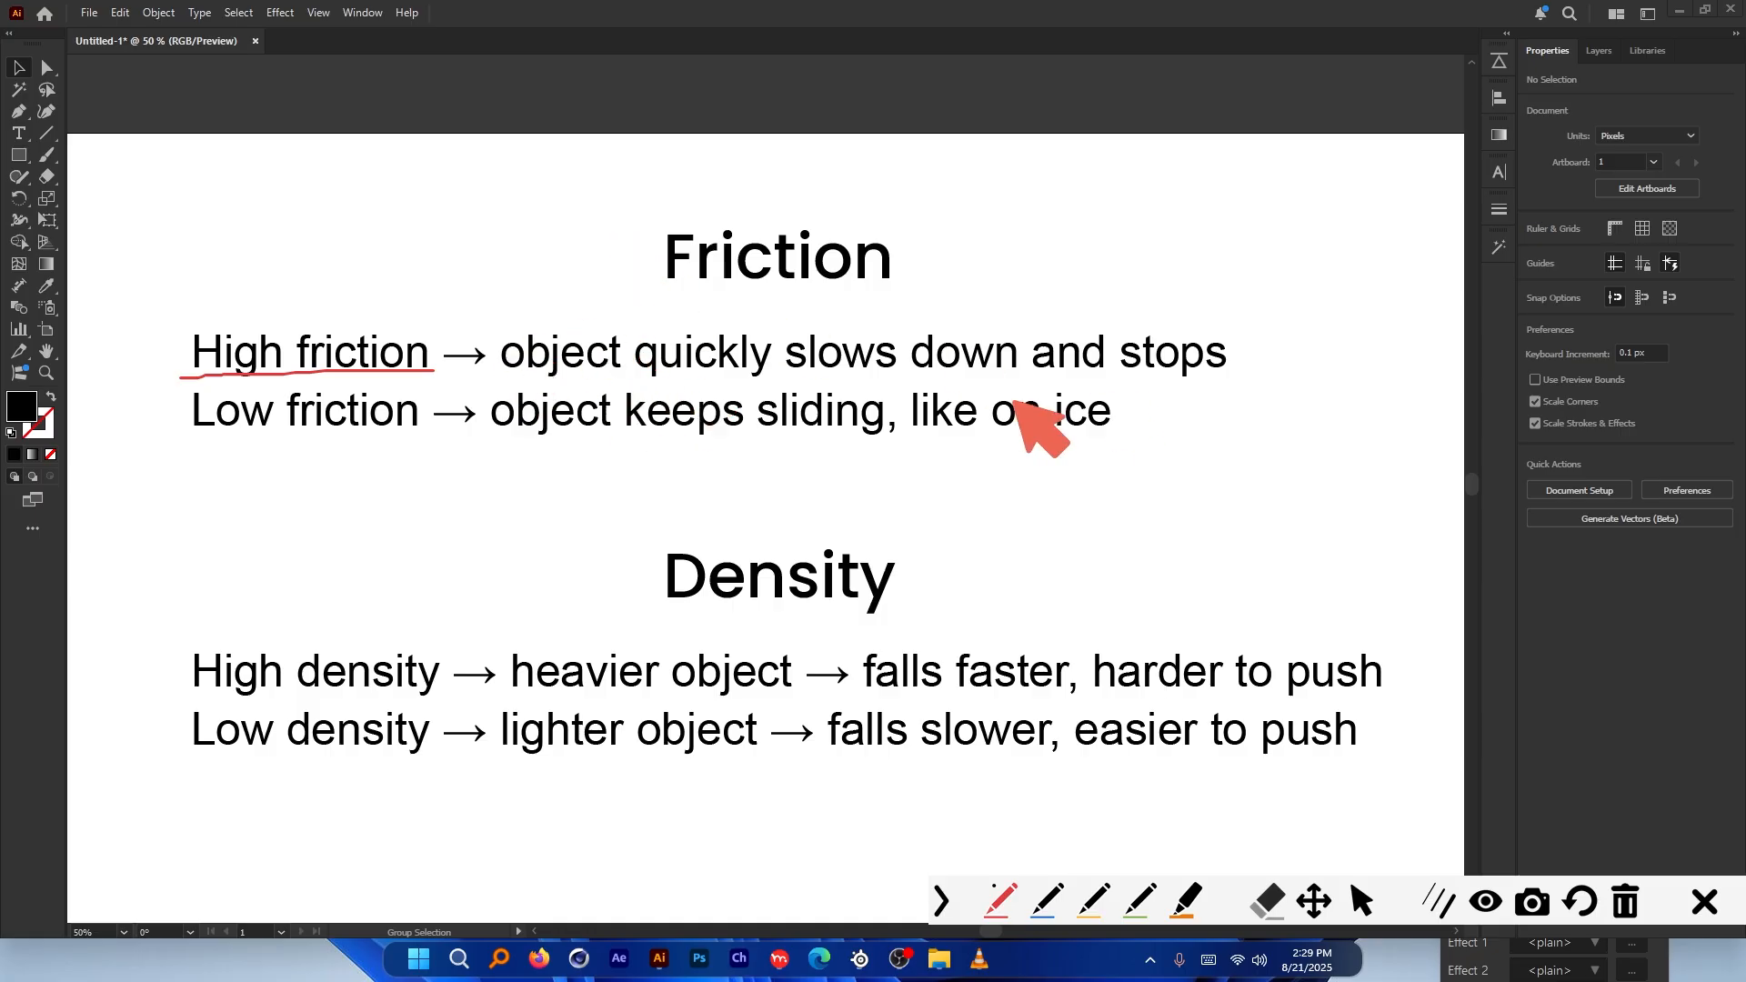
{"action": "left_click_drag", "start_coordinate": [502, 371], "coordinate": [1243, 372]}
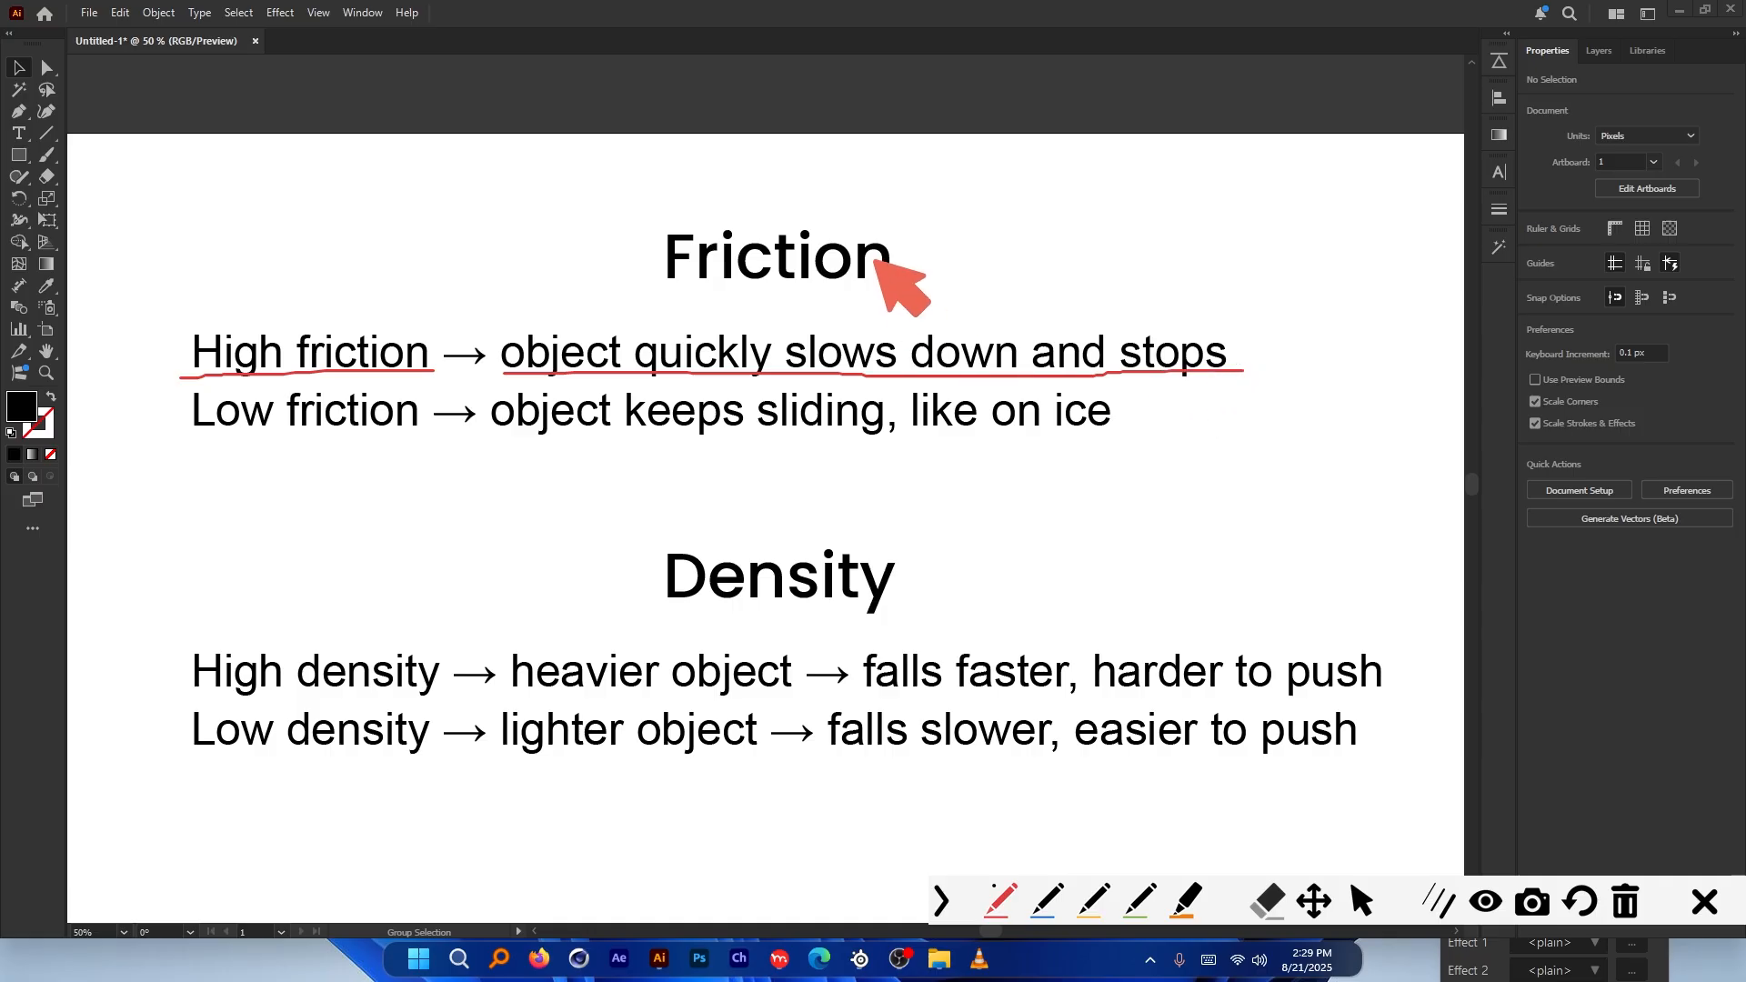
{"action": "key", "text": "ctrl+z"}
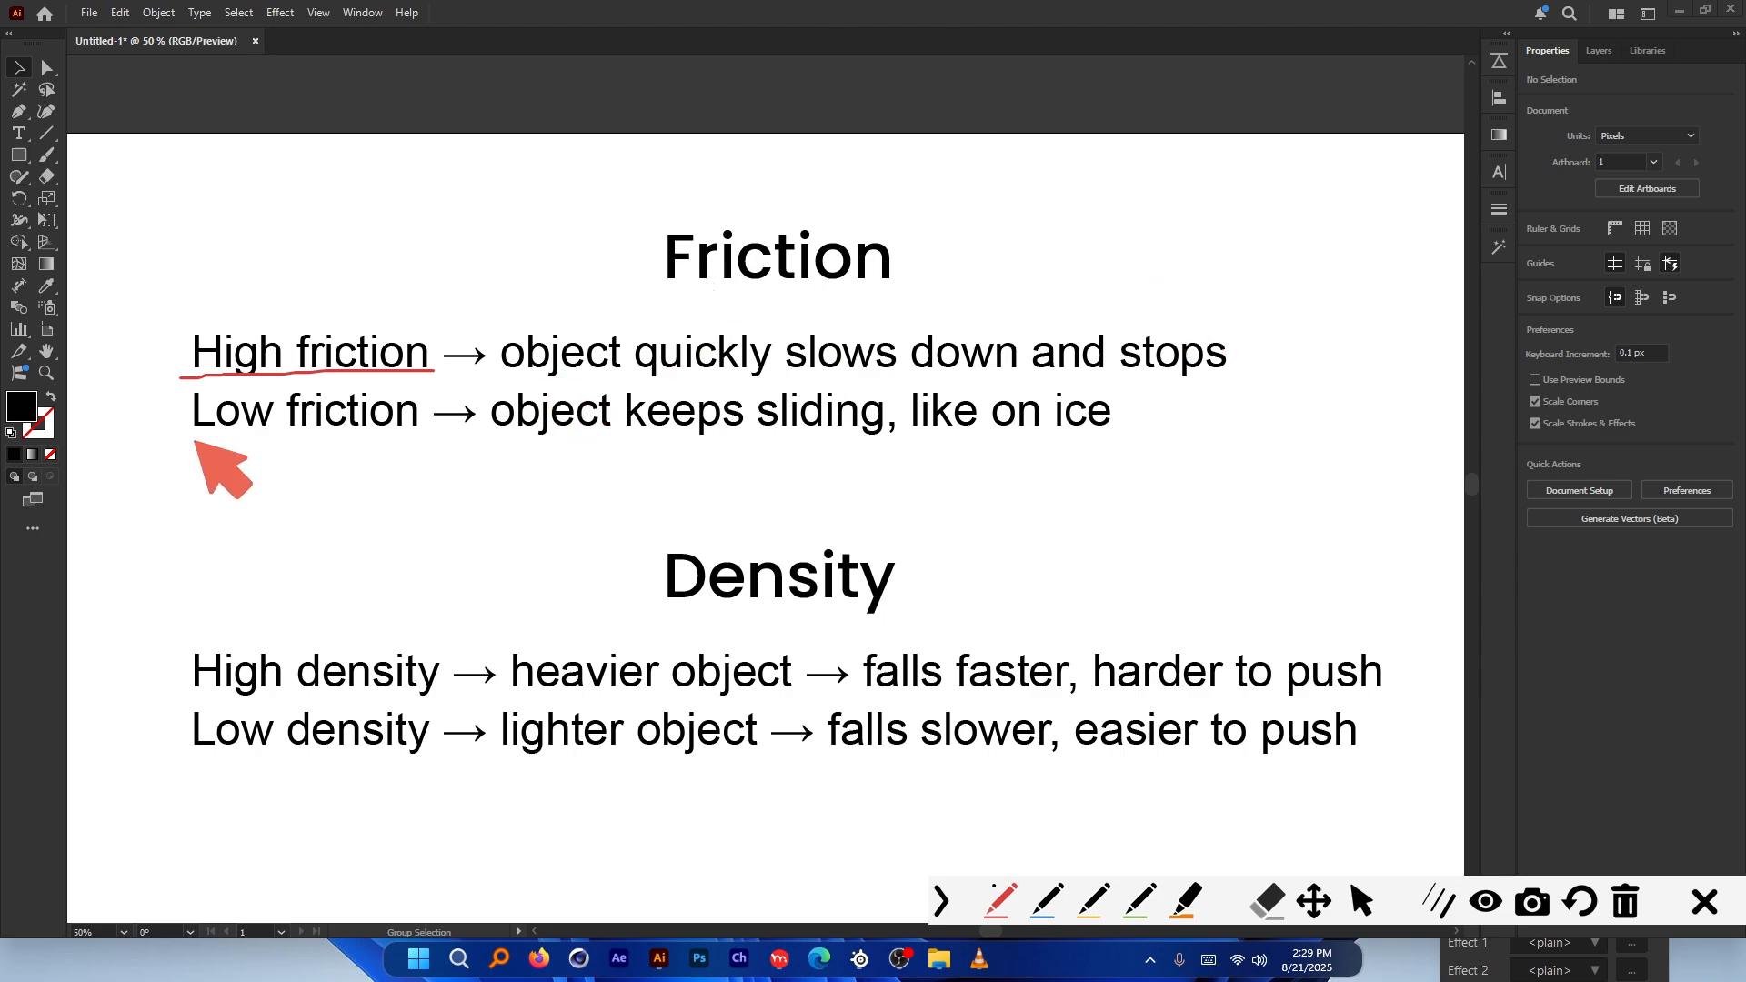
{"action": "left_click_drag", "start_coordinate": [194, 441], "coordinate": [396, 440]}
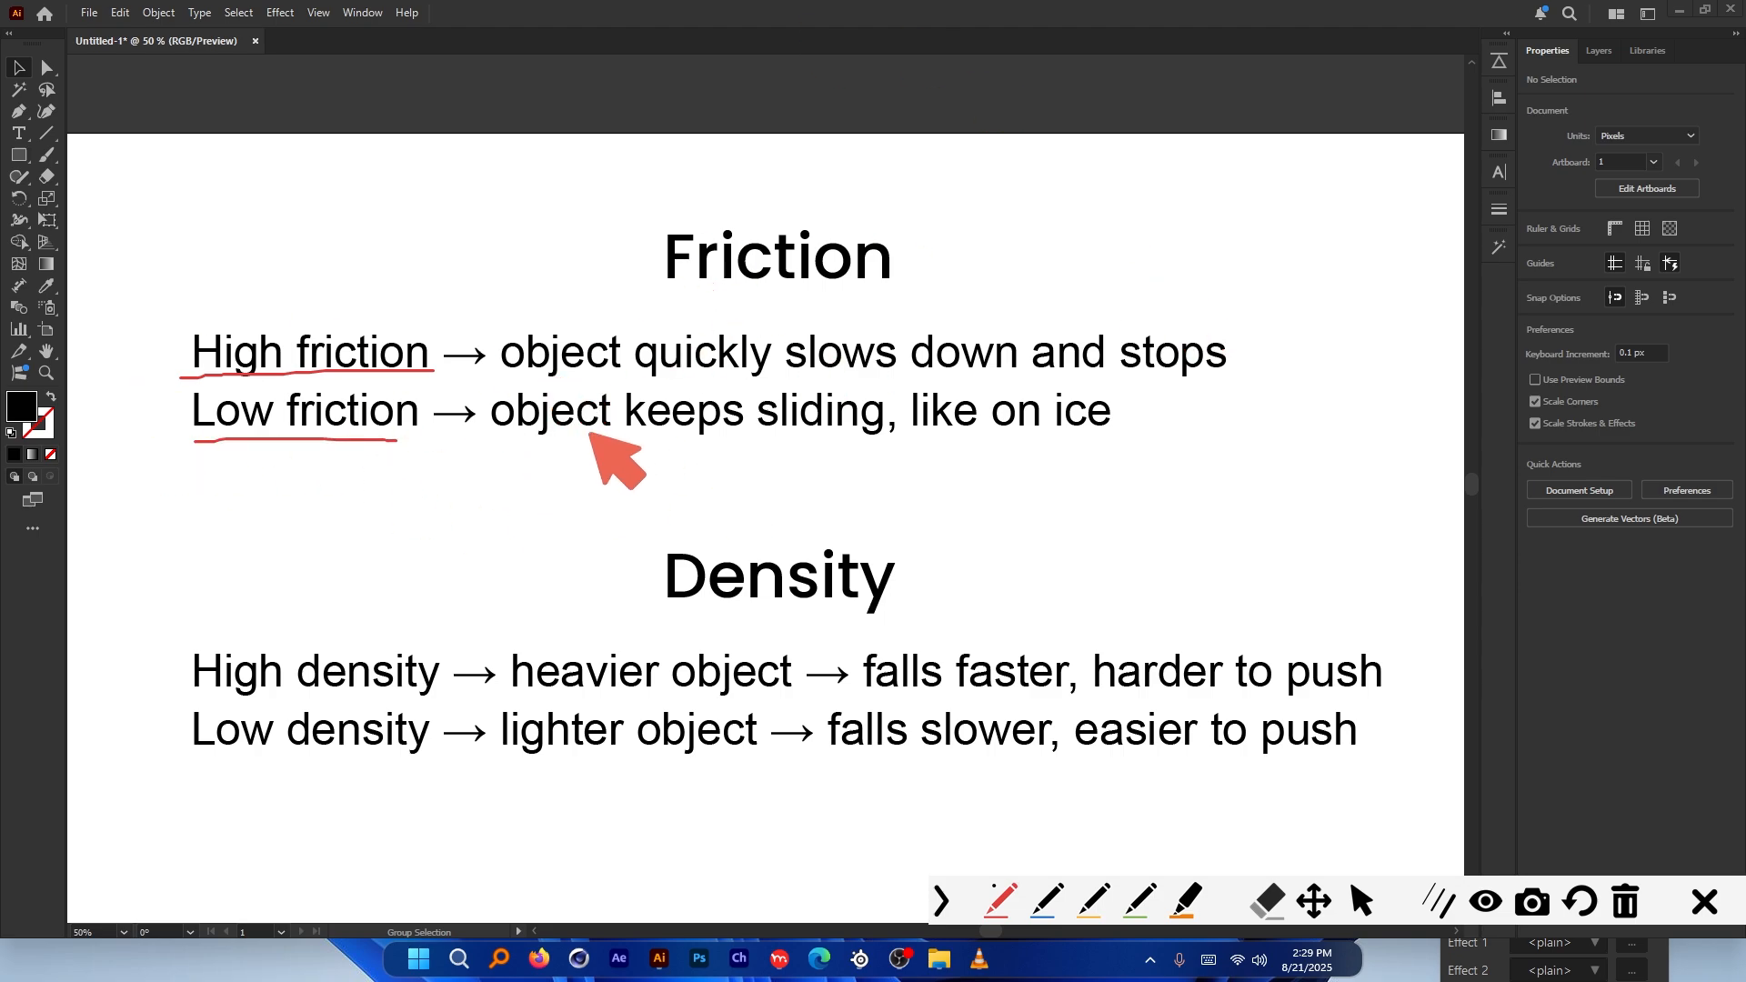
{"action": "left_click_drag", "start_coordinate": [507, 436], "coordinate": [894, 433]}
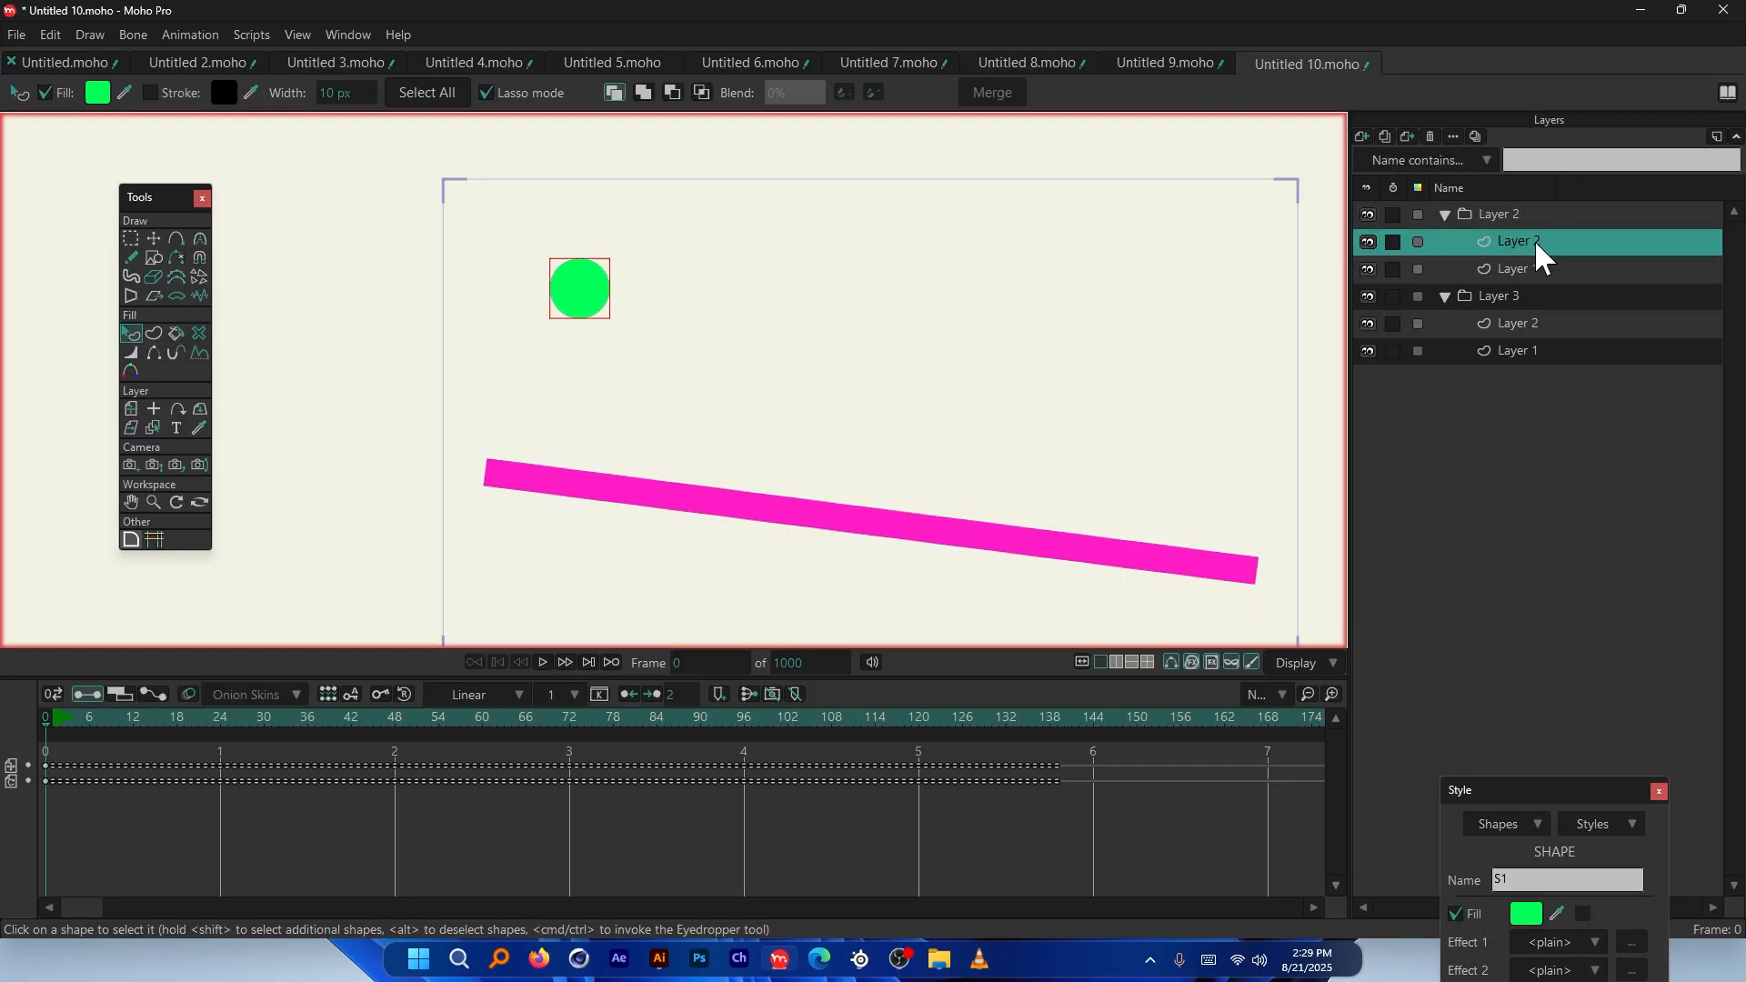
Lower the green ball layer's physics Friction from 0.30 to 0.0010
{"action": "double_click", "coordinate": [1535, 238]}
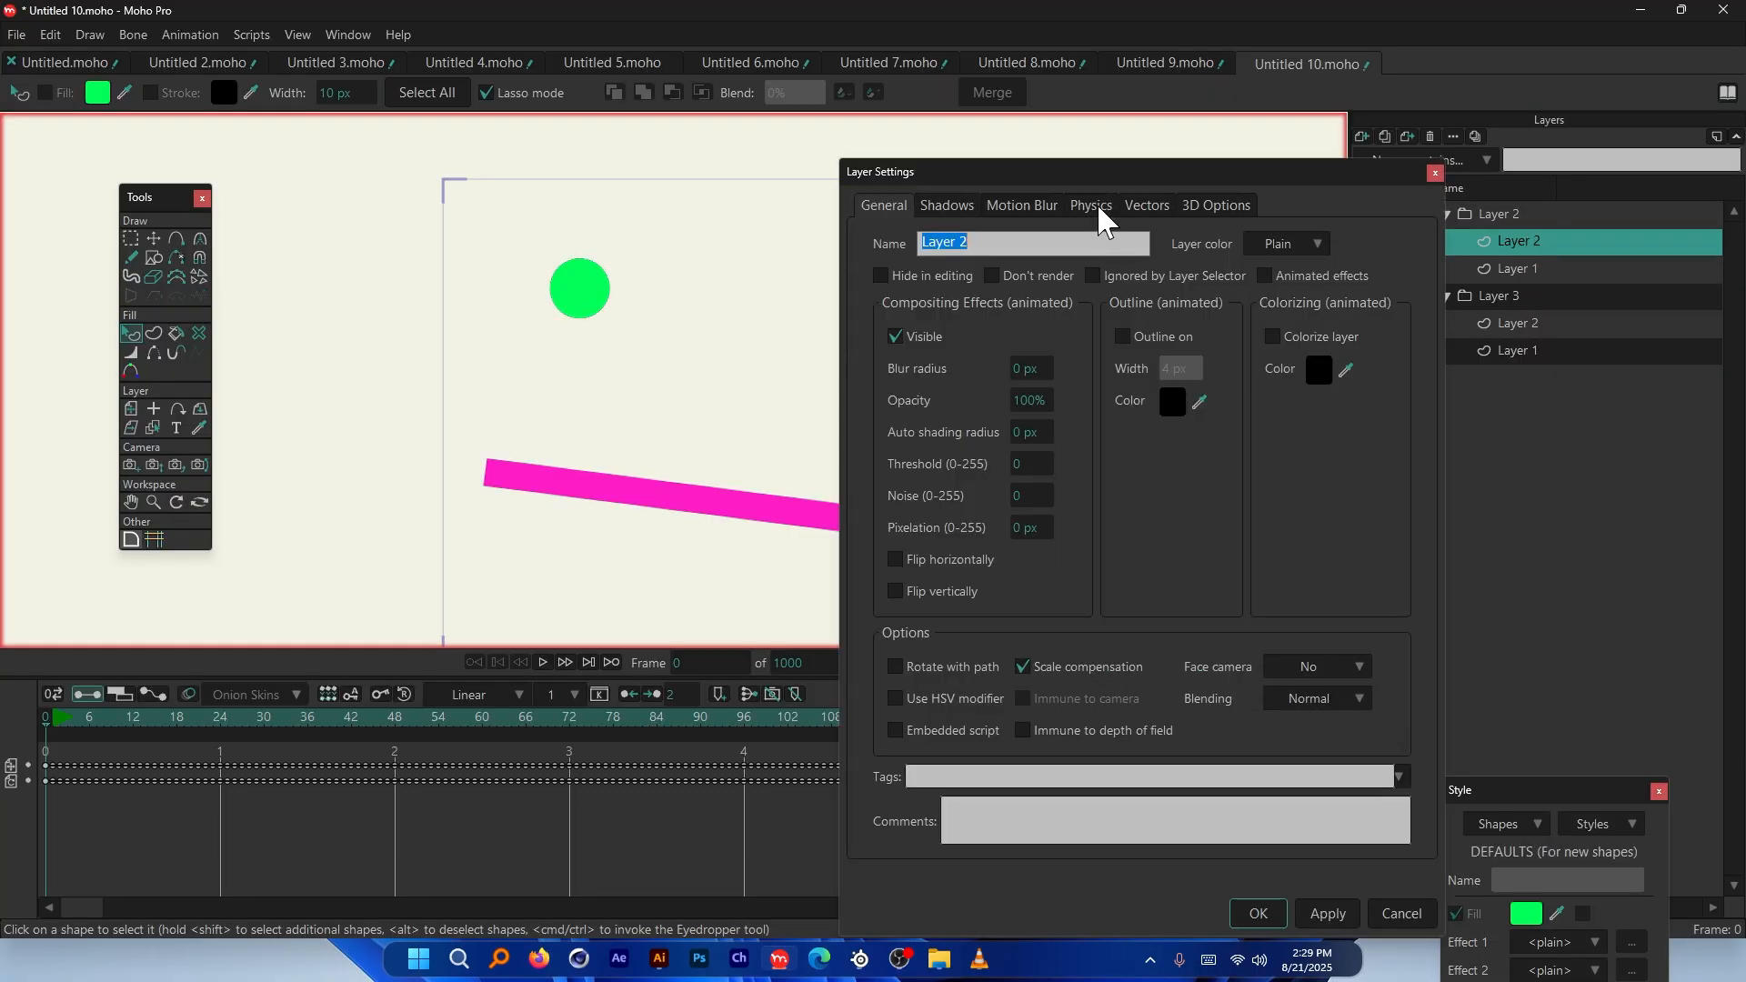
{"action": "left_click", "coordinate": [1091, 206]}
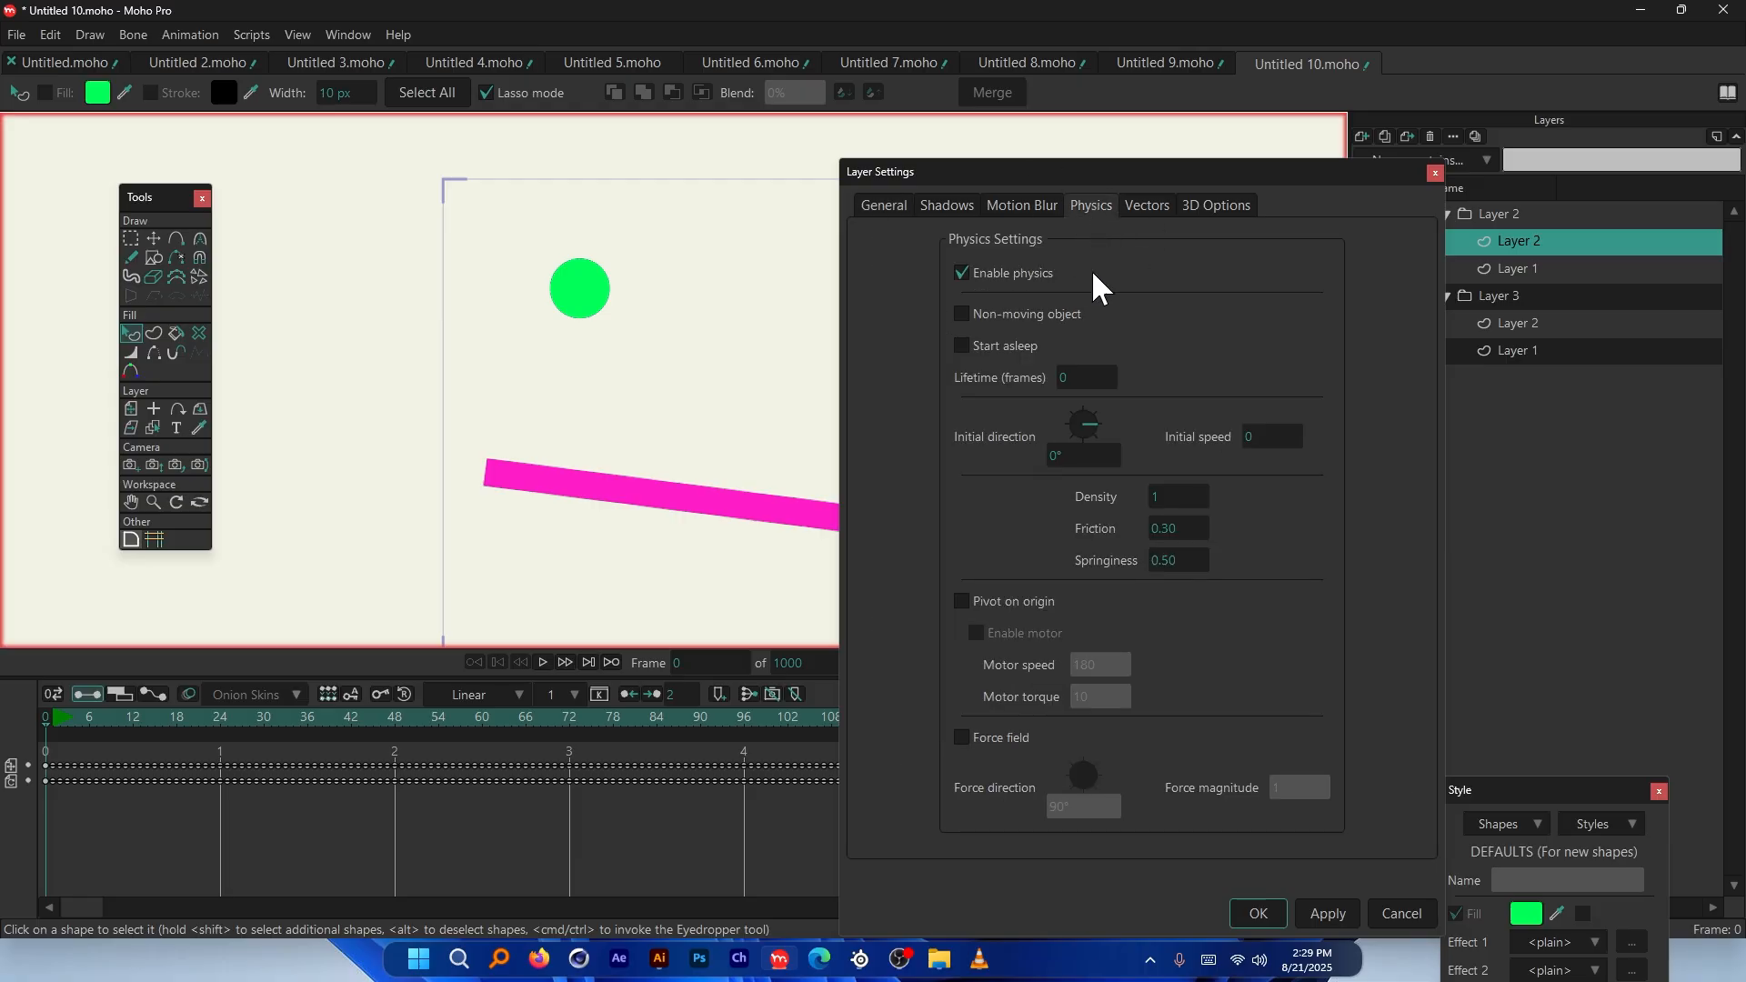
{"action": "left_click", "coordinate": [1182, 533]}
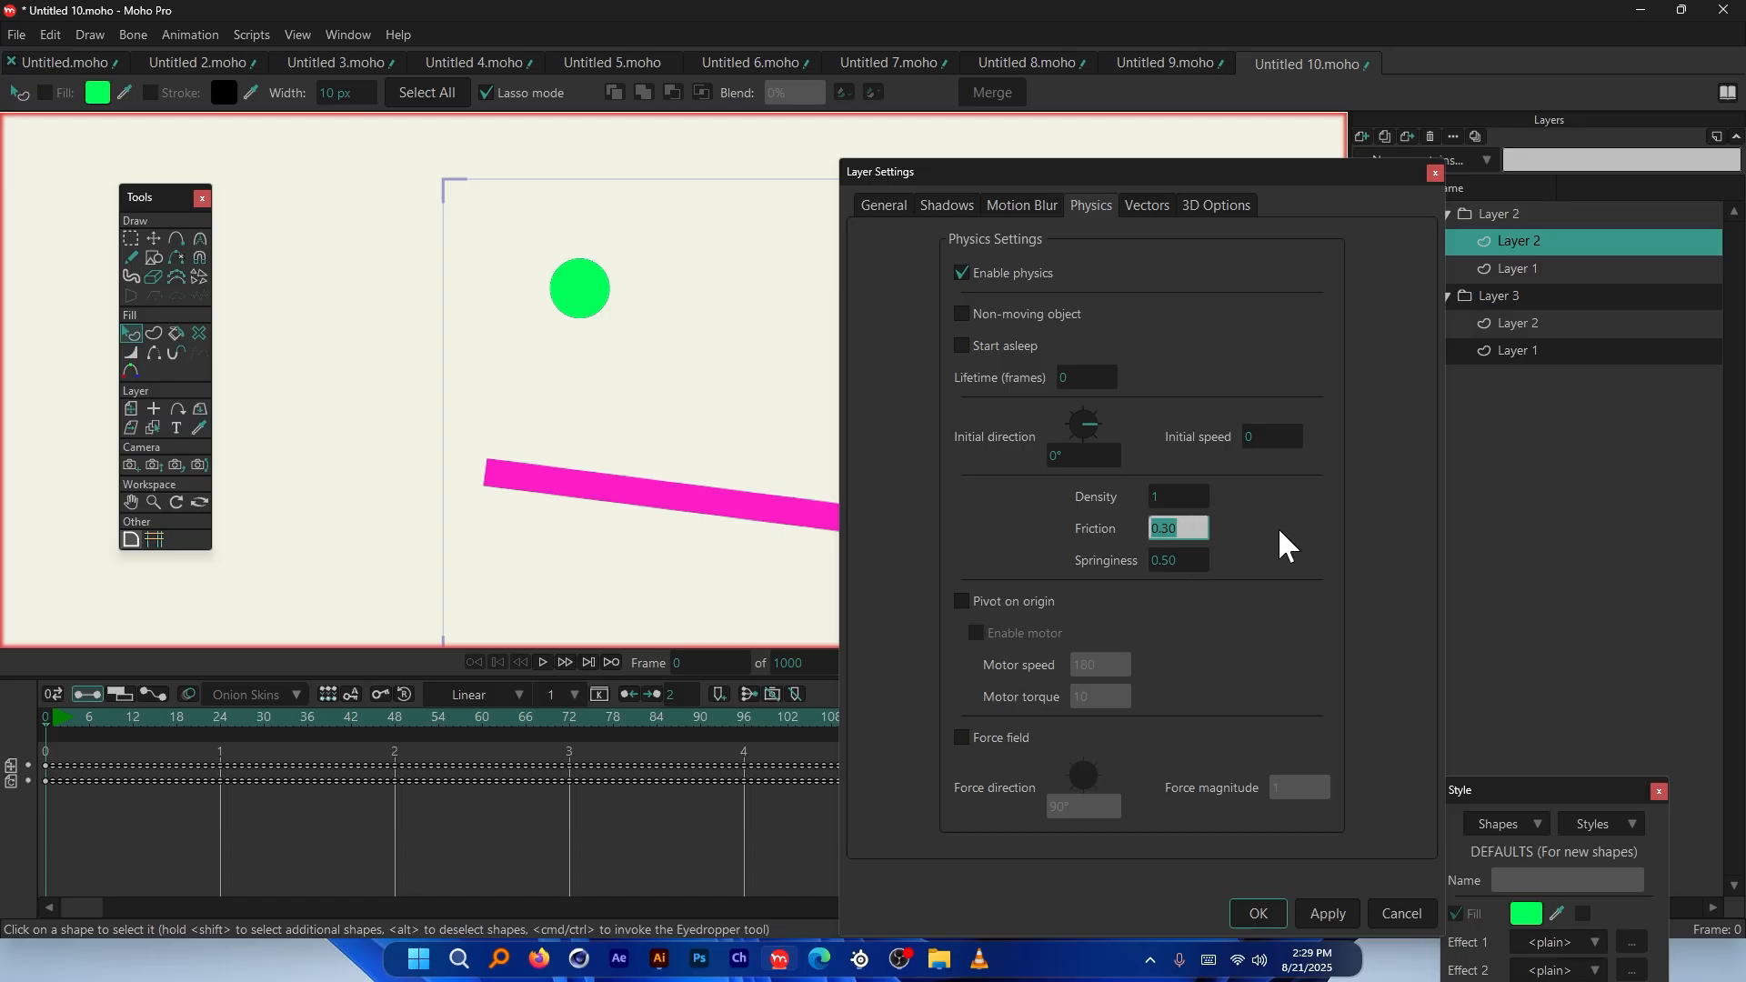
{"action": "key", "text": "BackSpace"}
{"action": "type", "text": "1"}
{"action": "key", "text": "Return"}
Play the low-friction simulation and scrub from frame 36 as the ball rolls down the ramp
{"action": "key", "text": "space"}
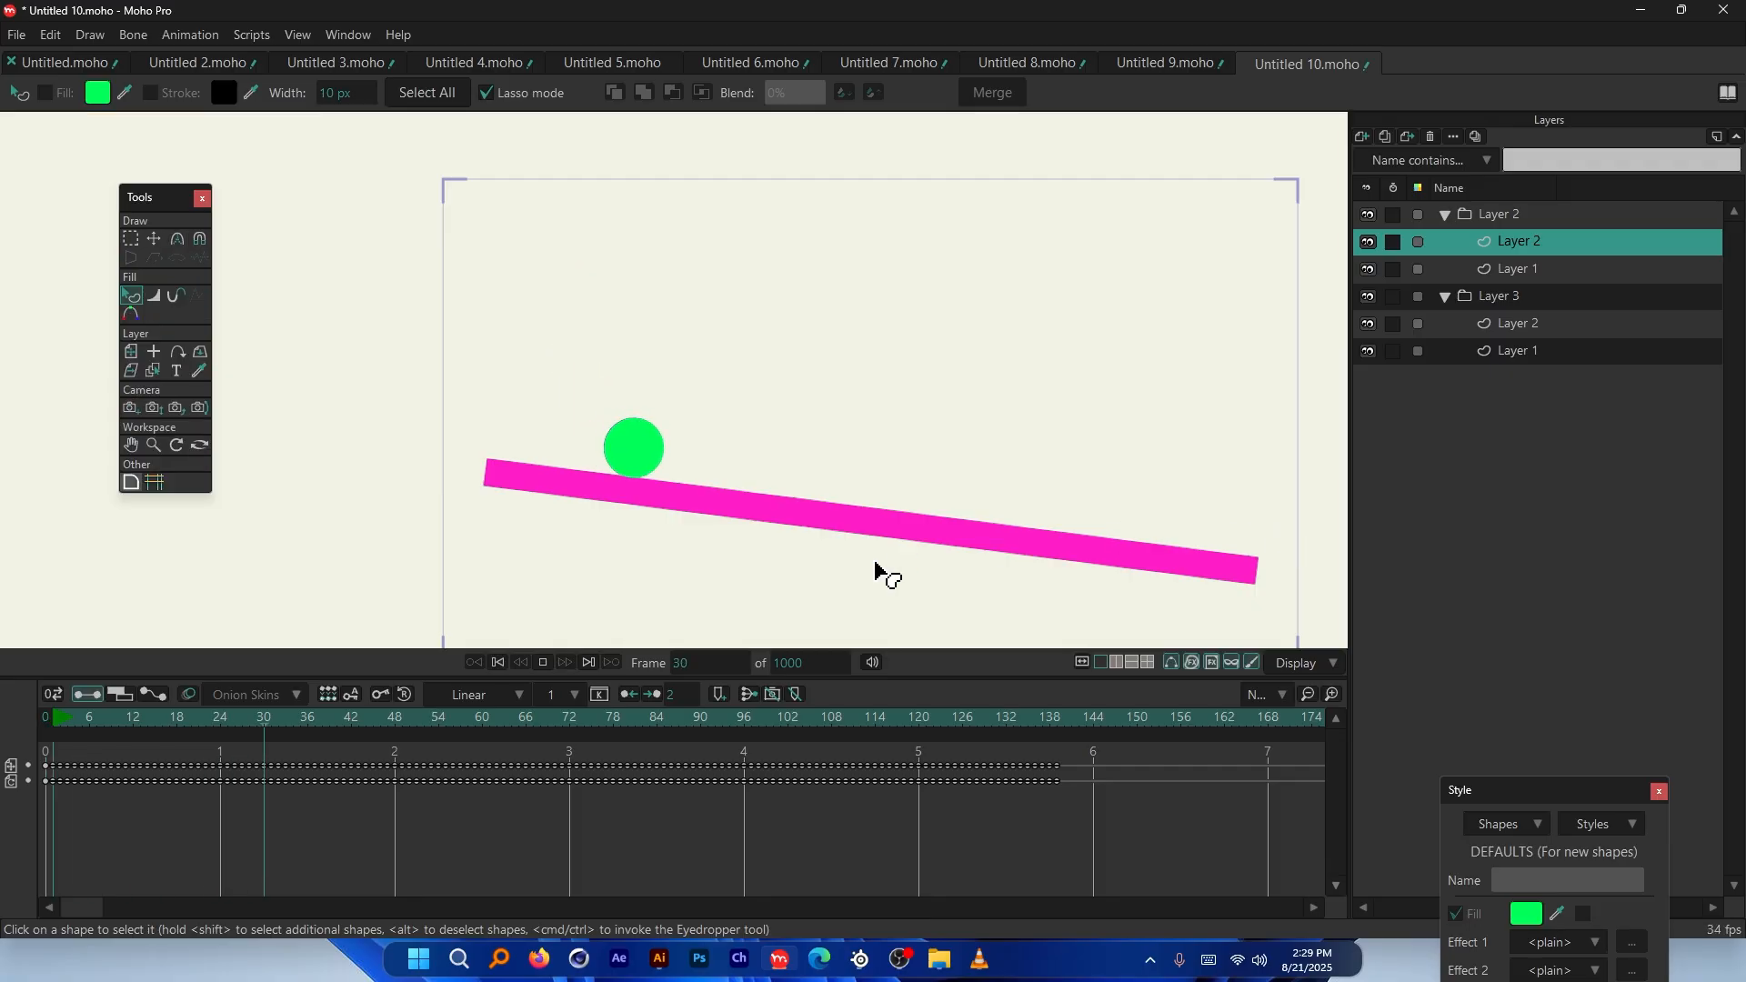
{"action": "left_click_drag", "start_coordinate": [438, 717], "coordinate": [489, 718]}
{"action": "scroll", "coordinate": [682, 370], "scroll_direction": "up", "scroll_amount": 5}
{"action": "scroll", "coordinate": [637, 364], "scroll_direction": "down", "scroll_amount": 5}
{"action": "left_click_drag", "start_coordinate": [710, 721], "coordinate": [917, 719]}
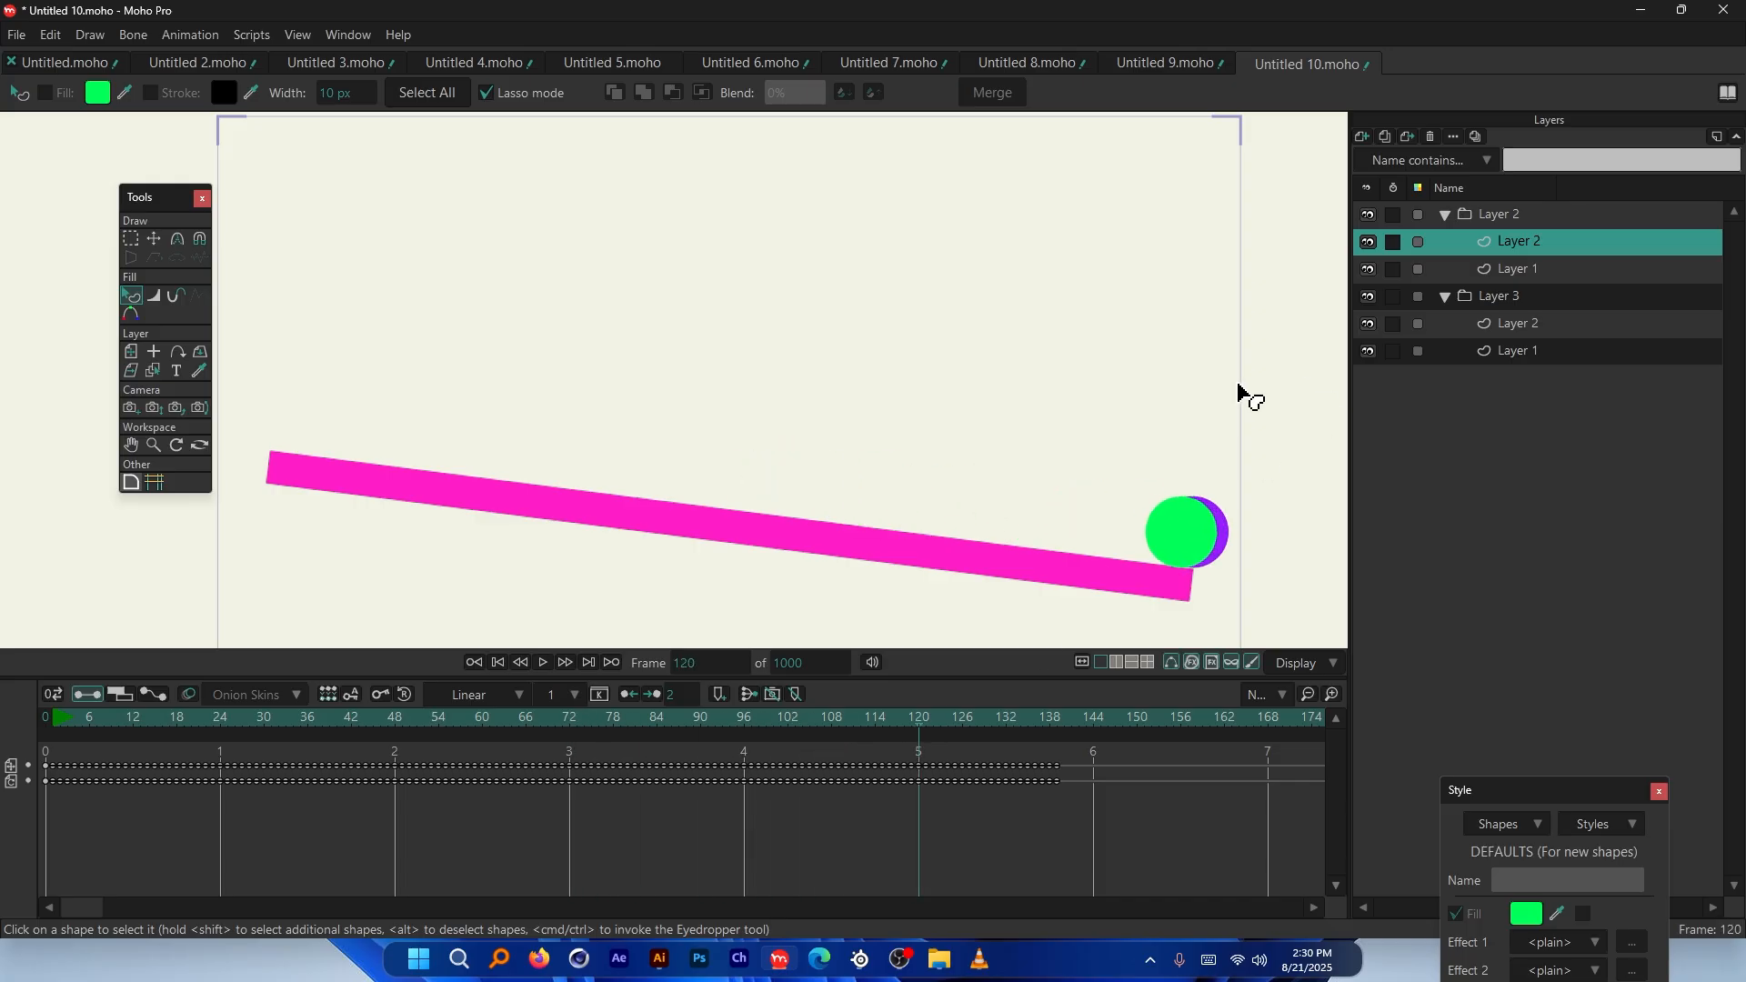
{"action": "scroll", "coordinate": [1024, 461], "scroll_direction": "up", "scroll_amount": 5}
{"action": "scroll", "coordinate": [1024, 461], "scroll_direction": "down", "scroll_amount": 5}
{"action": "scroll", "coordinate": [882, 437], "scroll_direction": "up", "scroll_amount": 3}
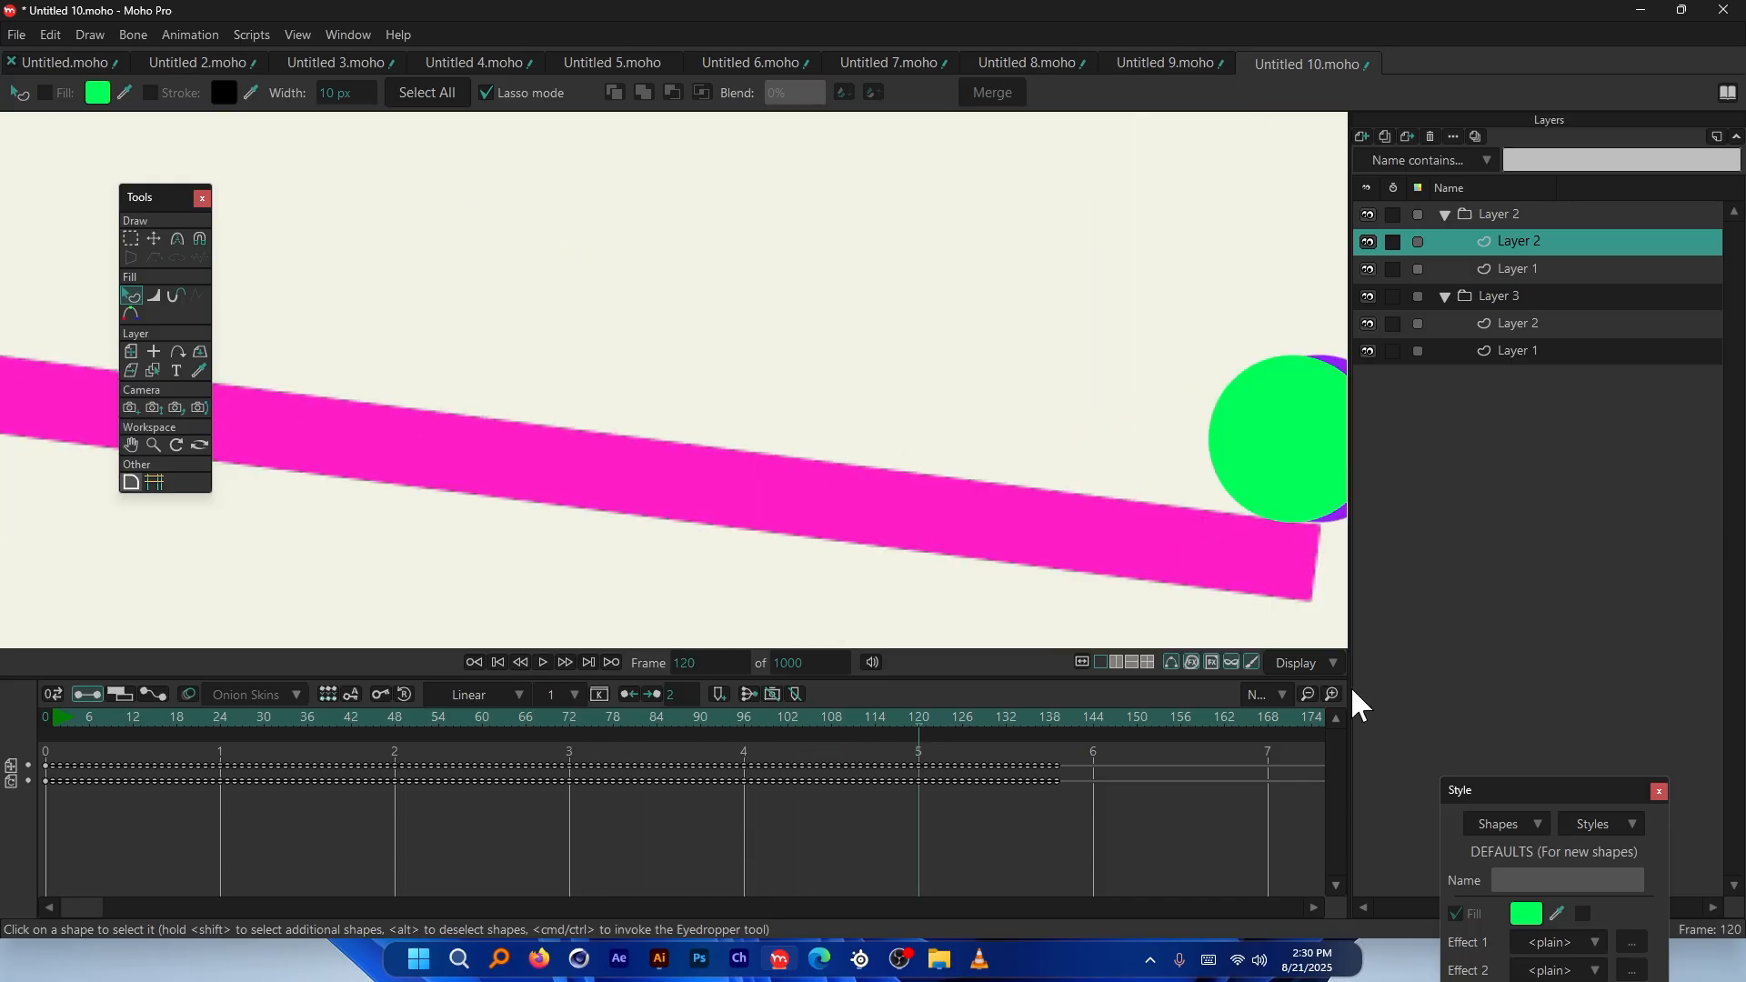
{"action": "left_click", "coordinate": [1315, 667]}
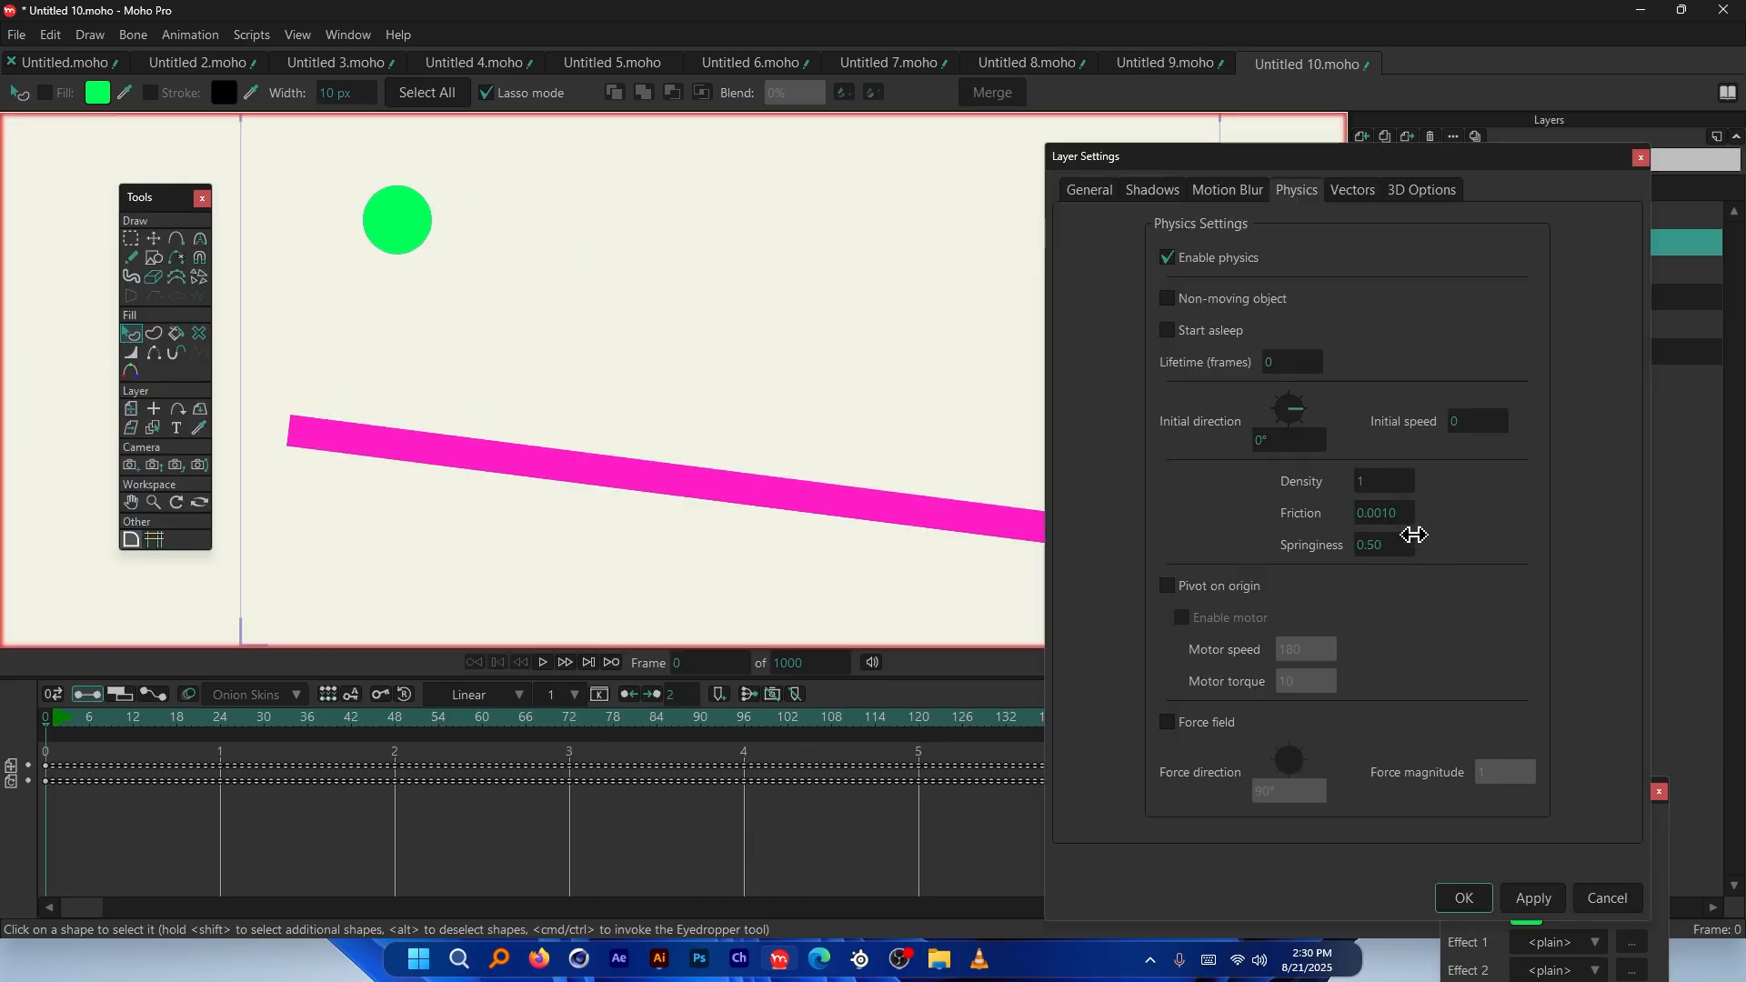
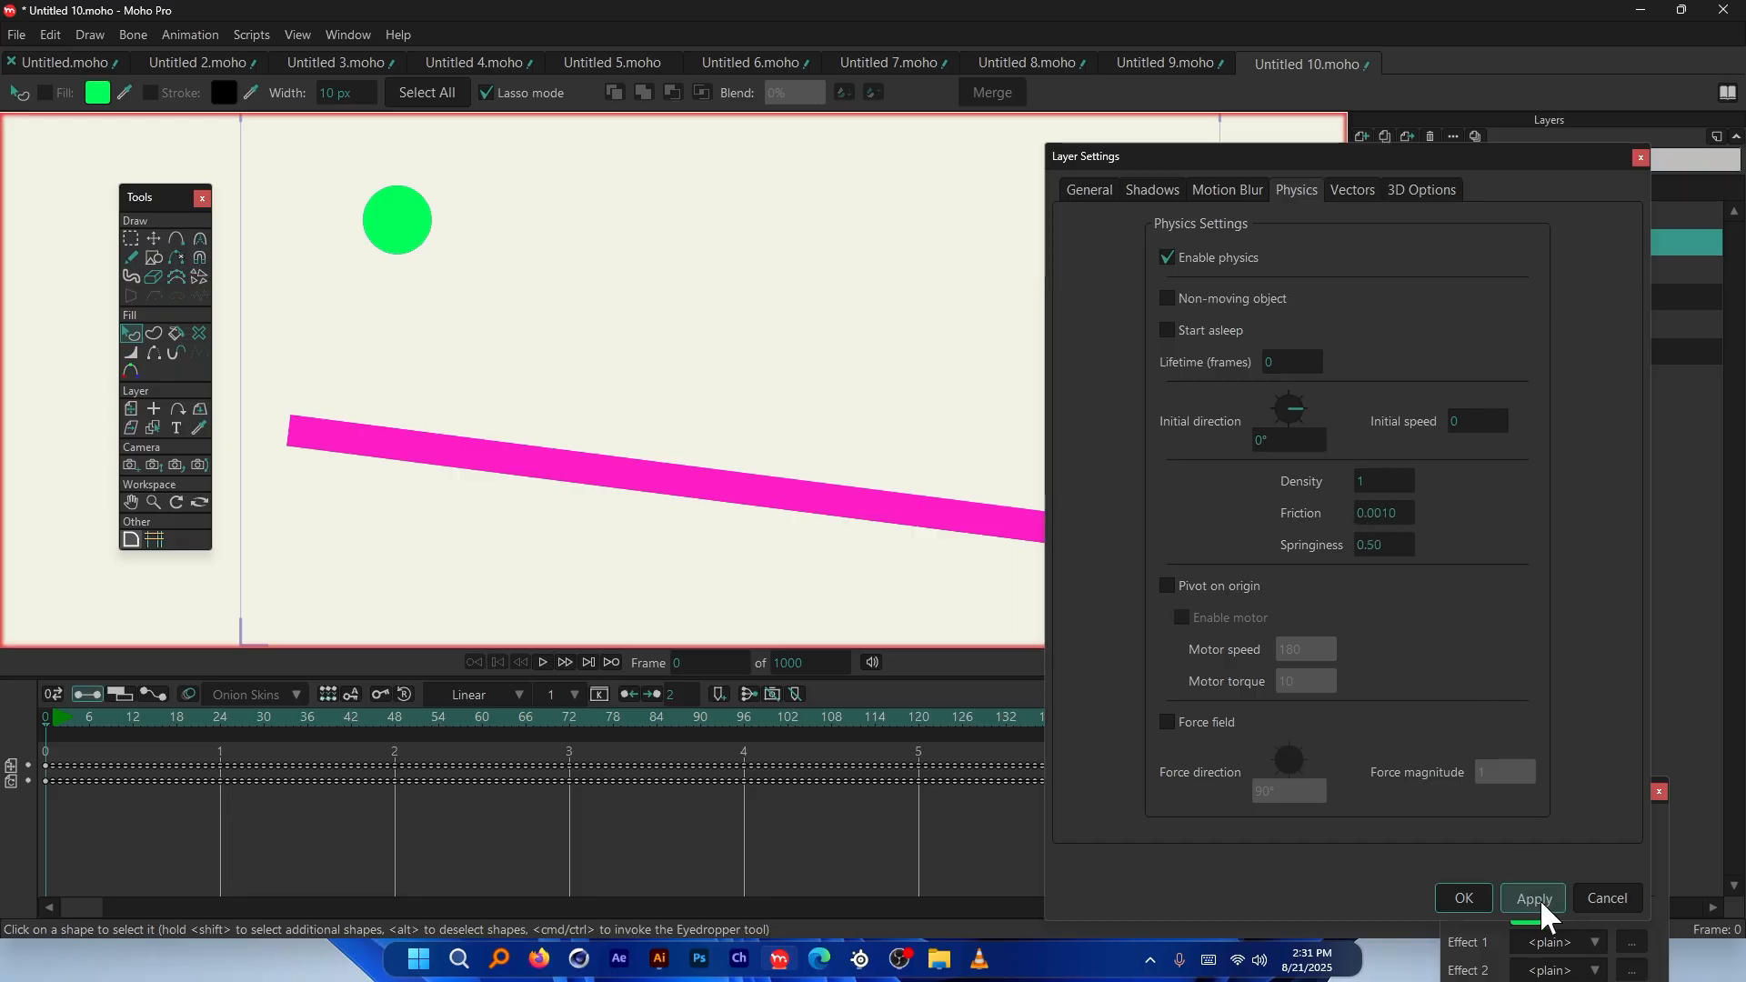
Apply the green ball's friction 0.0010 and springiness 0.50, play the roll, and rewind to frame 0
{"action": "left_click", "coordinate": [1463, 898]}
{"action": "key", "text": "space"}
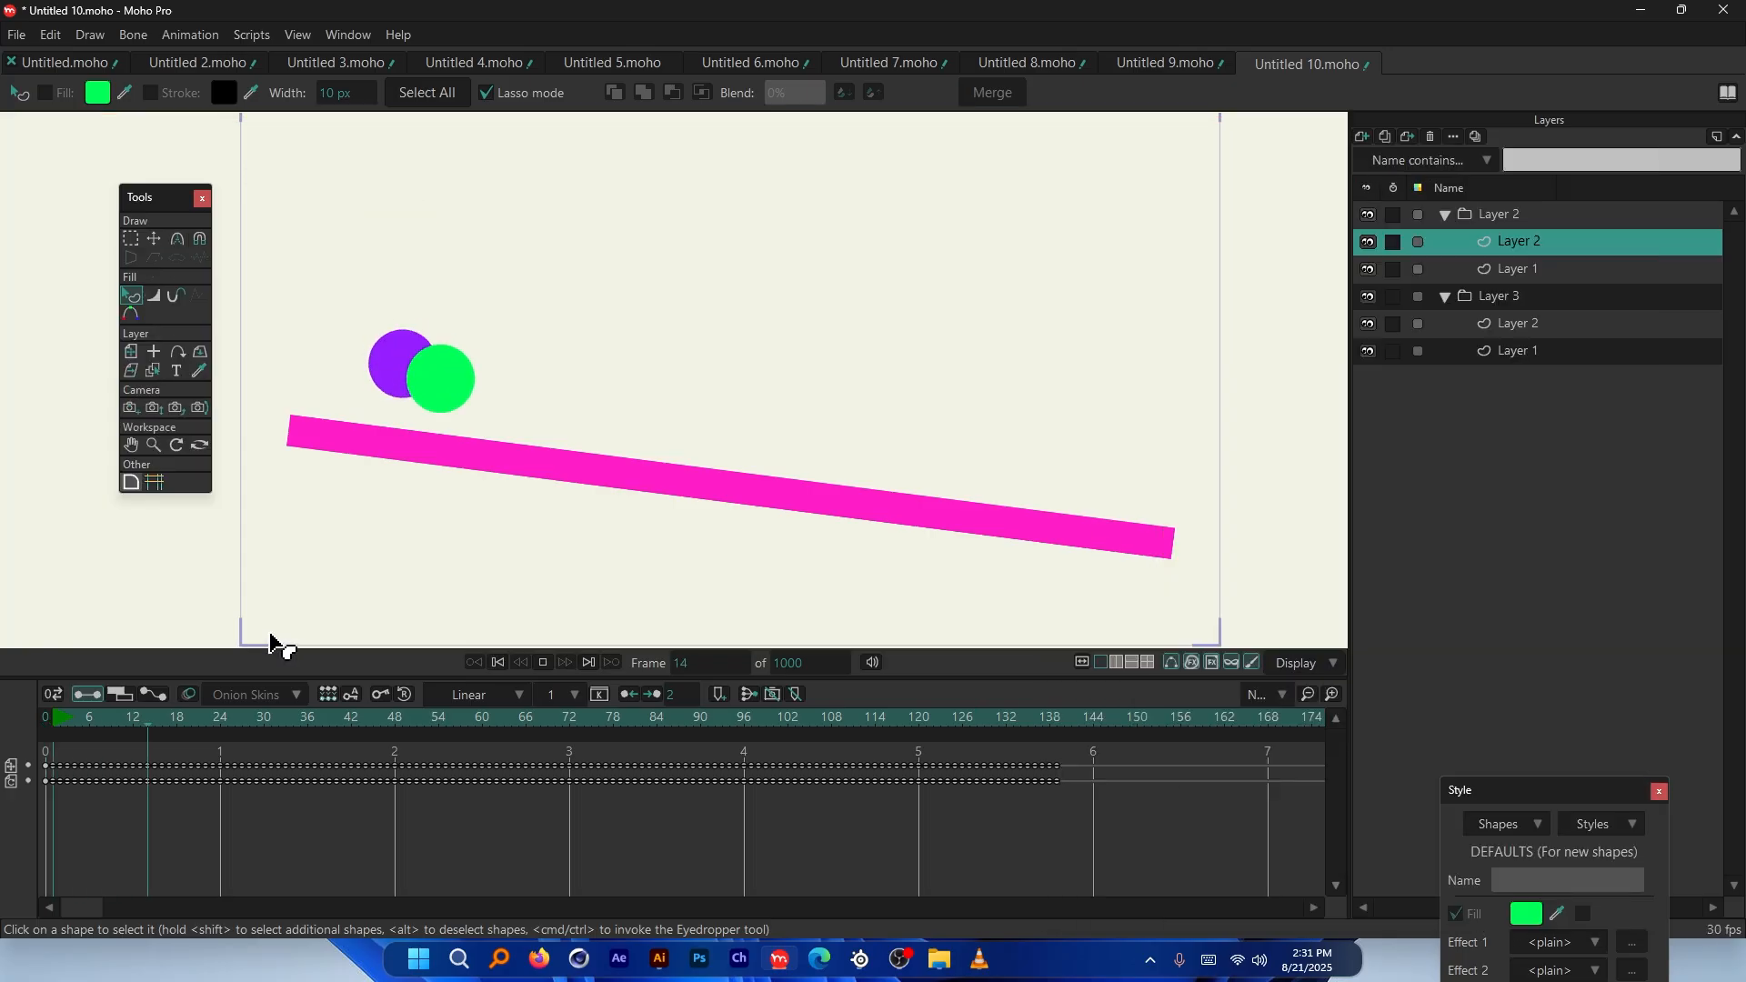
{"action": "left_click_drag", "start_coordinate": [259, 724], "coordinate": [598, 748]}
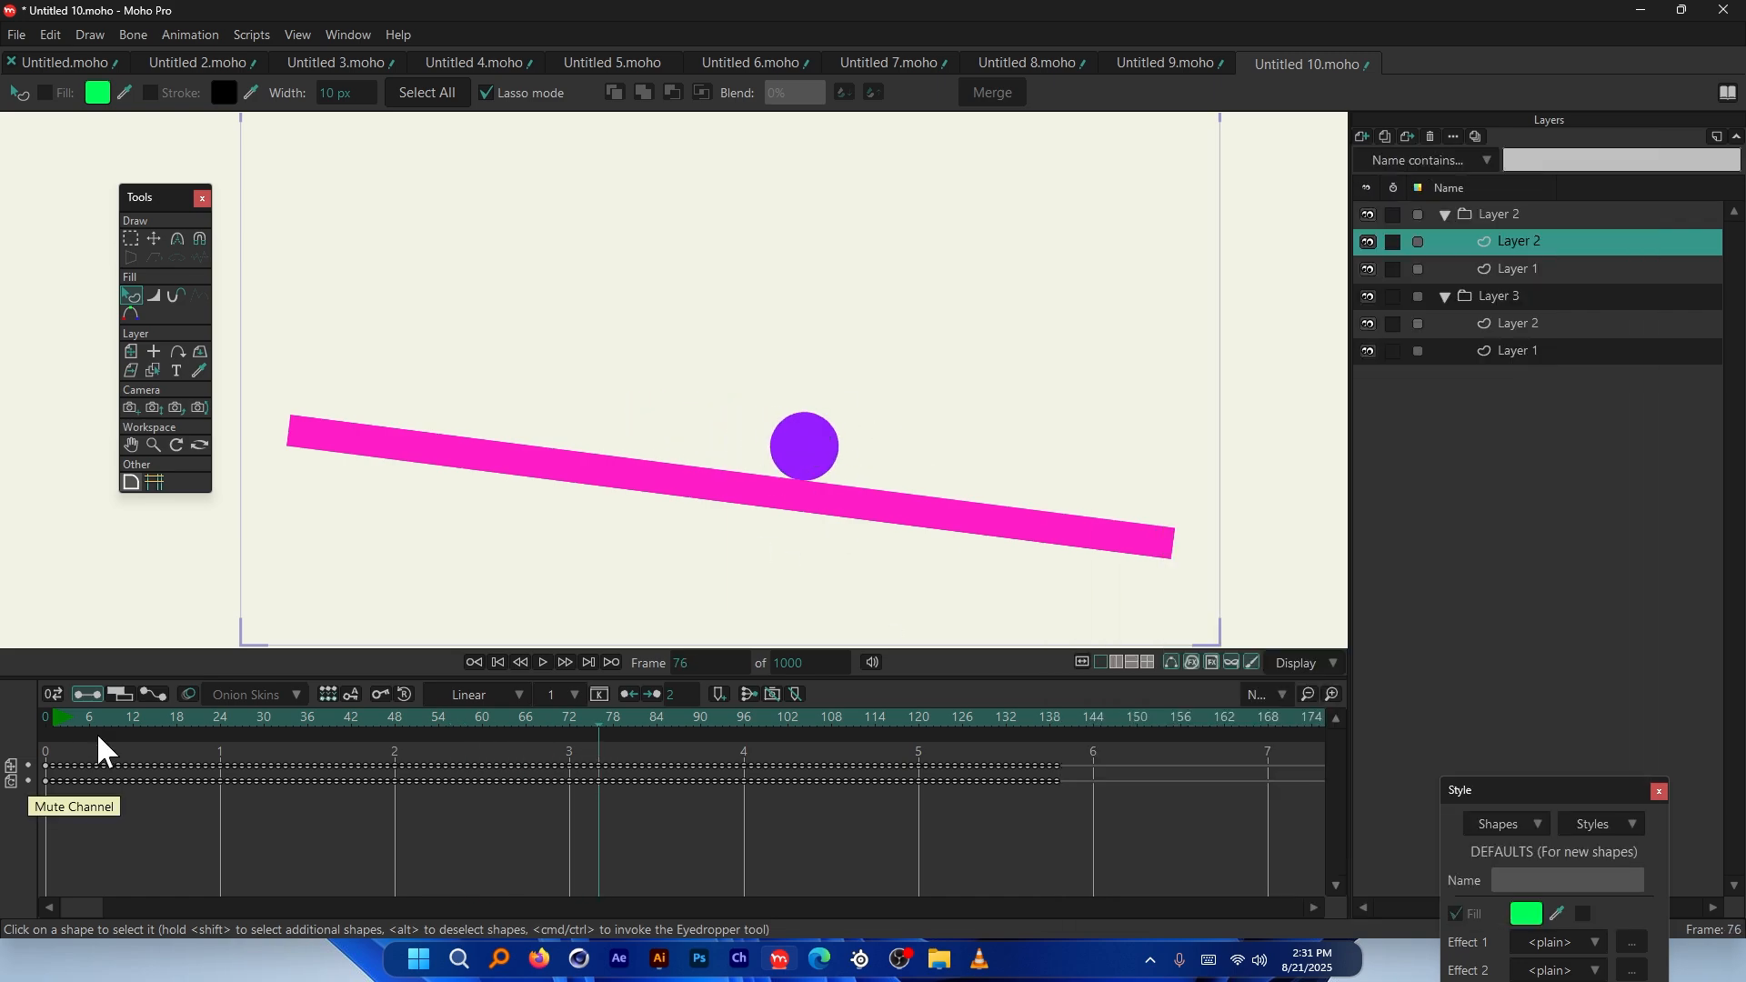
{"action": "left_click", "coordinate": [43, 717]}
Set Physics Springiness to 1 for Layer 2 inside Layer 3 and accept
{"action": "double_click", "coordinate": [1519, 324]}
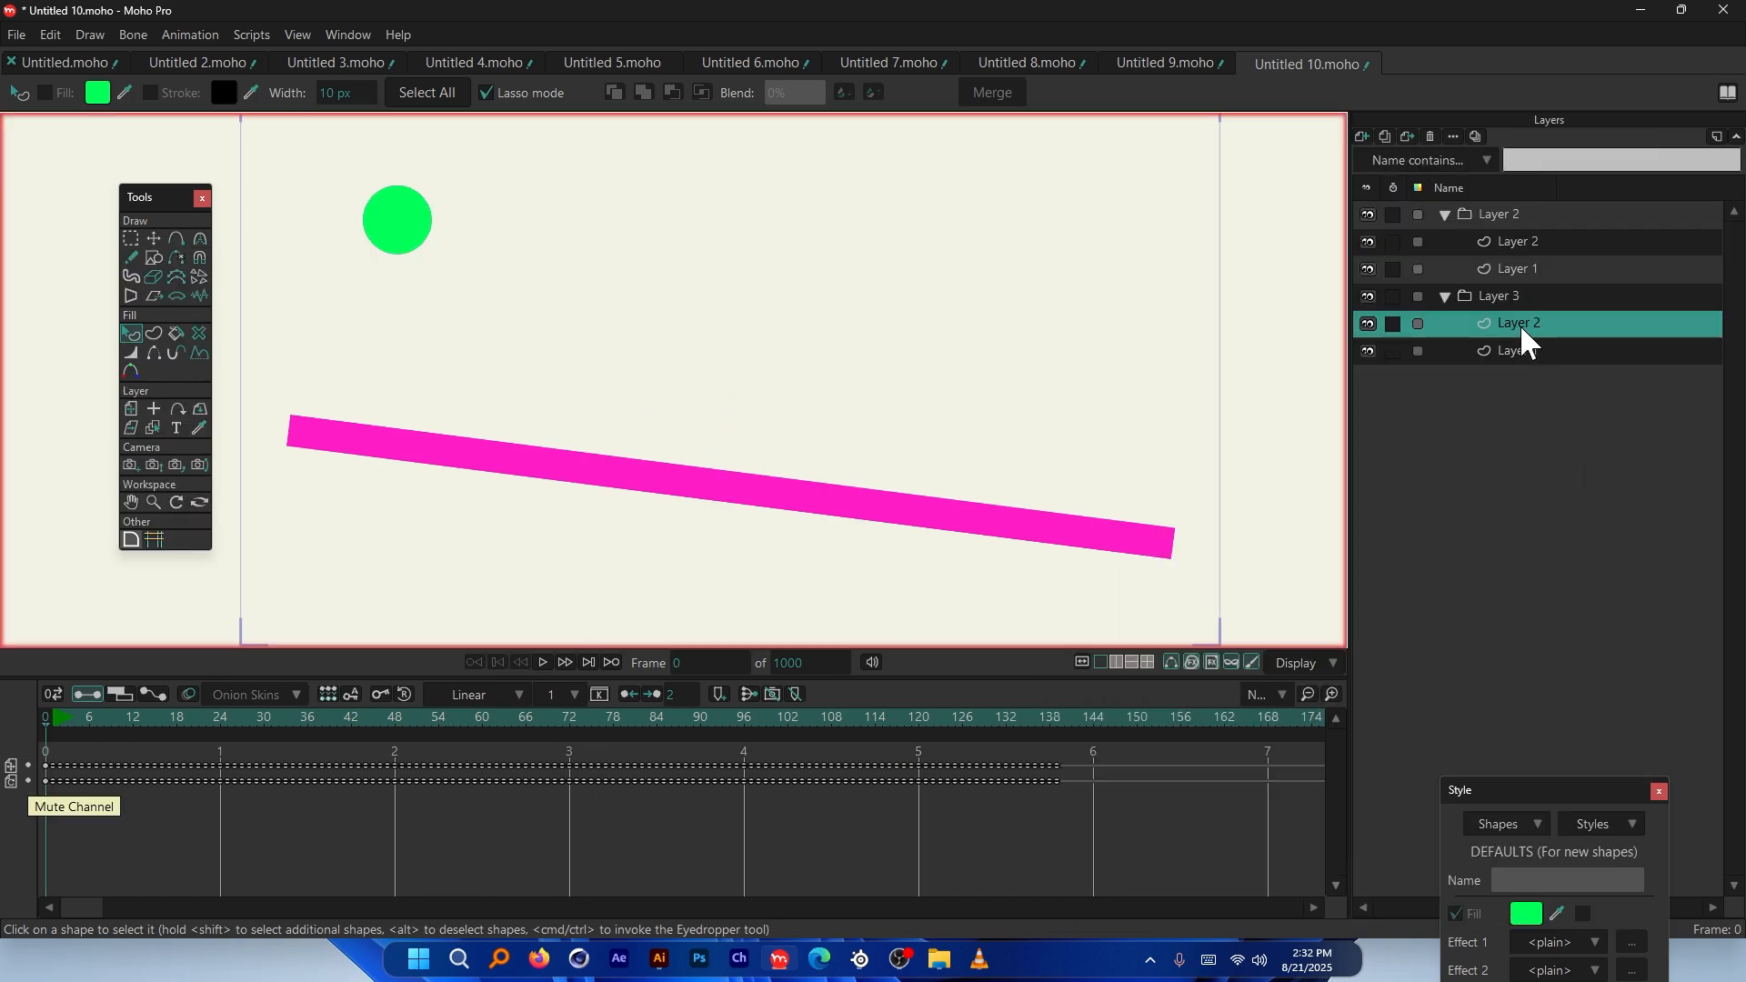
{"action": "left_click", "coordinate": [1300, 191]}
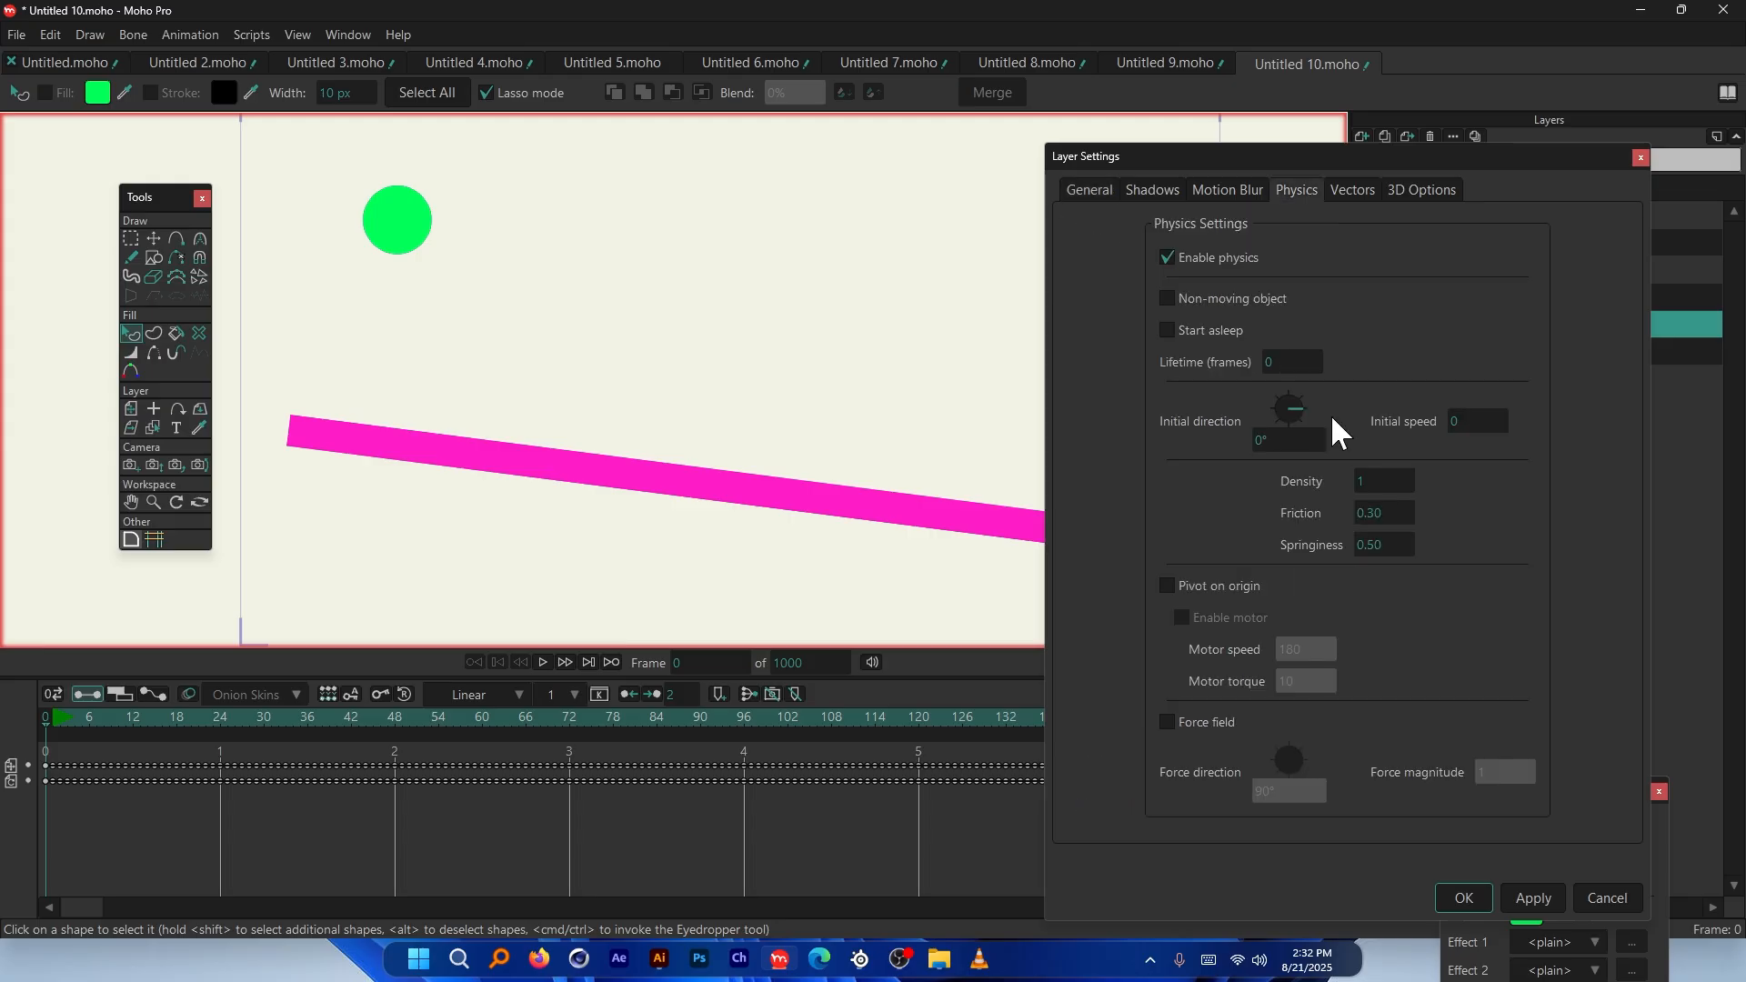
{"action": "left_click", "coordinate": [1373, 543]}
{"action": "type", "text": "5"}
{"action": "left_click_drag", "start_coordinate": [1516, 544], "coordinate": [1545, 547]}
{"action": "left_click", "coordinate": [1366, 544]}
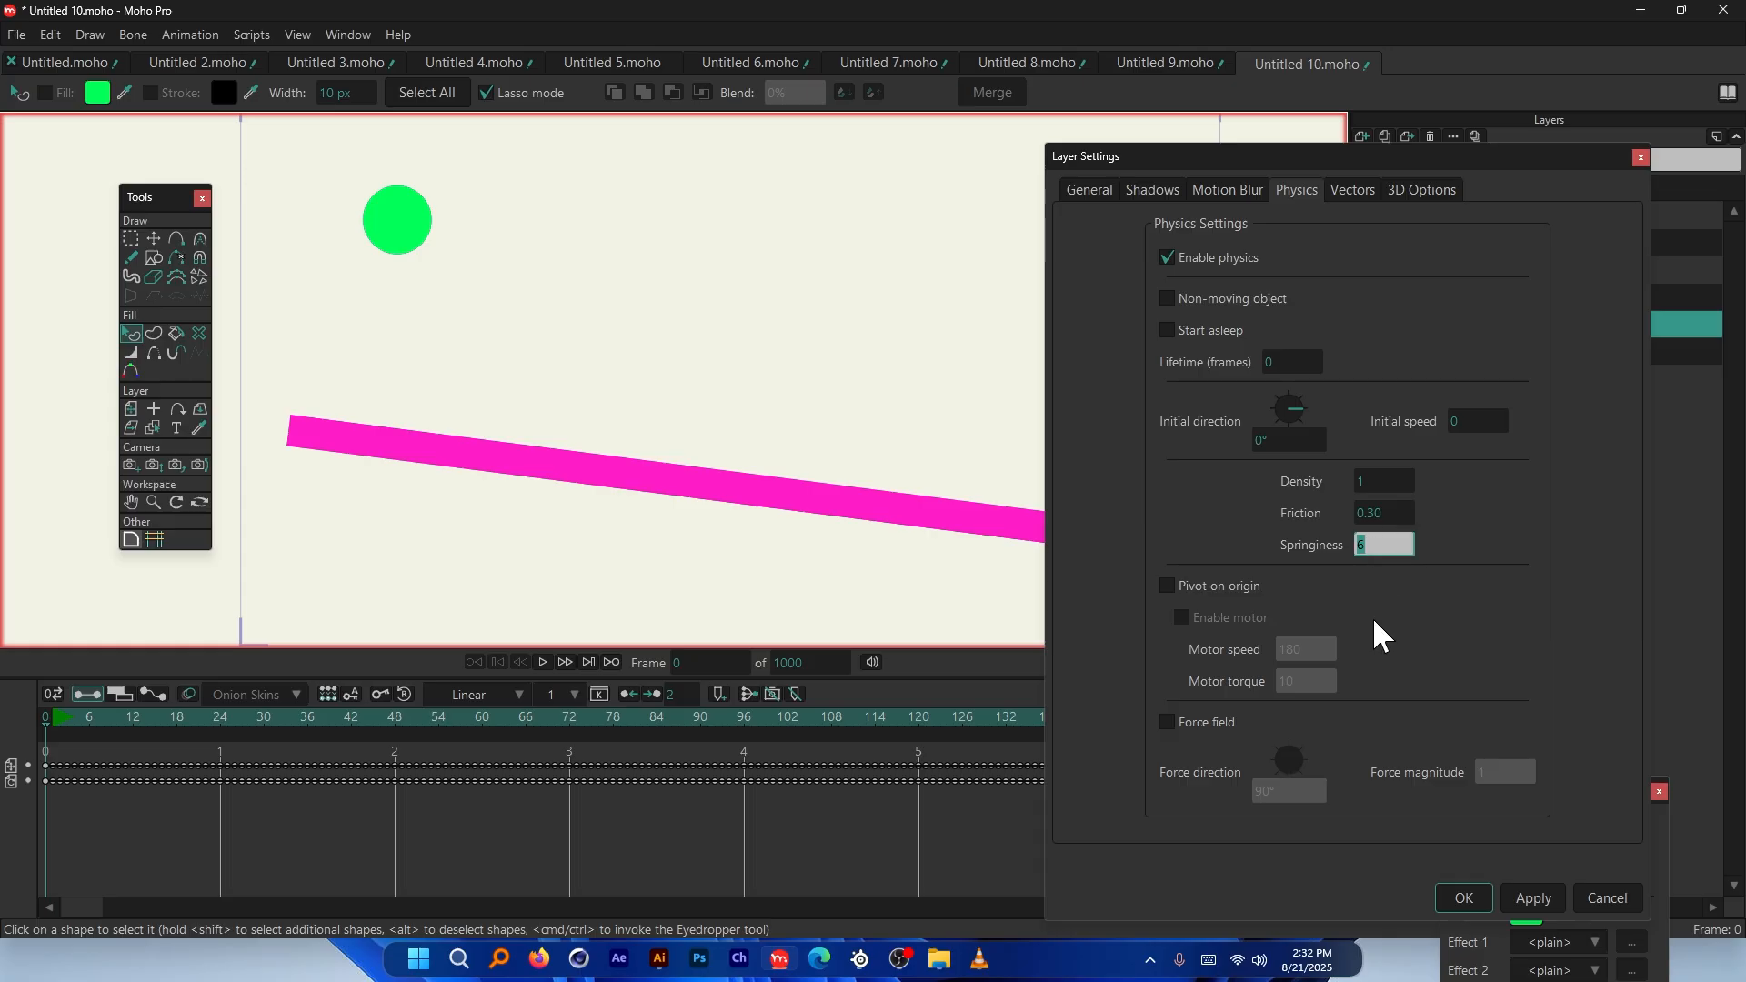
{"action": "type", "text": "1"}
{"action": "left_click", "coordinate": [1465, 896]}
Play, rewind and replay the simulation, scrubbing to inspect the ball bouncing off the ramp
{"action": "key", "text": "space"}
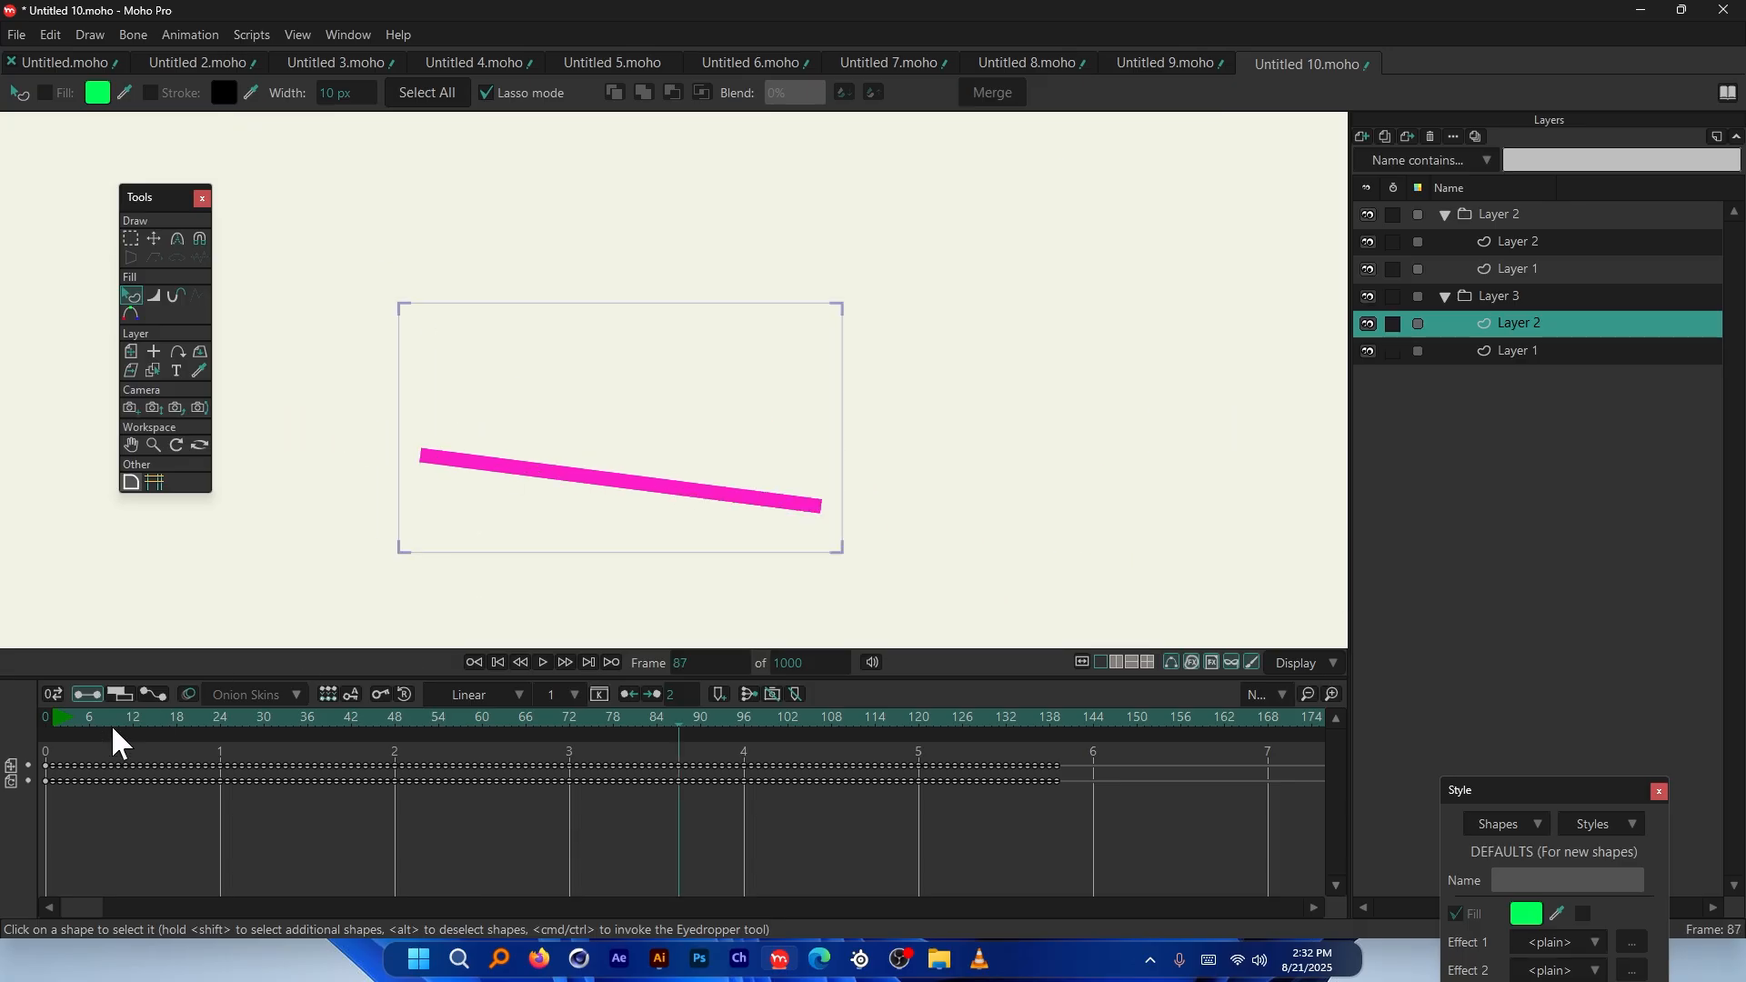
{"action": "left_click", "coordinate": [50, 721]}
{"action": "key", "text": "space"}
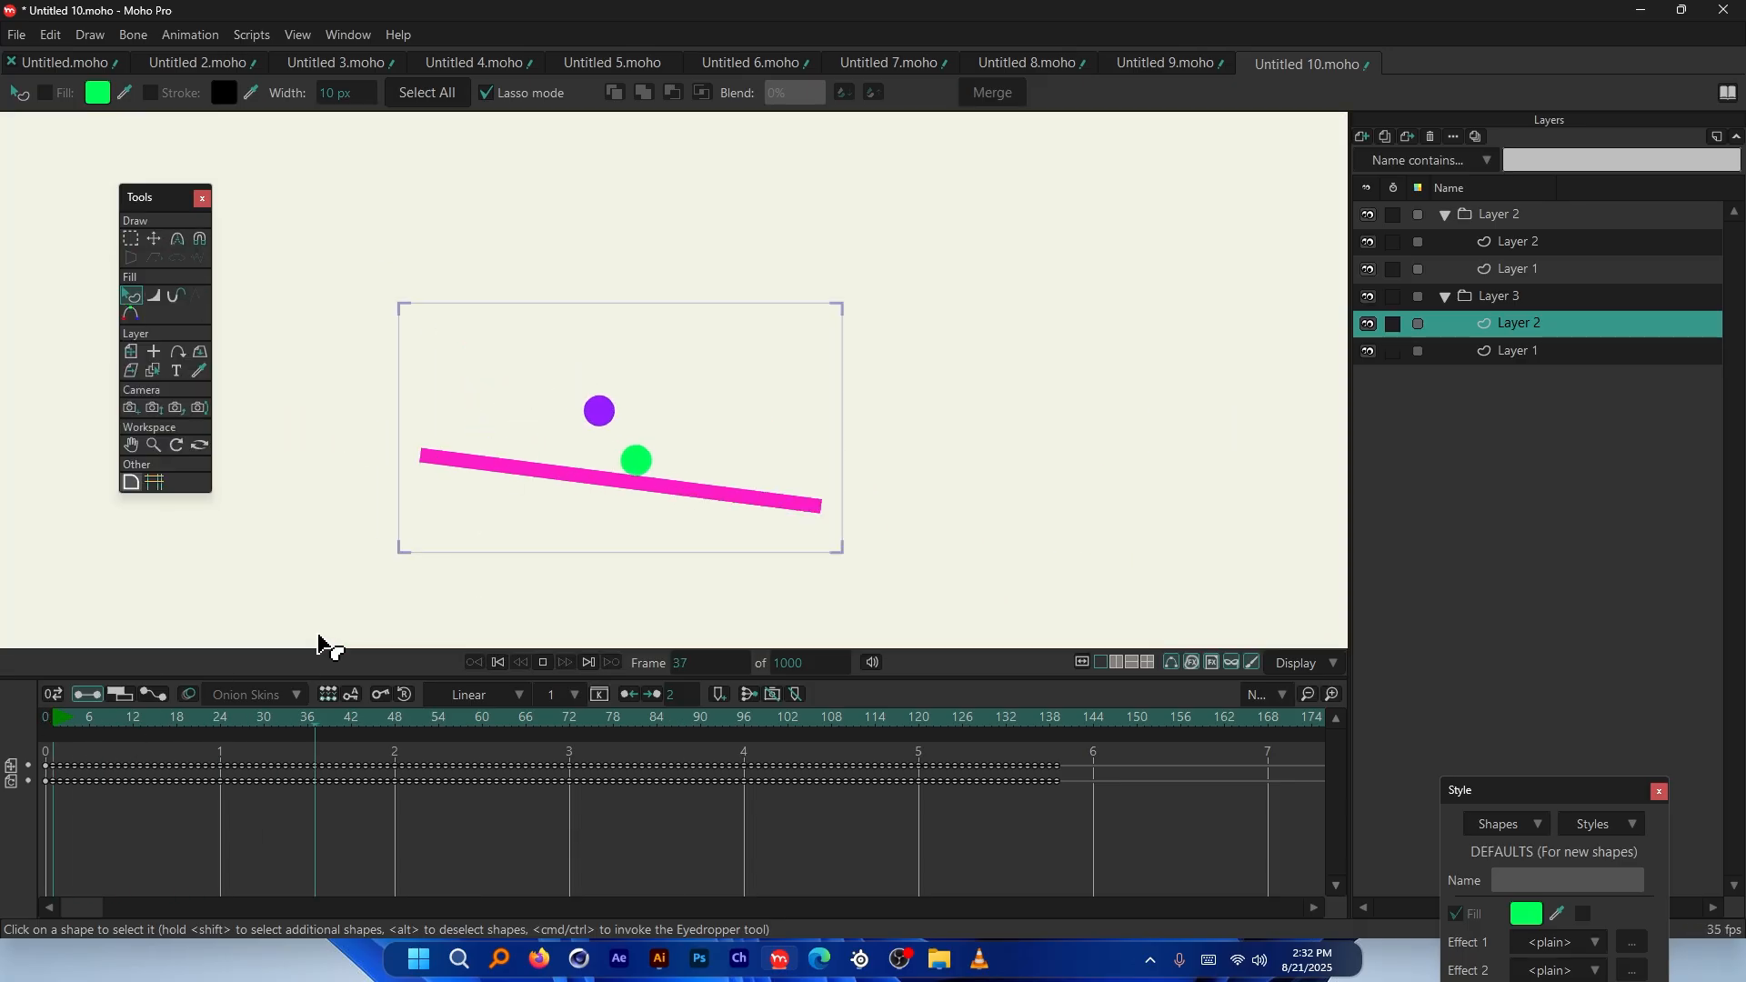
{"action": "left_click_drag", "start_coordinate": [284, 726], "coordinate": [147, 752]}
{"action": "scroll", "coordinate": [536, 400], "scroll_direction": "up", "scroll_amount": 3}
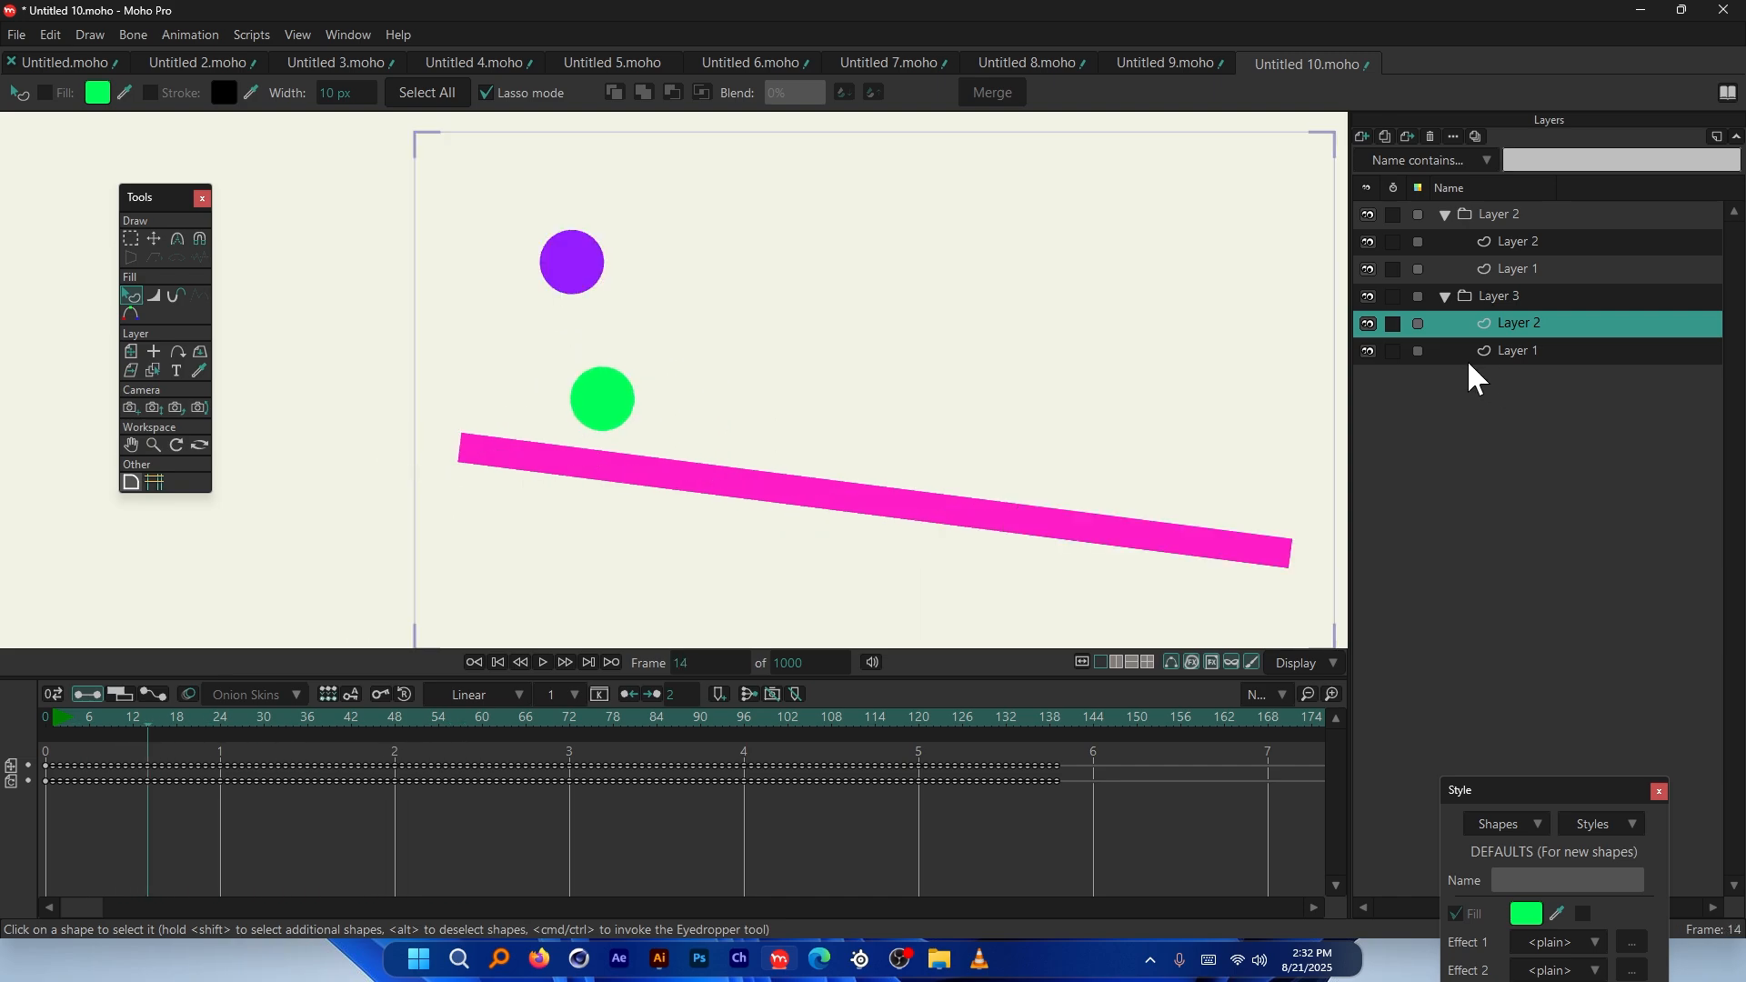
Compare with the Layer 2 group's ball, then set Layer 3's ball springiness to 0.60
{"action": "double_click", "coordinate": [1520, 320]}
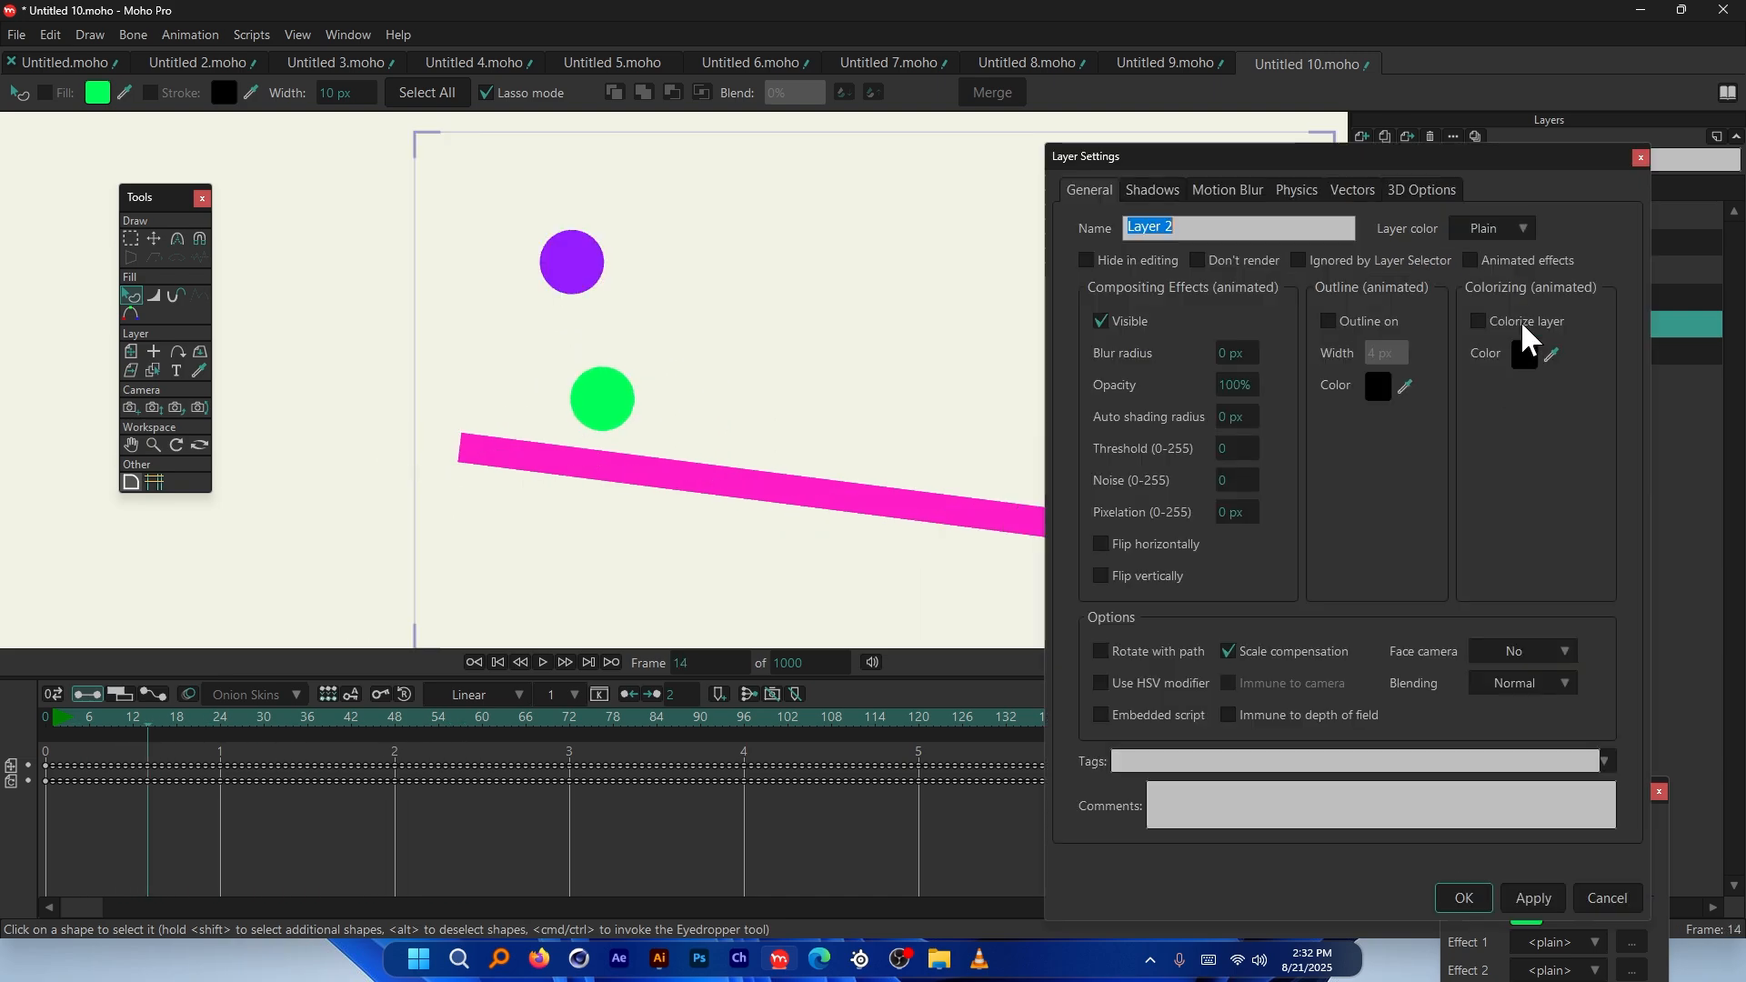
{"action": "left_click", "coordinate": [1300, 189]}
{"action": "left_click_drag", "start_coordinate": [1453, 166], "coordinate": [1468, 424]}
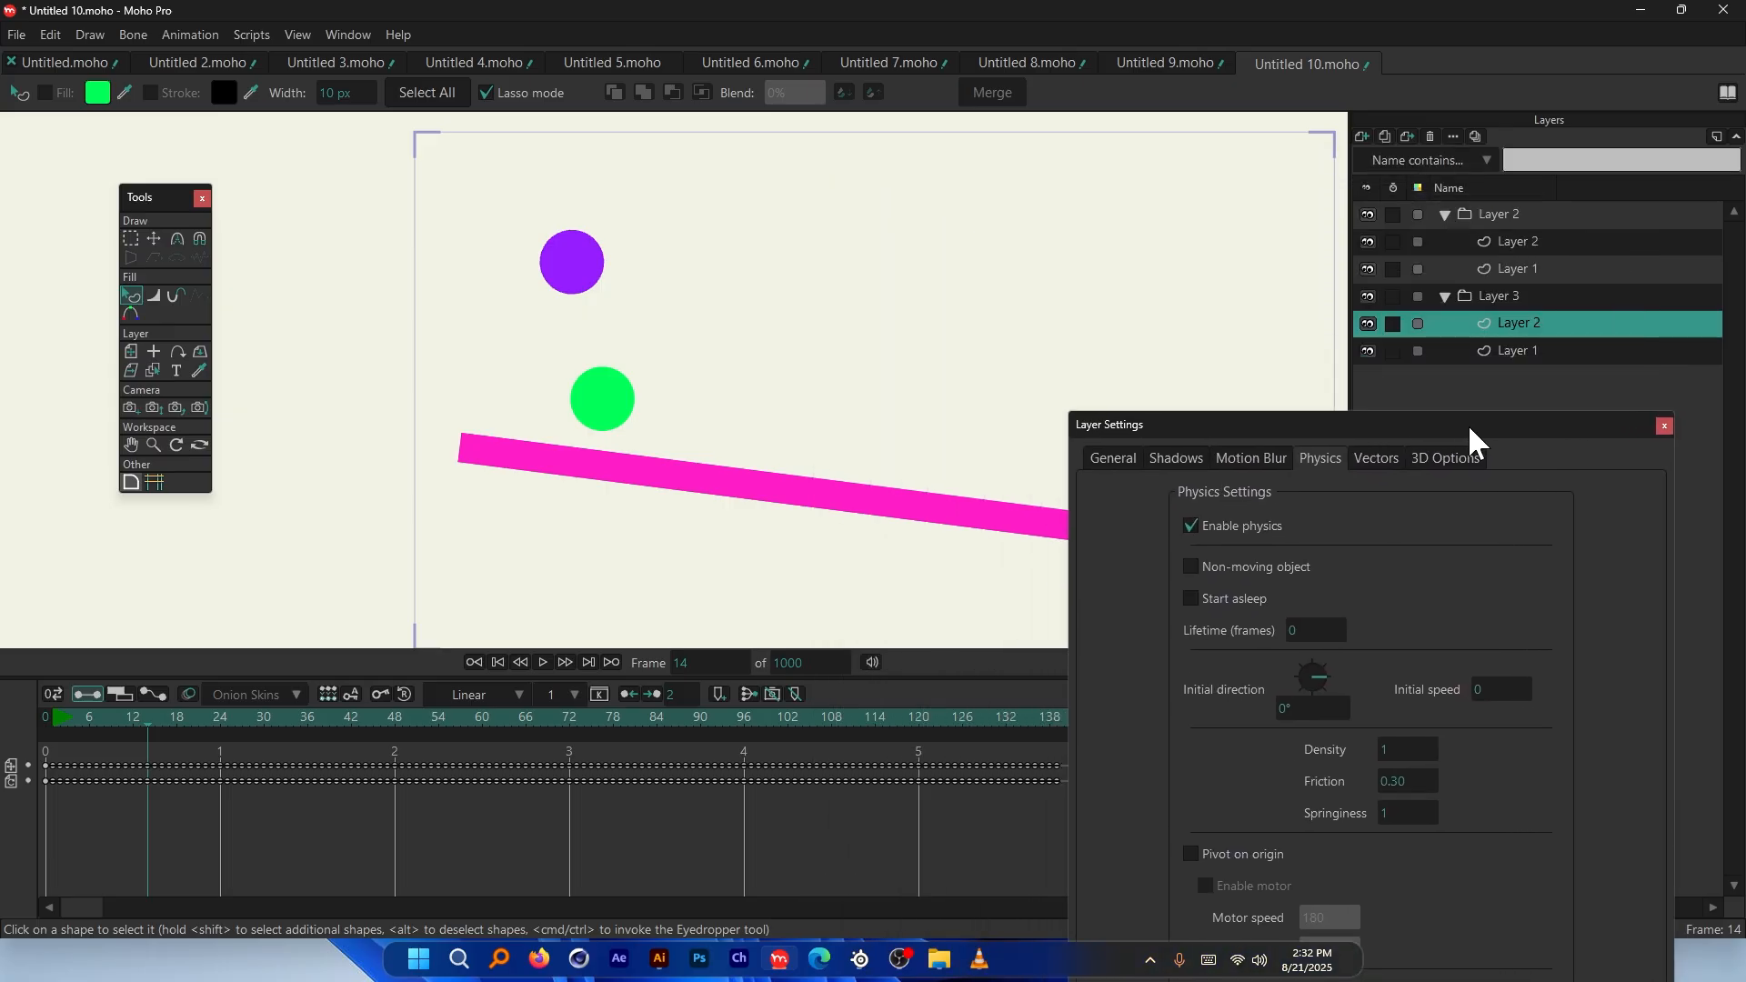
{"action": "left_click", "coordinate": [1519, 243]}
{"action": "left_click", "coordinate": [1517, 325]}
{"action": "left_click_drag", "start_coordinate": [1459, 422], "coordinate": [1429, 220]}
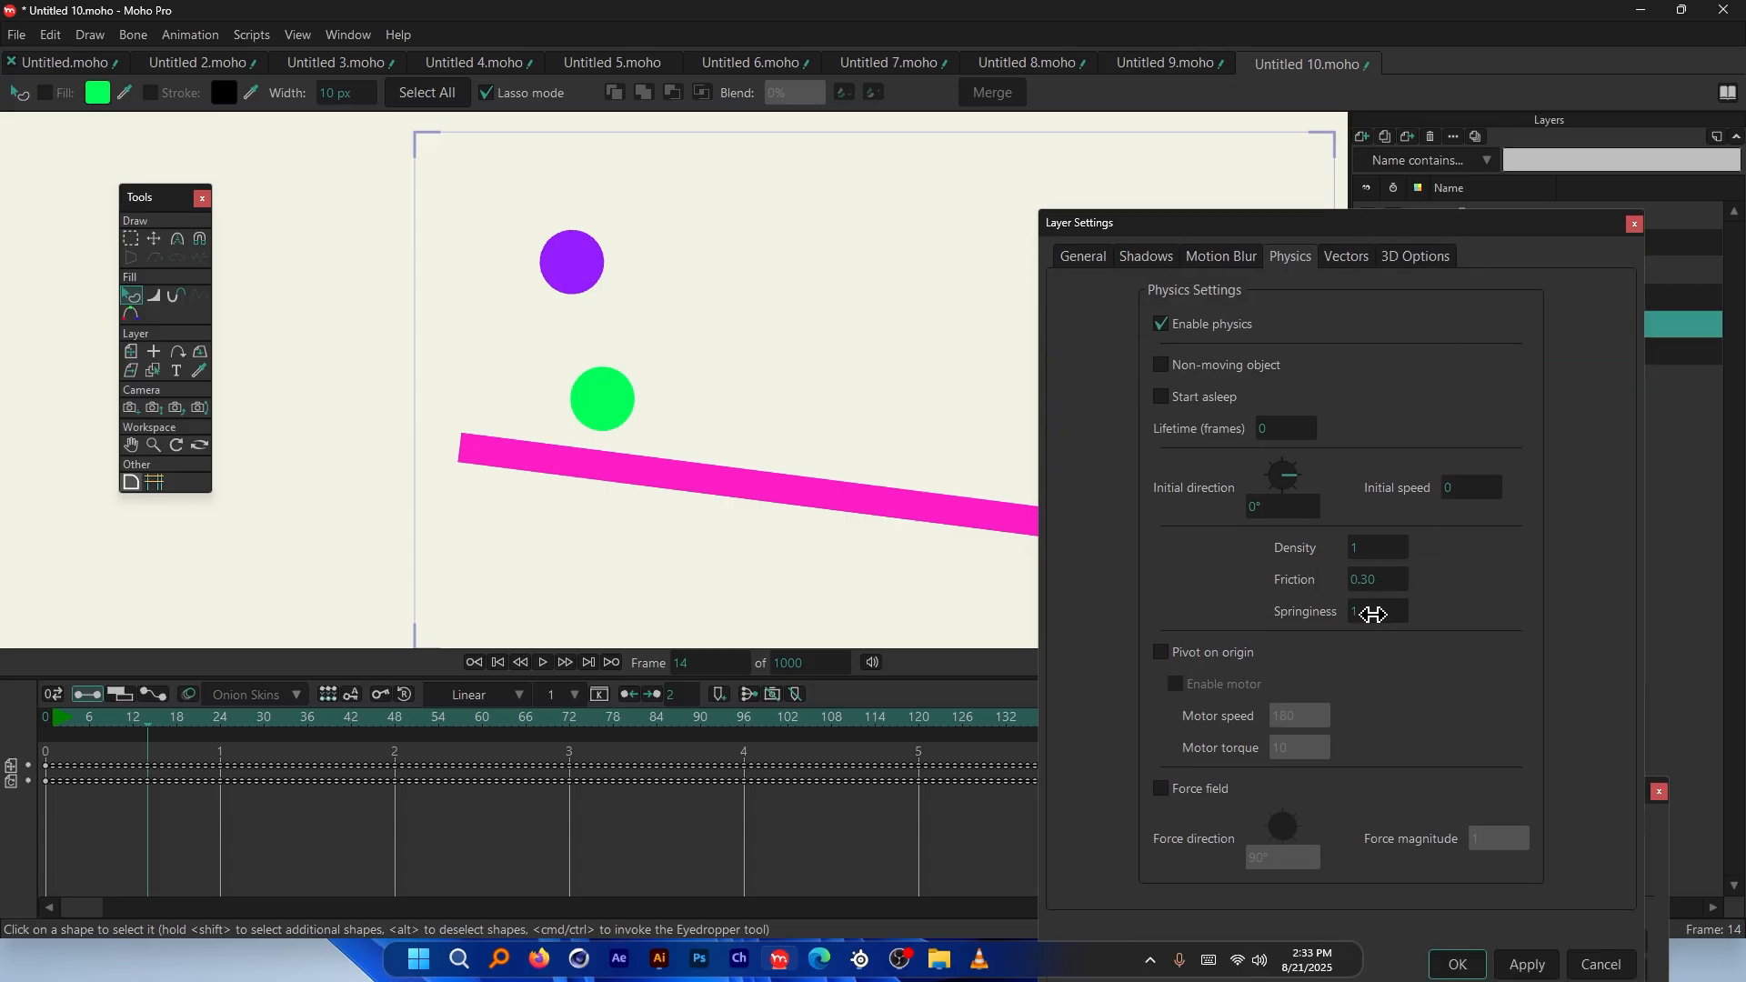
{"action": "left_click", "coordinate": [1374, 615]}
{"action": "type", "text": ".5"}
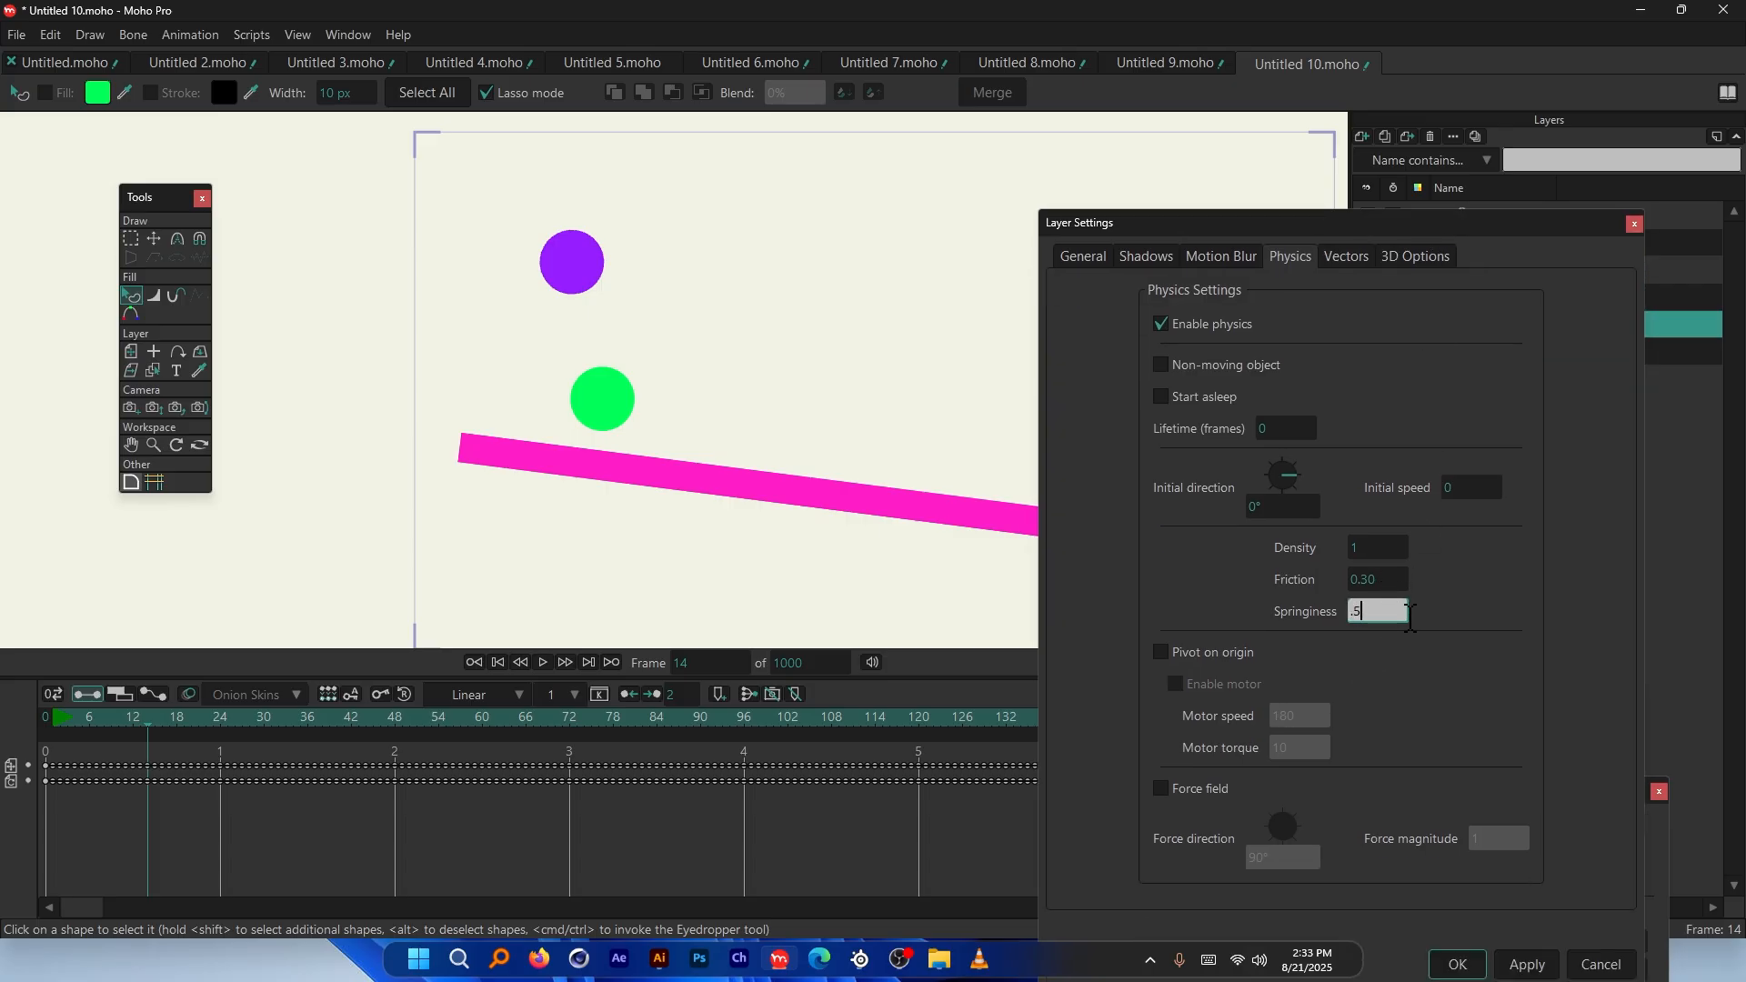
{"action": "key", "text": "Return"}
{"action": "type", "text": ".6"}
{"action": "key", "text": "Return"}
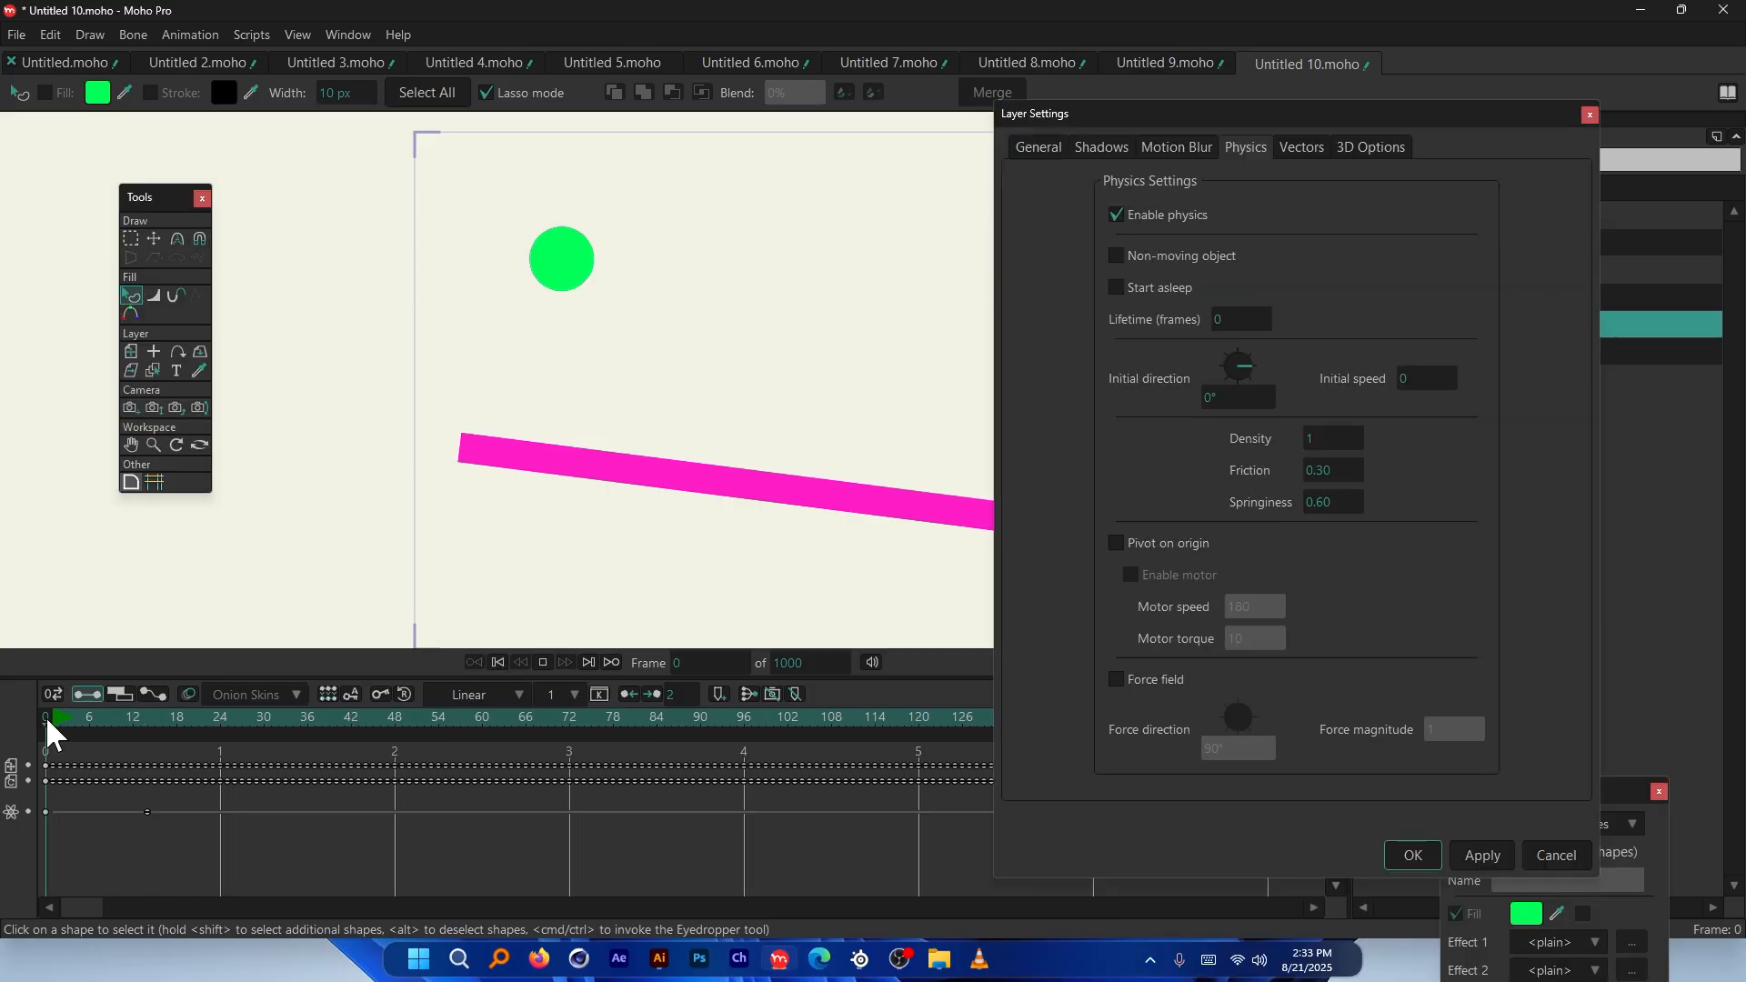
Play the simulation with springiness 0.60 and scrub back to the early frames
{"action": "key", "text": "space"}
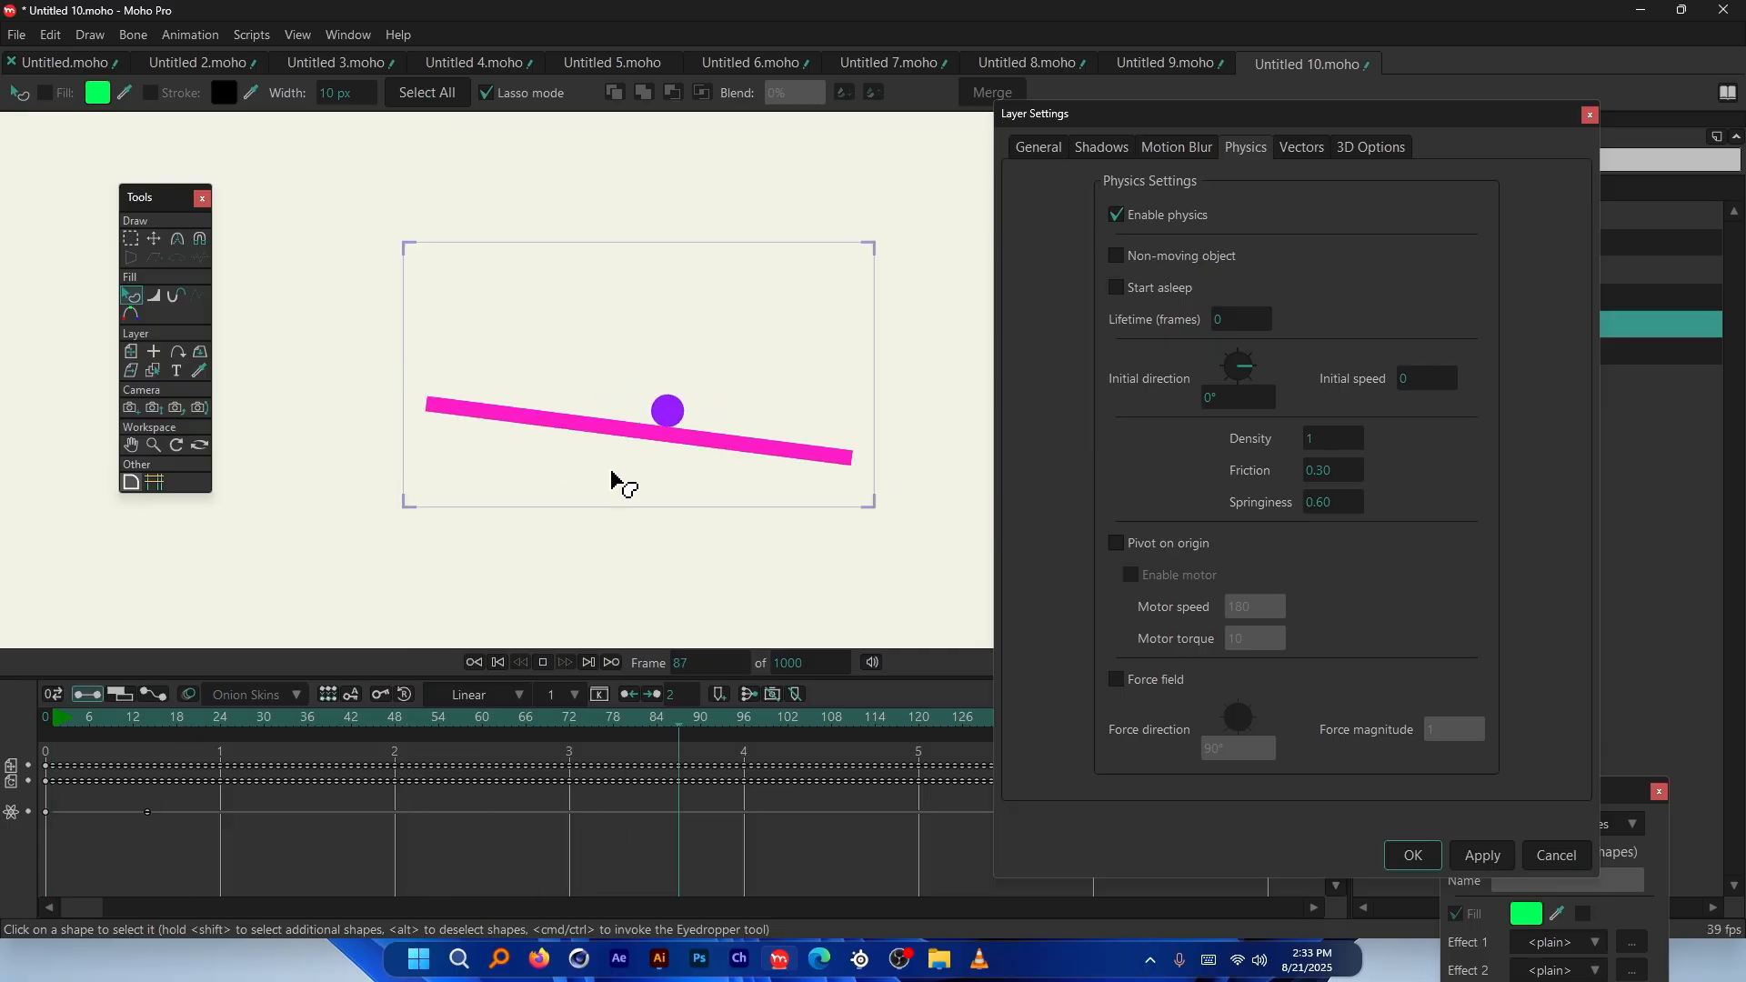
{"action": "left_click_drag", "start_coordinate": [353, 721], "coordinate": [139, 723]}
{"action": "scroll", "coordinate": [455, 377], "scroll_direction": "up", "scroll_amount": 5}
{"action": "left_click", "coordinate": [1328, 507]}
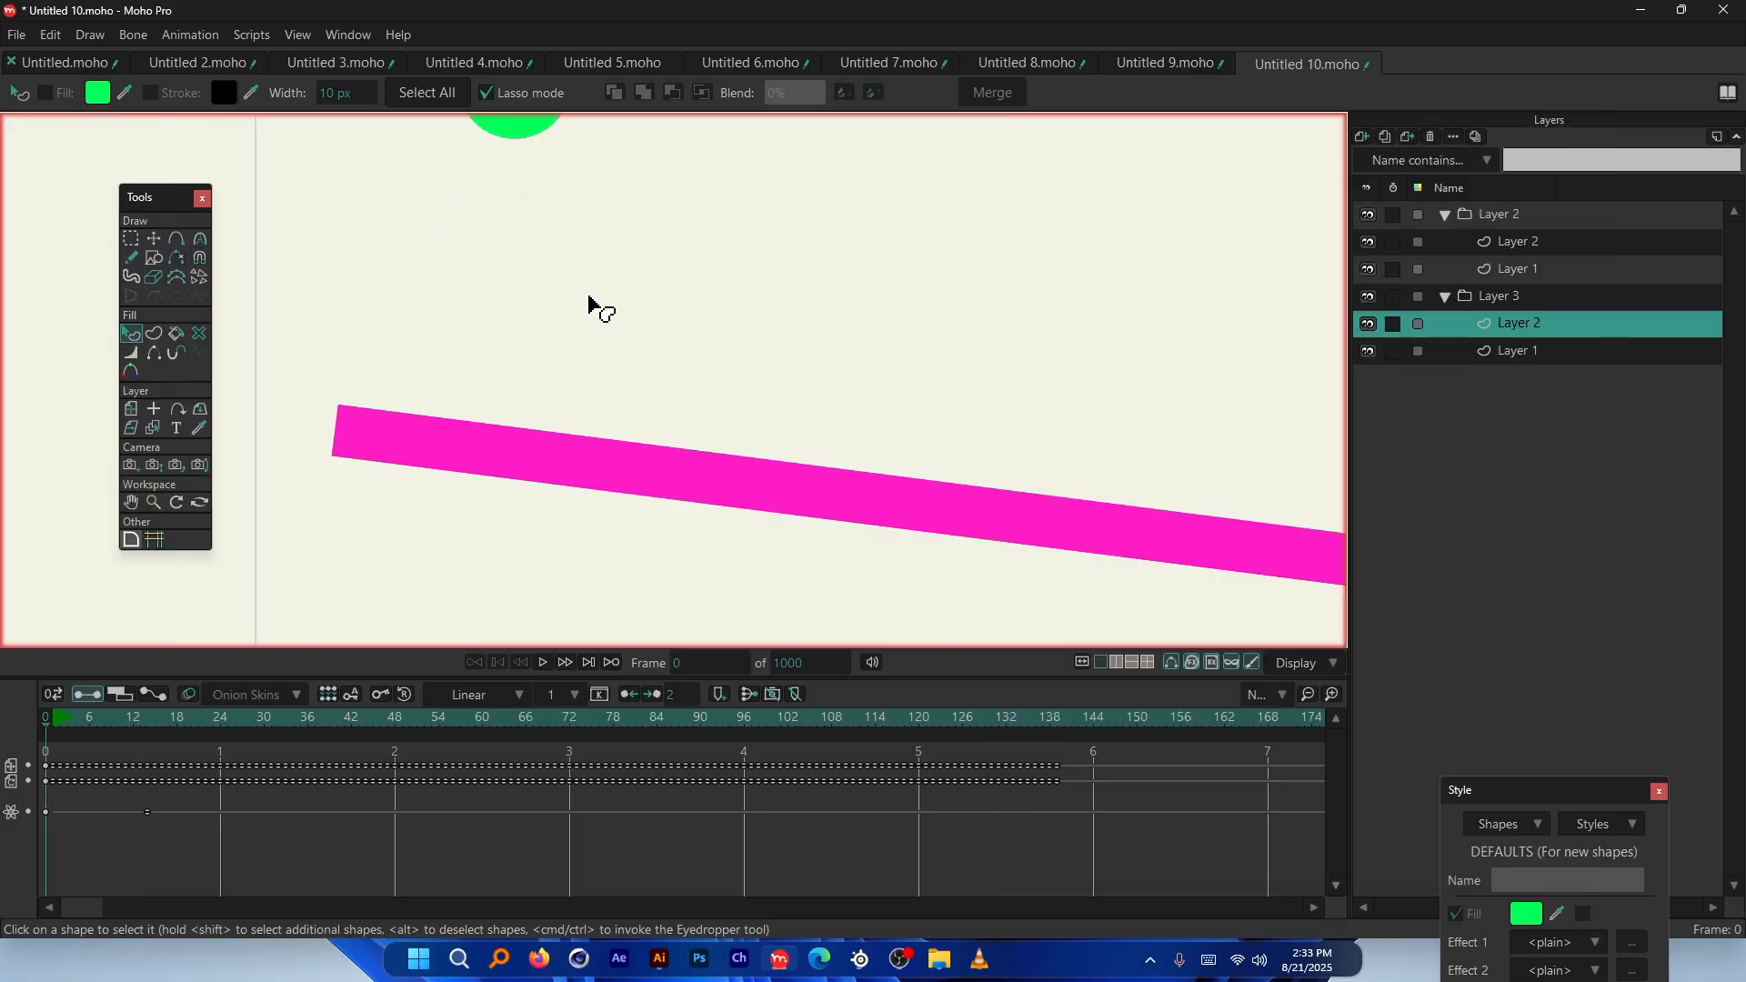
{"action": "scroll", "coordinate": [589, 300], "scroll_direction": "down", "scroll_amount": 3}
{"action": "key", "text": "space"}
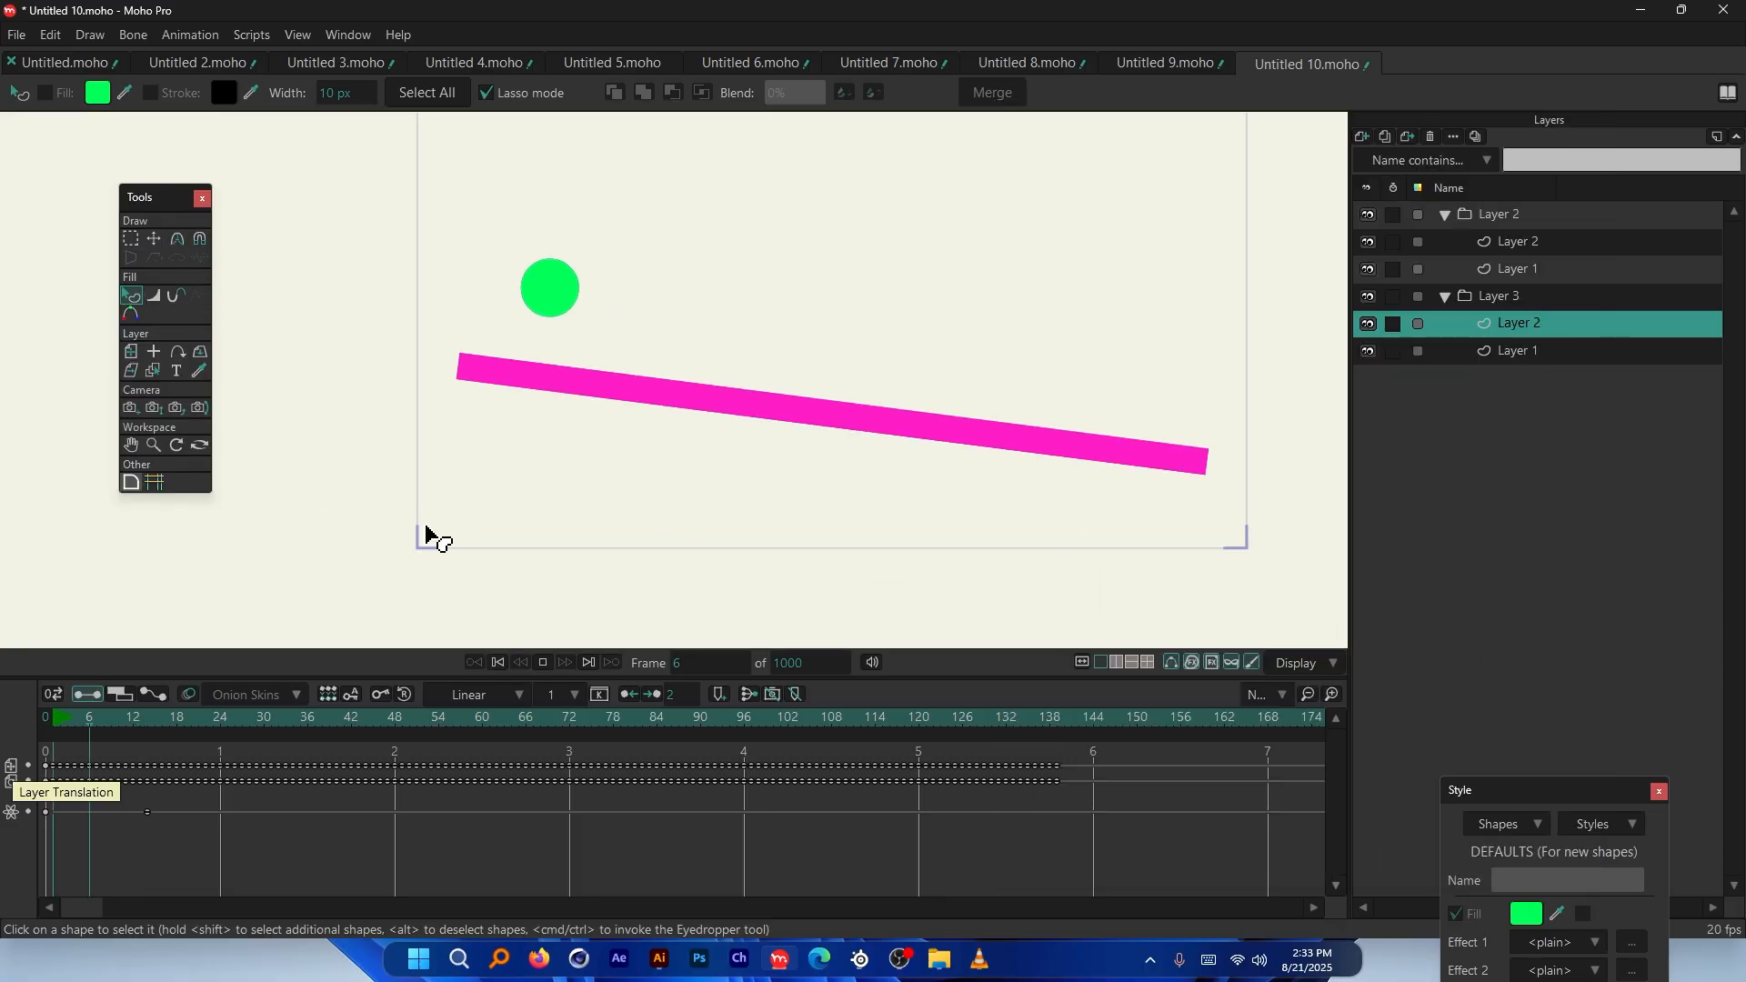
{"action": "mouse_move", "coordinate": [123, 715]}
{"action": "left_mouse_down"}
{"action": "mouse_move", "coordinate": [69, 711]}
{"action": "mouse_move", "coordinate": [150, 724]}
{"action": "left_mouse_up"}
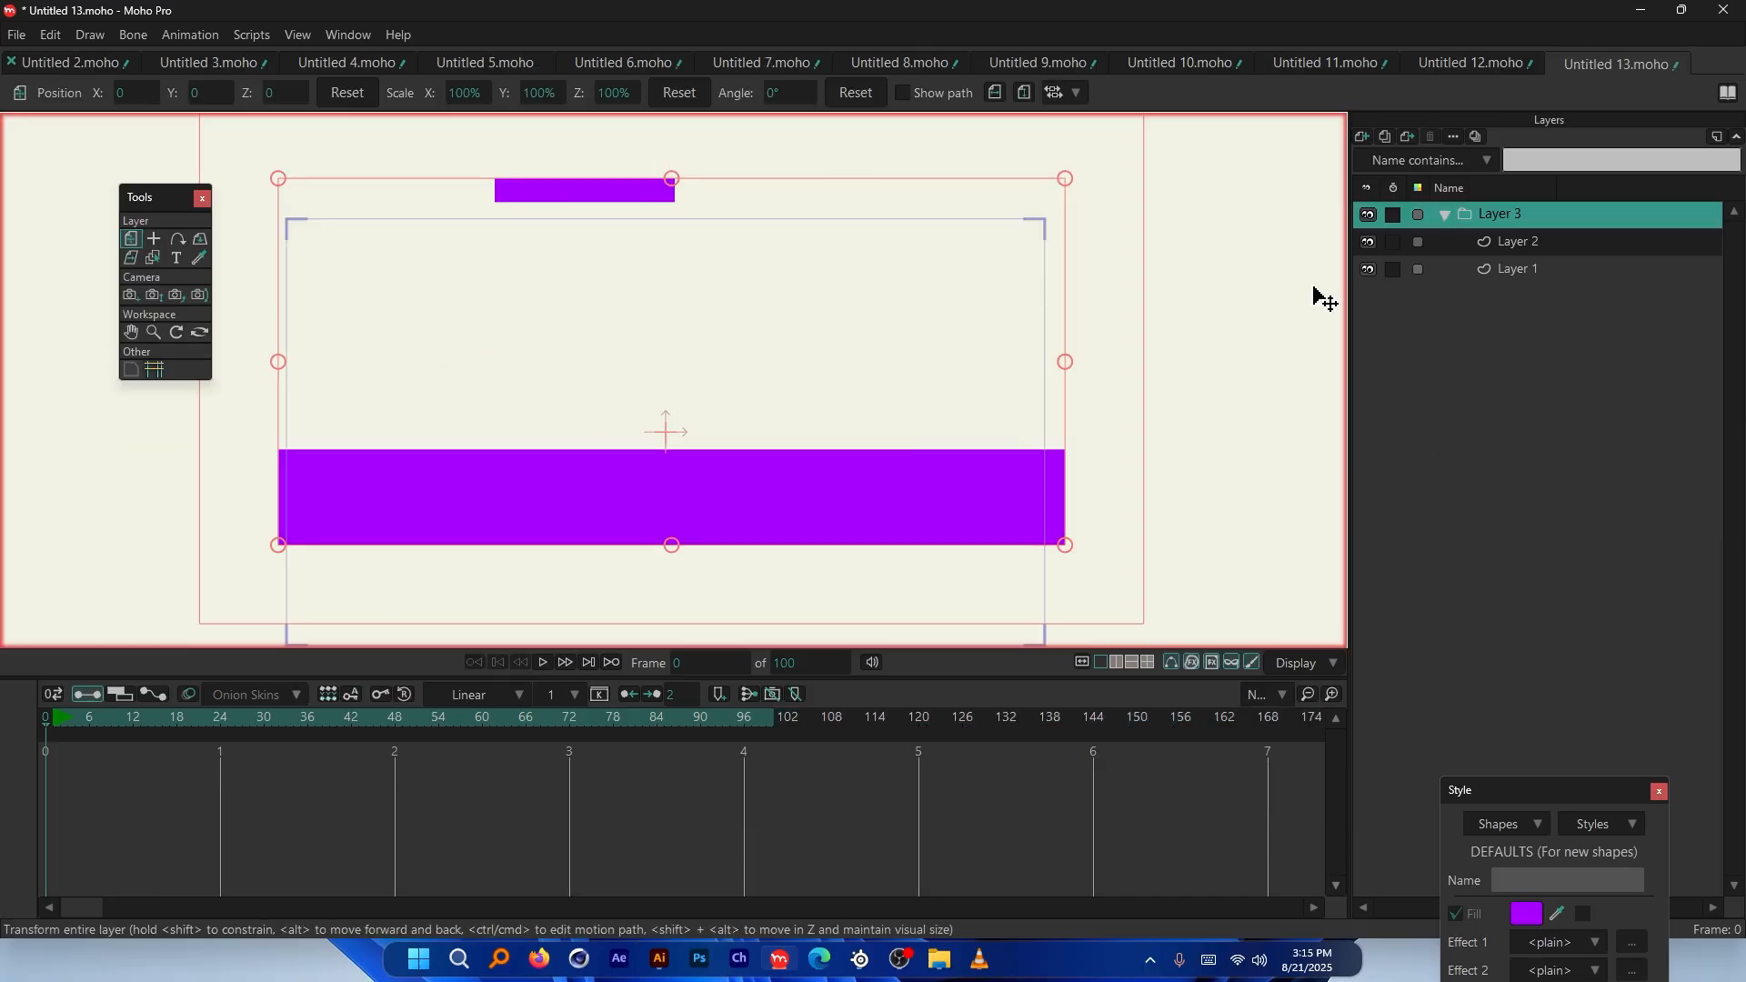
Select Layer 1 of the purple platform scene, play it briefly, and rewind to frame 0
{"action": "left_click", "coordinate": [1501, 269]}
{"action": "key", "text": "space"}
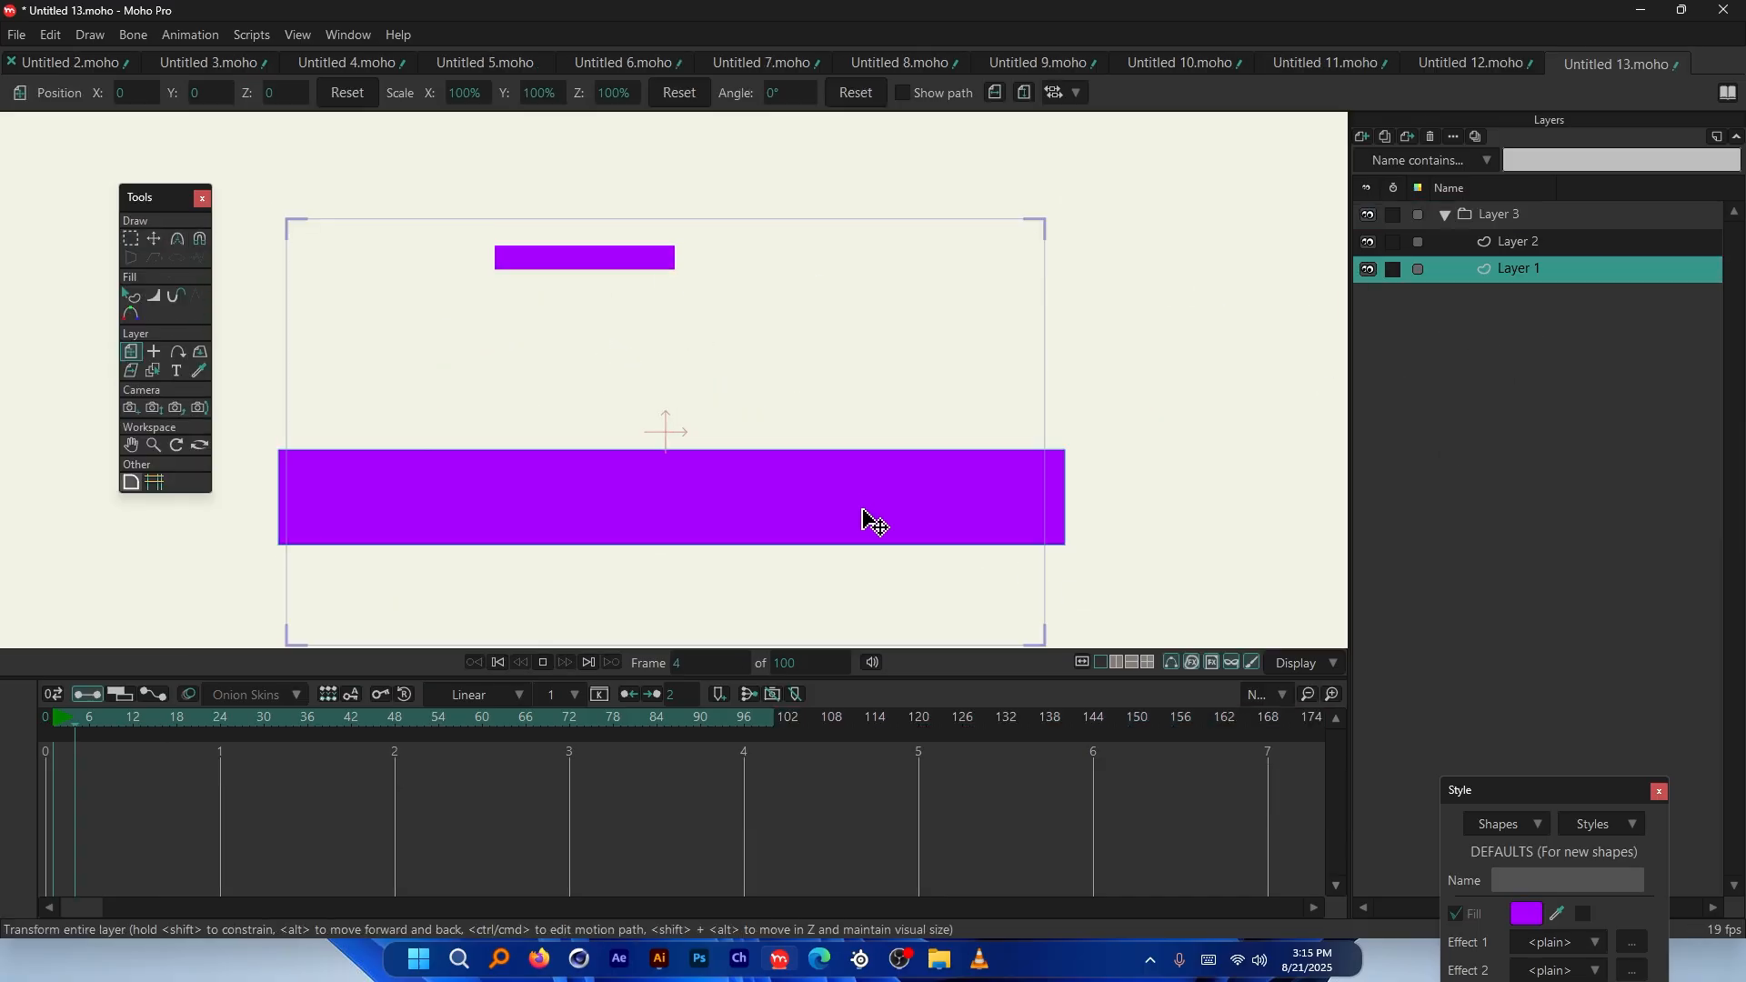
{"action": "key", "text": "space"}
{"action": "left_click_drag", "start_coordinate": [308, 716], "coordinate": [33, 717]}
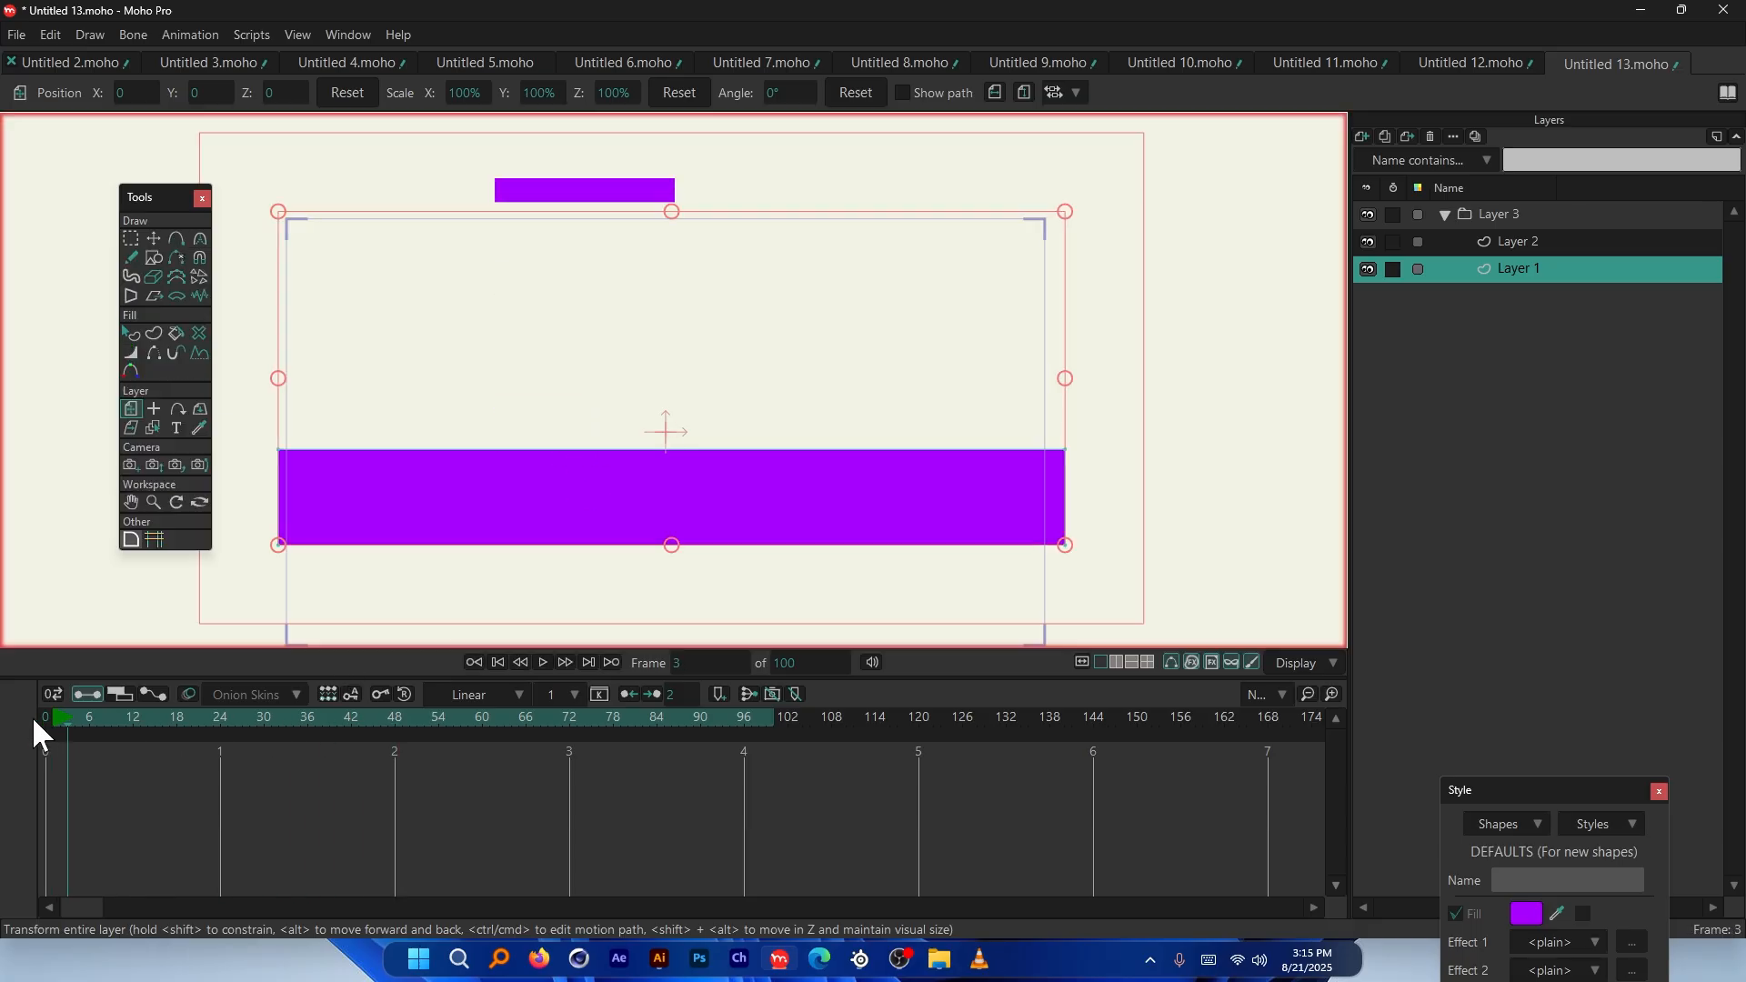
{"action": "scroll", "coordinate": [1034, 289], "scroll_direction": "down", "scroll_amount": 2}
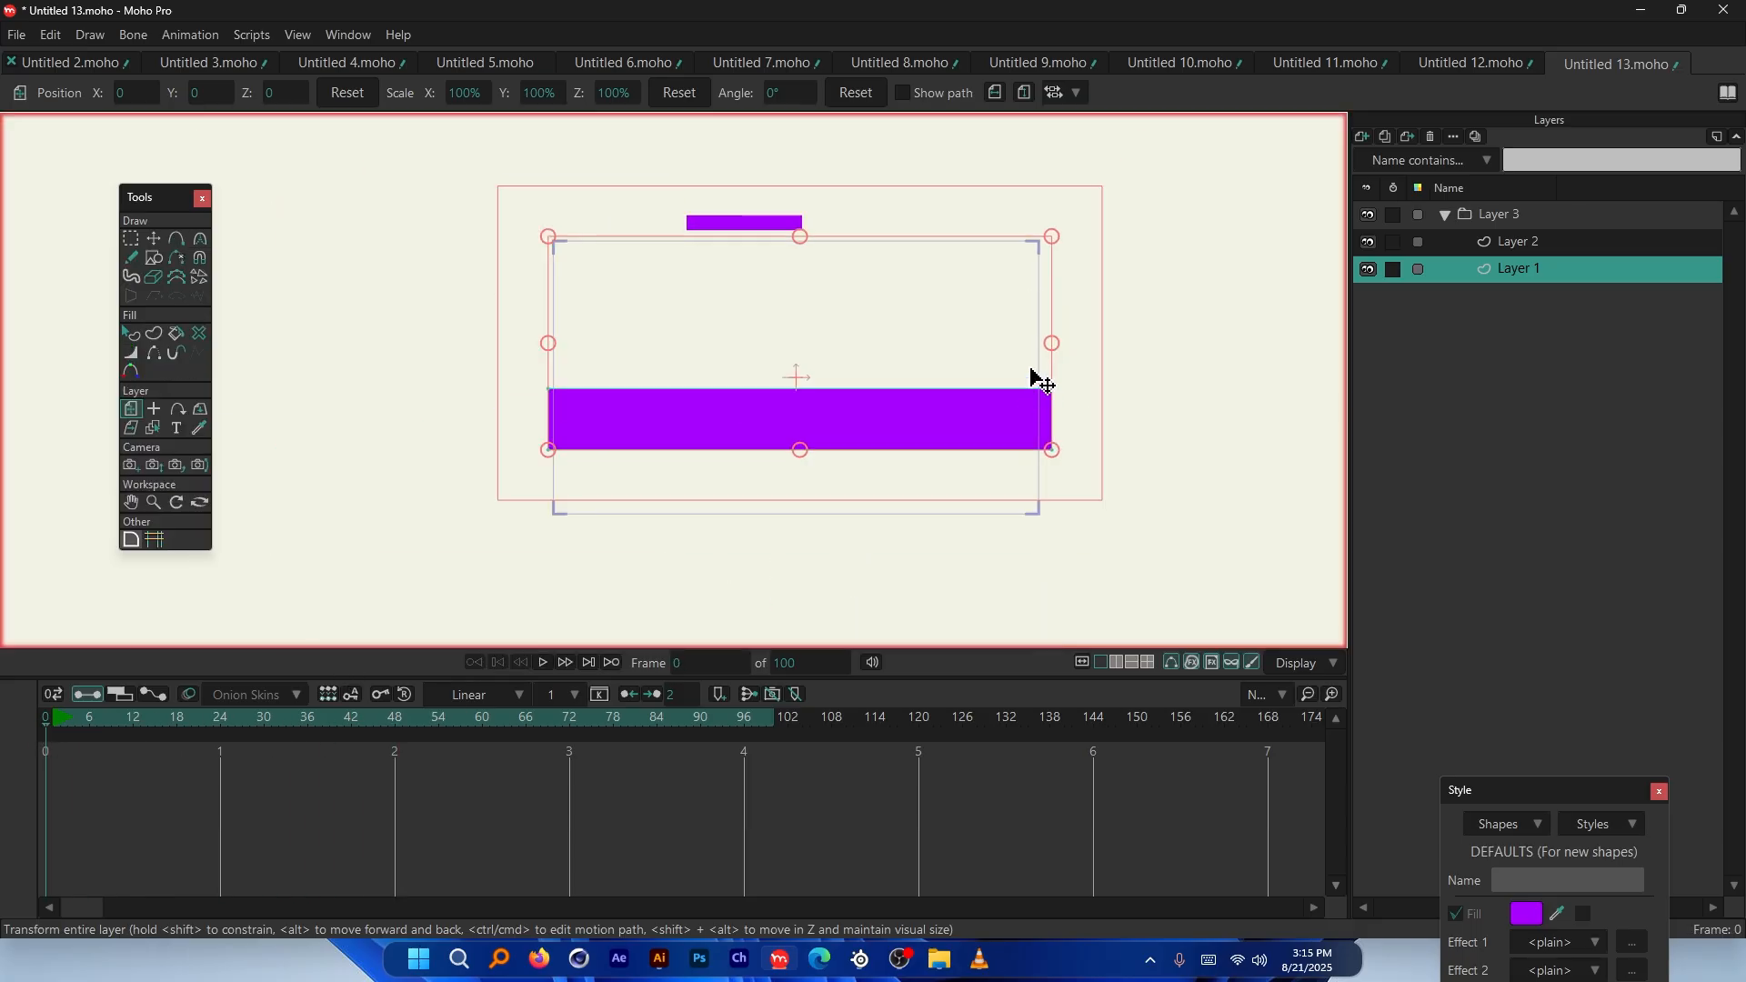
{"action": "scroll", "coordinate": [829, 386], "scroll_direction": "up", "scroll_amount": 1}
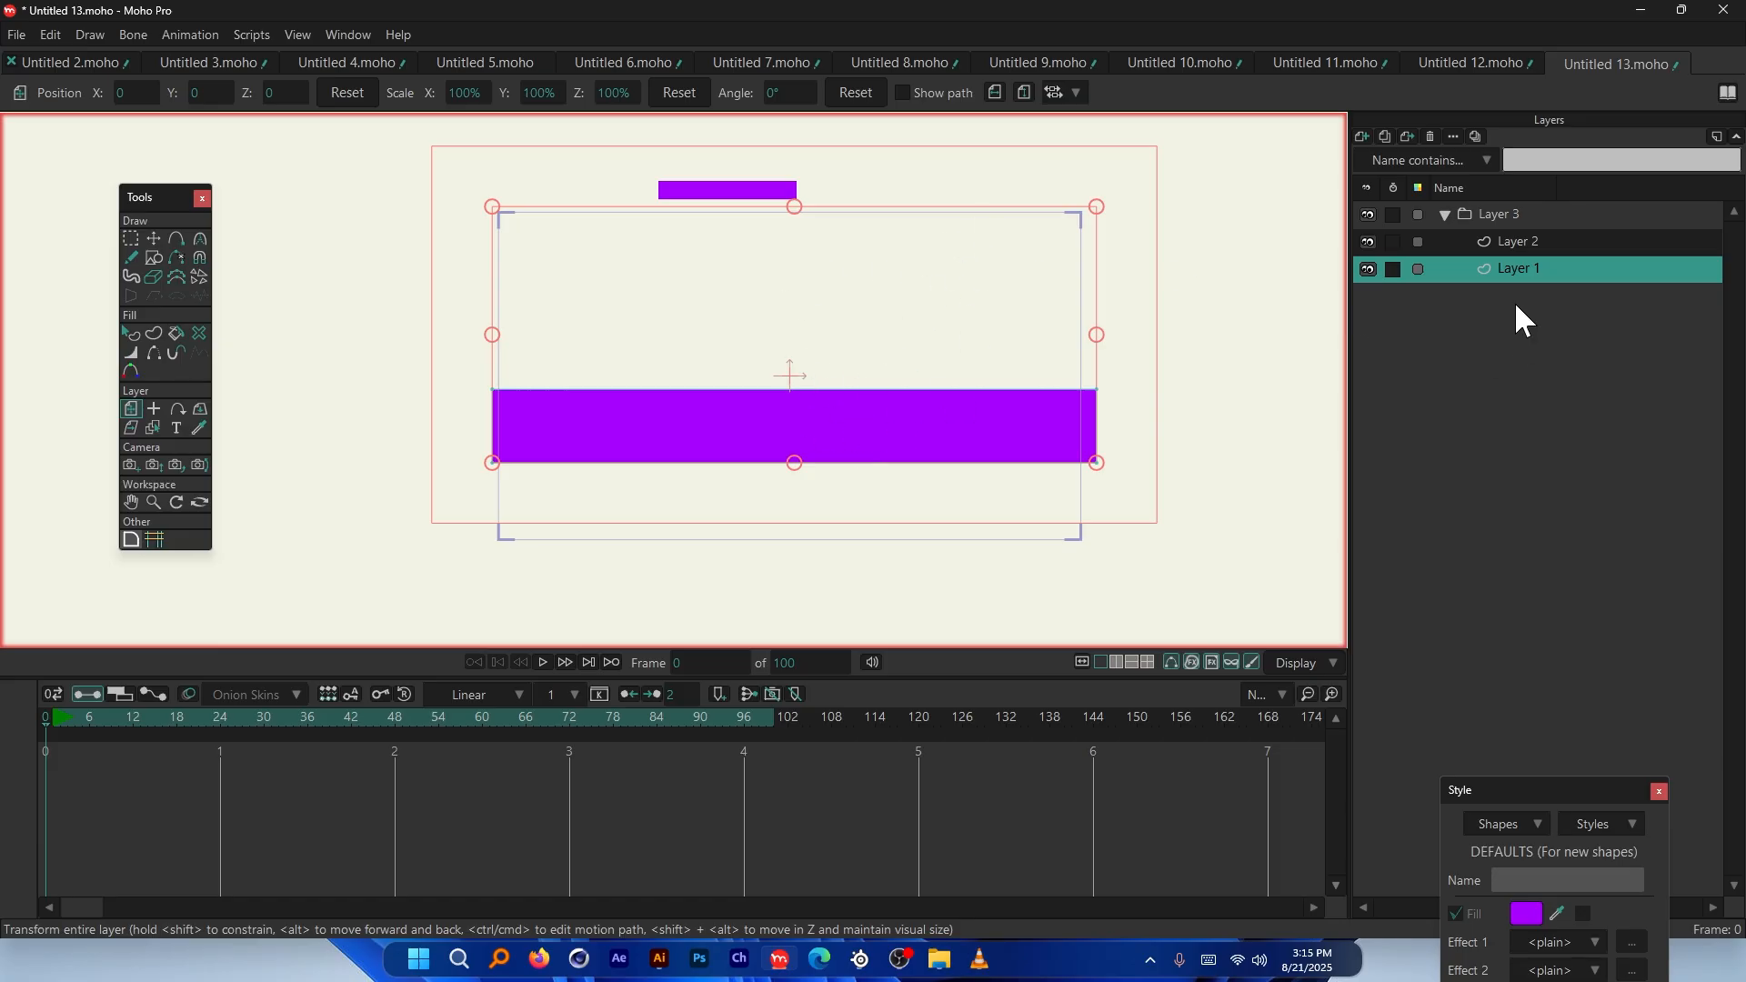
Enable a force field (90°, magnitude 1) in Layer 1's physics and move the dialog aside
{"action": "double_click", "coordinate": [1524, 267]}
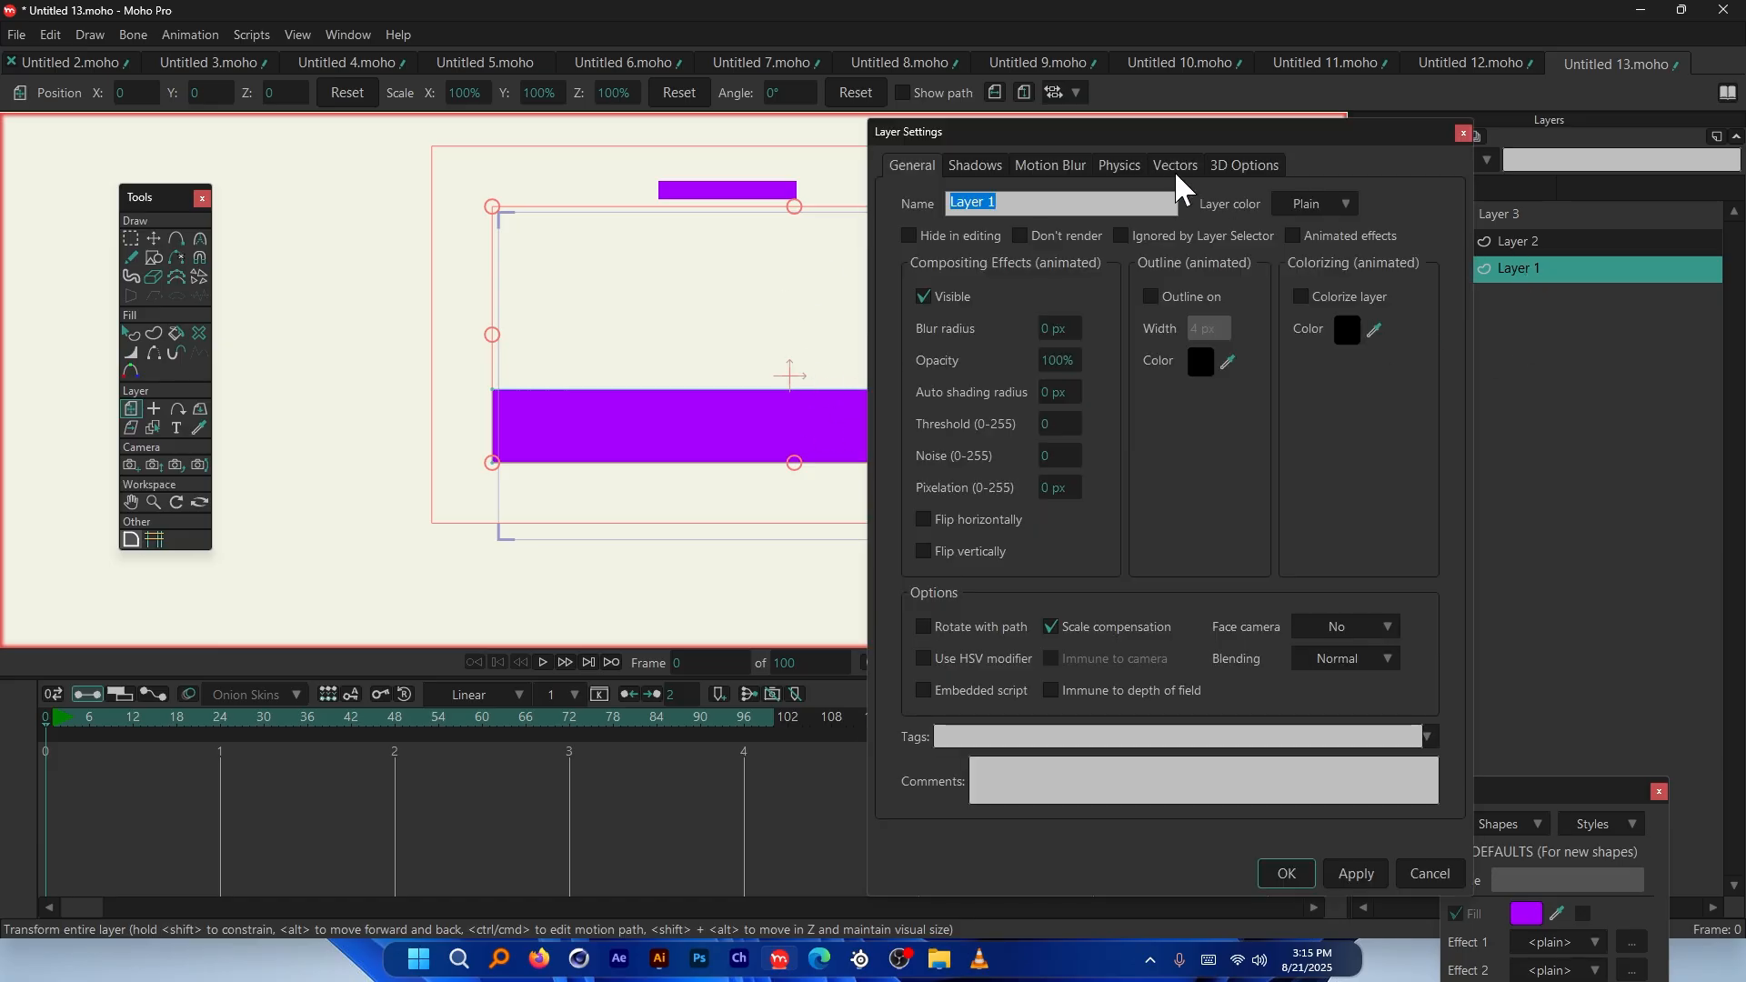
{"action": "left_click", "coordinate": [1120, 167]}
{"action": "left_click", "coordinate": [1027, 698]}
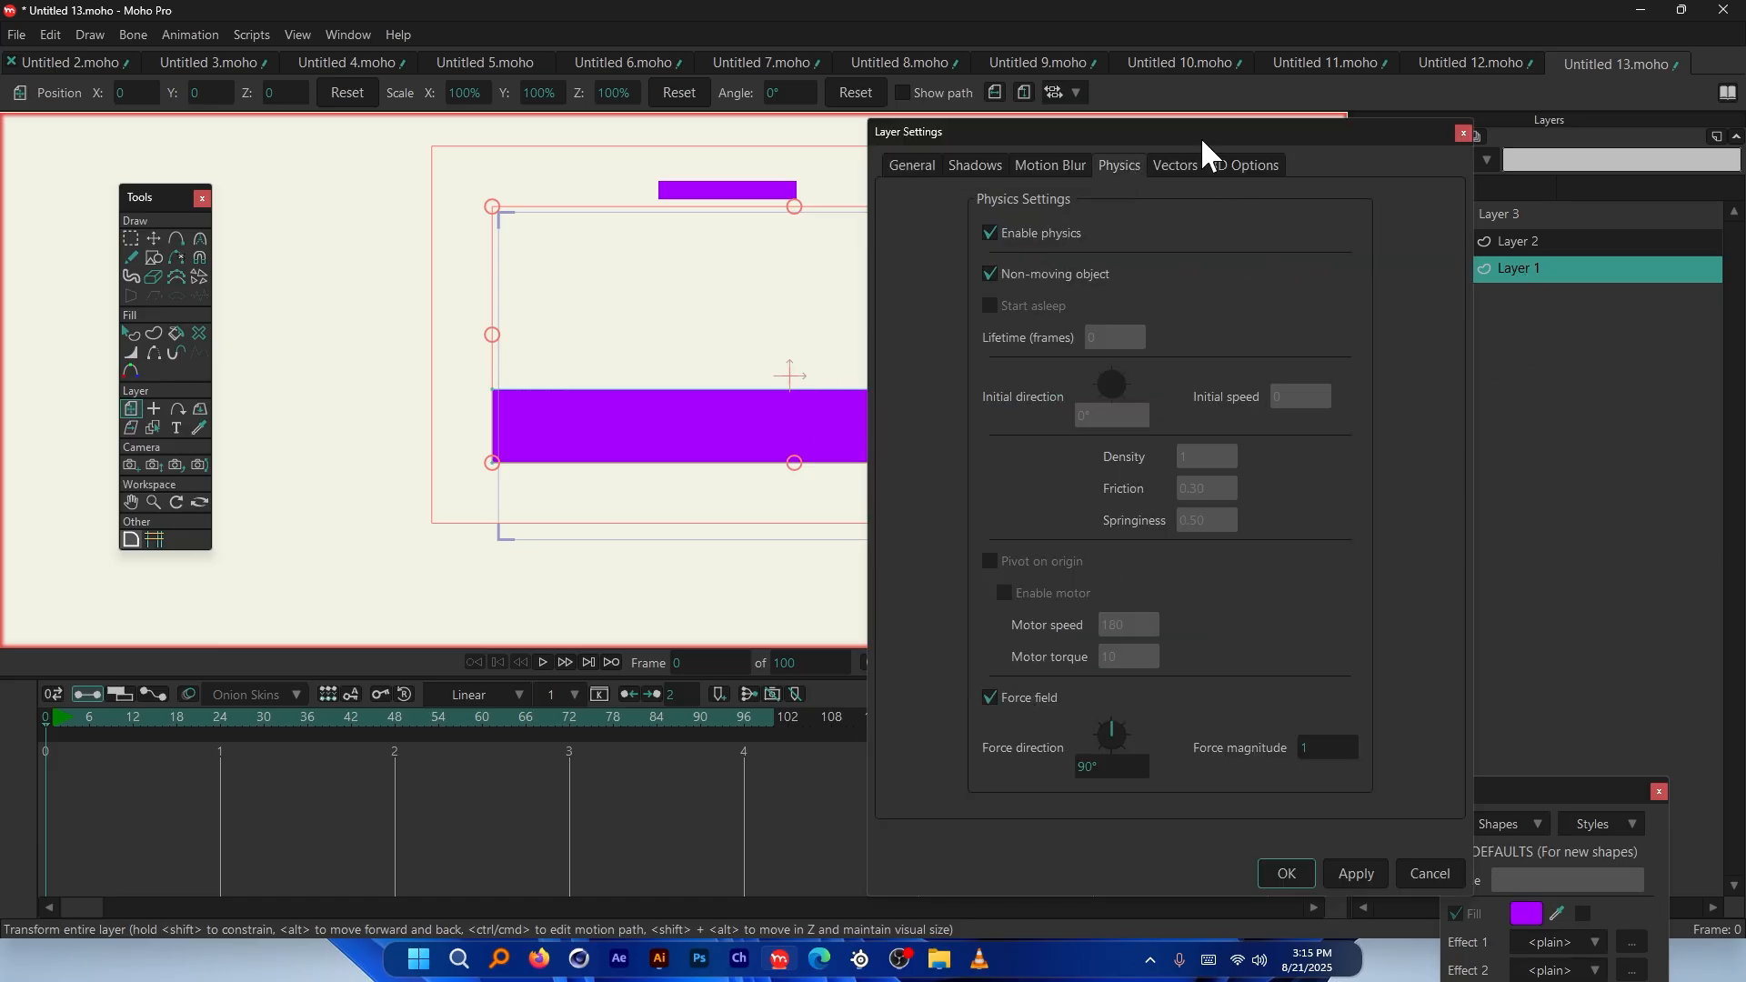
{"action": "left_click_drag", "start_coordinate": [1202, 138], "coordinate": [1411, 98]}
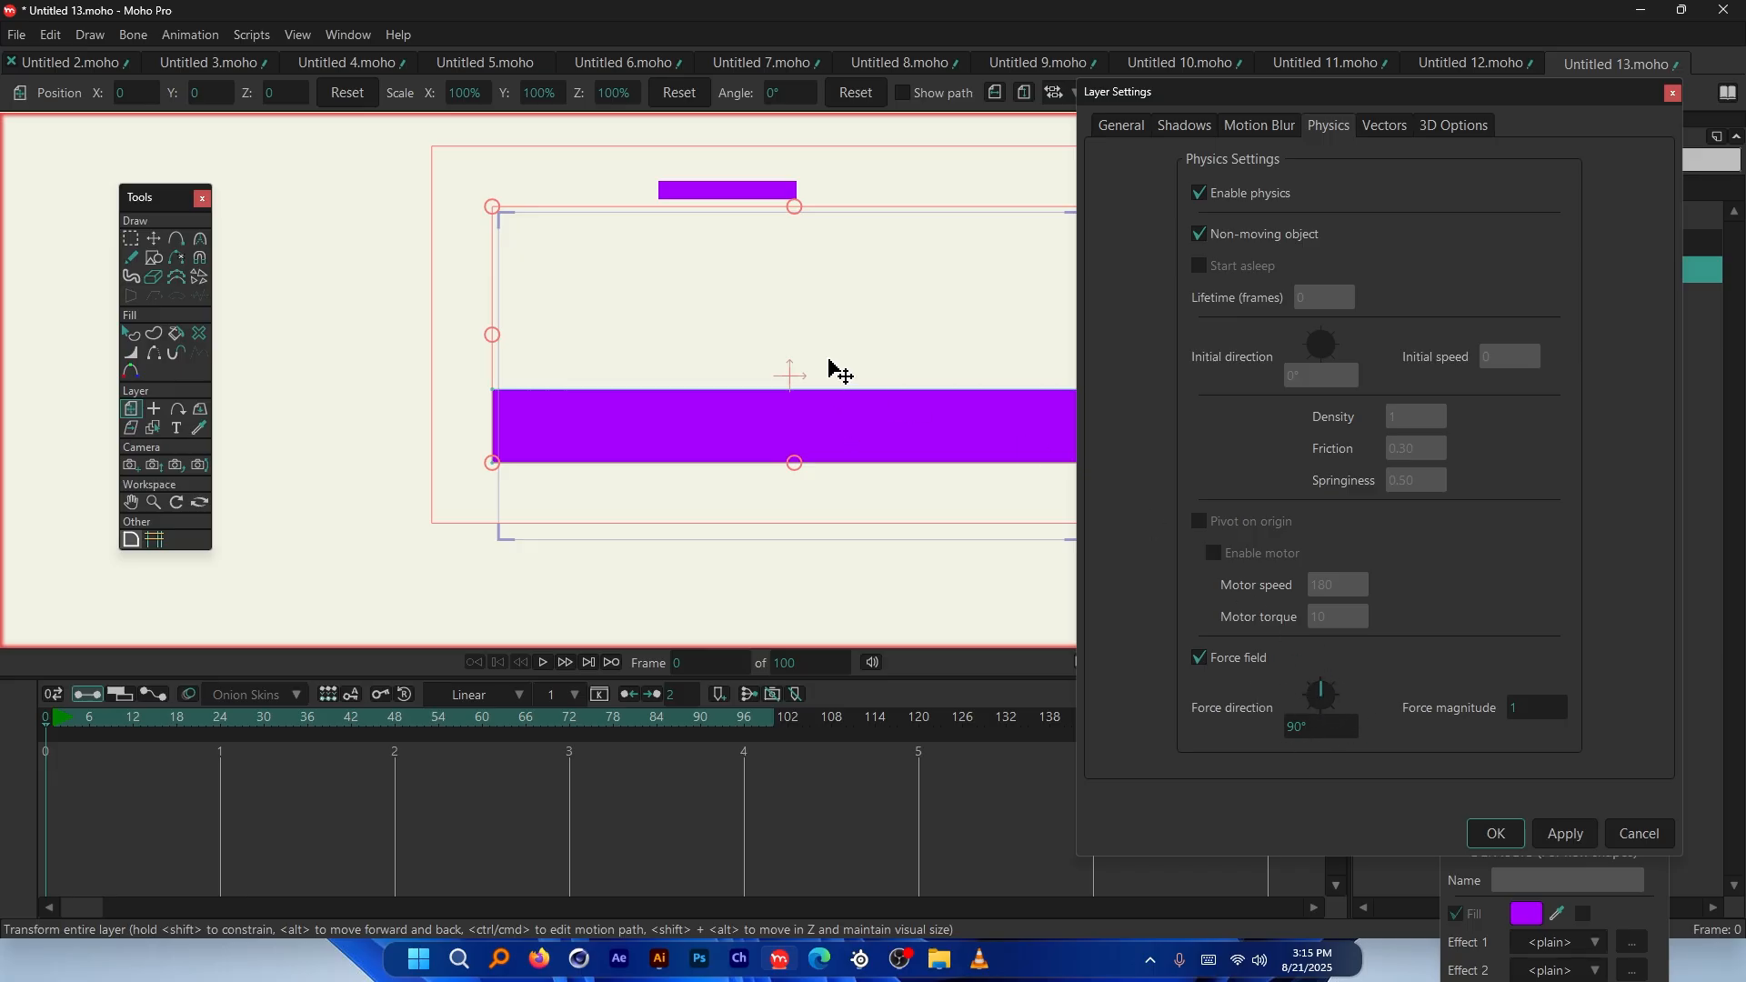
{"action": "scroll", "coordinate": [624, 428], "scroll_direction": "down", "scroll_amount": 1}
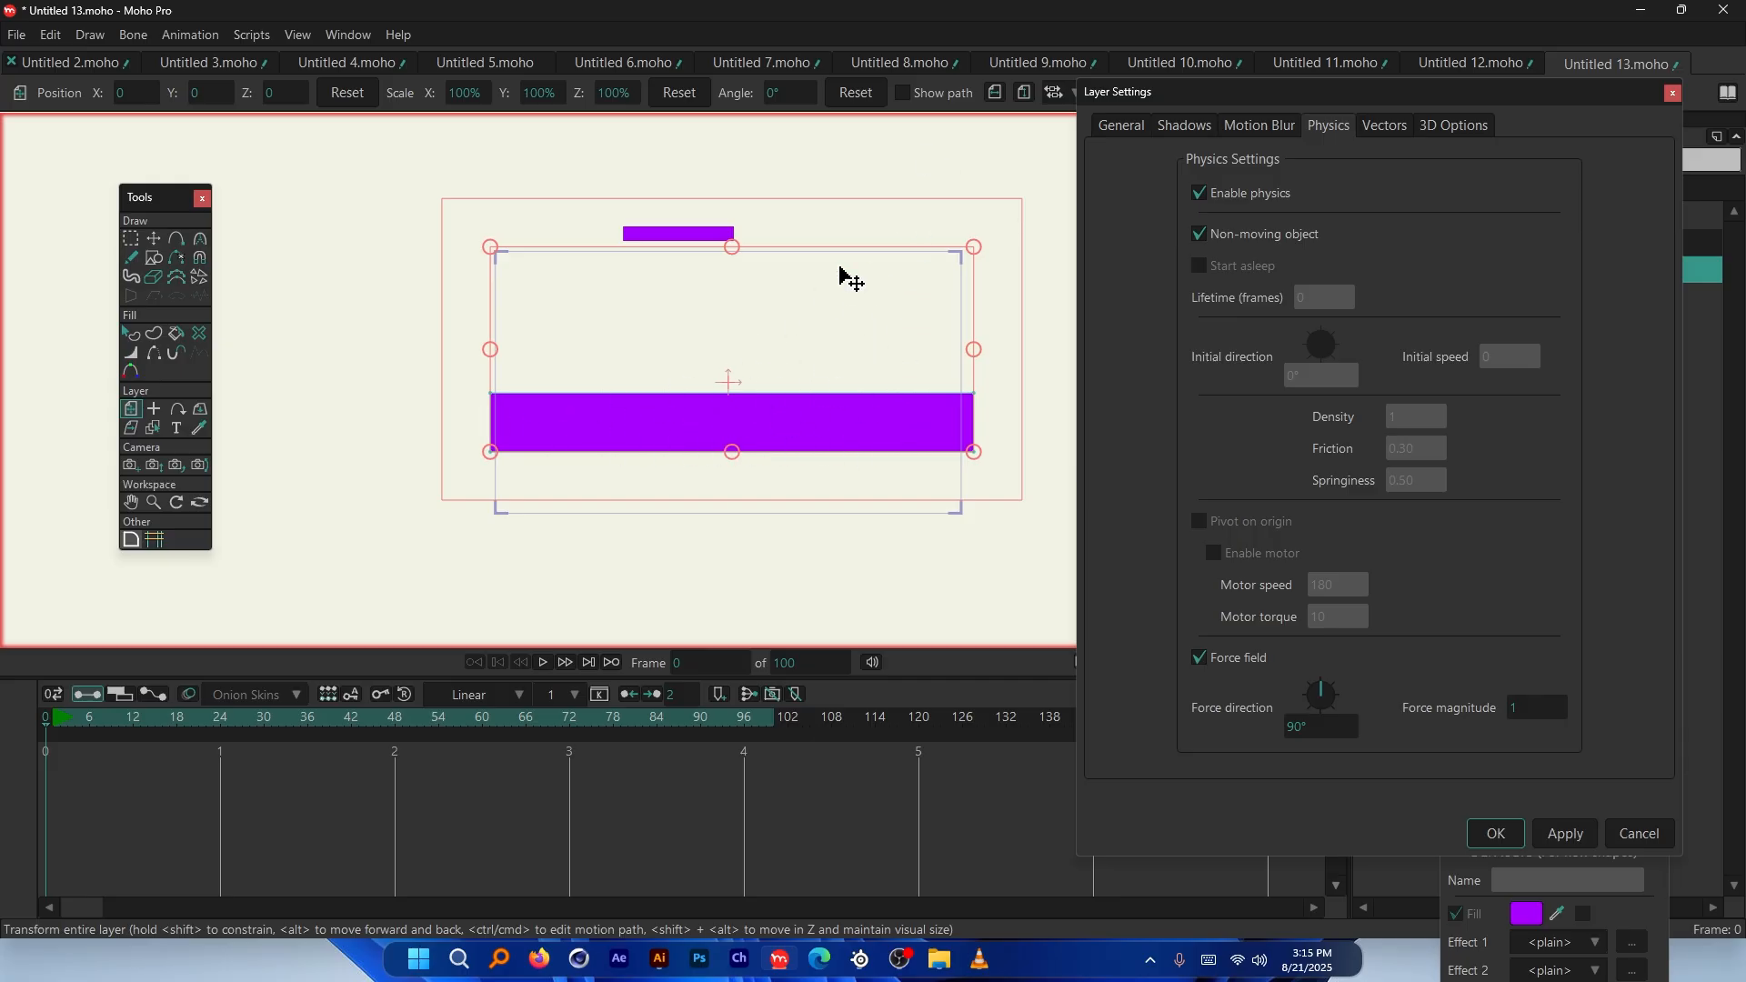
{"action": "scroll", "coordinate": [705, 229], "scroll_direction": "up", "scroll_amount": 1}
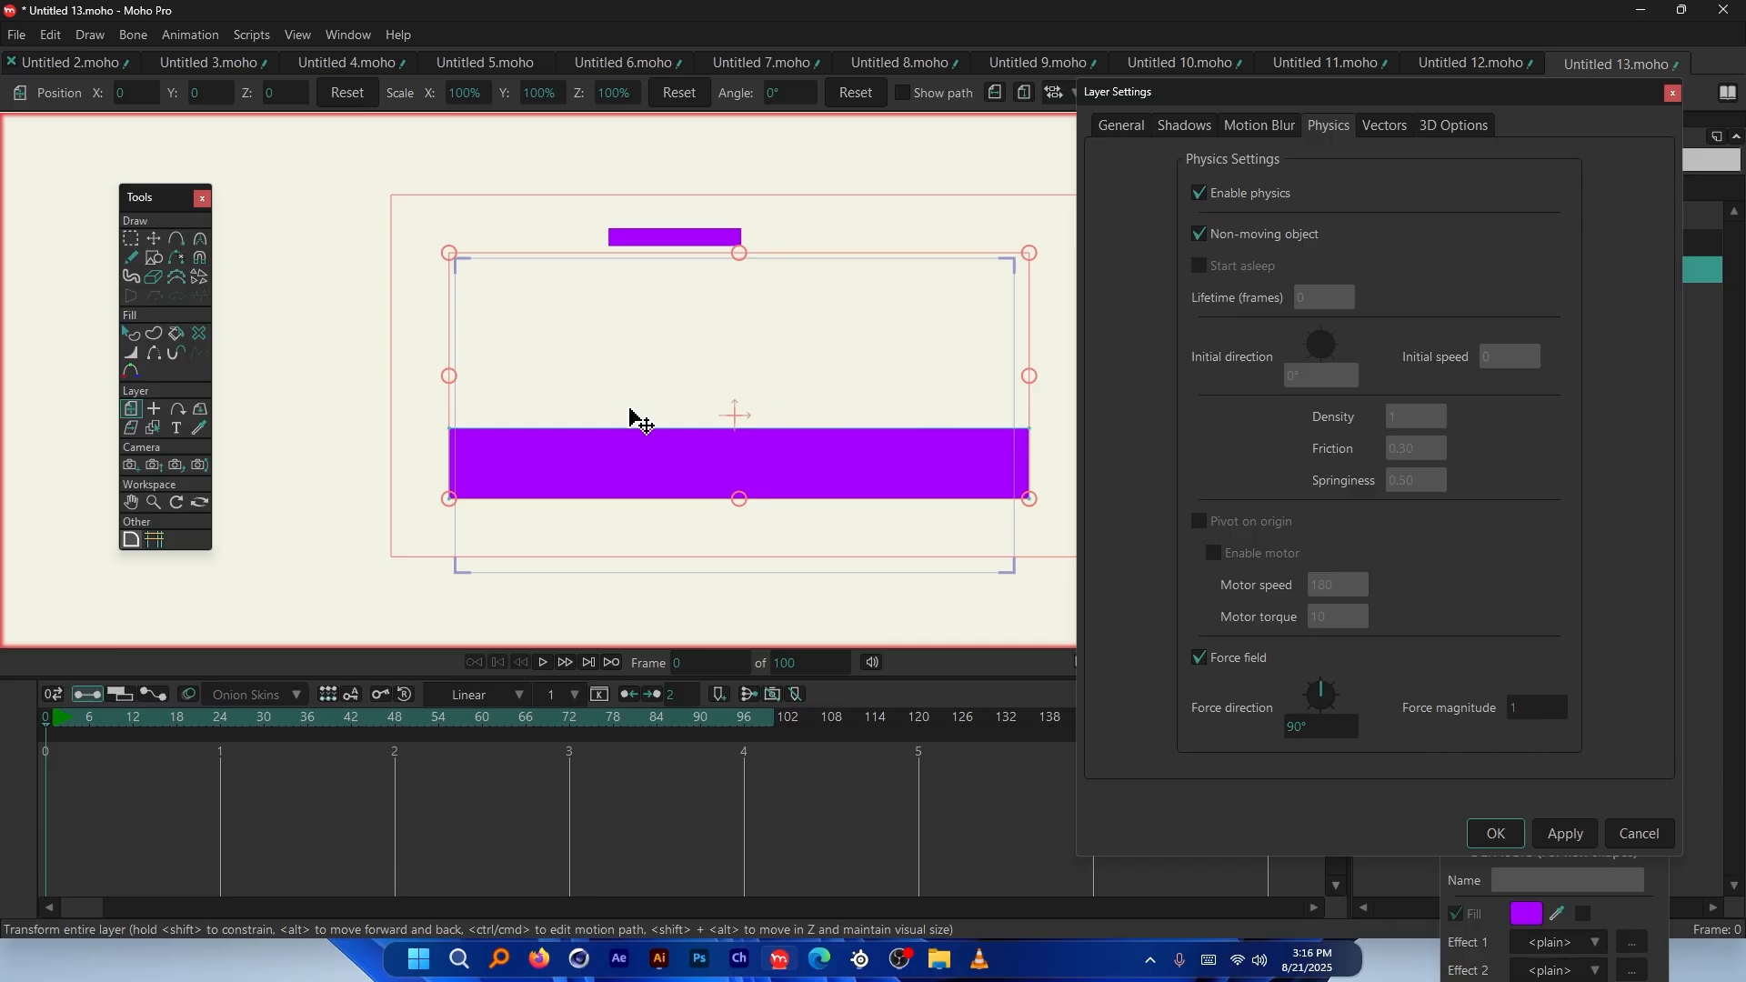
{"action": "scroll", "coordinate": [788, 219], "scroll_direction": "up", "scroll_amount": 1}
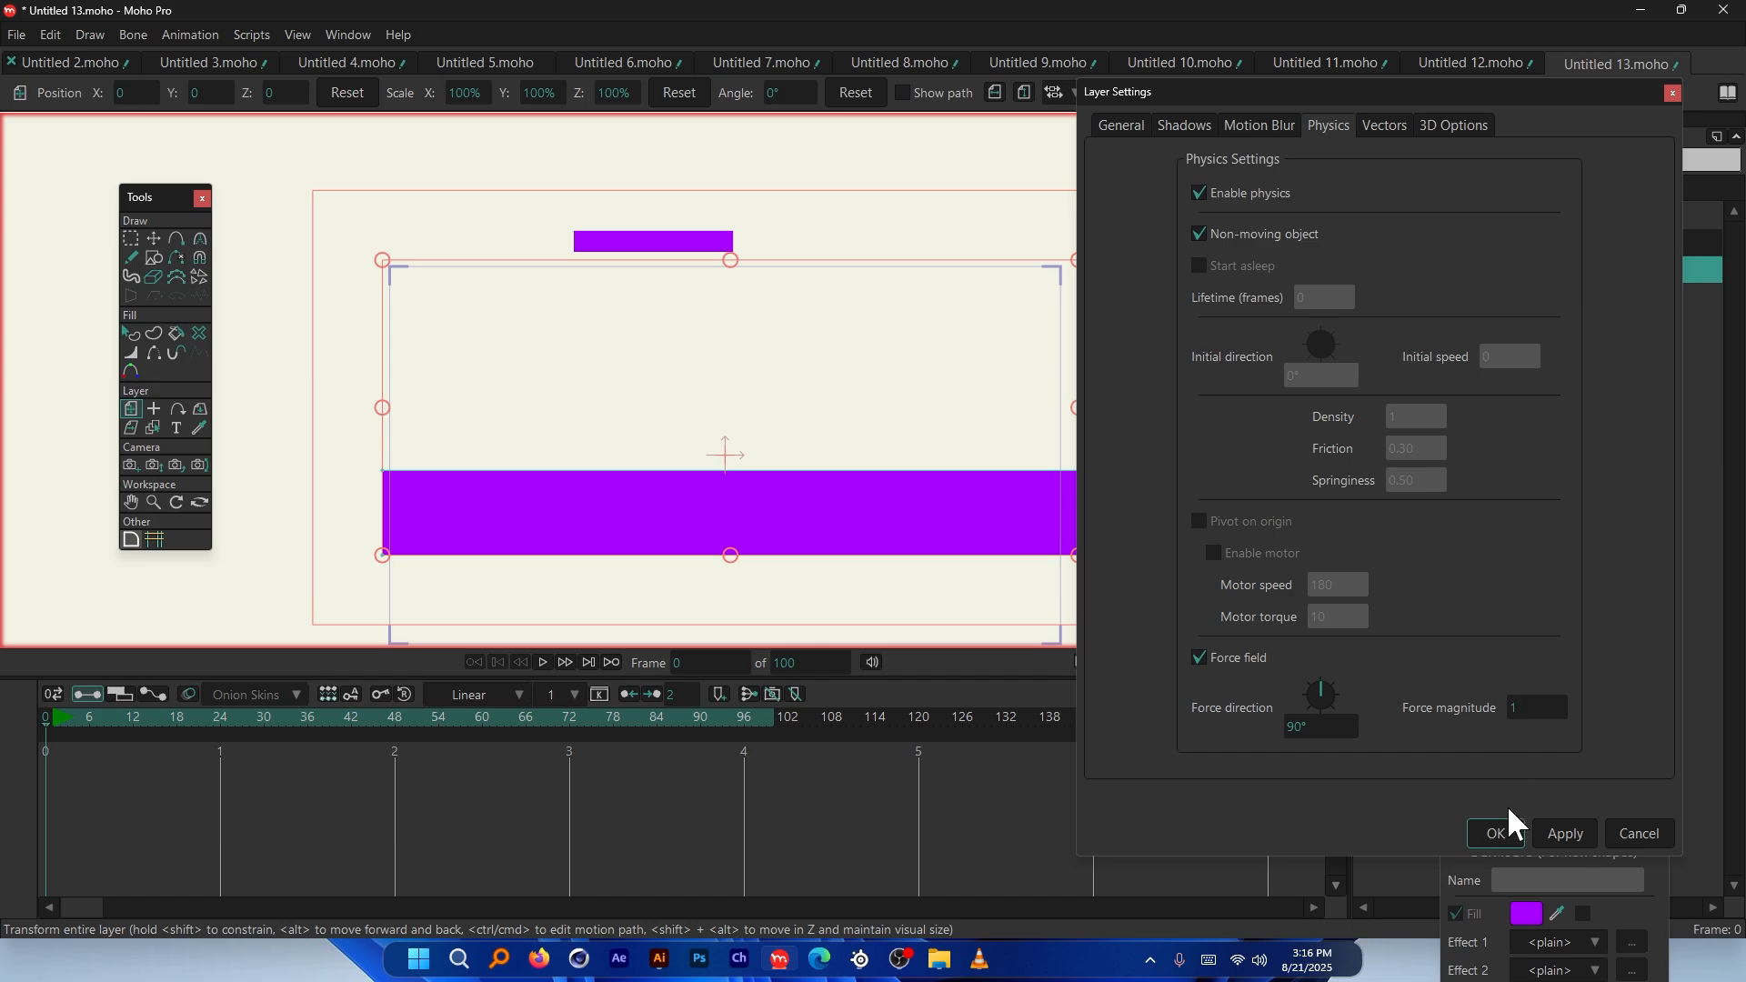
Close Layer Settings and scrub the timeline to watch the bar fall onto the platform
{"action": "left_click", "coordinate": [1496, 834]}
{"action": "left_click_drag", "start_coordinate": [224, 718], "coordinate": [134, 714]}
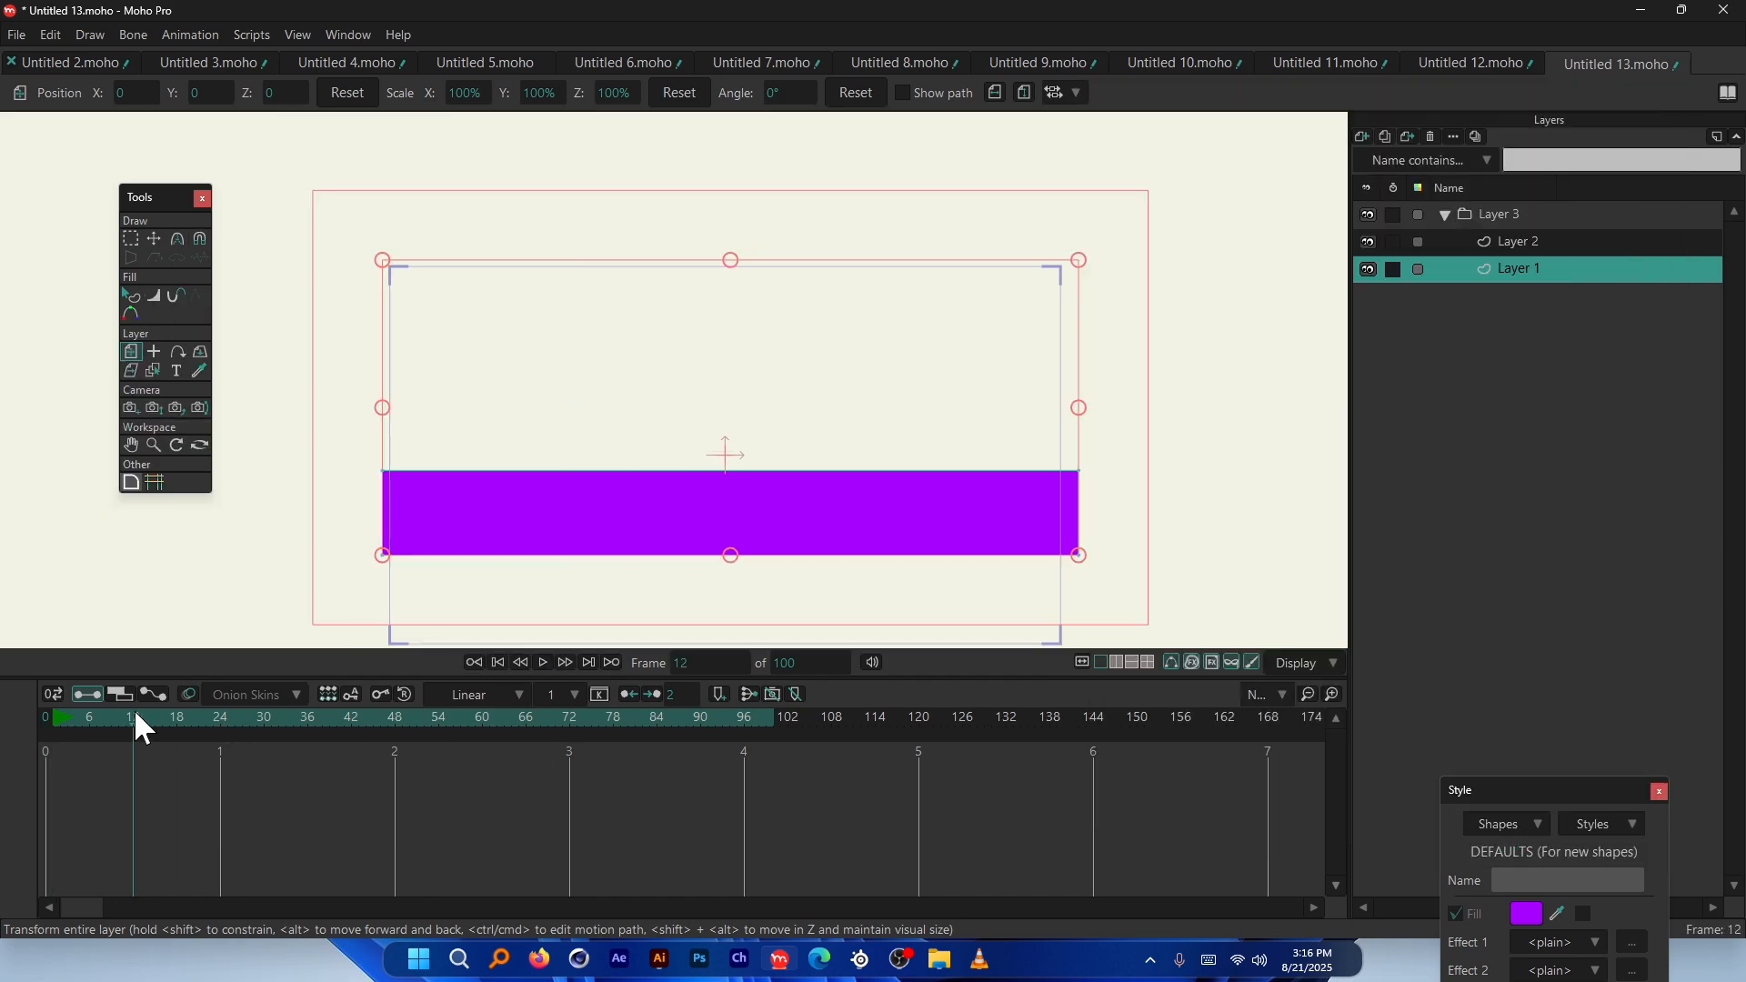
{"action": "scroll", "coordinate": [576, 564], "scroll_direction": "up", "scroll_amount": 6}
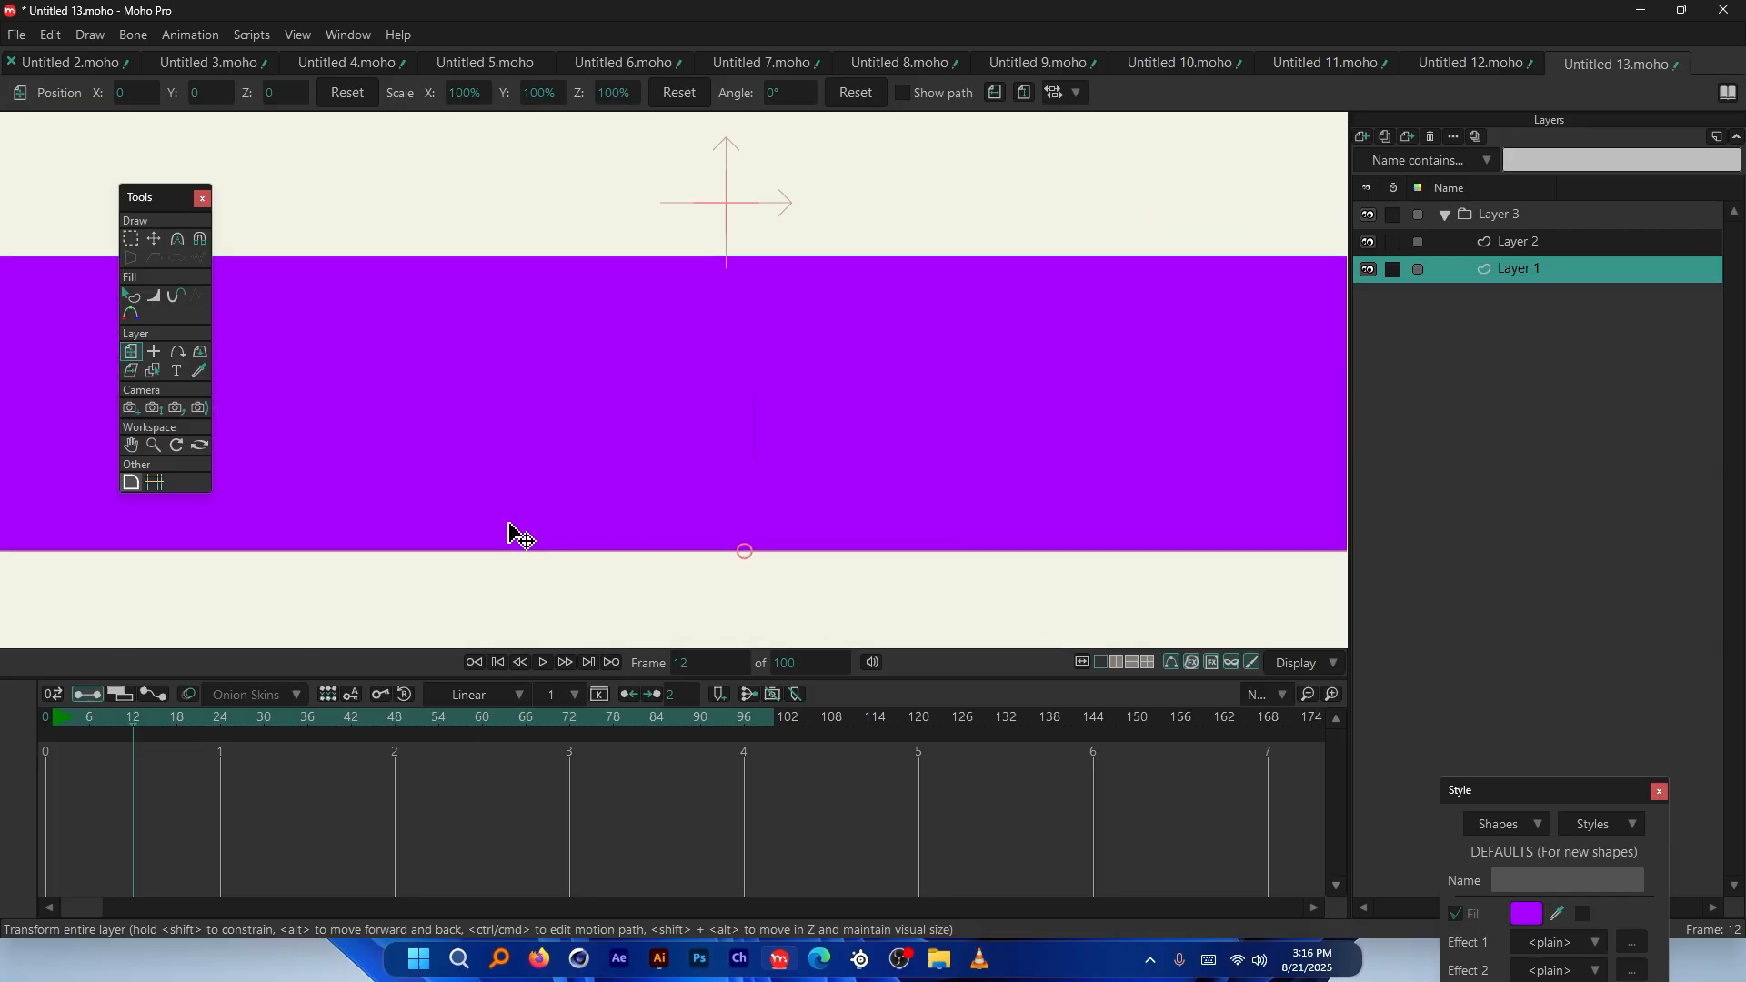
{"action": "left_click_drag", "start_coordinate": [170, 718], "coordinate": [41, 717]}
{"action": "scroll", "coordinate": [828, 400], "scroll_direction": "down", "scroll_amount": 7}
{"action": "scroll", "coordinate": [985, 283], "scroll_direction": "up", "scroll_amount": 1}
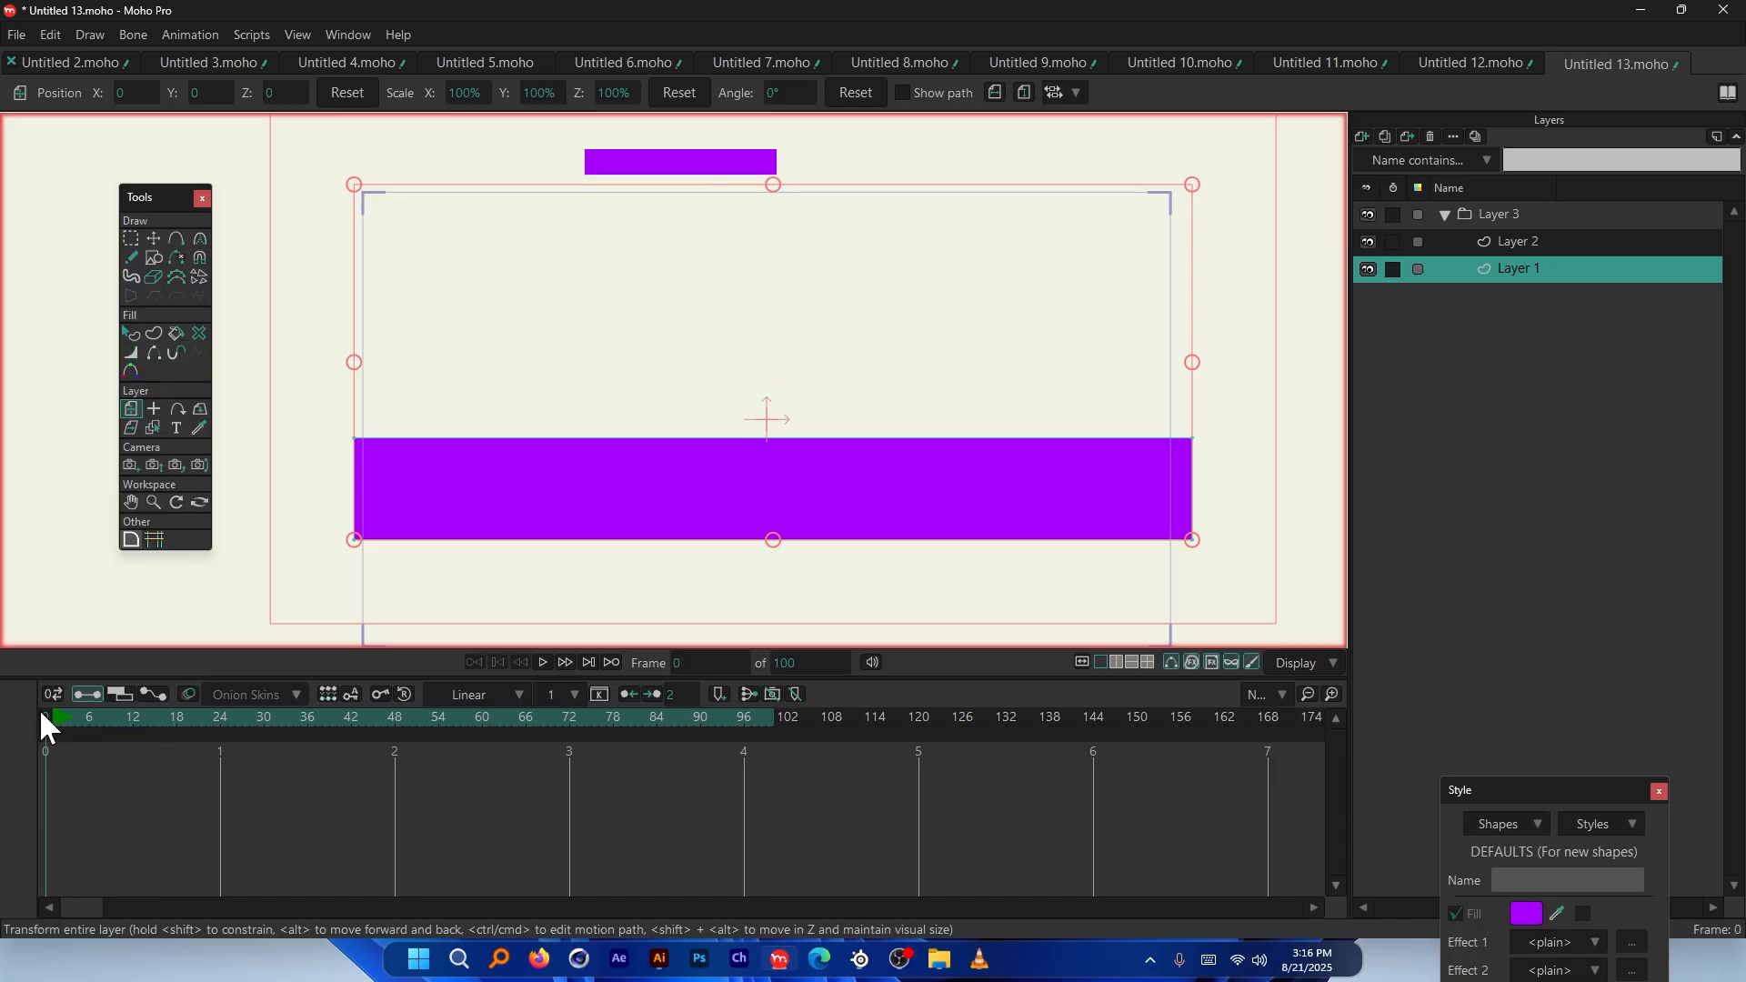
Apply force magnitude 20 to Layer 1's force field and play the result
{"action": "double_click", "coordinate": [1514, 266]}
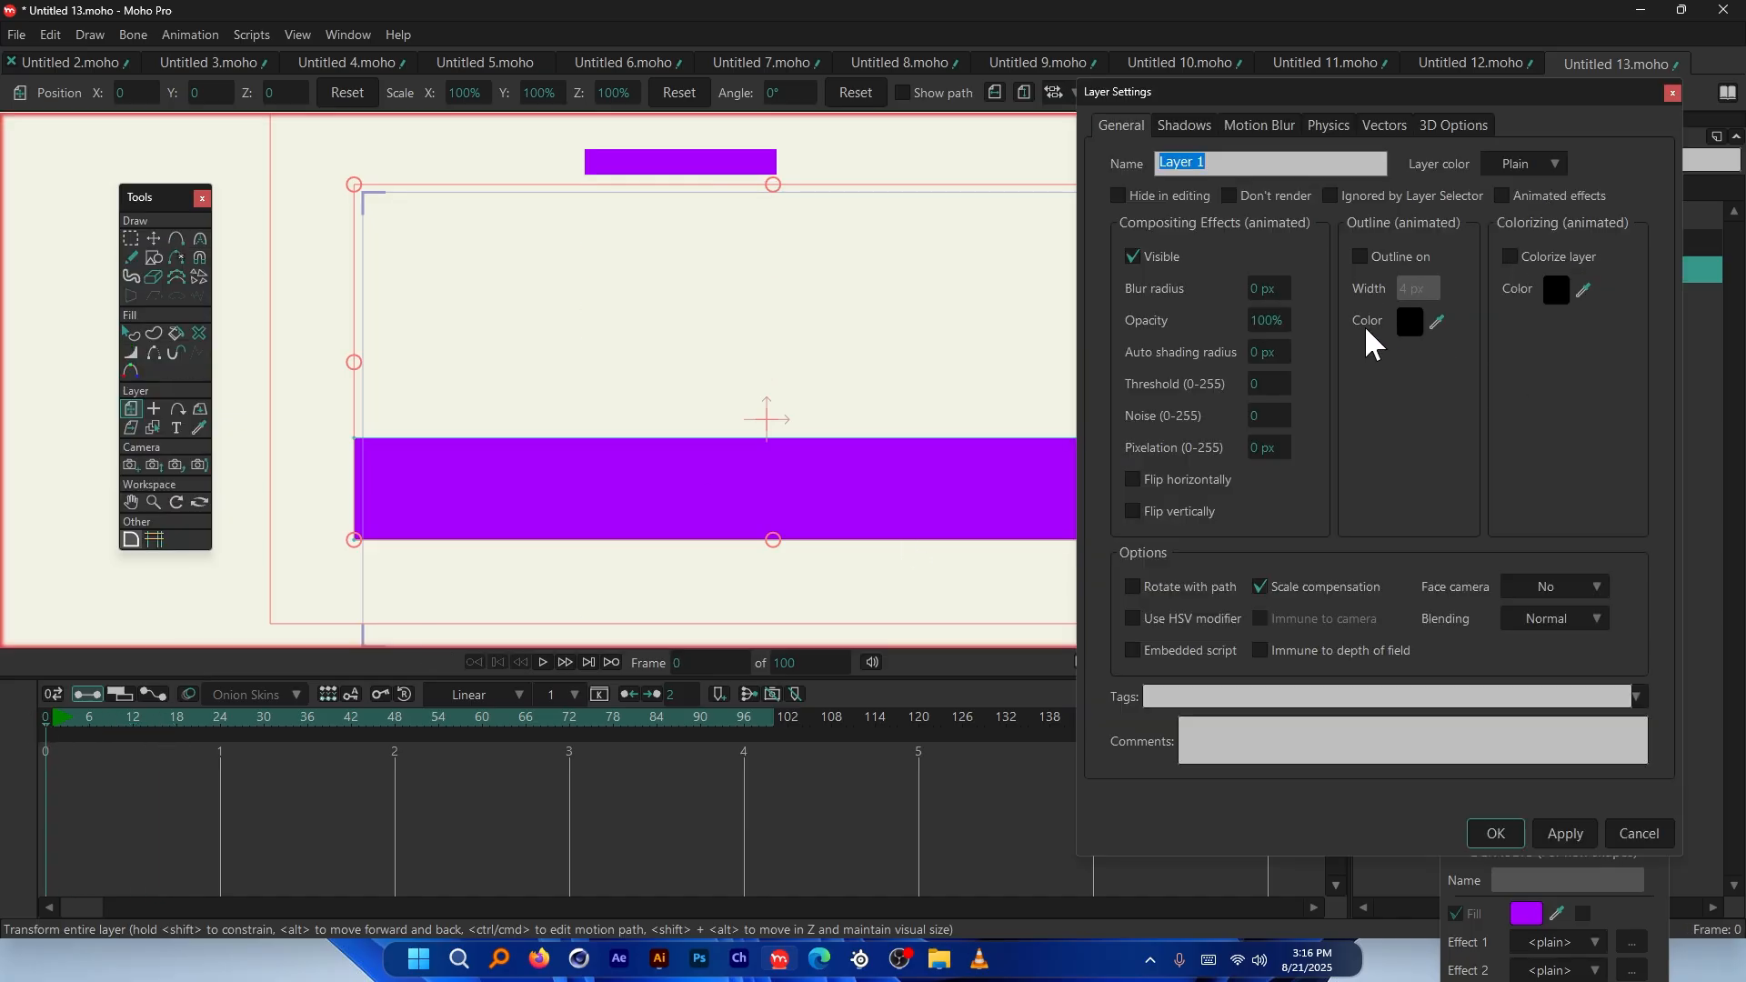
{"action": "left_click", "coordinate": [1329, 126]}
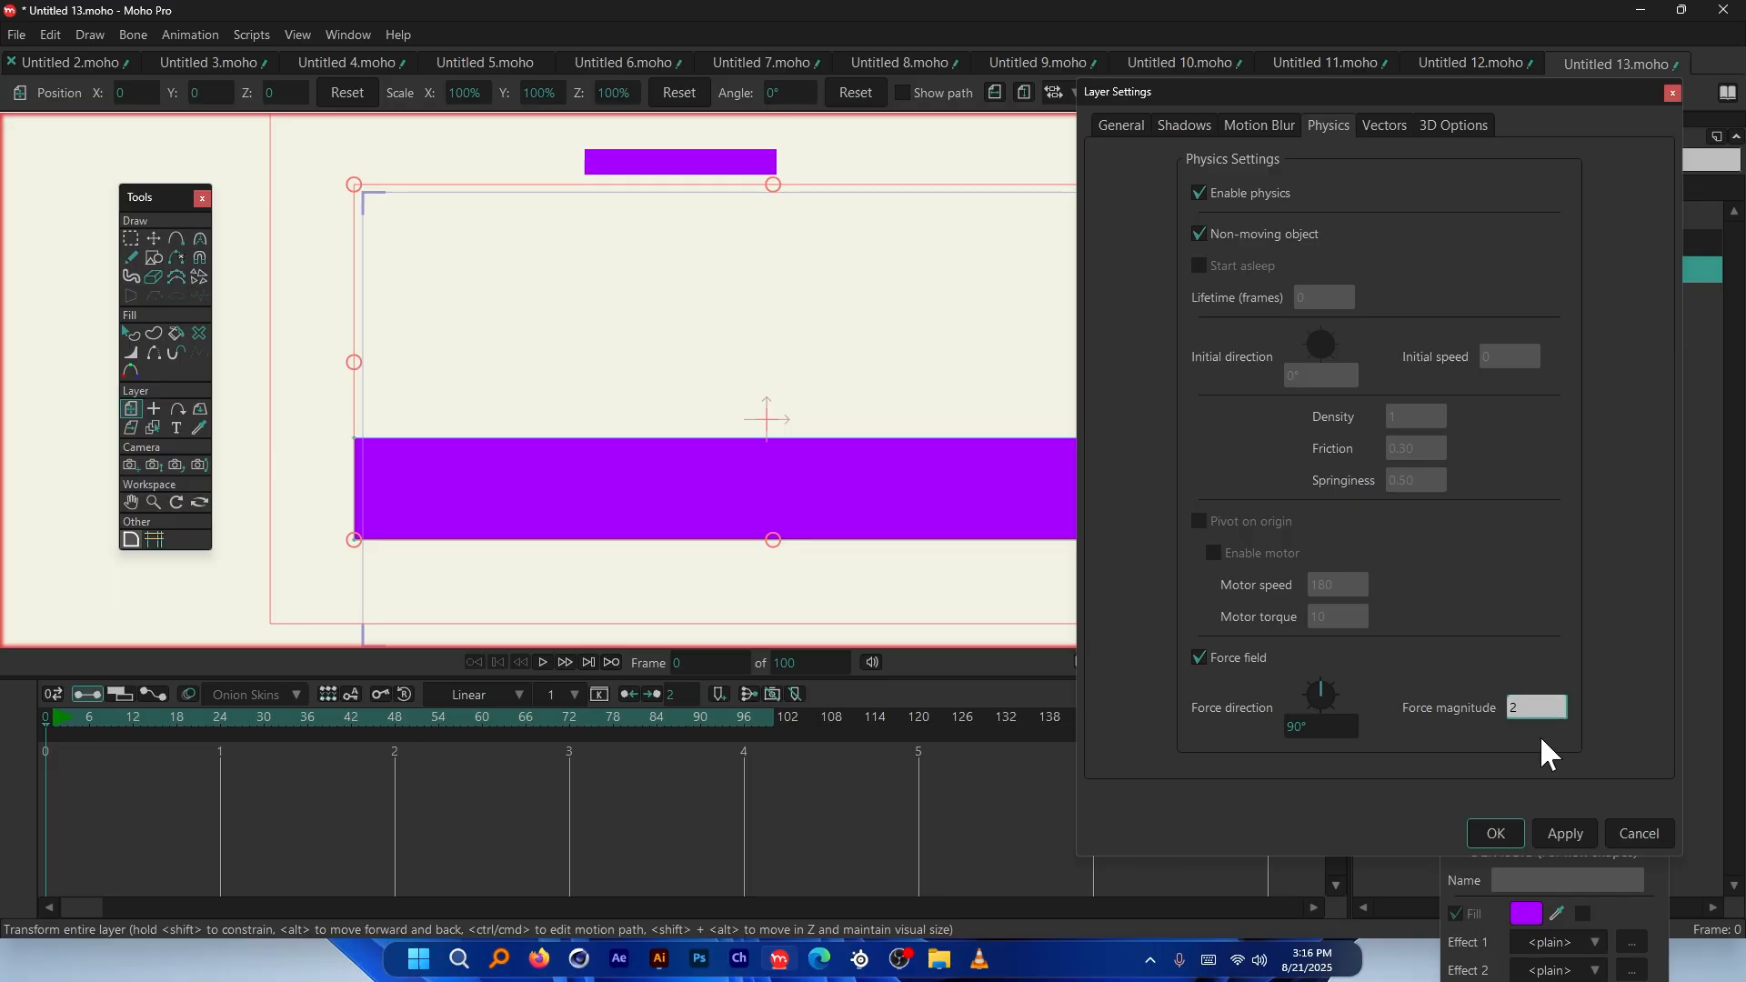
{"action": "left_click", "coordinate": [1575, 827]}
{"action": "key", "text": "space"}
{"action": "scroll", "coordinate": [392, 457], "scroll_direction": "down", "scroll_amount": 2}
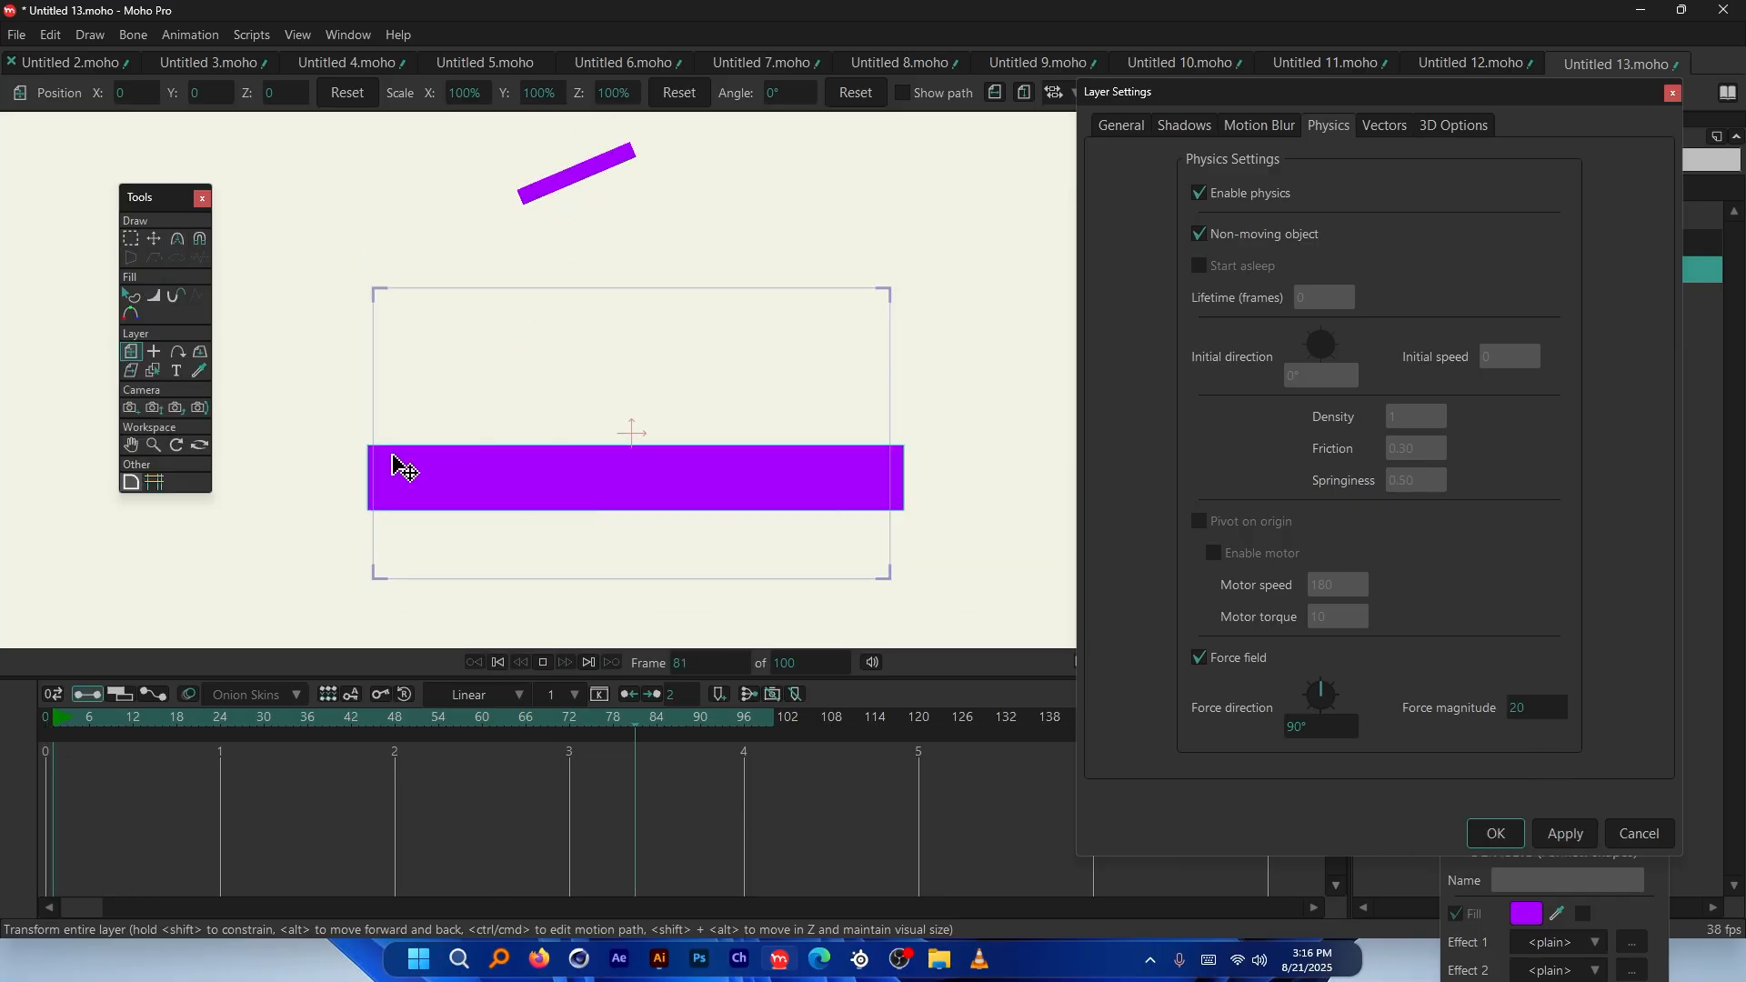
{"action": "scroll", "coordinate": [562, 499], "scroll_direction": "down", "scroll_amount": 1}
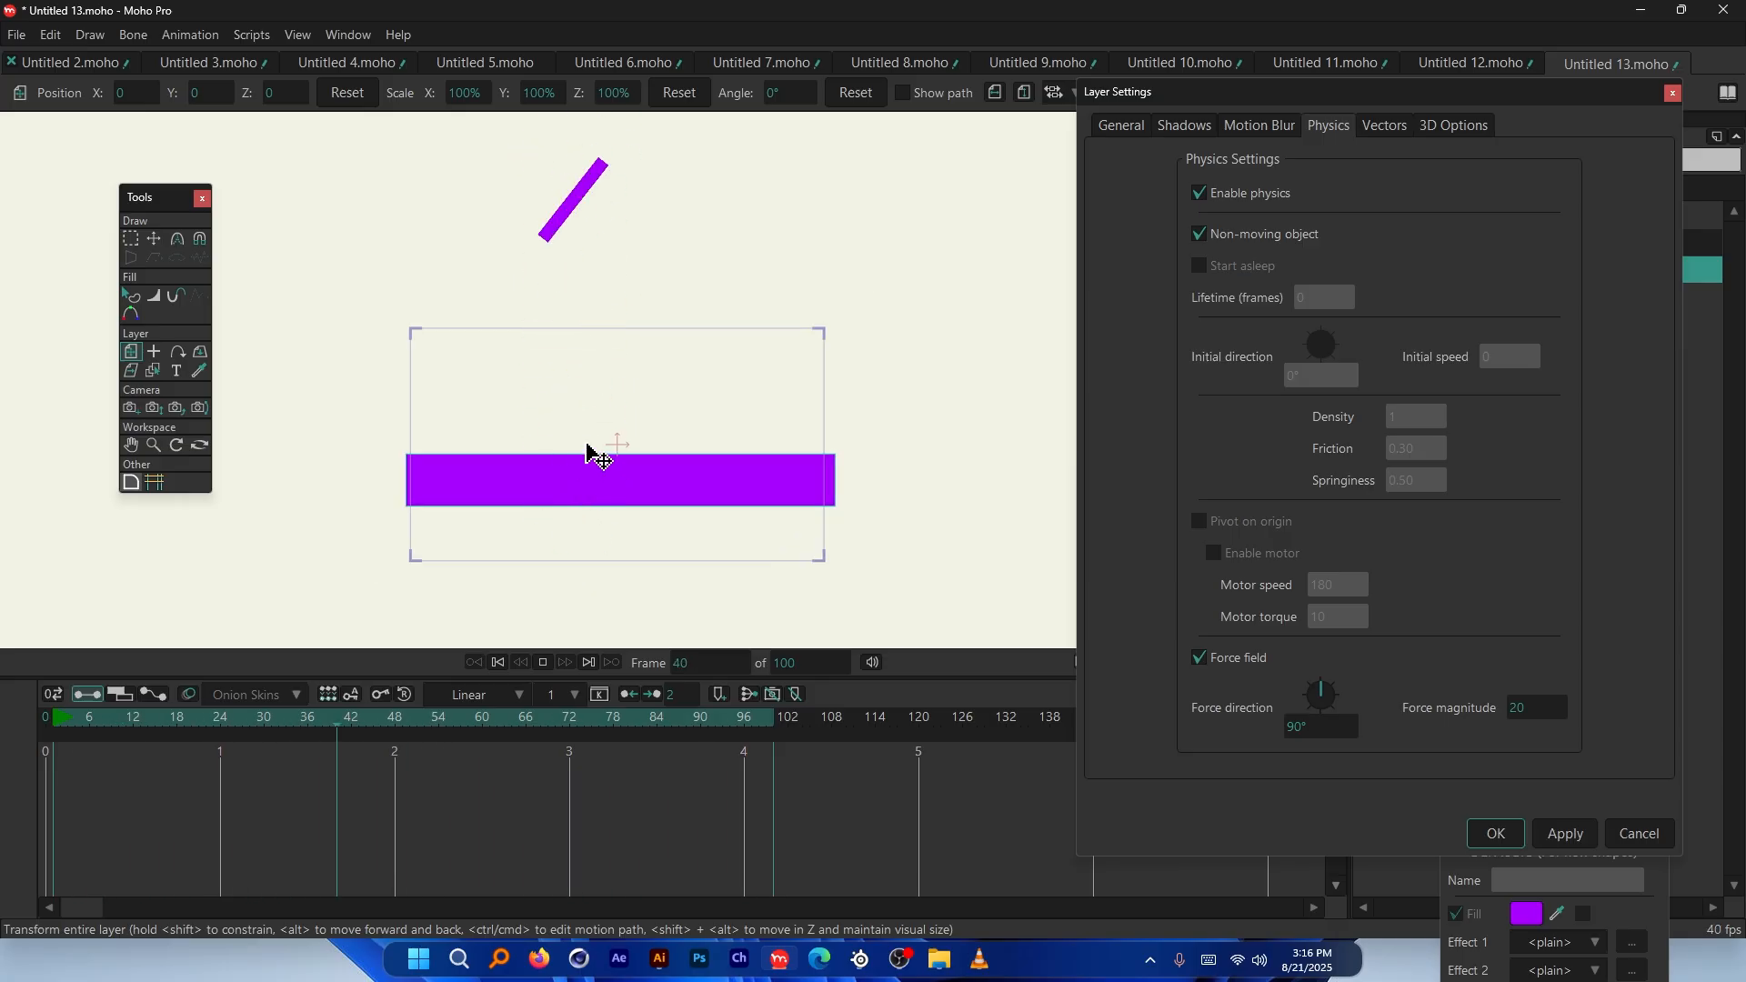
{"action": "key", "text": "space"}
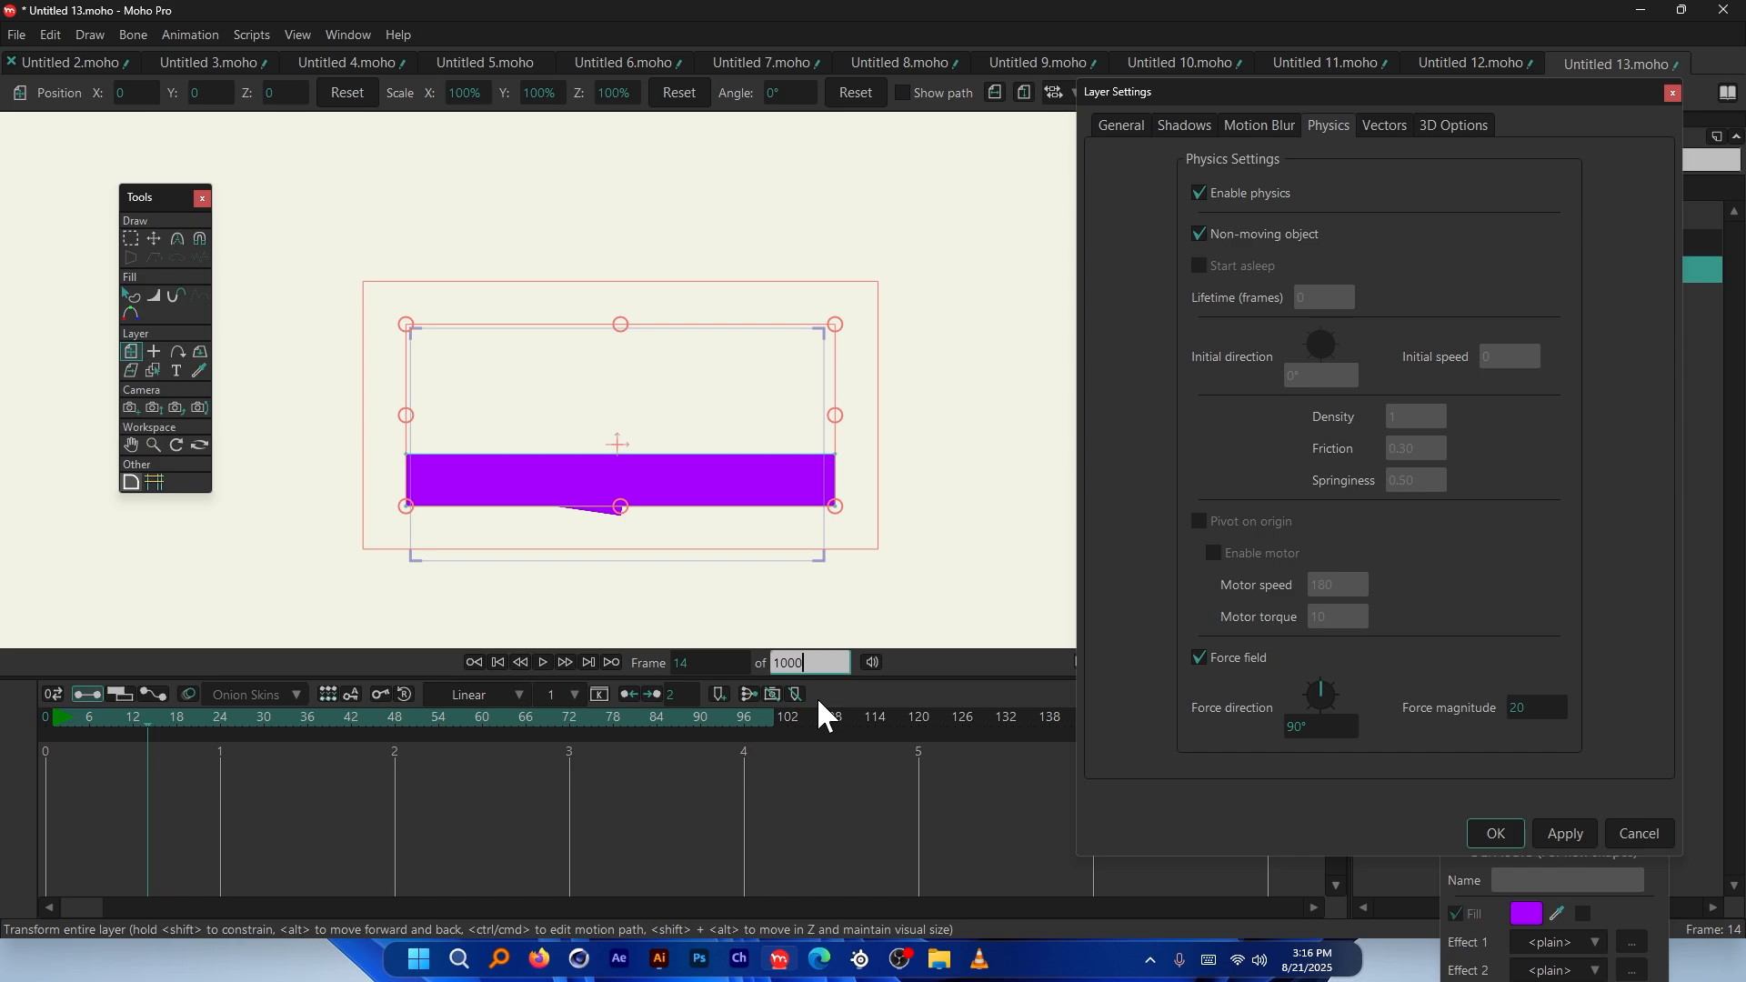
Extend the scene to 1000 frames, replay from the start, and rewind to frame 0
{"action": "type", "text": "0"}
{"action": "key", "text": "Return"}
{"action": "left_click", "coordinate": [45, 714]}
{"action": "key", "text": "space"}
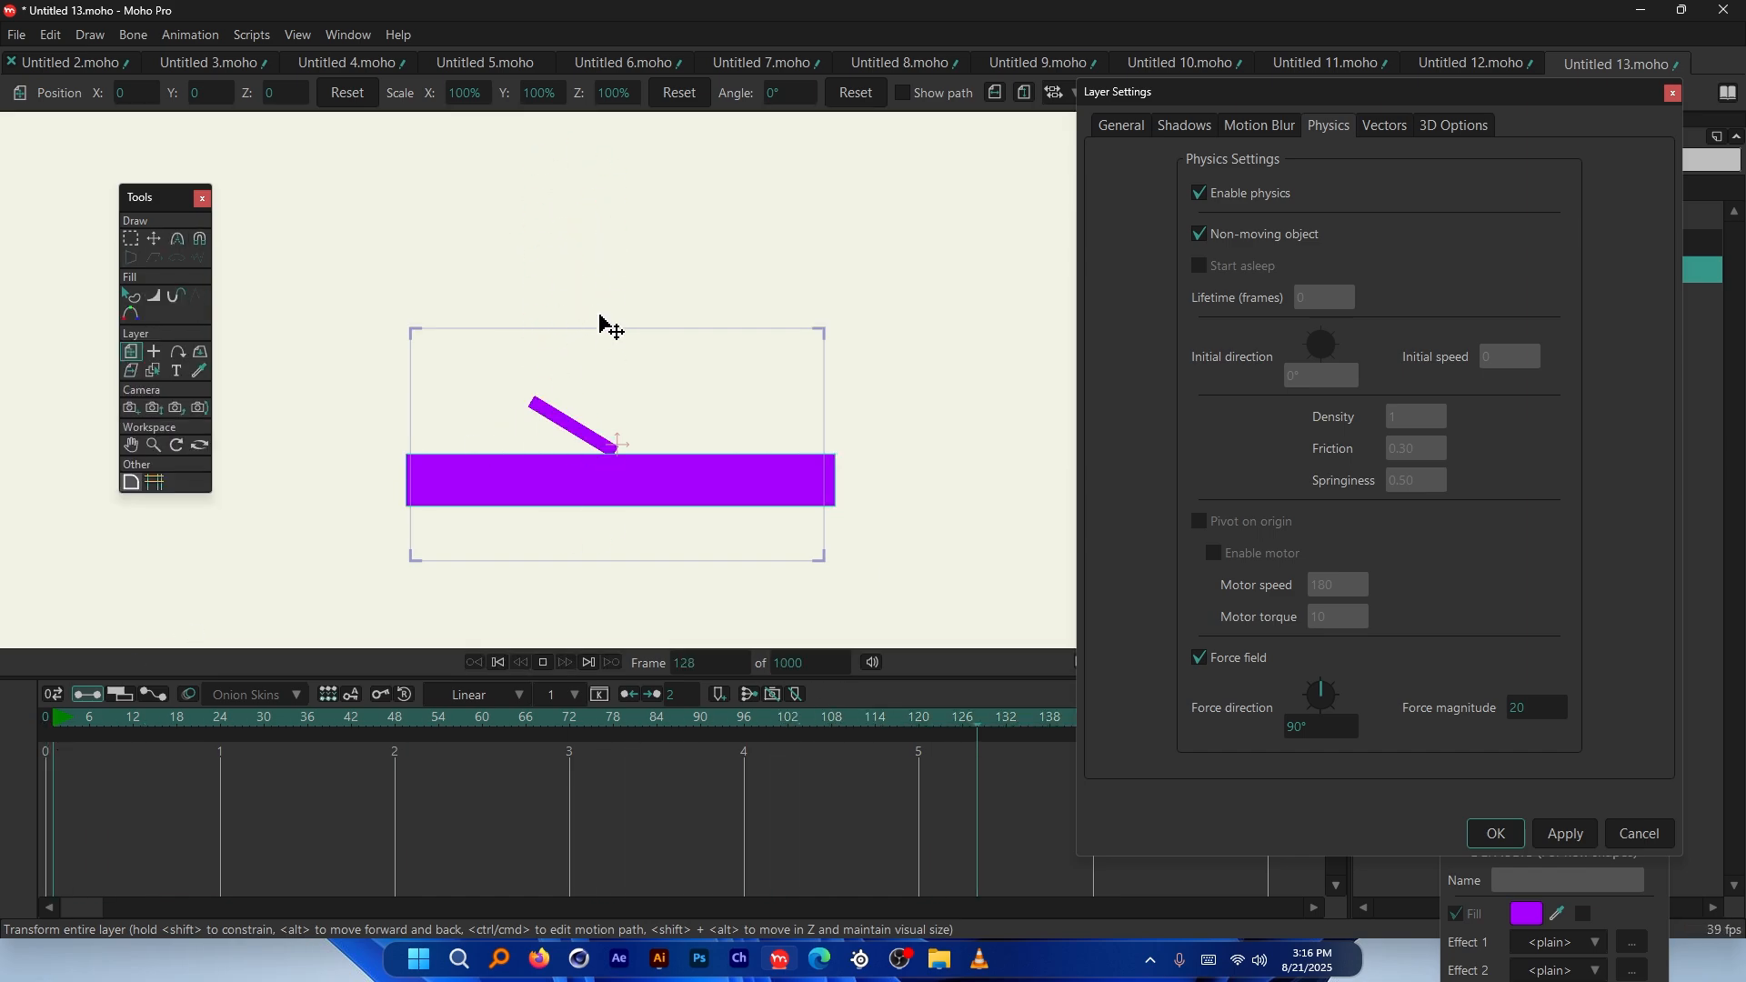
{"action": "key", "text": "space"}
{"action": "scroll", "coordinate": [564, 471], "scroll_direction": "up", "scroll_amount": 3}
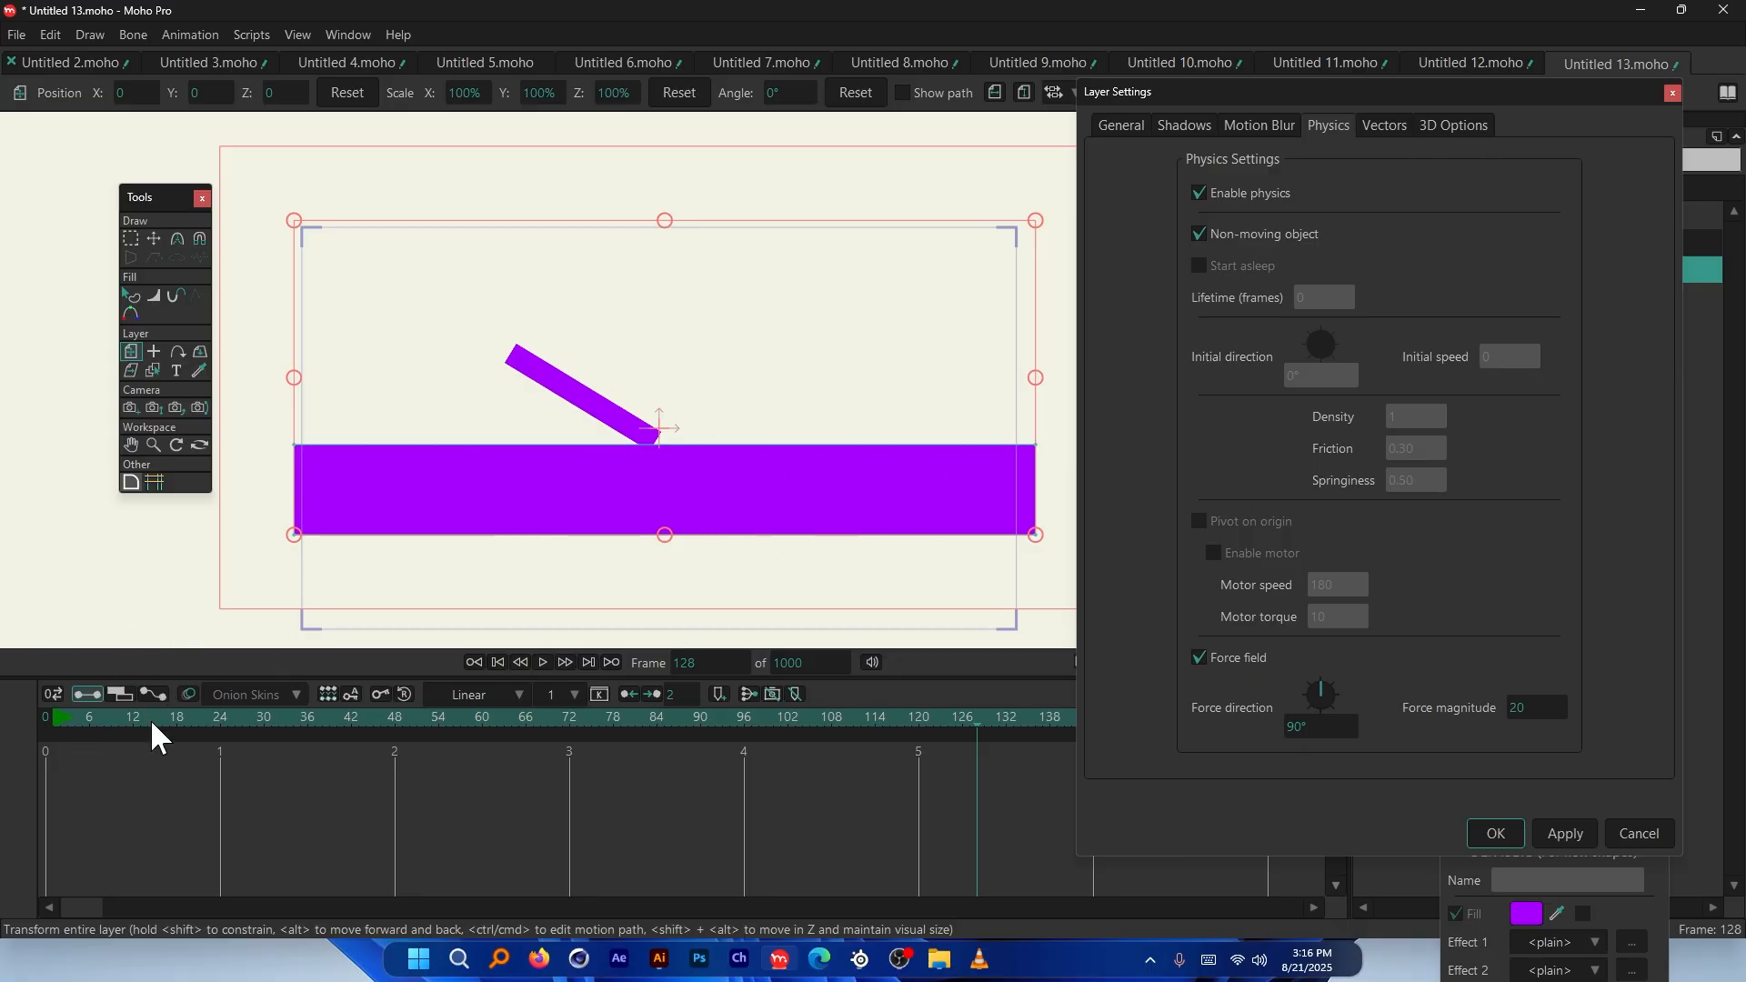
{"action": "left_click", "coordinate": [46, 734]}
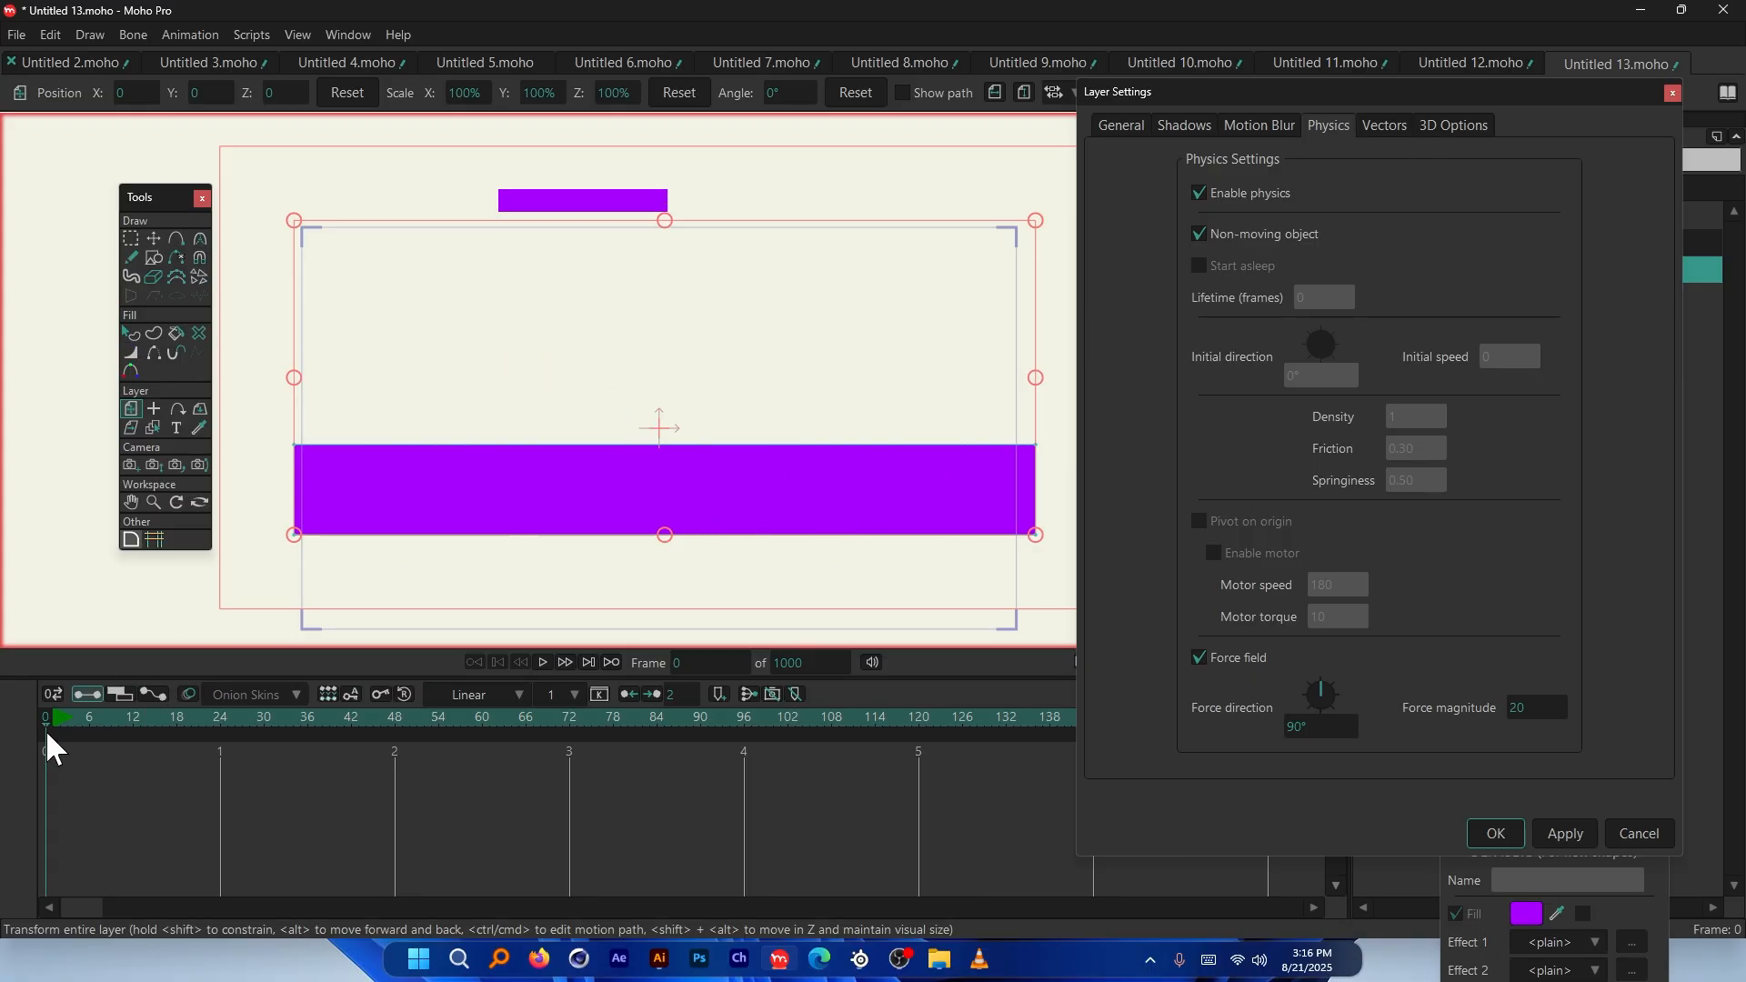
Raise the force magnitude to 100, rewind, and play the stronger-force simulation
{"action": "left_click", "coordinate": [1520, 708]}
{"action": "type", "text": "1"}
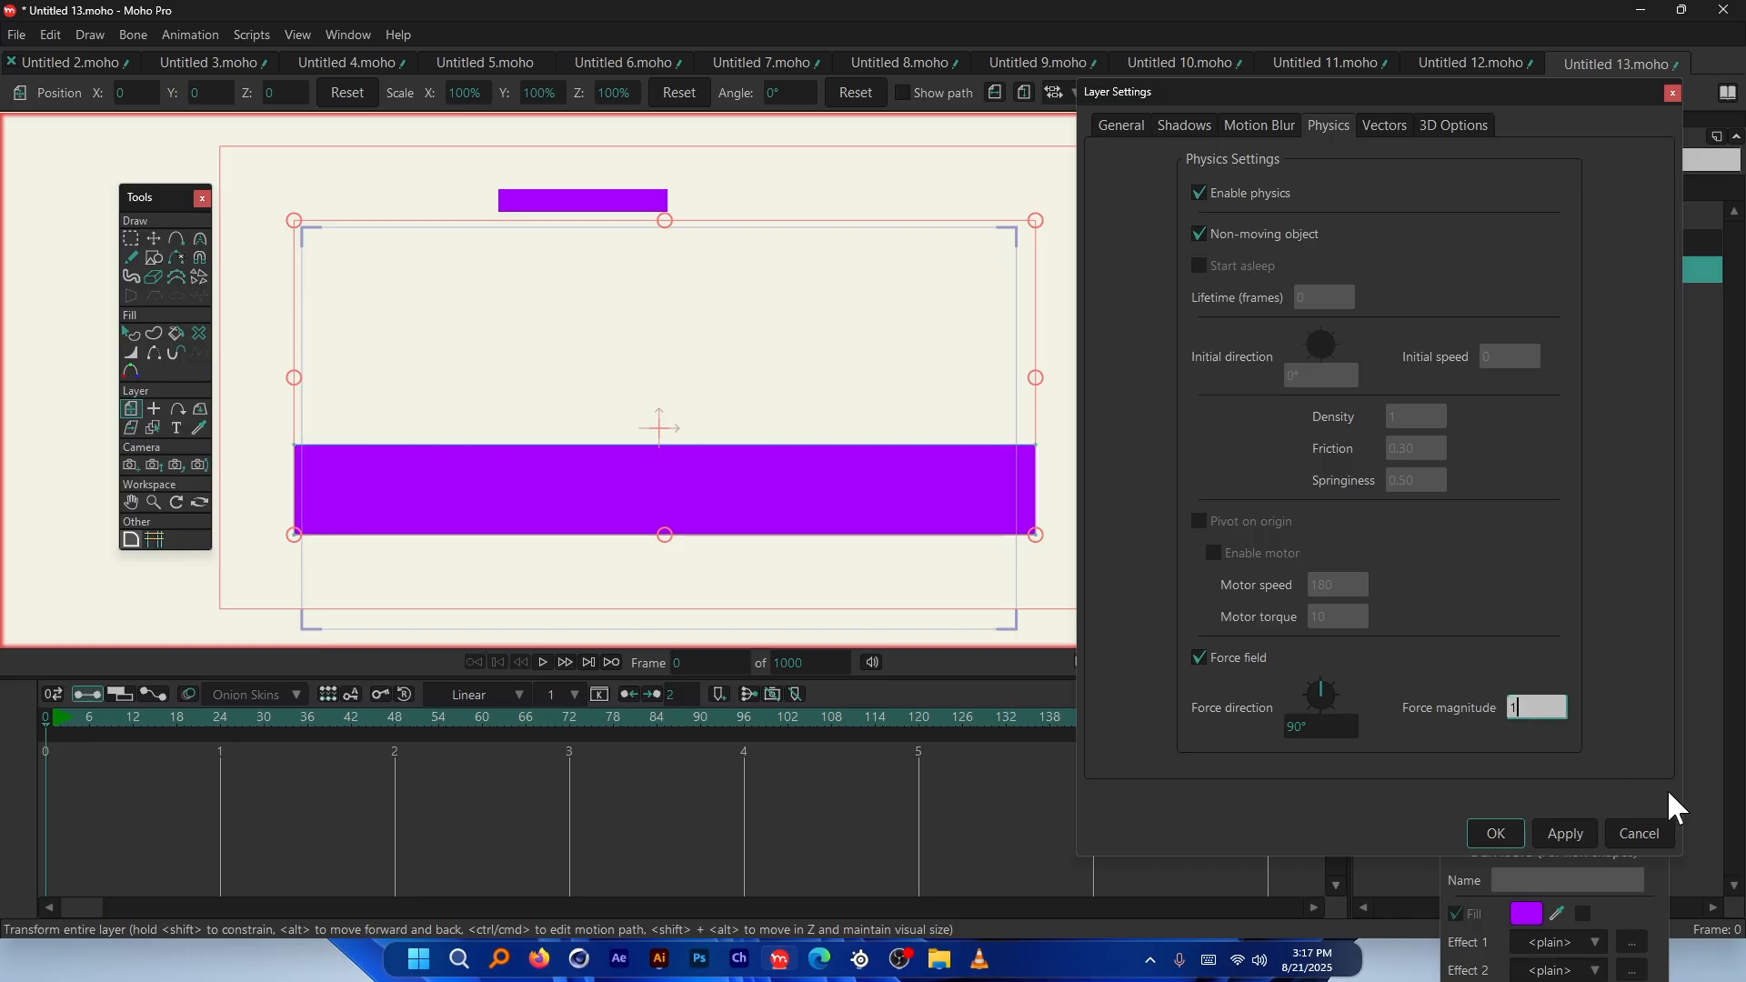
{"action": "type", "text": "00"}
{"action": "left_click_drag", "start_coordinate": [60, 722], "coordinate": [29, 727]}
{"action": "key", "text": "space"}
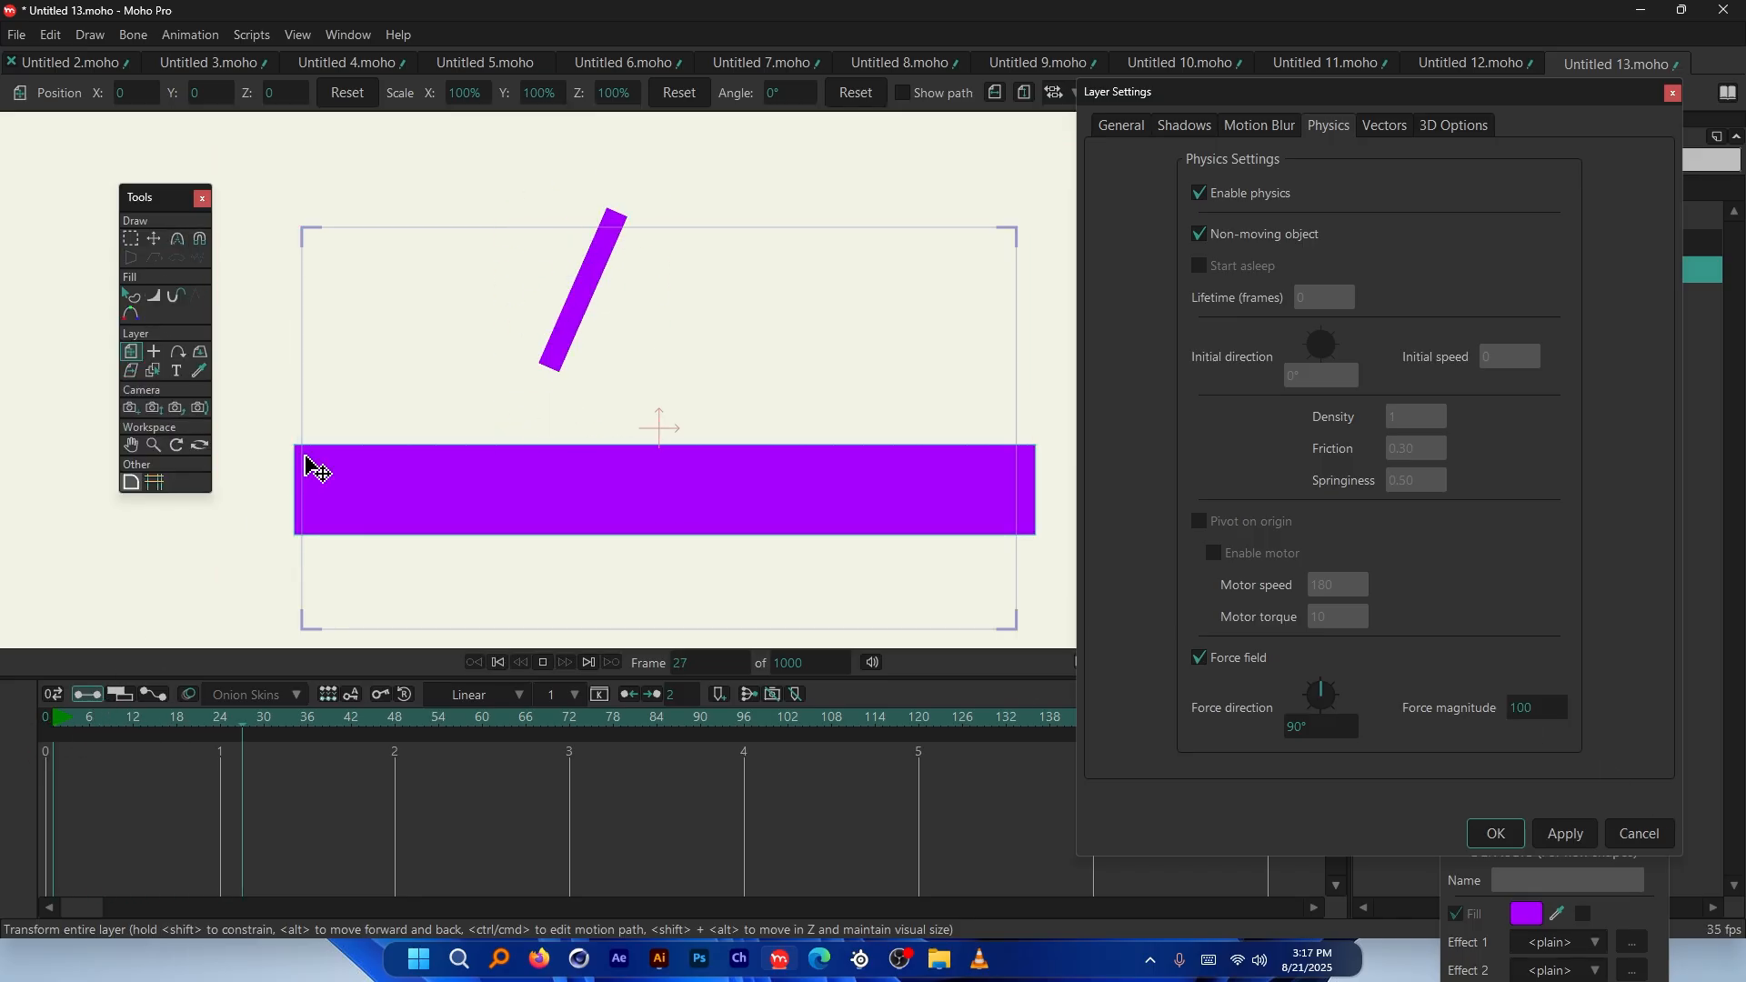
{"action": "scroll", "coordinate": [565, 530], "scroll_direction": "down", "scroll_amount": 2}
{"action": "scroll", "coordinate": [537, 509], "scroll_direction": "up", "scroll_amount": 3}
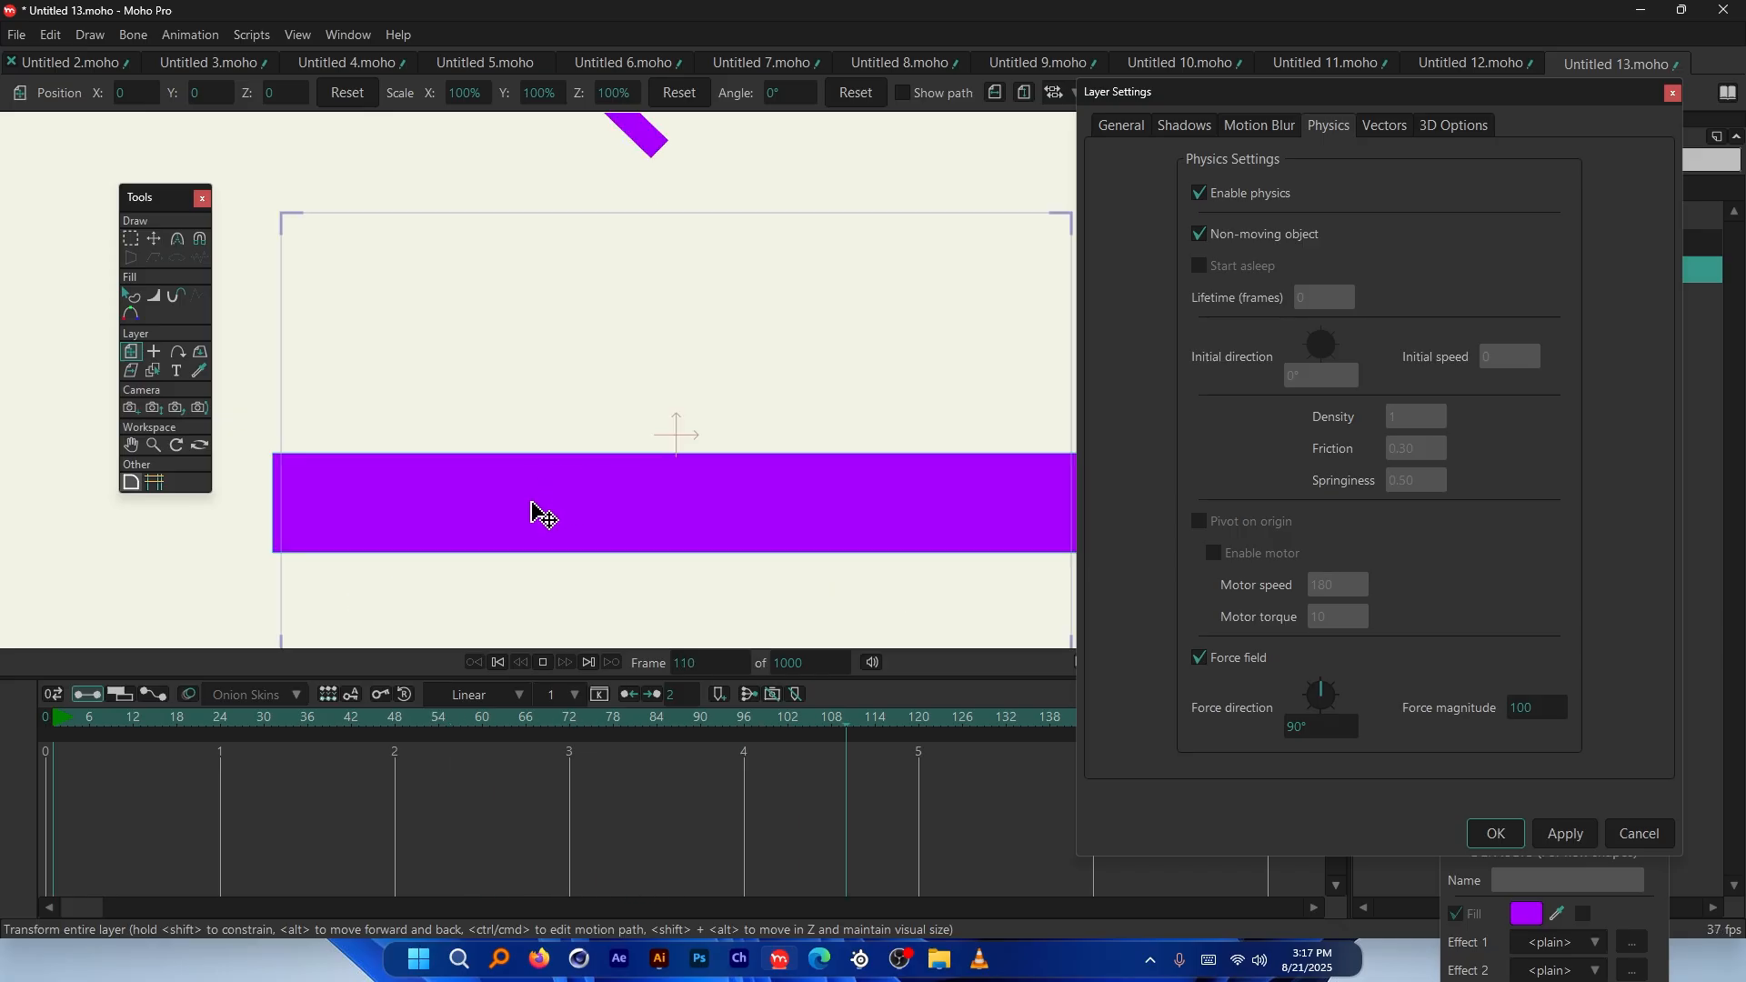
{"action": "scroll", "coordinate": [587, 494], "scroll_direction": "down", "scroll_amount": 2}
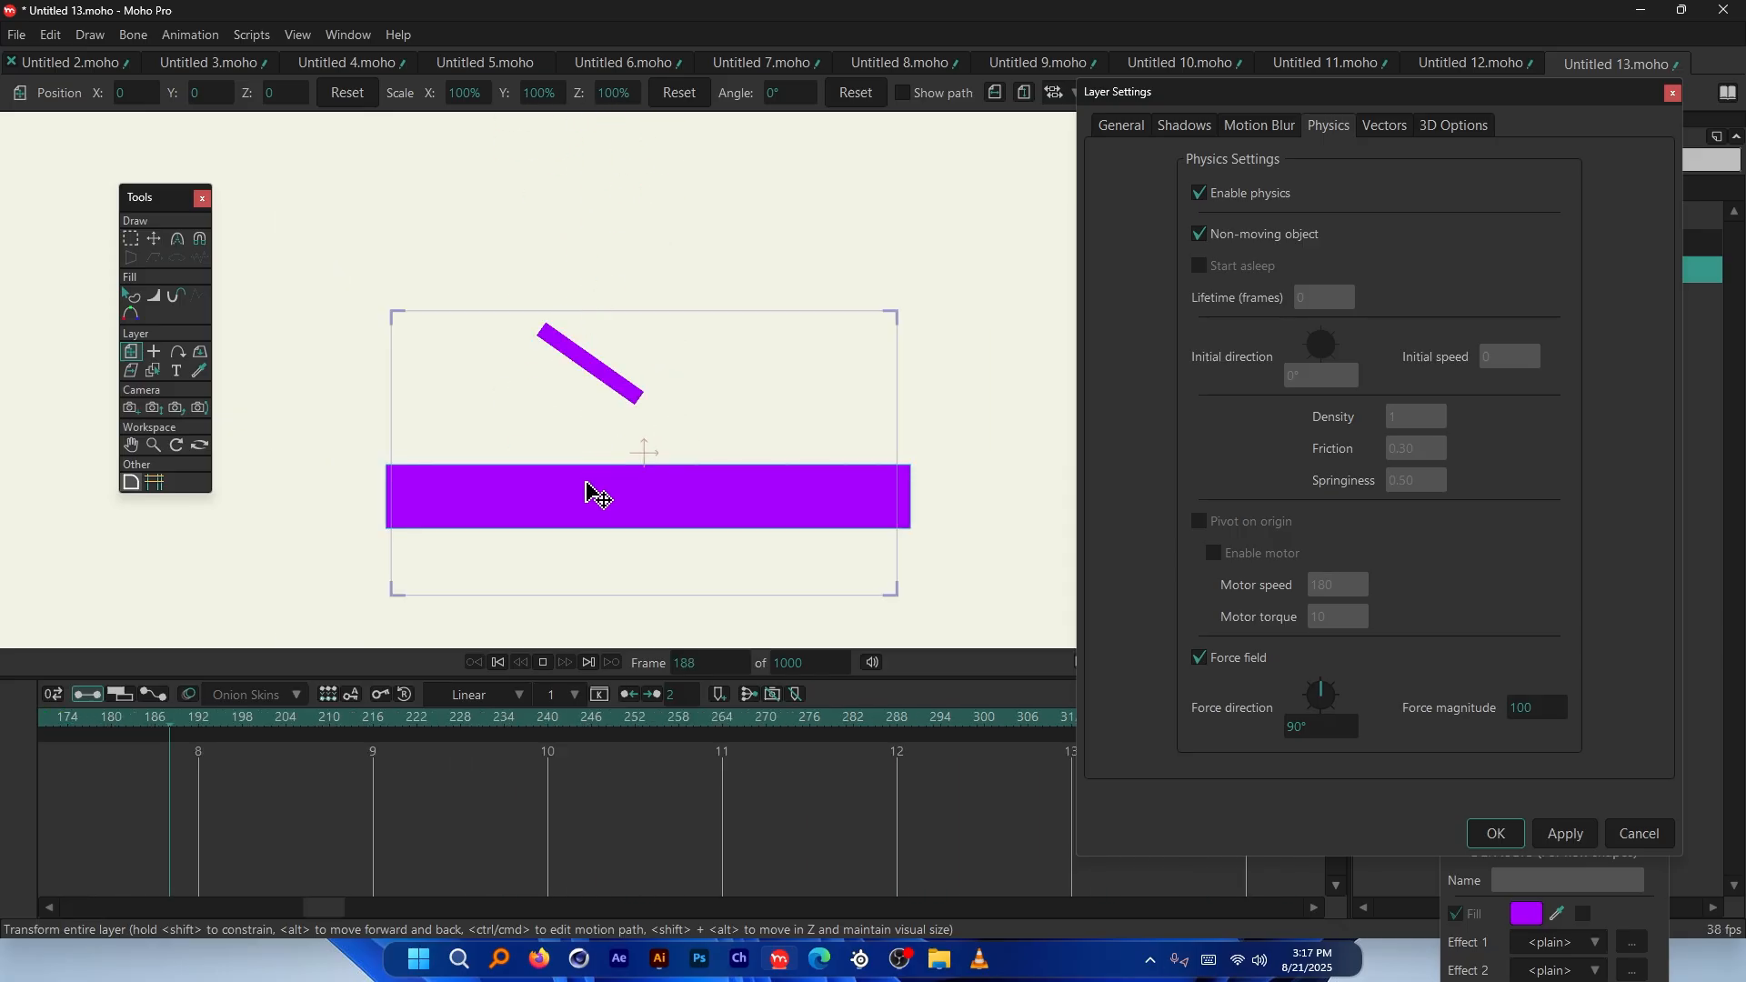
{"action": "scroll", "coordinate": [586, 494], "scroll_direction": "down", "scroll_amount": 2}
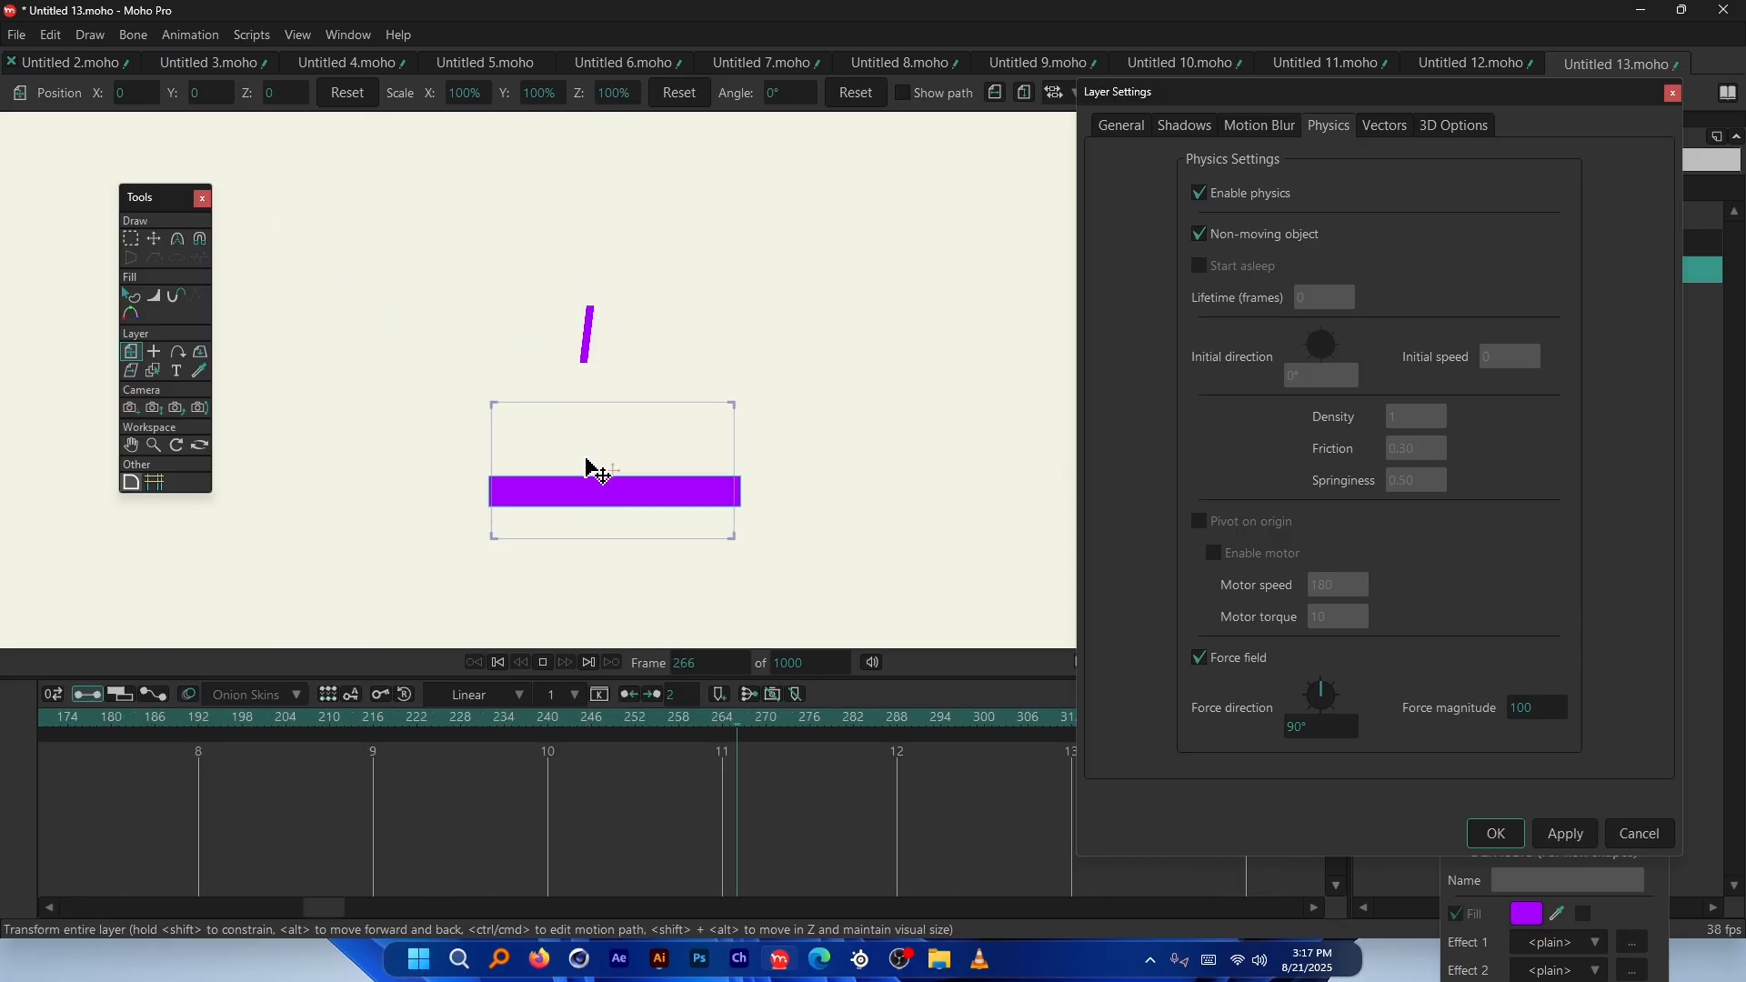
{"action": "key", "text": "space"}
{"action": "scroll", "coordinate": [595, 473], "scroll_direction": "up", "scroll_amount": 2}
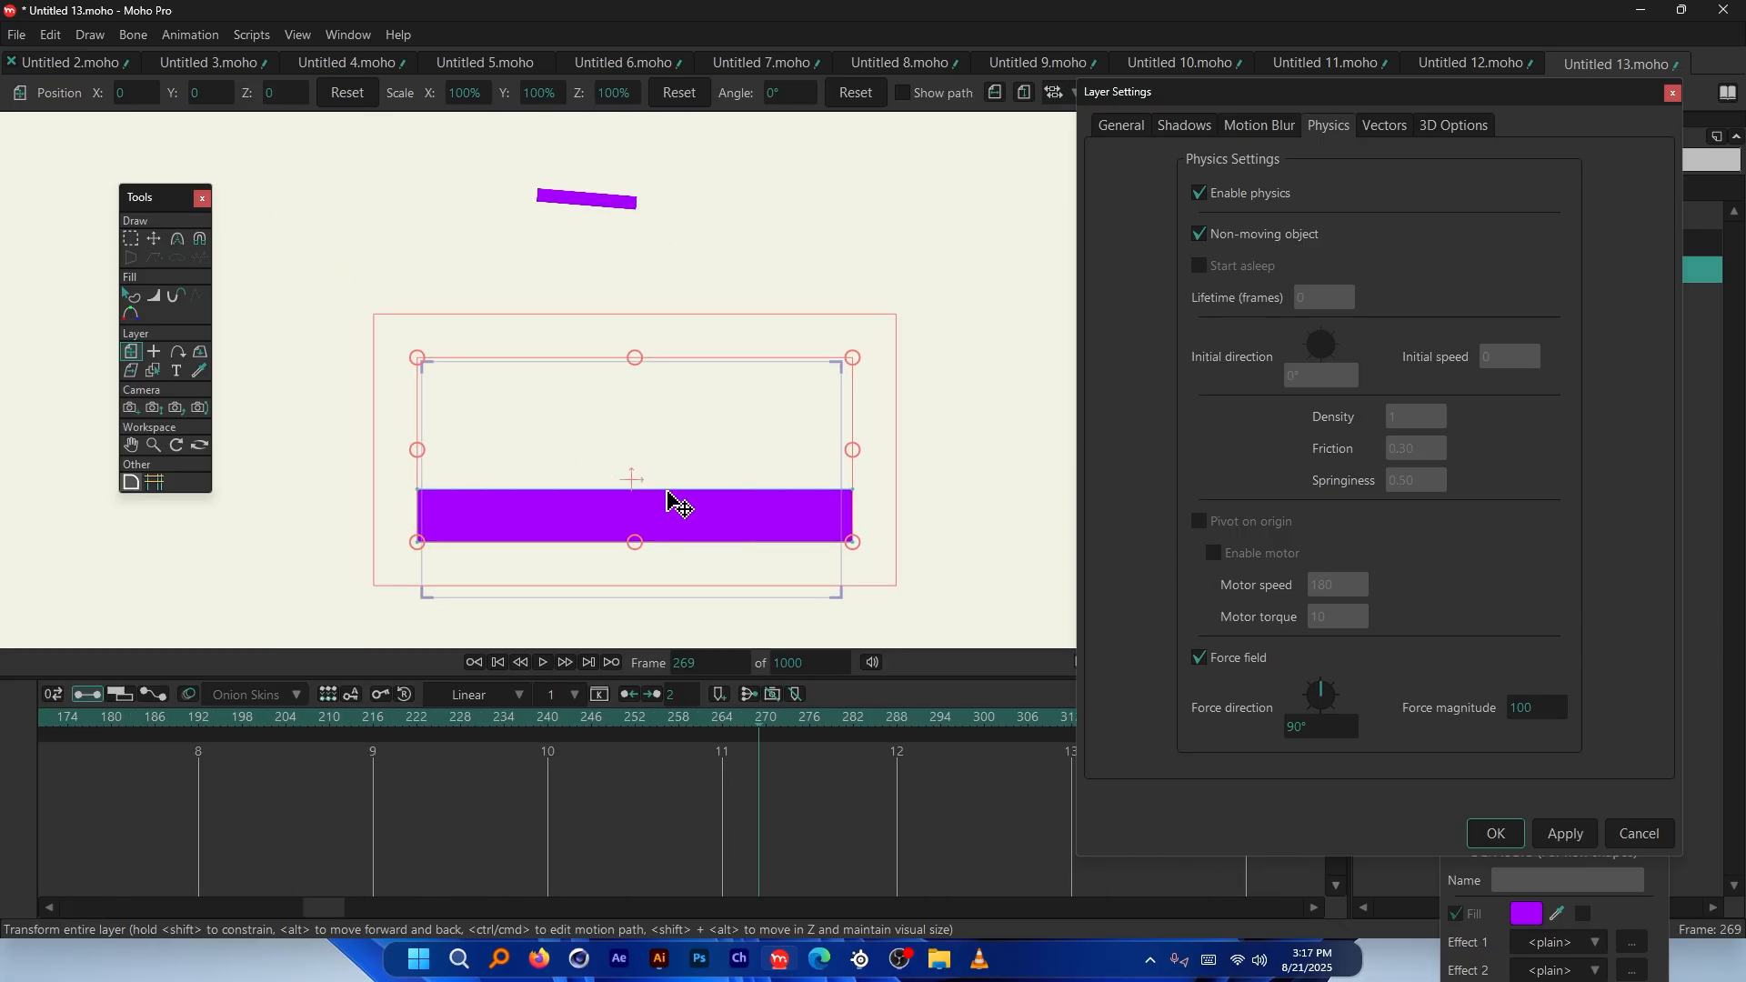
Close Layer Settings and bring up the bone-chained circles scene at frame 0
{"action": "left_click", "coordinate": [1673, 94]}
{"action": "scroll", "coordinate": [666, 456], "scroll_direction": "up", "scroll_amount": 3}
{"action": "scroll", "coordinate": [582, 455], "scroll_direction": "down", "scroll_amount": 1}
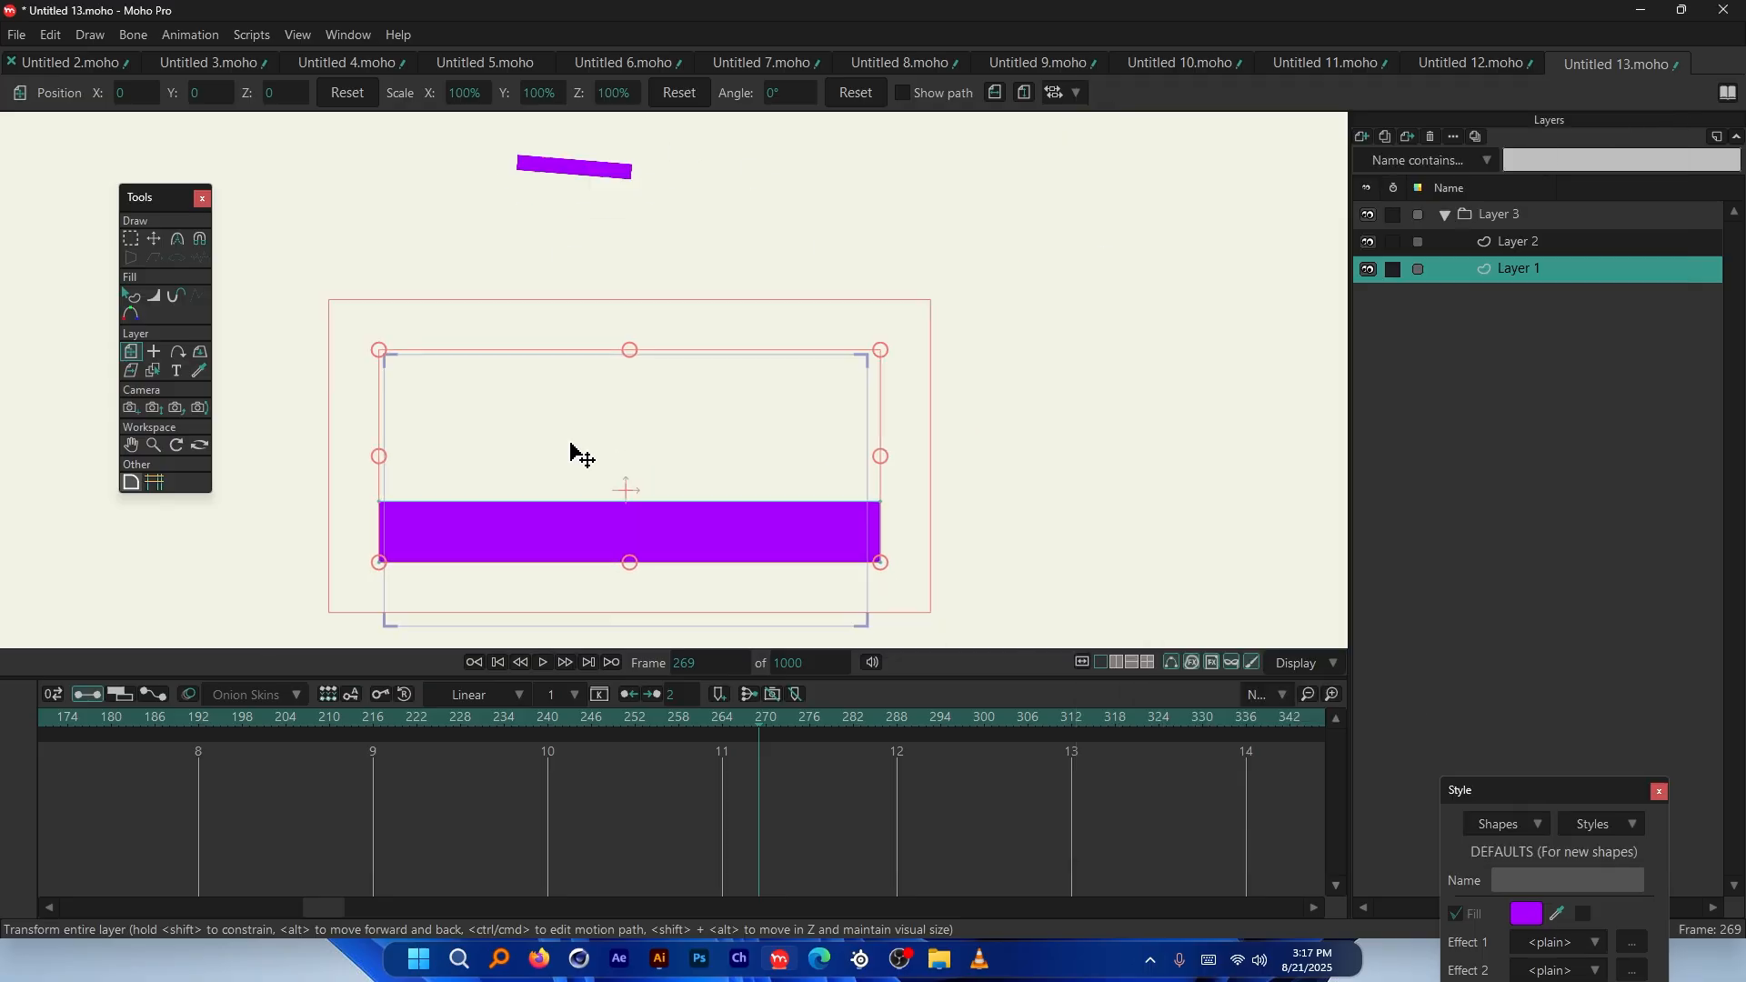
{"action": "scroll", "coordinate": [537, 435], "scroll_direction": "up", "scroll_amount": 1}
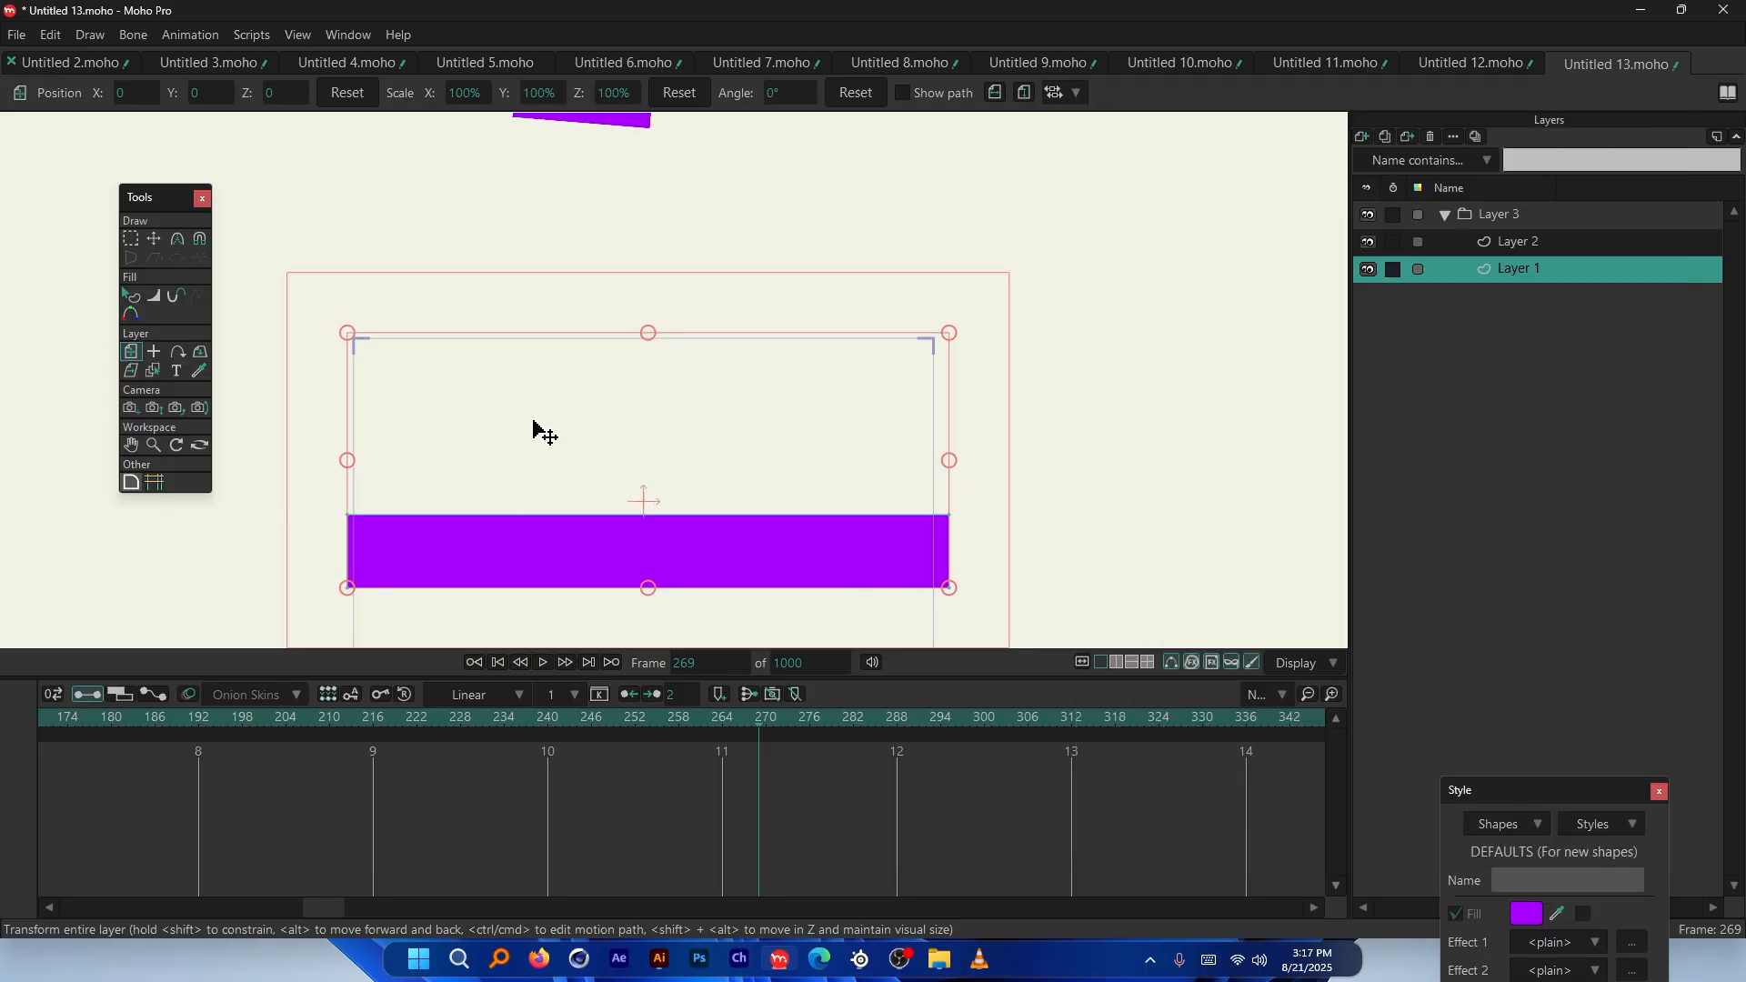
{"action": "scroll", "coordinate": [564, 505], "scroll_direction": "up", "scroll_amount": 1}
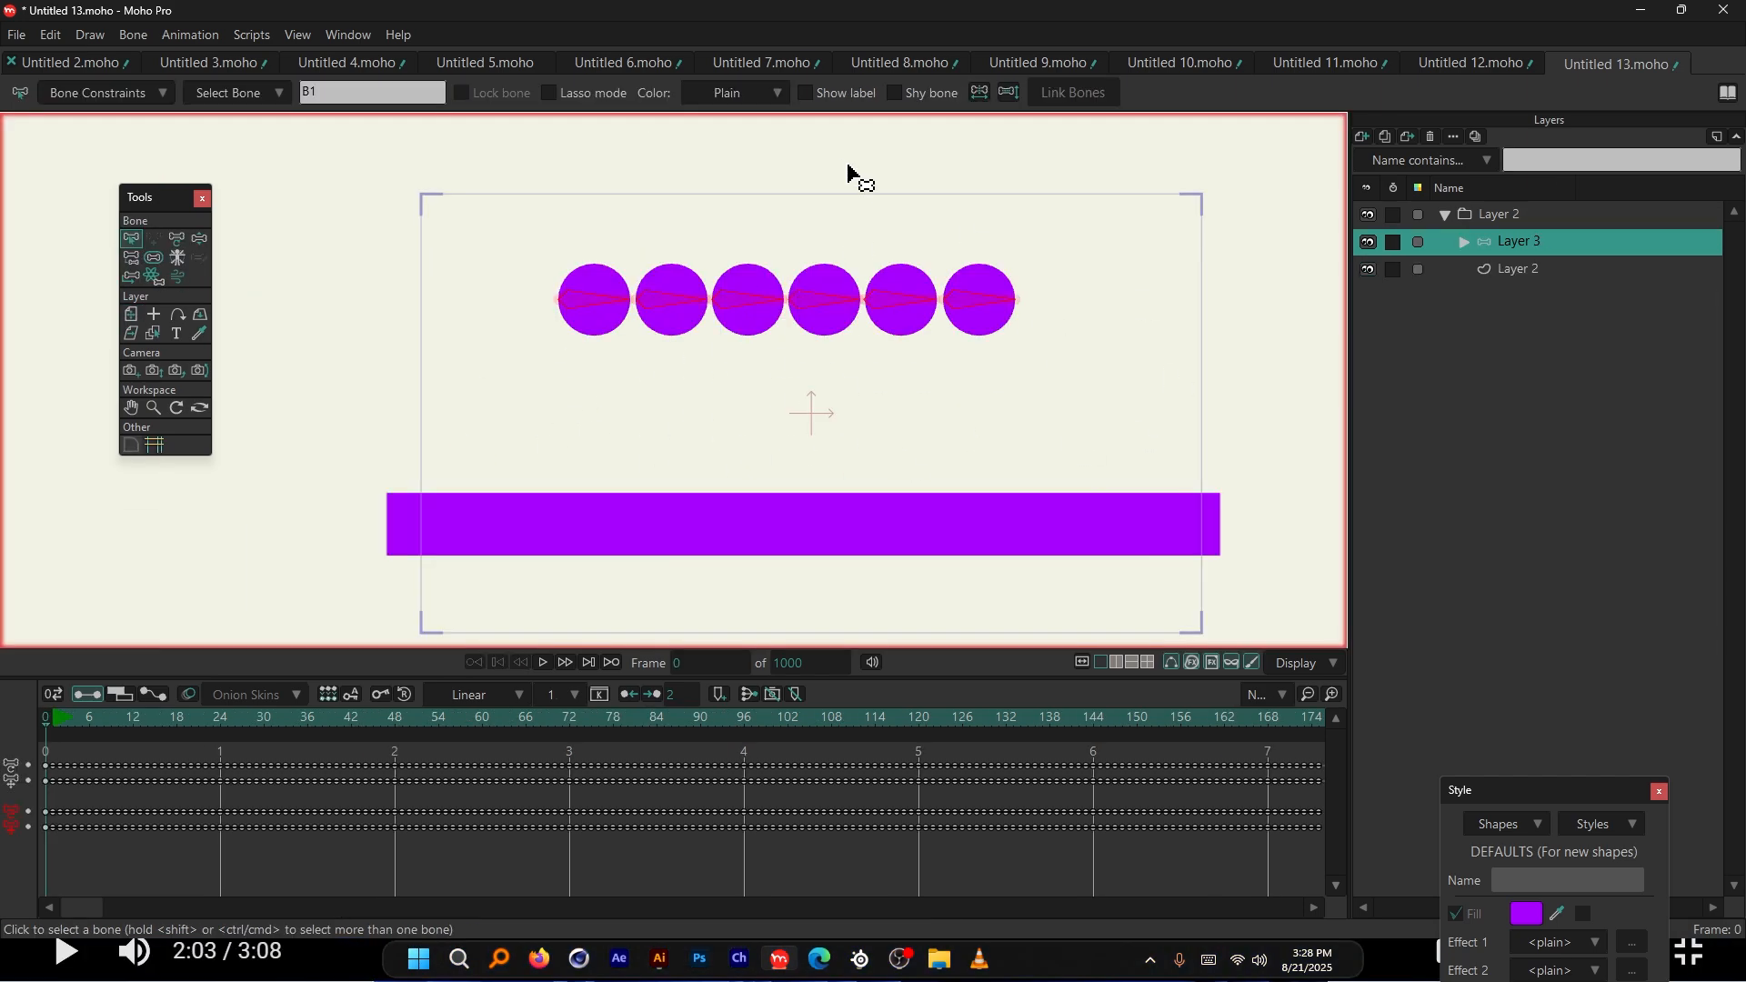
Expand the Layer 2 group and look at Layer 3 and the platform layer inside it
{"action": "scroll", "coordinate": [1000, 260], "scroll_direction": "up", "scroll_amount": 1}
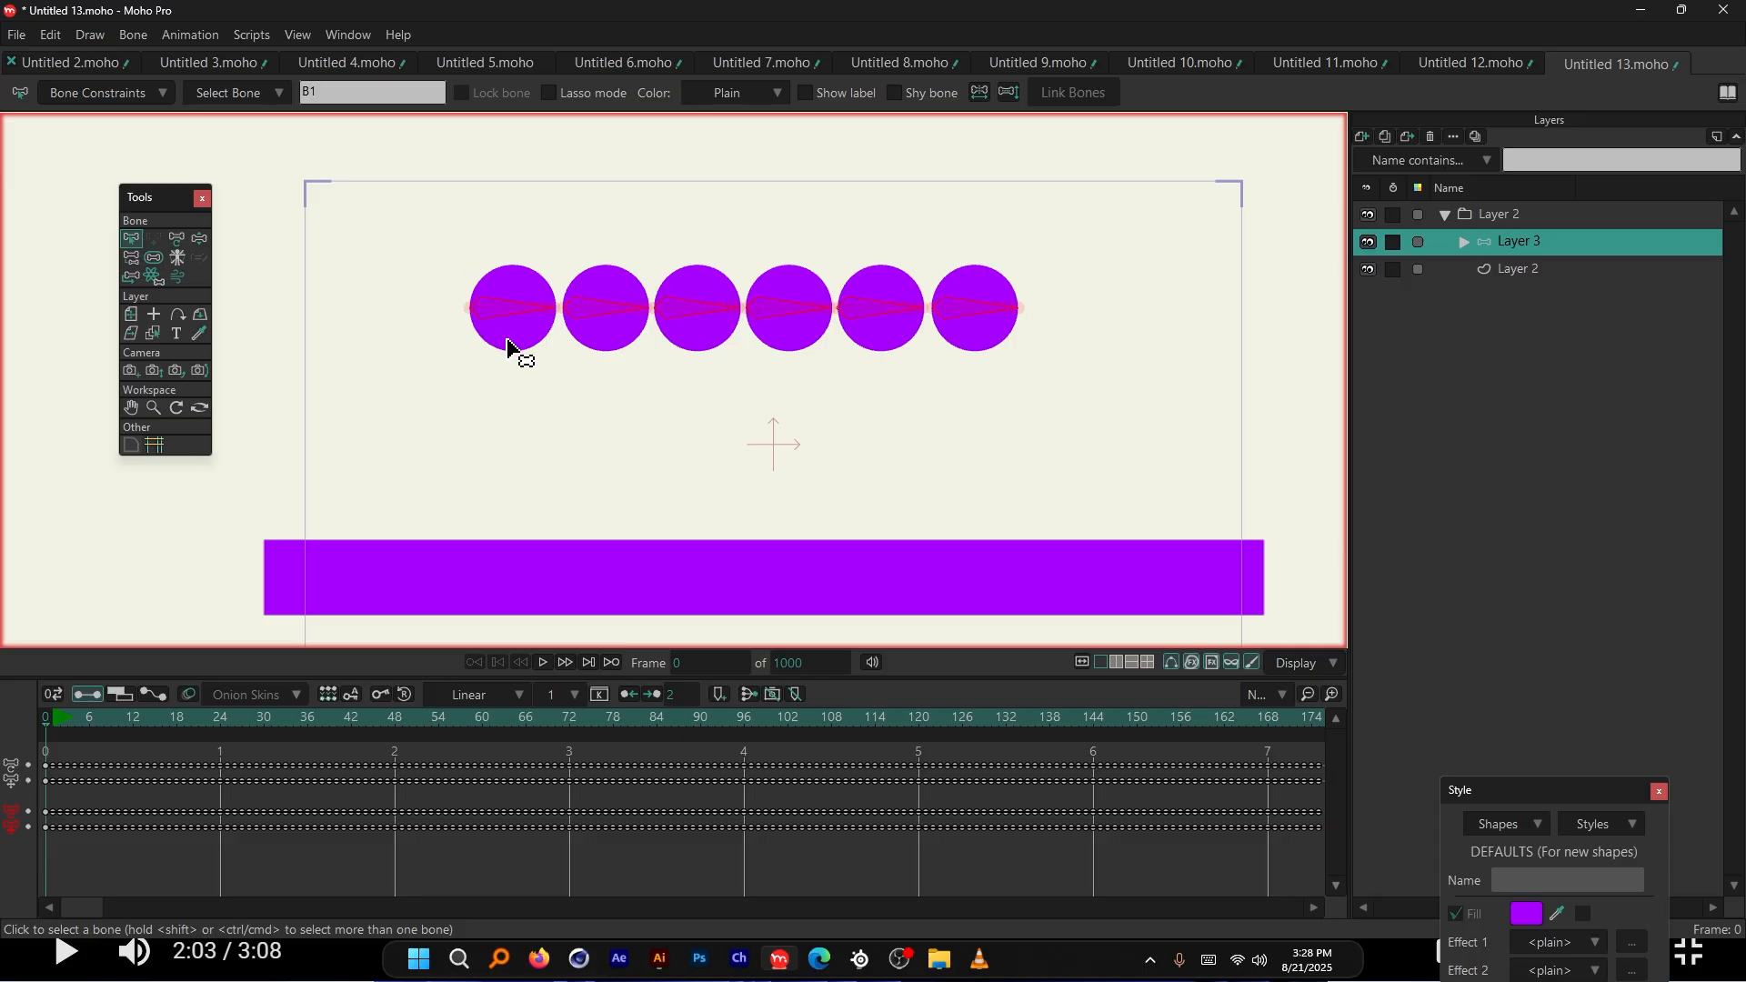
{"action": "left_click", "coordinate": [1446, 215]}
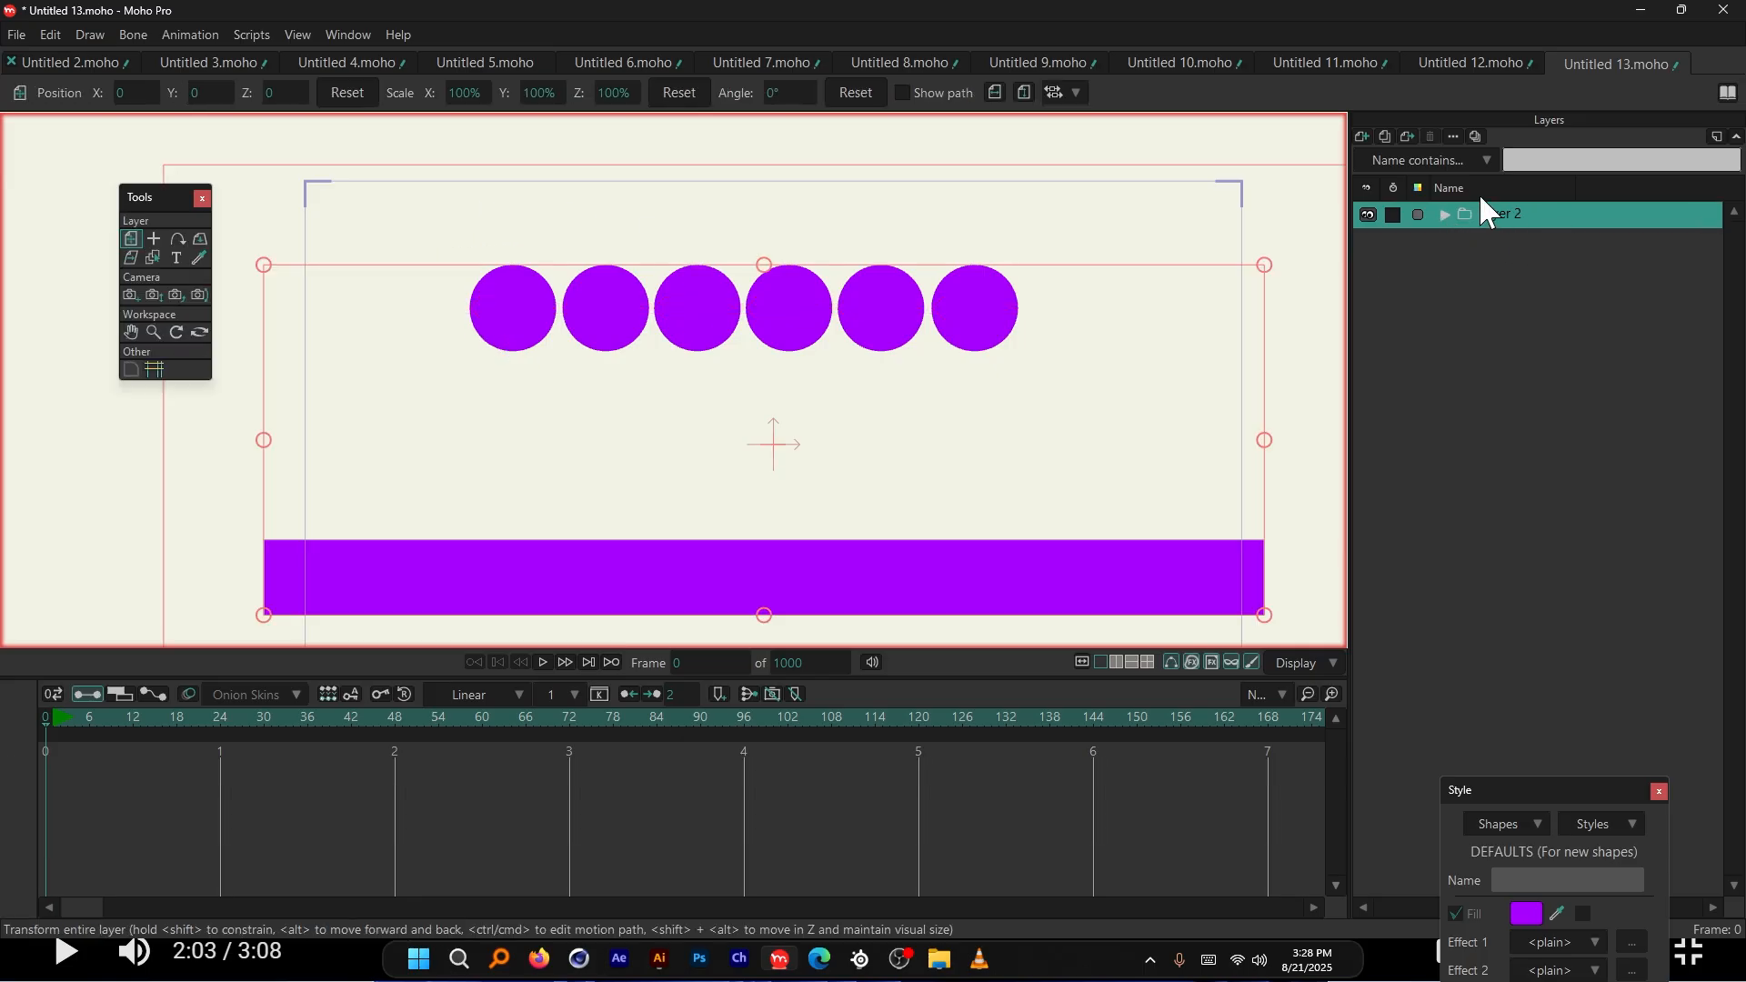
{"action": "left_click", "coordinate": [1446, 214]}
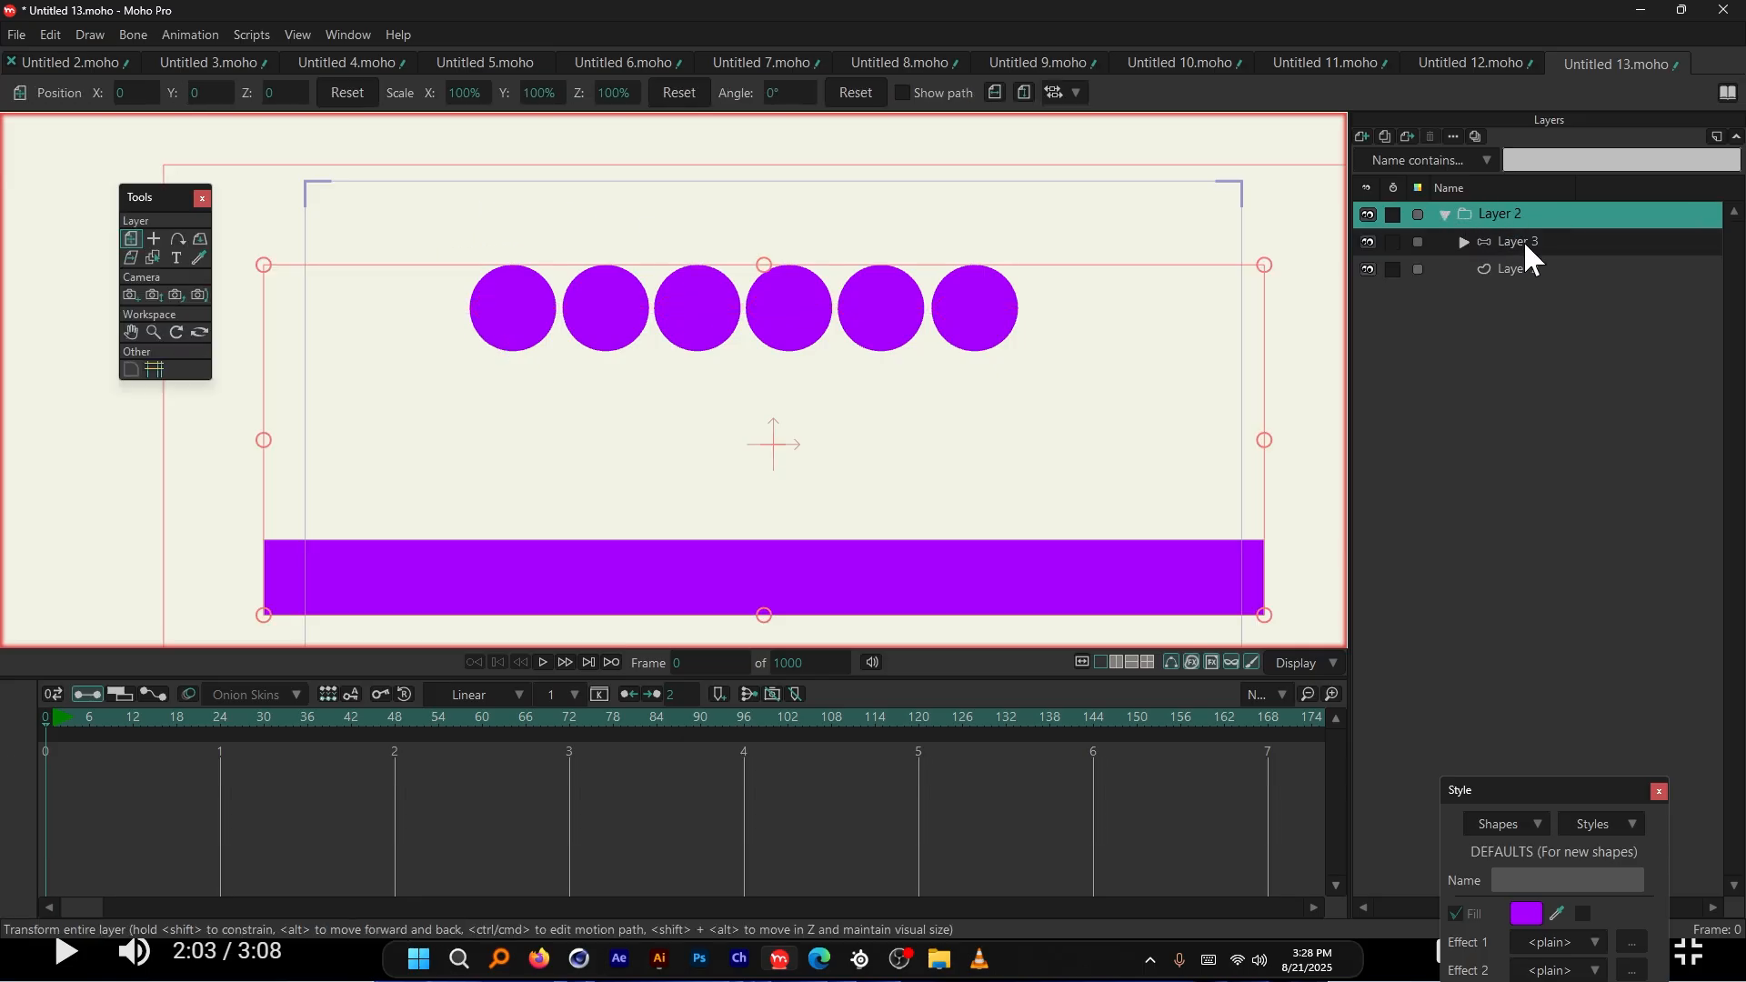
{"action": "left_click", "coordinate": [1514, 240]}
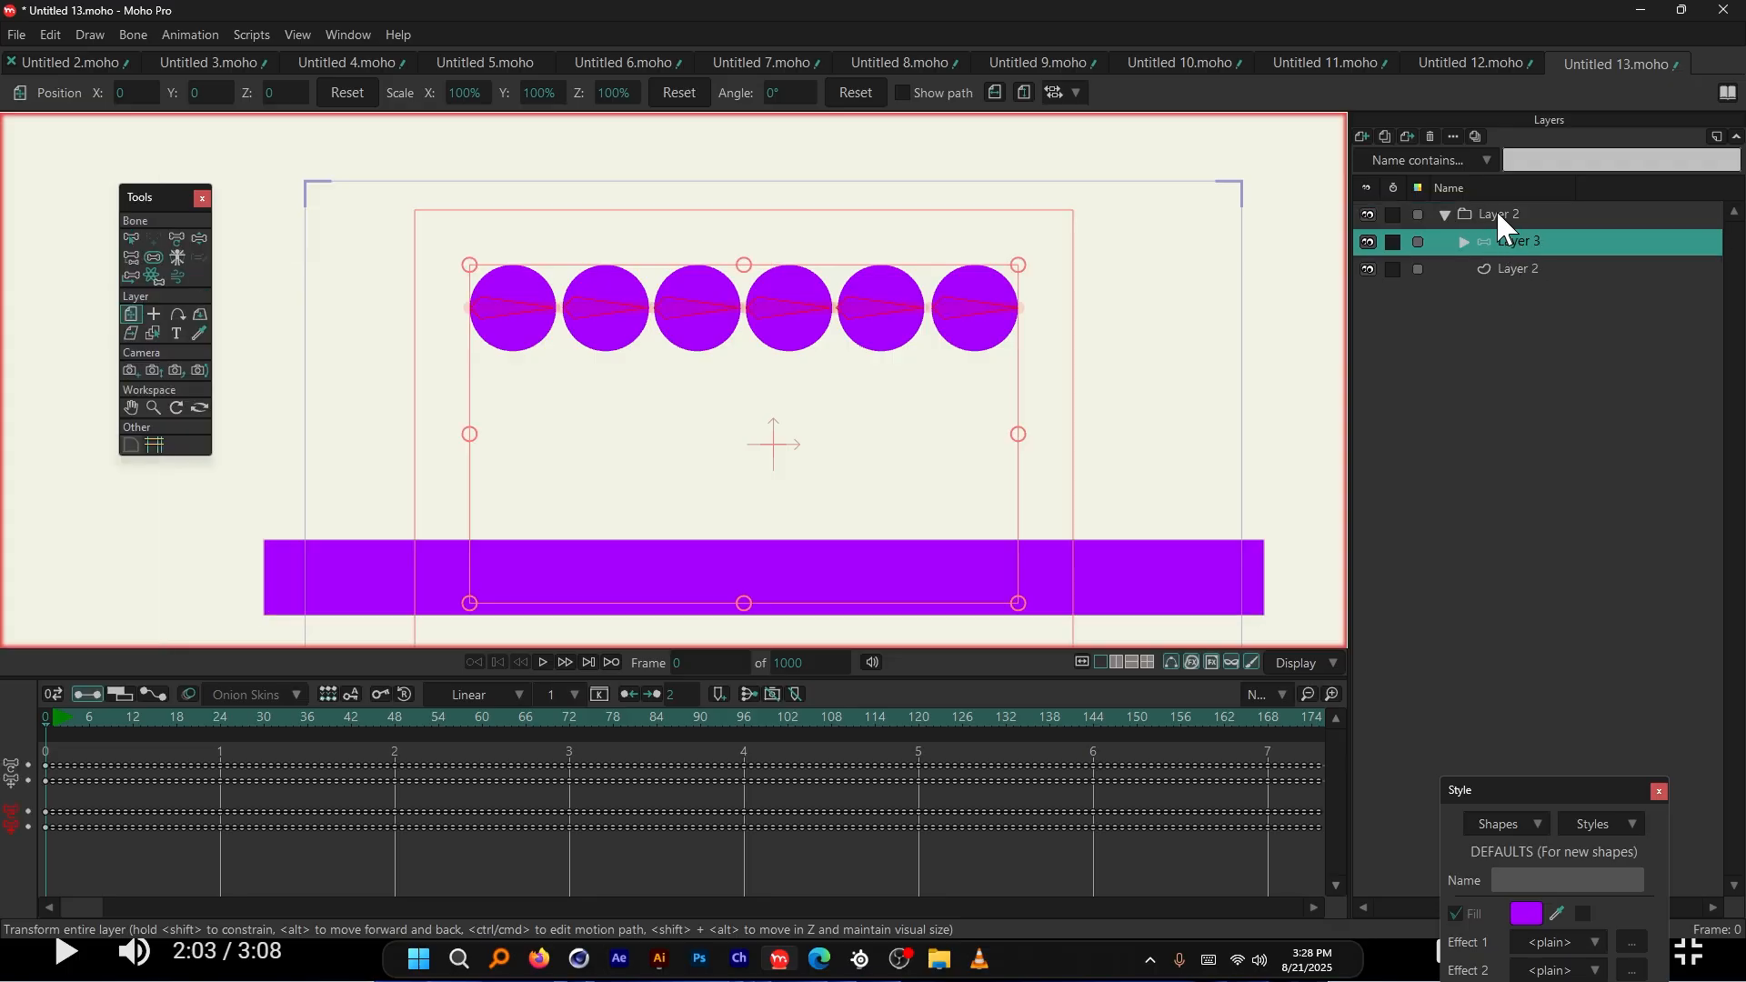
{"action": "left_click", "coordinate": [1501, 215]}
{"action": "left_click", "coordinate": [1517, 269]}
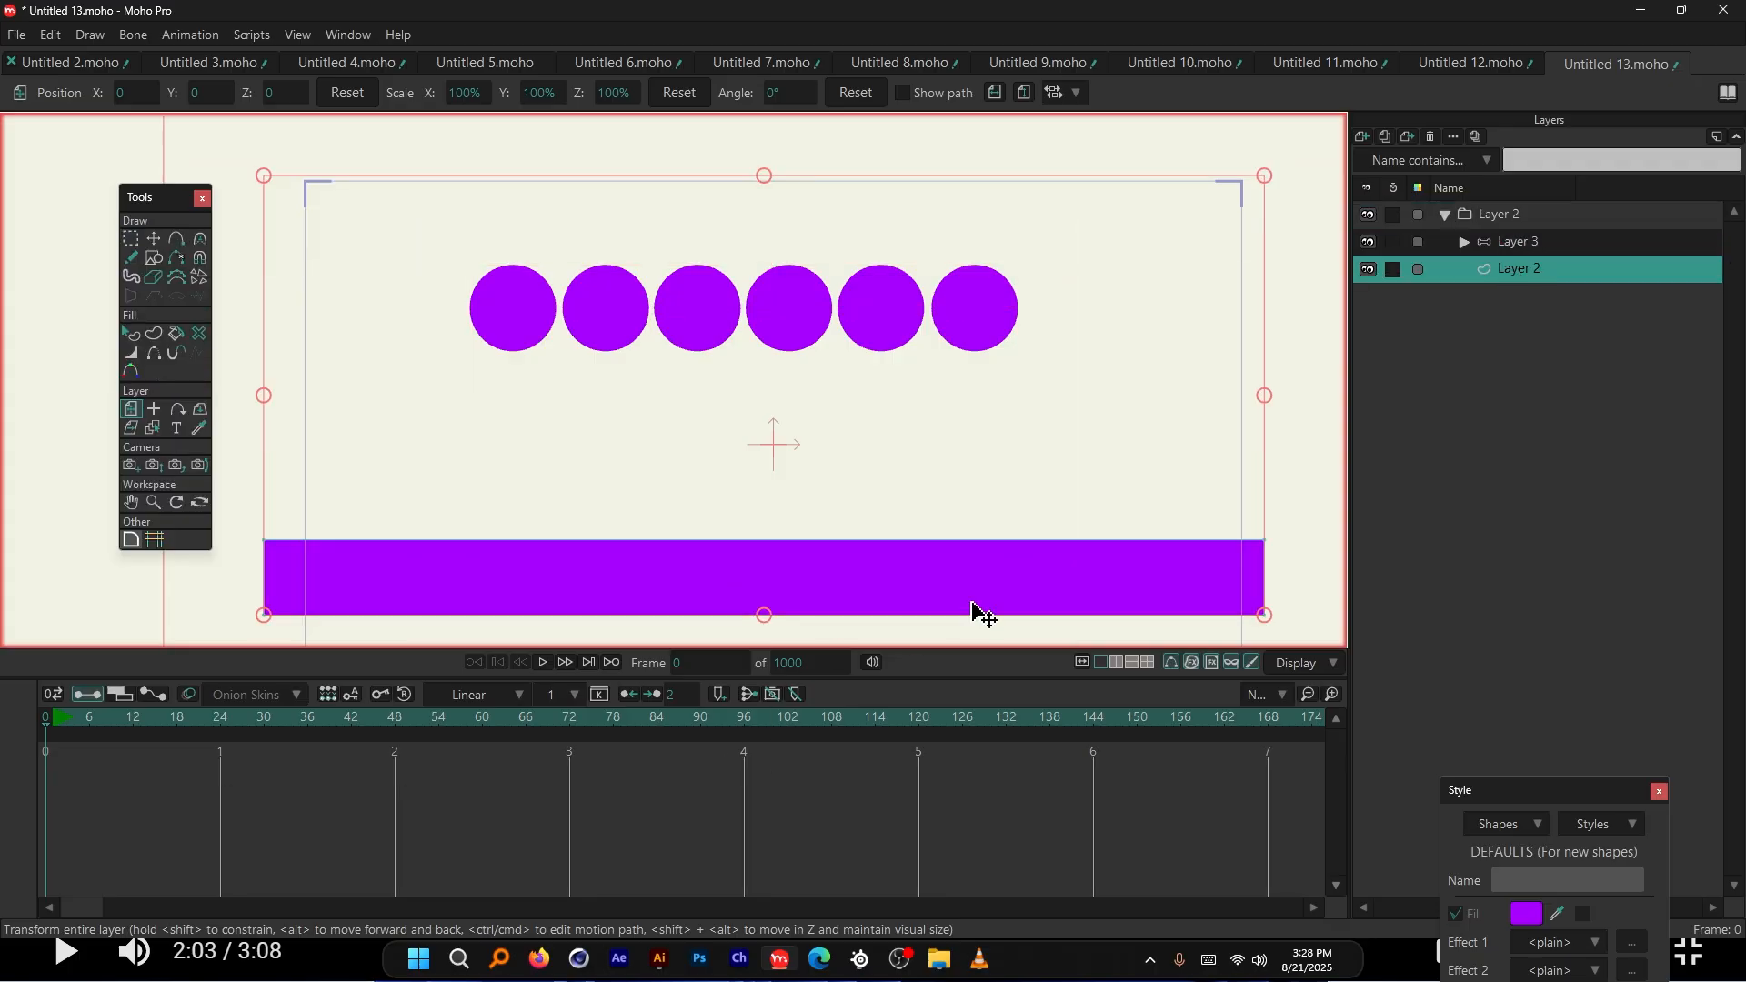
{"action": "scroll", "coordinate": [853, 362], "scroll_direction": "down", "scroll_amount": 1}
{"action": "scroll", "coordinate": [814, 365], "scroll_direction": "up", "scroll_amount": 1}
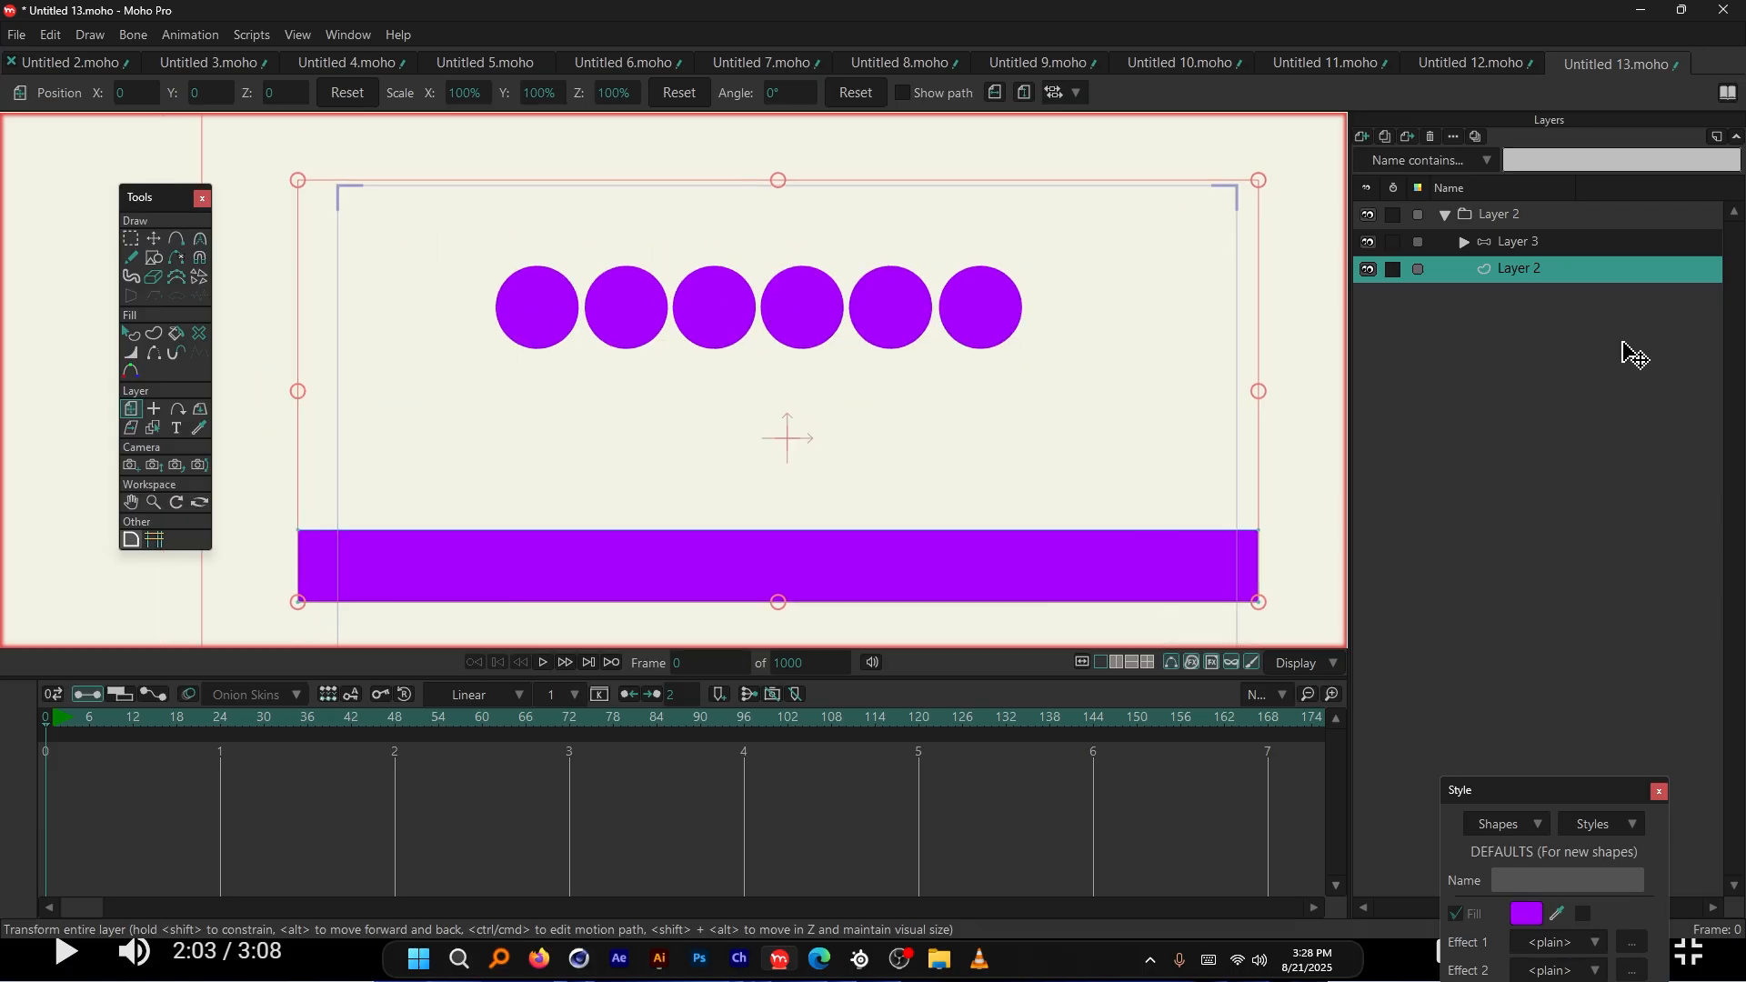
Expand Layer 3, select the circles' vector layer, and play the chain dropping
{"action": "left_click", "coordinate": [1522, 238]}
{"action": "left_click", "coordinate": [1465, 242]}
{"action": "left_click", "coordinate": [1546, 271]}
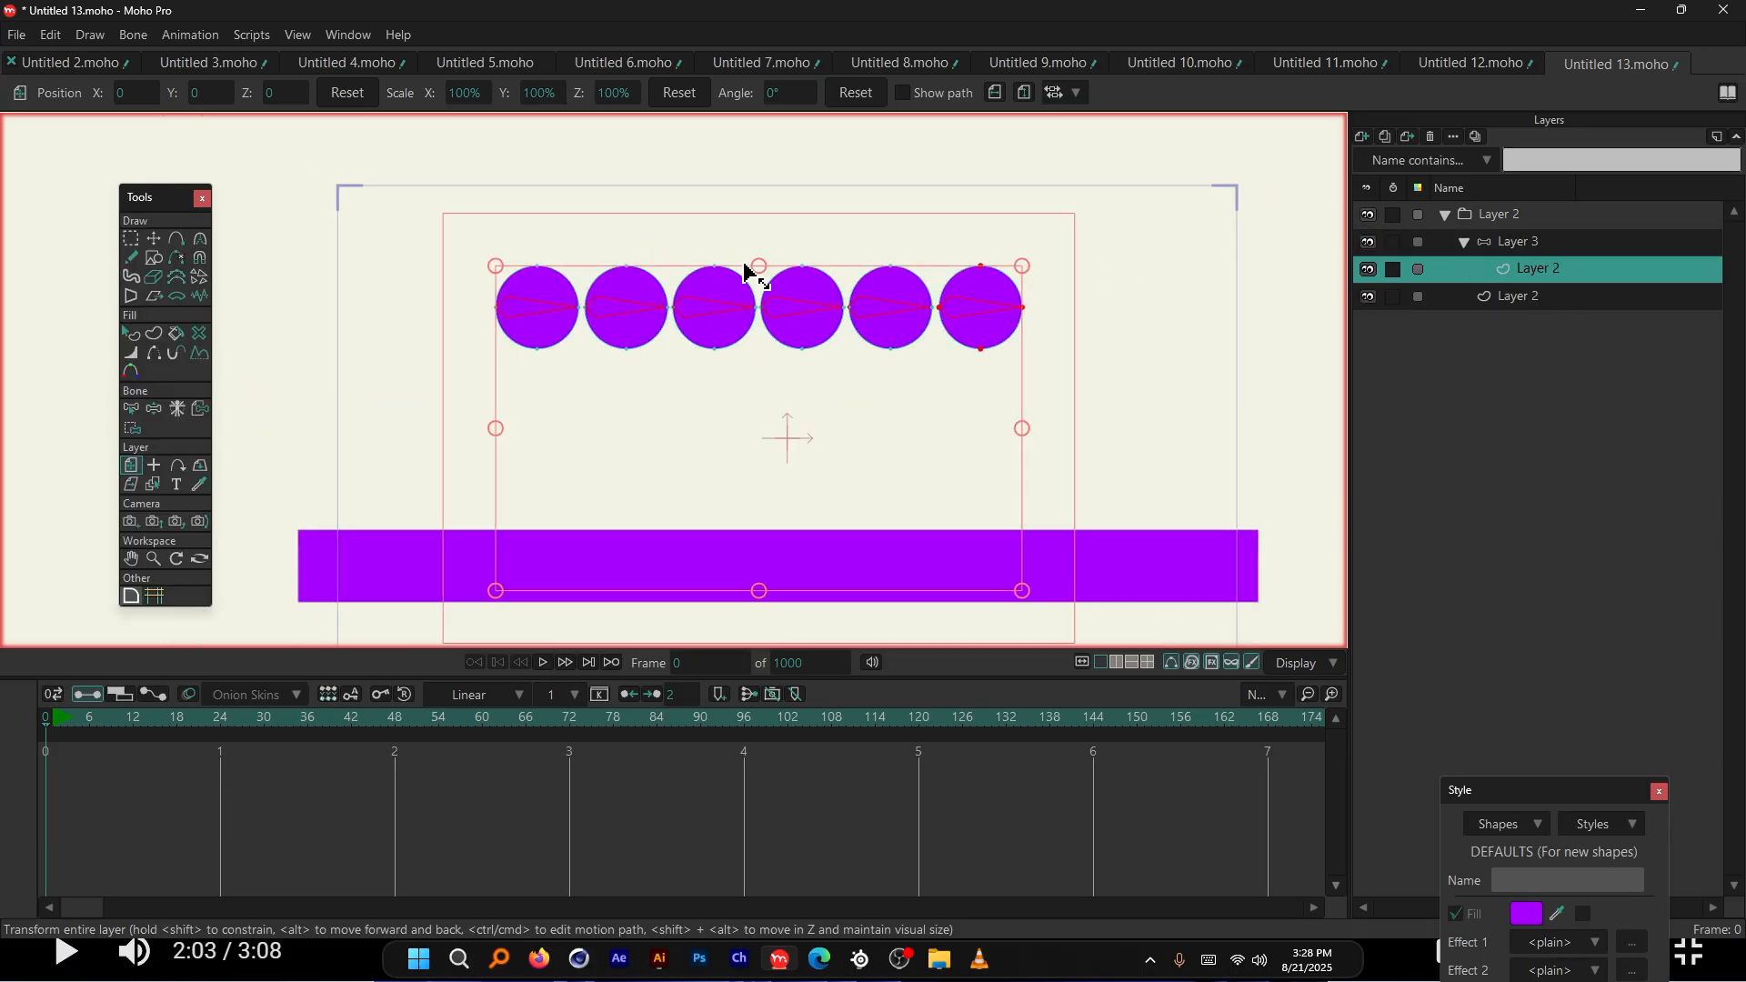
{"action": "scroll", "coordinate": [744, 268], "scroll_direction": "up", "scroll_amount": 1}
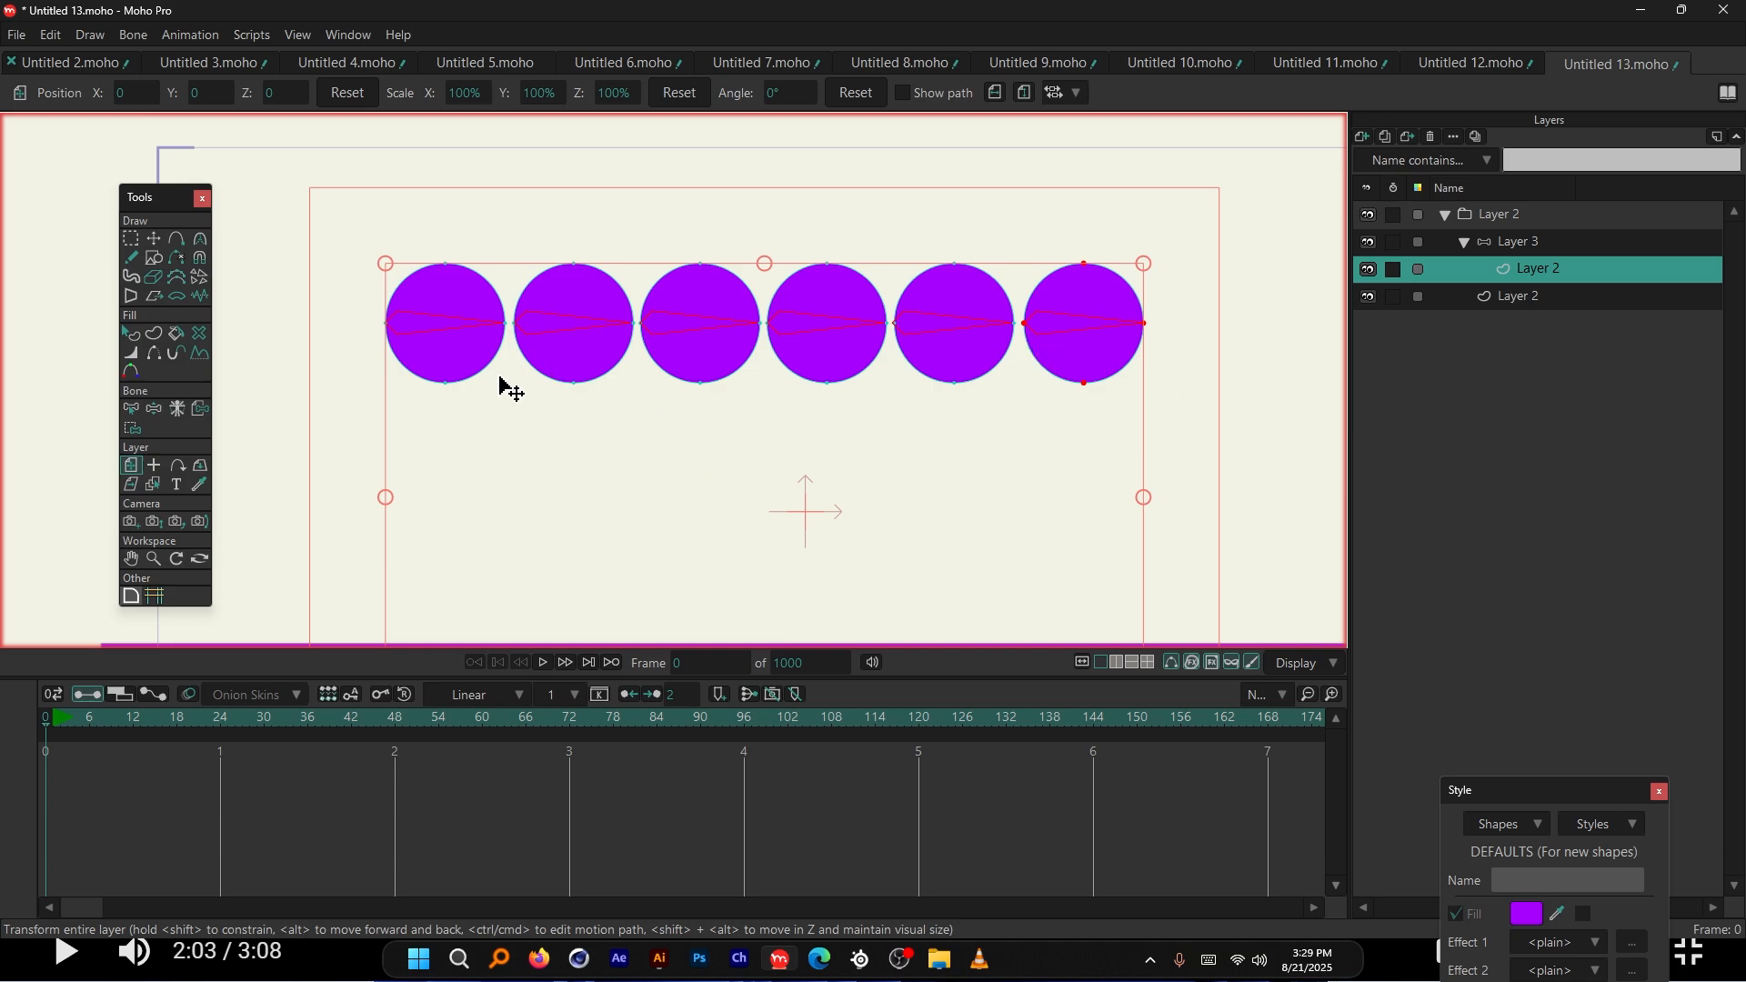
{"action": "scroll", "coordinate": [406, 296], "scroll_direction": "up", "scroll_amount": 4}
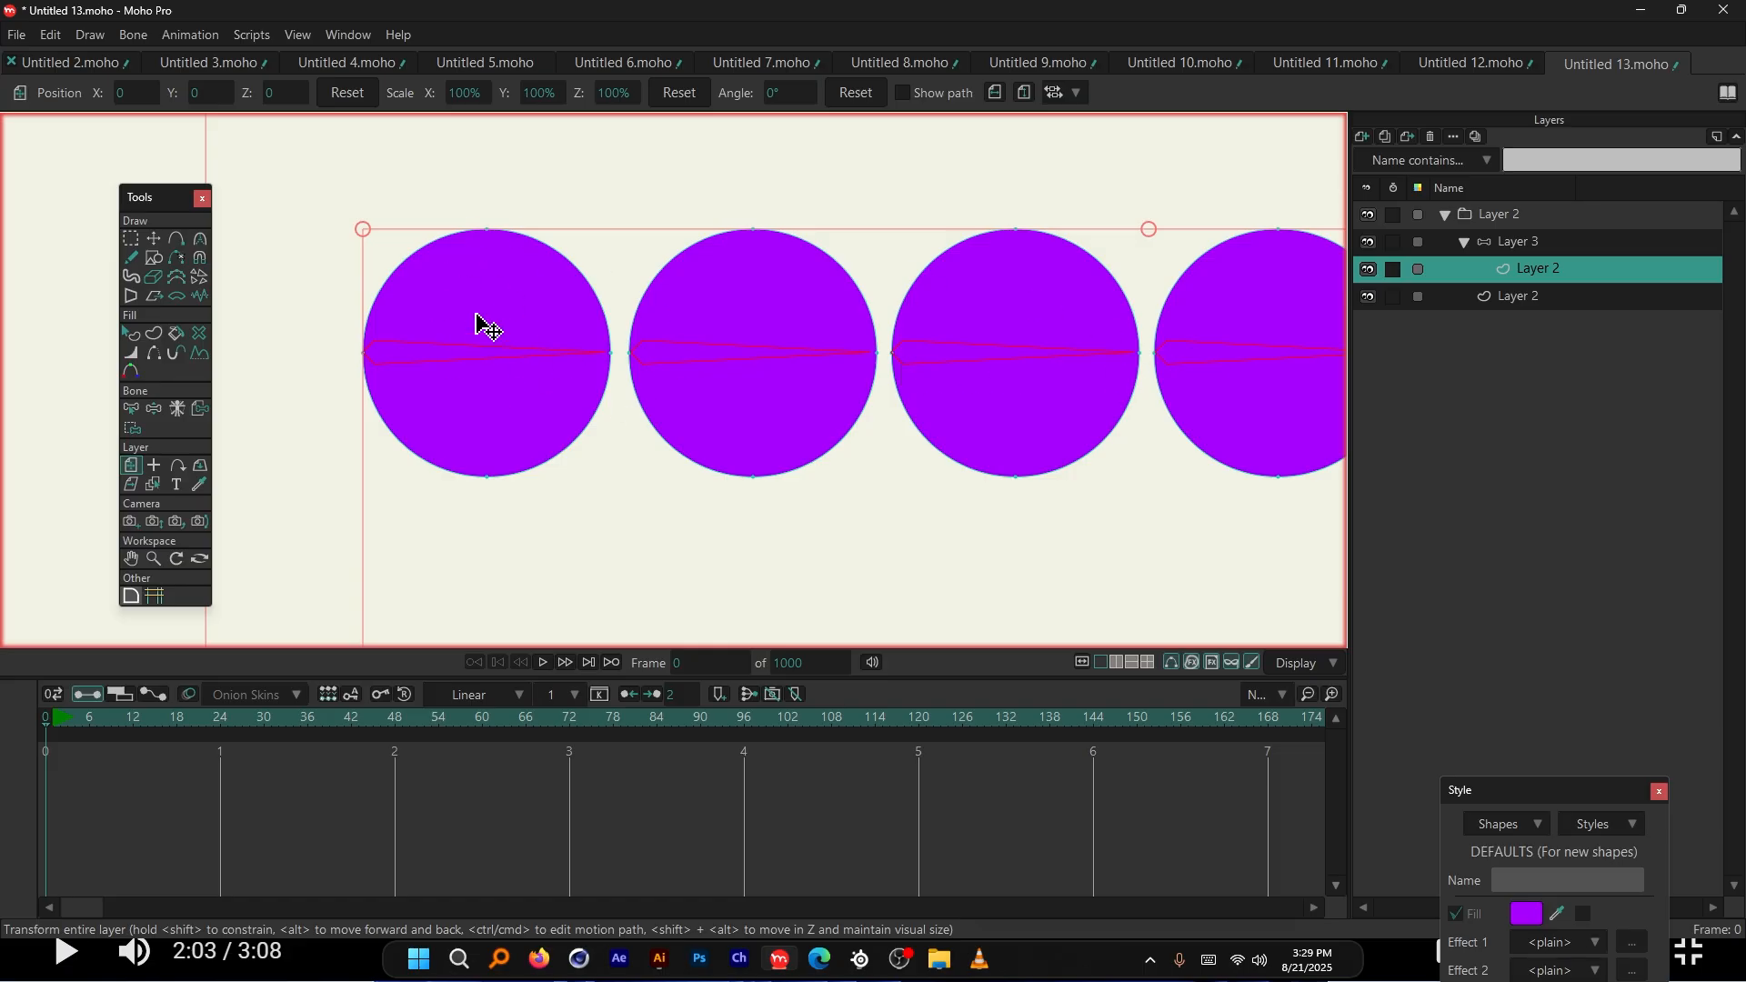
{"action": "scroll", "coordinate": [455, 268], "scroll_direction": "down", "scroll_amount": 5}
{"action": "scroll", "coordinate": [796, 274], "scroll_direction": "down", "scroll_amount": 3}
{"action": "scroll", "coordinate": [608, 257], "scroll_direction": "up", "scroll_amount": 2}
{"action": "key", "text": "space"}
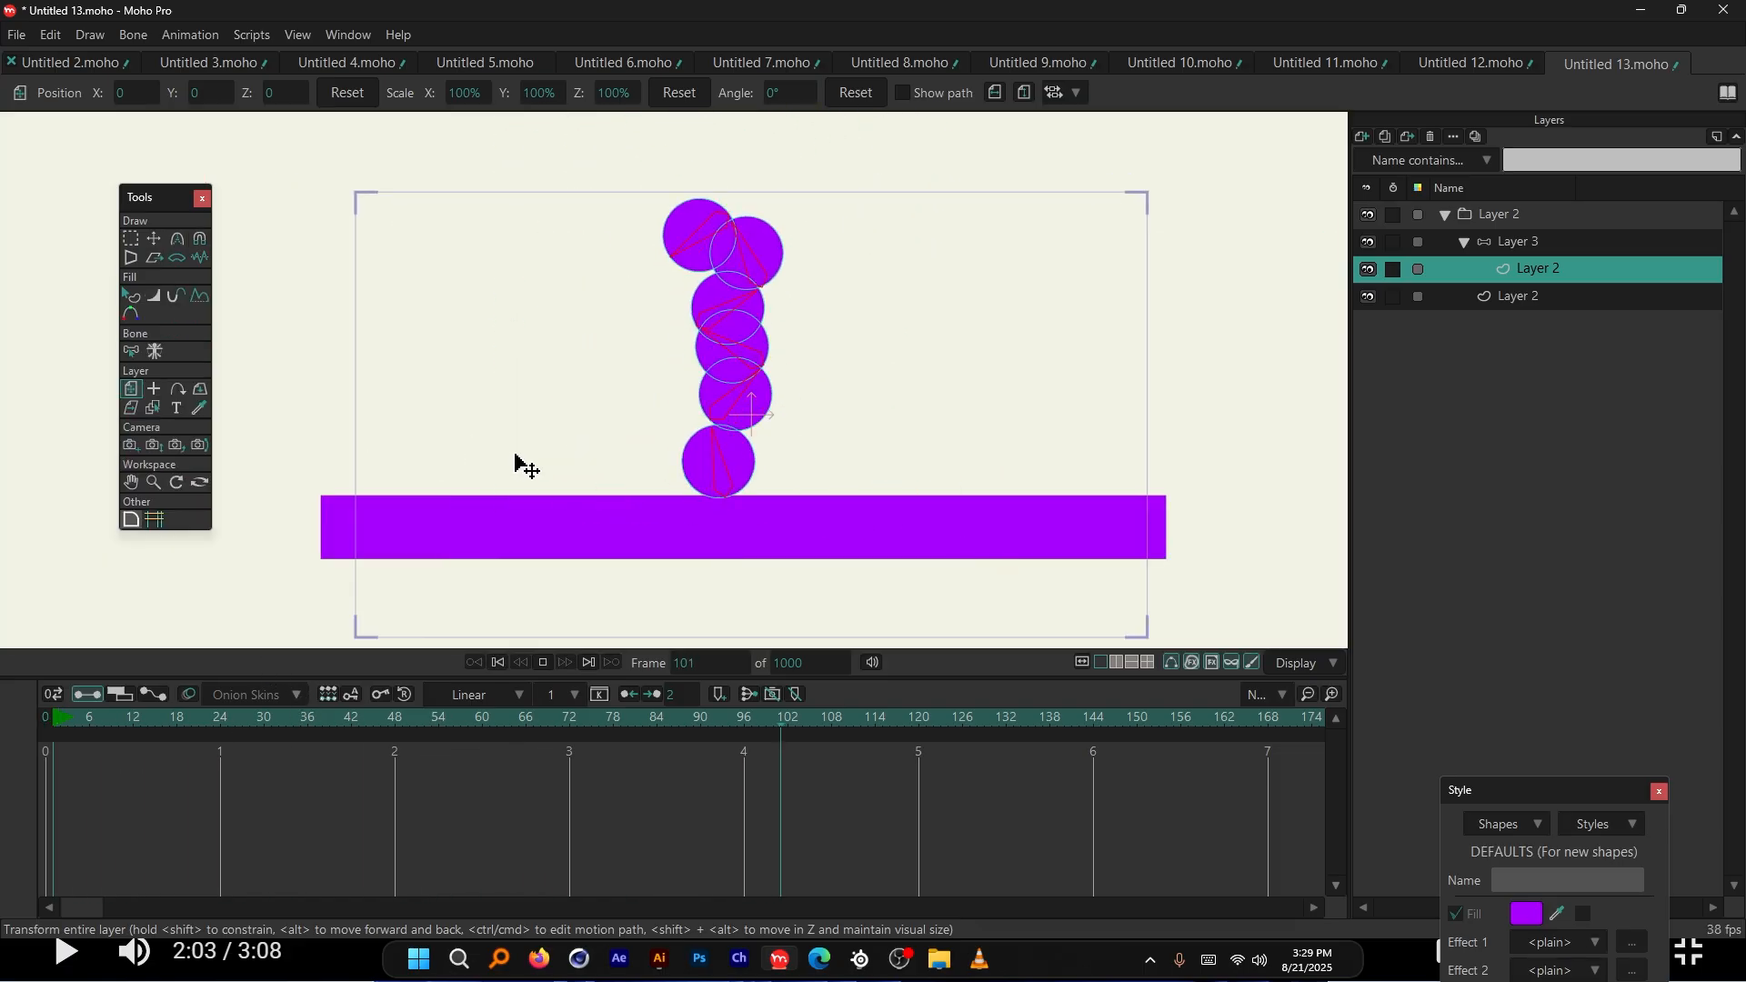
Replay the chain piling onto the platform until frame 363, then select the platform Layer 2
{"action": "key", "text": "space"}
{"action": "scroll", "coordinate": [791, 282], "scroll_direction": "up", "scroll_amount": 2}
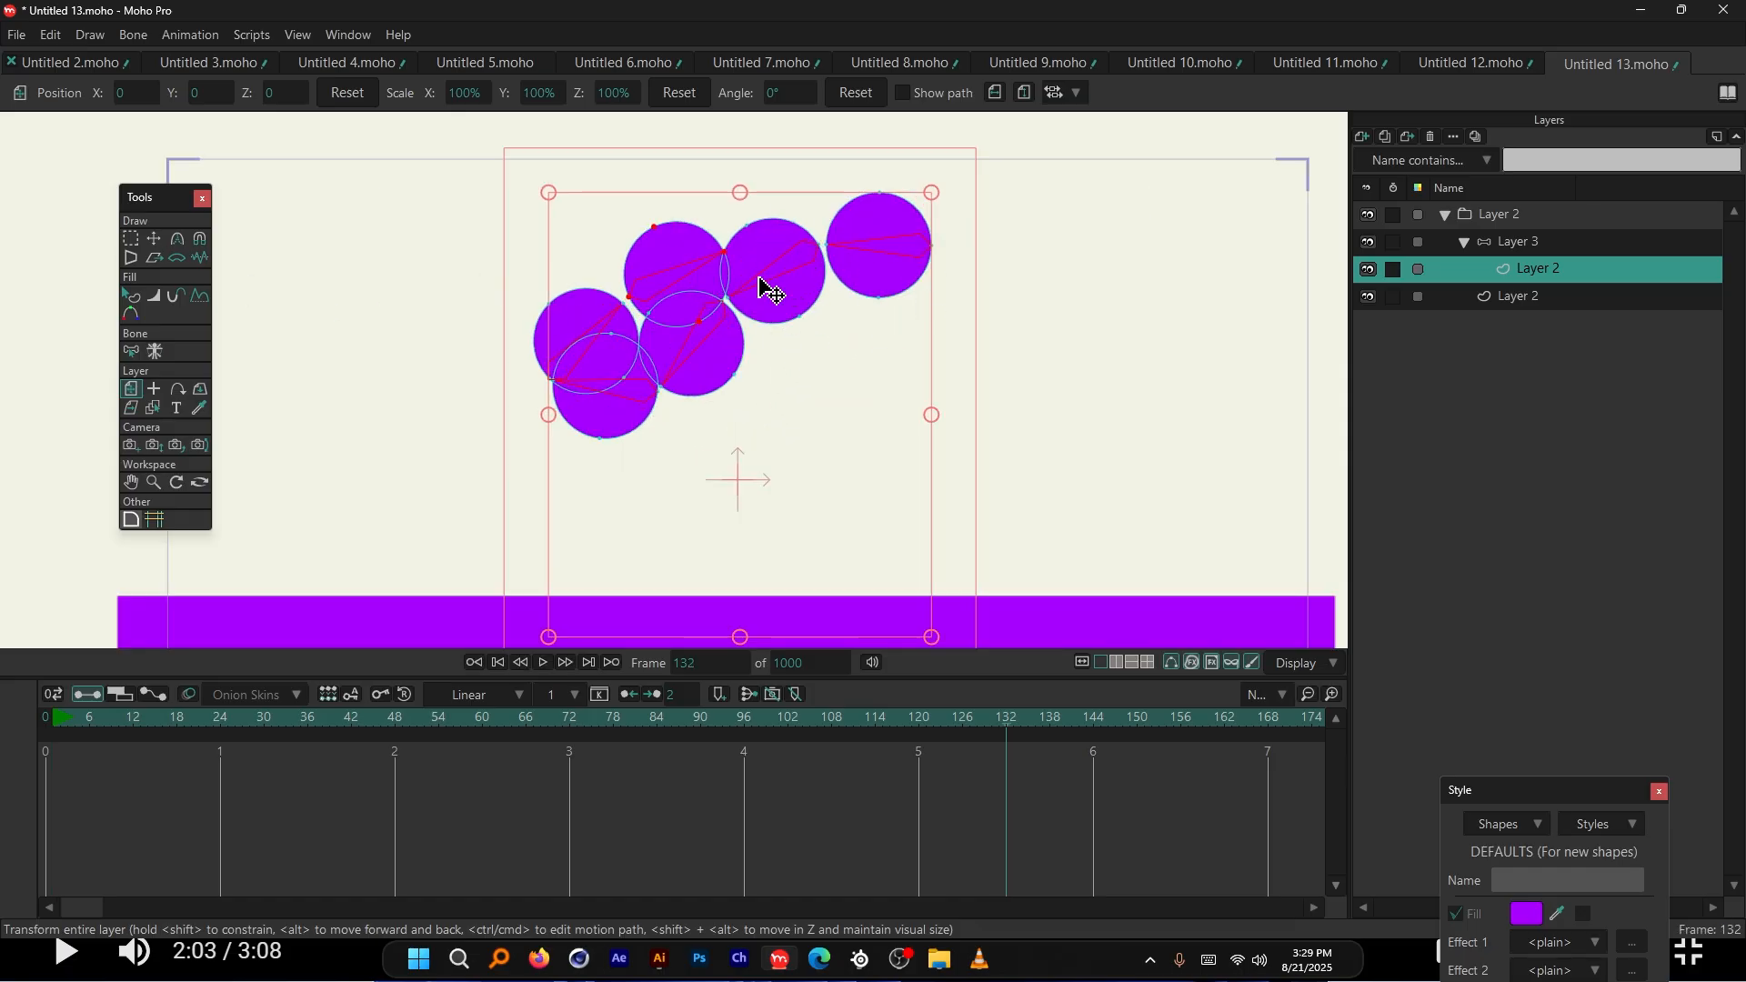
{"action": "scroll", "coordinate": [762, 284], "scroll_direction": "down", "scroll_amount": 2}
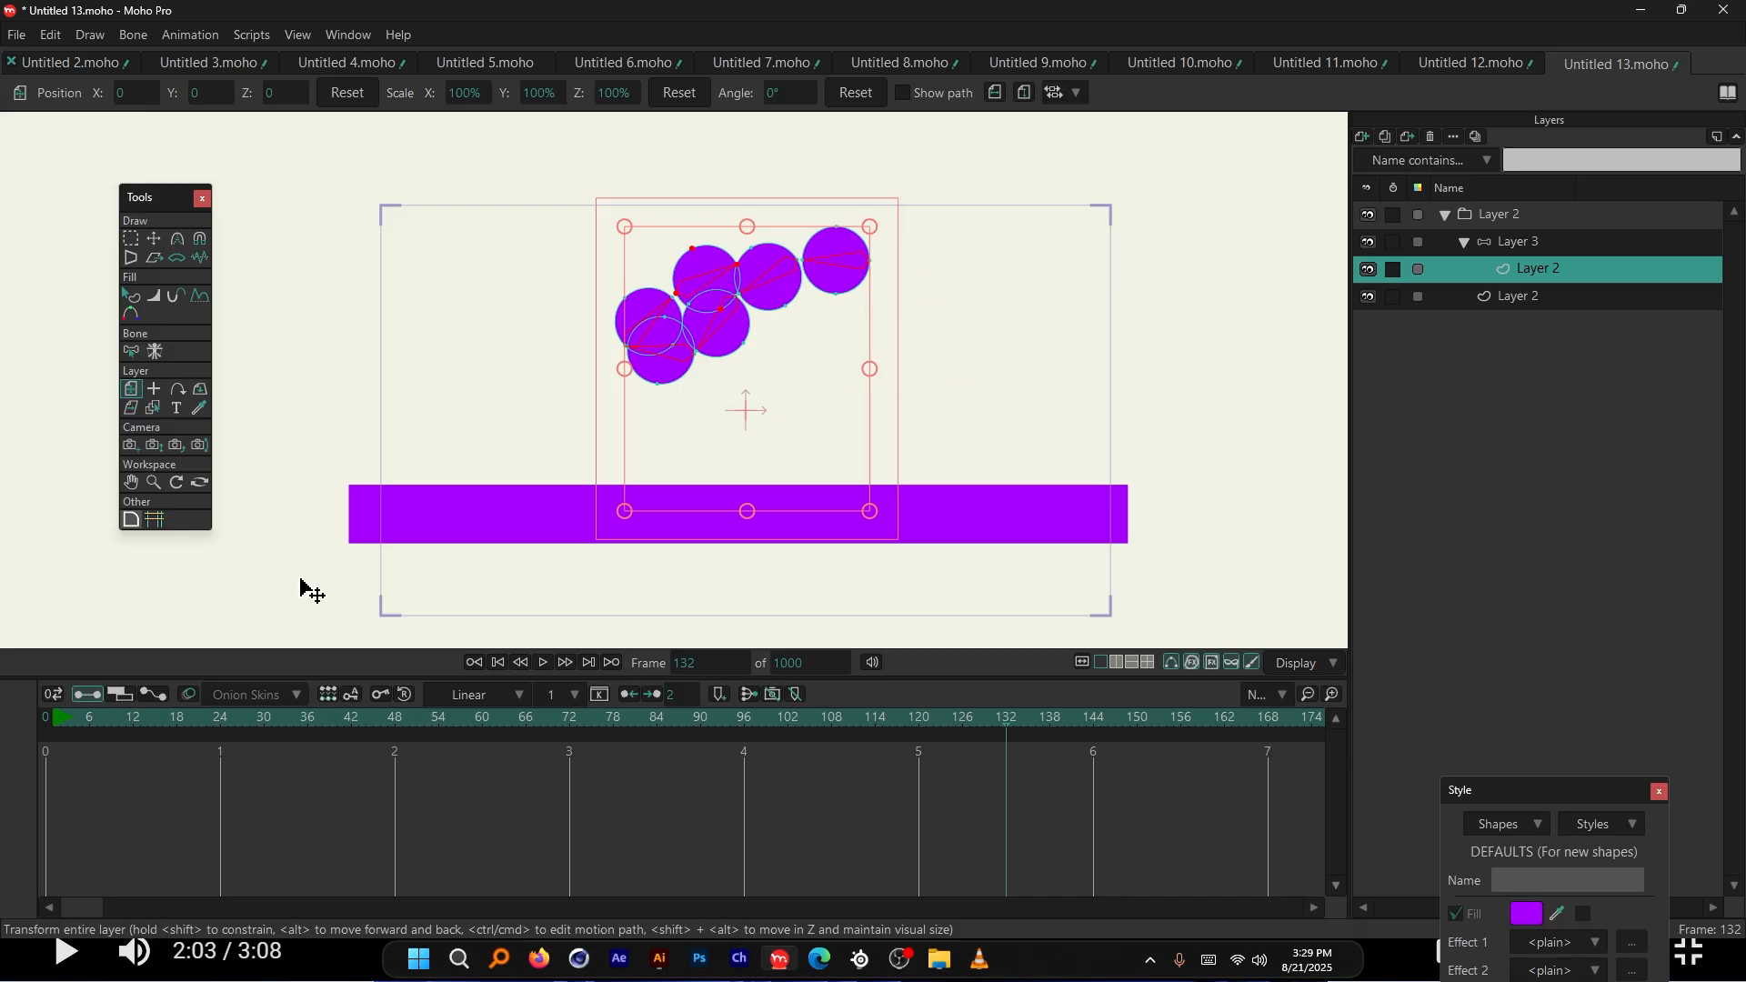
{"action": "left_click", "coordinate": [222, 718]}
{"action": "key", "text": "space"}
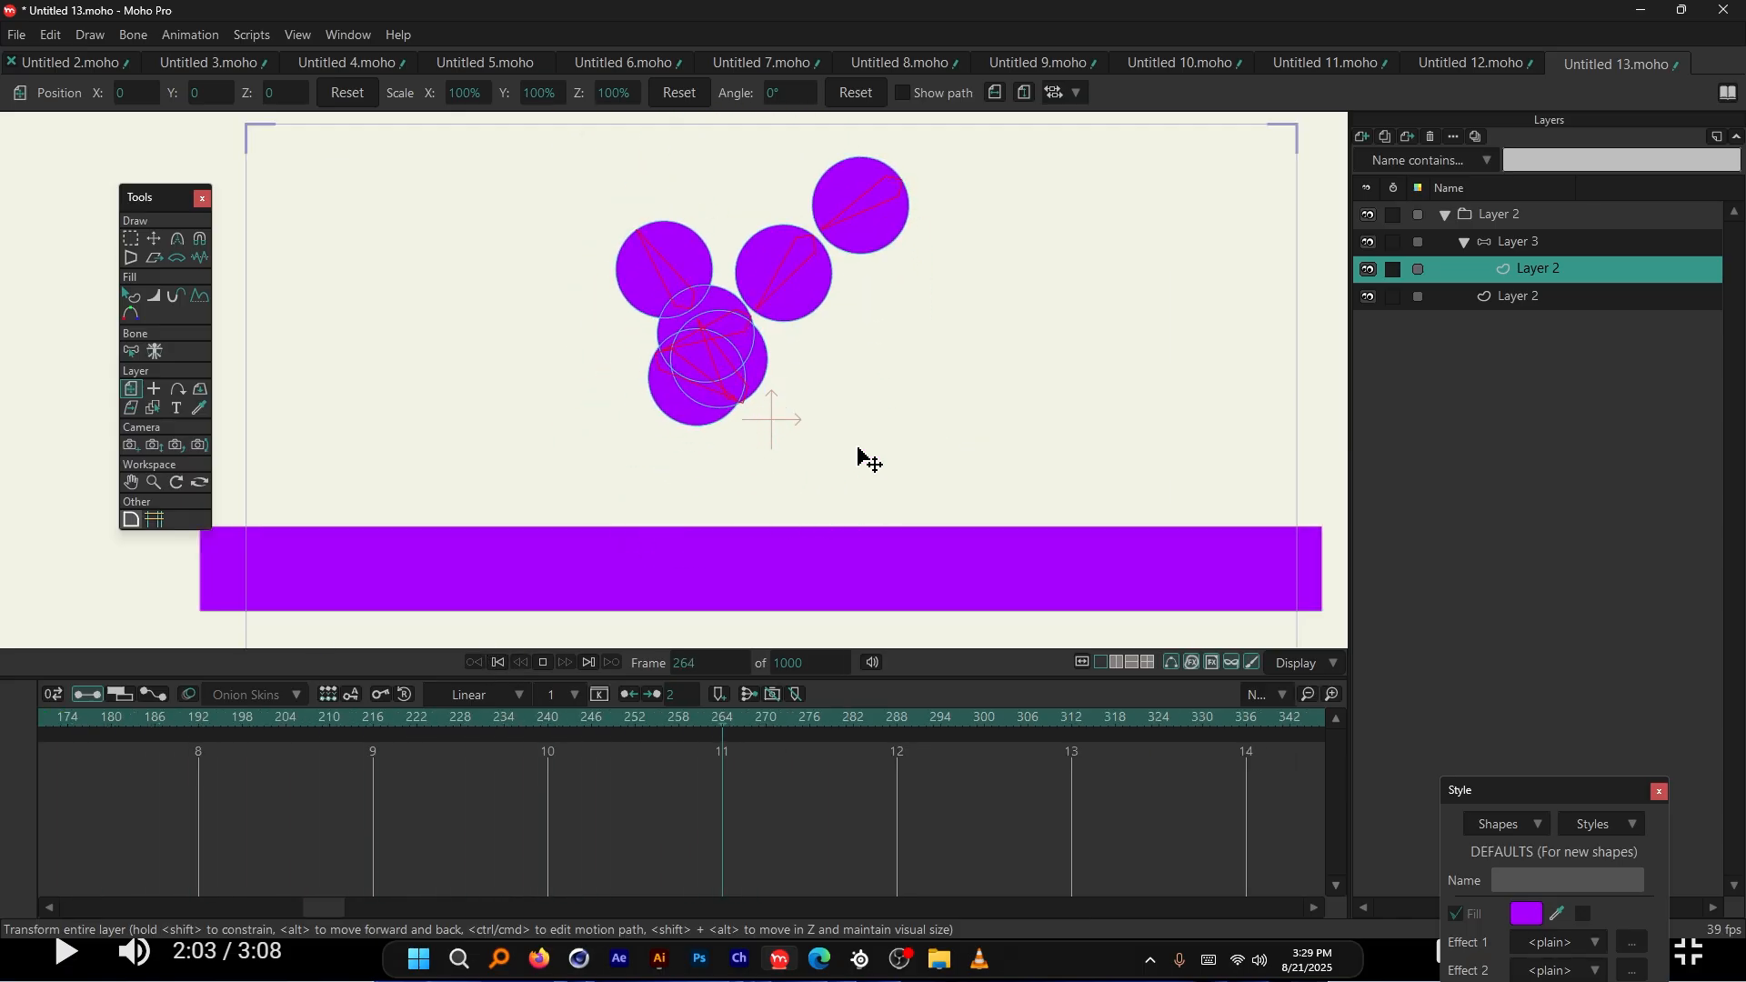
{"action": "key", "text": "space"}
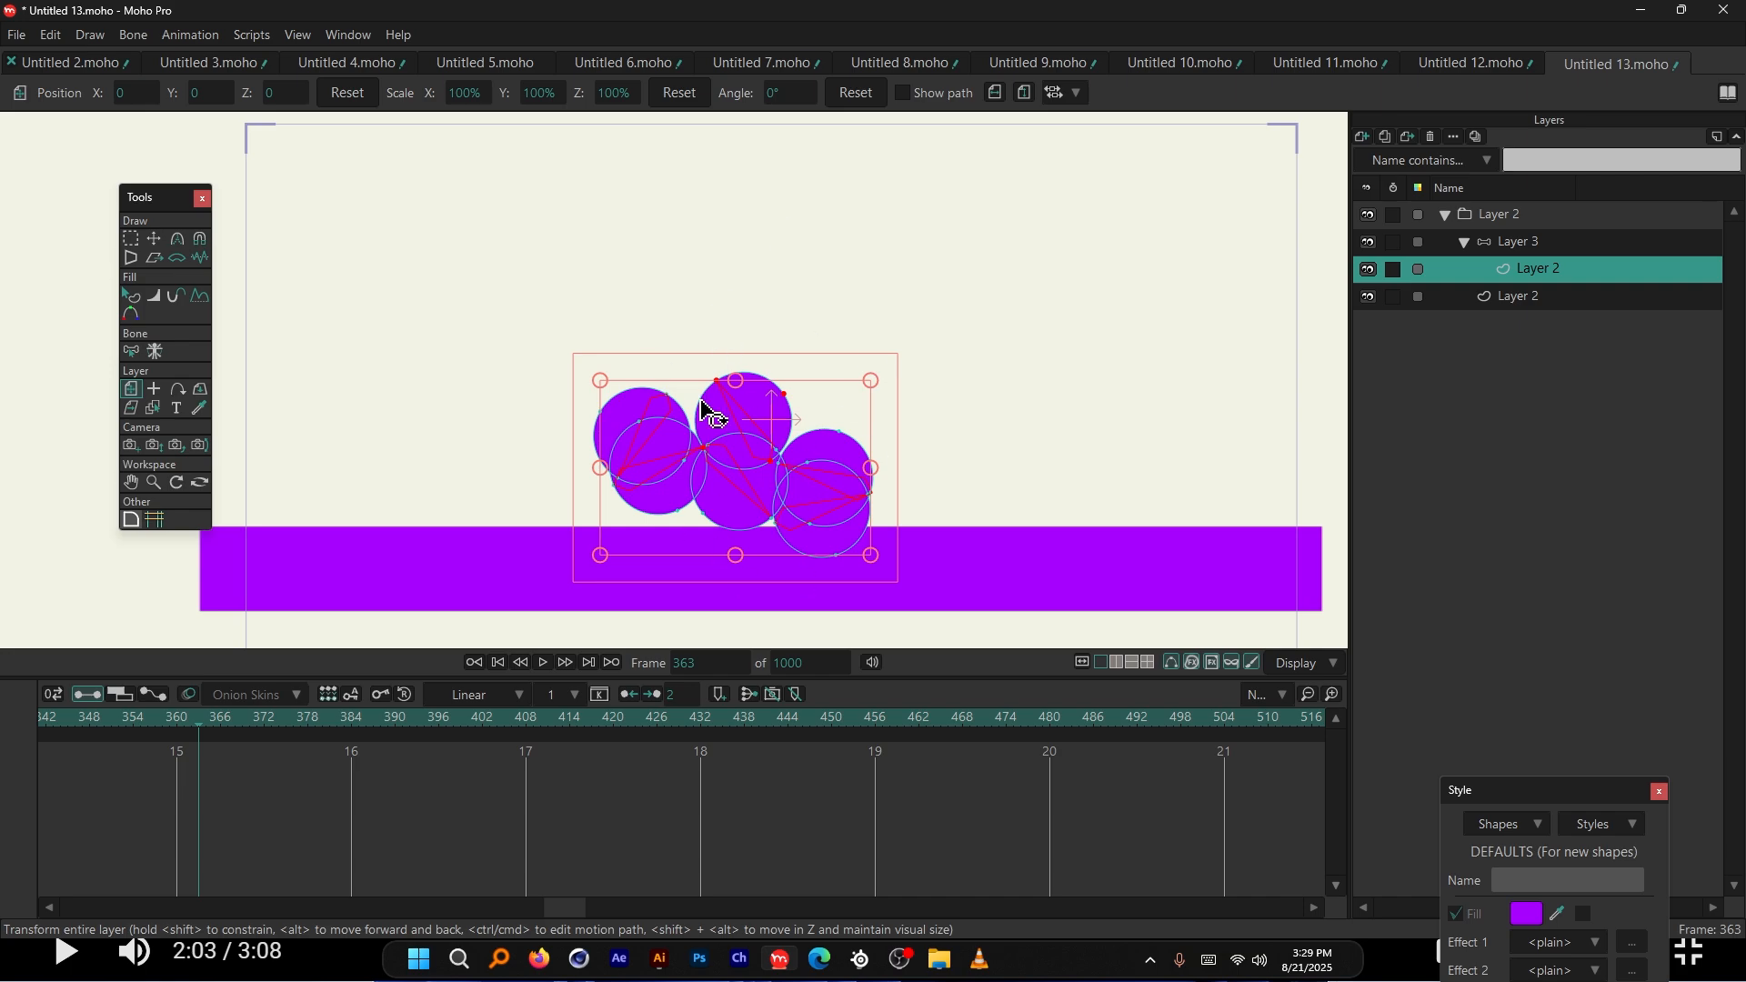
{"action": "scroll", "coordinate": [786, 450], "scroll_direction": "down", "scroll_amount": 1}
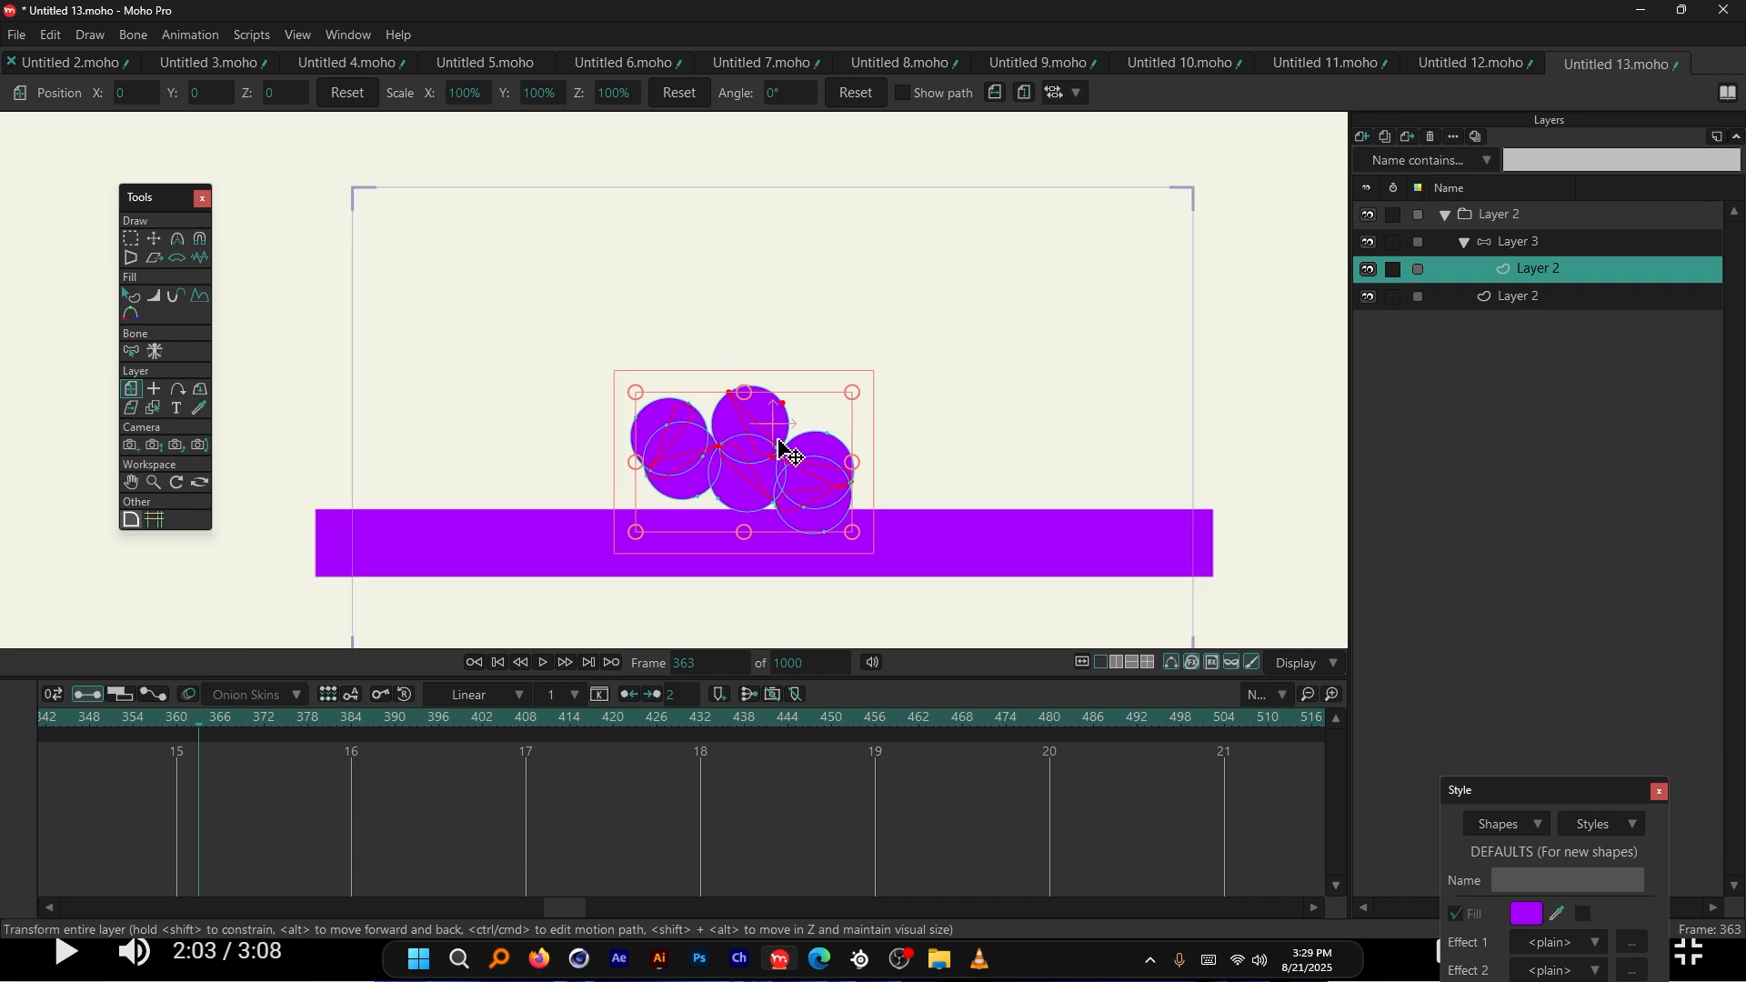
{"action": "left_click", "coordinate": [1537, 297]}
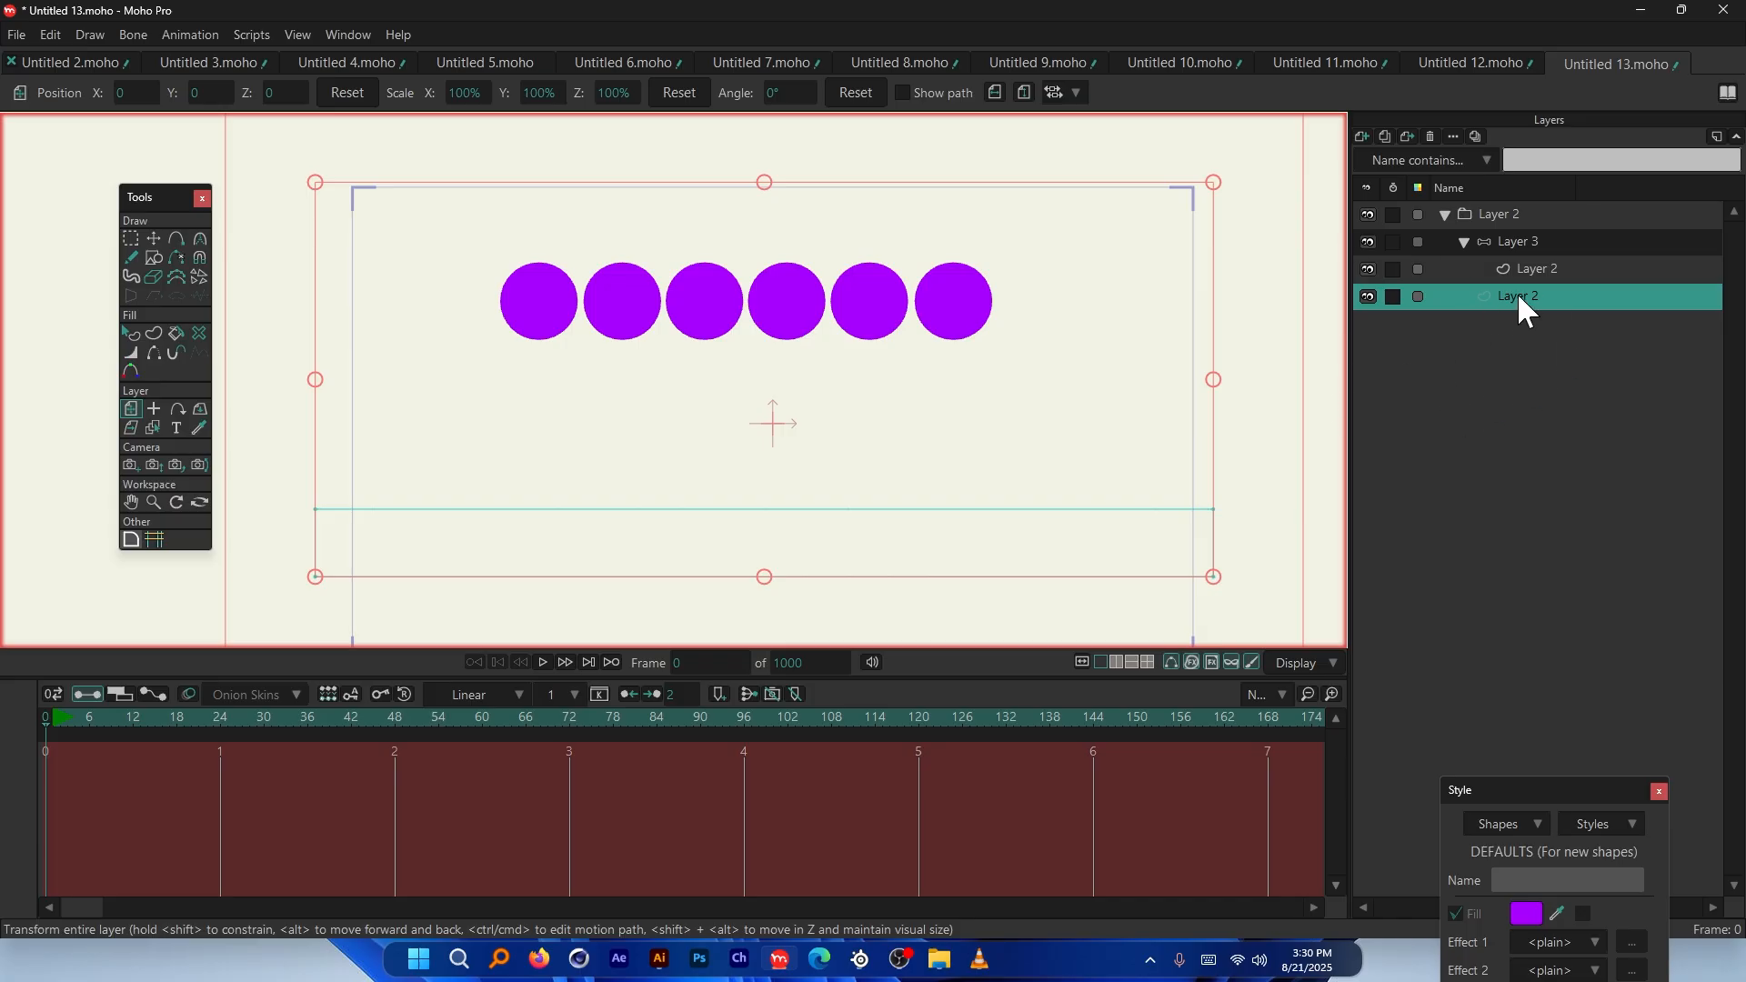
Apply the platform layer's settings with Visible unchecked, then replay from frame 0
{"action": "right_click", "coordinate": [1526, 297]}
{"action": "left_click", "coordinate": [1542, 308]}
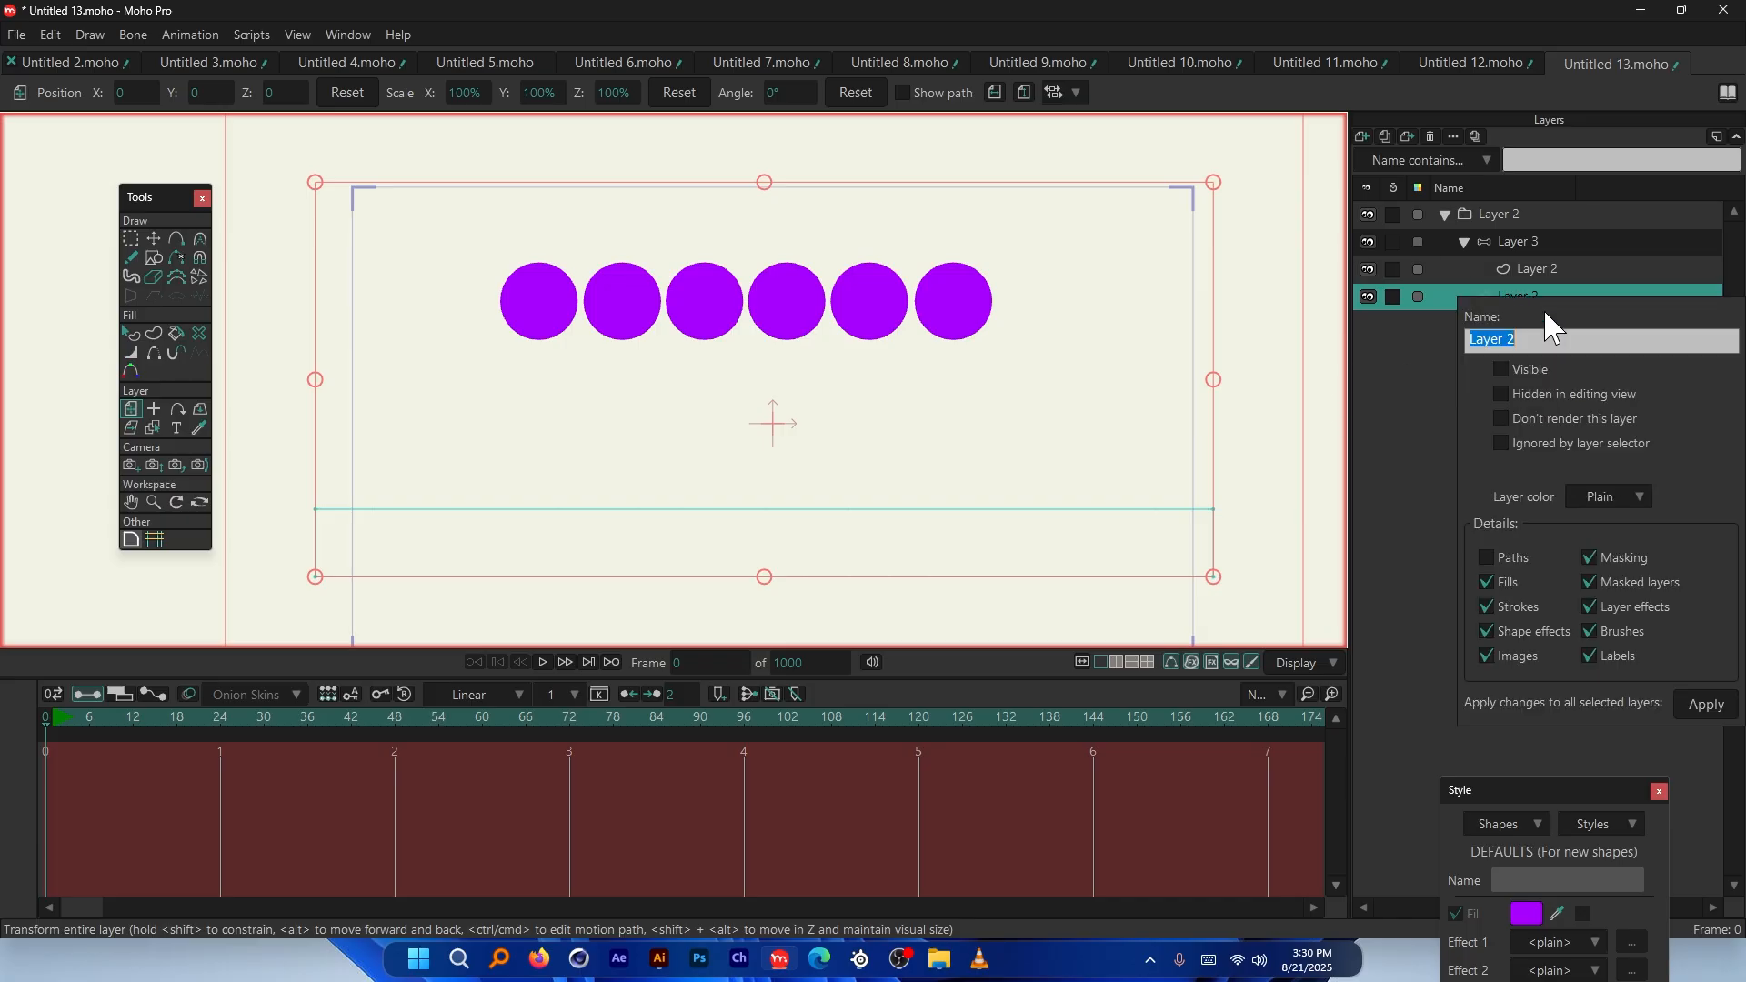
{"action": "left_click", "coordinate": [1717, 708]}
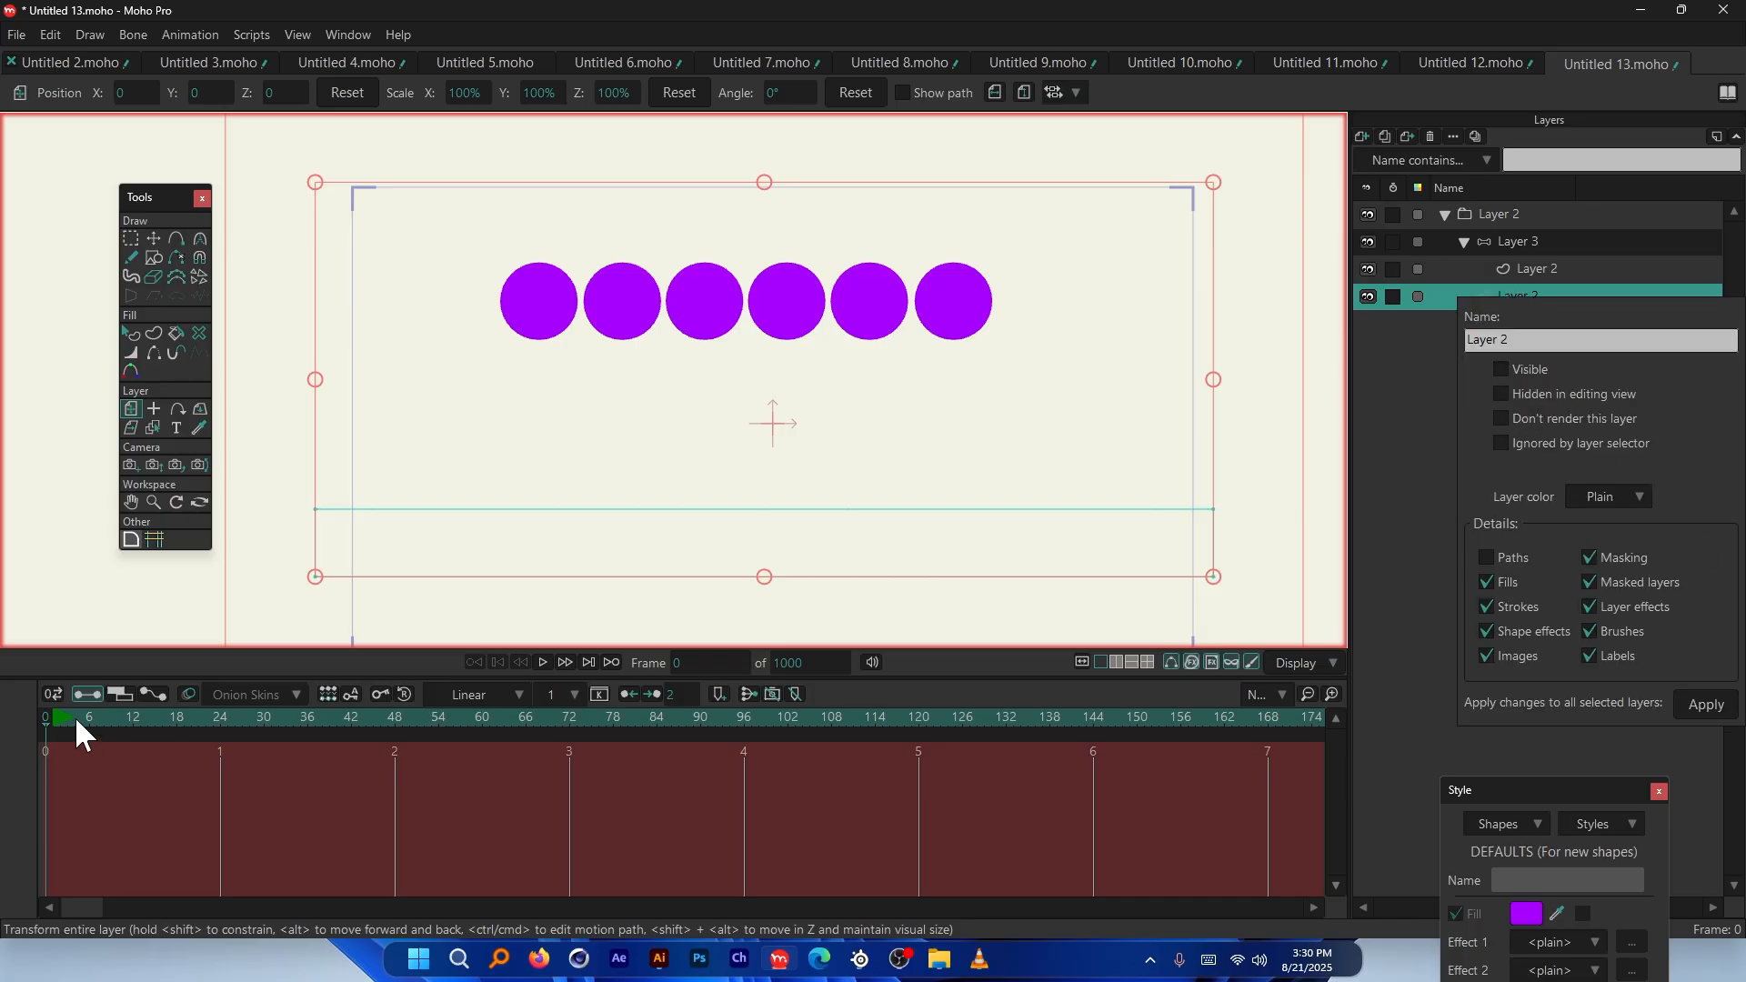
{"action": "left_click_drag", "start_coordinate": [74, 717], "coordinate": [42, 721]}
{"action": "key", "text": "space"}
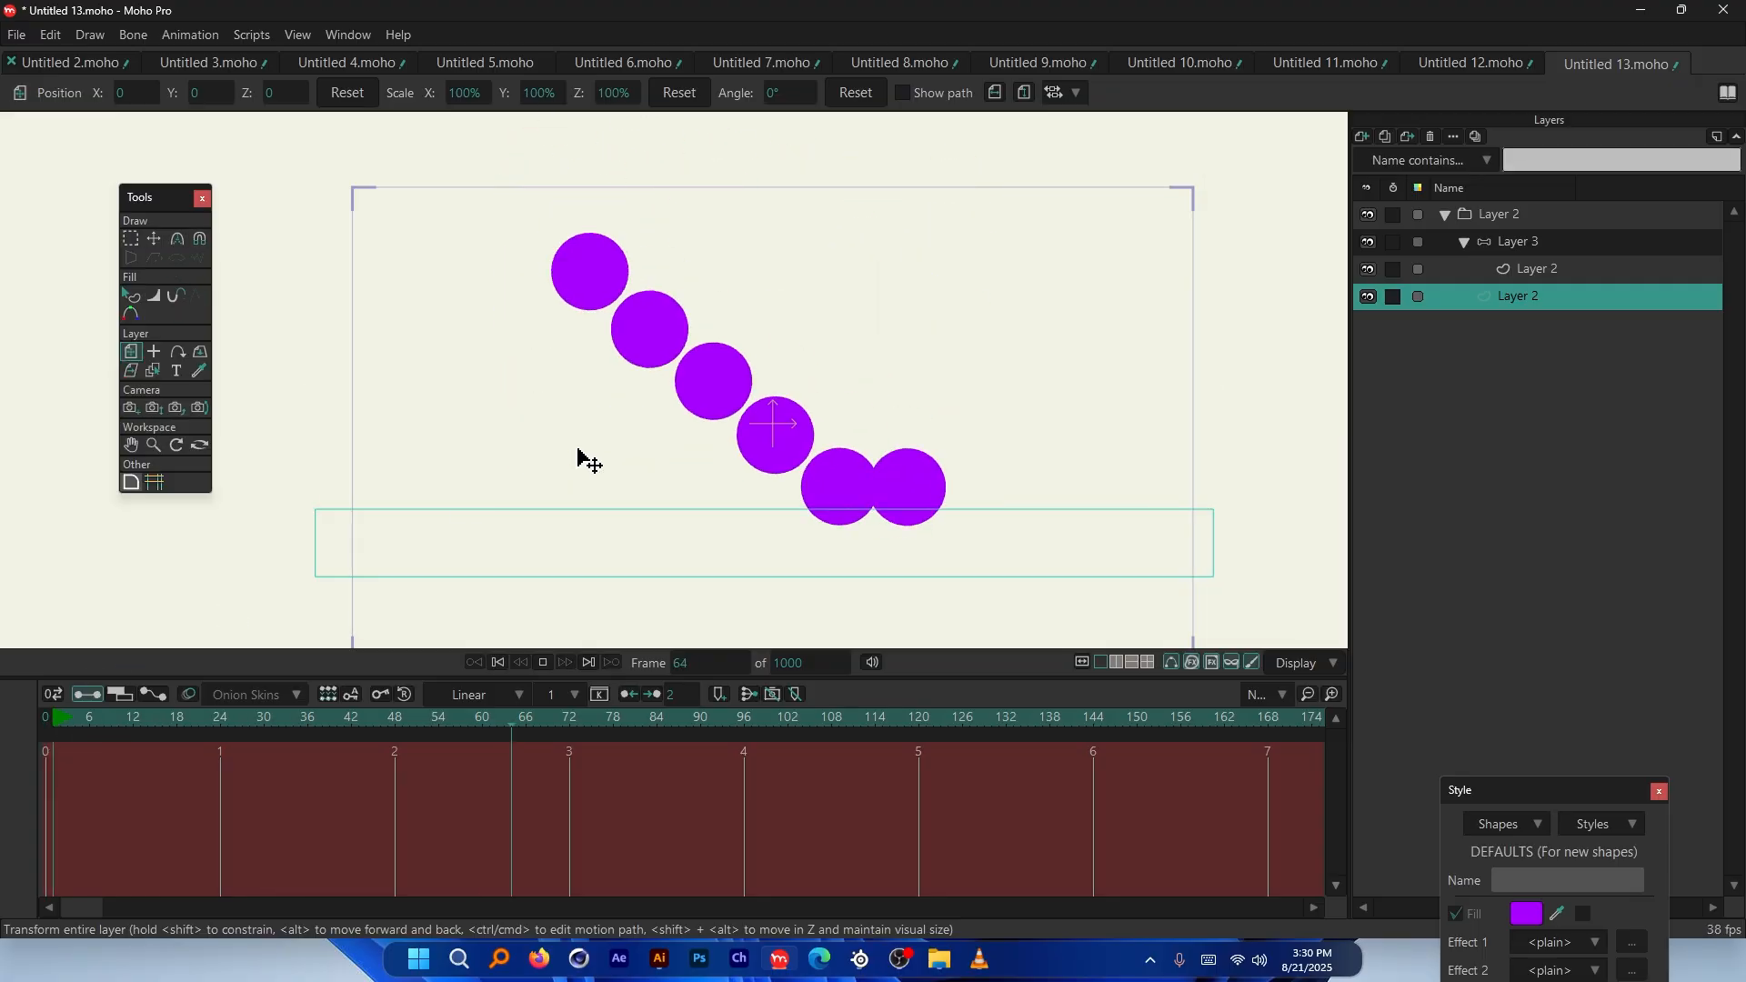